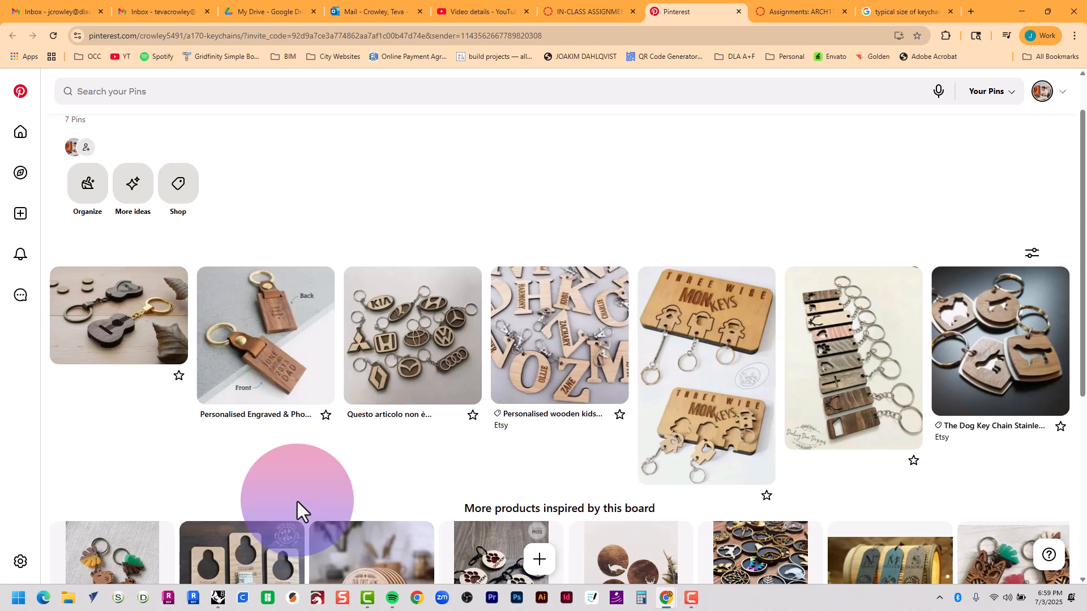
- Open the wooden letter name-tag pin and save its image as a JPG on the Desktop, with a name starting "Keychains - Lette"
scroll(114, 426, "down", 1)
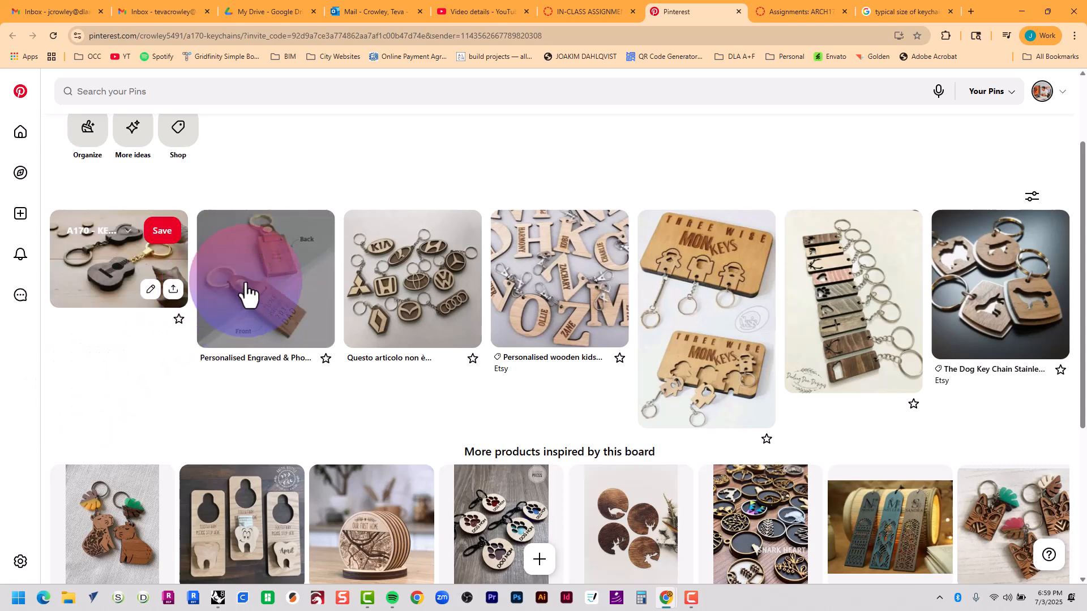
left_click(540, 281)
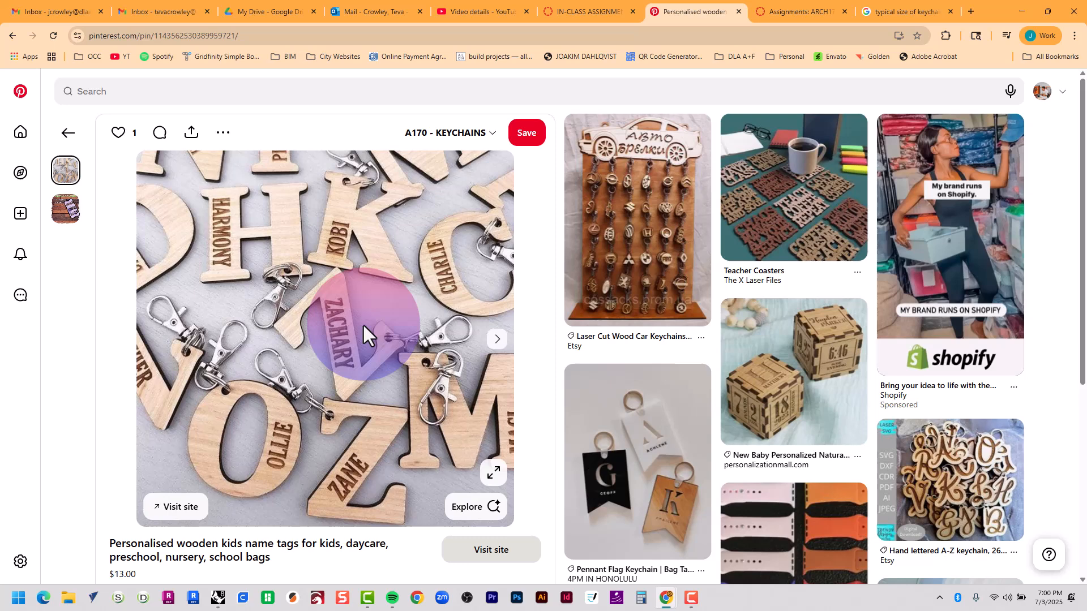
right_click(364, 329)
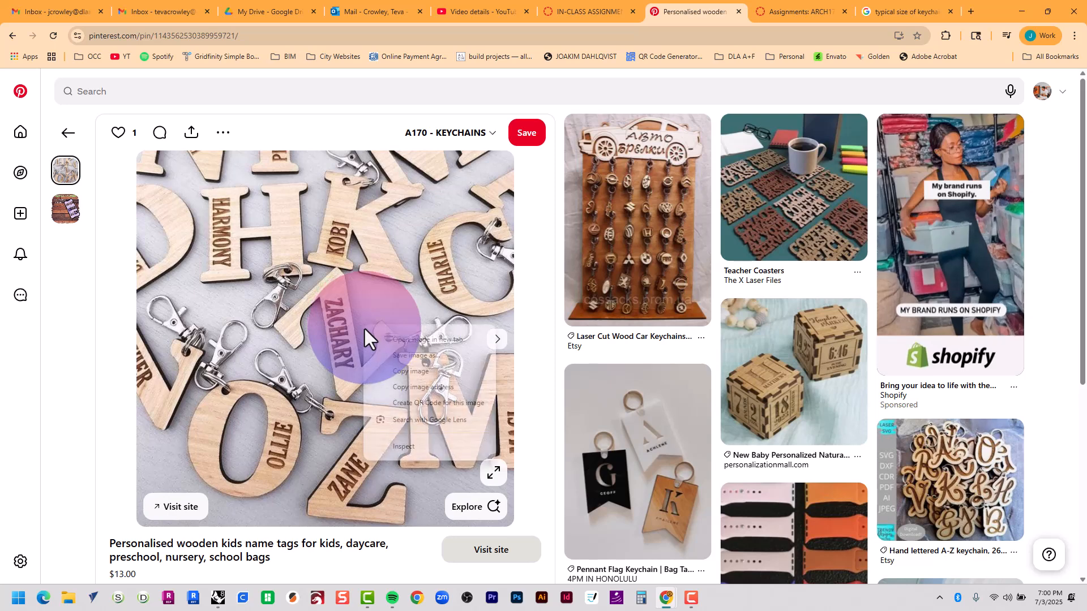
left_click(409, 361)
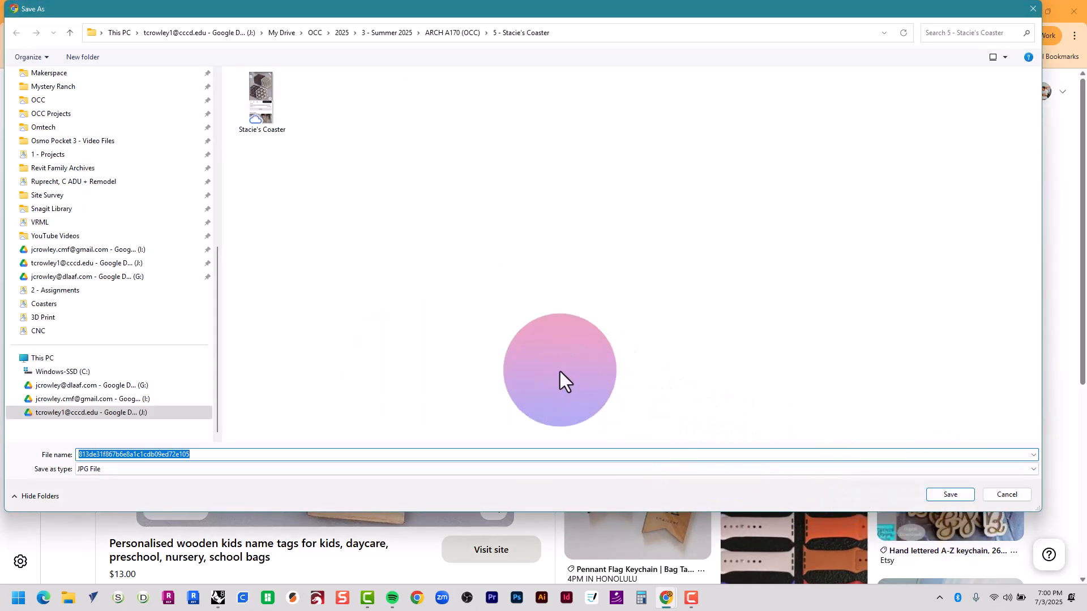
scroll(80, 225, "up", 8)
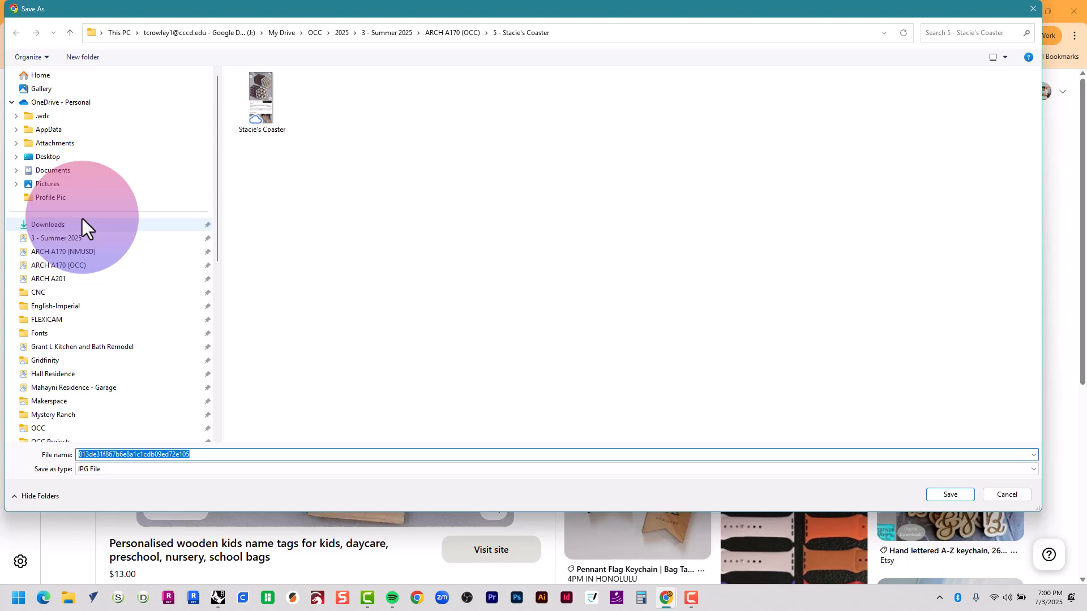
left_click(89, 157)
double_click(224, 456)
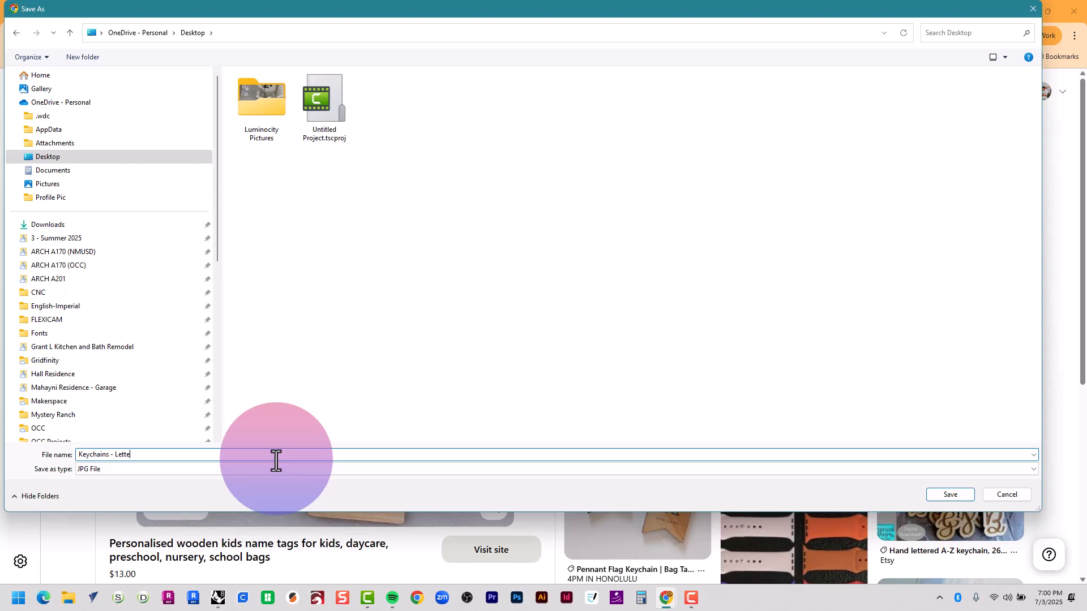
key("Return")
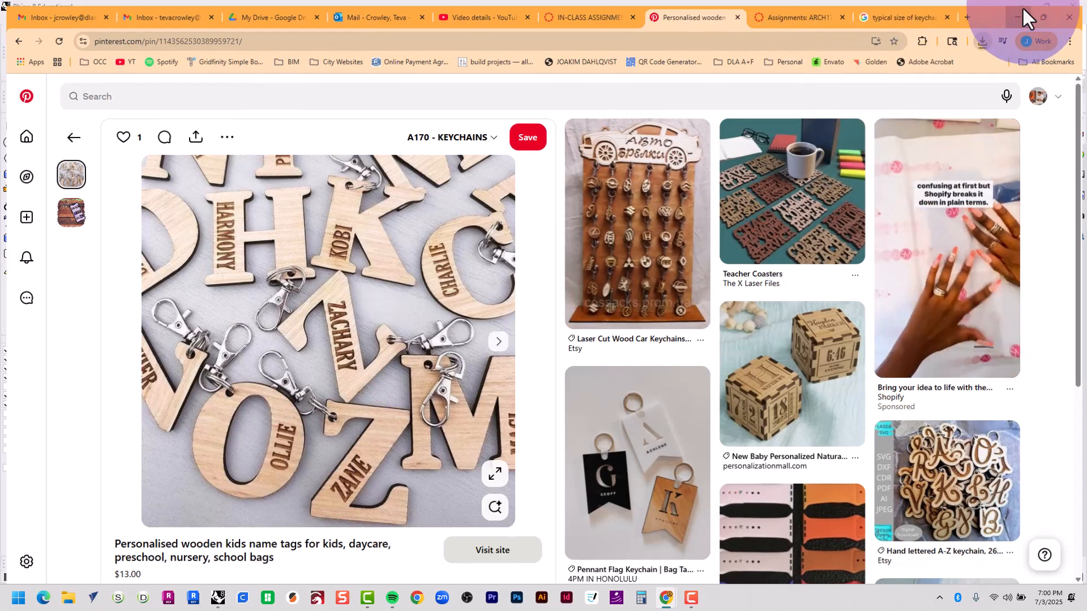
- Switch to Rhino, start a new model from the Small Objects - Inches template and maximize the Top viewport
left_click(1020, 8)
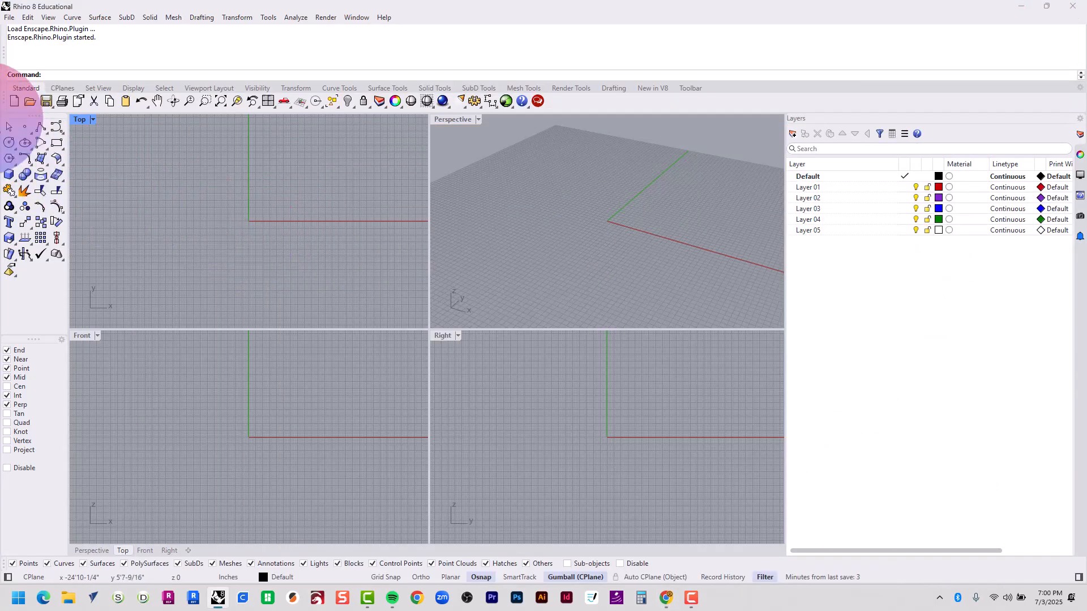
left_click(14, 102)
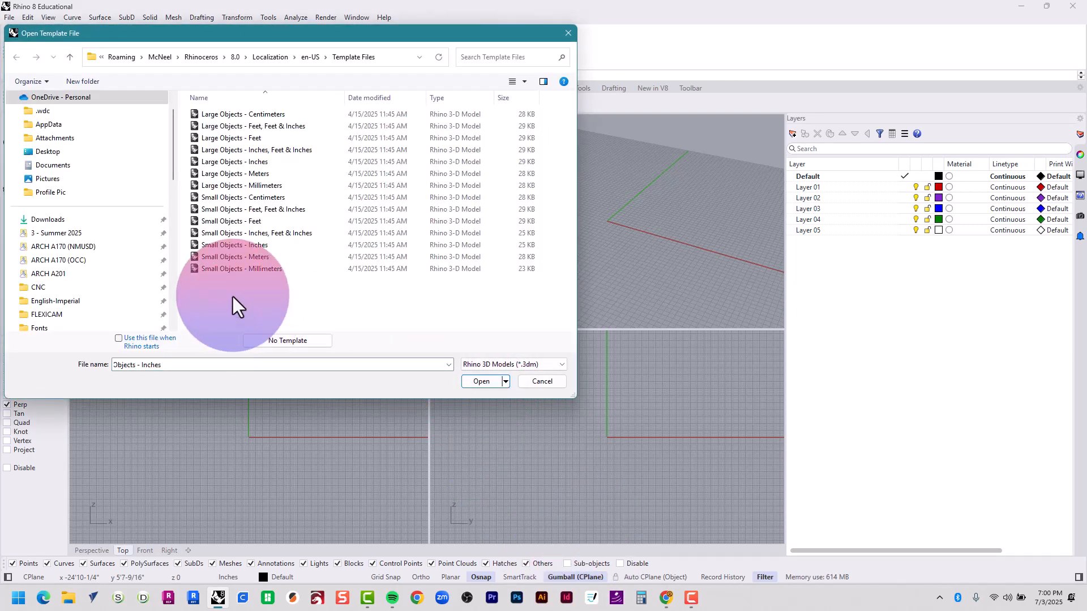
left_click(226, 247)
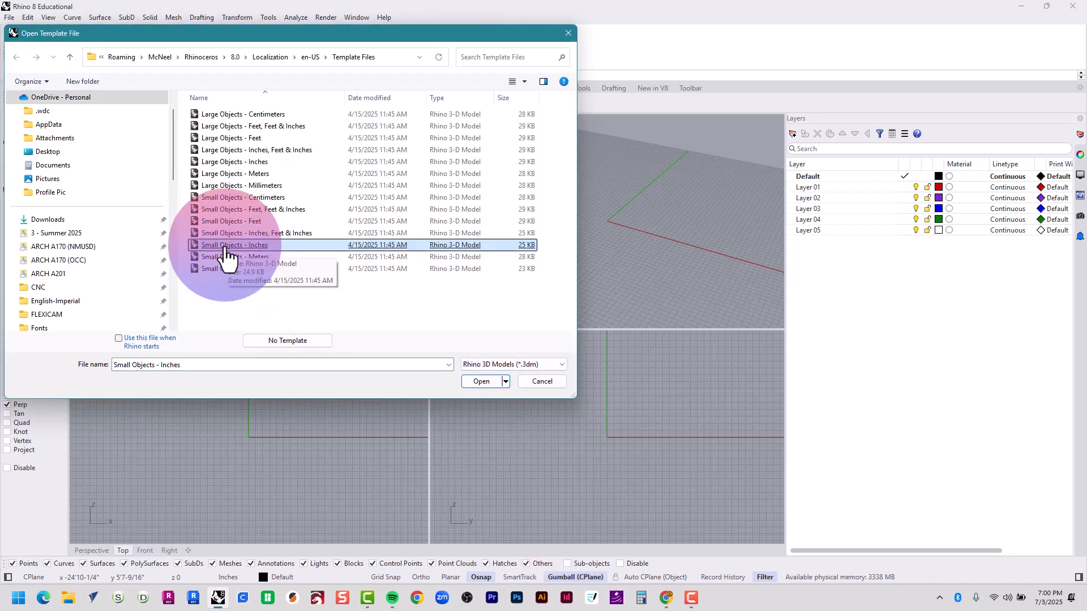
double_click(225, 246)
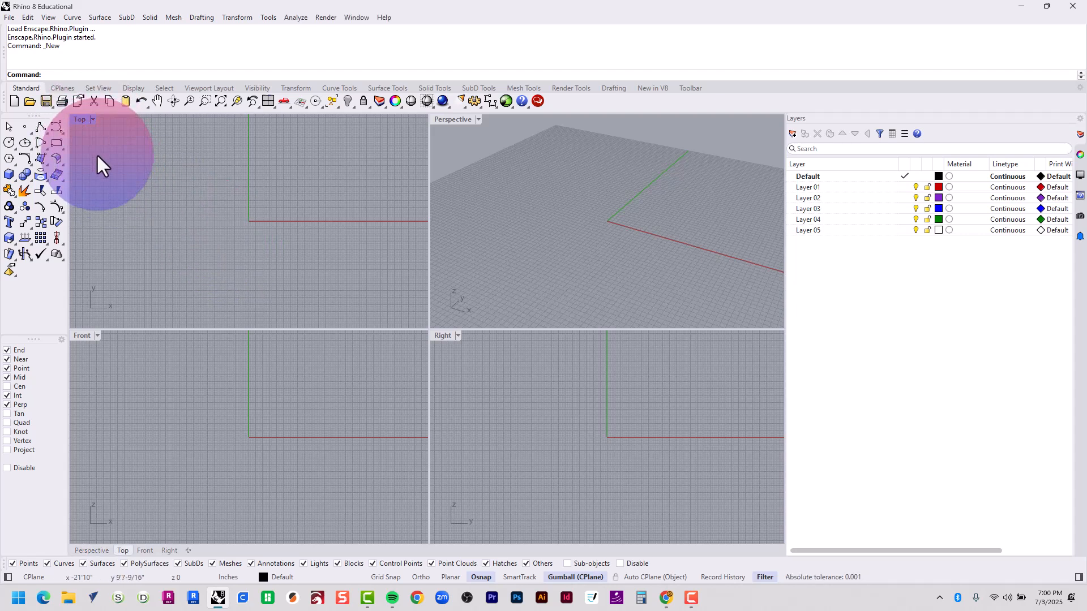
double_click(80, 119)
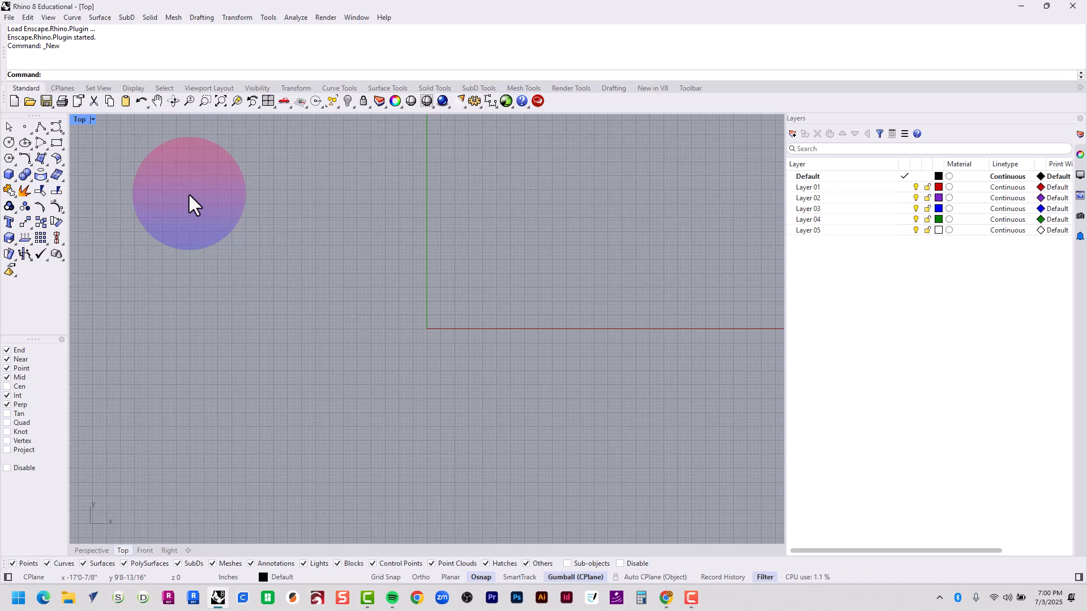
- Switch to Chrome and examine the image results for typical keychain hole sizes, key ring sizes and blank dimensions
key("alt+Tab")
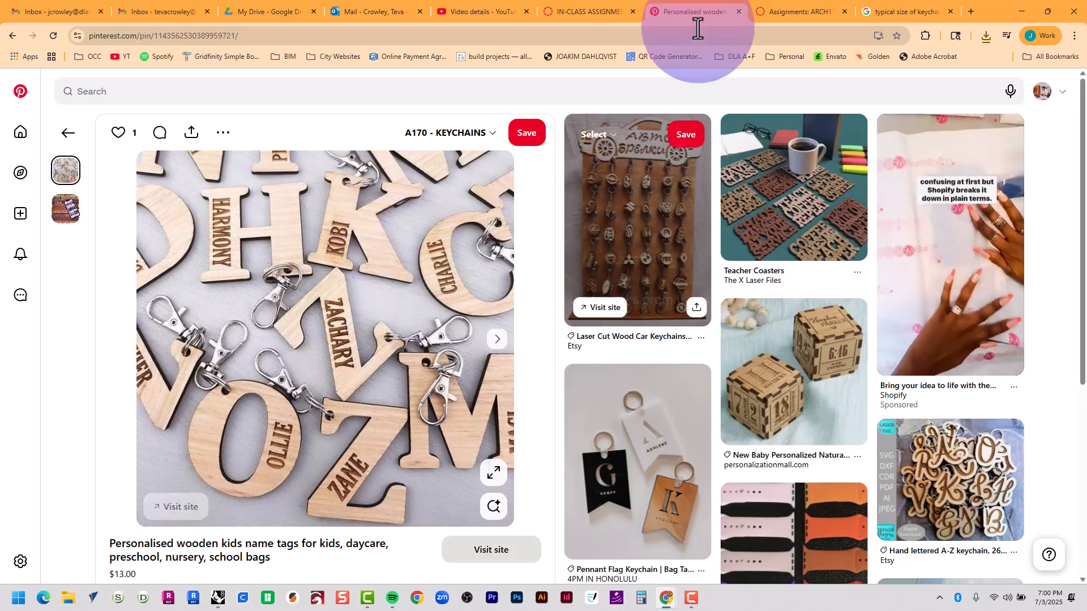
left_click(899, 11)
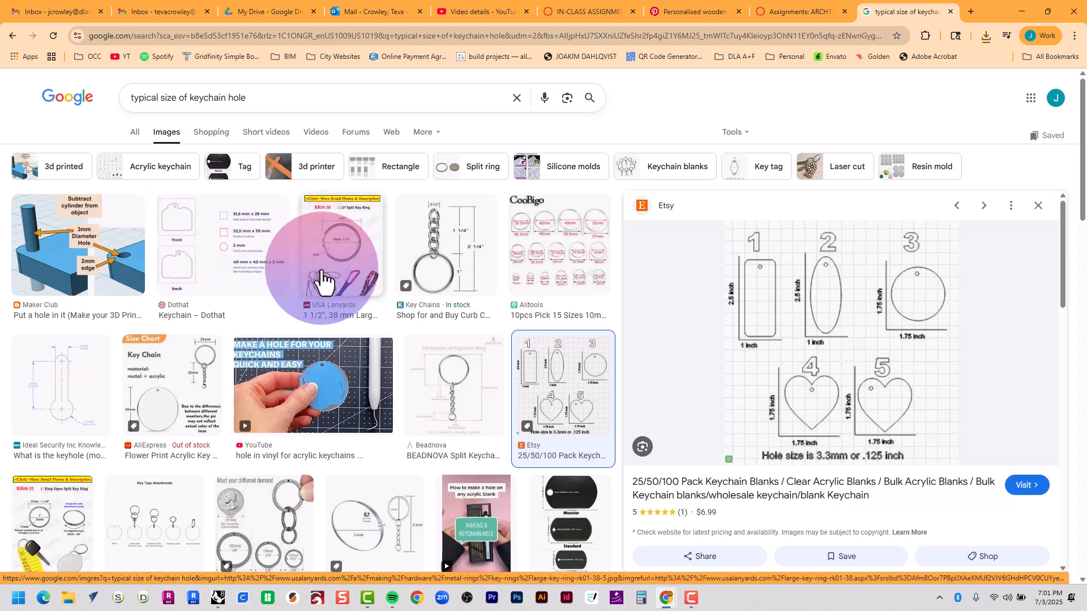
left_click(104, 257)
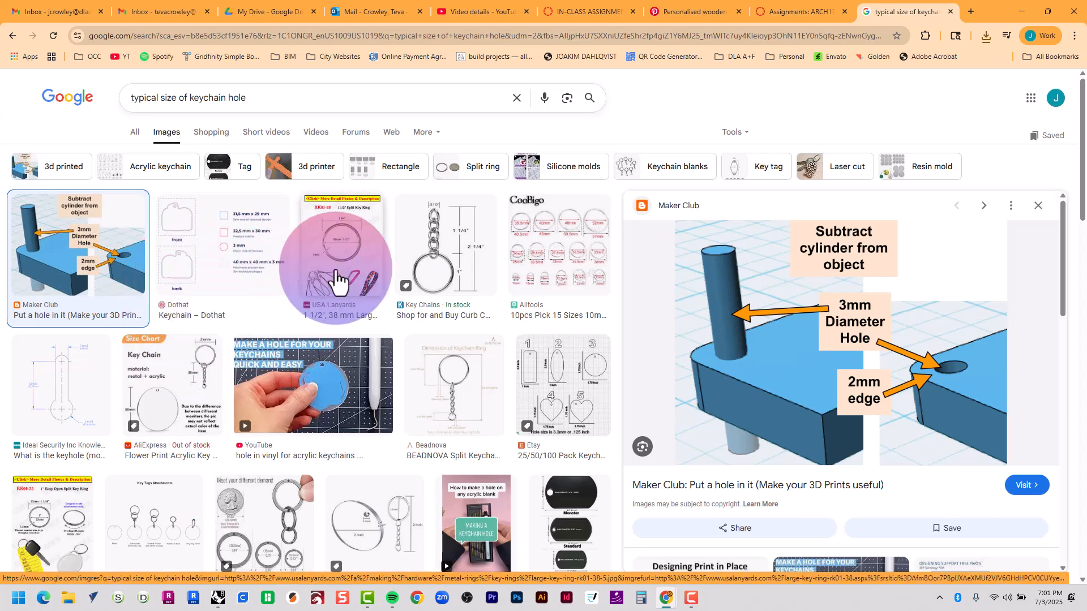
left_click(441, 258)
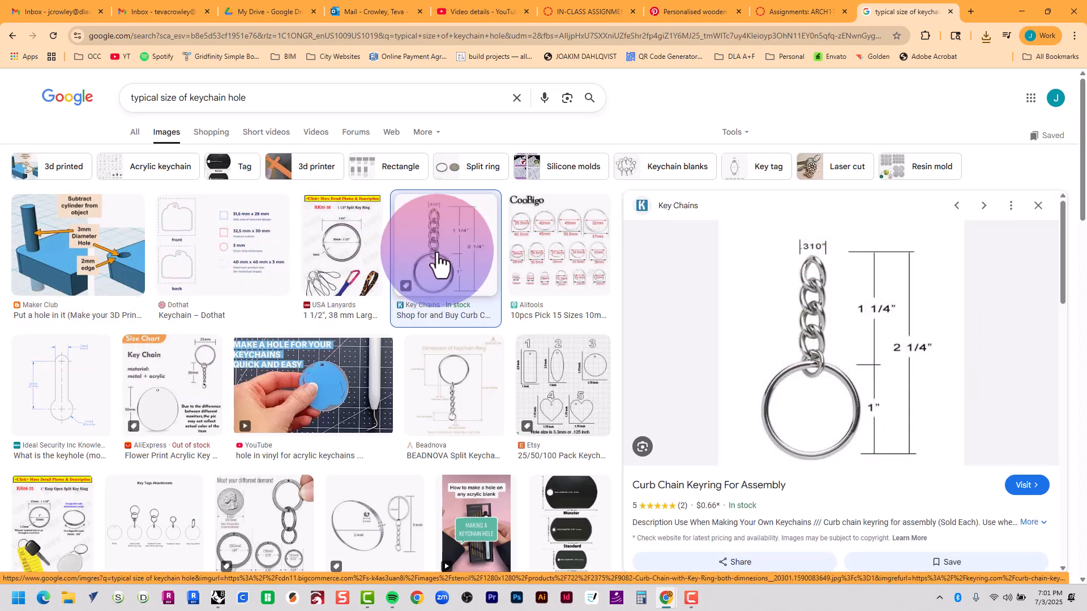
left_click(568, 407)
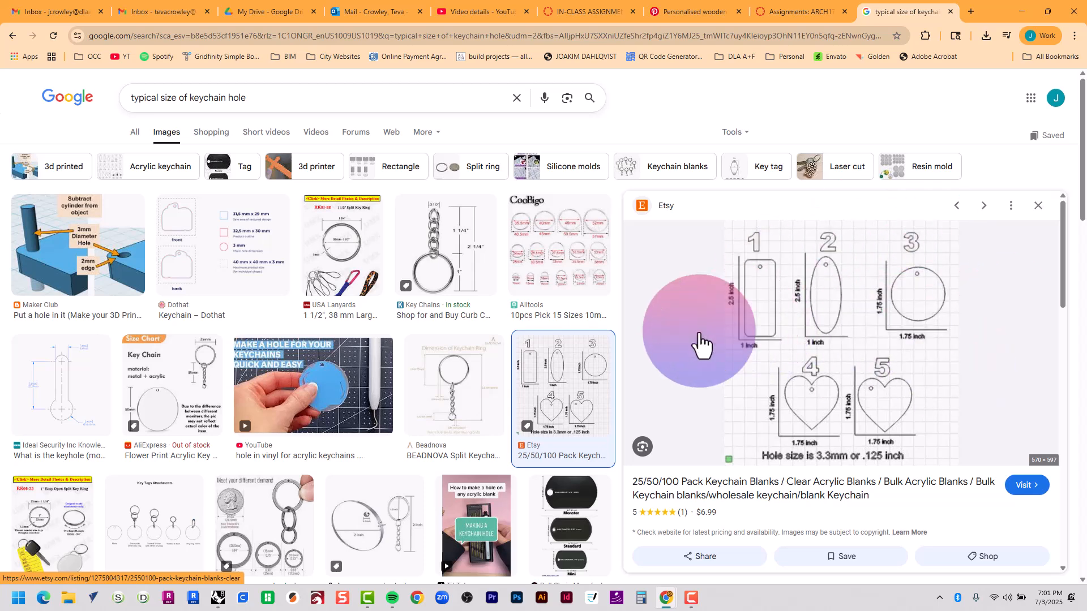
scroll(552, 418, "down", 2)
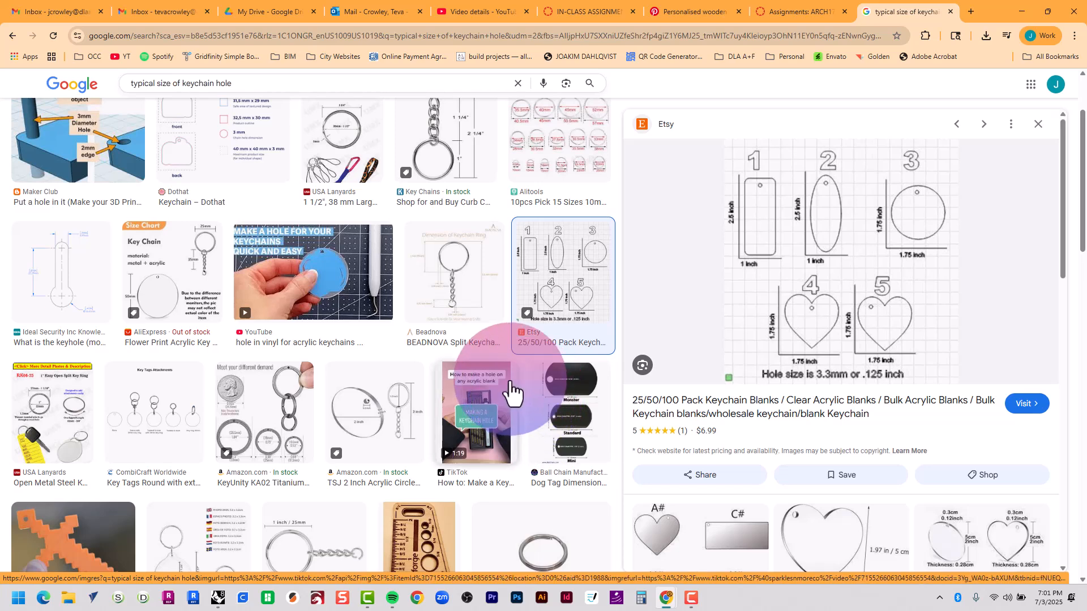
scroll(510, 388, "down", 2)
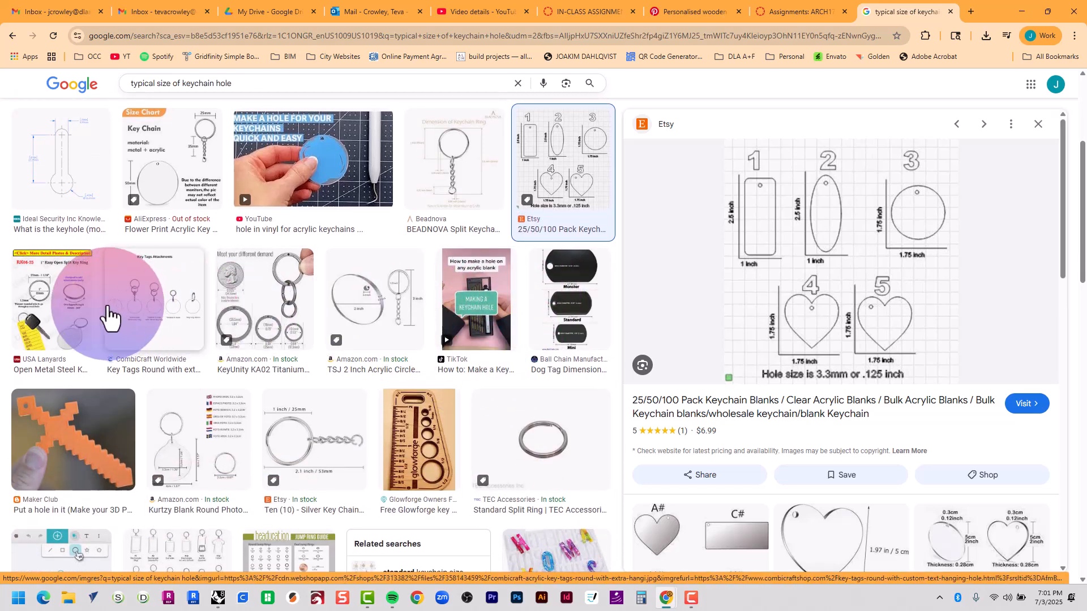
left_click(77, 316)
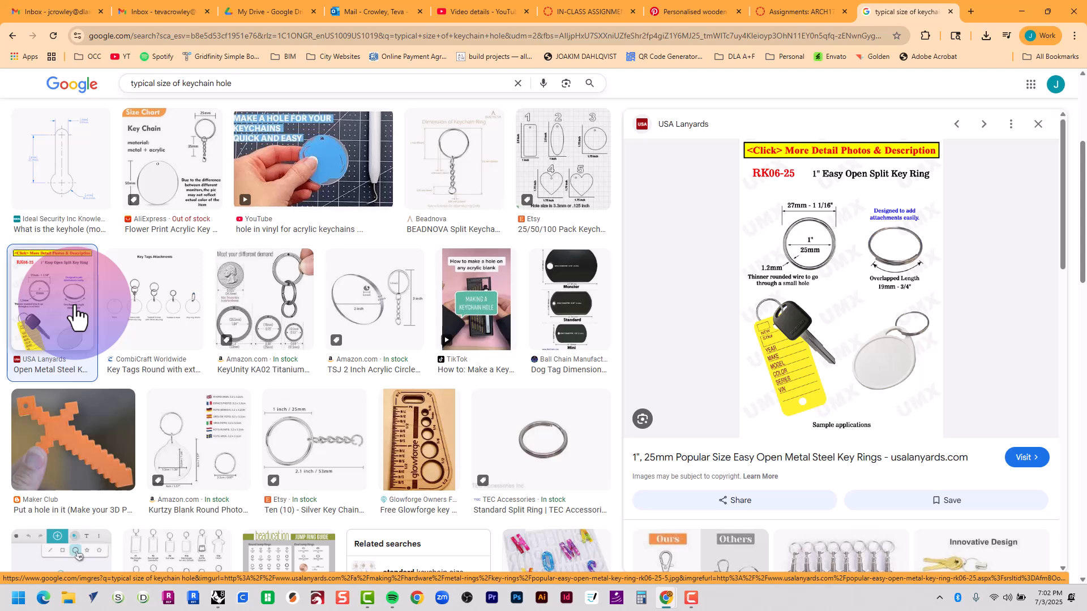
scroll(77, 317, "up", 4)
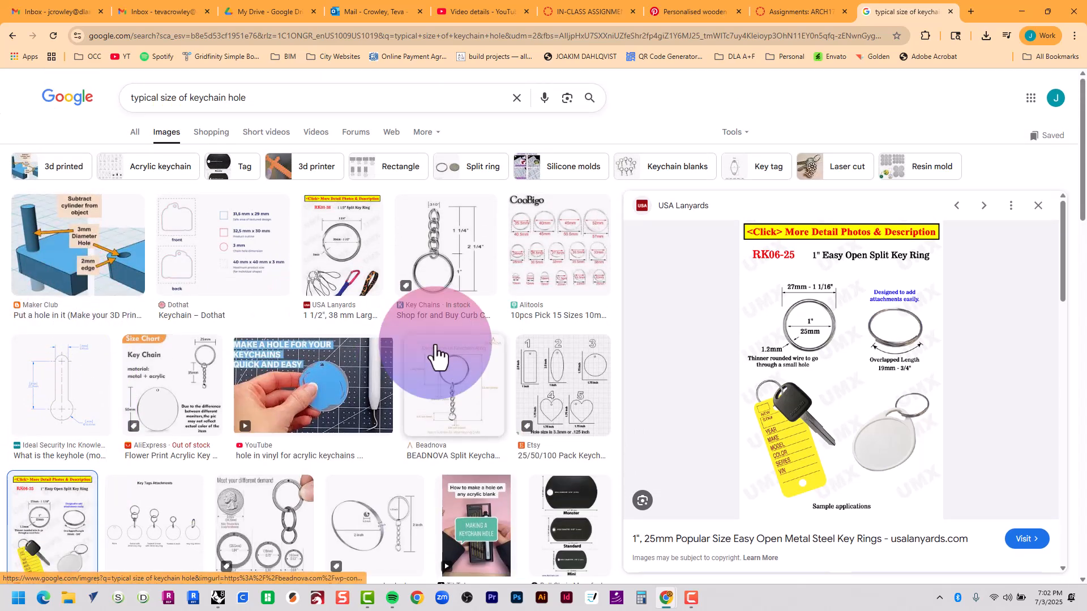
left_click(576, 390)
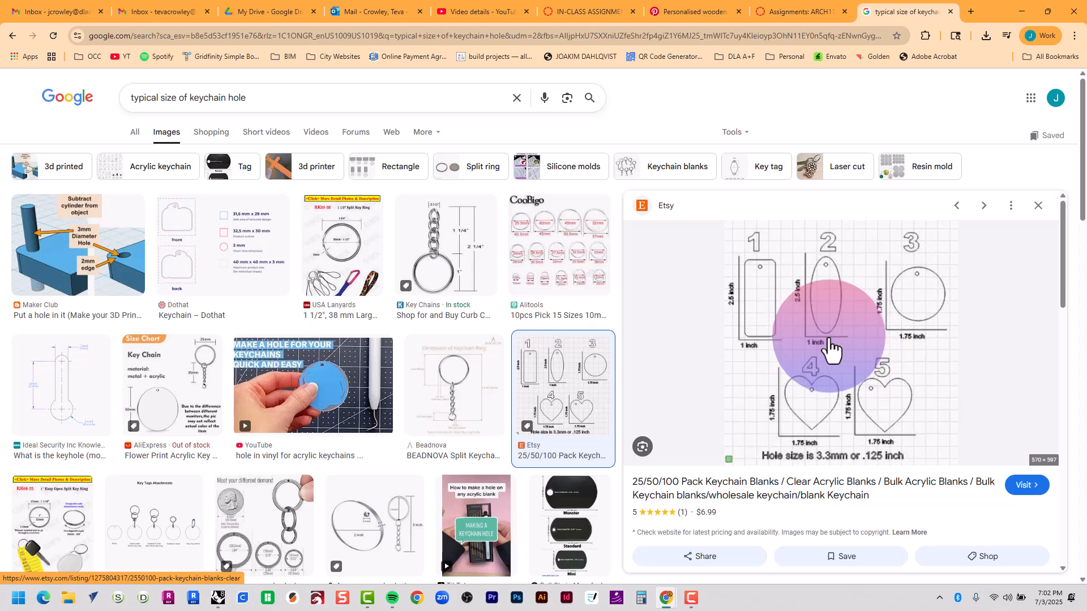
- Return to Rhino, rename Layer 01 as Guides, set its color to Magenta and make it the current layer
left_click(1022, 11)
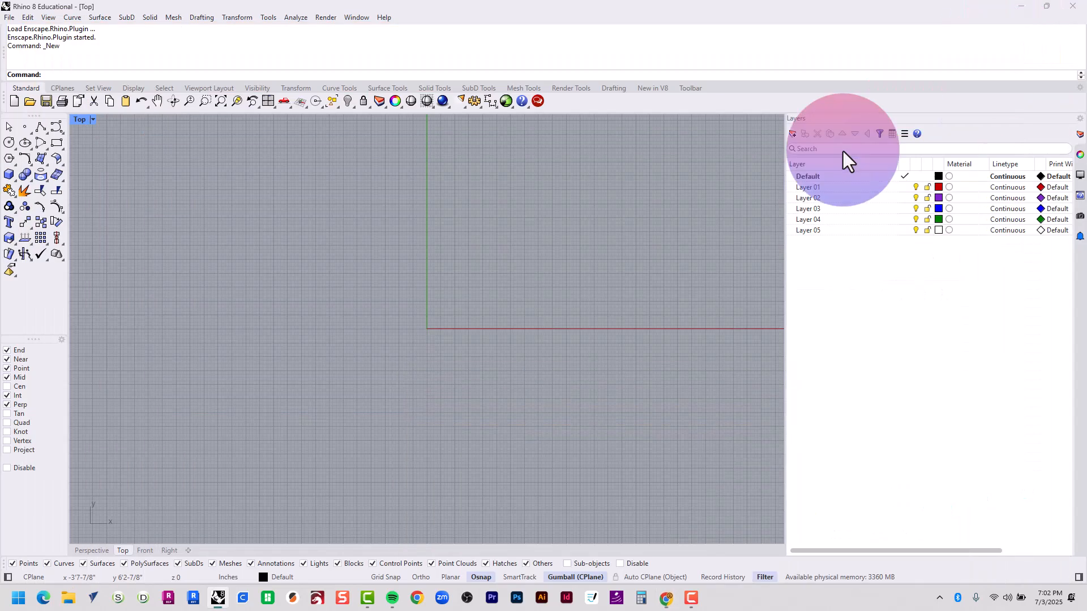
scroll(500, 317, "up", 4)
scroll(488, 316, "up", 3)
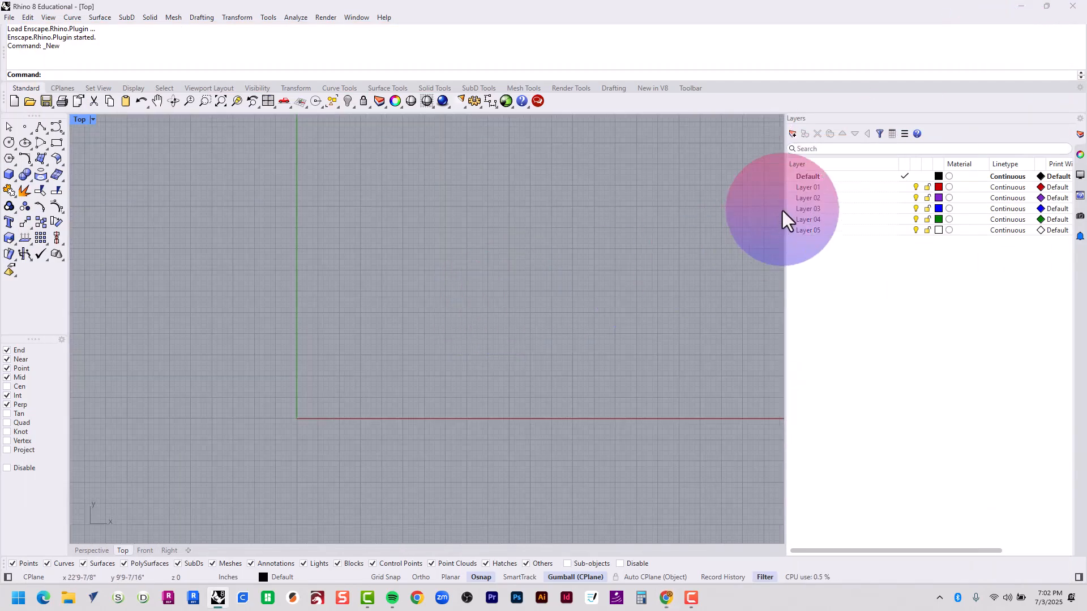
left_click(815, 190)
left_click(816, 188)
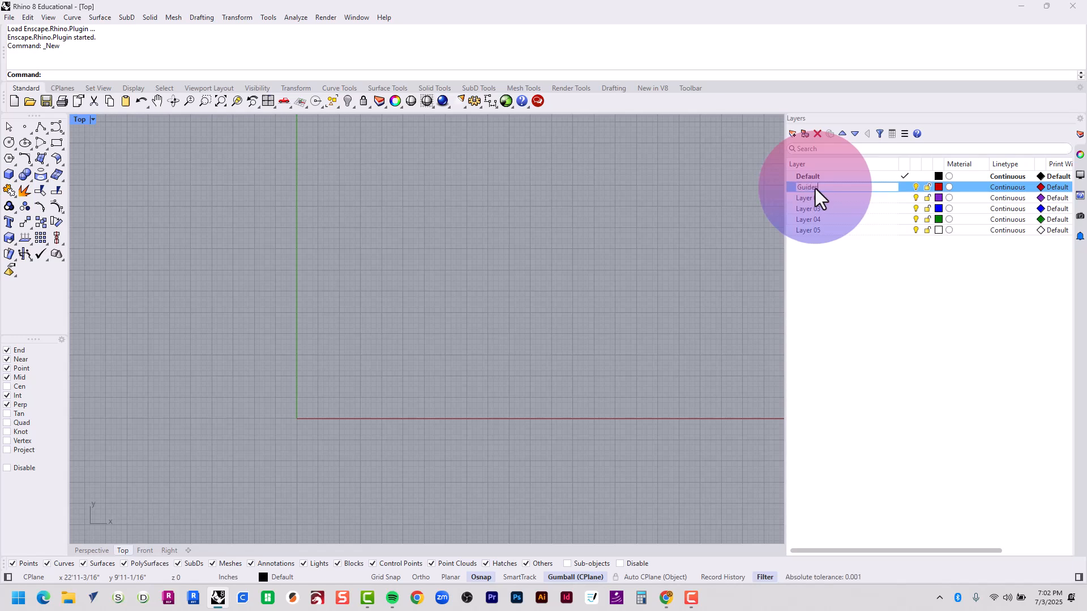
left_click(939, 189)
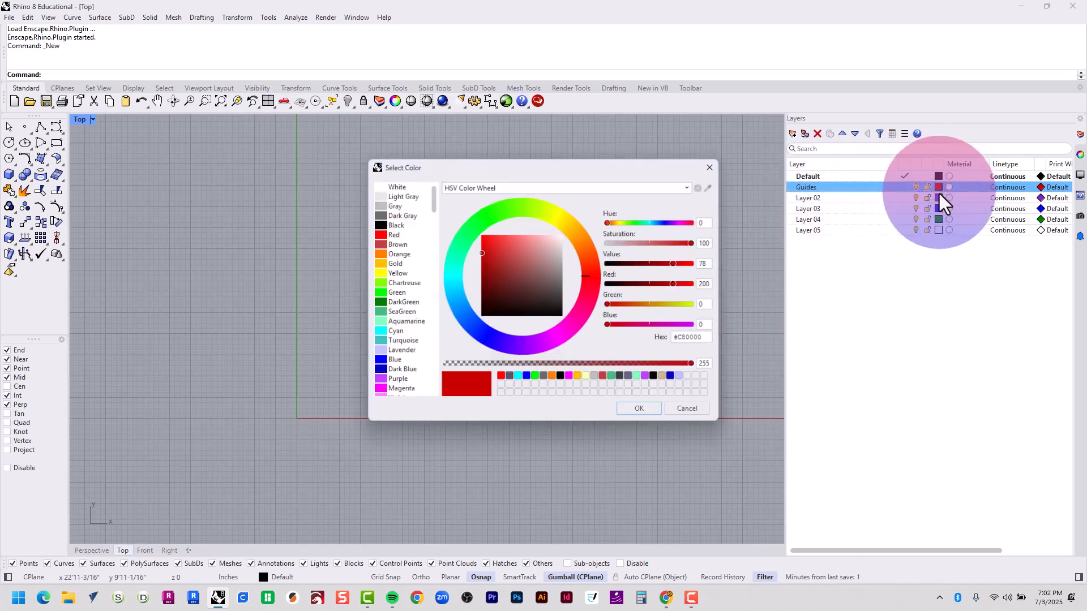
double_click(402, 389)
left_click(905, 187)
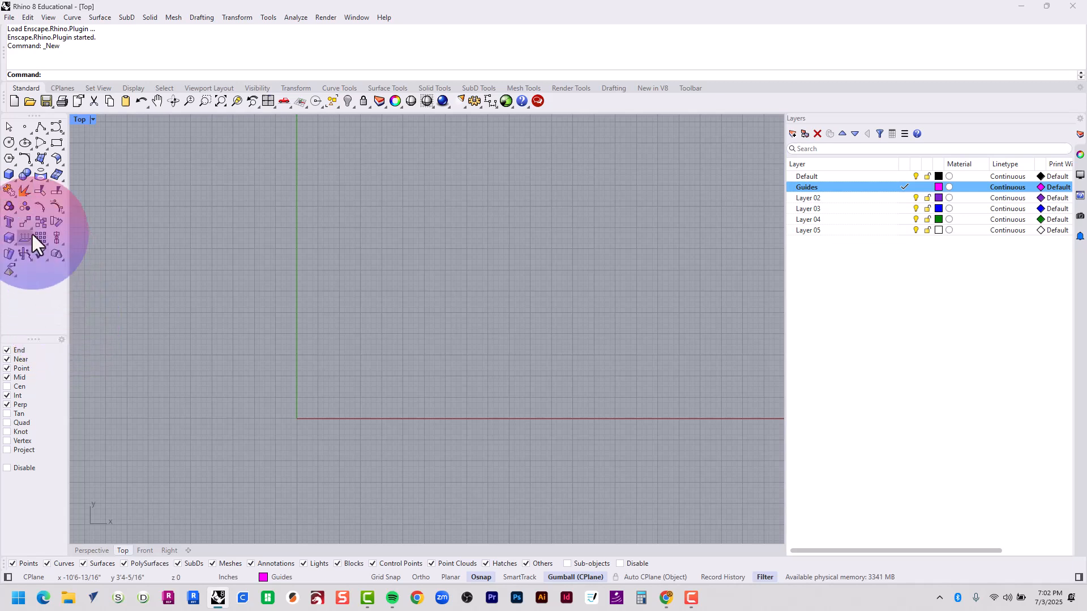
- Draw a three-point rectangle from the origin with Ortho on, 1.5 inches along the X axis and 2.25 inches tall
left_click(58, 145)
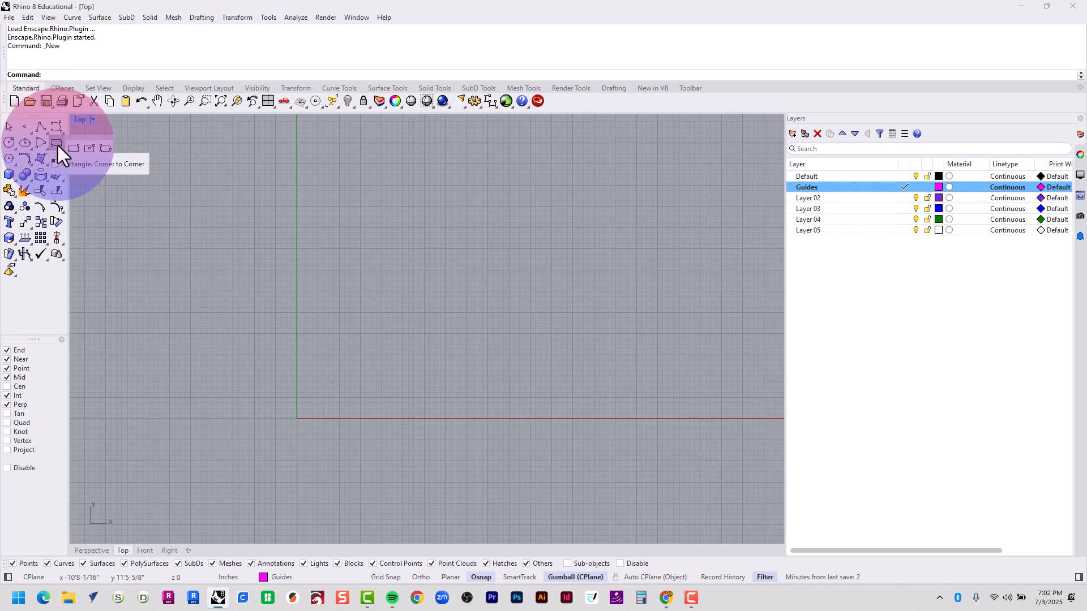
left_click(105, 149)
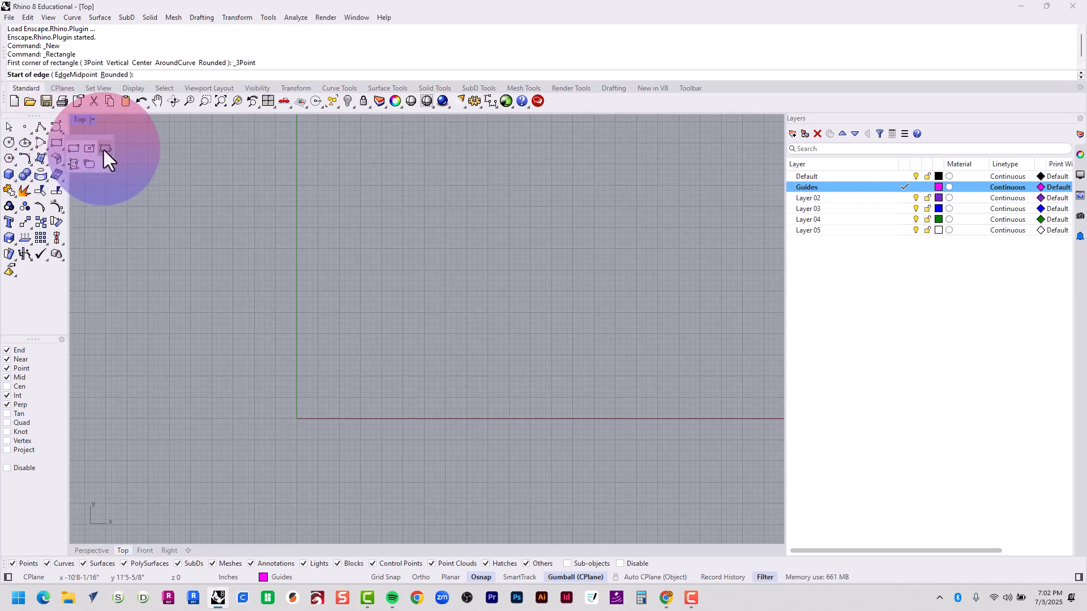
mouse_move(691, 599)
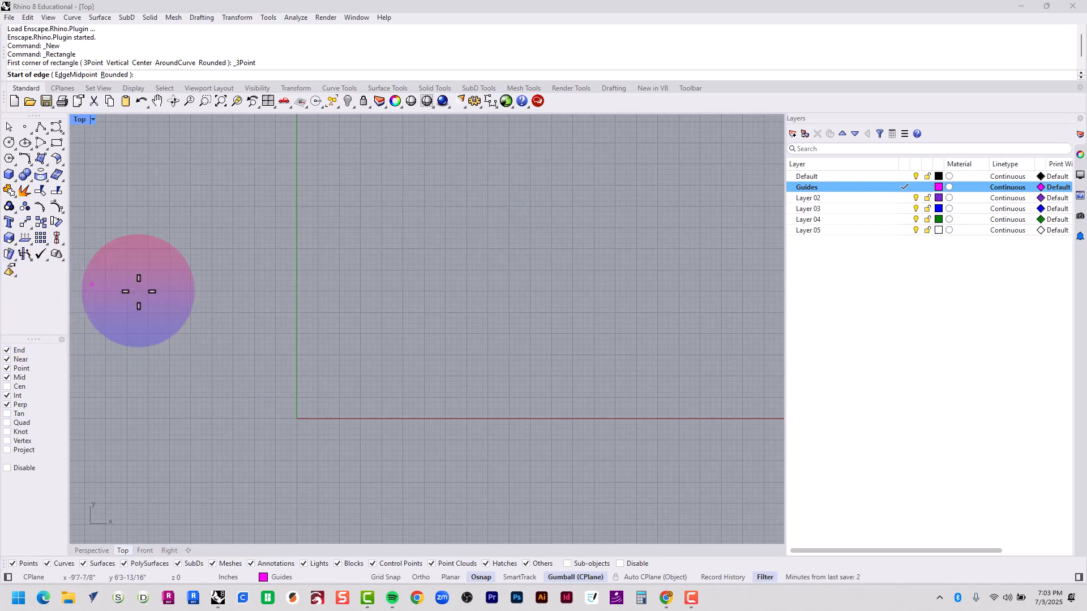
scroll(341, 339, "up", 1)
type("0")
key("Return")
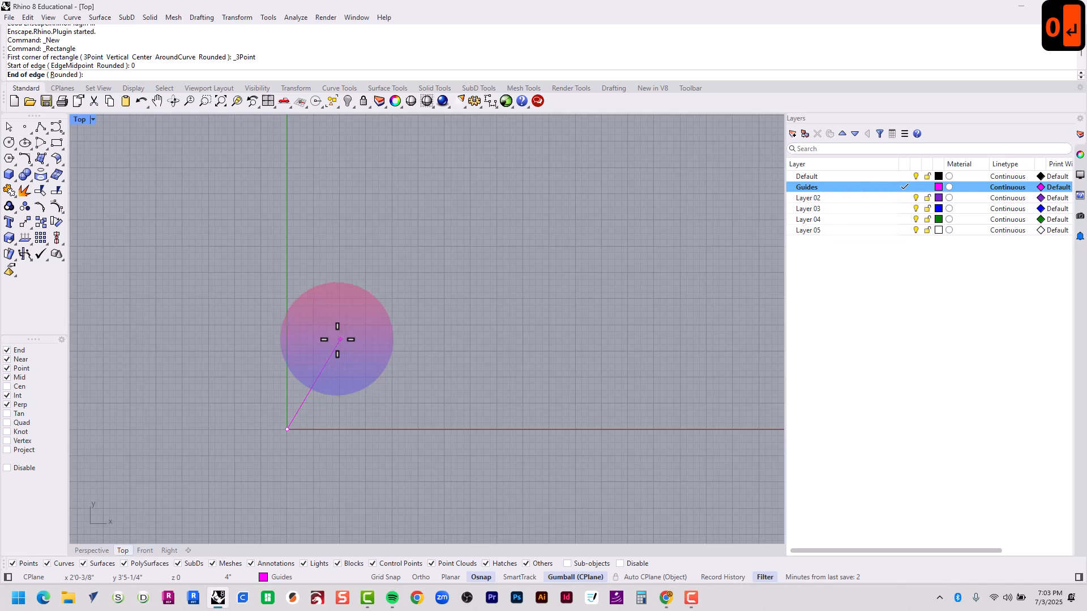
left_click(420, 577)
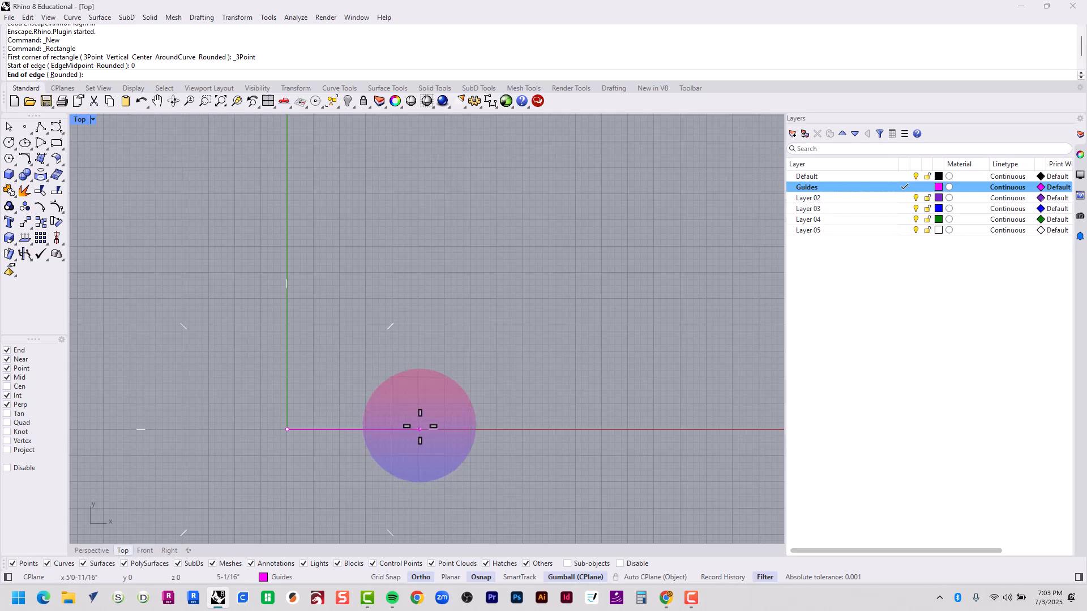
type("1.5")
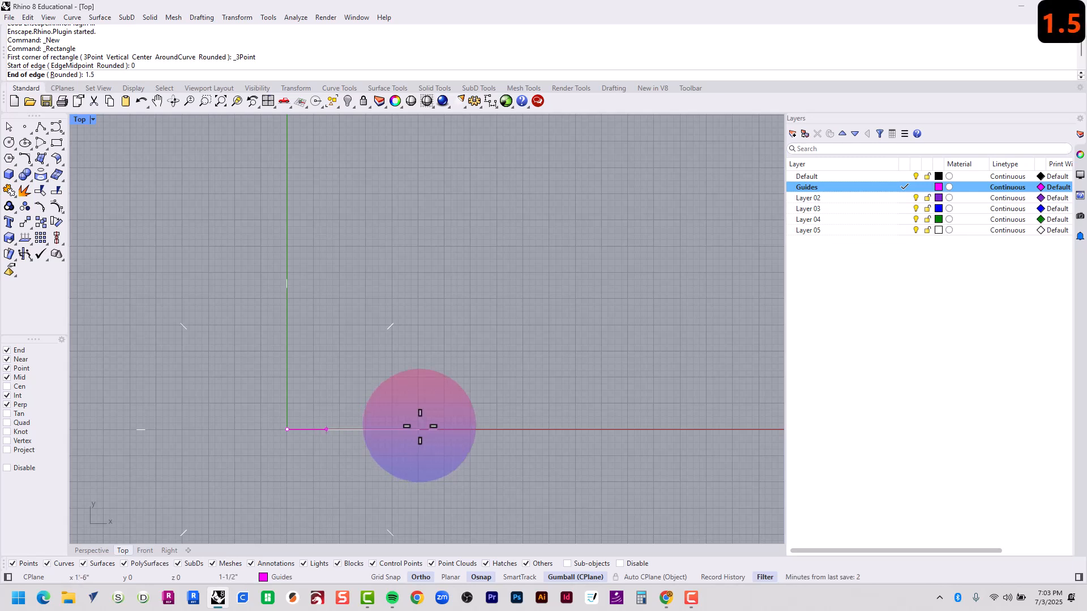
key("Return")
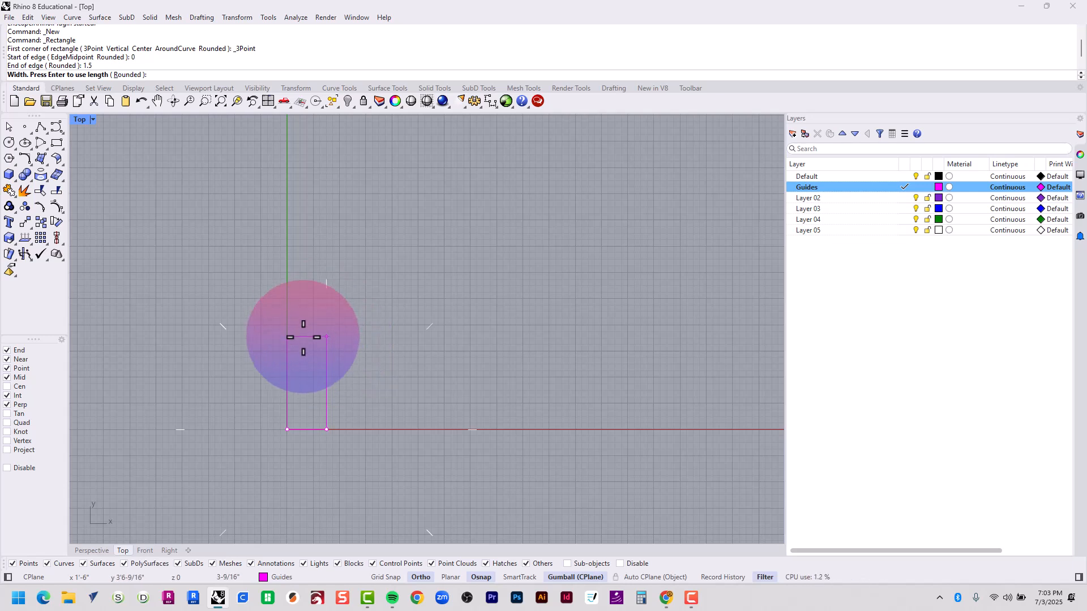
type("2.25")
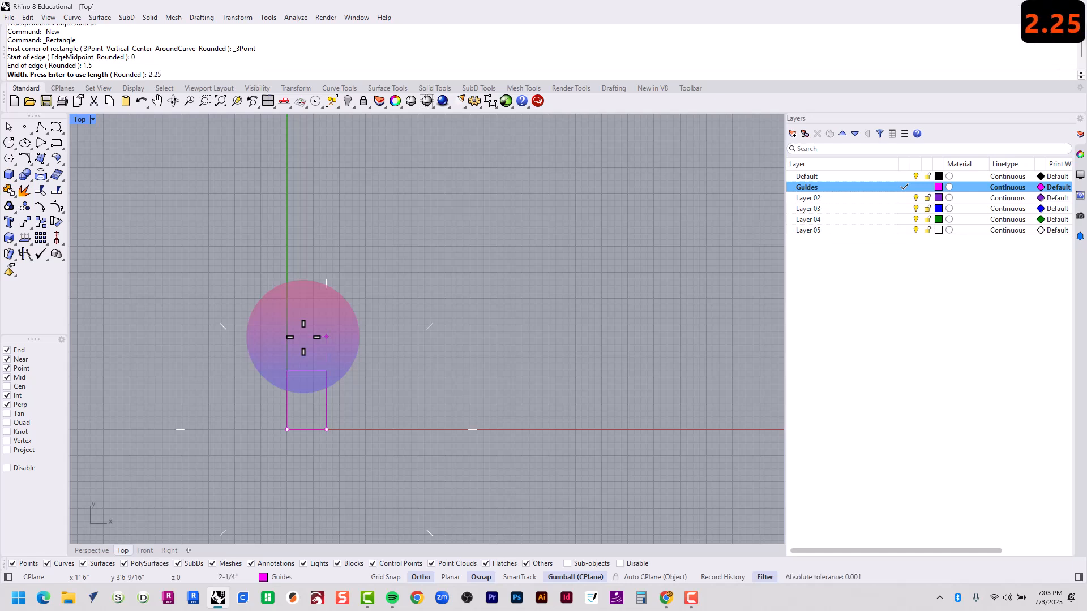
key("Return")
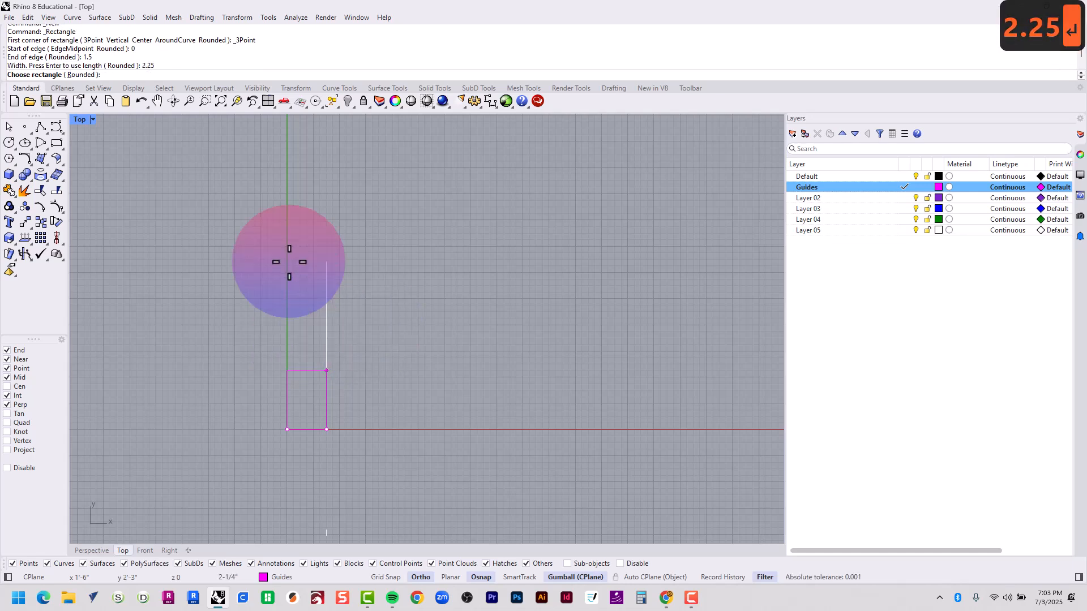
left_click(284, 196)
scroll(283, 423, "up", 10)
scroll(281, 433, "up", 4)
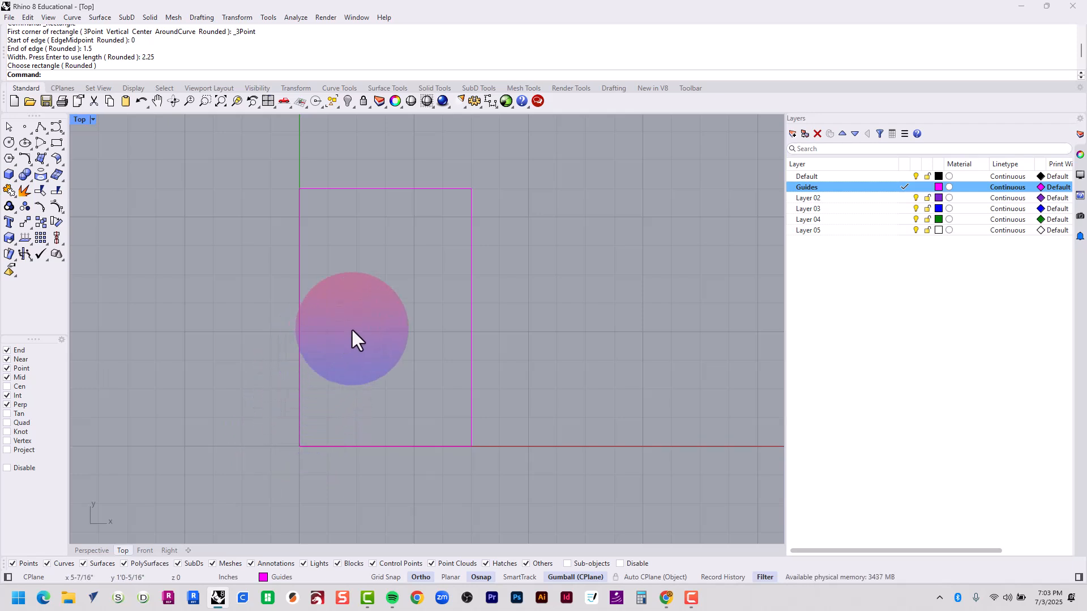
right_click_drag(352, 331, 374, 343)
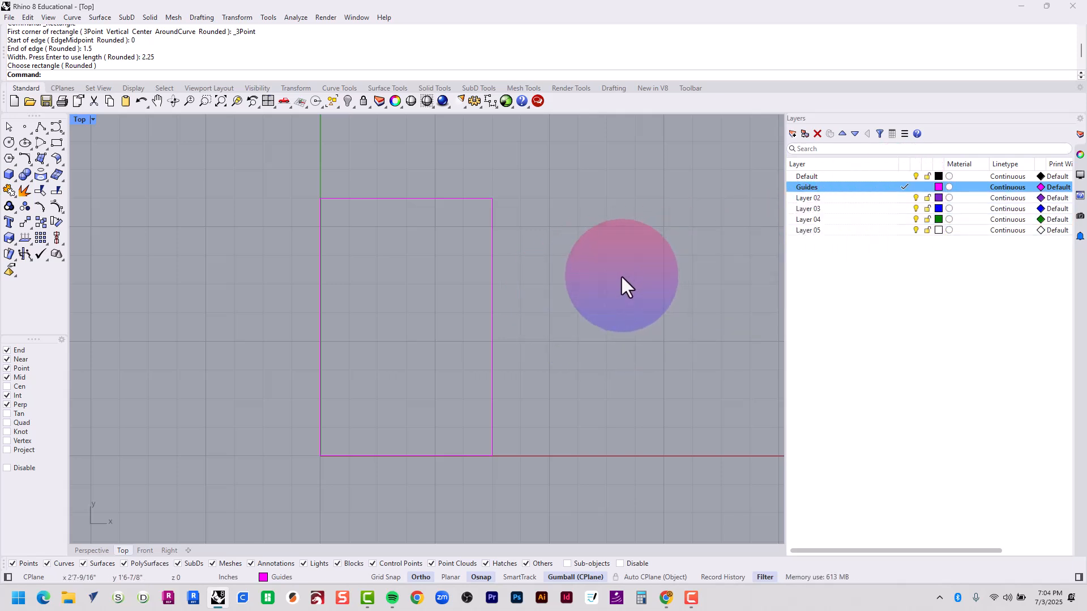
- Make Layer 02 the current layer and rename it as Engrave
left_click(905, 199)
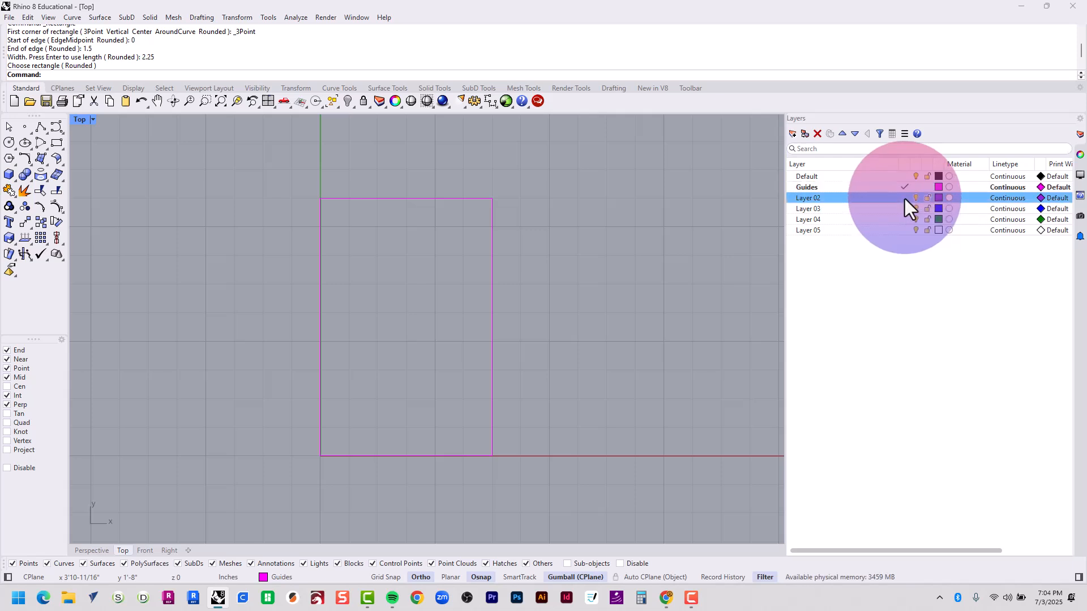
double_click(817, 198)
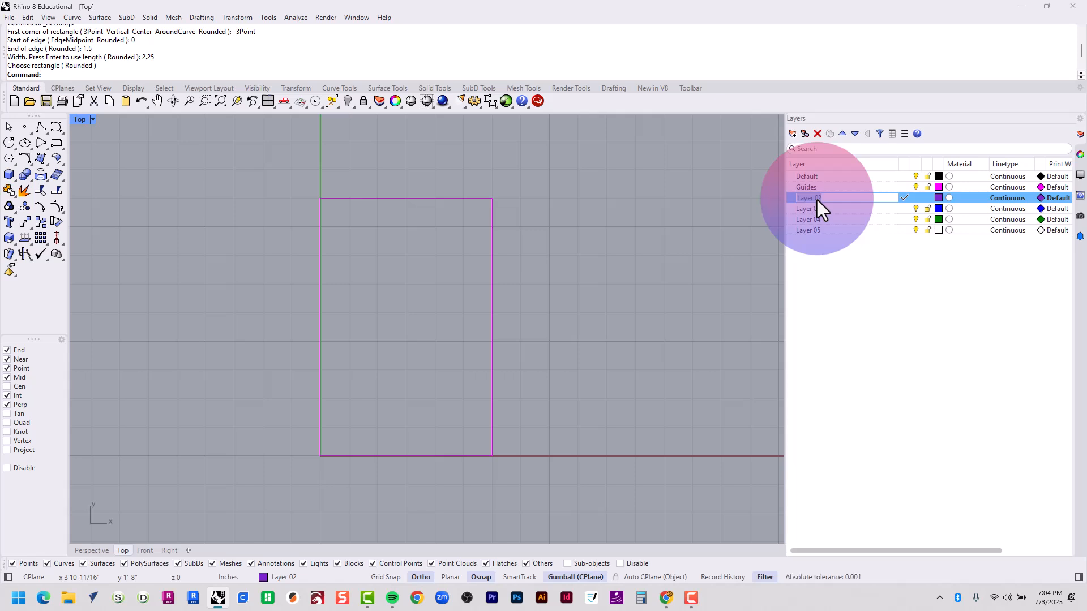
type("Engrave")
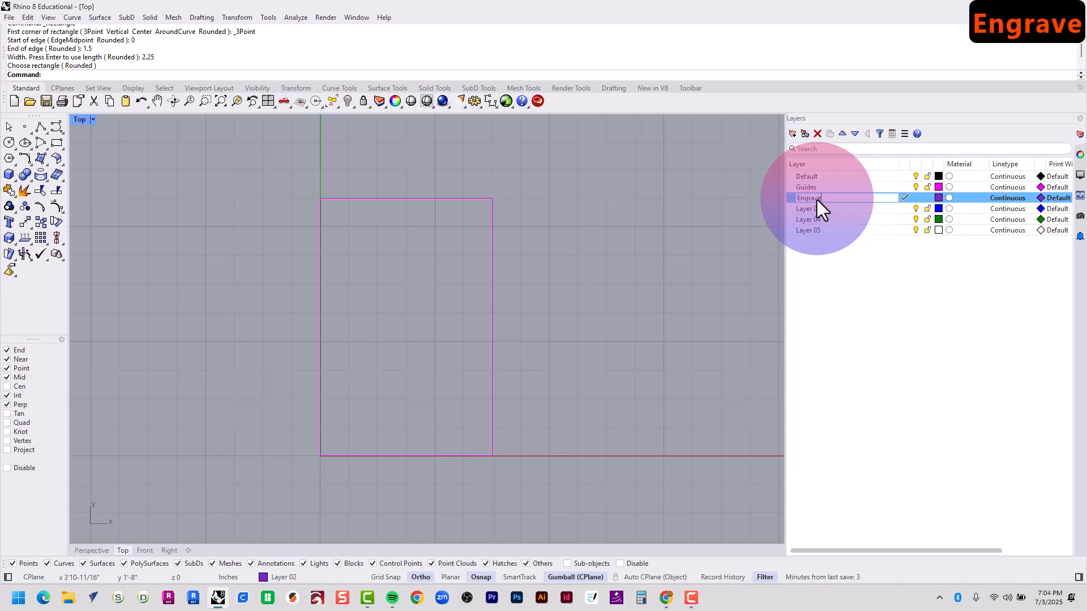
key("Return")
- Rename Layer 03 as Score and Layer 04 as Cut
left_click(816, 210)
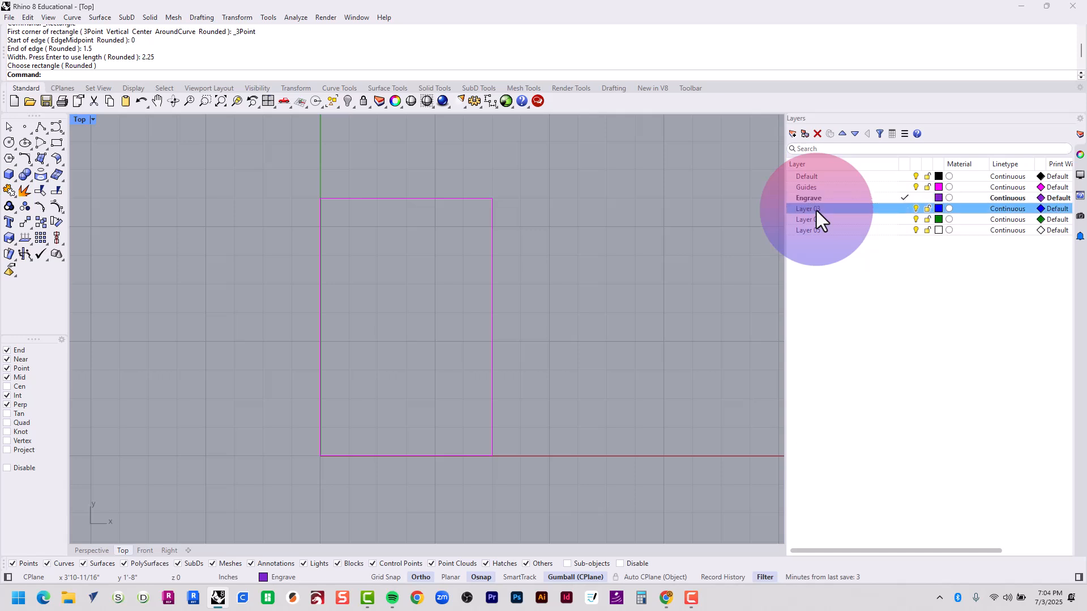
left_click(816, 210)
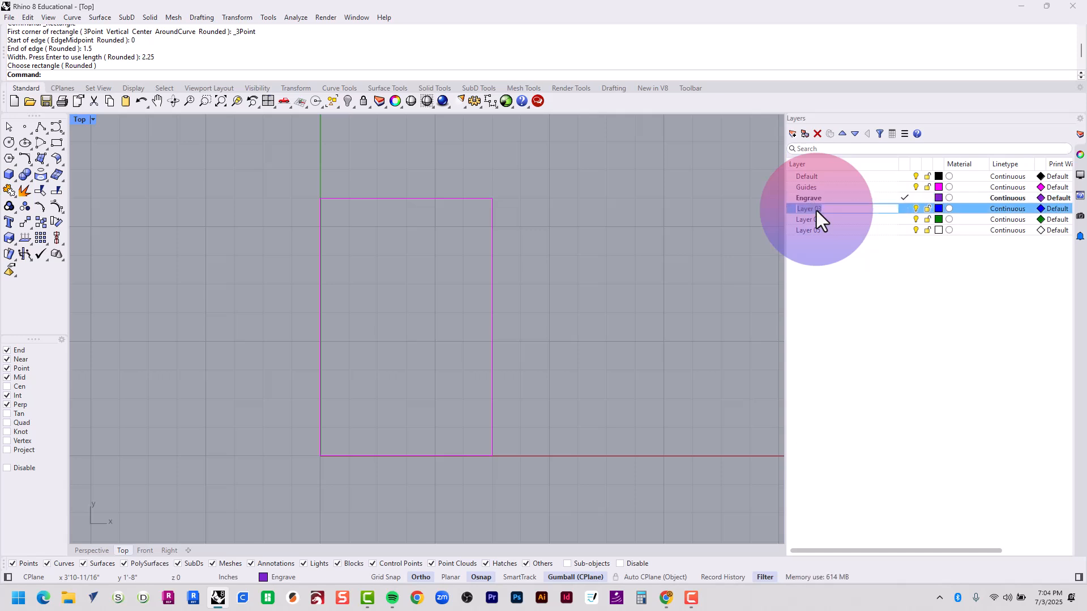
type("Score")
key("Return")
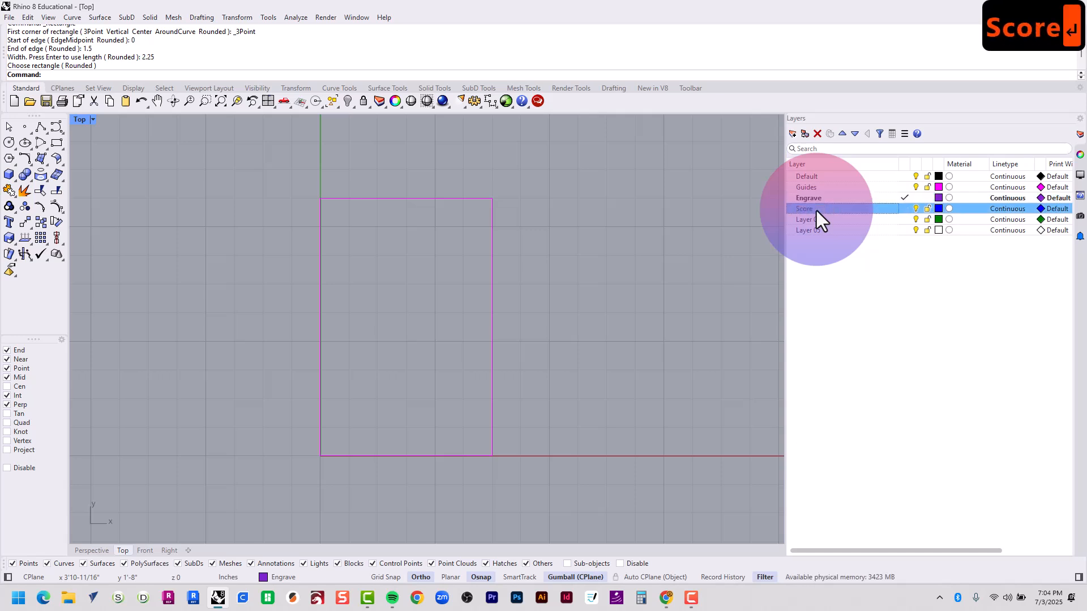
left_click(814, 221)
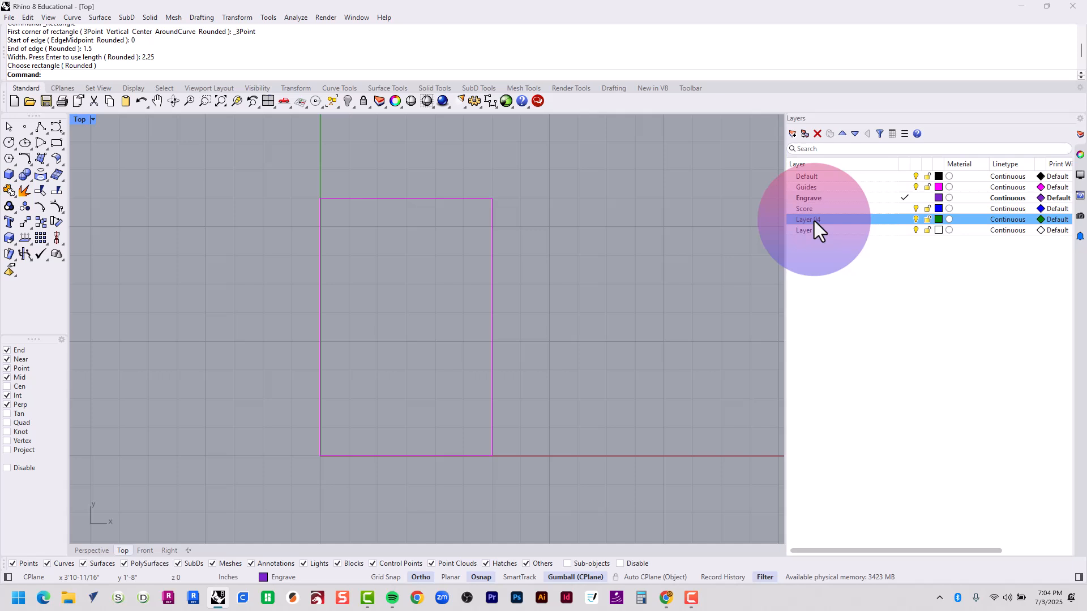
left_click(814, 220)
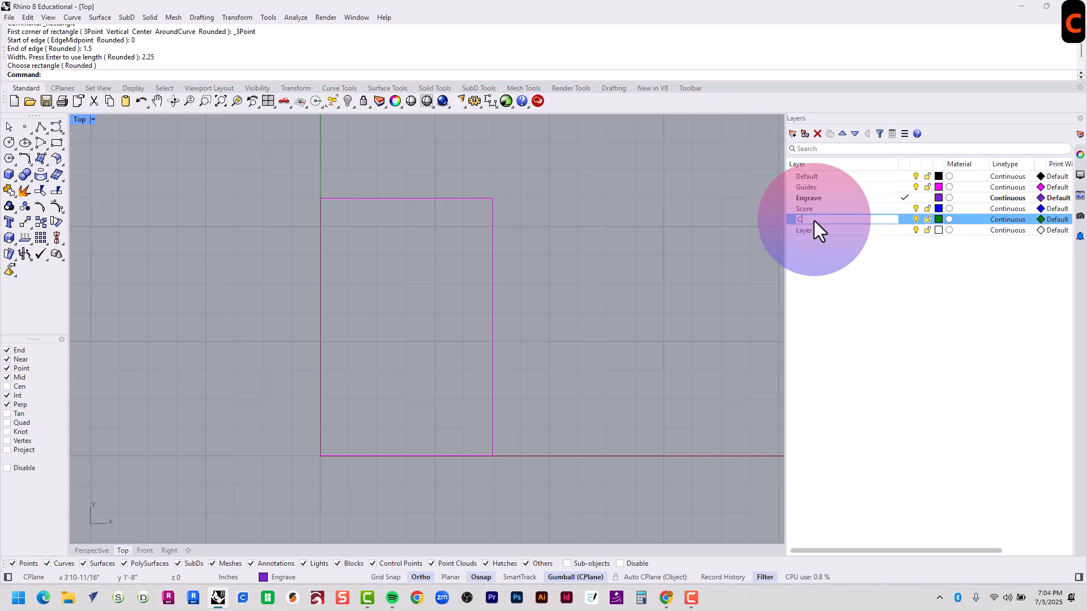
type("Cut")
key("Return")
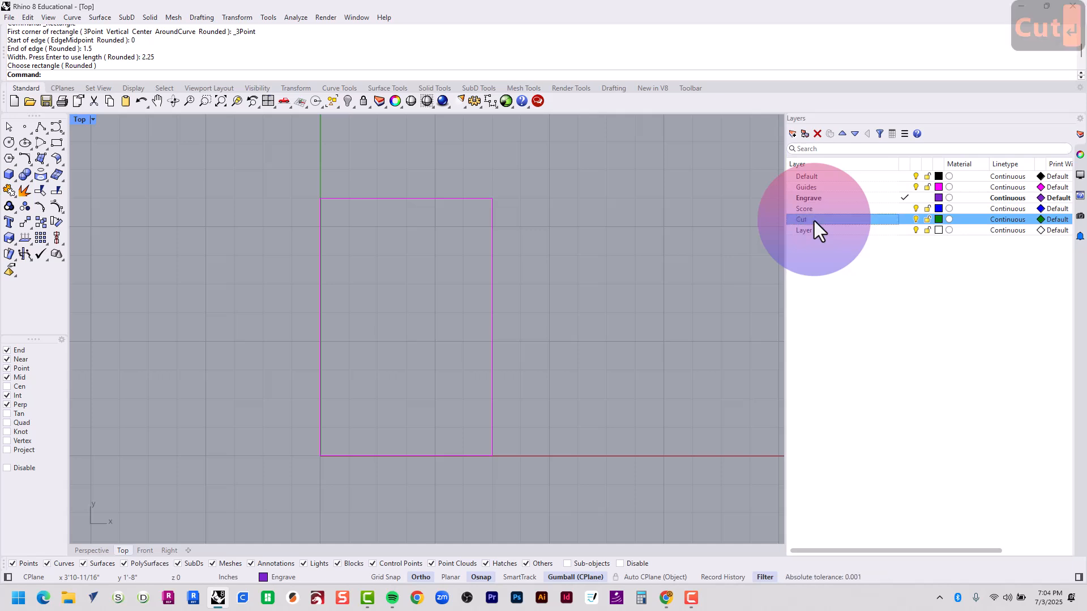
- Add a number prefix to the Engrave layer so its name reads "1 - Engrave"
left_click(798, 198)
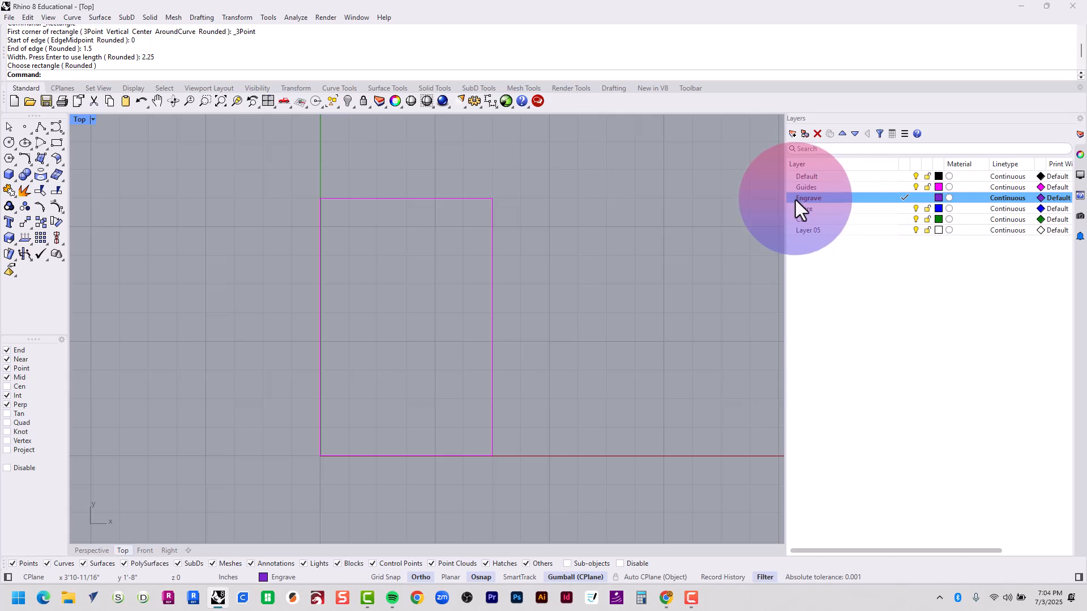
left_click(799, 199)
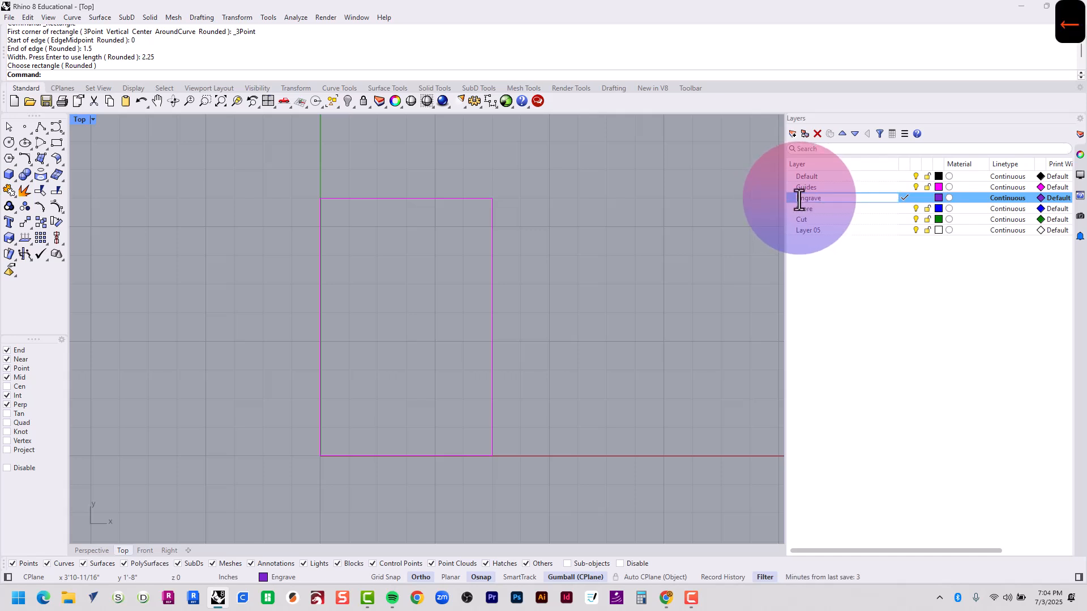
key("Left")
key("Left")
key("Left")
key("Left")
key("Left")
key("Left")
key("Left")
key("Left")
key("Left")
key("Left")
key("Left")
key("Left")
key("Left")
key("Left")
key("Left")
key("Left")
key("Left")
key("Left")
key("Left")
key("Left")
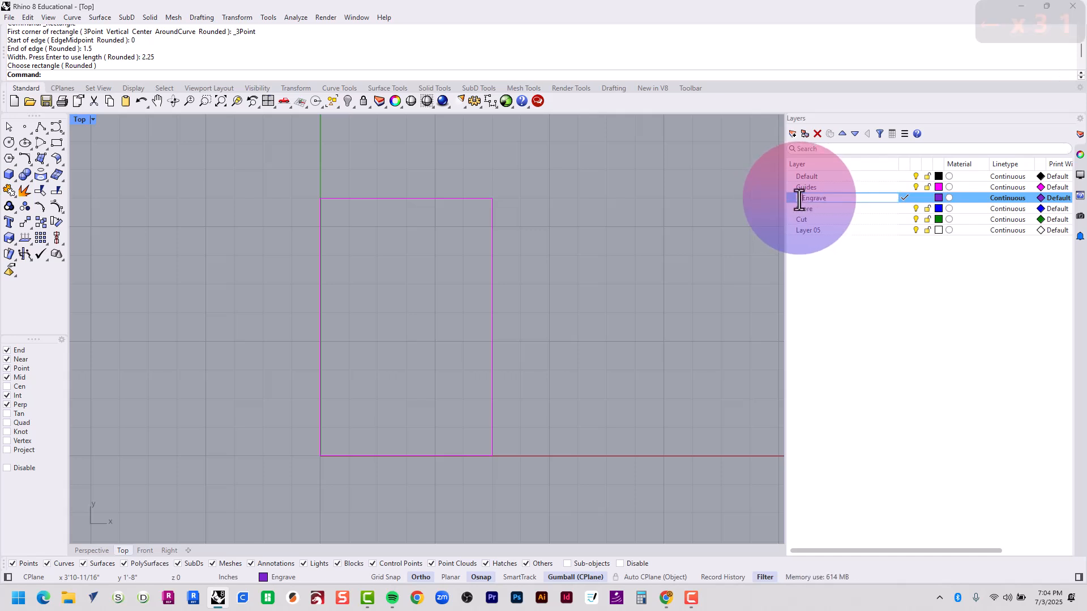
type("1 -")
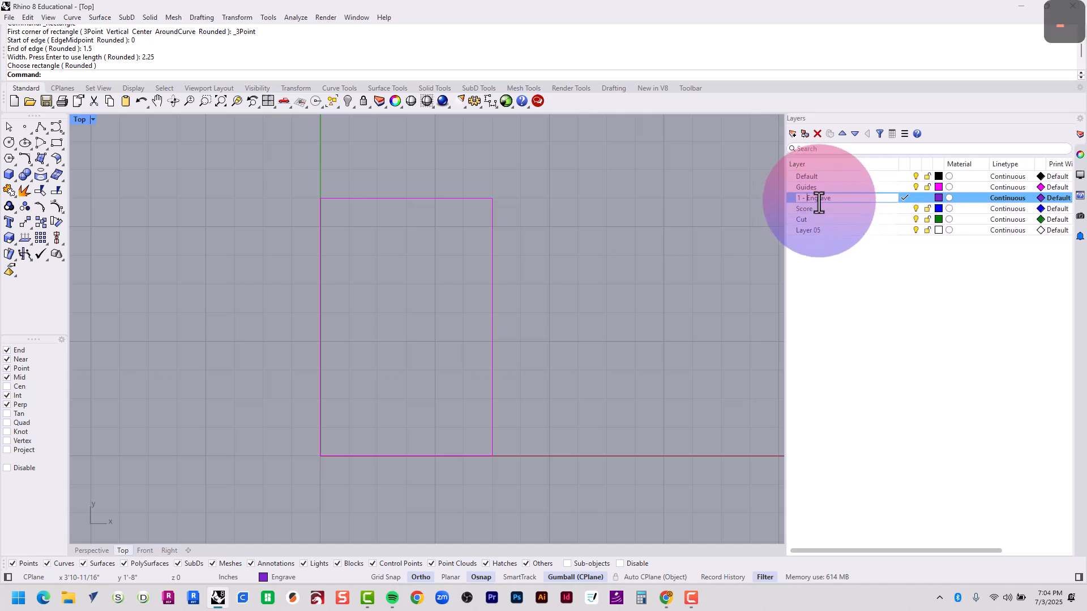
- Rename the Score layer as "2 - Score" and the Cut layer as "3 - Cut"
left_click(807, 210)
left_click(796, 212)
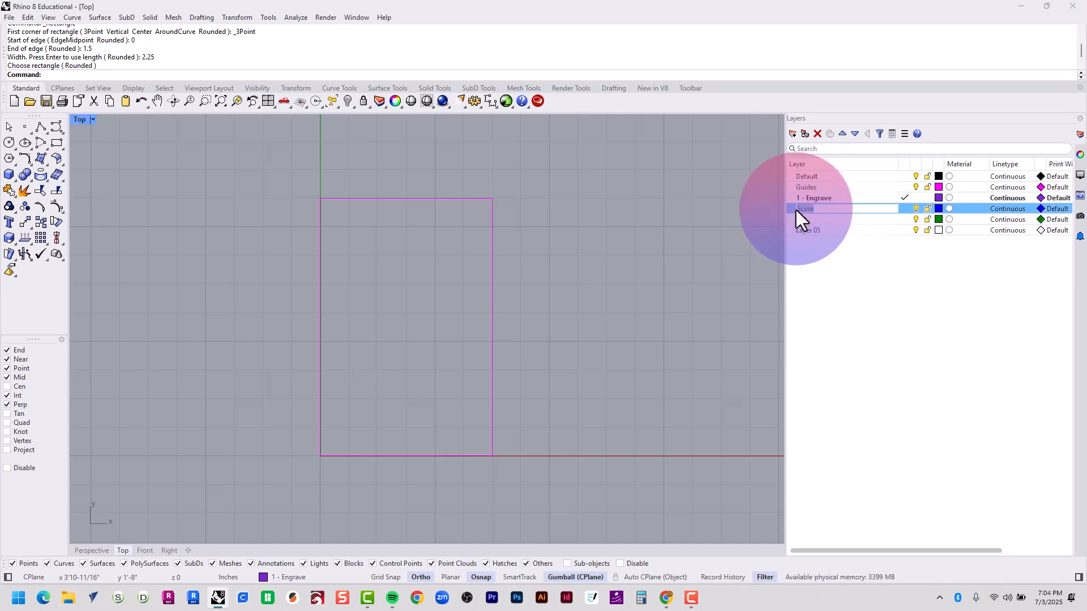
type("2")
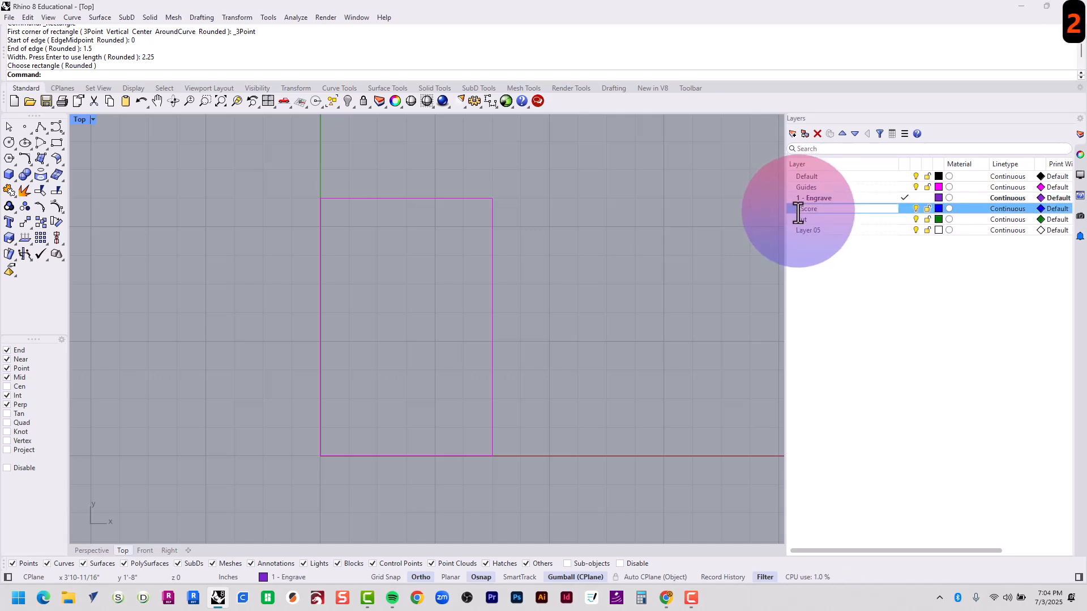
type(" -")
key("Return")
left_click(802, 218)
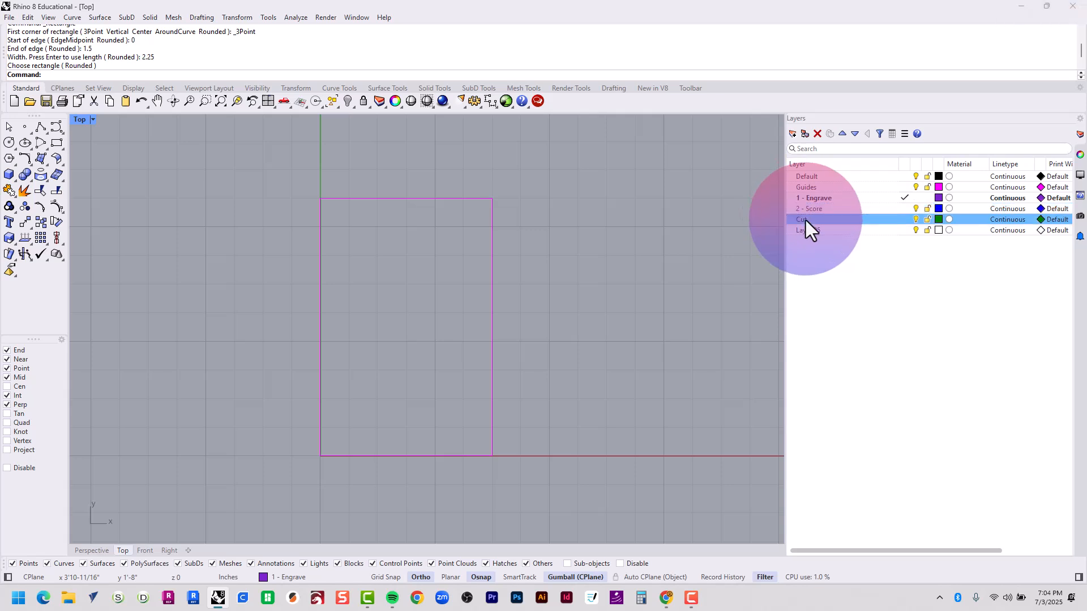
left_click(797, 221)
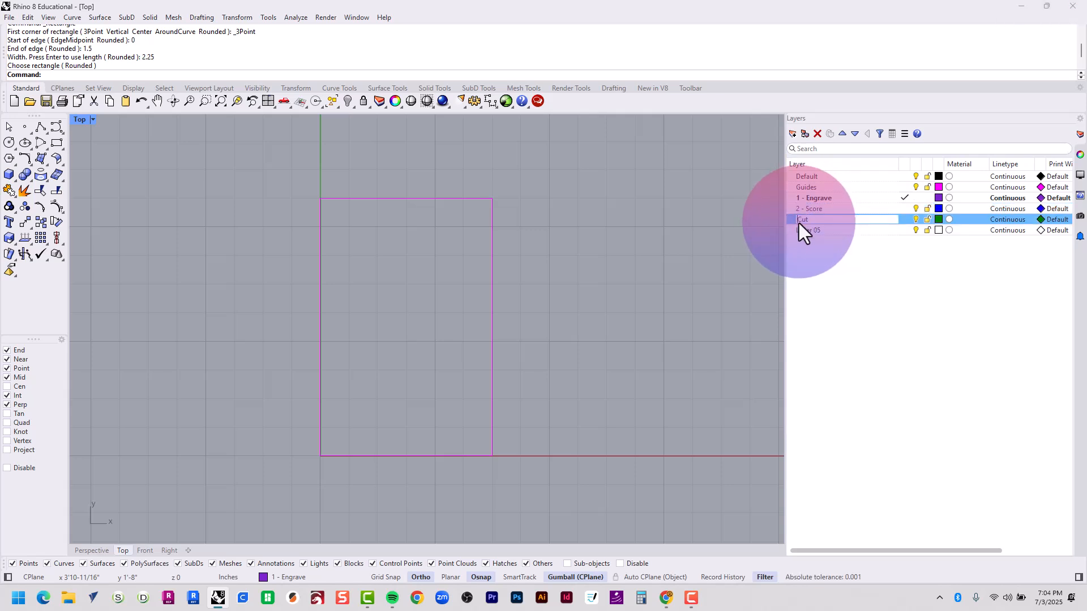
type("3 -")
key("Return")
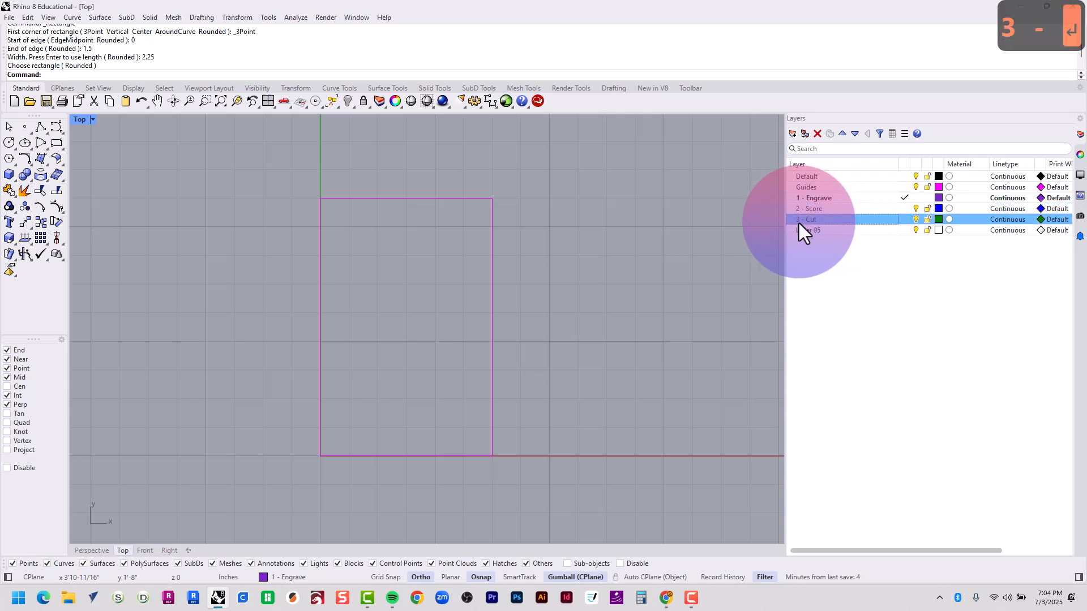
left_click(830, 199)
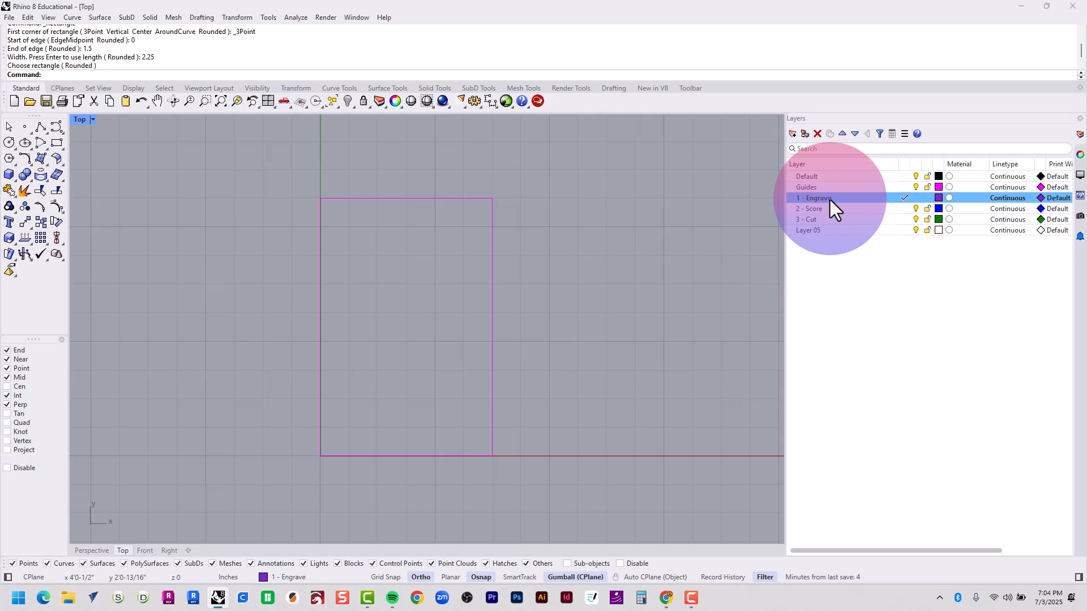
left_click(830, 209)
left_click(832, 222, "shift")
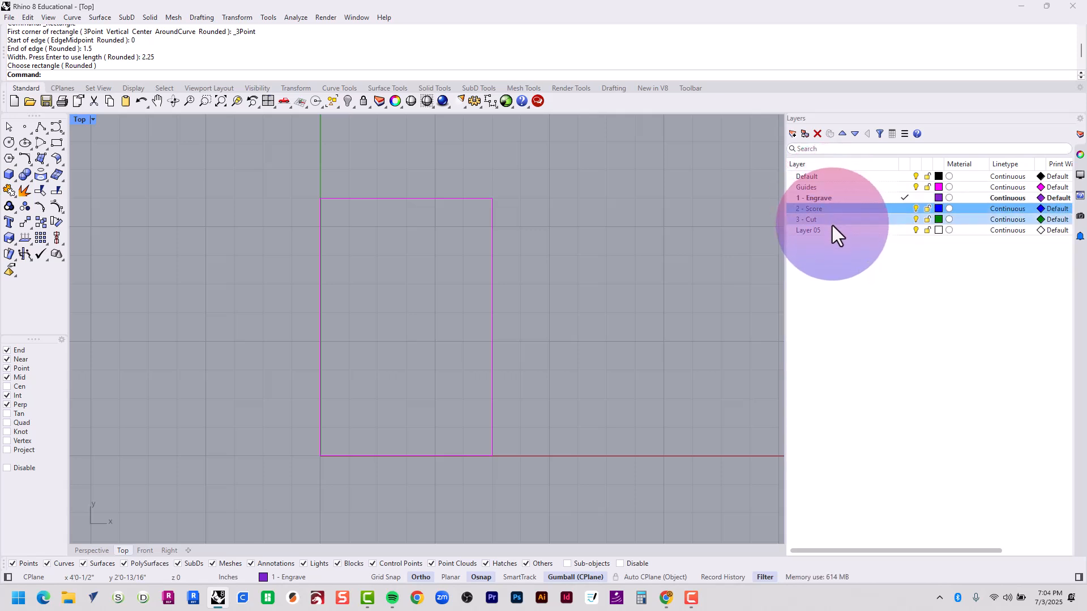
left_click(828, 212)
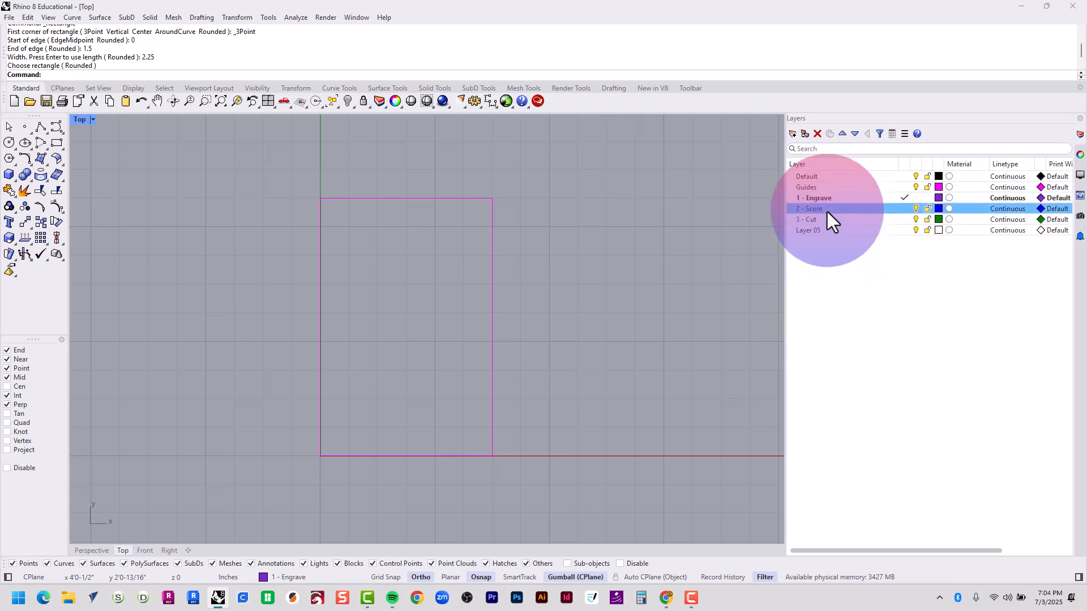
left_click(826, 221)
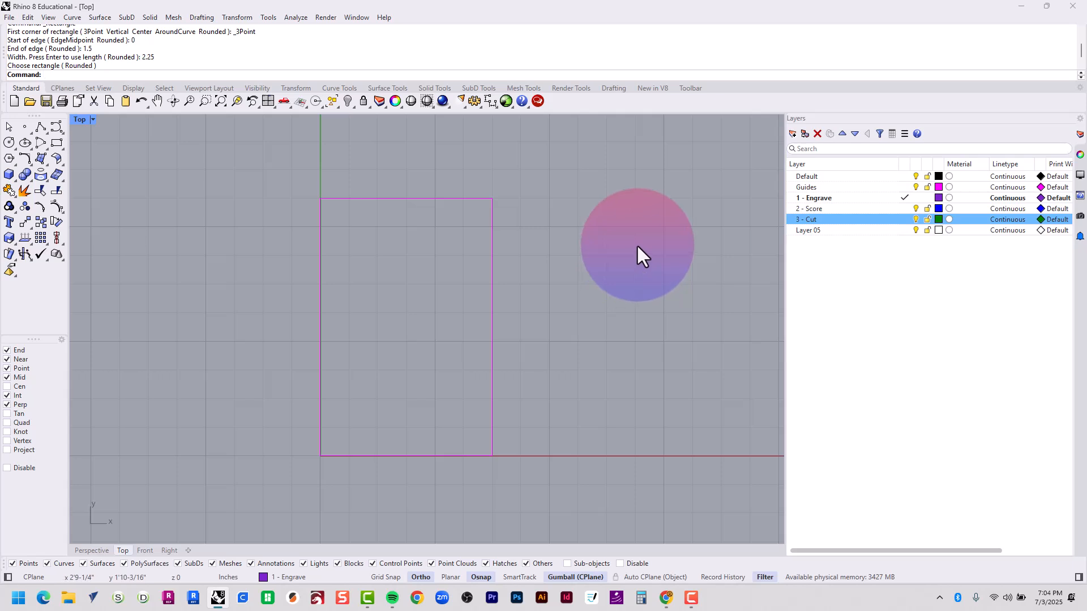
- Make Layer 05 the current layer and rename it as Images
left_click(904, 231)
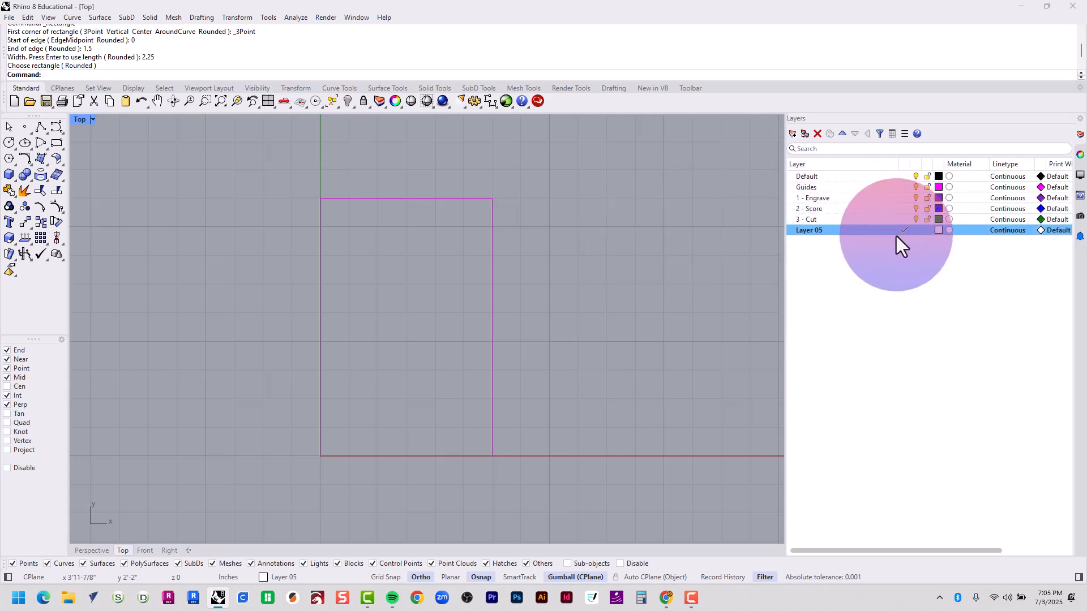
left_click(815, 231)
type("Imafges")
key("BackSpace")
key("BackSpace")
key("BackSpace")
key("BackSpace")
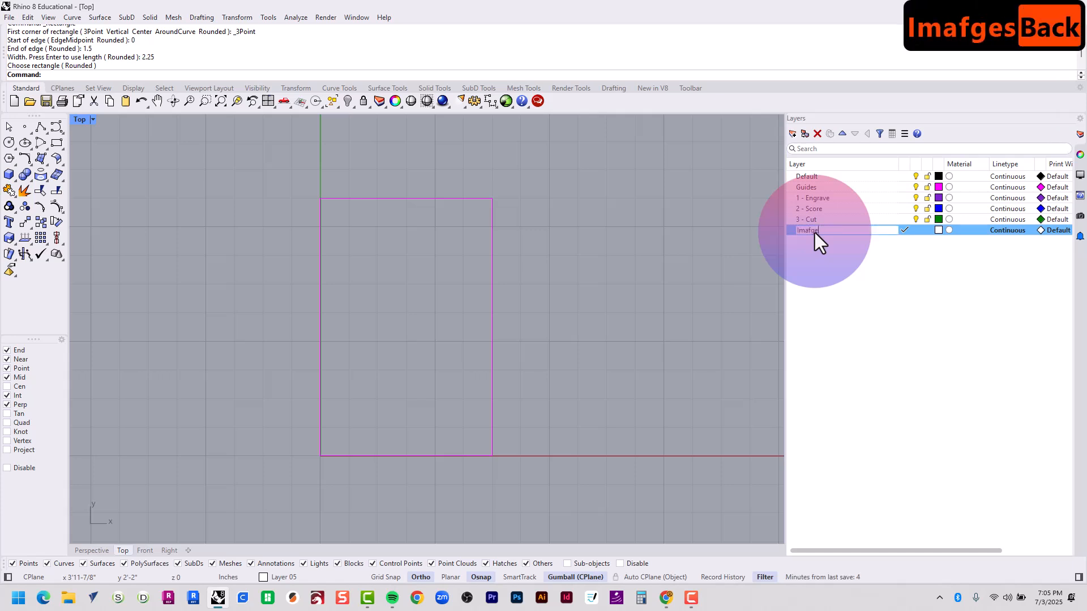
type("ges")
key("Return")
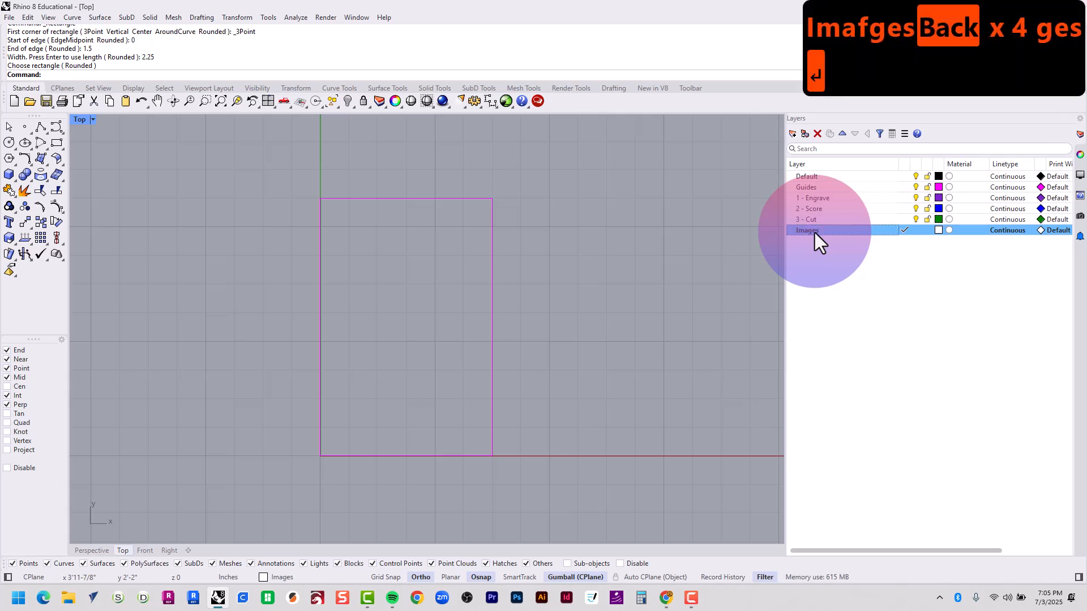
- Start the Picture command and load the "Keychains - Letter" image from the Desktop folder
scroll(655, 369, "down", 5)
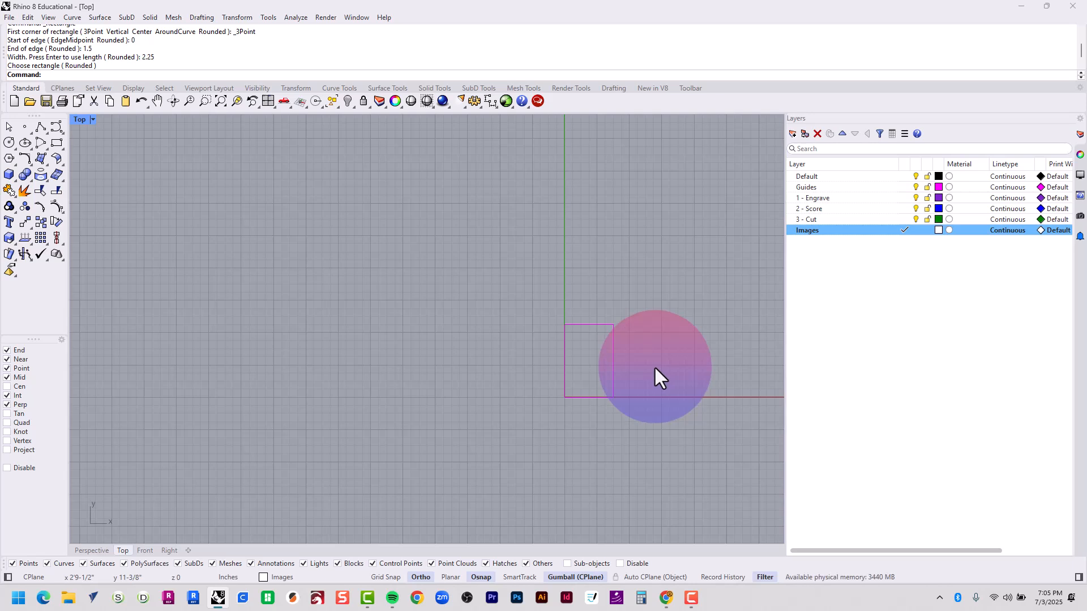
type("pict")
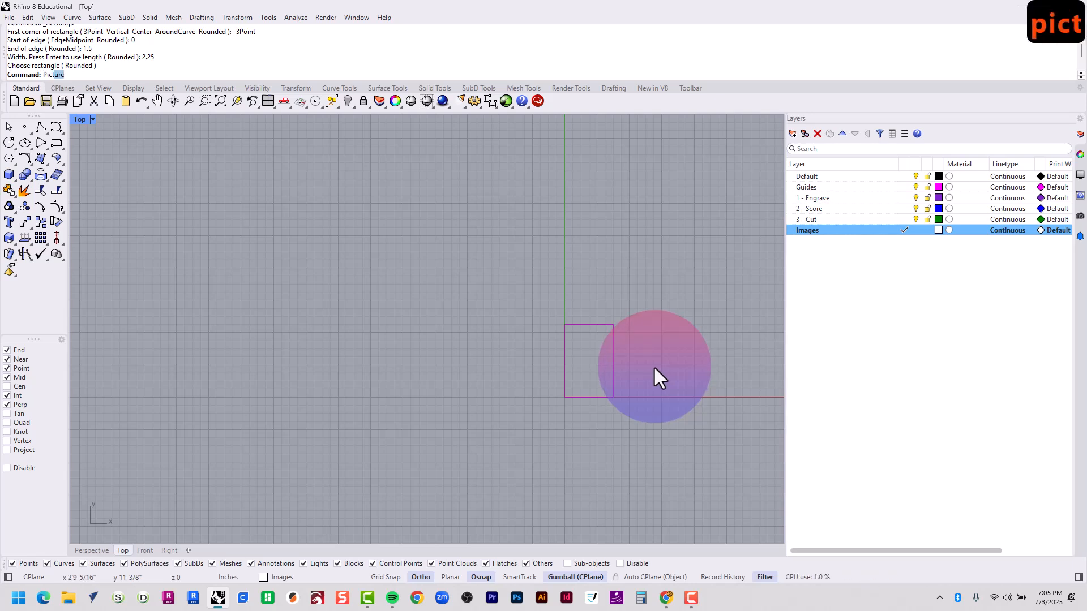
type("ure")
key("Return")
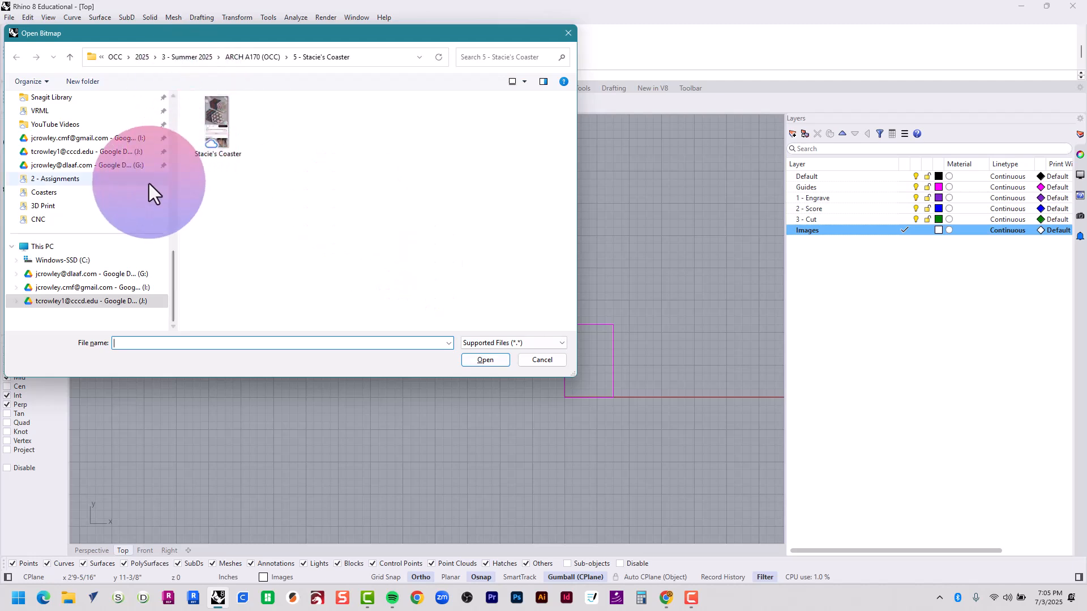
scroll(133, 192, "up", 10)
left_click(107, 185)
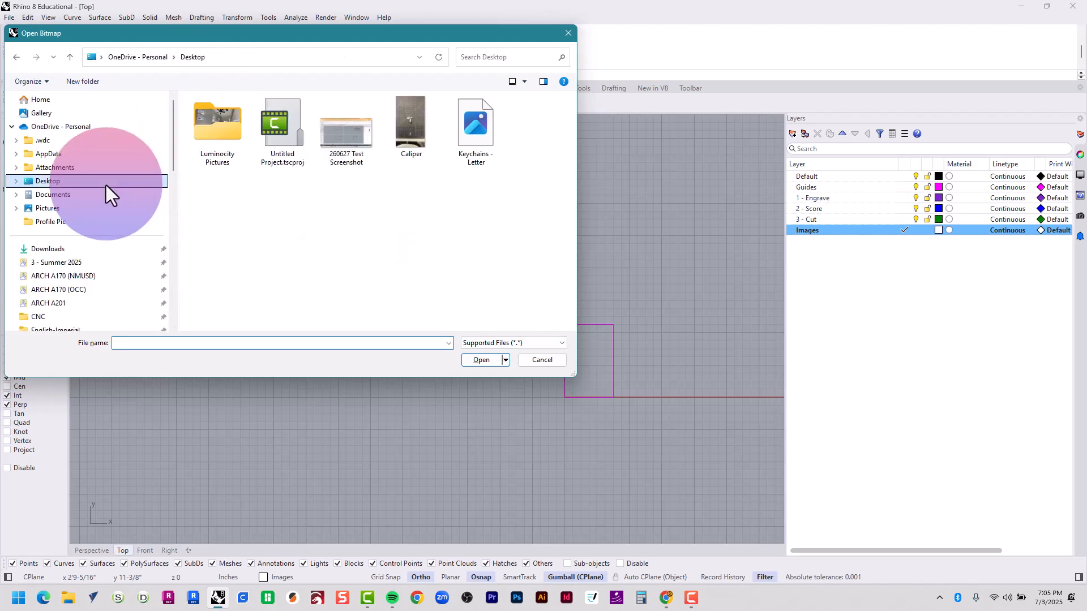
double_click(476, 135)
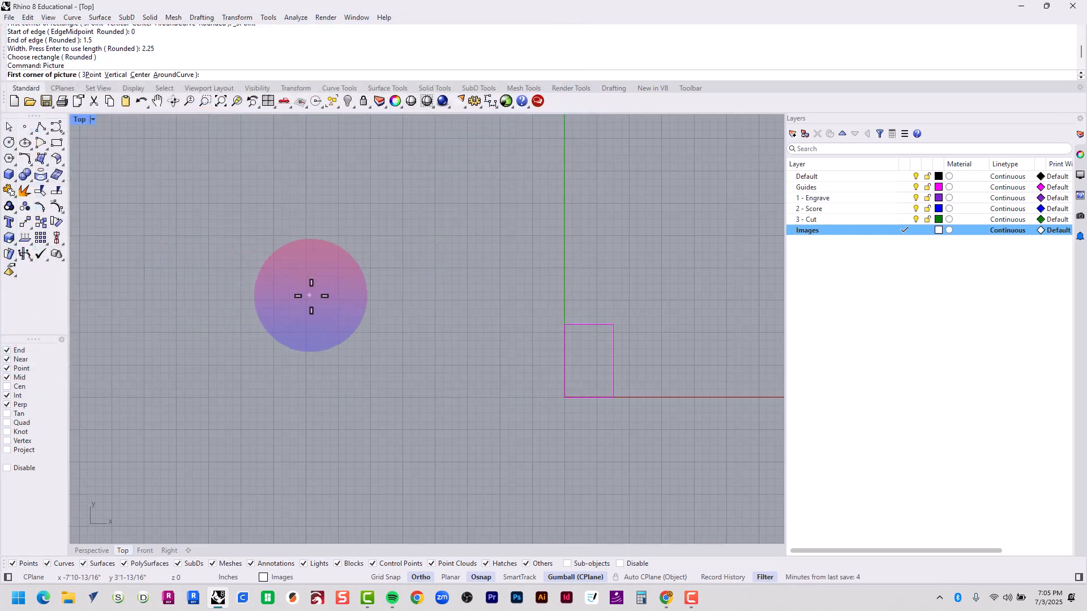
- Place the keychain picture freehand in the empty area to the left of the guide rectangle, clear of the vertical axis
scroll(310, 296, "down", 4)
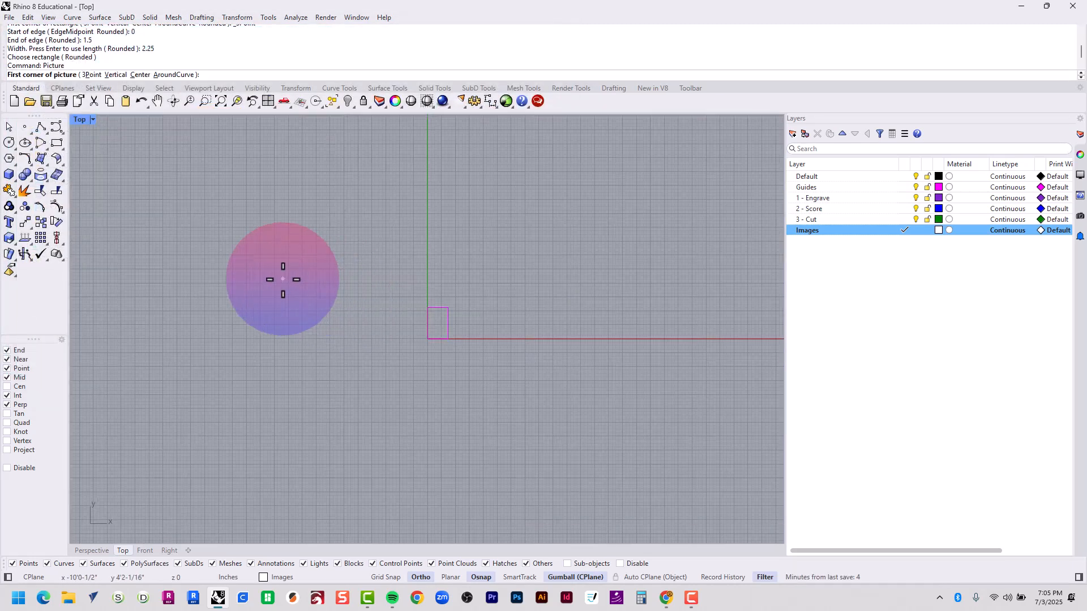
left_click(247, 253)
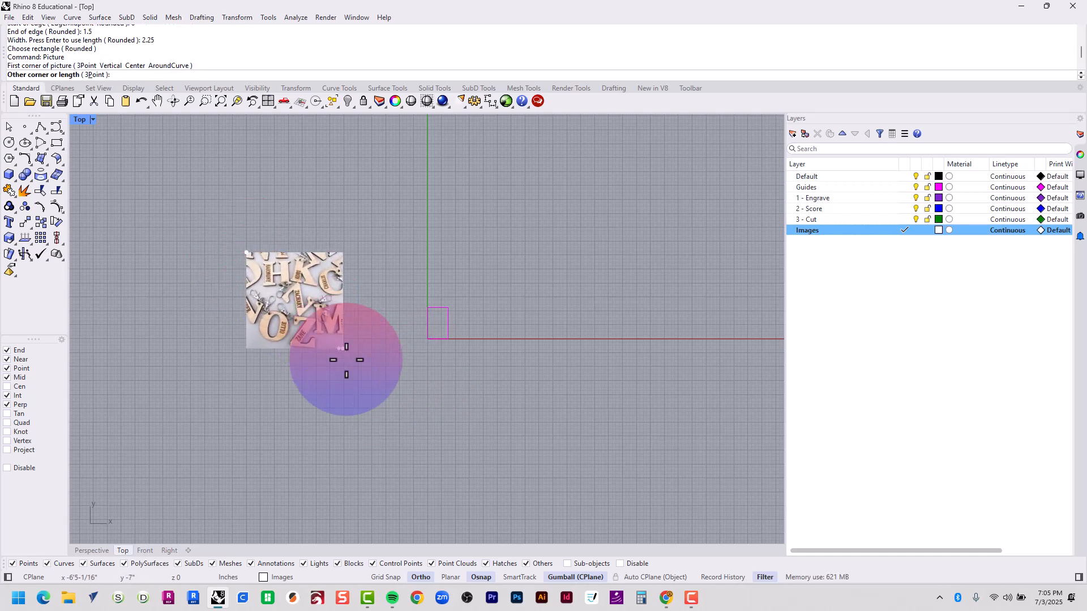
left_click(402, 430)
- Examine the reference picture for the letter shapes, the engraved names and the keyring attachment on the Z keychain
scroll(317, 314, "up", 5)
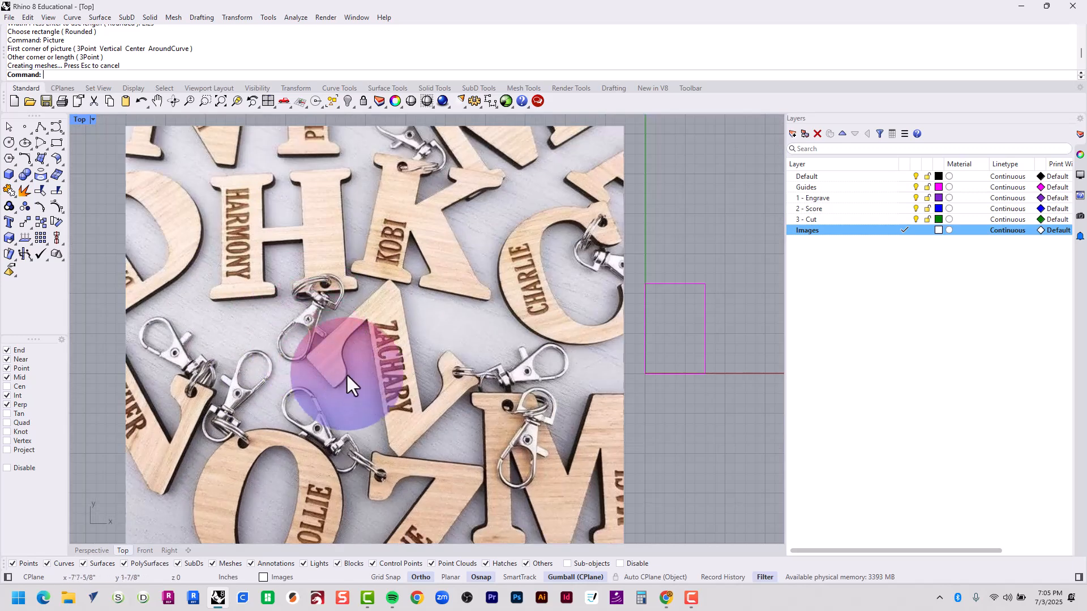
right_click_drag(347, 376, 326, 256)
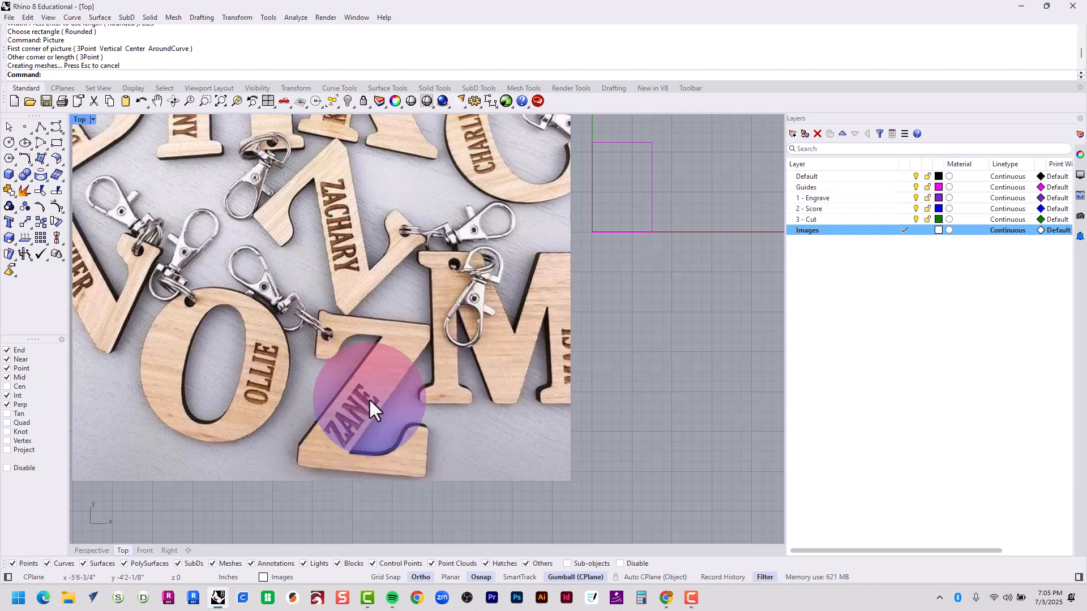
scroll(368, 385, "down", 1)
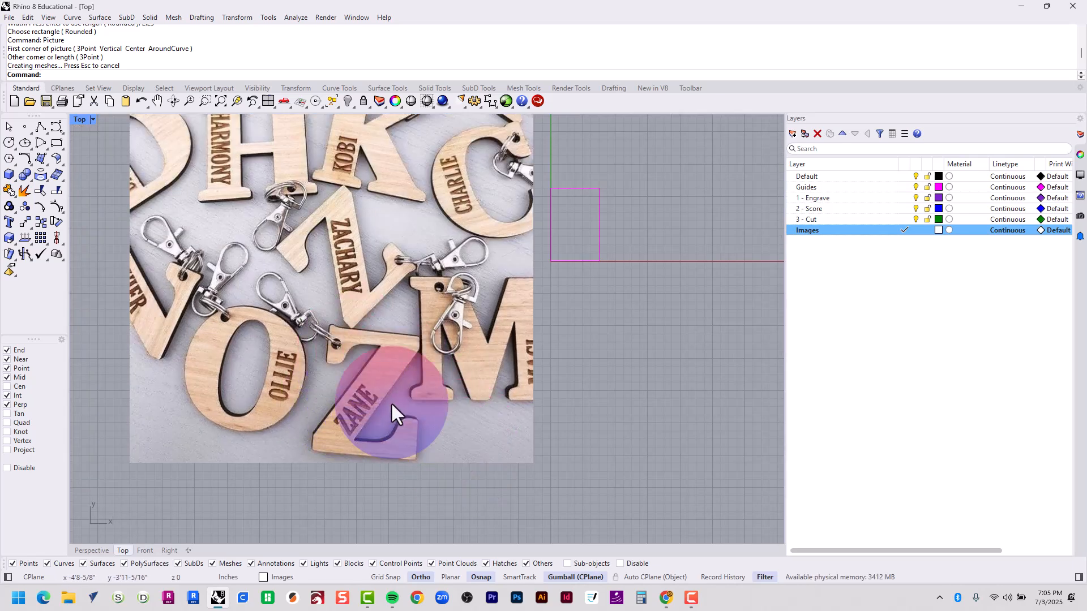
scroll(371, 436, "up", 1)
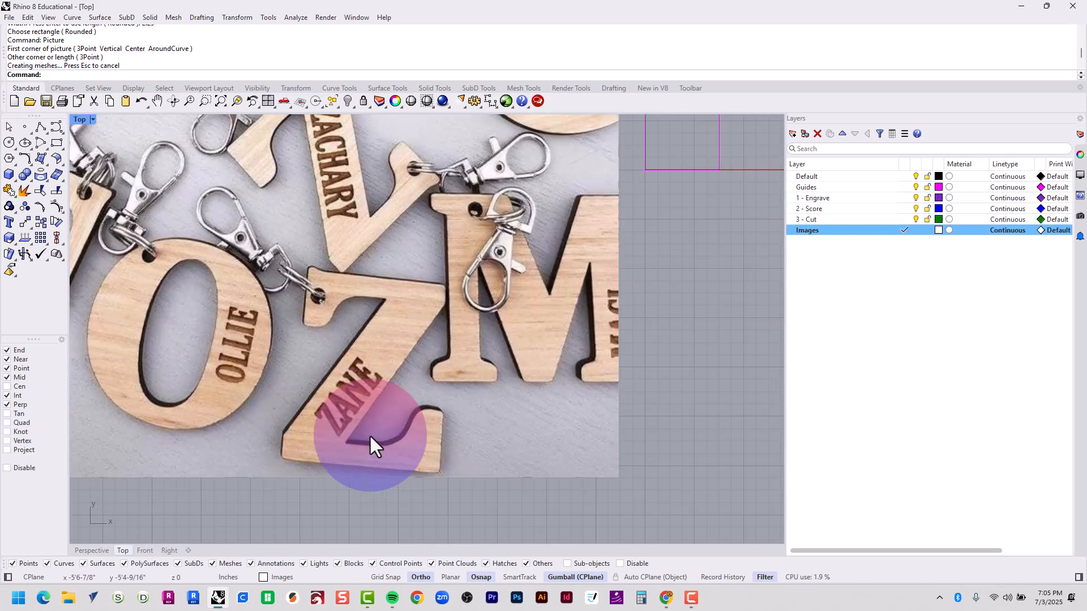
scroll(369, 433, "up", 2)
right_click_drag(372, 441, 370, 419)
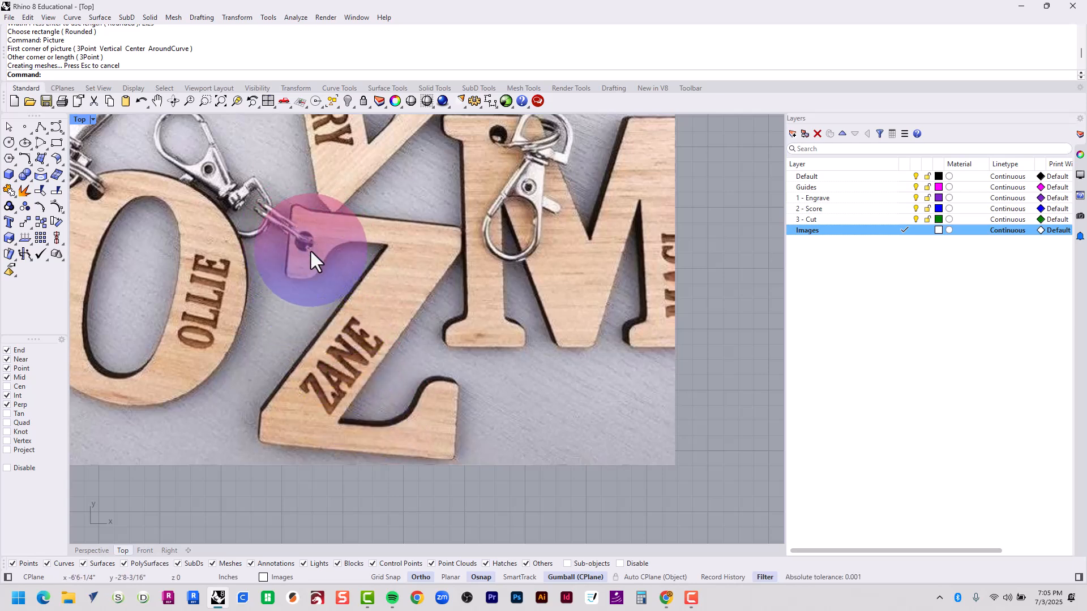
right_click_drag(308, 258, 368, 295)
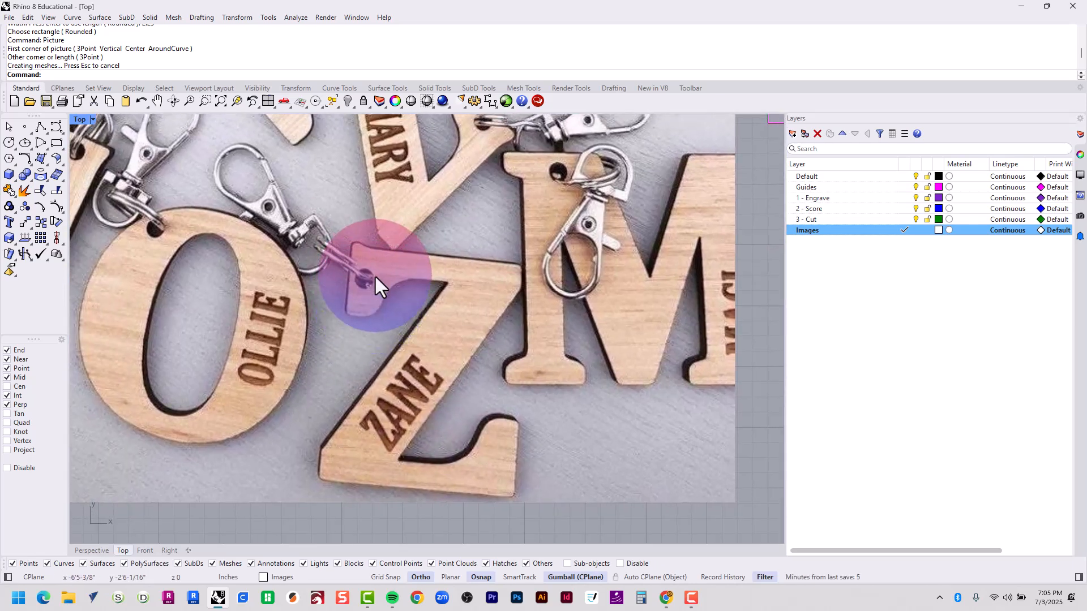
scroll(354, 272, "down", 2)
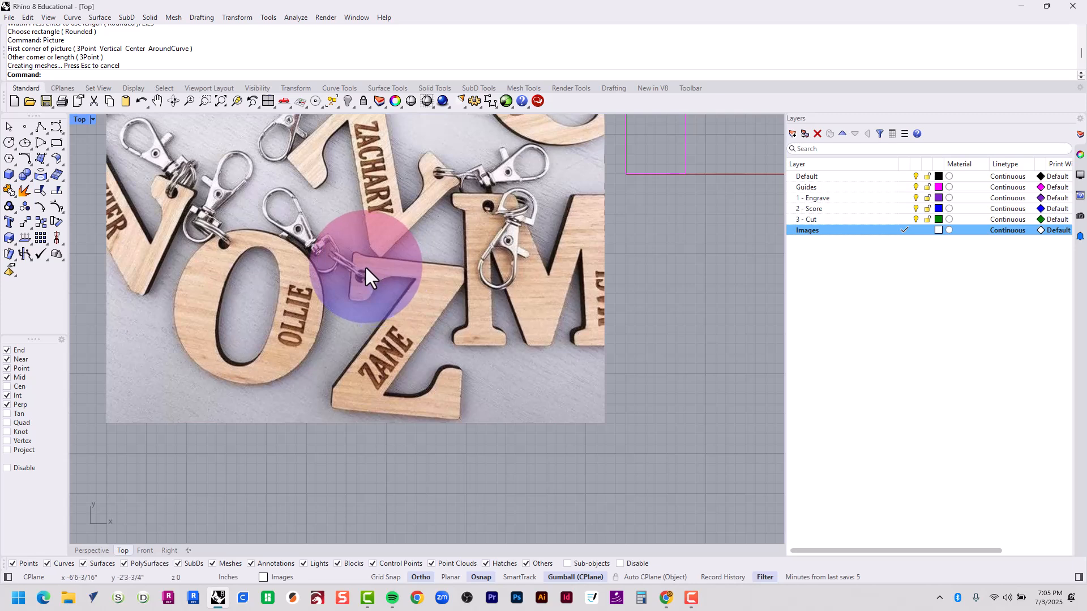
scroll(365, 269, "down", 2)
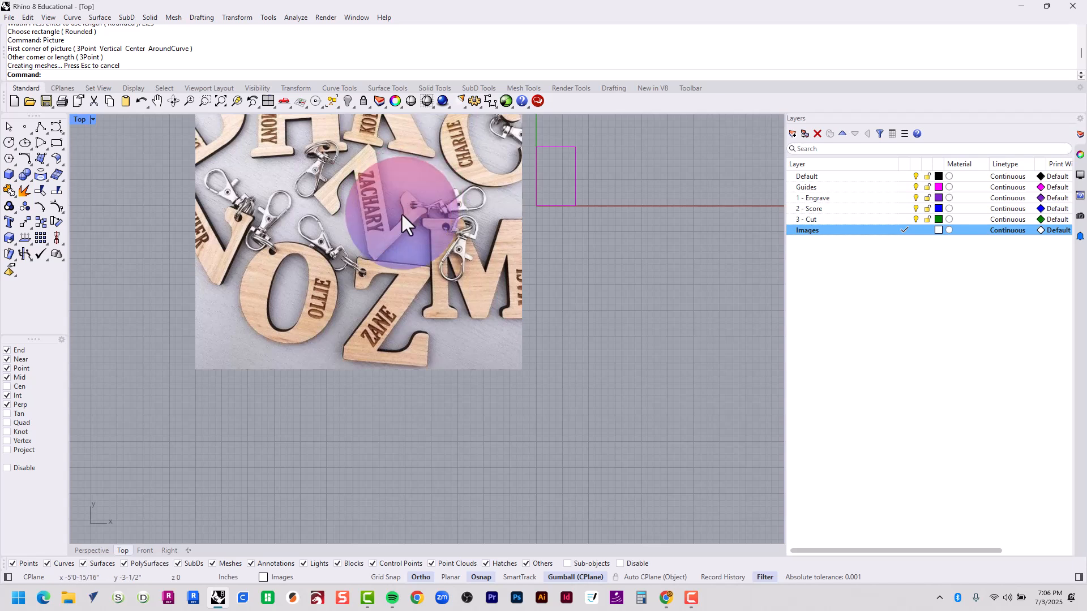
right_click_drag(417, 205, 492, 410)
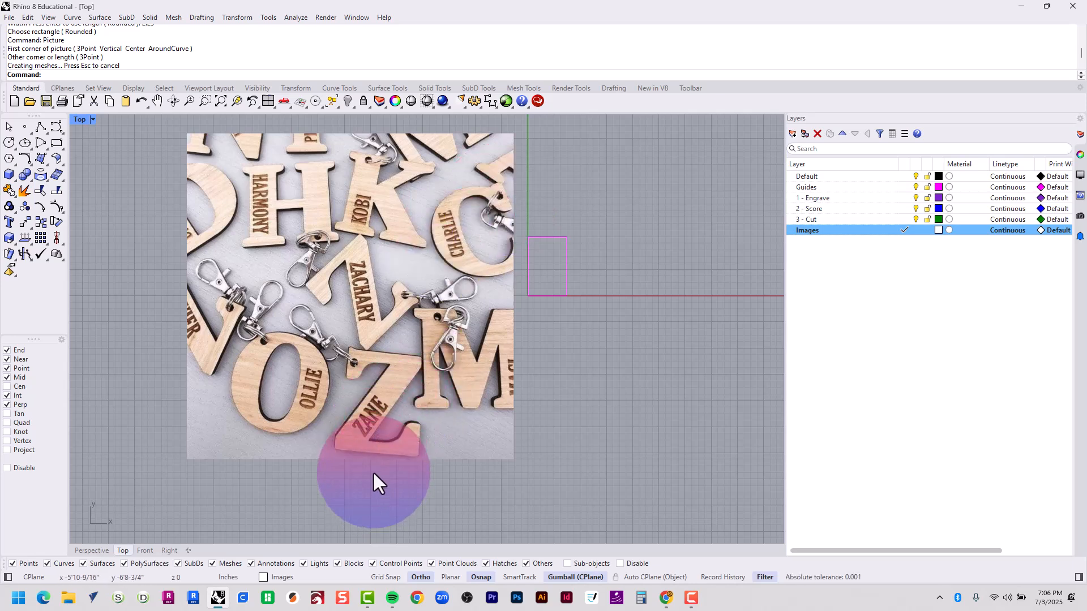
- Examine close up where the keyring holes sit on the Z and O keychains in the reference picture
scroll(374, 464, "up", 5)
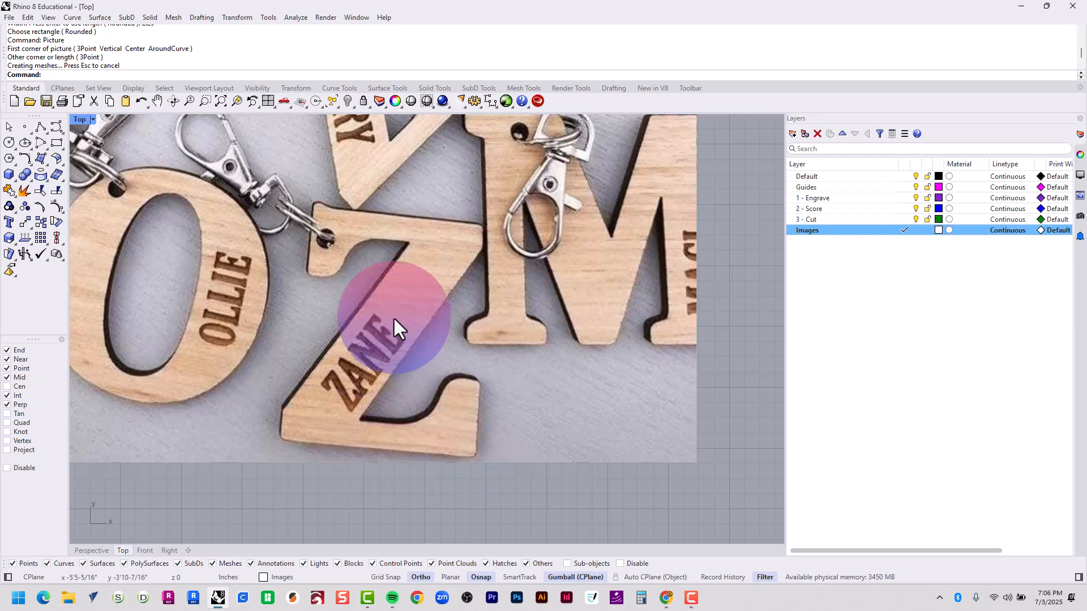
scroll(402, 329, "down", 5)
scroll(412, 339, "down", 1)
right_click_drag(477, 325, 464, 374)
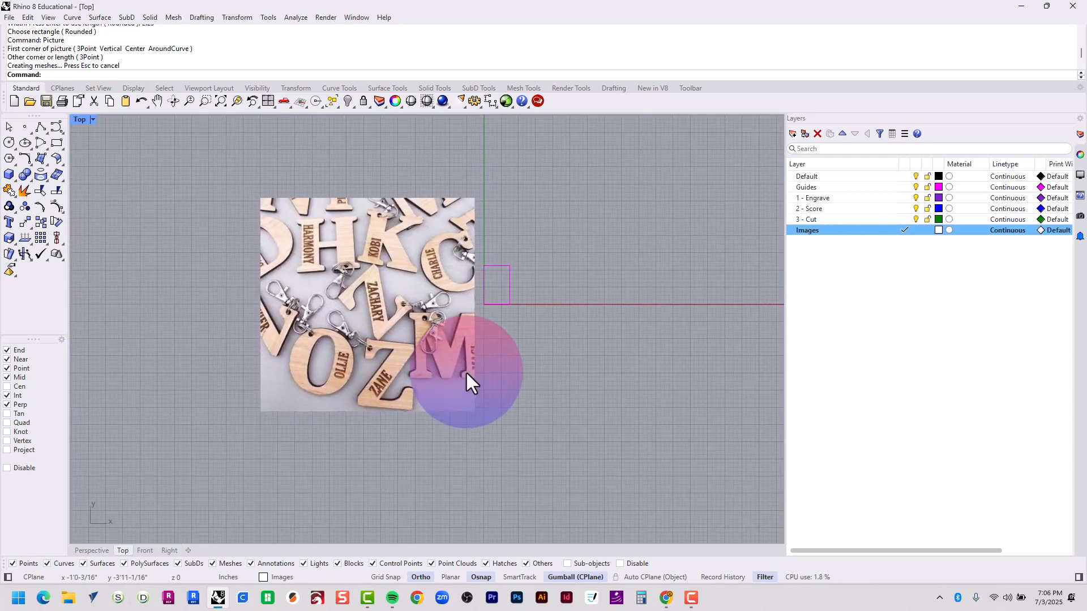
scroll(368, 357, "up", 5)
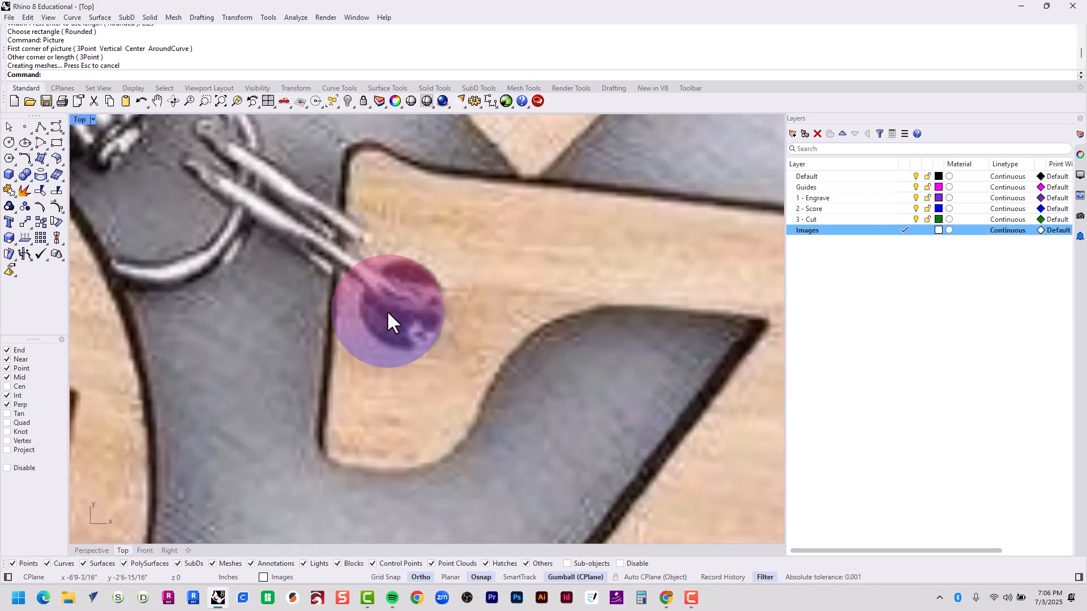
scroll(357, 304, "down", 2)
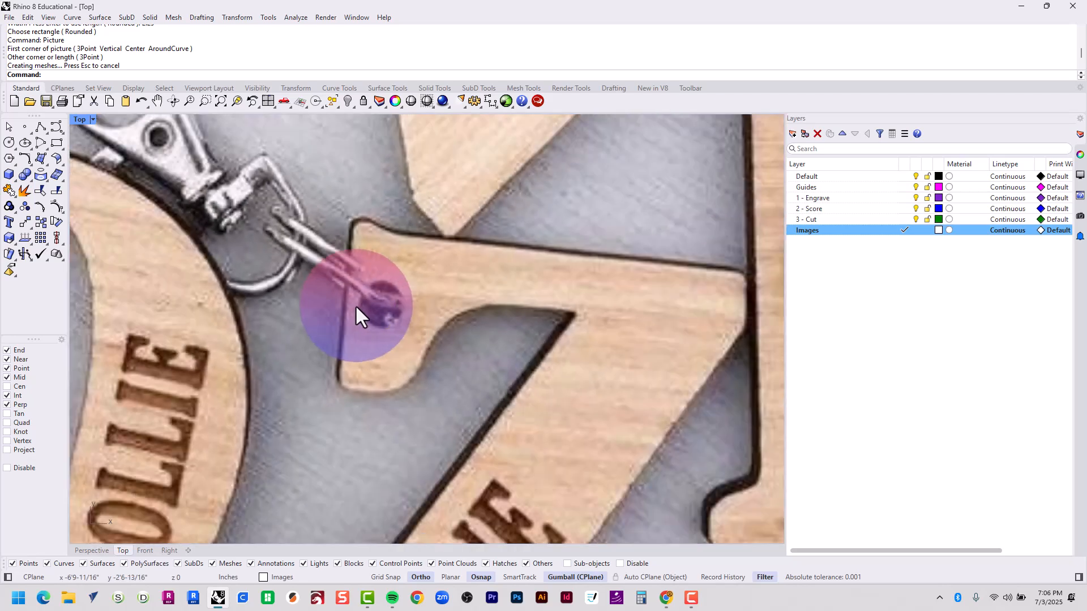
right_click_drag(356, 305, 524, 337)
right_click_drag(295, 294, 571, 314)
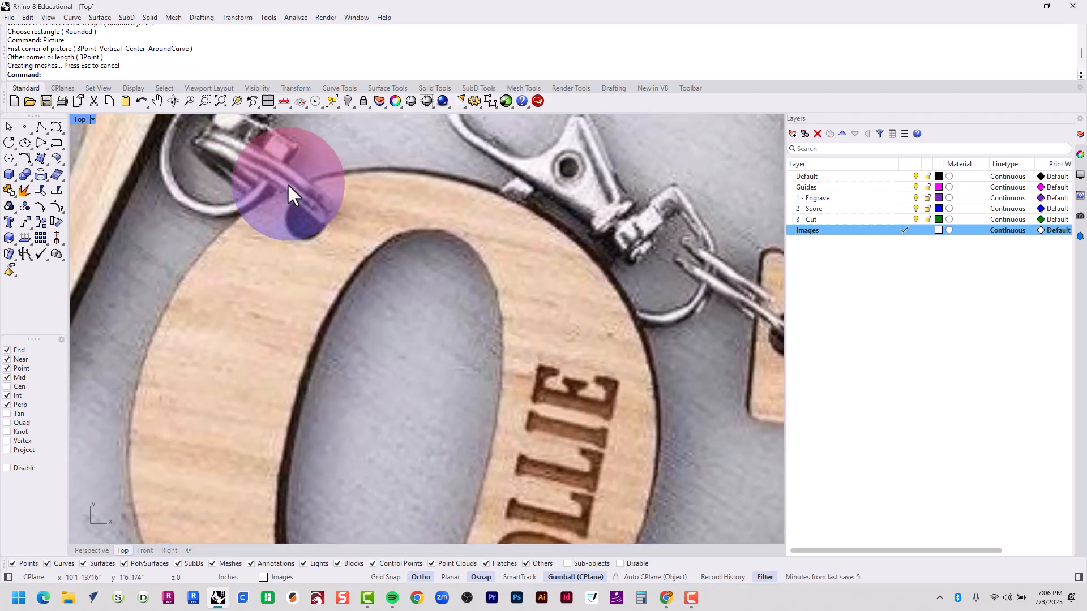
- Start the TextObject command, enlarge its dialog and move it clear of the guide rectangle
scroll(280, 199, "down", 14)
right_click_drag(453, 272, 275, 395)
scroll(490, 222, "up", 2)
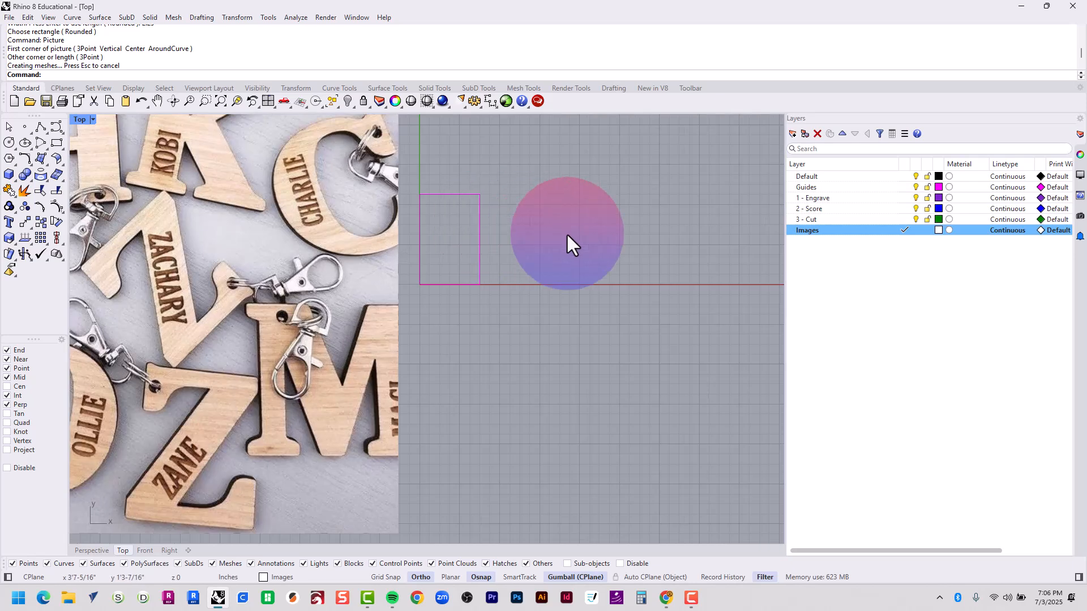
type("t")
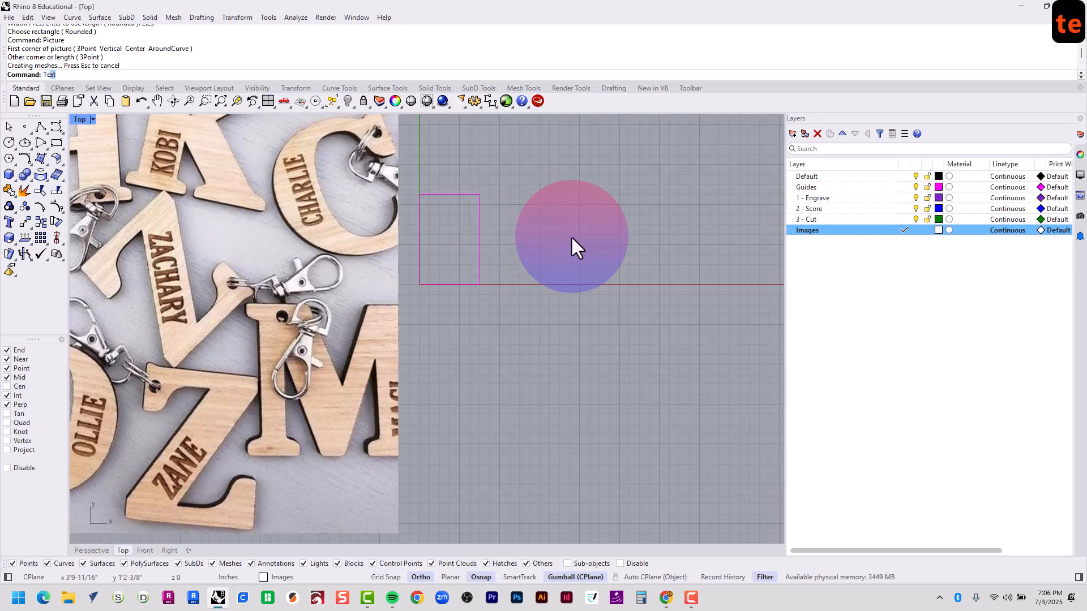
type("exto")
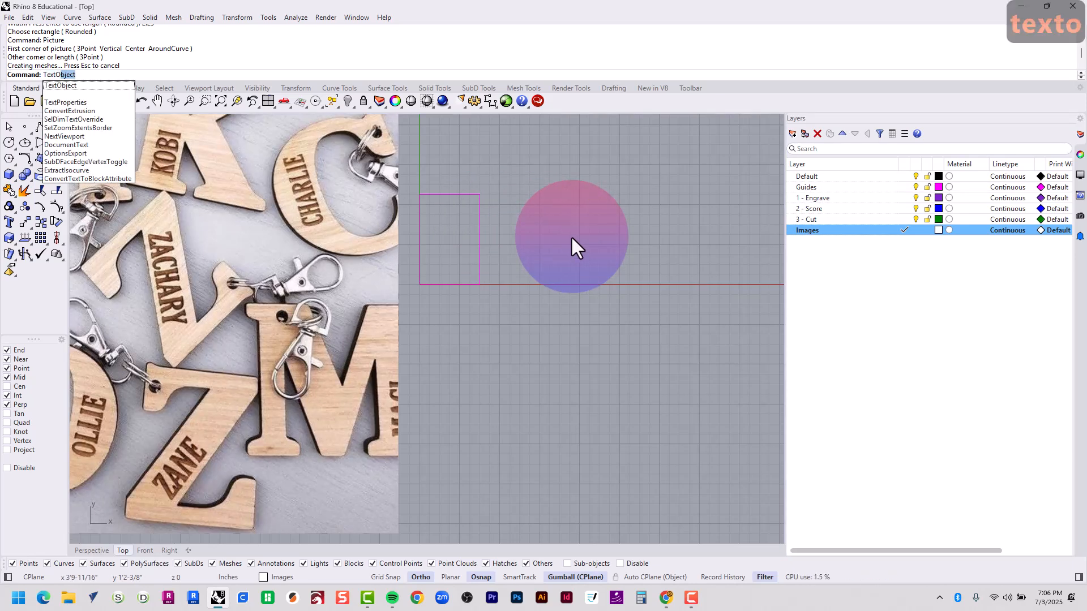
key("Return")
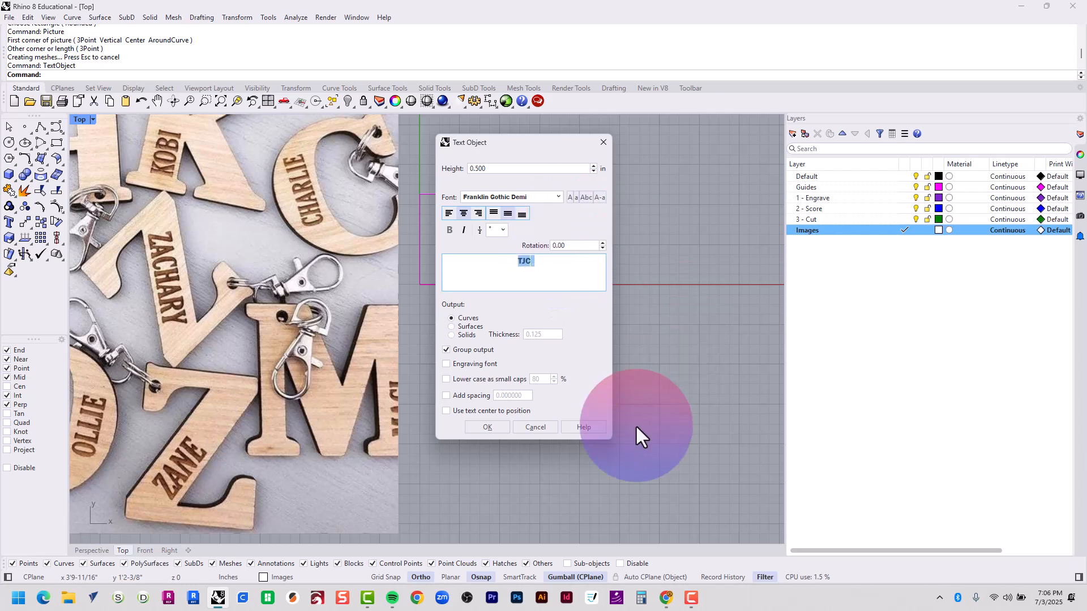
left_click_drag(608, 443, 710, 501)
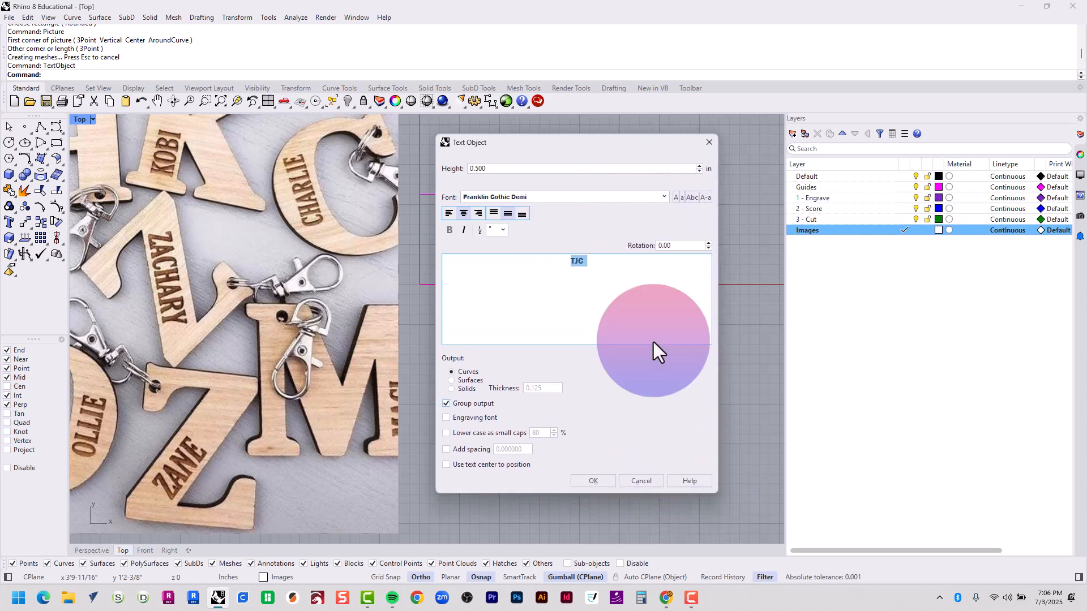
left_click_drag(562, 148, 678, 154)
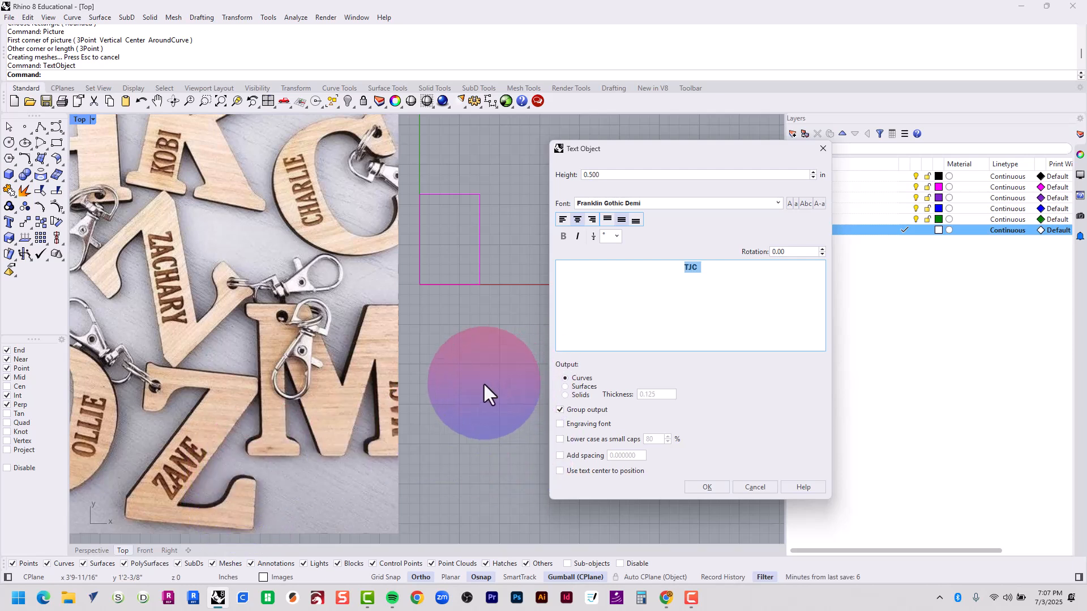
- Replace the existing initials in the text object with a single capital T
left_click(695, 211)
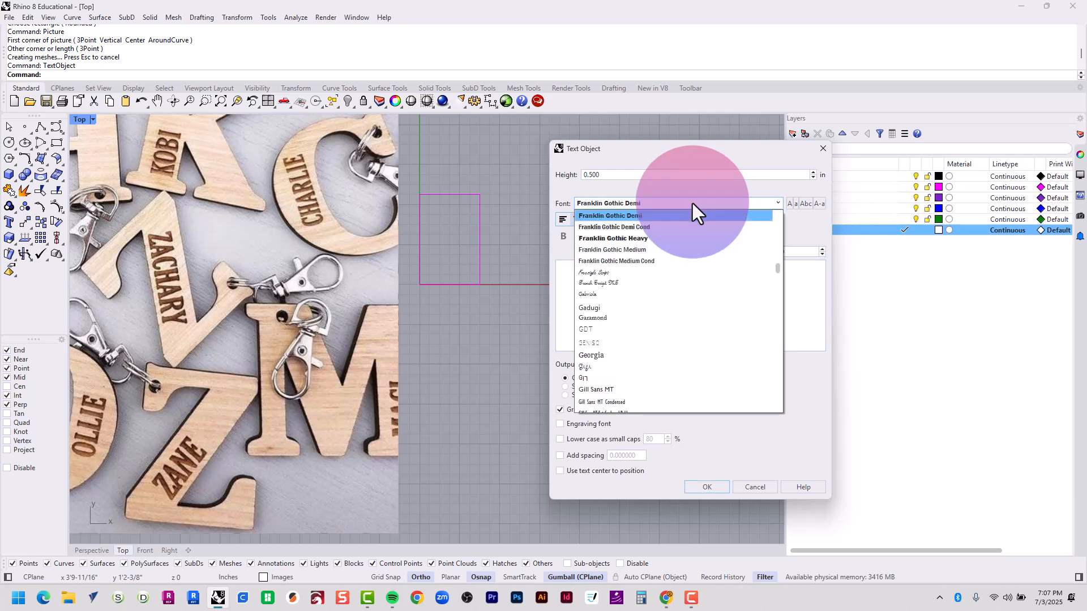
left_click(691, 215)
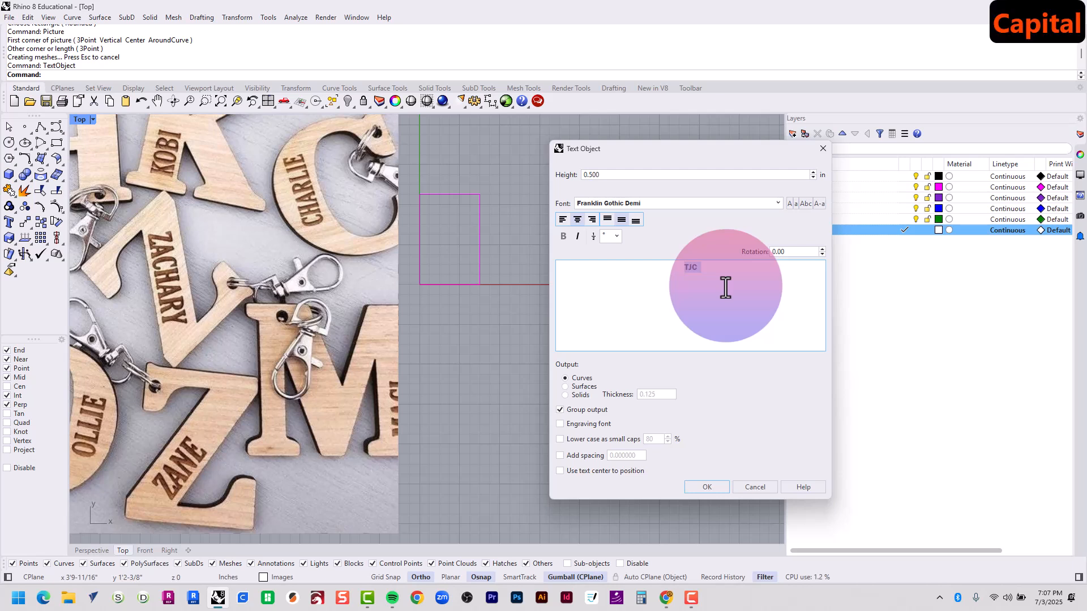
key("Caps_Lock")
type("TJC")
key("BackSpace")
key("BackSpace")
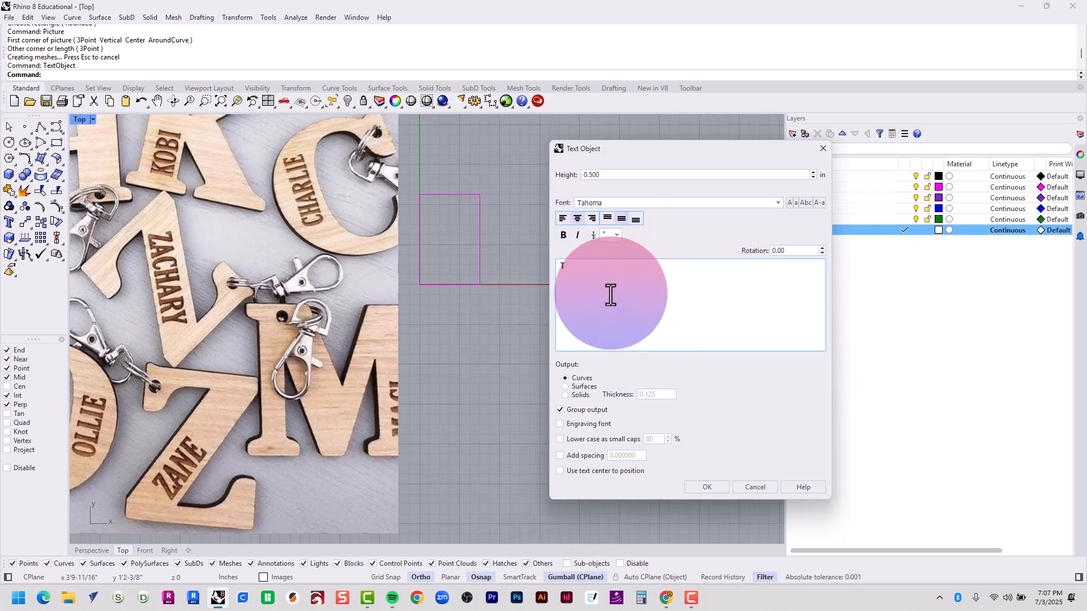
- Set the font of the letter T to TT Rationalist Trl ExtraBold
left_click_drag(611, 293, 525, 253)
left_click(626, 204)
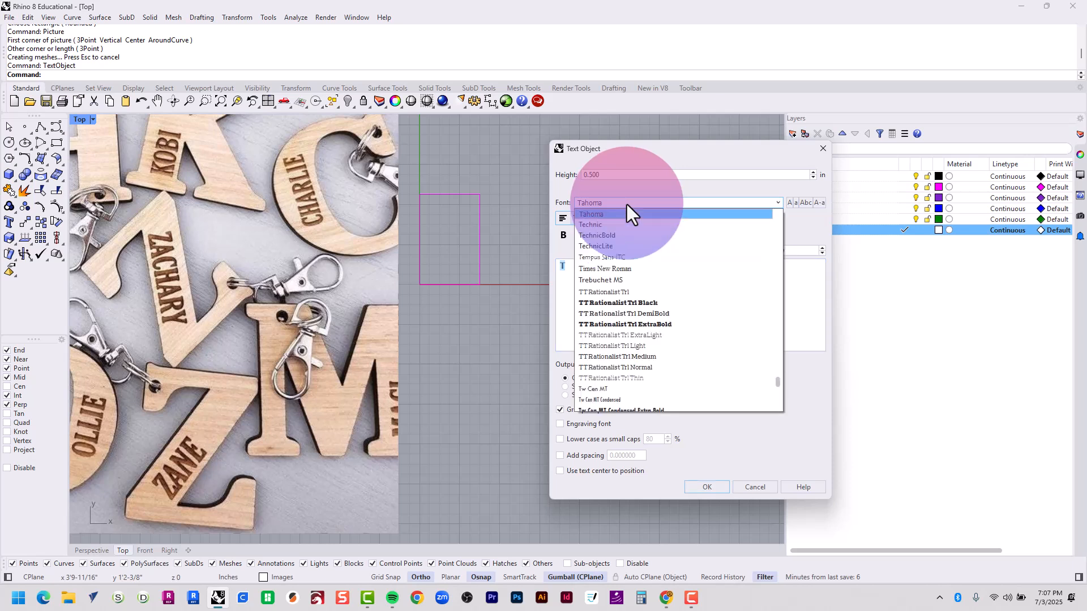
left_click(651, 324)
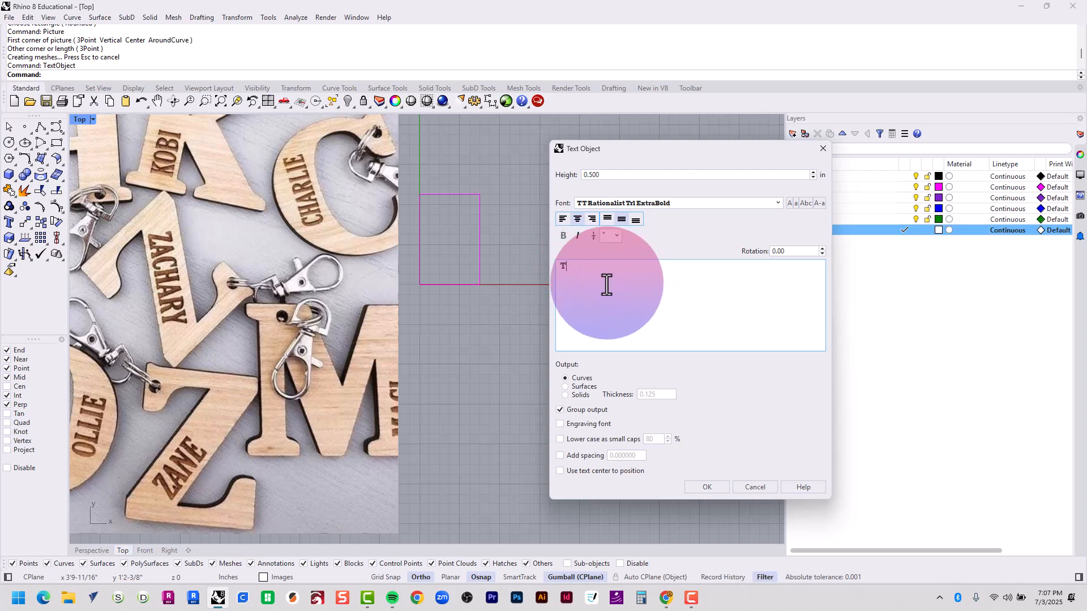
- Set the text height to 2.000 in and place the T just beside the guide rectangle
left_click(620, 175)
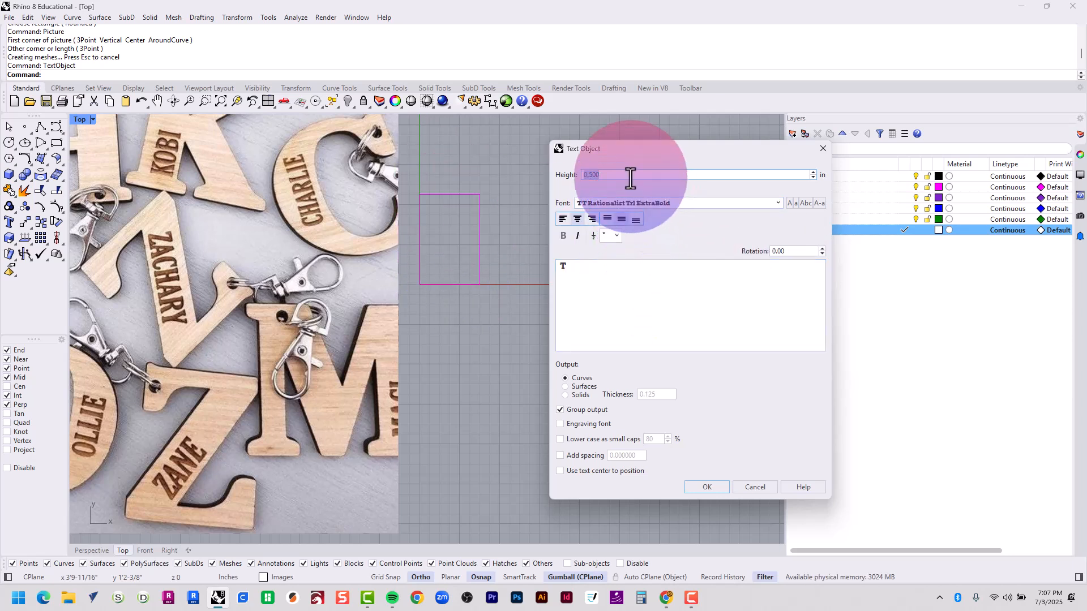
key("Tab")
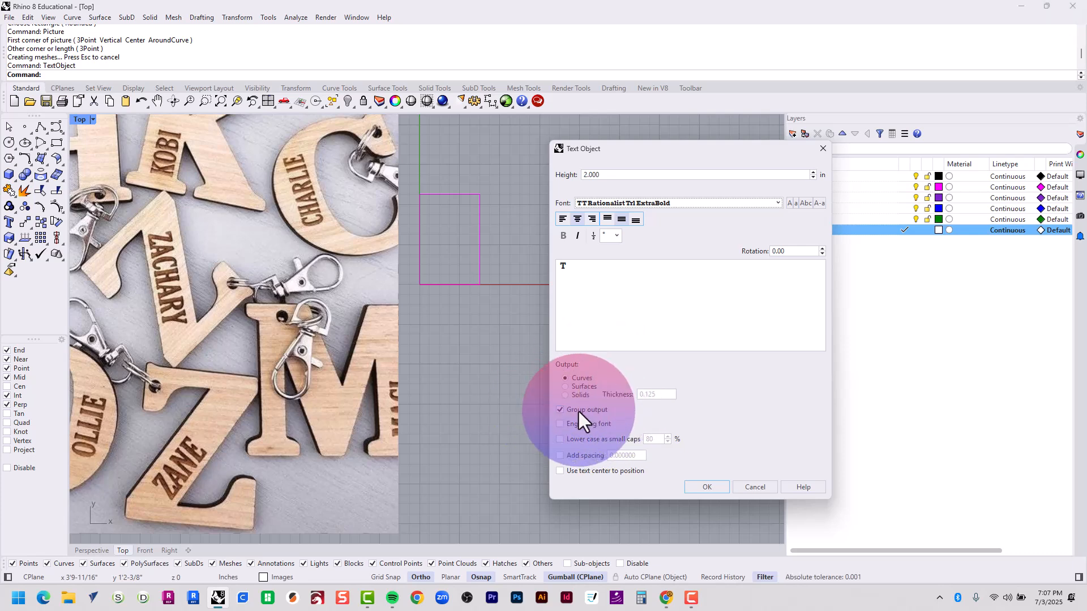
left_click(696, 490)
scroll(451, 234, "up", 1)
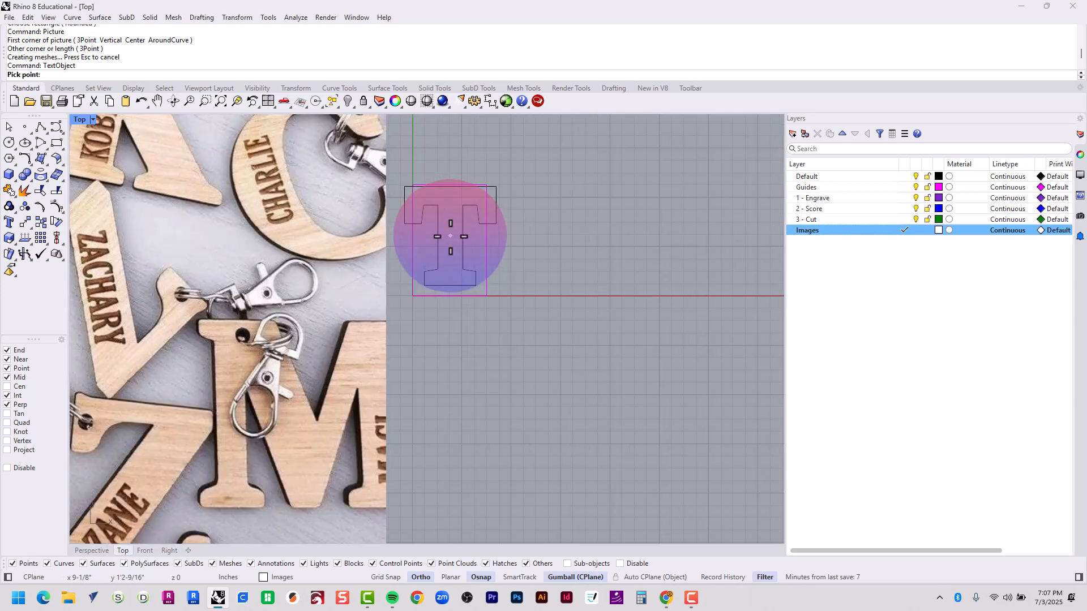
scroll(450, 235, "up", 5)
scroll(438, 240, "down", 4)
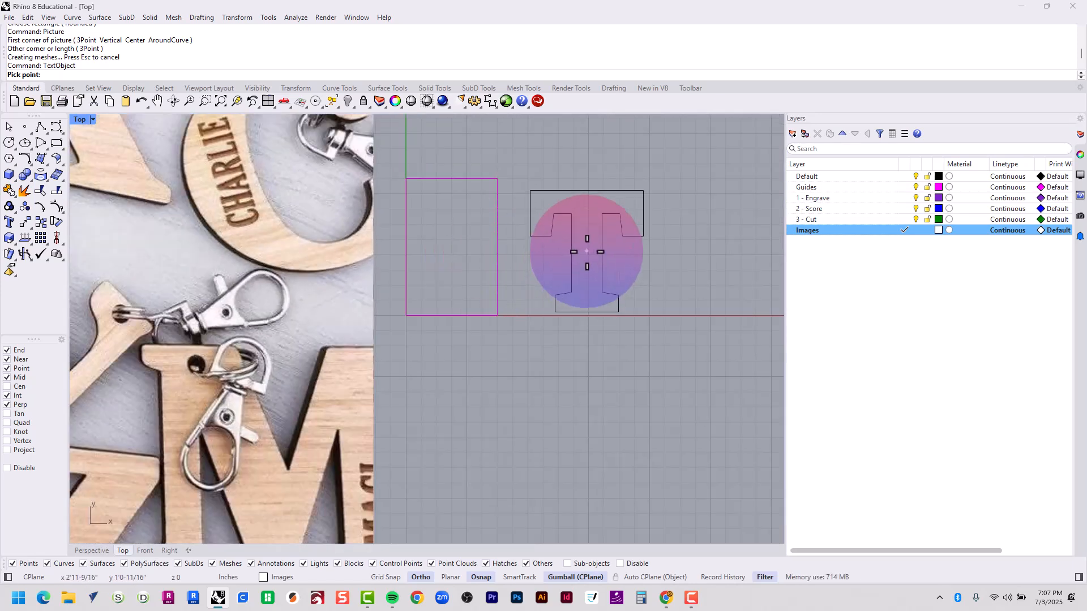
left_click(586, 250)
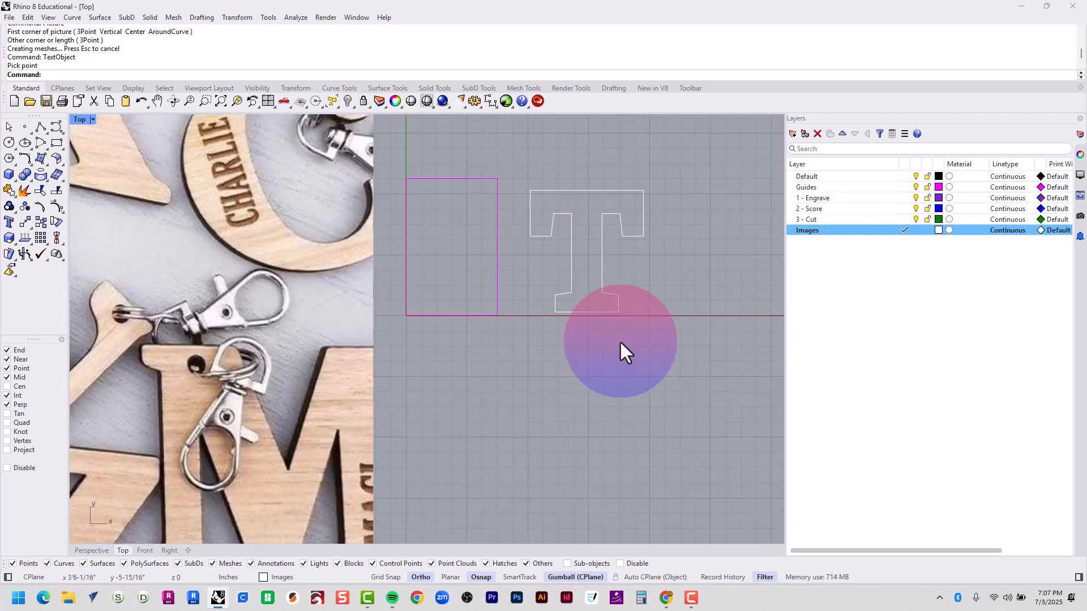
- Move the T outline to the 3 - Cut layer
left_click(584, 312)
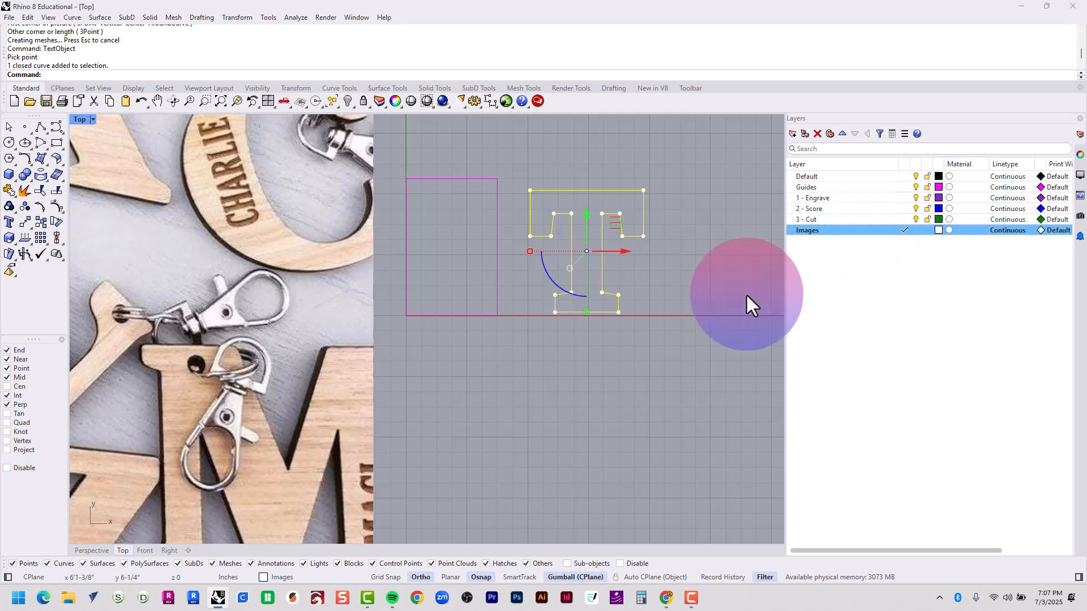
right_click(807, 222)
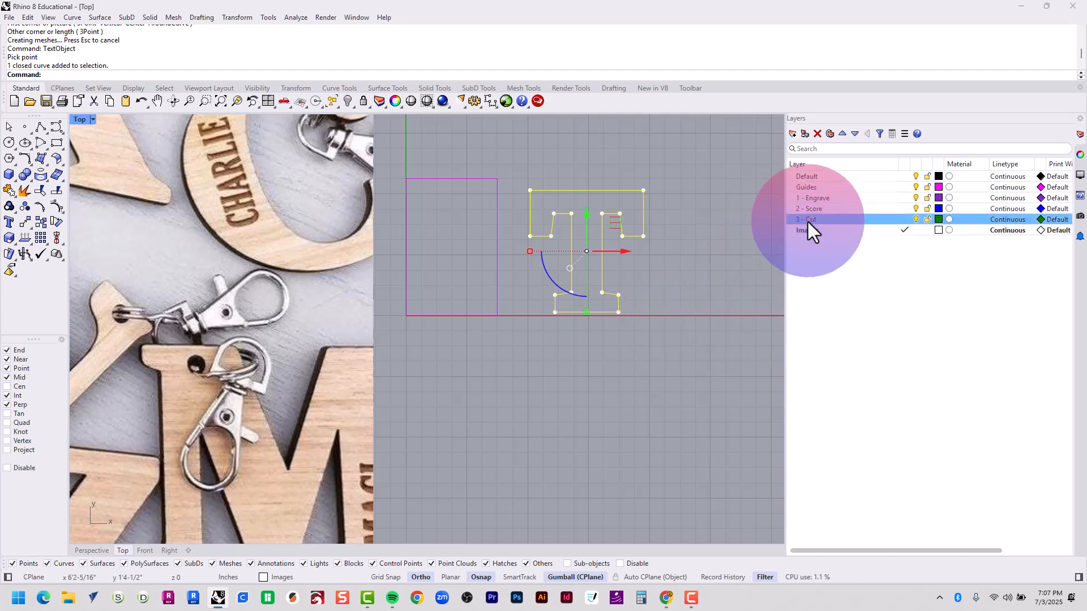
left_click(858, 274)
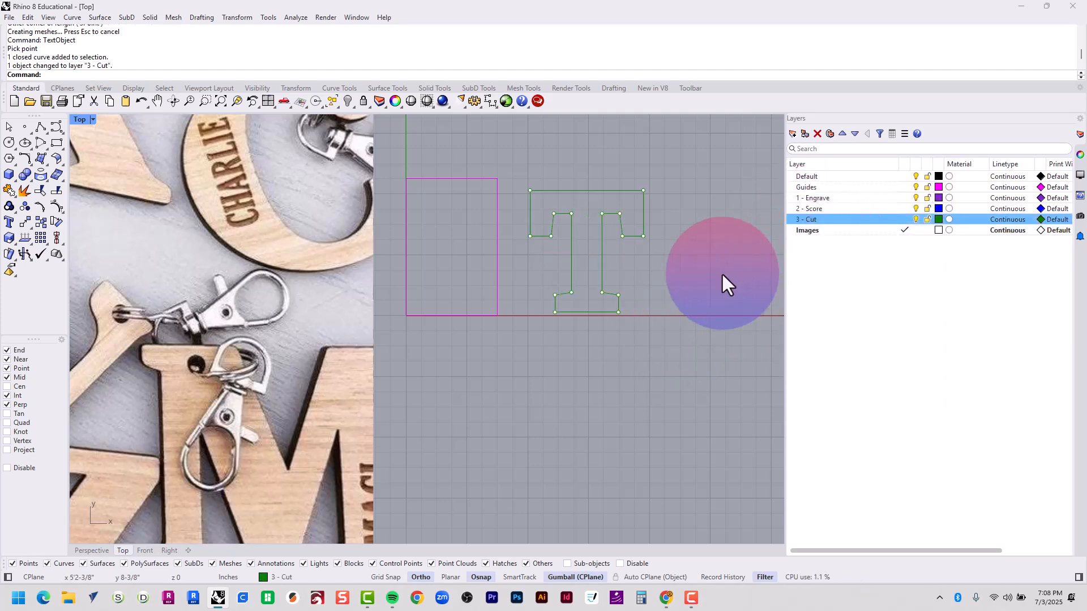
scroll(730, 286, "down", 2)
right_click_drag(720, 286, 649, 339)
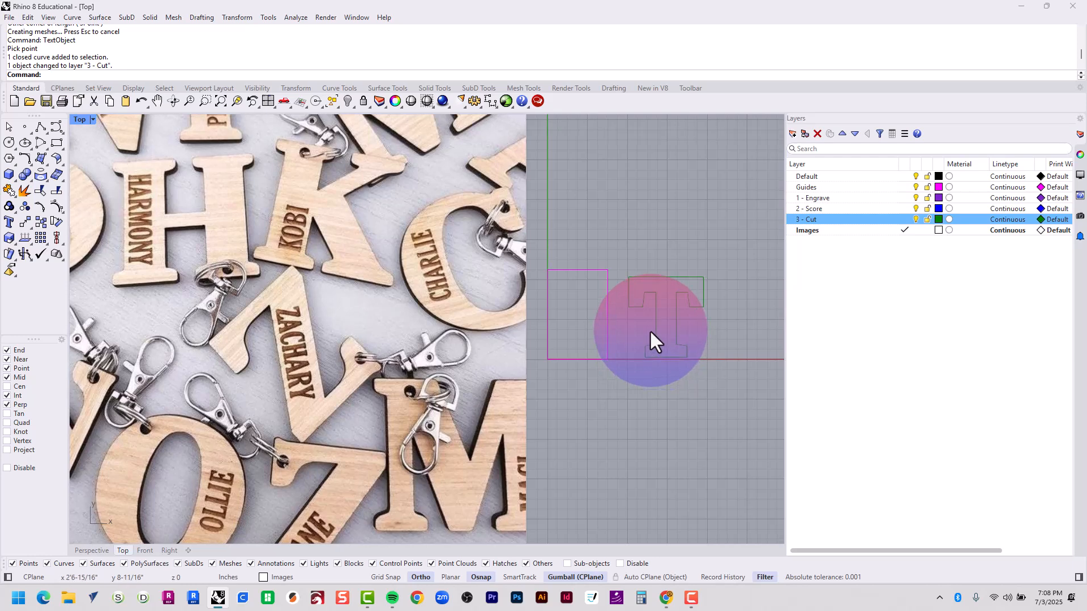
- Make Default the current layer and hide the Images layer
left_click(904, 176)
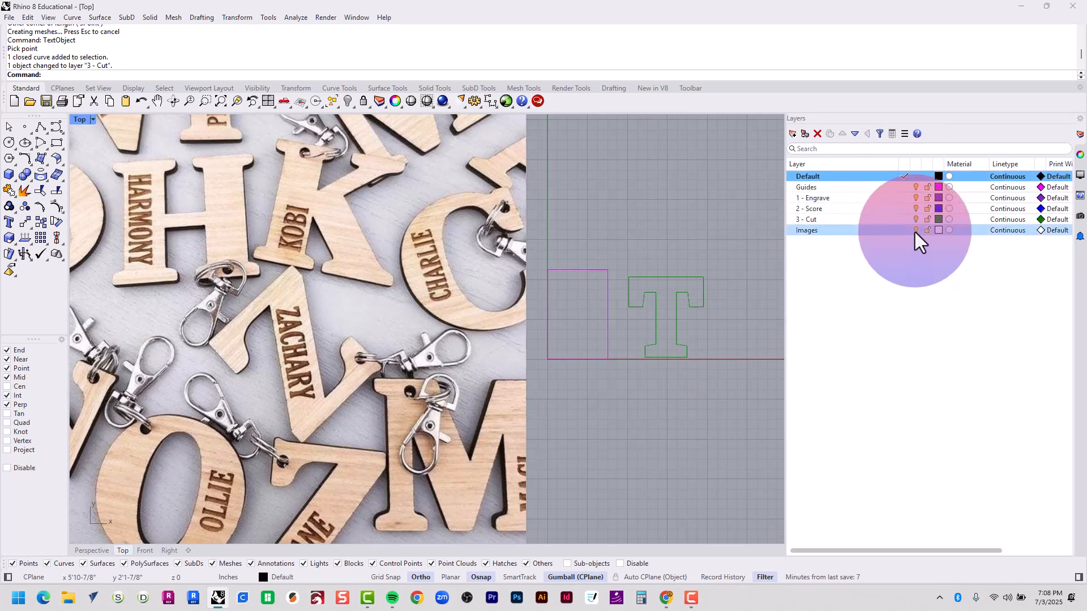
left_click(916, 230)
scroll(650, 373, "up", 5)
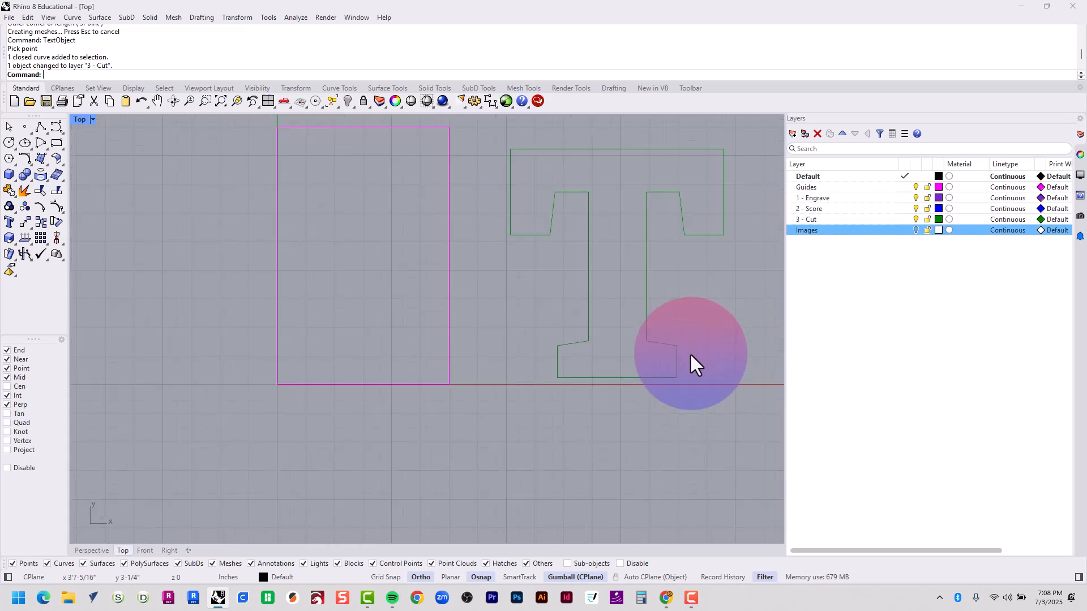
right_click_drag(459, 259, 435, 291)
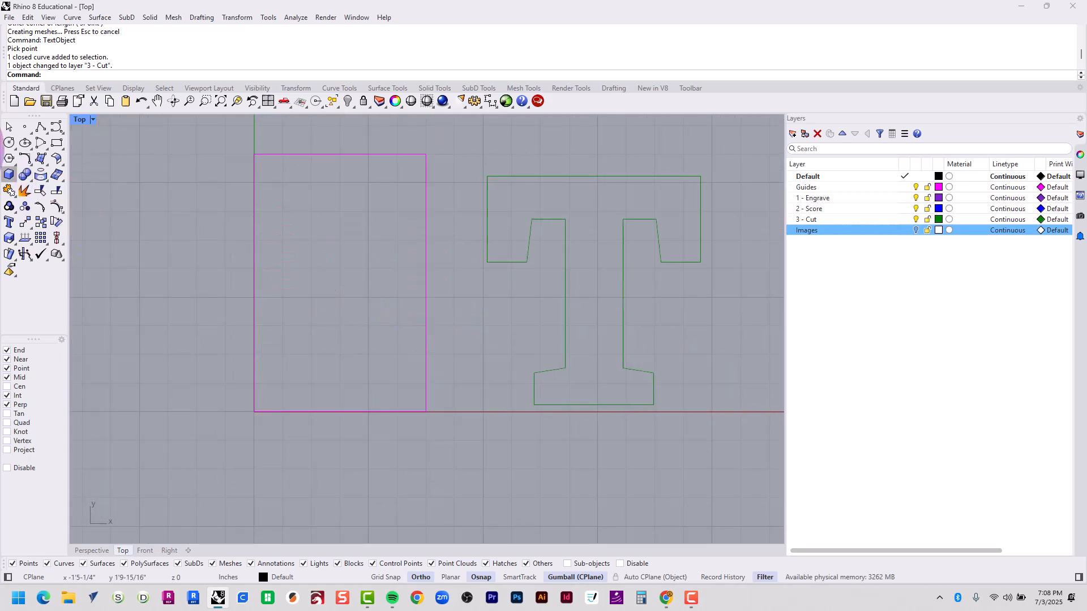
- Draw a 1/8" diameter circle for the keyring hole inside the left arm of the T's crossbar
left_click(19, 134)
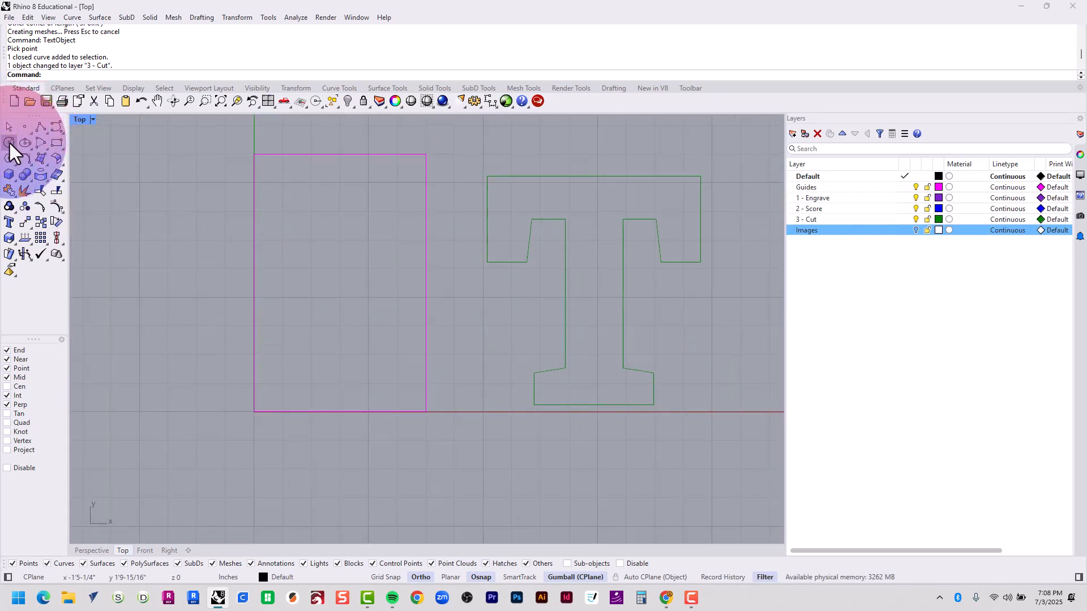
left_click(10, 144)
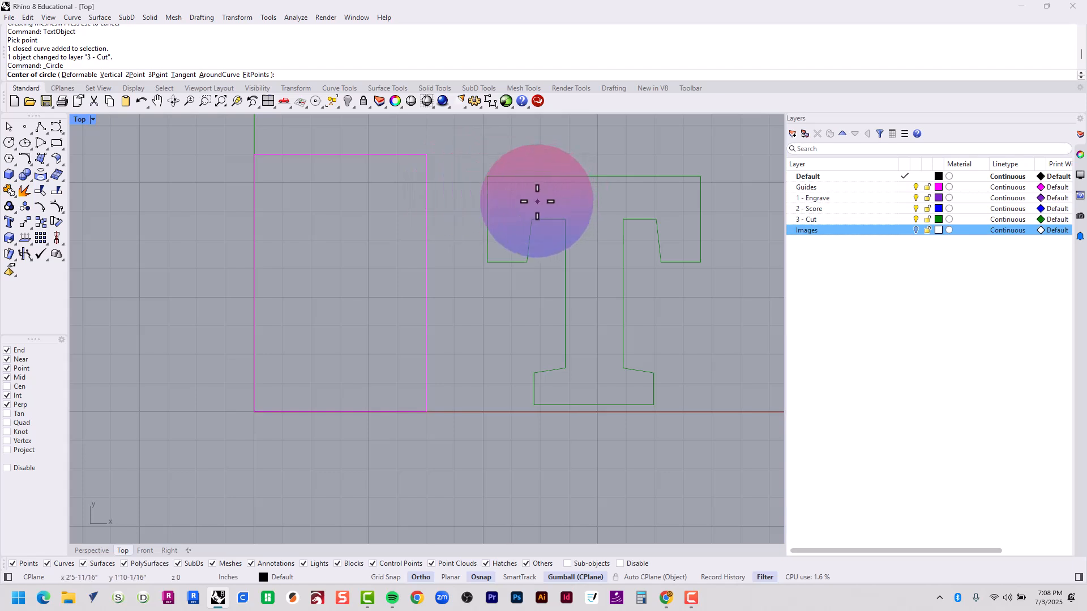
scroll(518, 198, "up", 3)
scroll(513, 198, "up", 2)
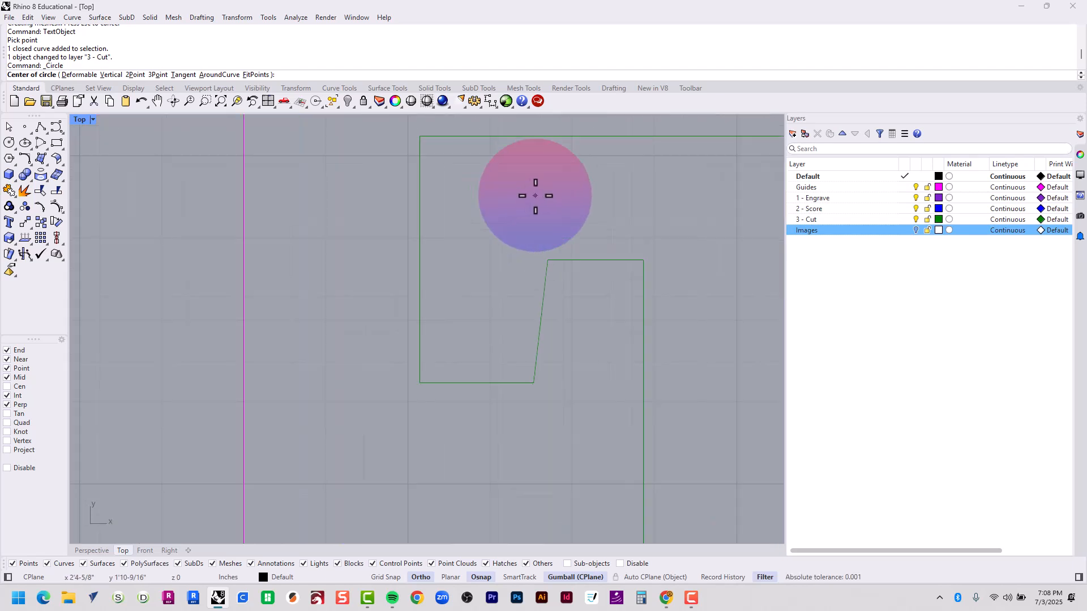
left_click(496, 207)
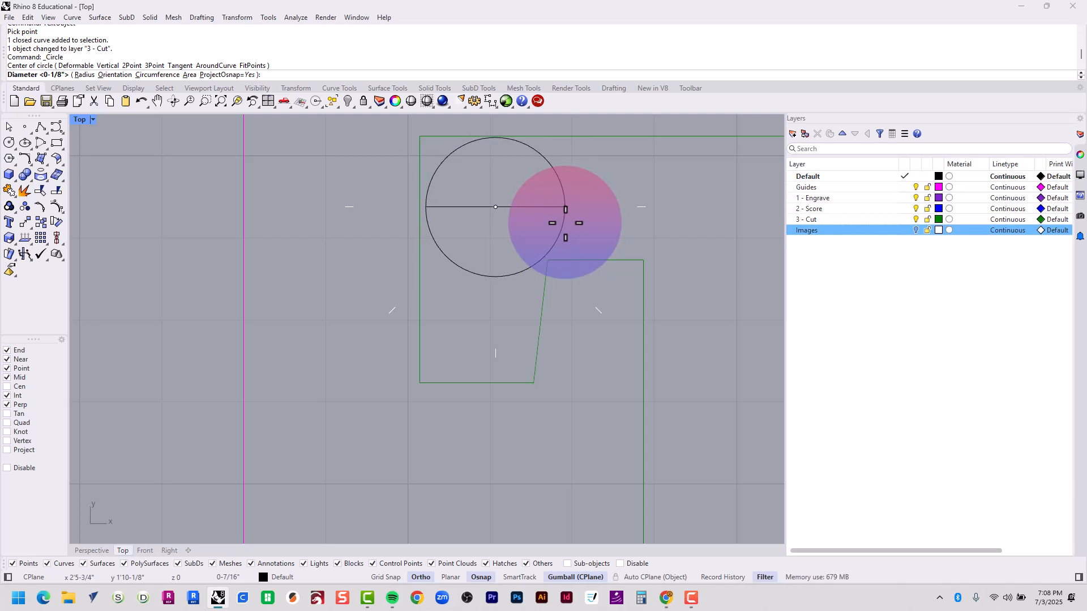
type("1/8")
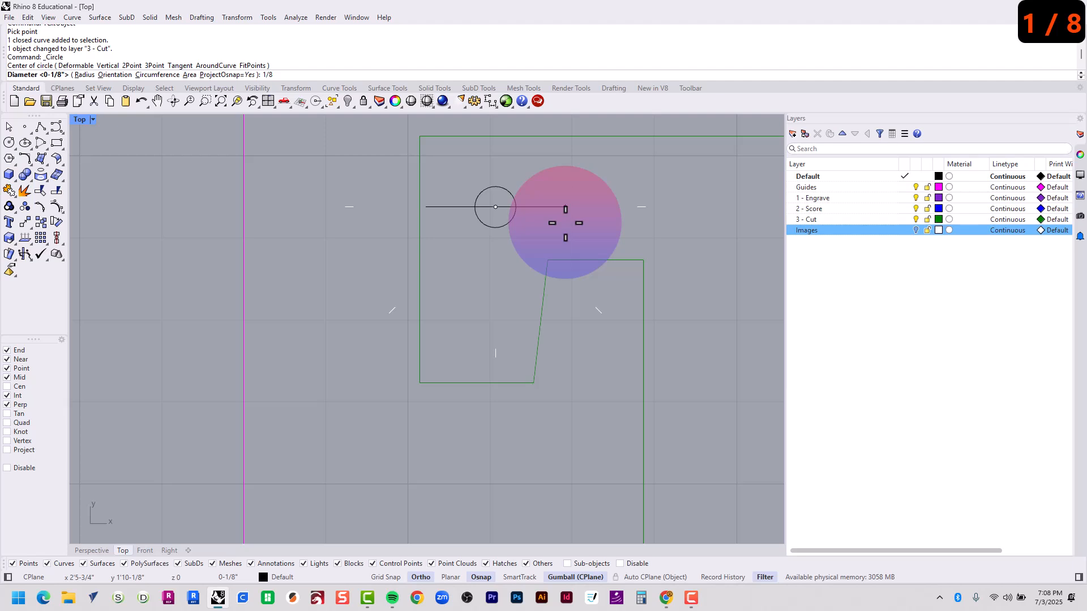
key("F8")
type("\"")
key("Return")
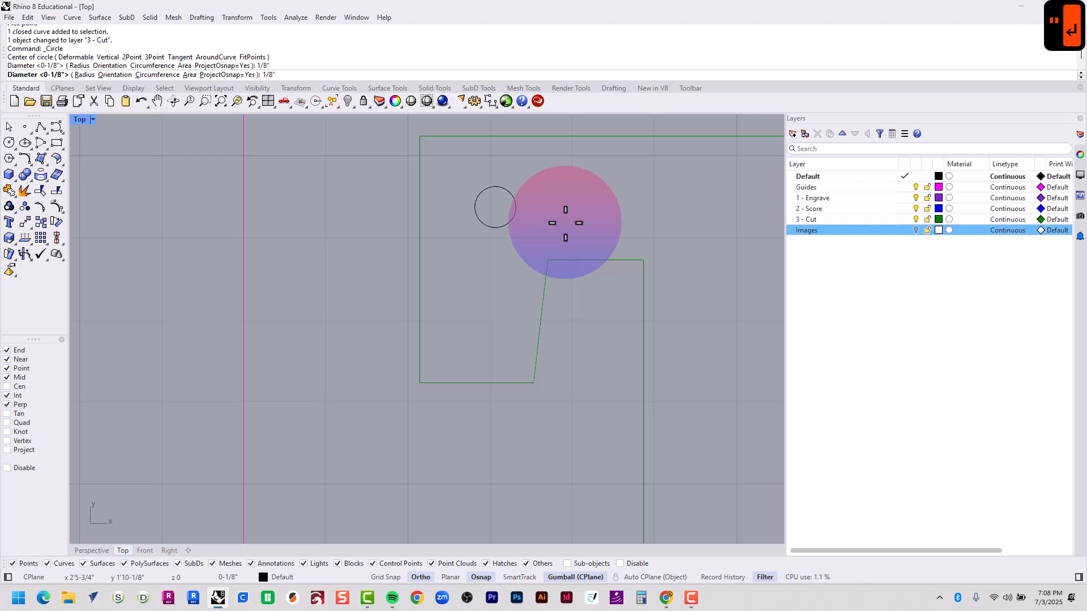
scroll(563, 232, "down", 3)
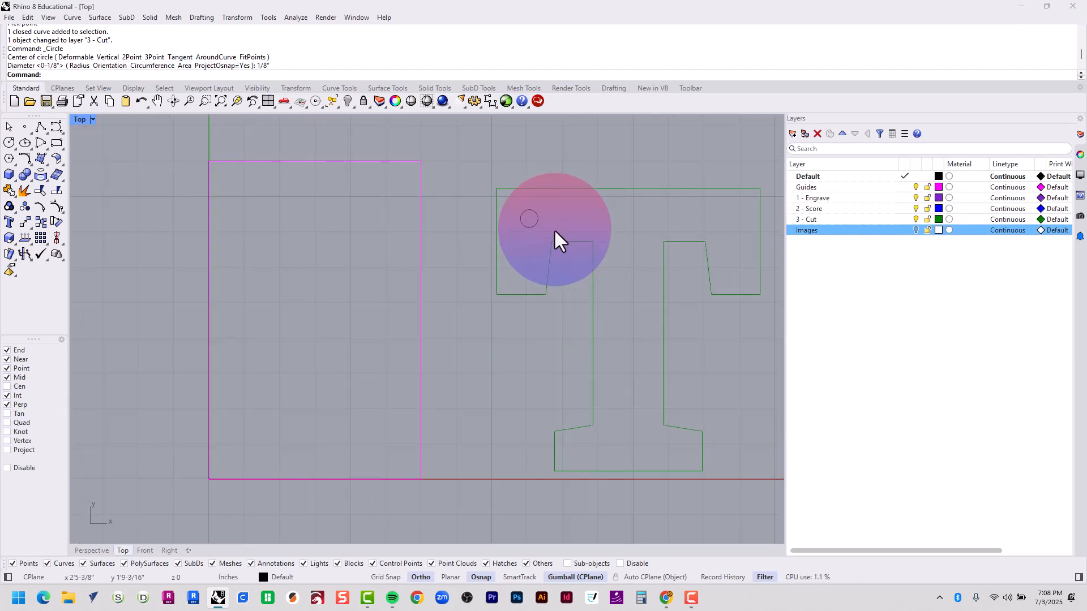
- Start another circle and enable the Cen object snap
right_click(551, 223)
scroll(546, 224, "up", 8)
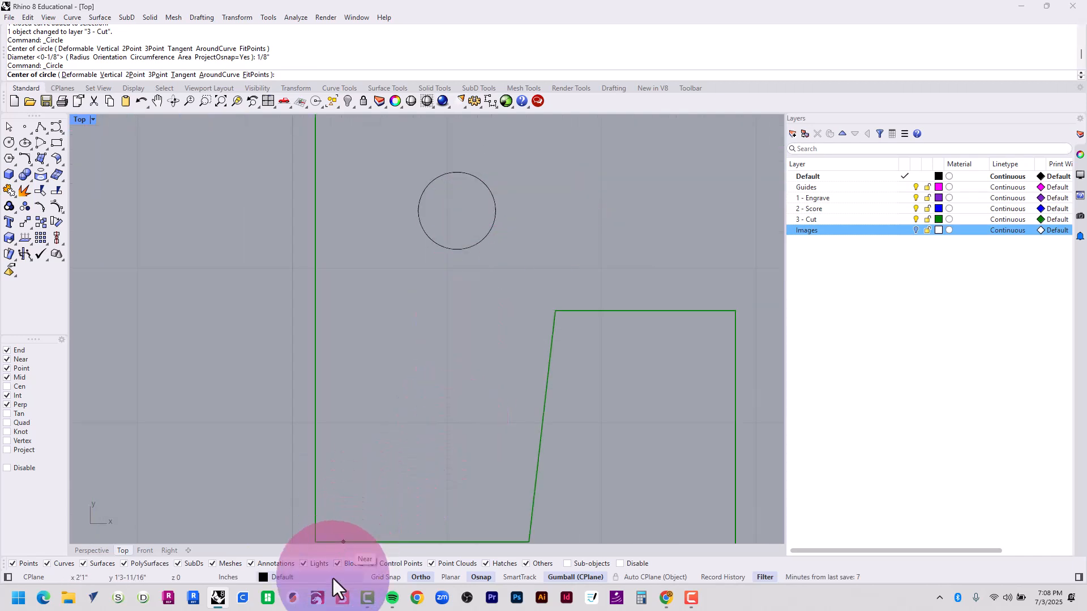
left_click(7, 386)
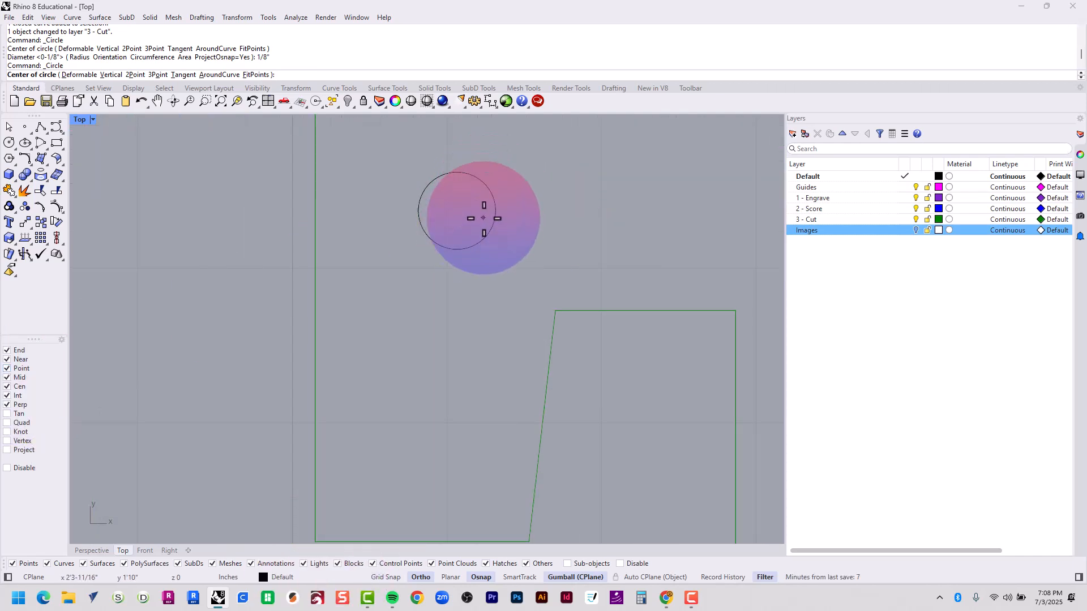
- Draw a 1/4" diameter circle concentric with the keyring hole
left_click(482, 185)
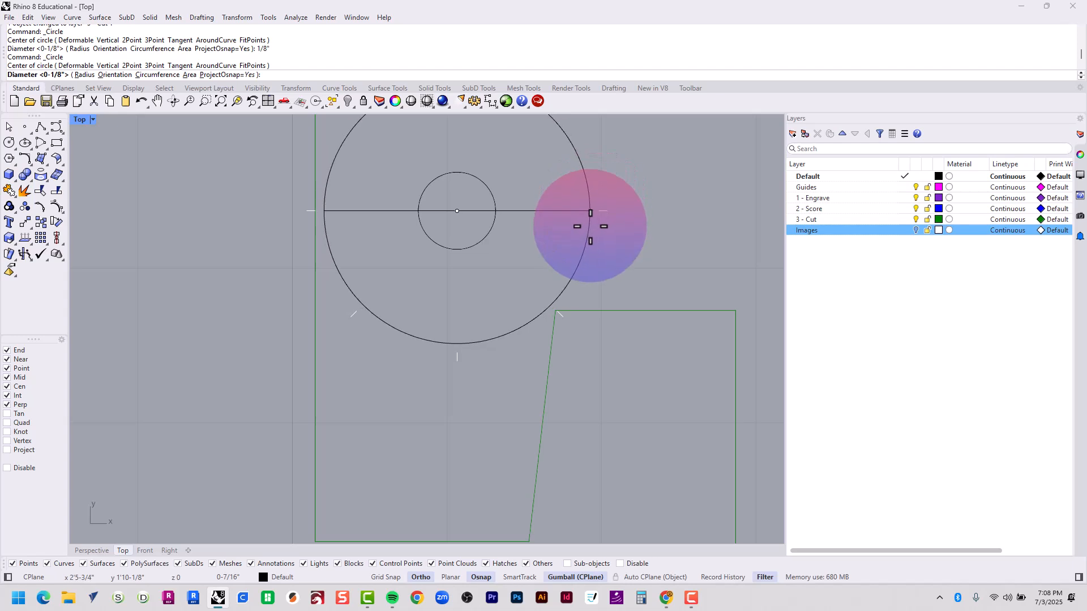
type("1/4")
key("Return")
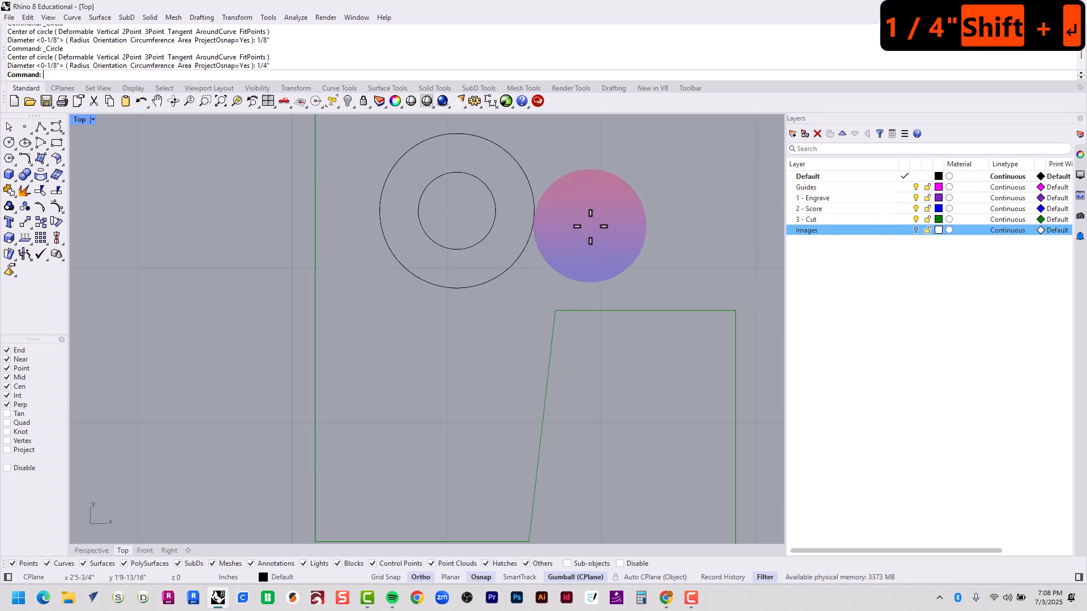
scroll(520, 249, "down", 3)
- Delete the larger 1/4" circle around the keyring hole
left_click(522, 241)
scroll(504, 248, "down", 8)
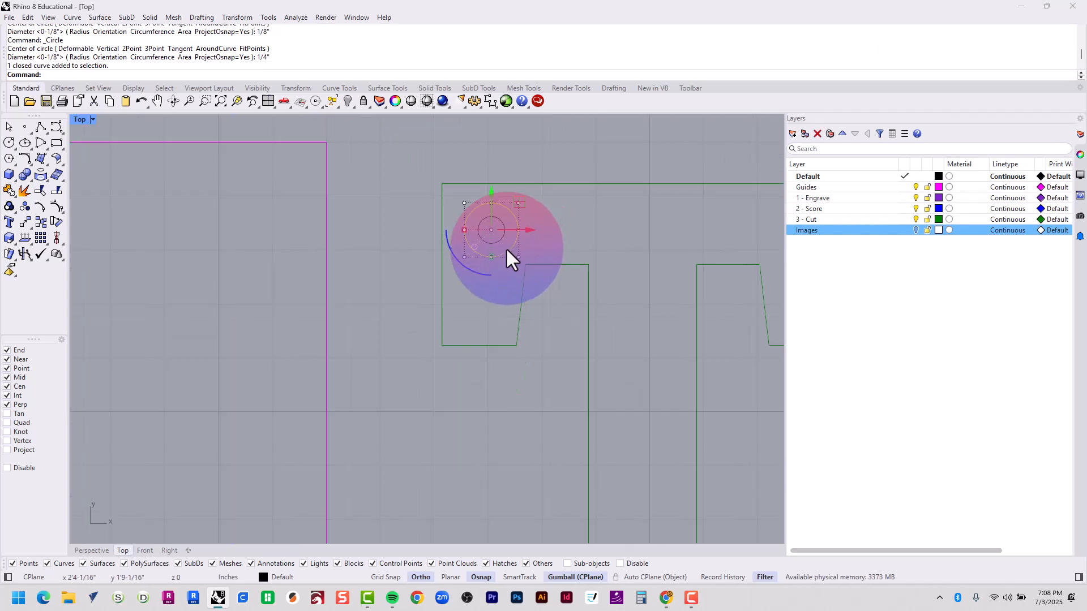
right_click_drag(560, 260, 477, 256)
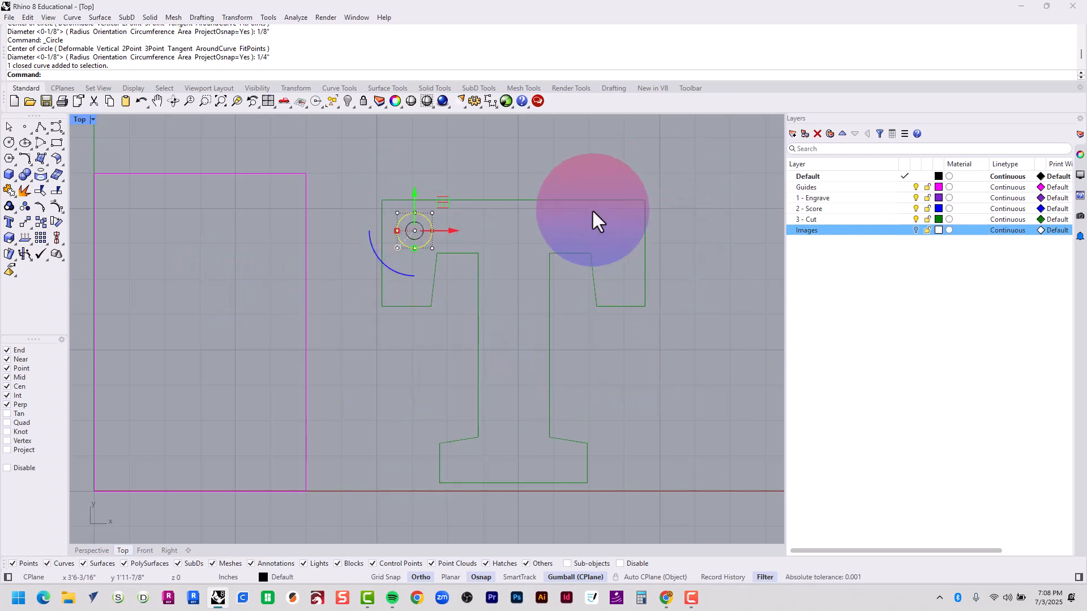
key("Delete")
key("Delete")
key("Delete")
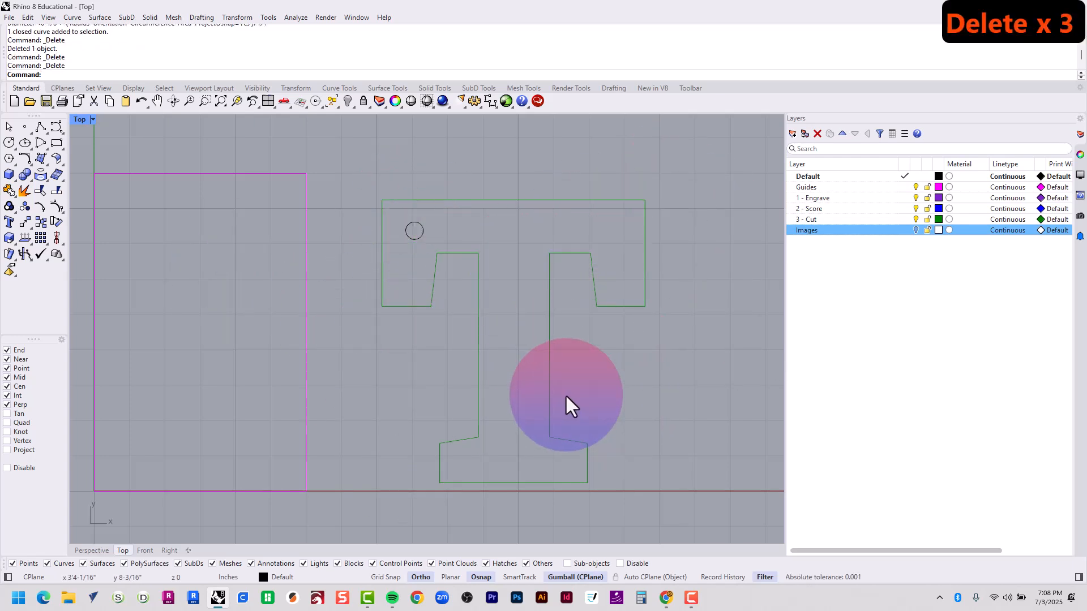
- Move the keyring hole circle from the crossbar down to the middle of the T's foot
scroll(569, 404, "down", 5)
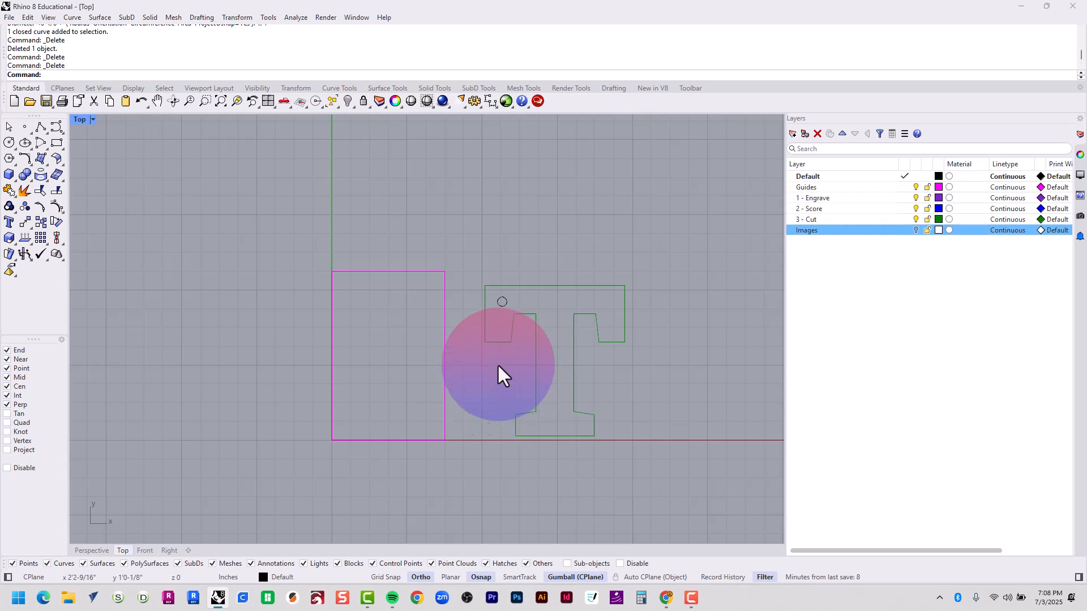
scroll(502, 373, "up", 2)
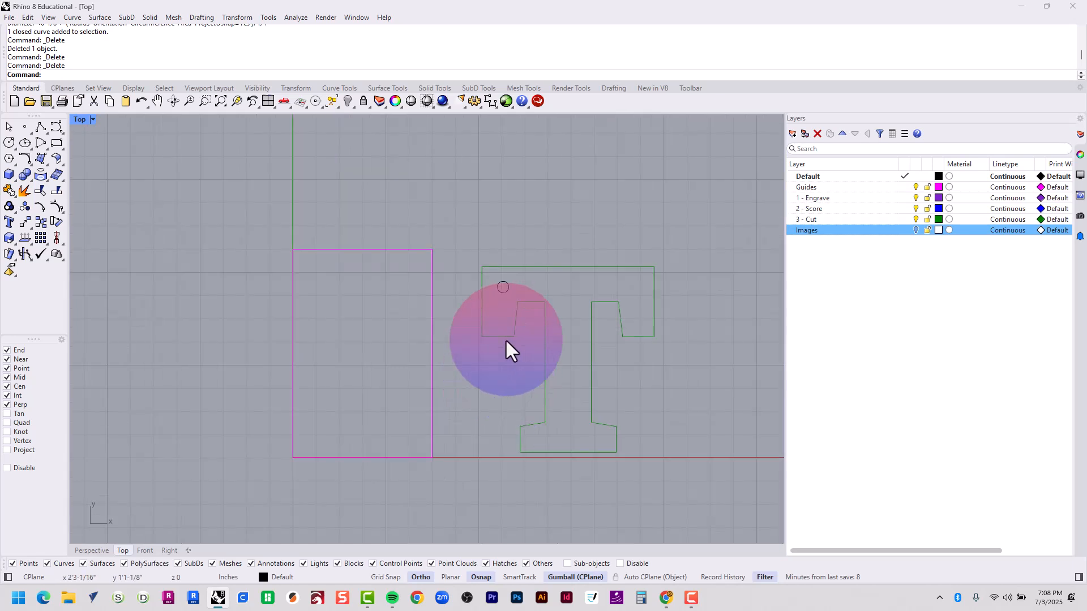
left_click(503, 288)
left_click_drag(531, 261, 593, 410)
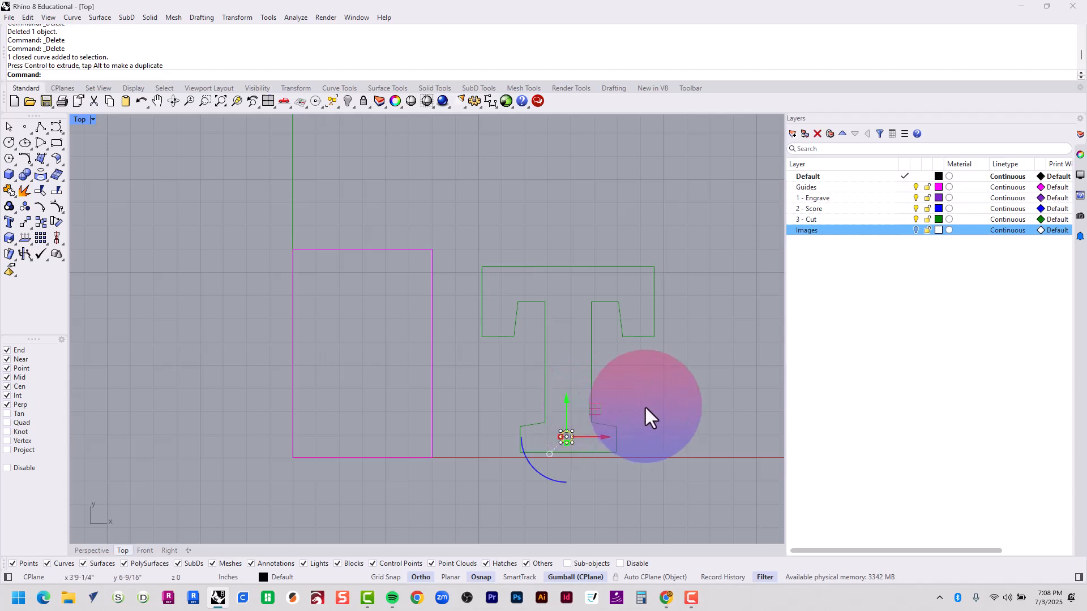
left_click(645, 407)
scroll(582, 441, "up", 8)
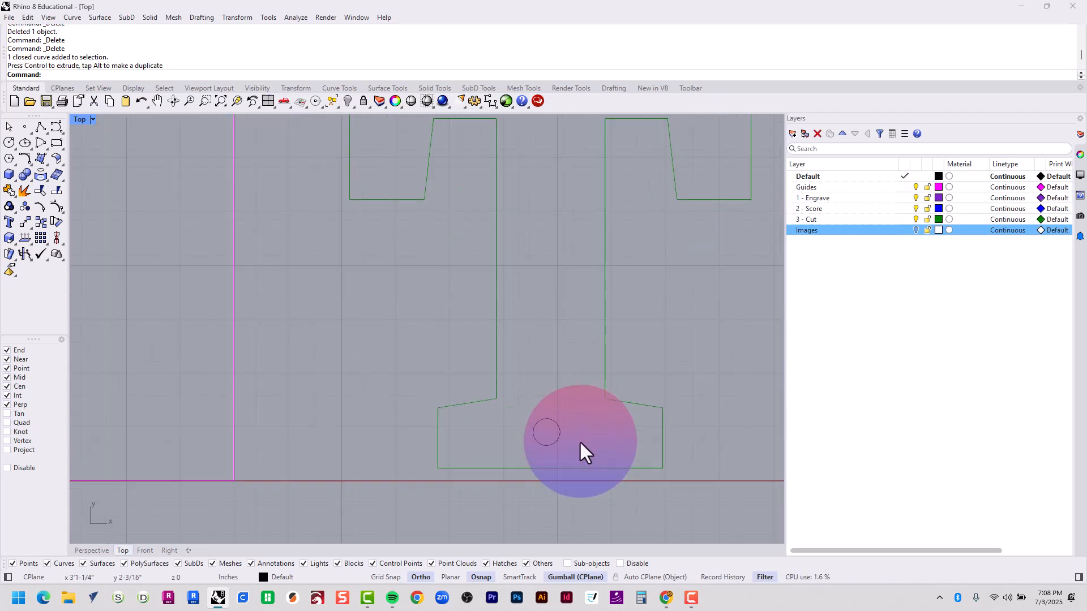
- Rotate the T outline 180° about the center of the keyring hole, so its foot points up
scroll(573, 431, "down", 6)
left_click_drag(589, 480, 565, 445)
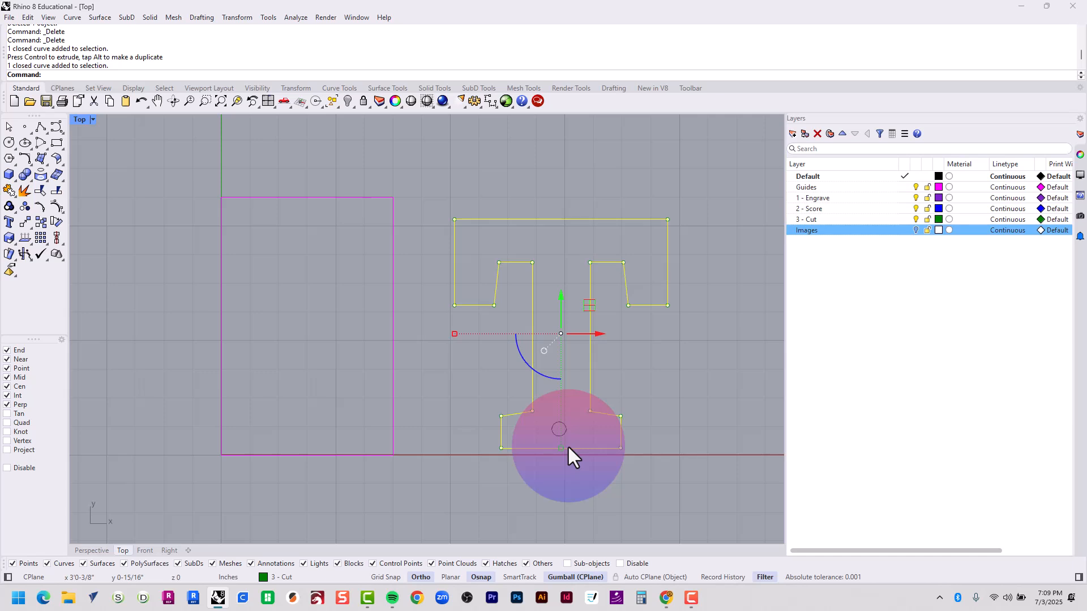
key("Return")
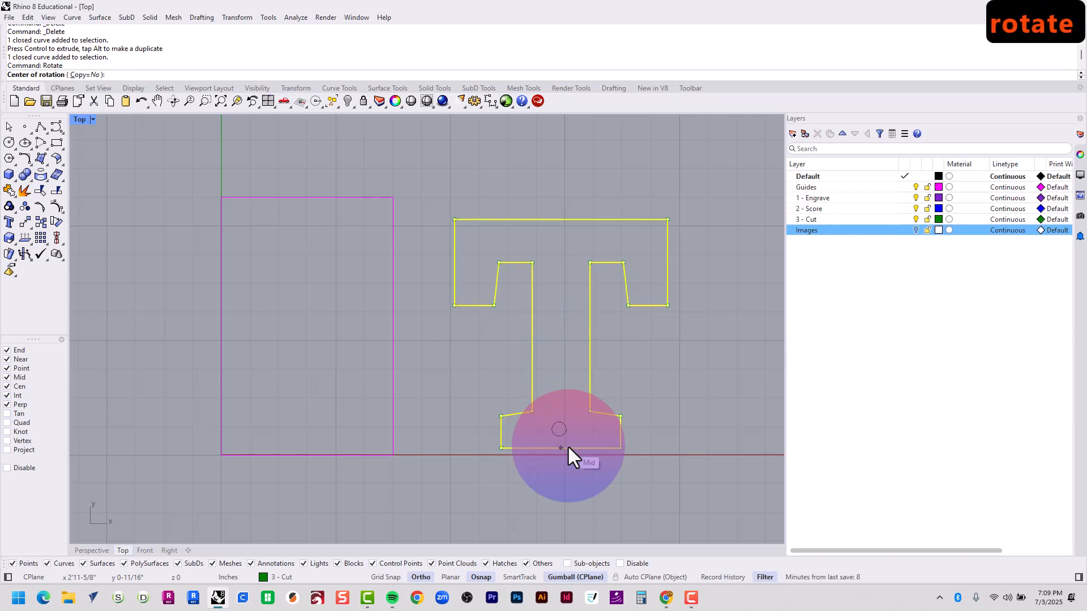
scroll(568, 447, "up", 4)
scroll(555, 433, "up", 3)
scroll(537, 413, "down", 3)
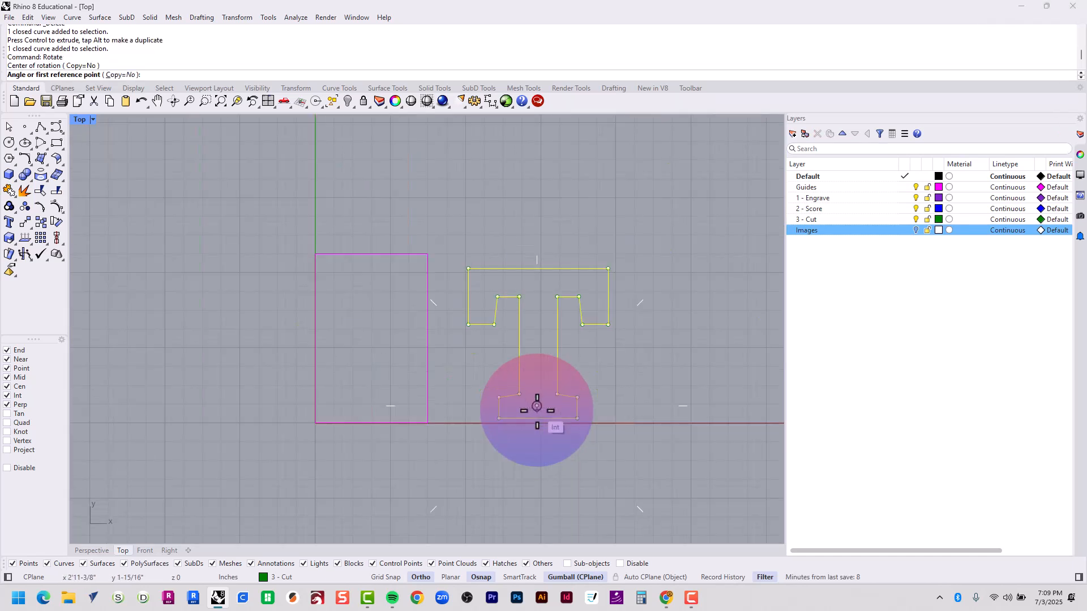
left_click(534, 212)
scroll(661, 464, "down", 2)
right_click_drag(614, 483, 635, 341)
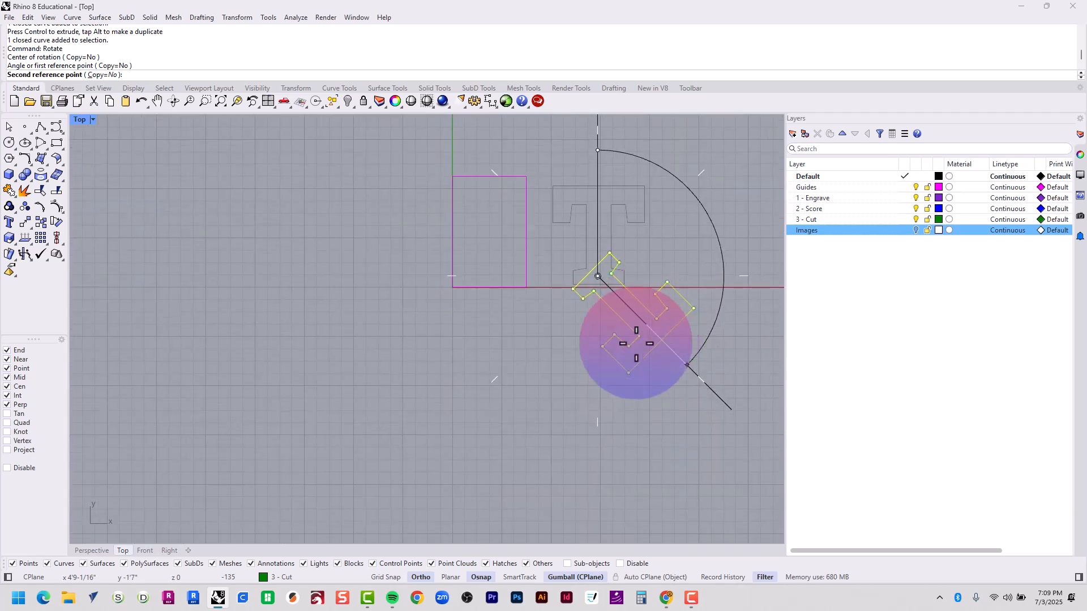
left_click(568, 452)
key("Escape")
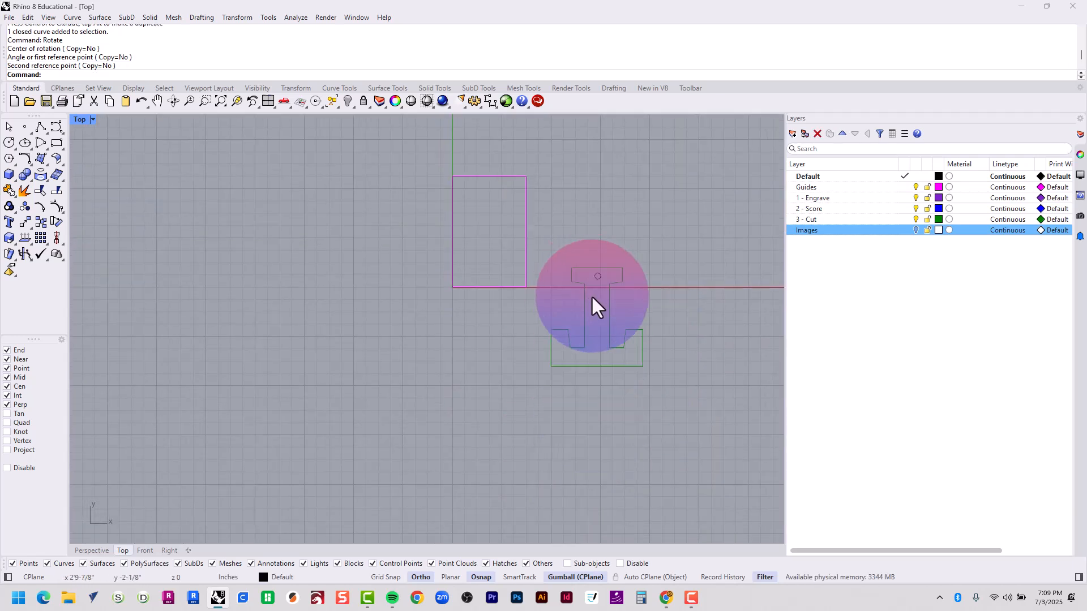
- Undo the T's rotation and the keyring hole's move to the foot, and clear the selection
scroll(592, 296, "up", 4)
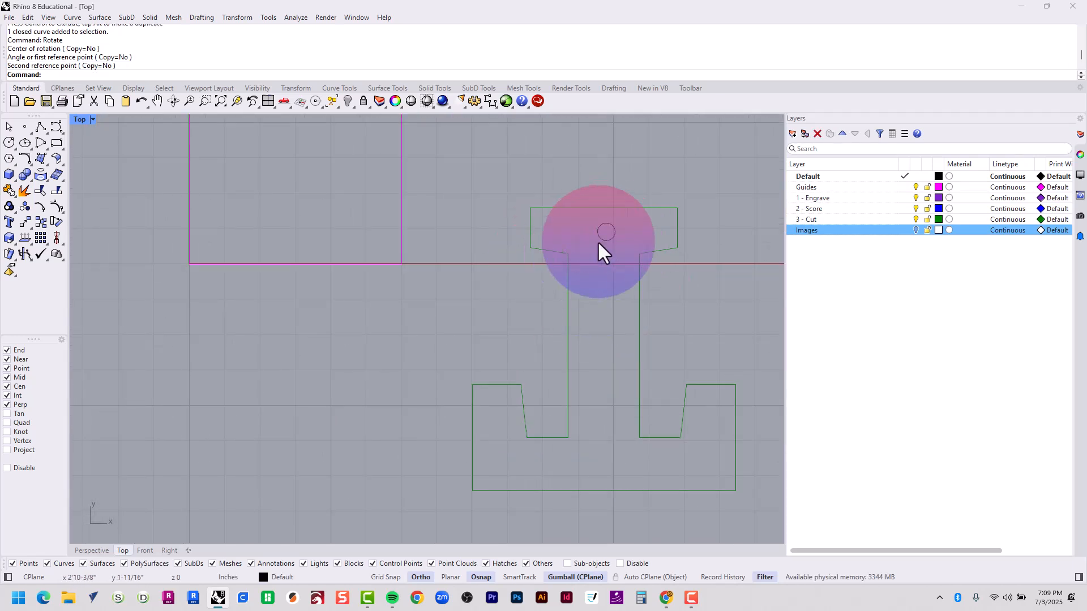
scroll(547, 308, "down", 1)
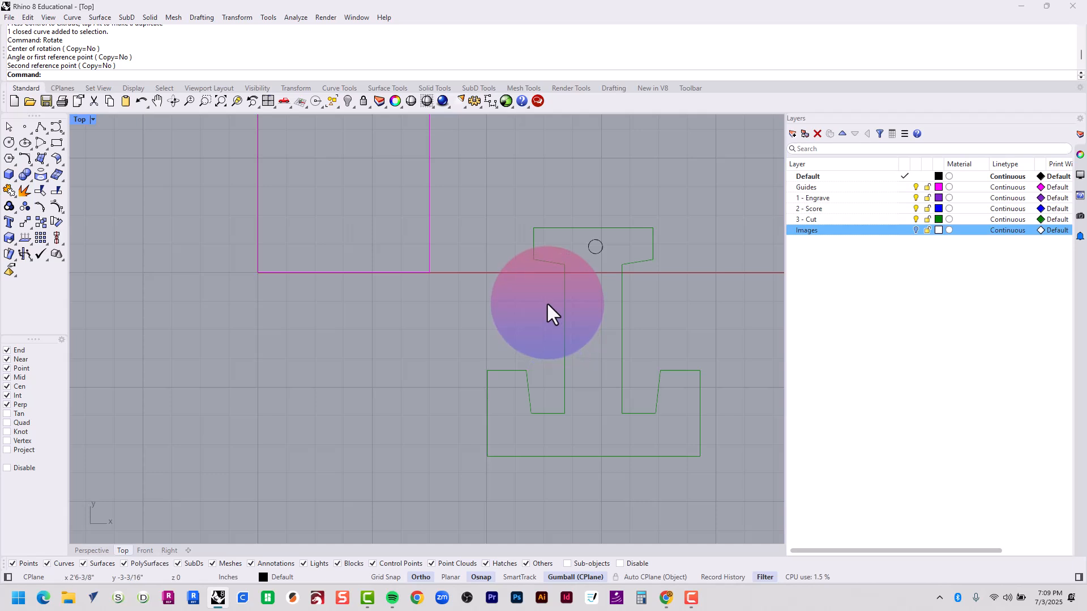
key("ctrl+z")
right_click_drag(558, 281, 532, 426)
key("ctrl+z")
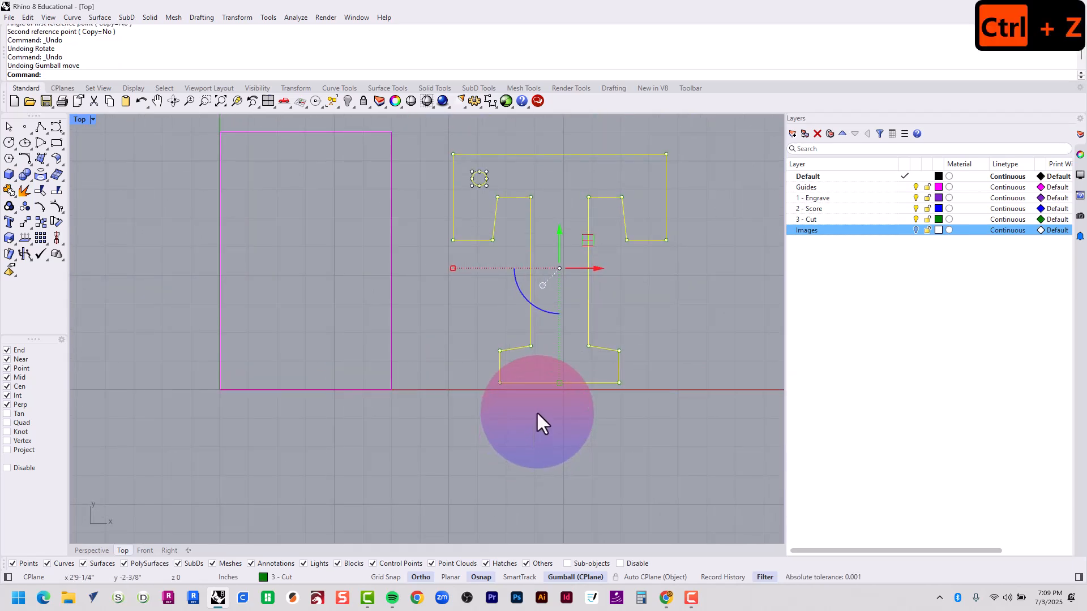
key("Escape")
key("Escape")
key("Escape")
key("Escape")
right_click_drag(460, 240, 528, 287)
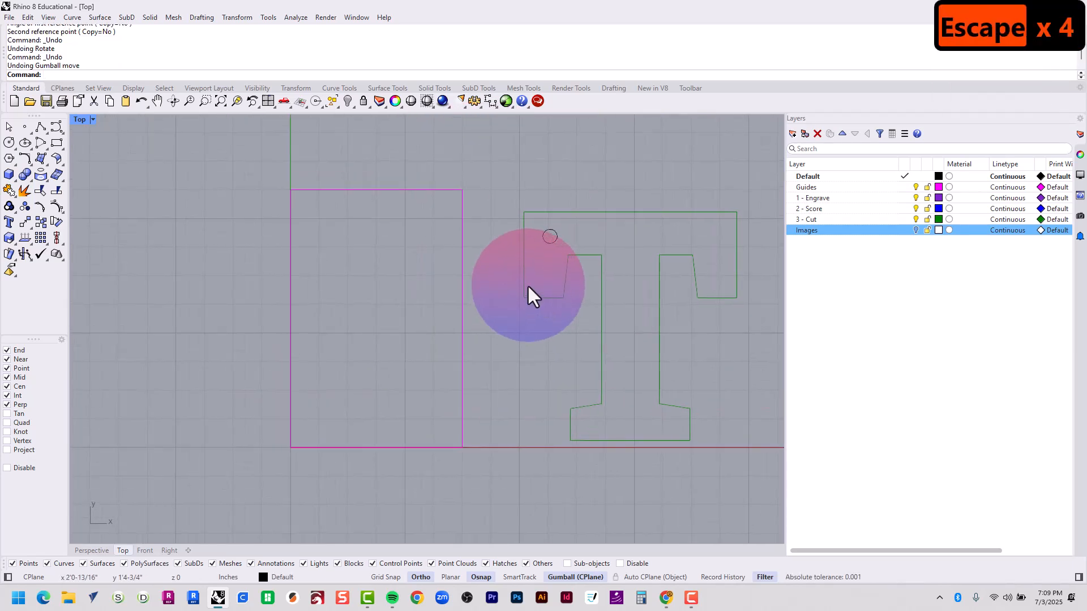
- Assign the keyring hole circle in the T's crossbar to the 3 - Cut layer
left_click(564, 255)
right_click(827, 219)
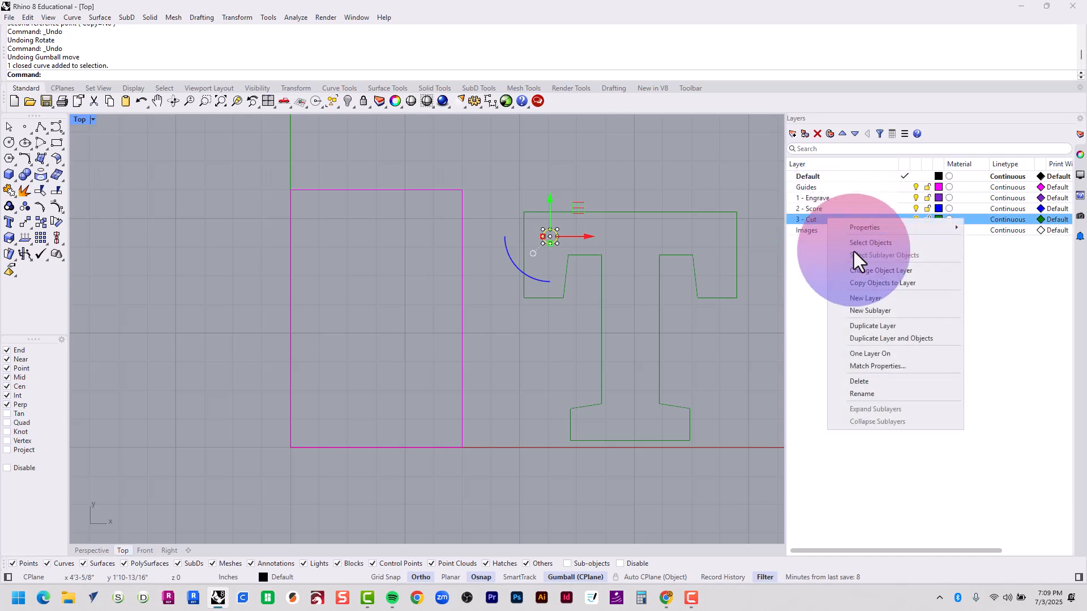
left_click(894, 272)
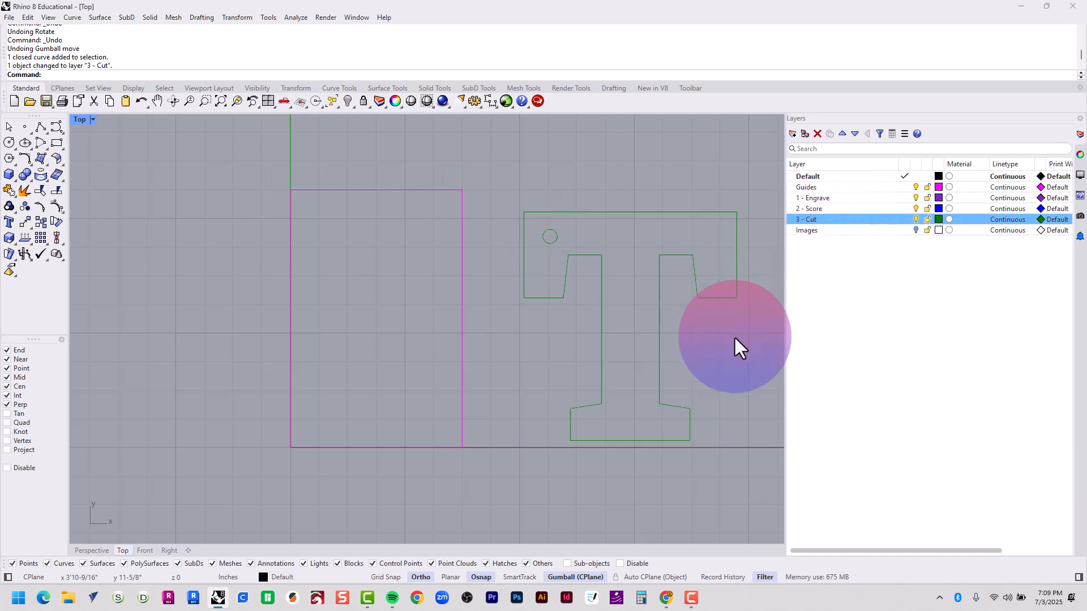
key("Escape")
key("Escape")
key("Escape")
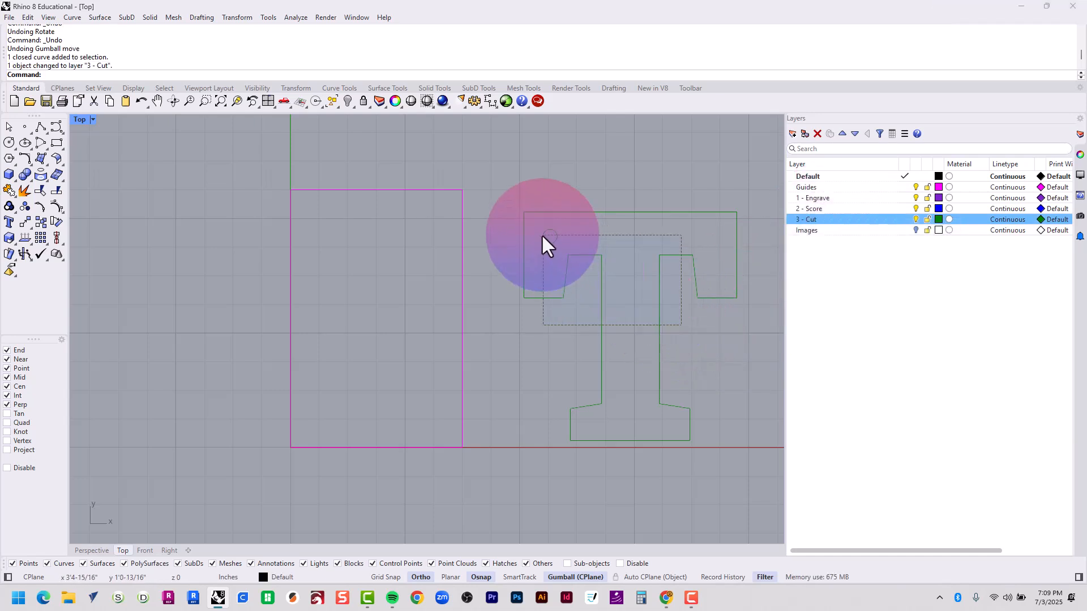
left_click(549, 244)
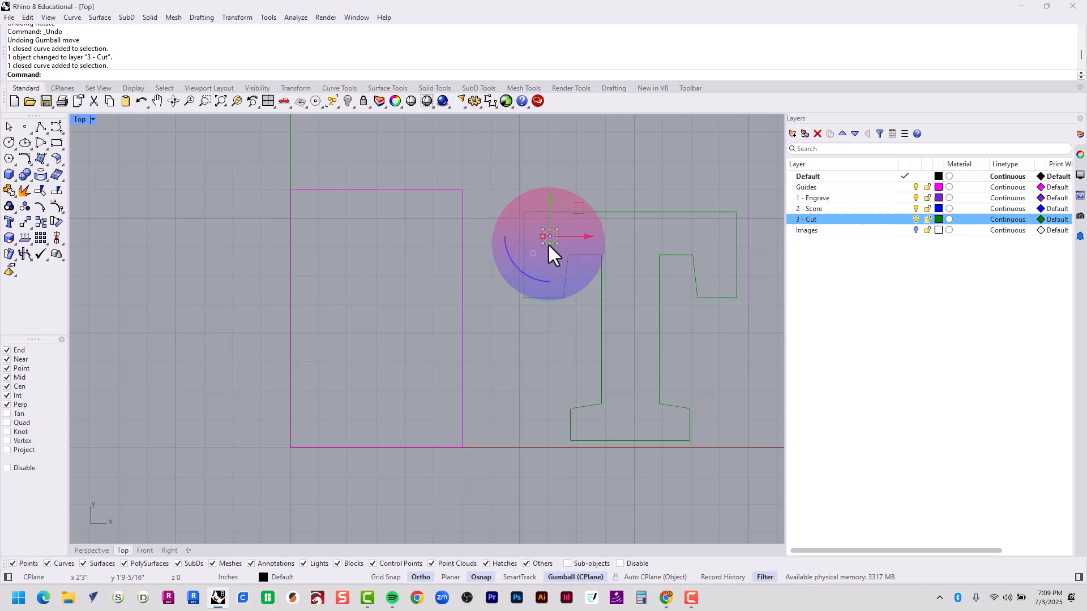
key("Escape")
key("Escape")
key("Escape")
left_click(593, 256)
key("Escape")
key("Escape")
key("Escape")
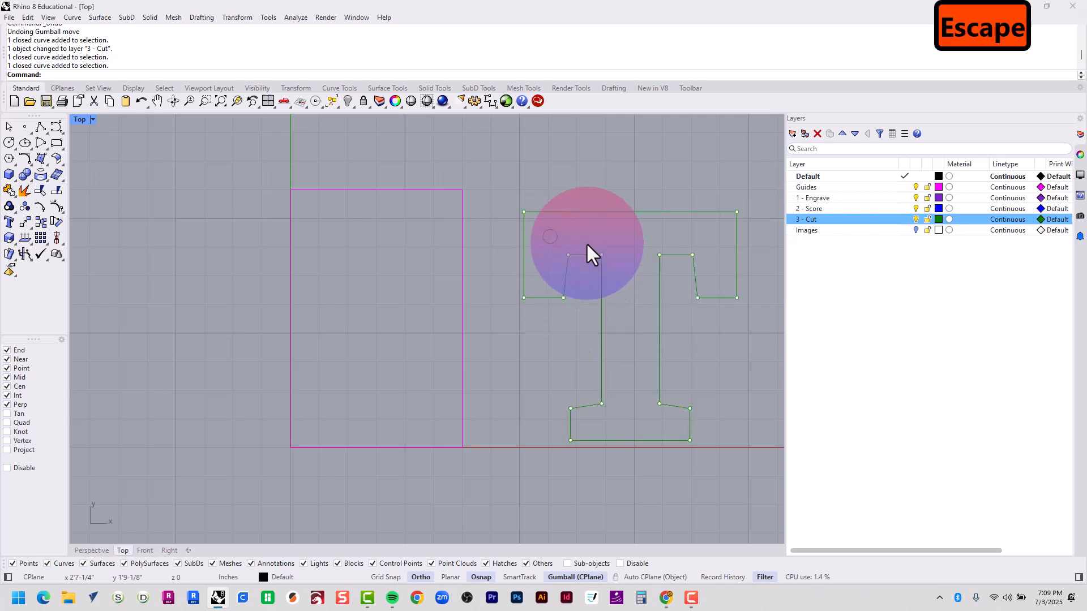
- Move the keyring hole by its left quadrant point onto the left edge of the T's crossbar
scroll(586, 242, "up", 15)
left_click(552, 250)
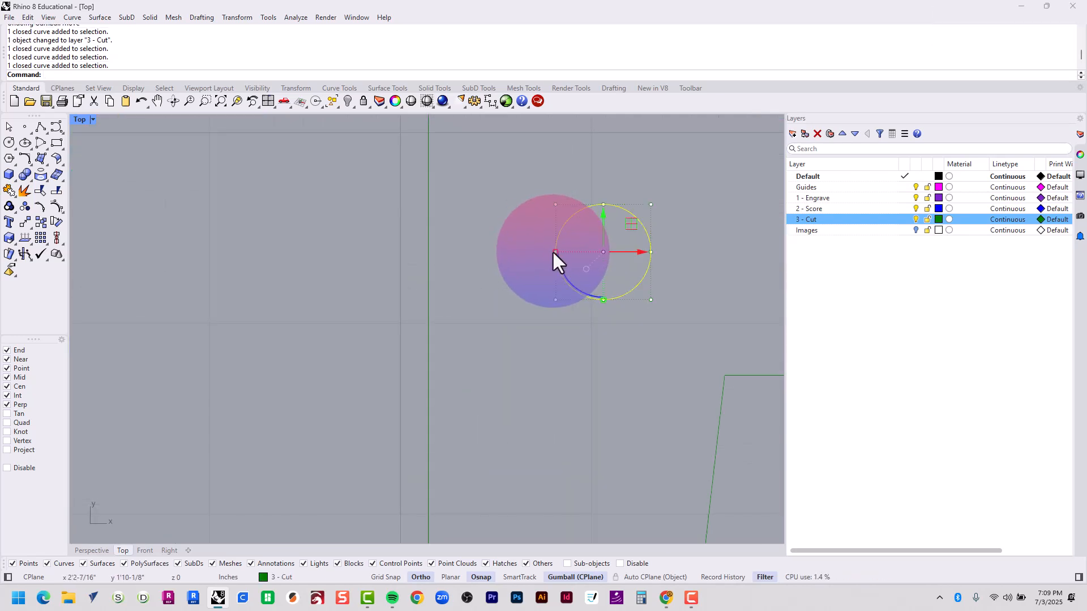
type("m")
key("Return")
left_click(558, 251)
right_click_drag(559, 252, 578, 342)
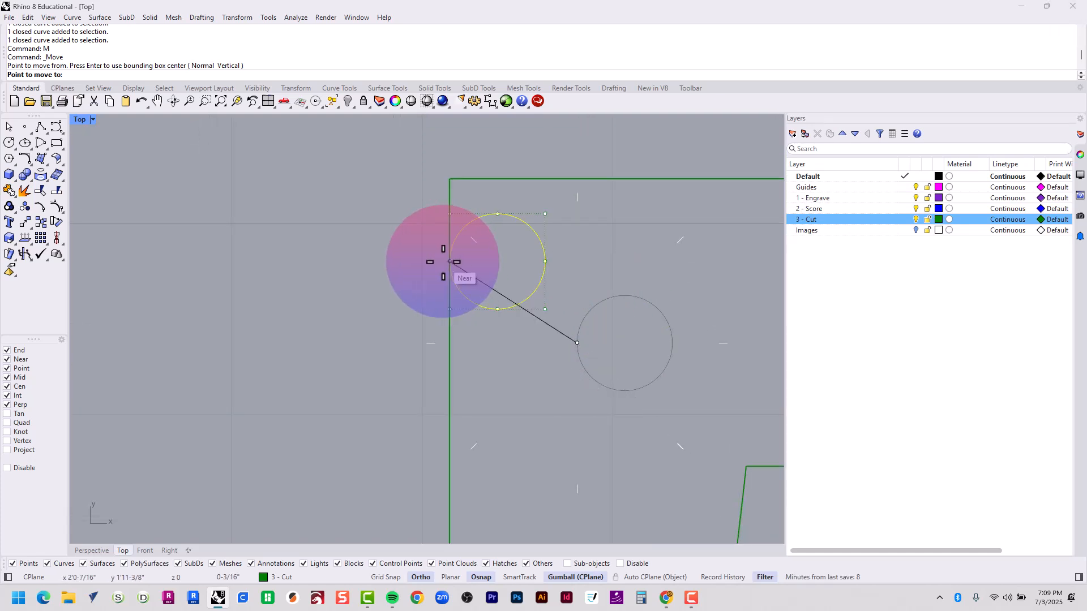
left_click(450, 261)
- Move the keyring hole straight up by its top quadrant point onto the crossbar's top edge
type("m")
key("Return")
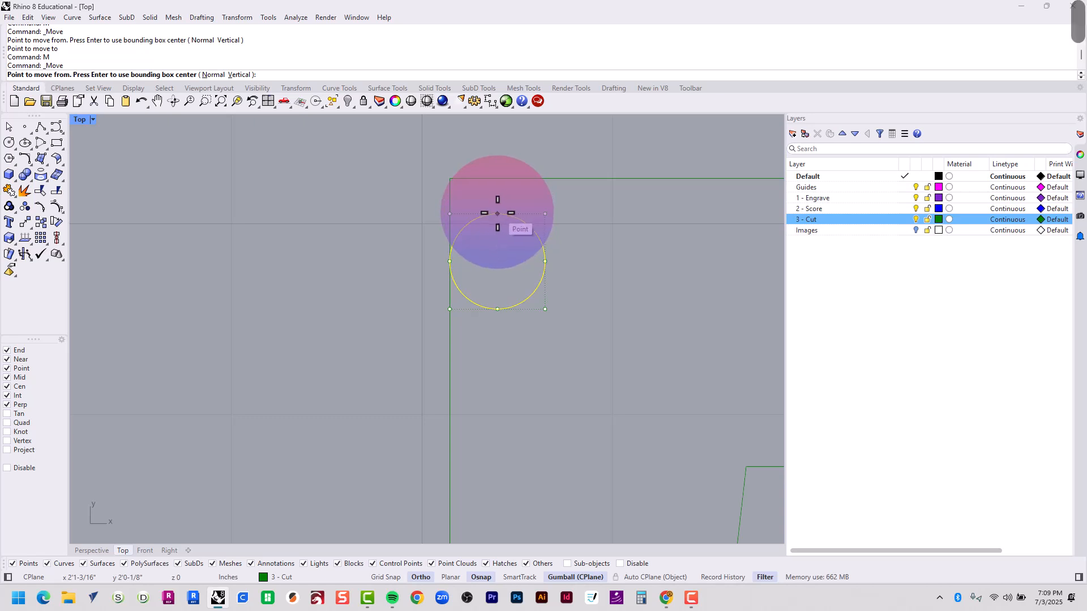
left_click(498, 213)
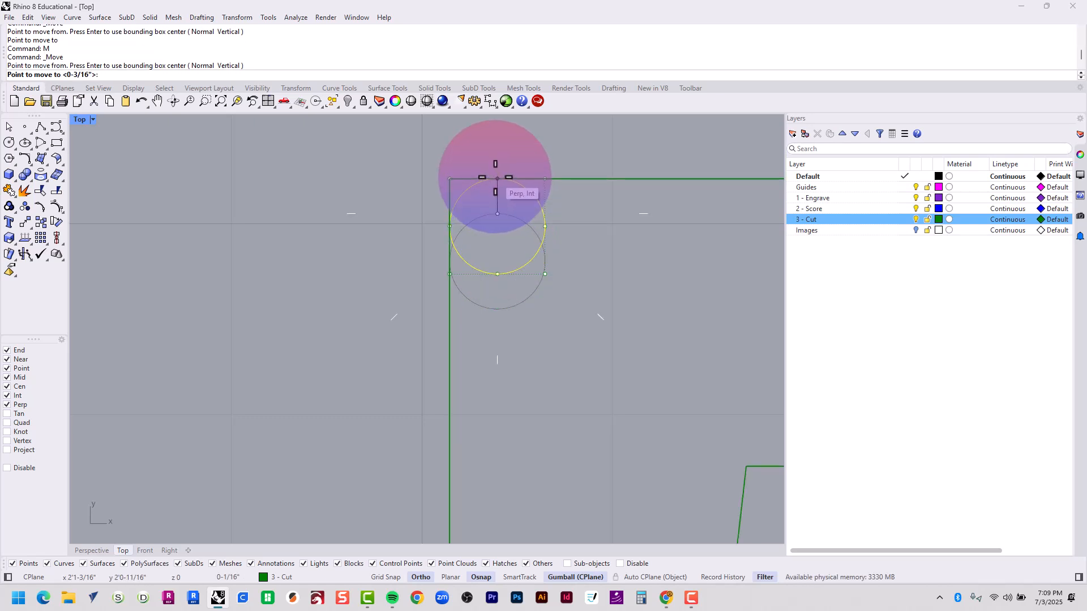
left_click(496, 179)
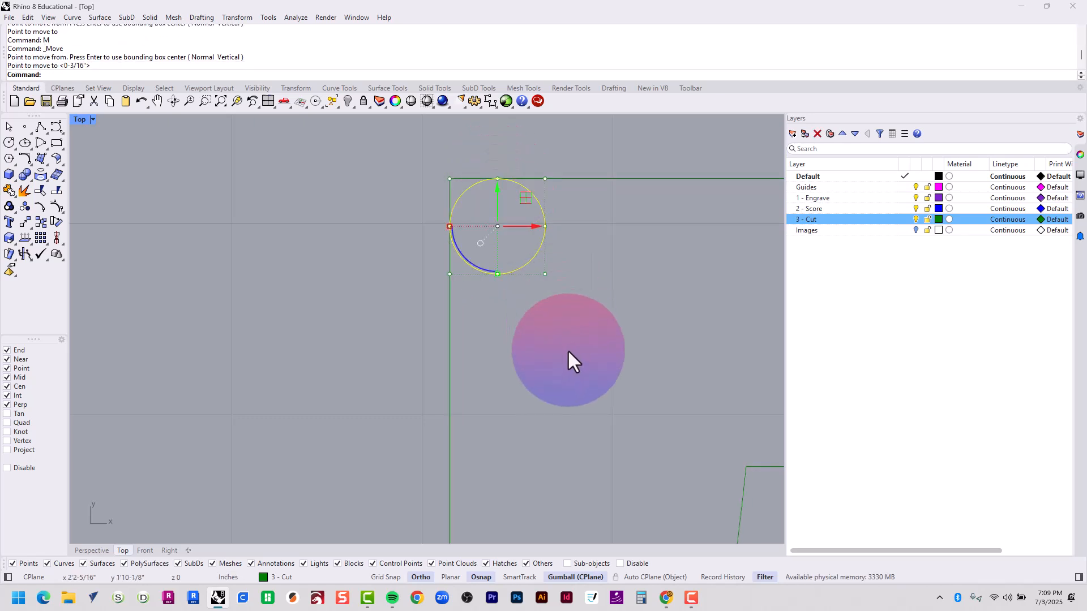
- Move the keyring hole 3 mm to the right, away from the crossbar's left edge
type("M")
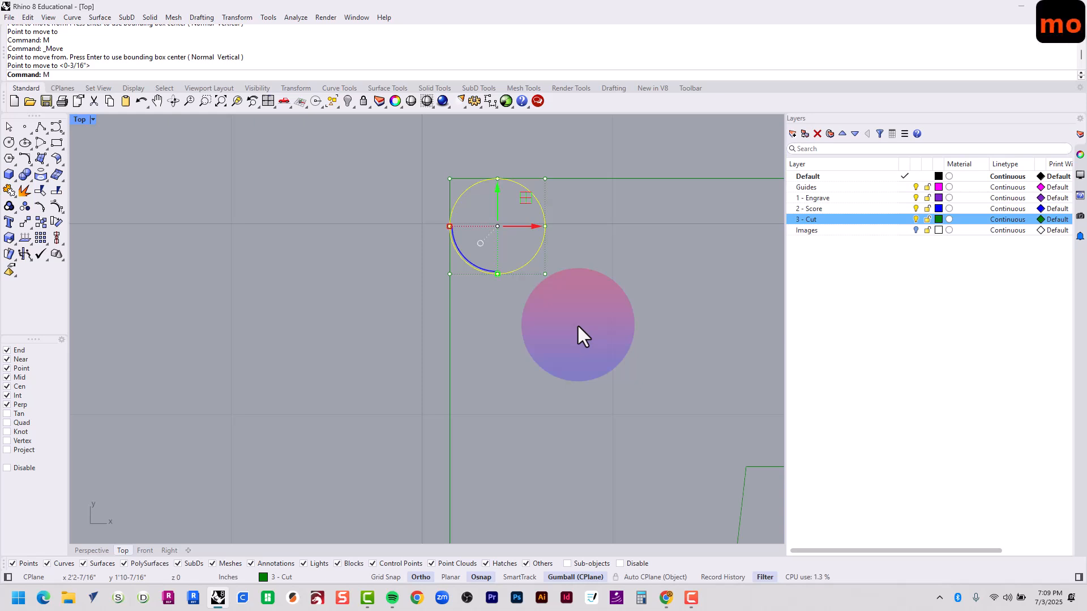
type("ove")
key("Return")
left_click(503, 359)
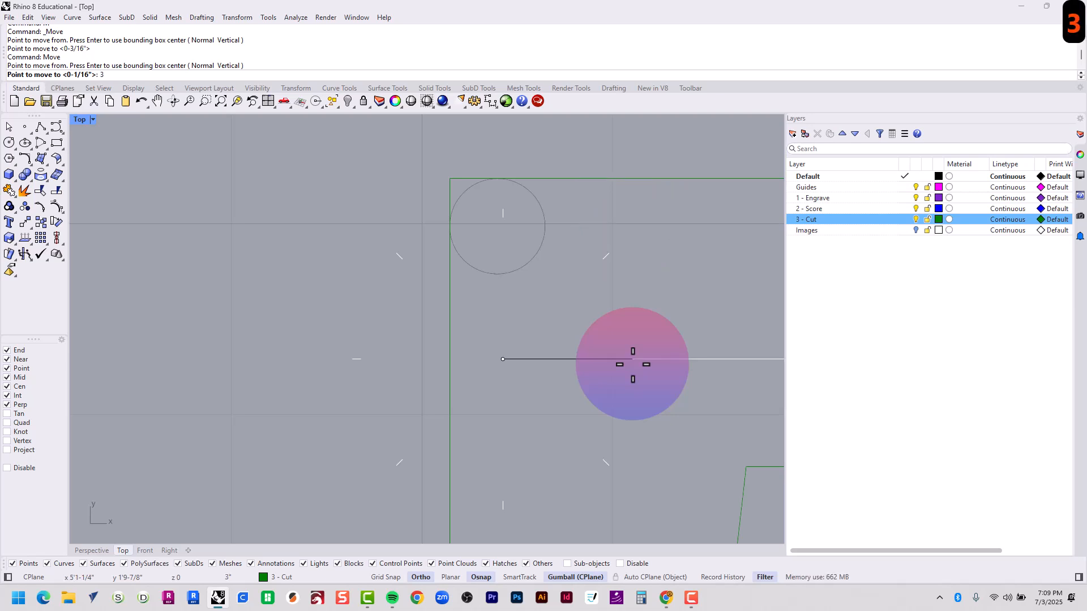
type("3MM")
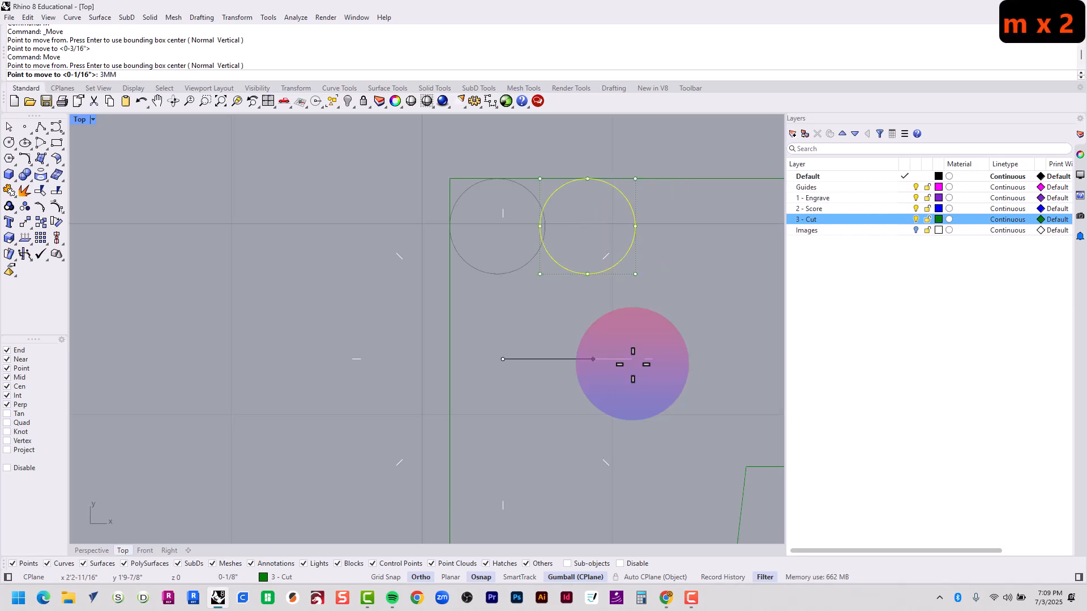
key("Return")
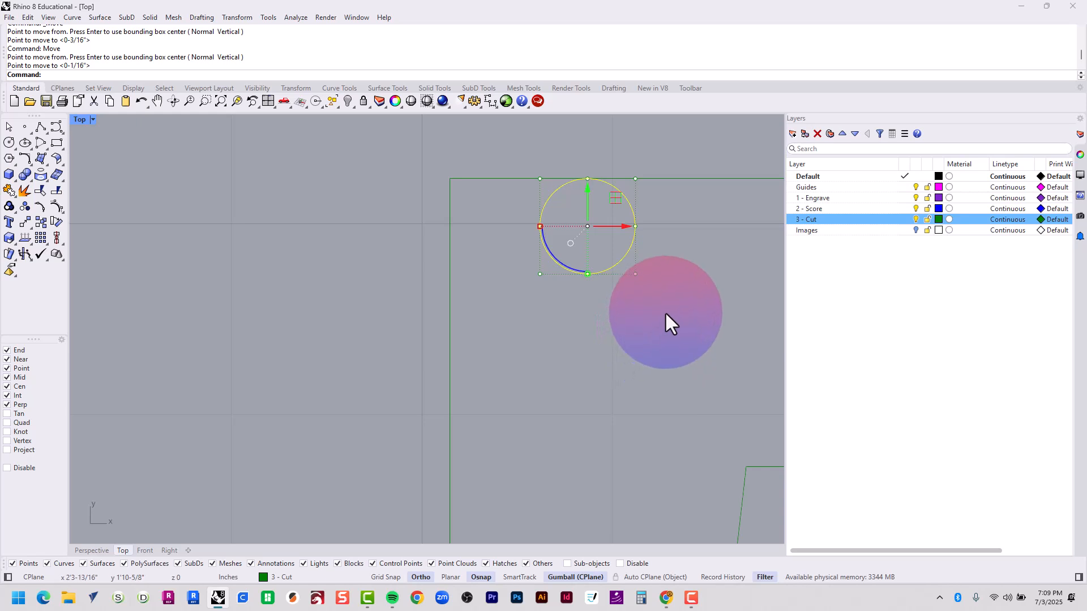
- Move the keyring hole 3 mm down from the crossbar's top edge and deselect it
type("Move")
key("Return")
left_click(698, 226)
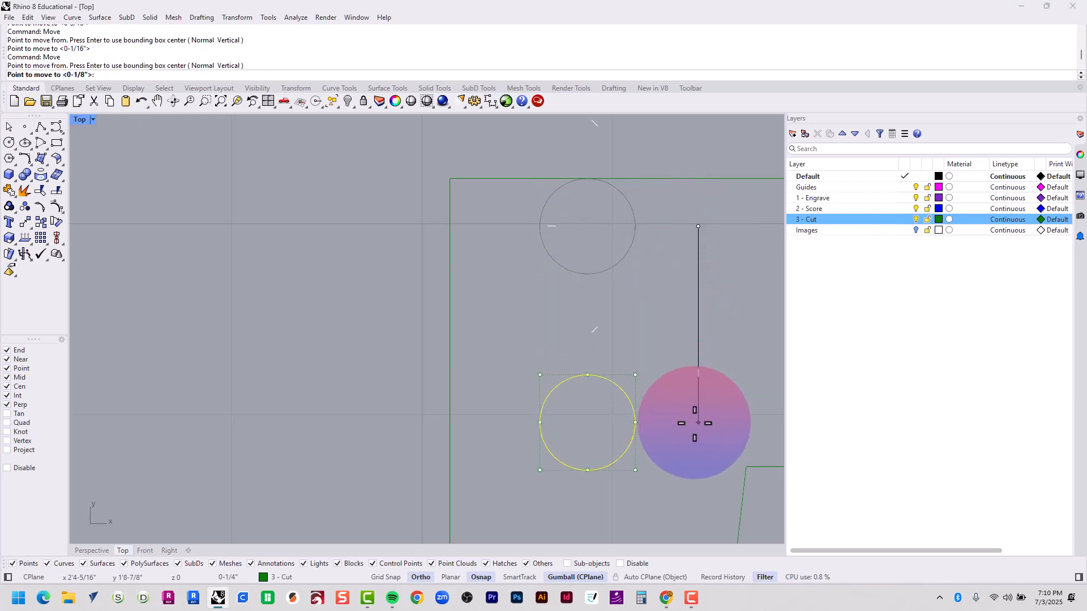
type("3MM")
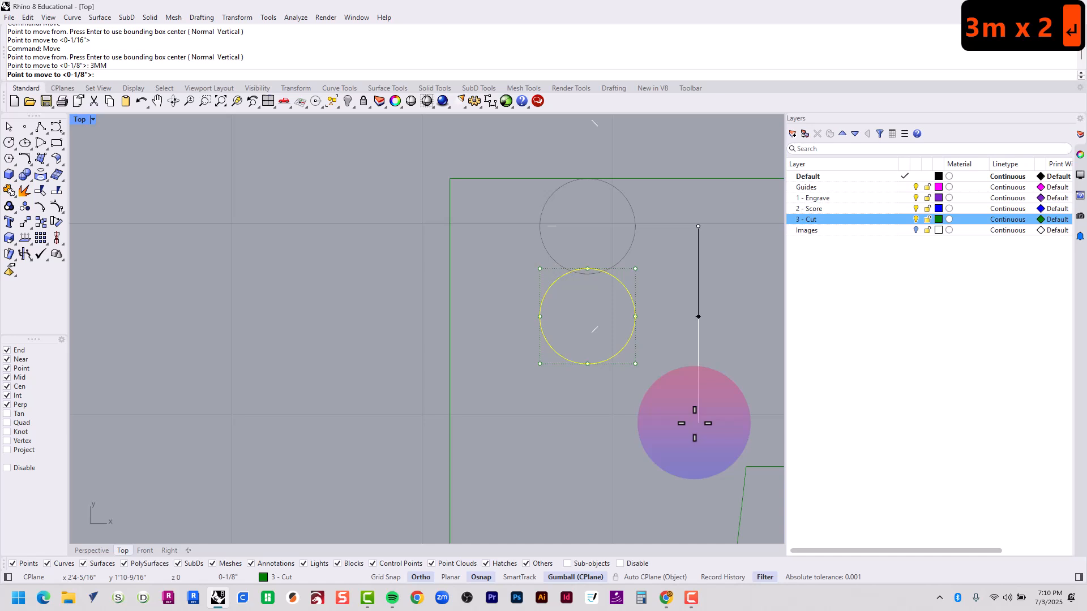
left_click(694, 422)
left_click(674, 408)
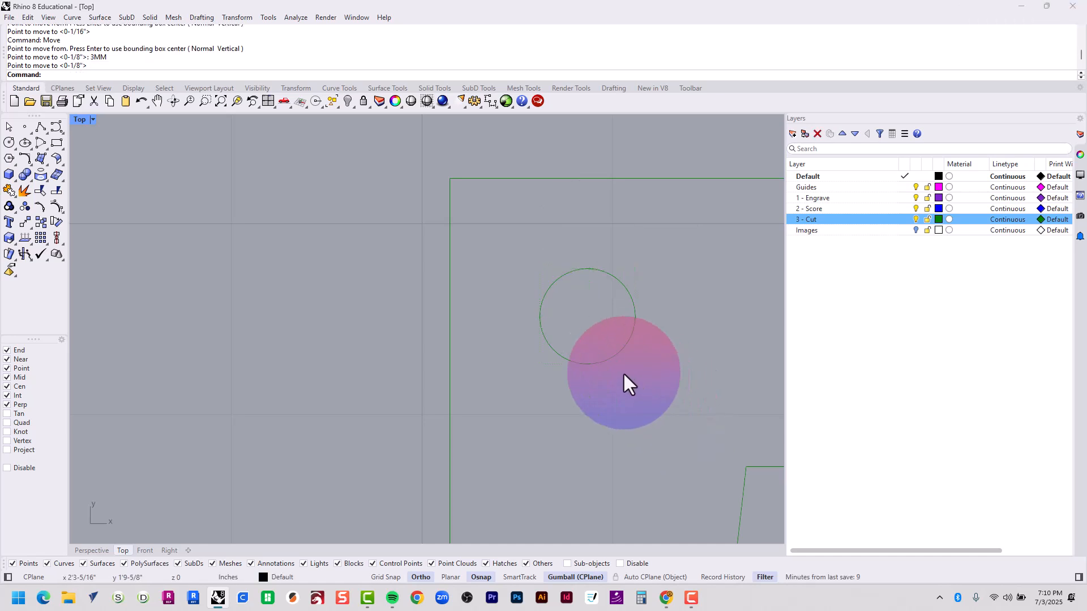
- Group the T outline with its keyring hole
scroll(588, 345, "down", 12)
right_click_drag(642, 371, 517, 236)
scroll(511, 242, "down", 10)
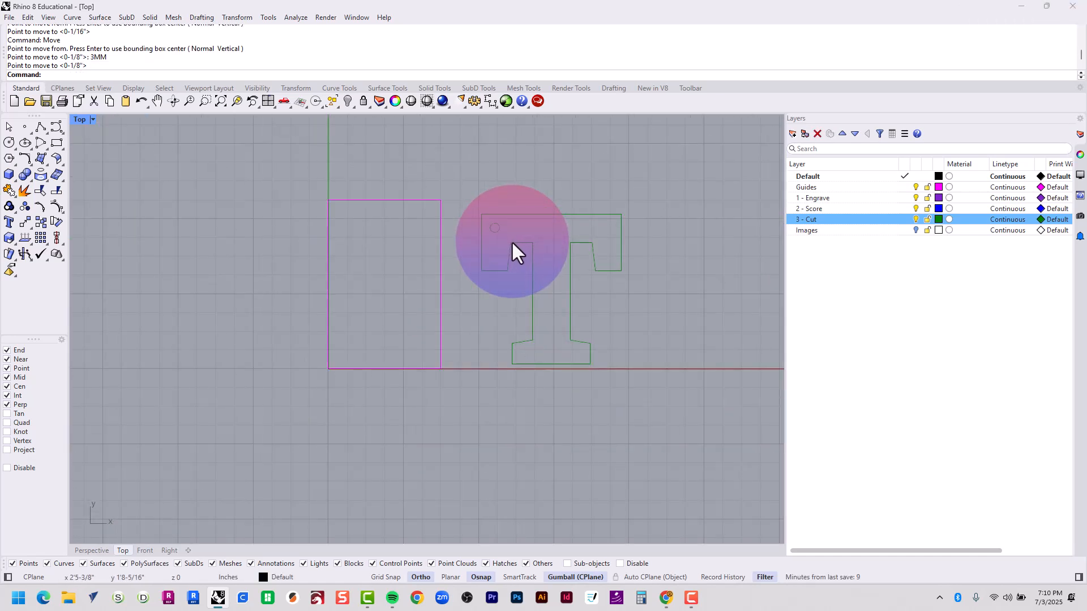
scroll(511, 240, "up", 5)
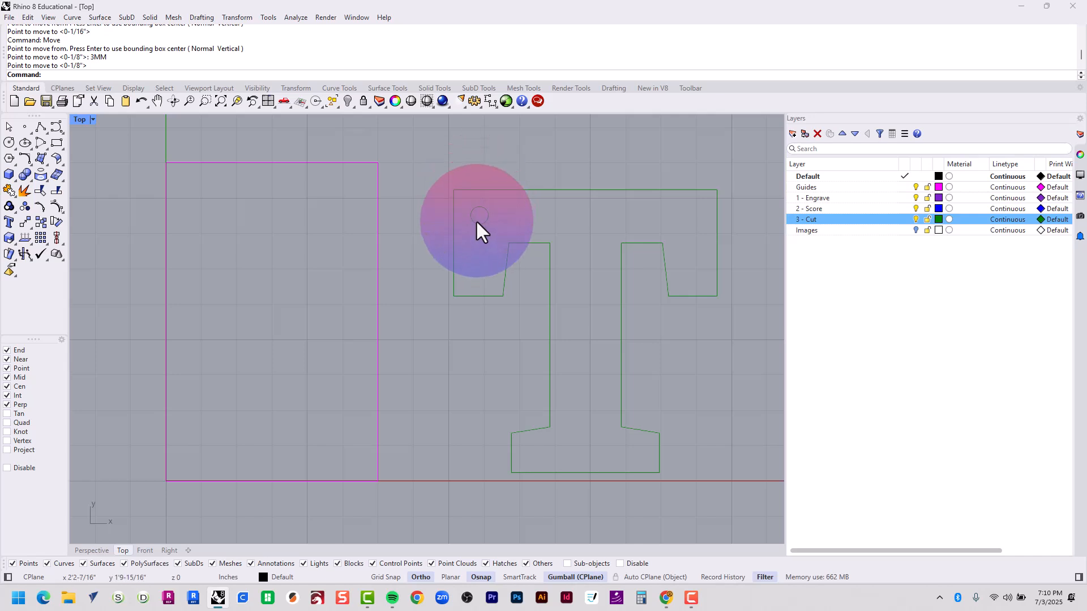
scroll(476, 221, "down", 4)
left_click_drag(504, 189, 456, 249)
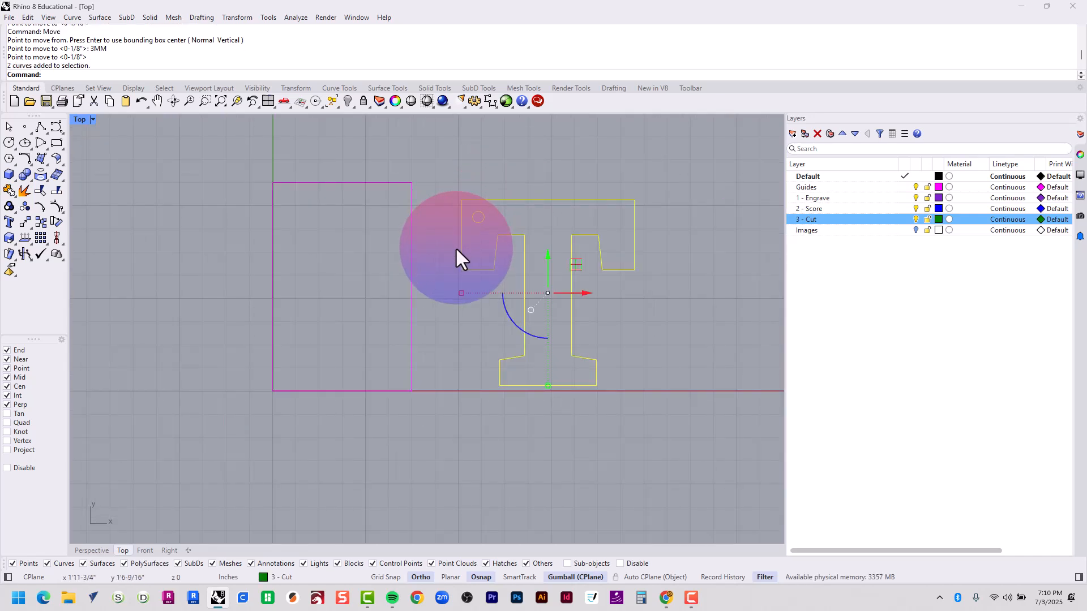
type("group")
key("Return")
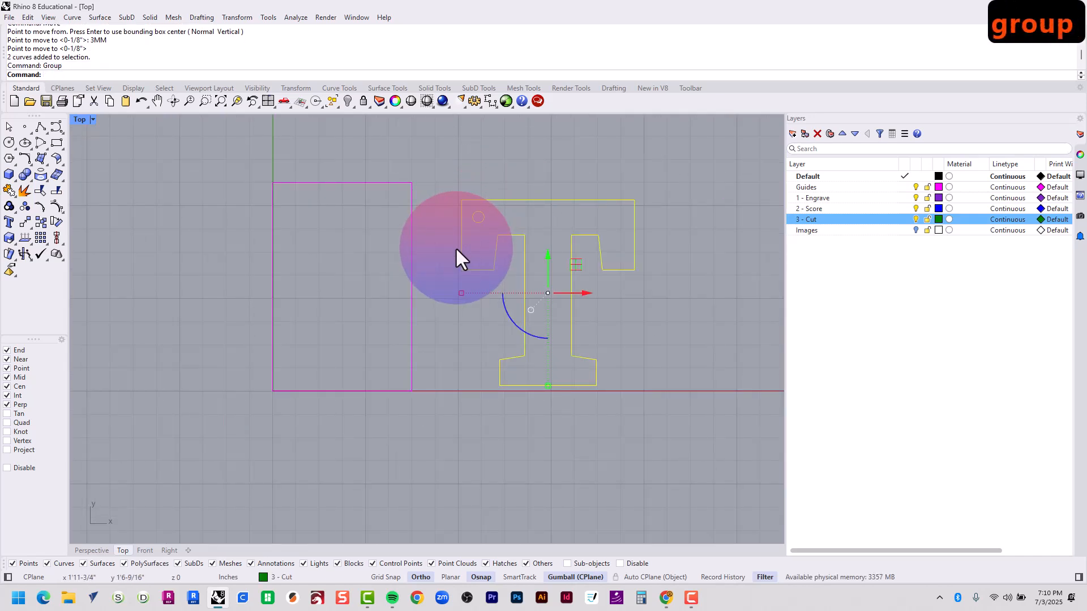
key("Escape")
key("Escape")
key("Escape")
key("Escape")
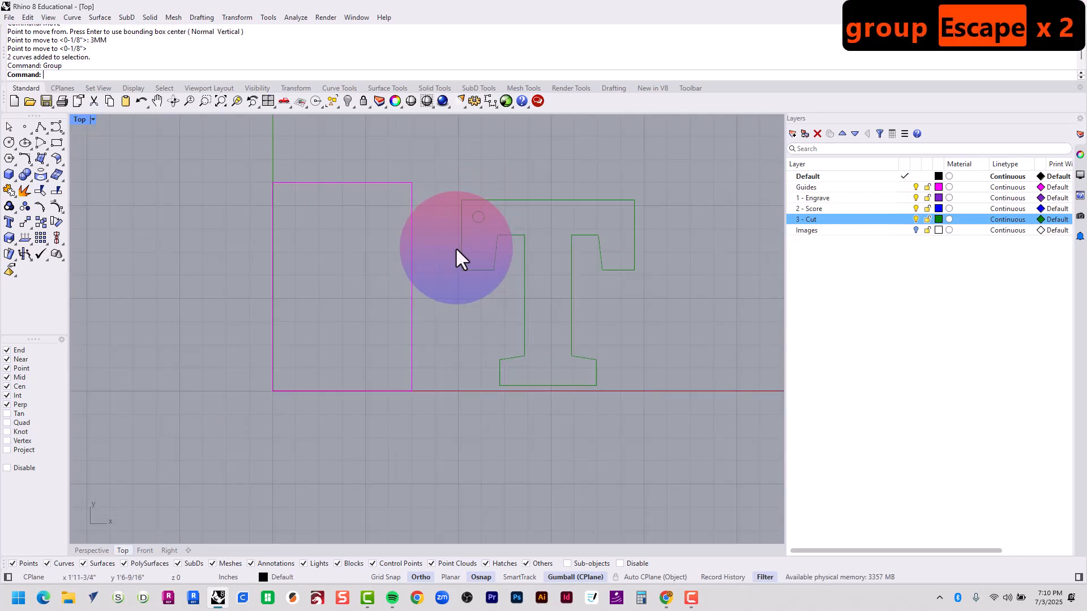
- Move the grouped T horizontally to the left so that it sits roughly centered over the guide rectangle
left_click(510, 233)
left_click_drag(583, 293, 346, 285)
scroll(322, 232, "up", 3)
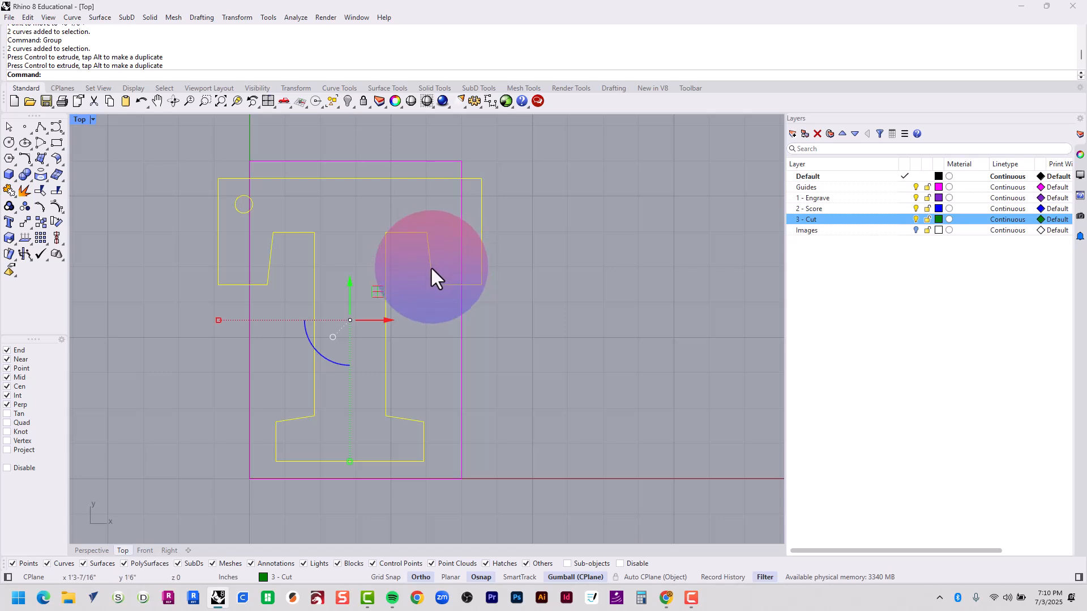
key("Escape")
key("Escape")
key("Escape")
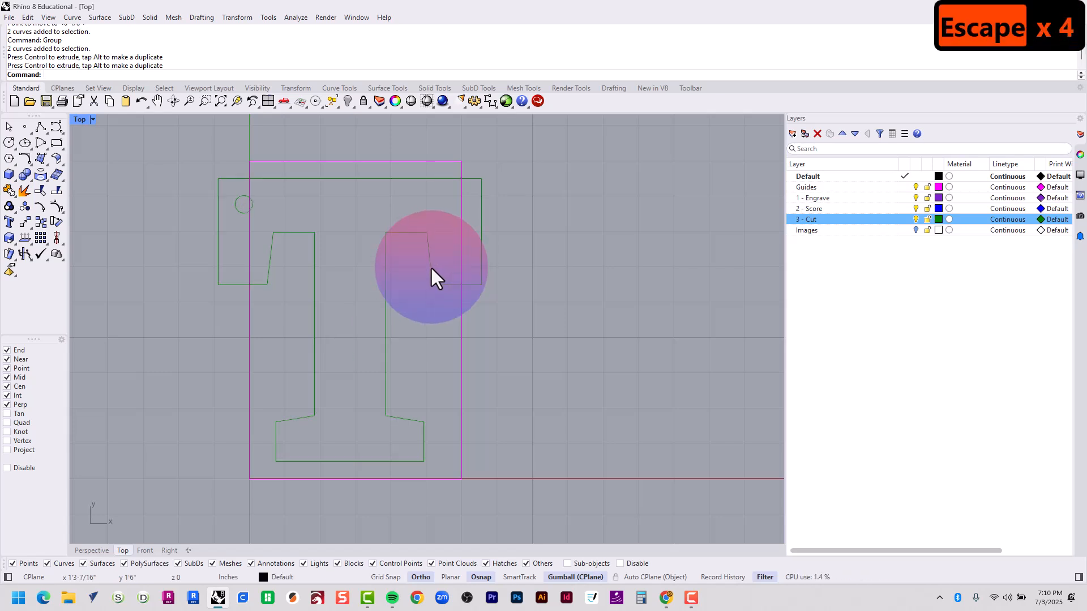
type("tObj")
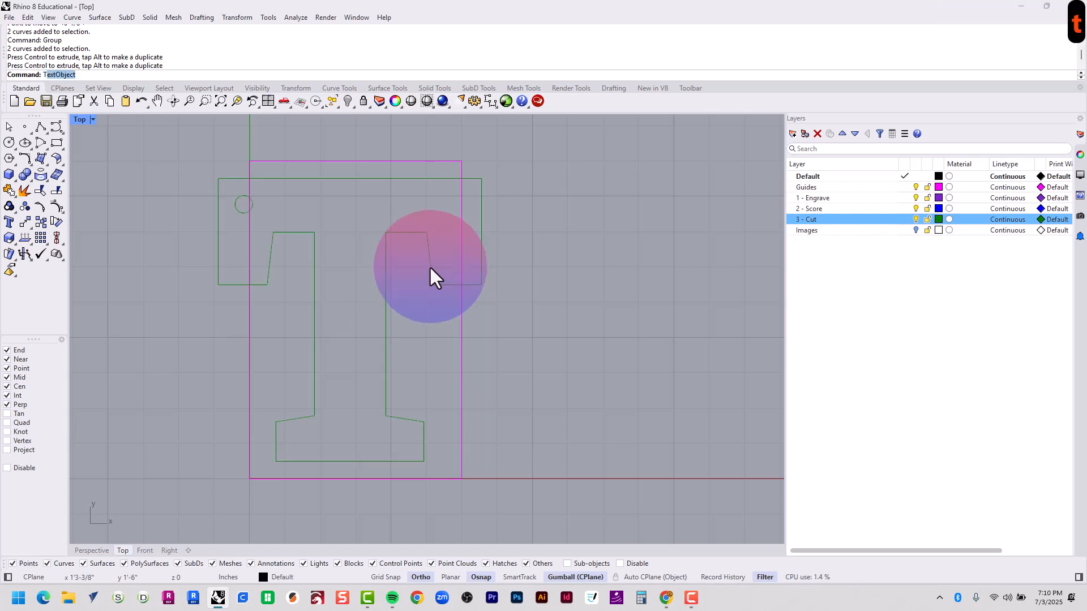
type("e")
key("Return")
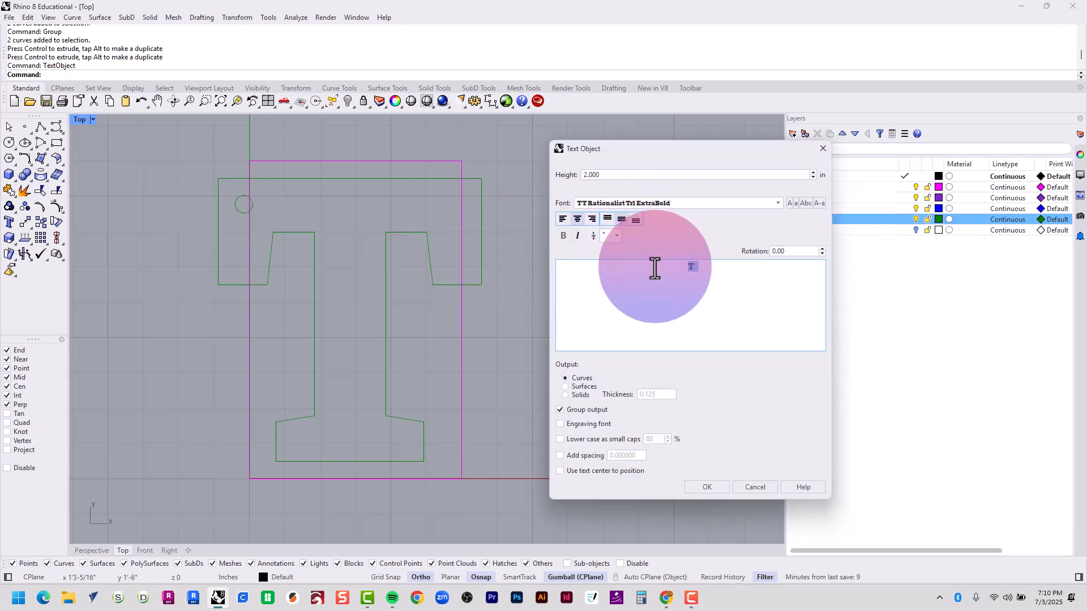
key("alt+Tab")
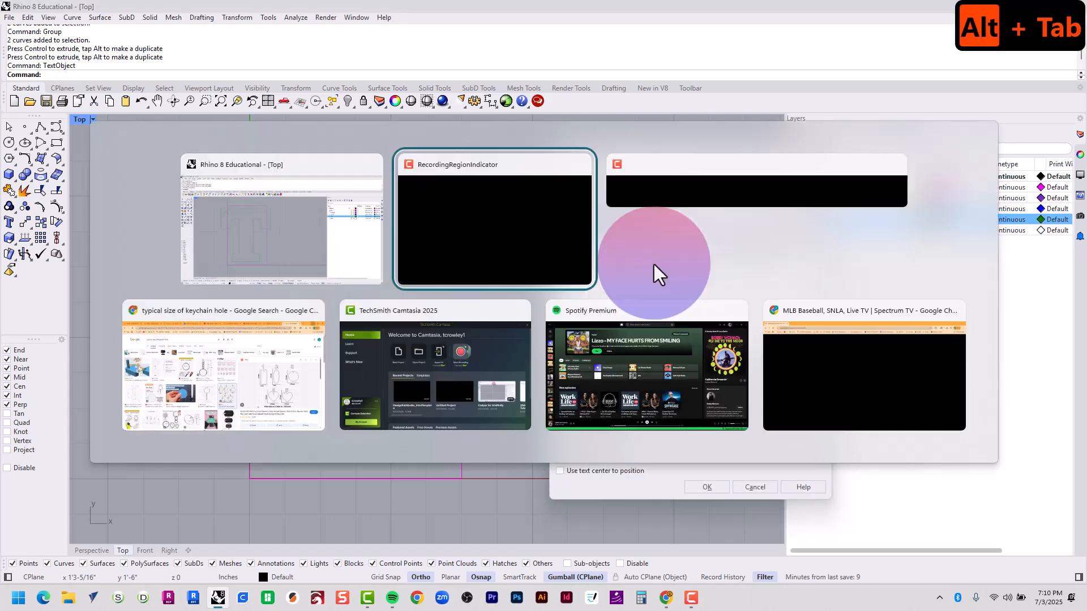
left_click(283, 218)
key("Escape")
key("Escape")
- Show the Images layer and examine how the names are engraved on the reference keychains
left_click(915, 230)
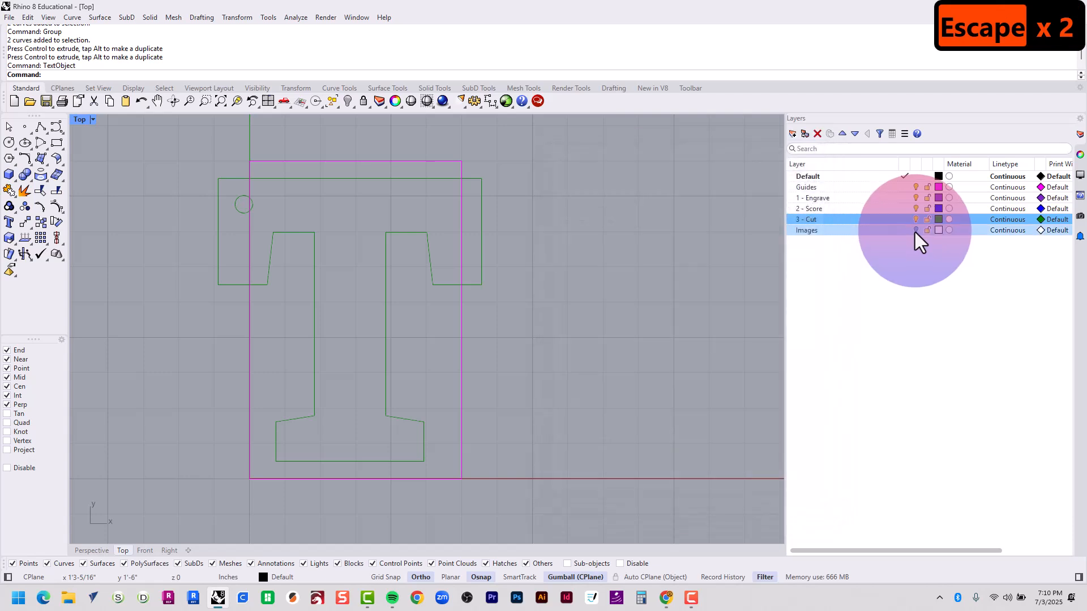
scroll(531, 254, "down", 10)
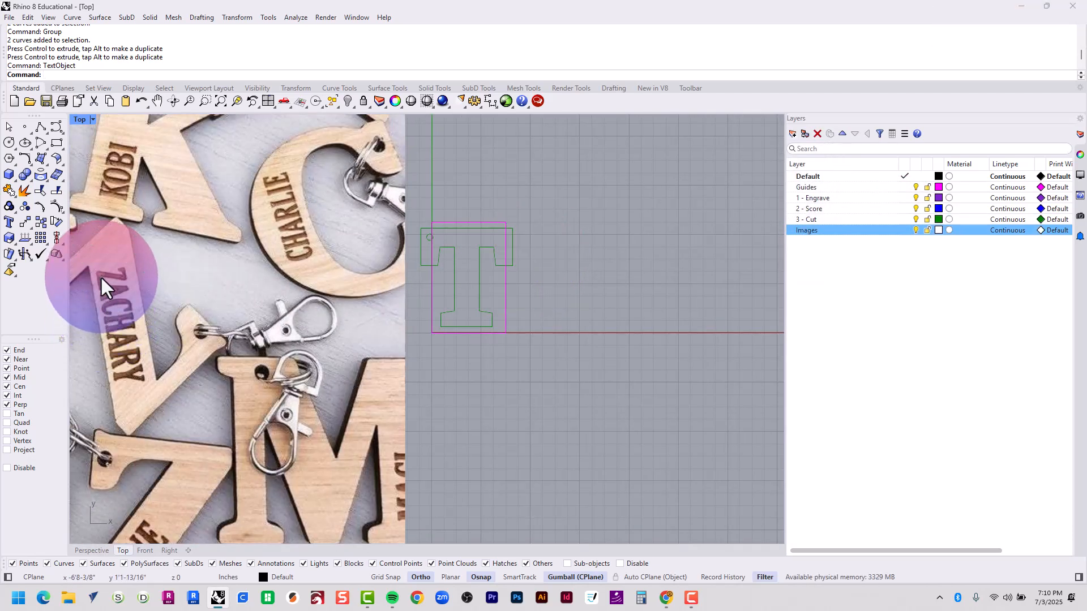
scroll(80, 342, "up", 8)
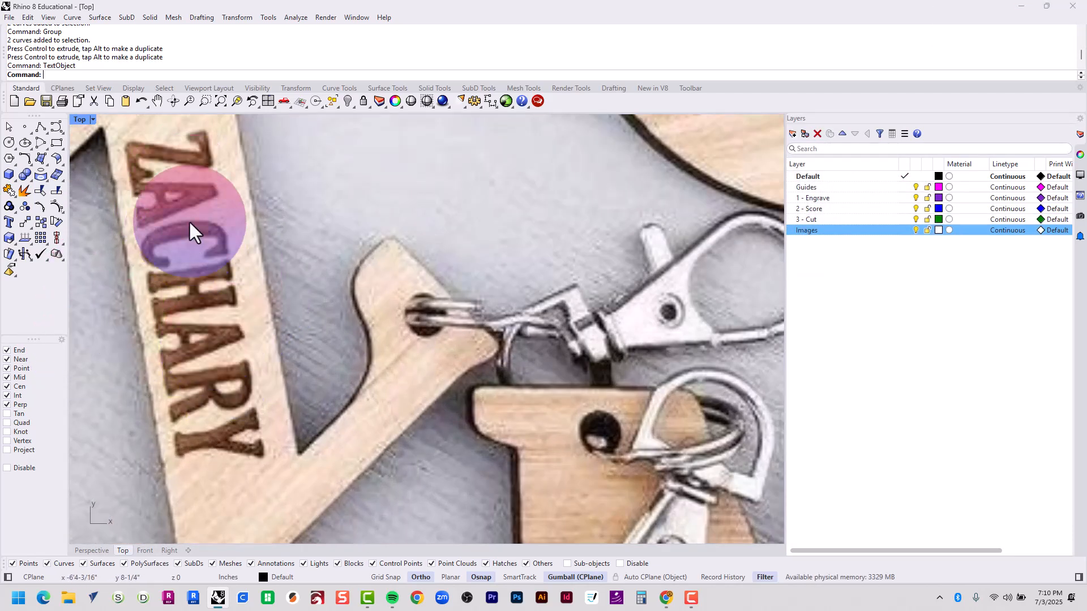
scroll(216, 379, "down", 5)
scroll(215, 377, "down", 10)
scroll(238, 374, "up", 10)
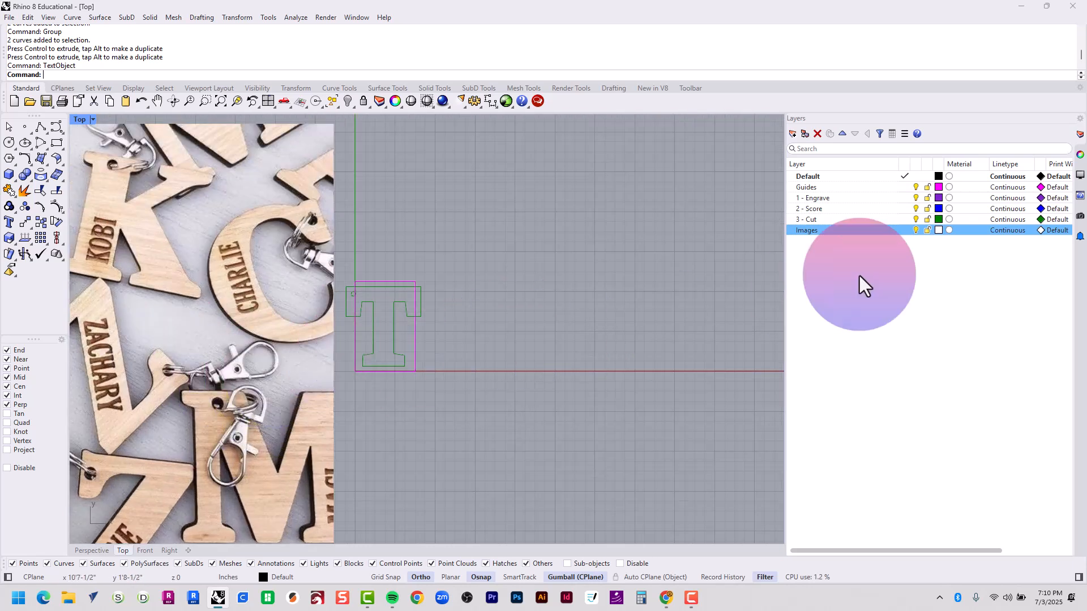
- Hide the Images layer and start a text object with the name in capitals, using the TT Rationalist Trl Black font
left_click(915, 230)
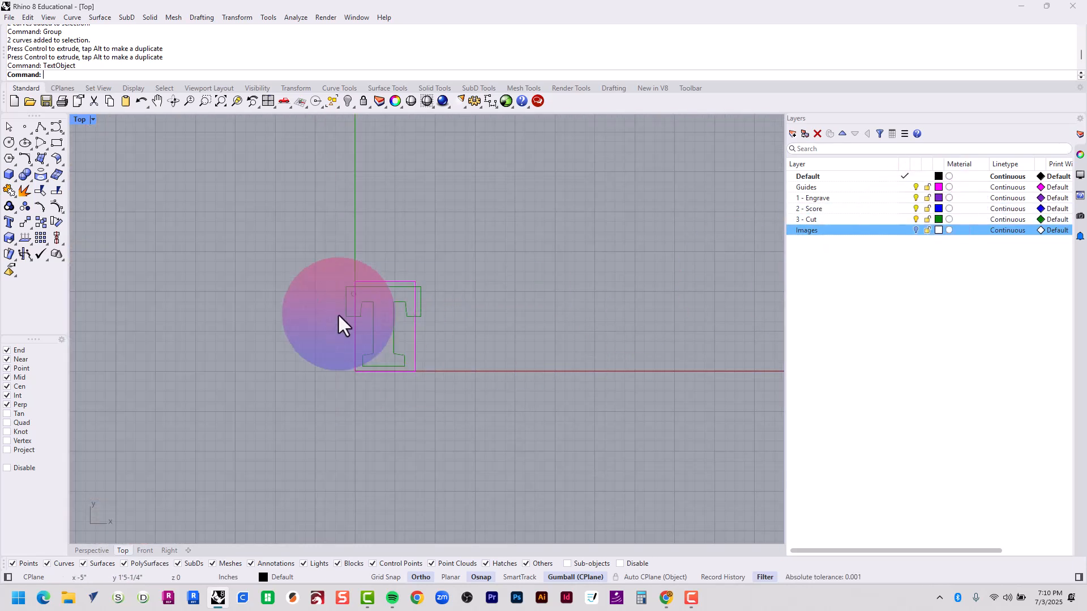
scroll(370, 324, "up", 5)
key("Return")
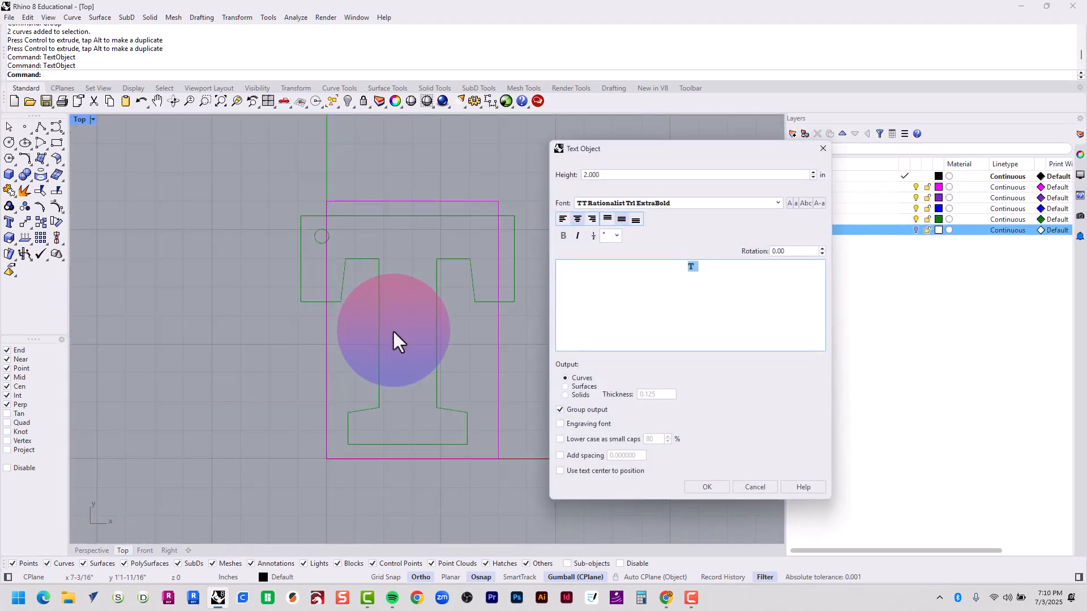
type("te")
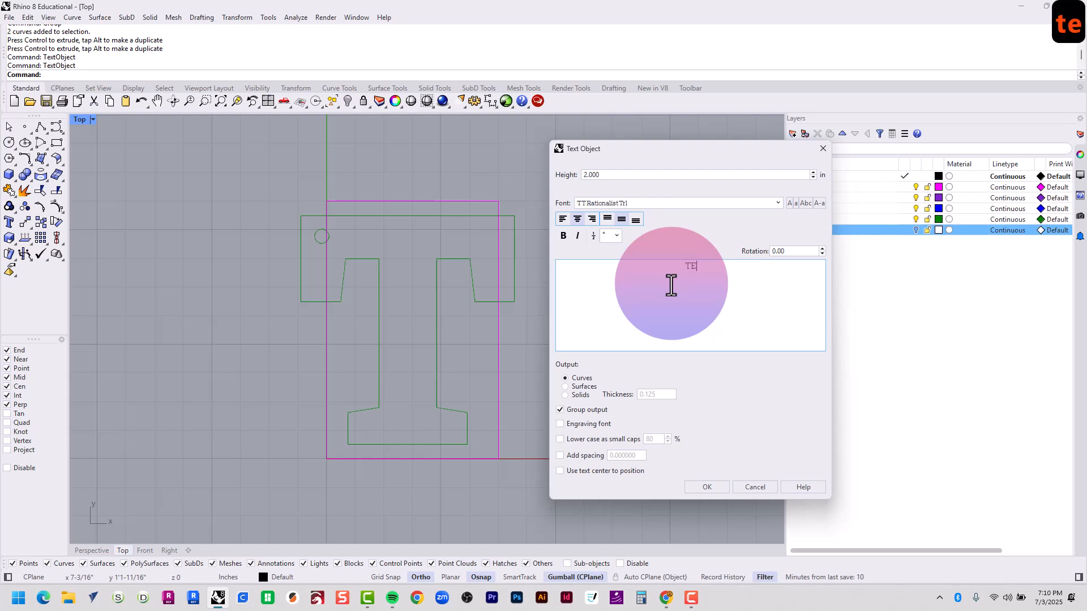
key("ctrl+a")
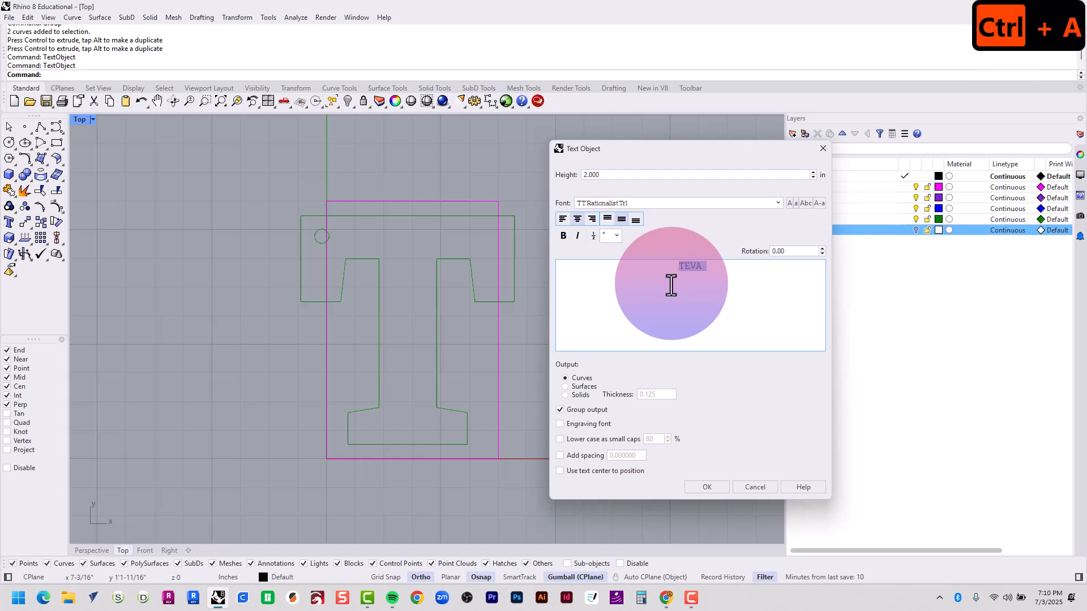
left_click(756, 205)
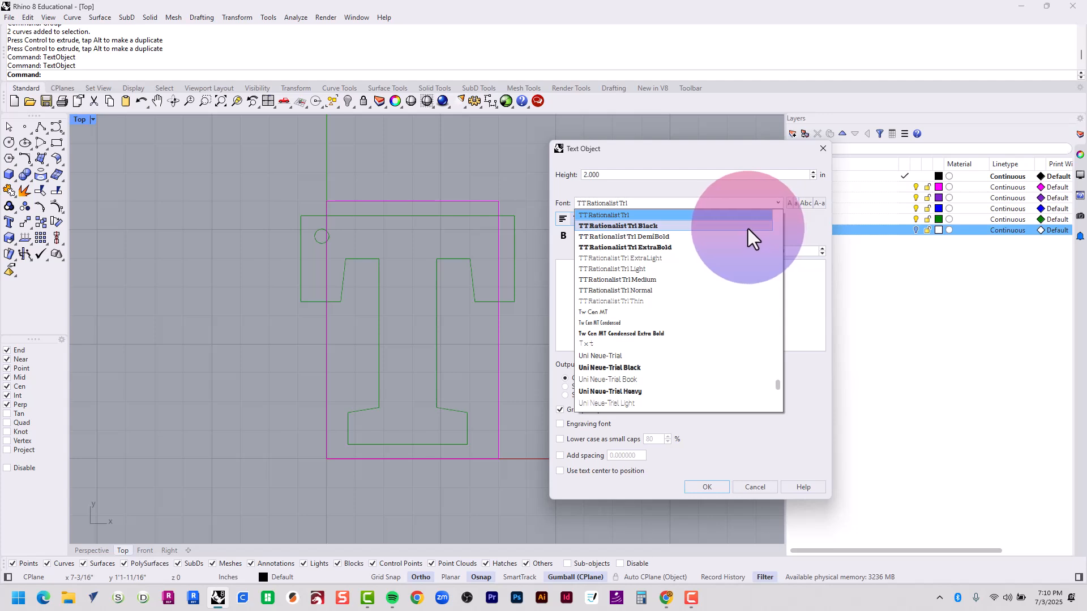
left_click(745, 226)
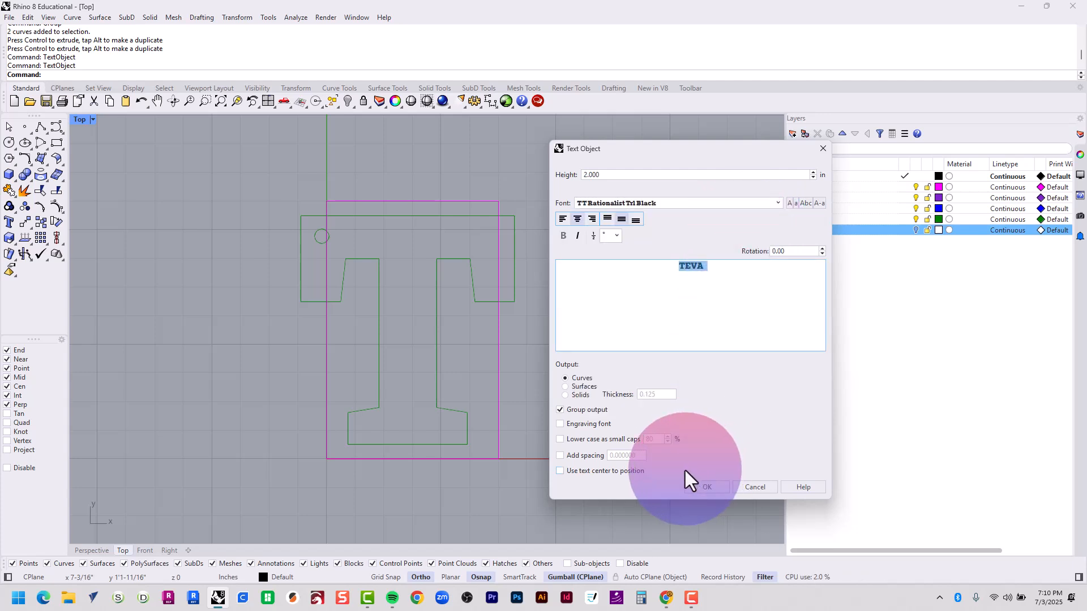
- Set the text height to .25 in and place the name's curves in the empty space to the right of the T
left_click_drag(618, 175, 554, 175)
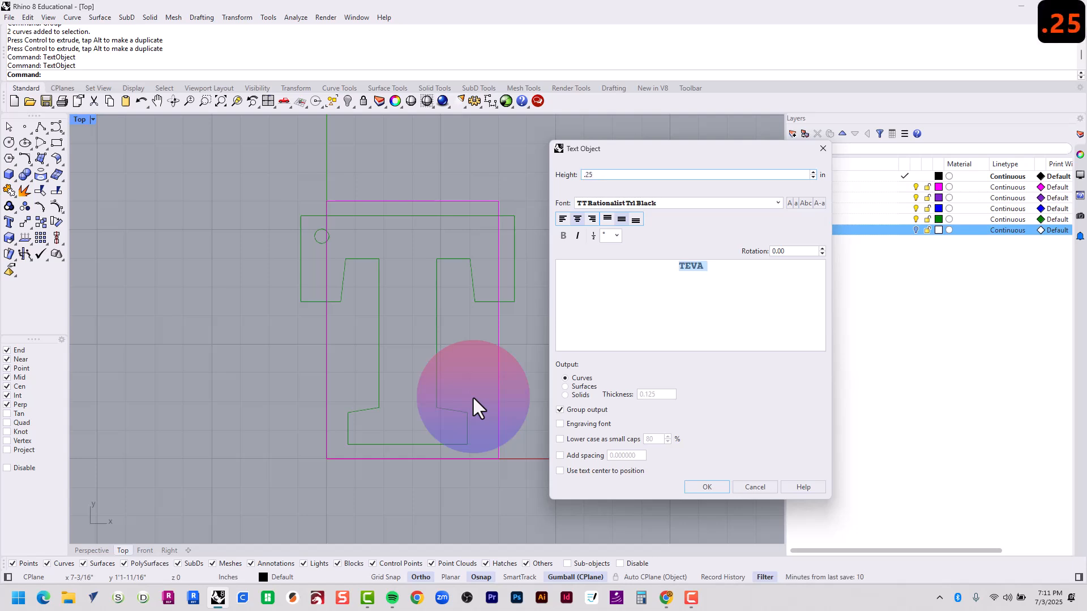
left_click(715, 486)
scroll(437, 333, "up", 6)
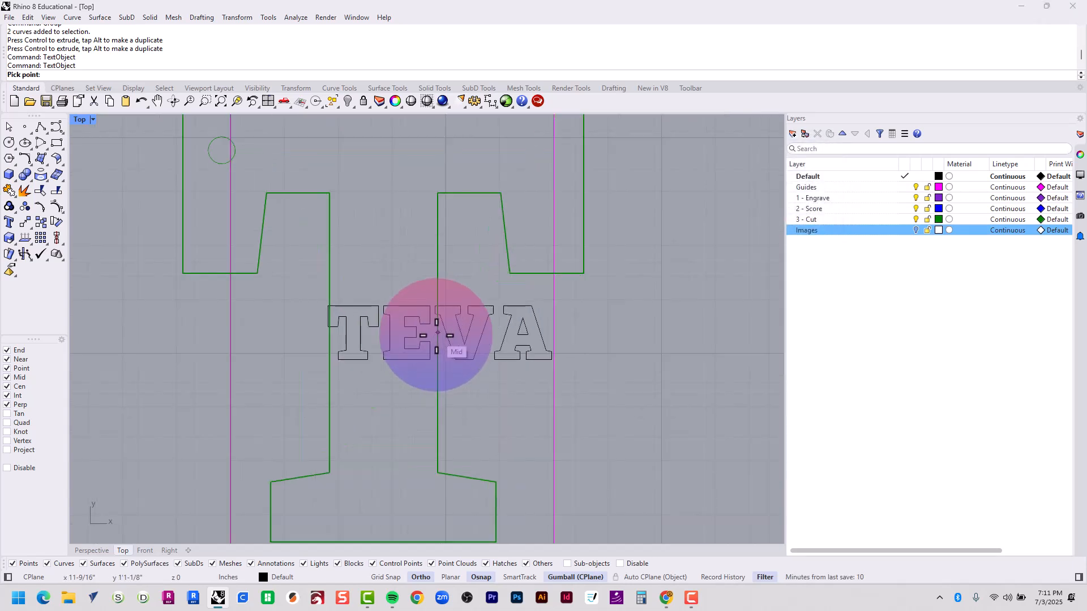
scroll(575, 330, "down", 6)
right_click_drag(575, 330, 431, 324)
scroll(634, 351, "up", 2)
left_click(669, 355)
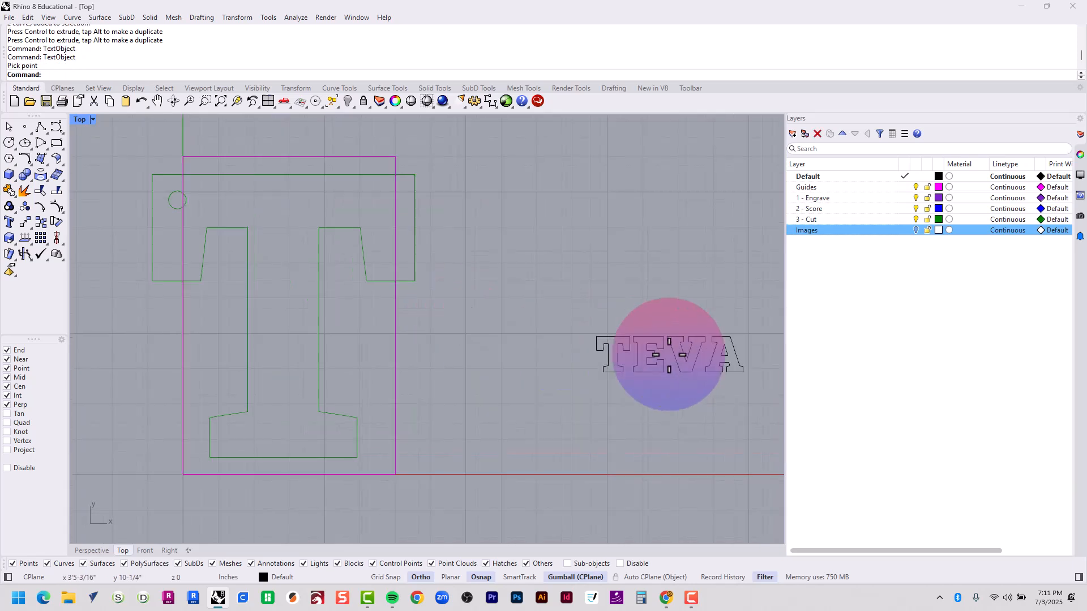
right_click_drag(684, 402, 640, 388)
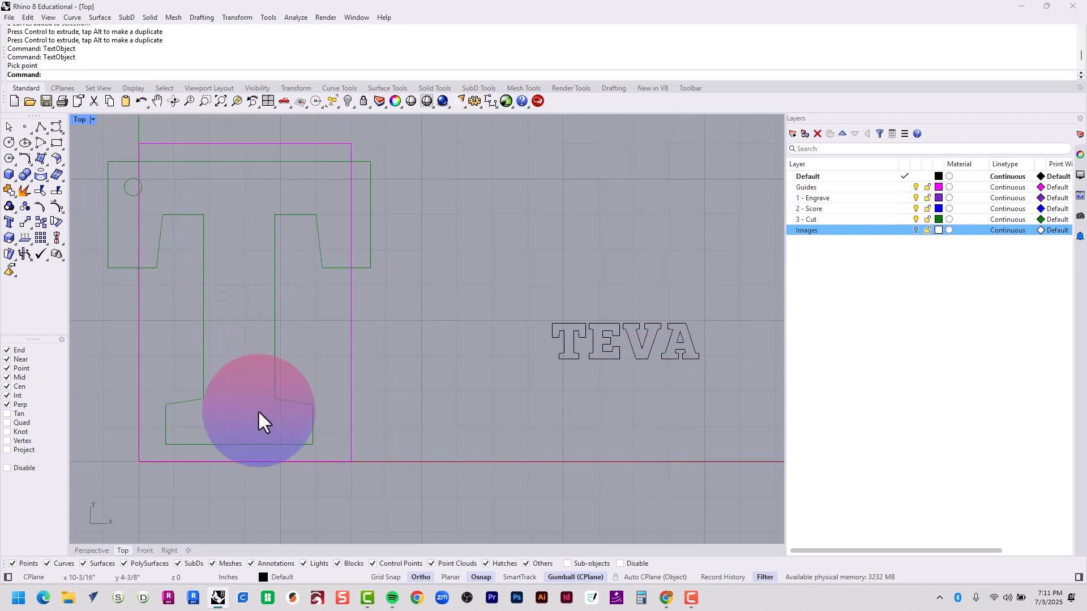
- Rotate the name 90 degrees counterclockwise so that it reads upward
left_click_drag(529, 404, 744, 271)
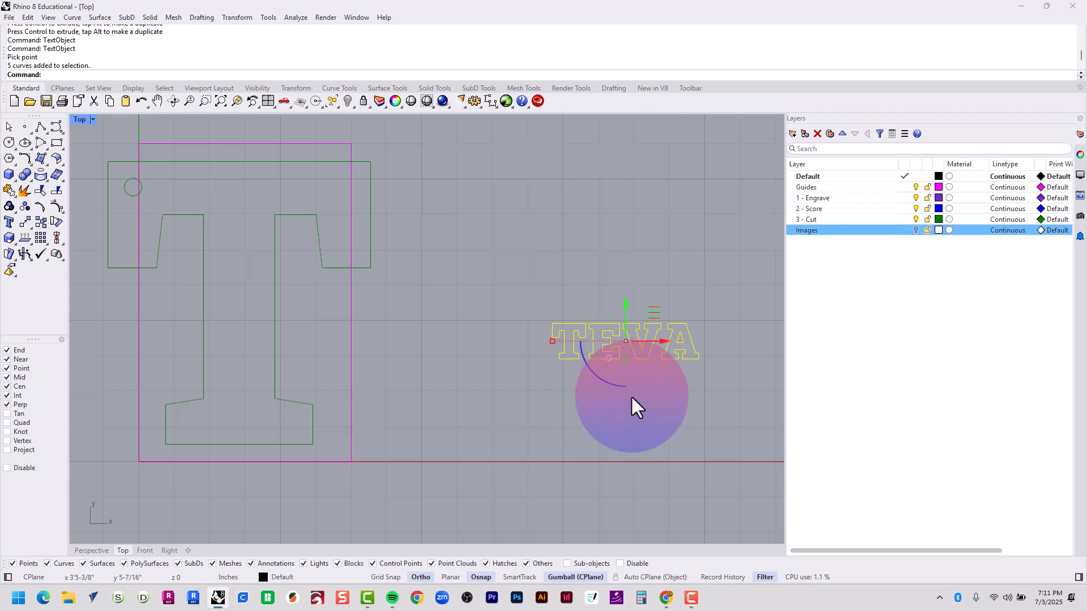
left_click(597, 374)
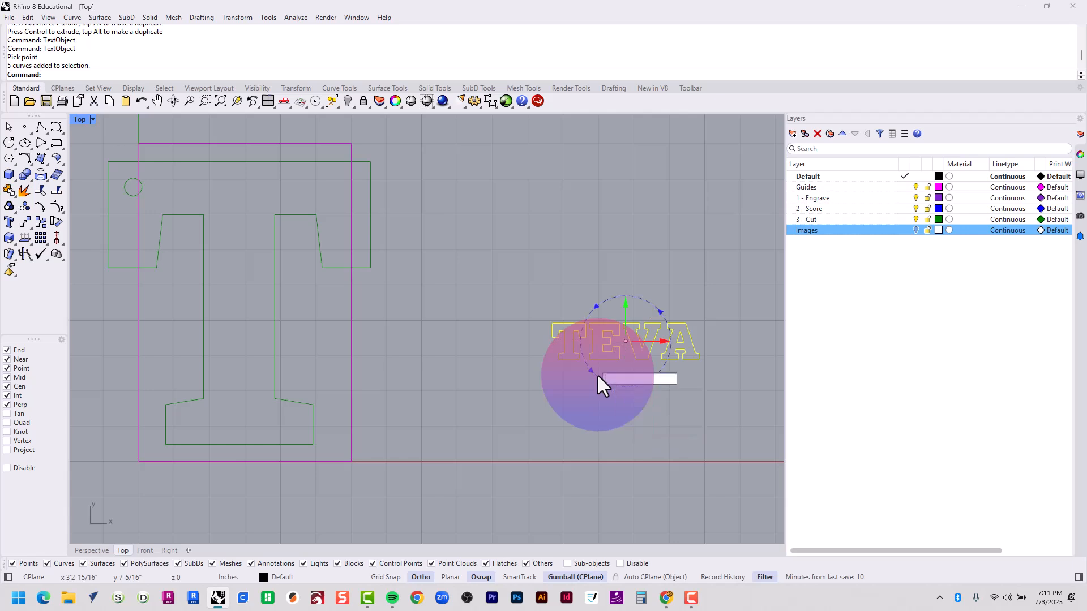
key("Return")
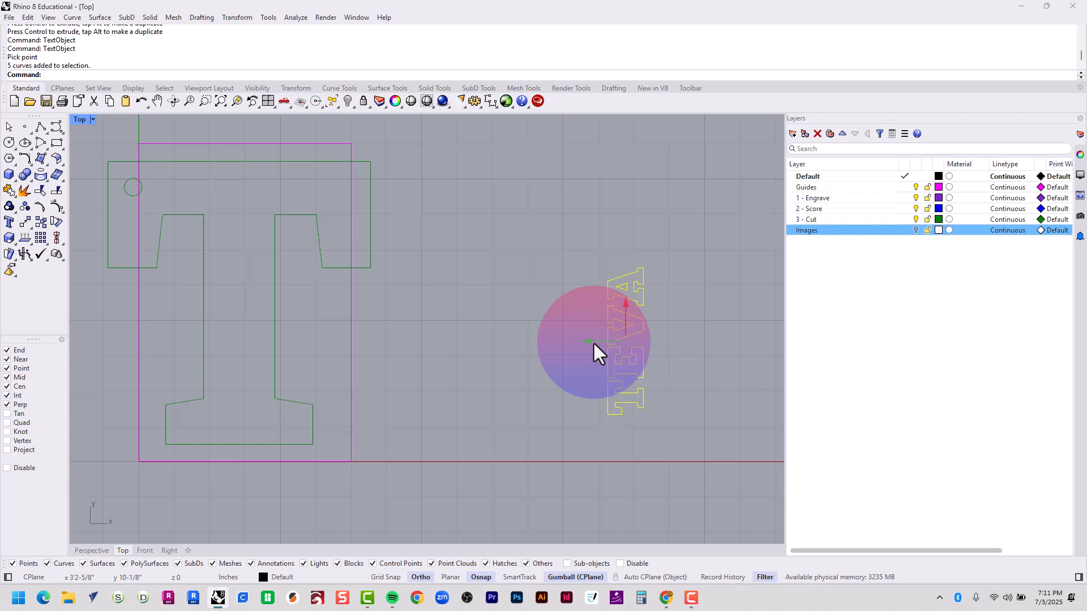
- Move the rotated name into the T's stem and shift it slightly up and to the right
left_click_drag(593, 341, 209, 347)
left_click(496, 321)
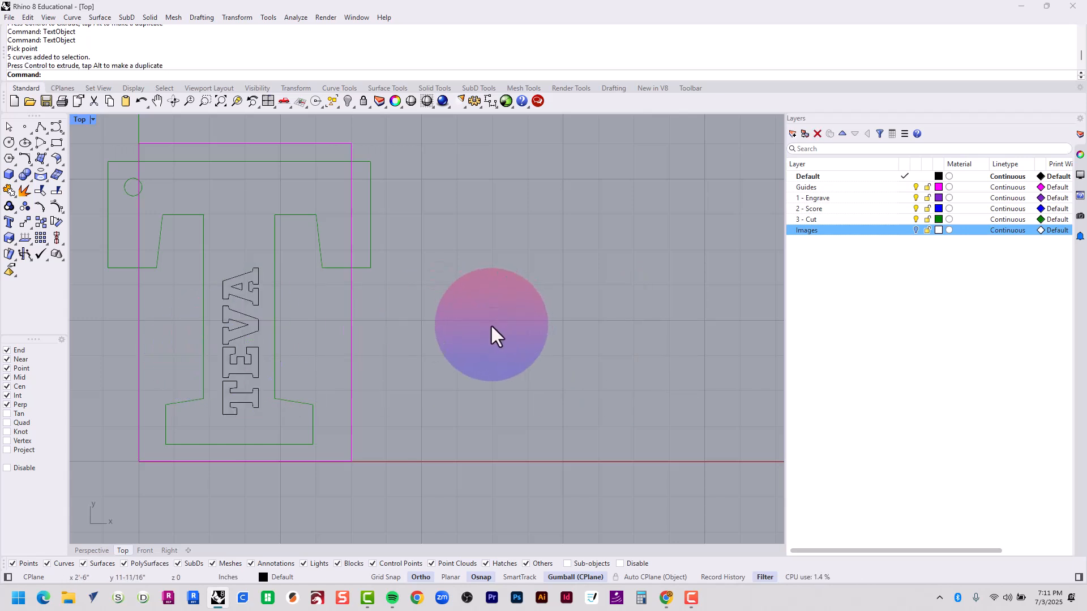
right_click_drag(436, 325, 580, 323)
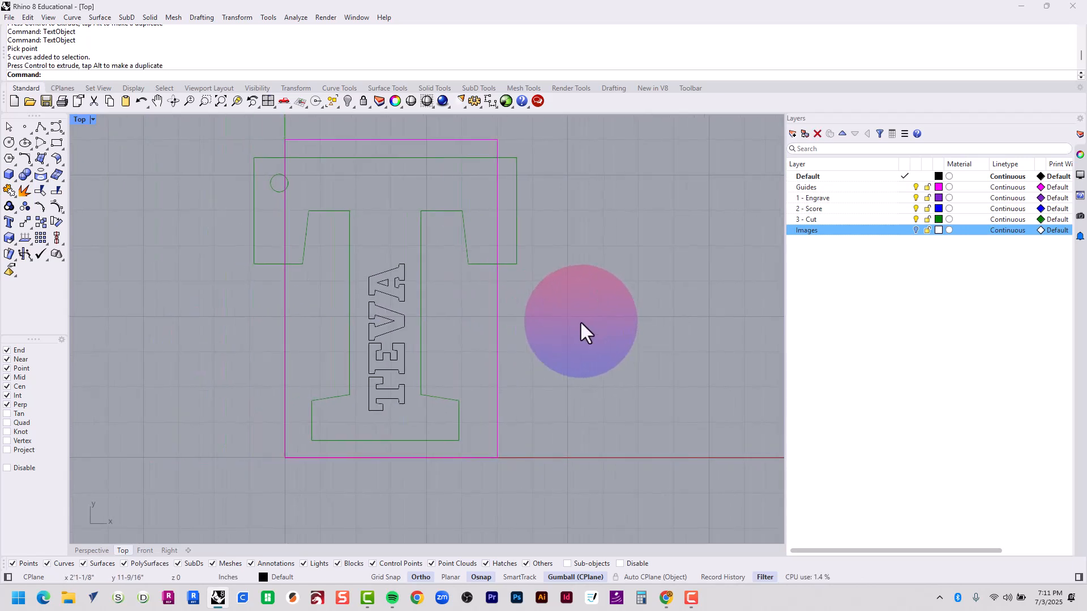
left_click(382, 277)
mouse_move(412, 309)
left_mouse_down()
mouse_move(411, 277)
mouse_move(419, 303)
left_mouse_up()
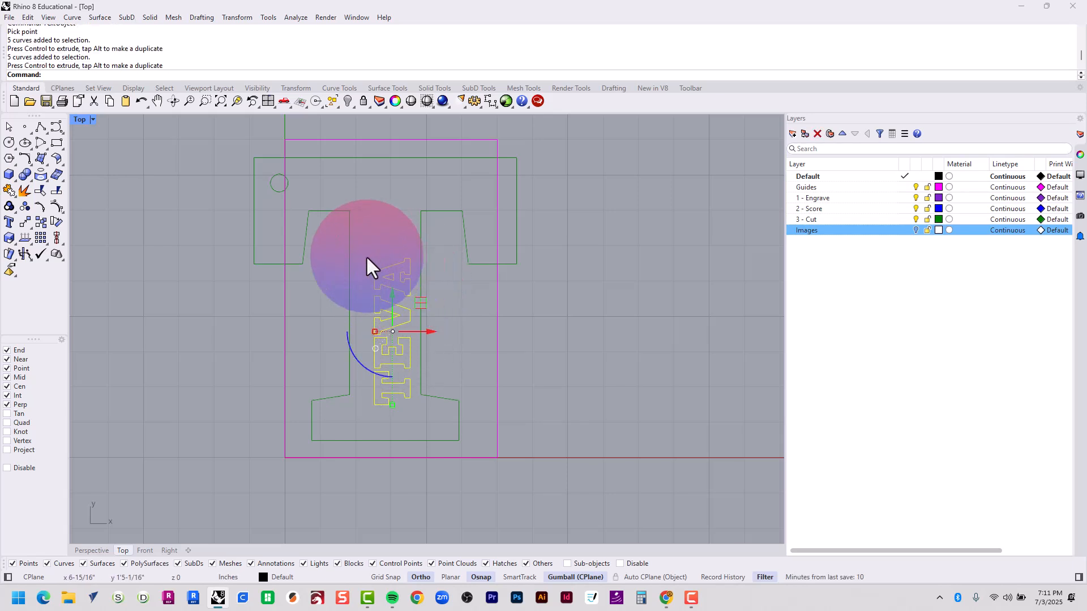
- Align the name and the grouped T on their vertical center with automatic alignment
left_click(350, 252, "shift")
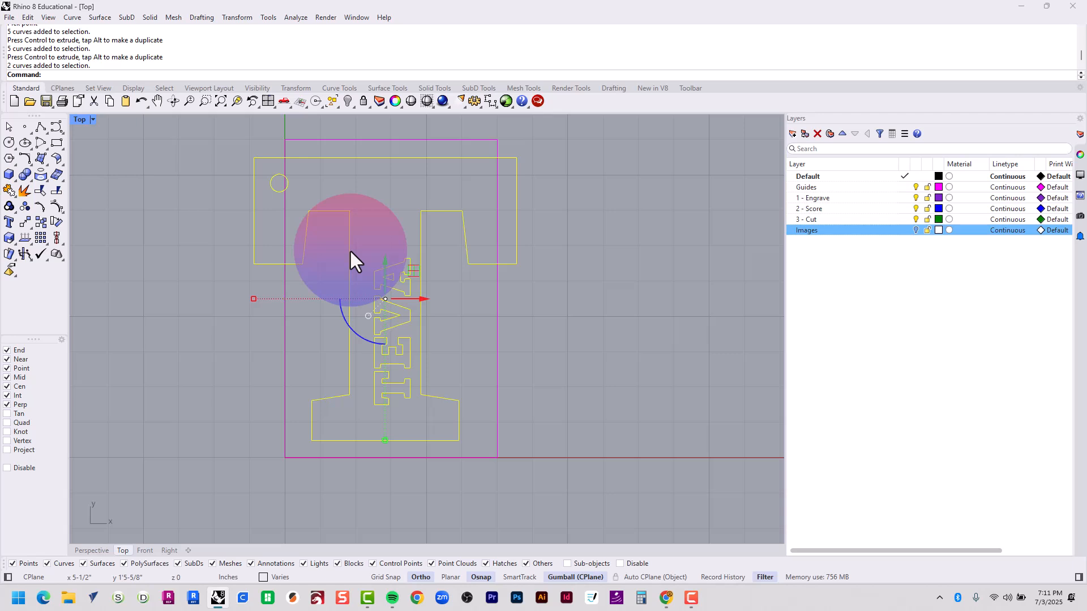
type("gn")
key("Return")
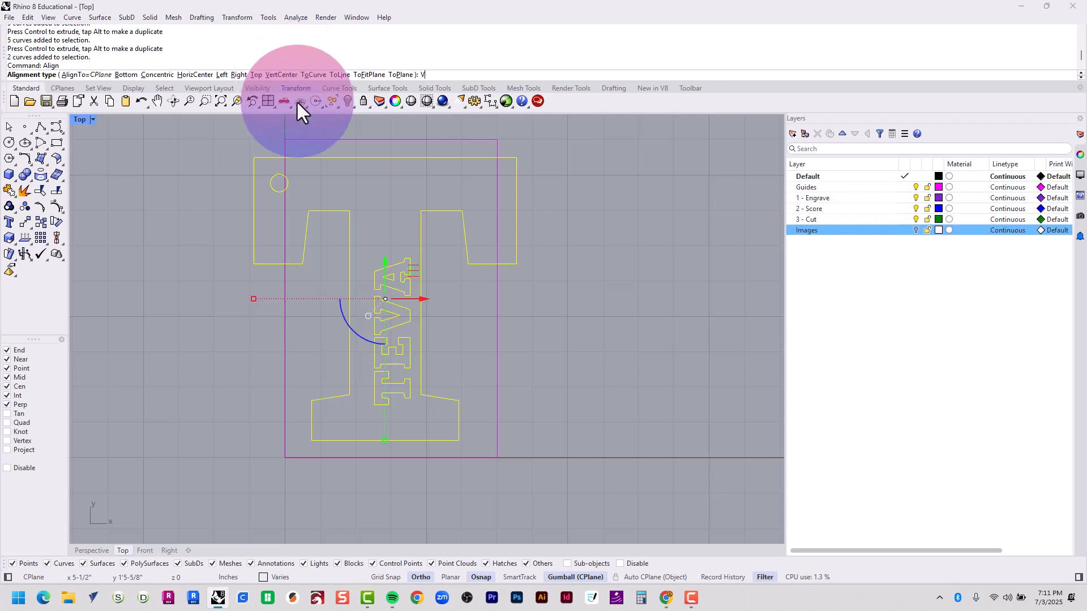
key("Return")
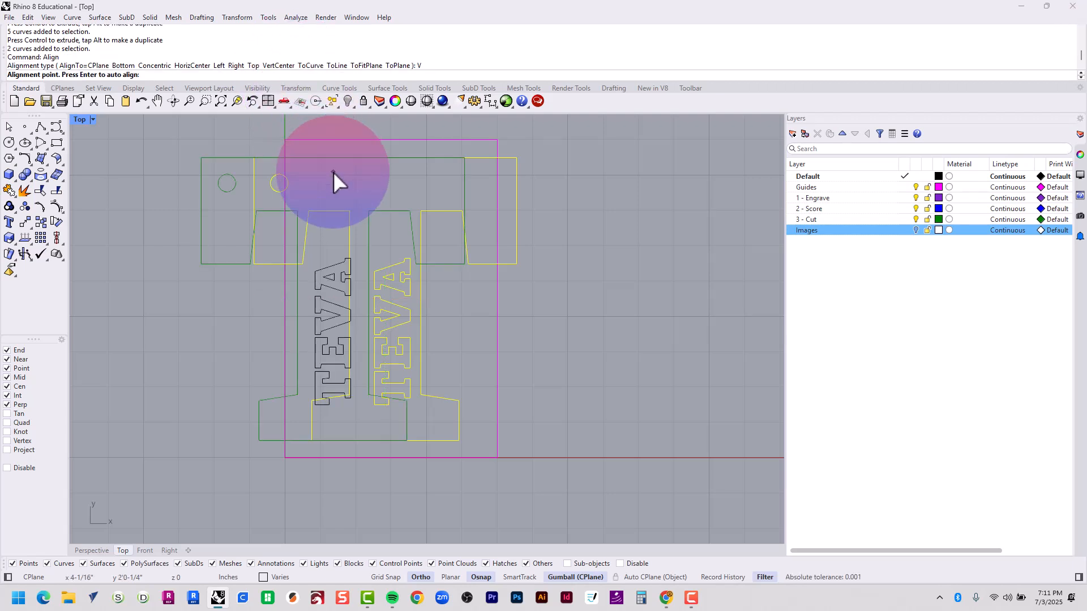
key("Return")
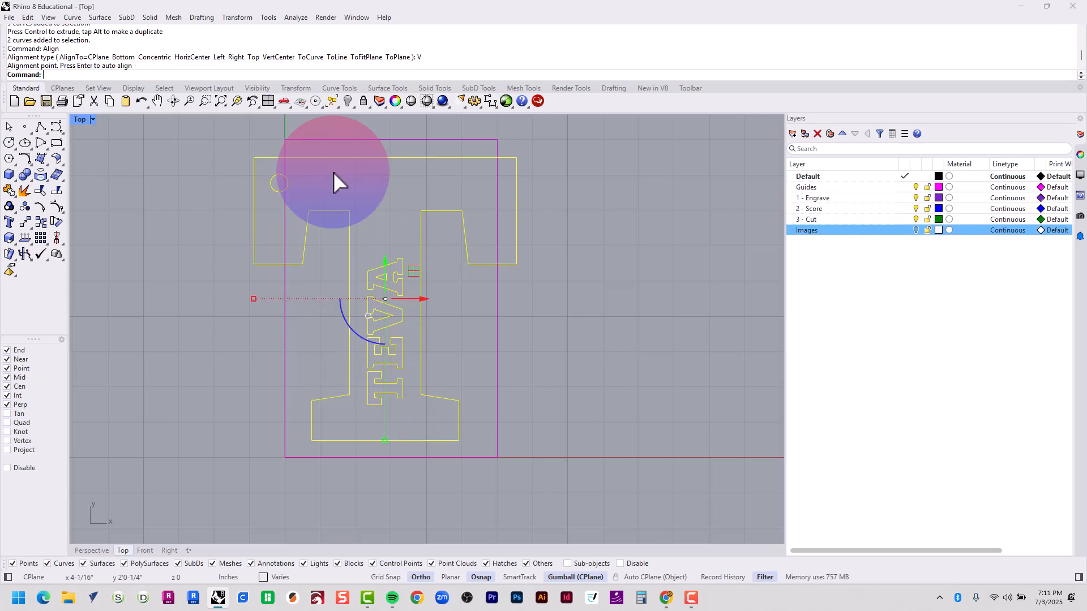
- Align the name and the grouped T on their horizontal center with automatic alignment and deselect them
type("and: Align")
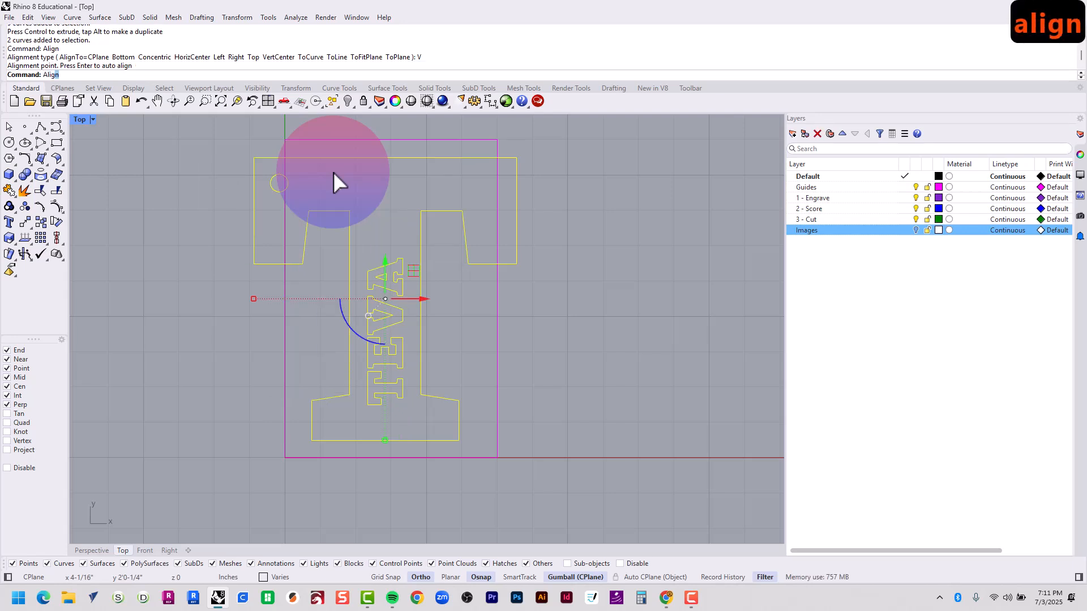
key("Return")
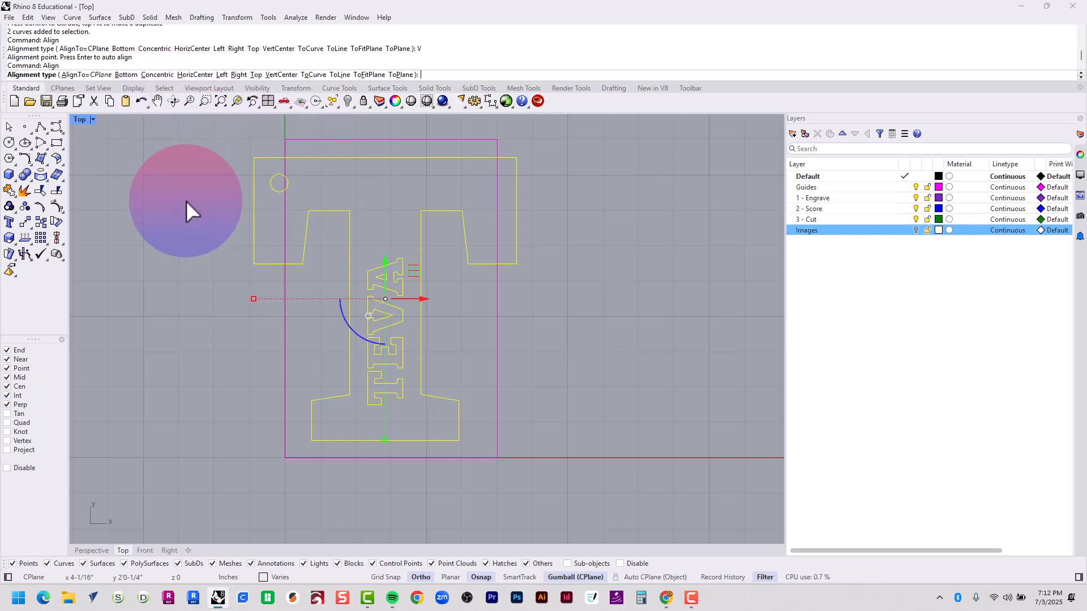
type("h")
key("Return")
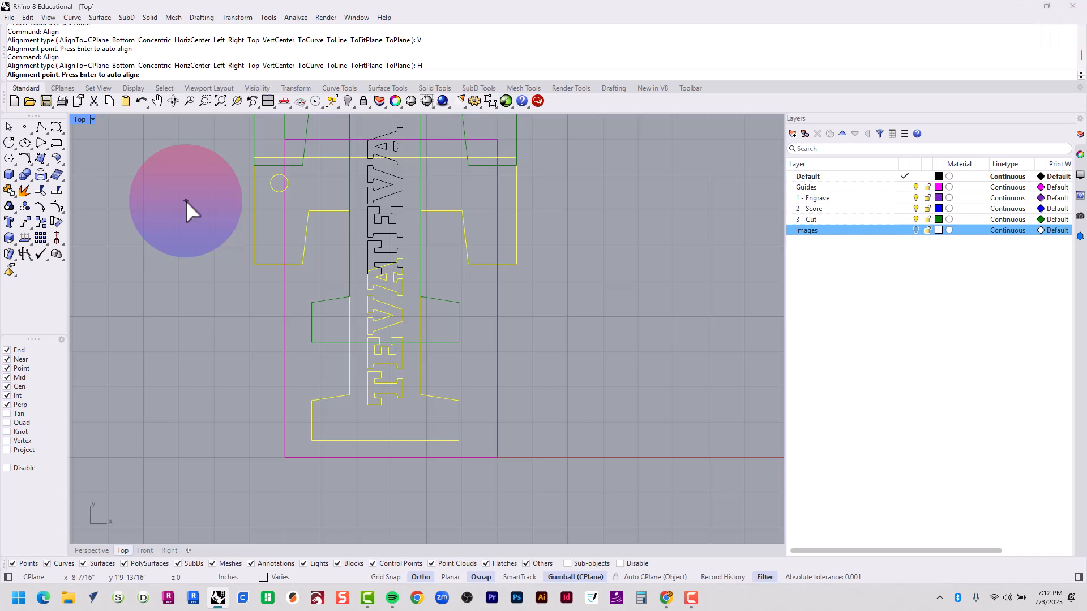
key("Return")
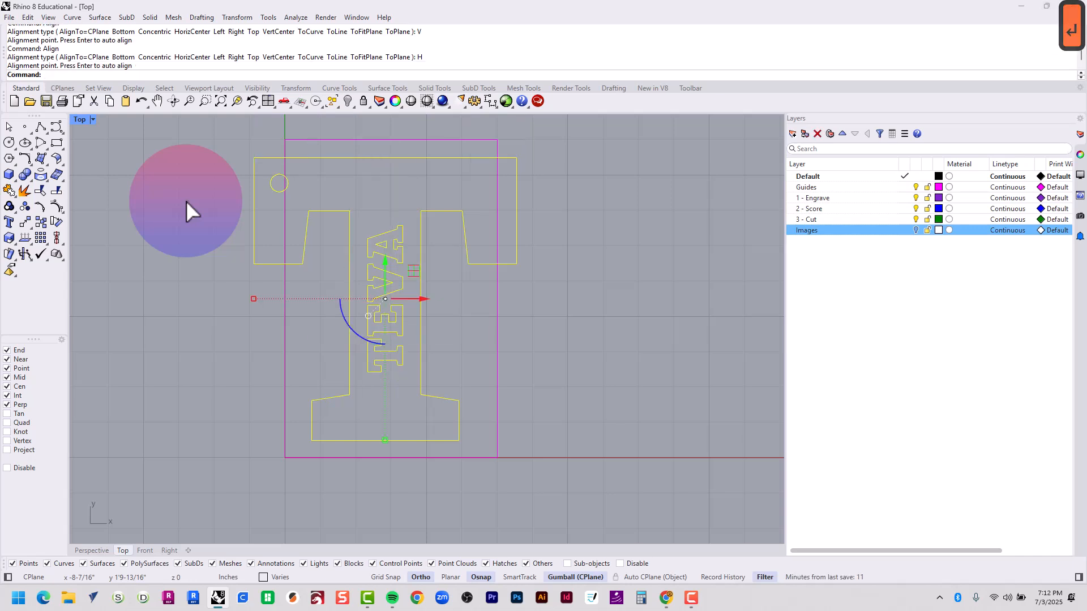
left_click(186, 200)
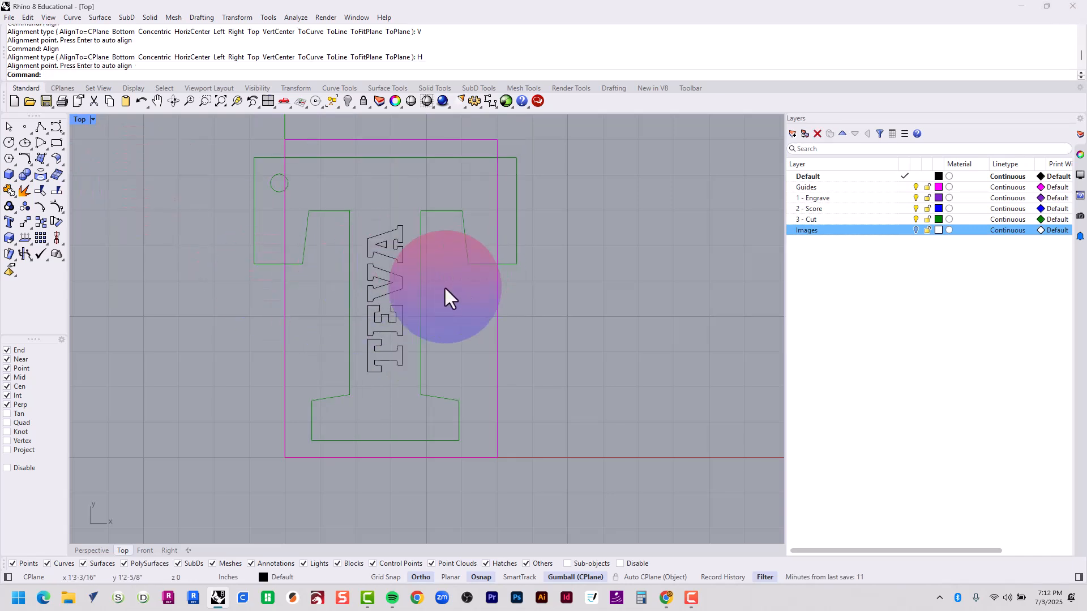
- Assign the name's curves to the 1 - Engrave layer and deselect them
left_click(400, 262)
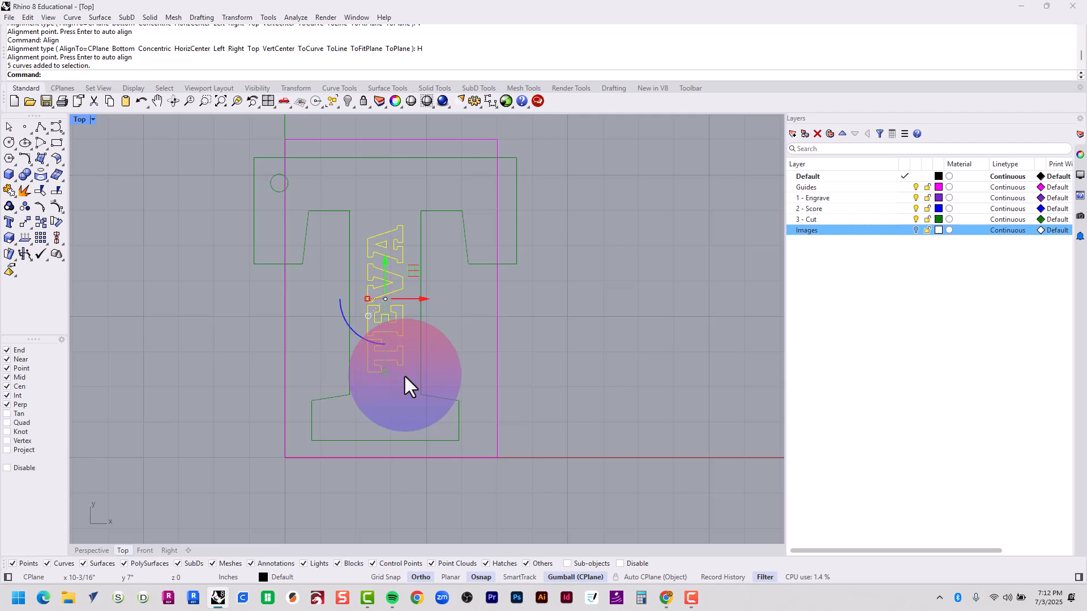
right_click(825, 198)
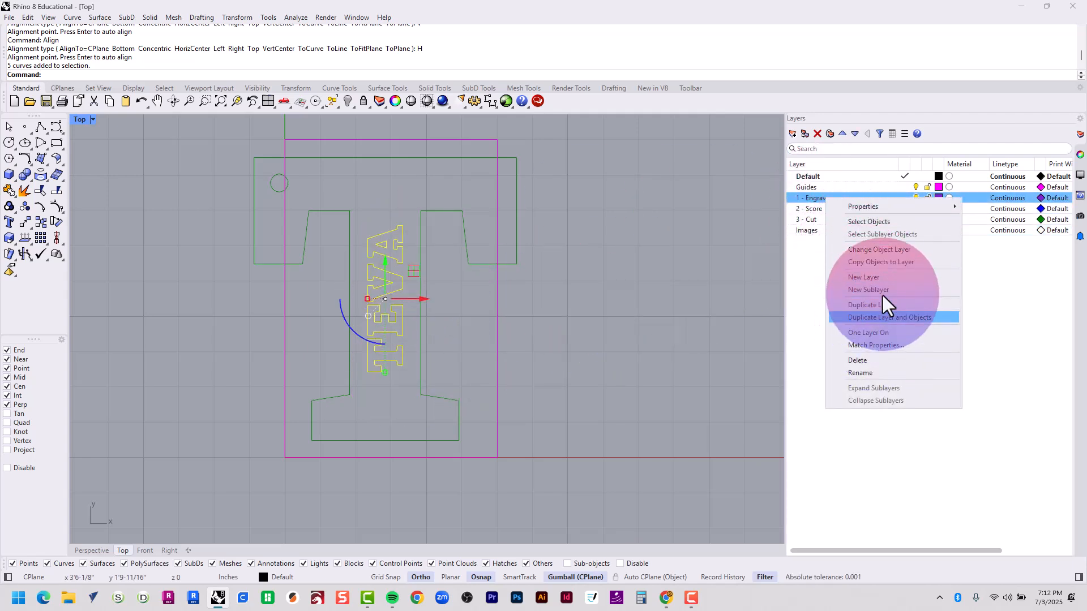
left_click(882, 250)
left_click(728, 270)
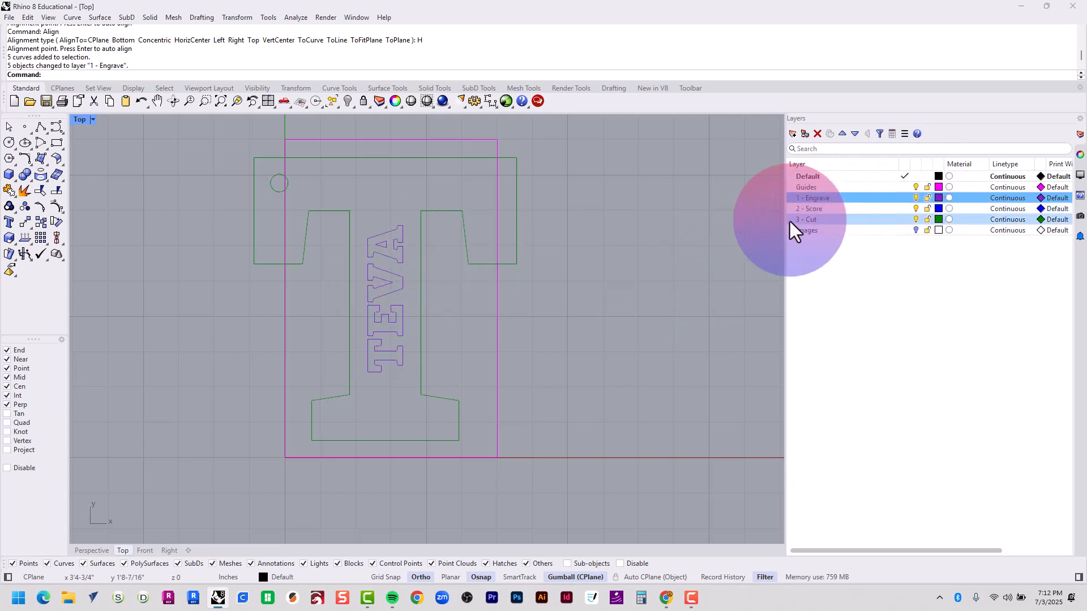
- Rename the 1 - Engrave layer as 1 - Fill
double_click(822, 200)
type("fi")
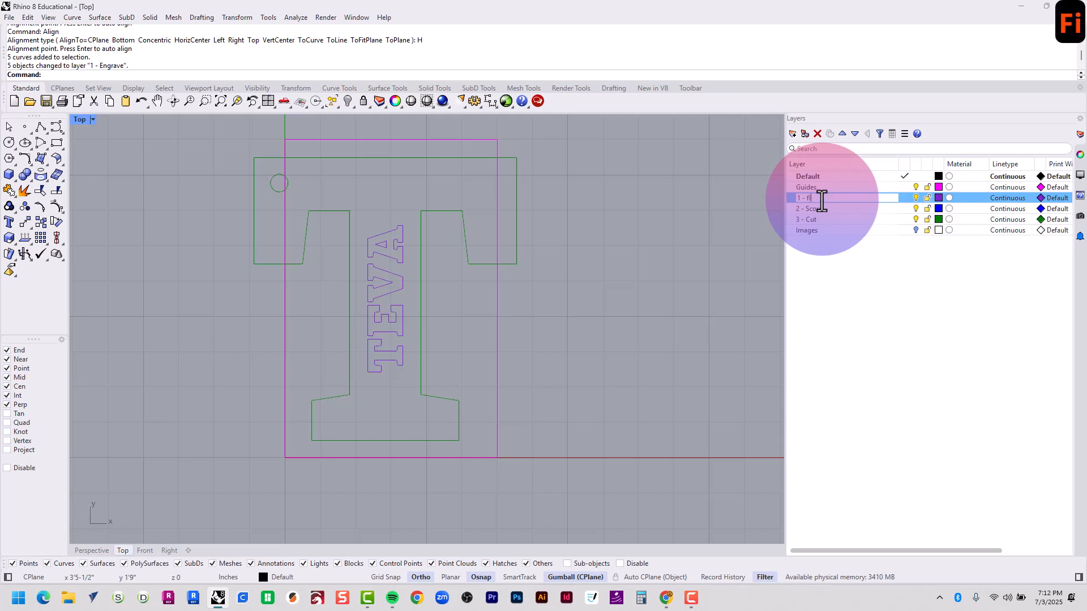
type("ll")
key("Caps_Lock")
key("BackSpace")
key("BackSpace")
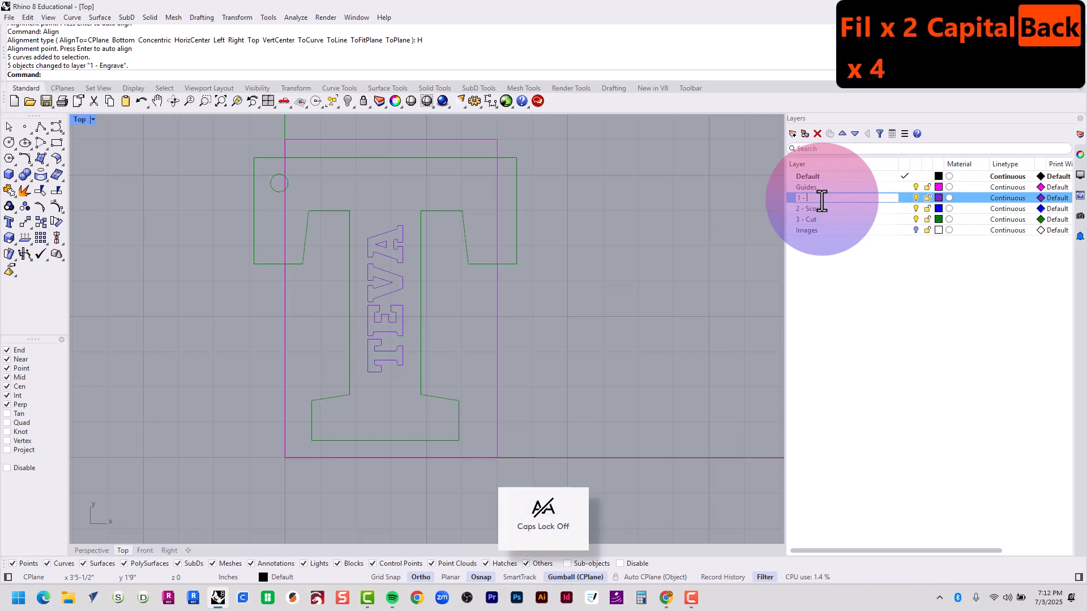
type("Fill")
key("Return")
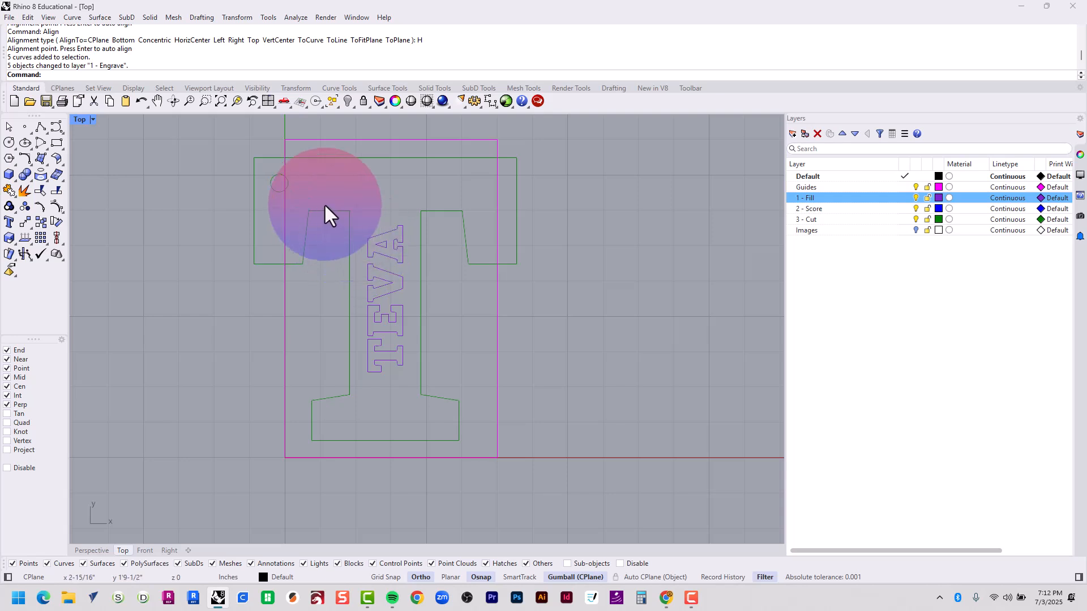
- Inspect the name on the T, show the Images layer and compare it with the engraved reference keychains
scroll(344, 233, "up", 4)
scroll(369, 276, "down", 4)
right_click_drag(388, 277, 372, 286)
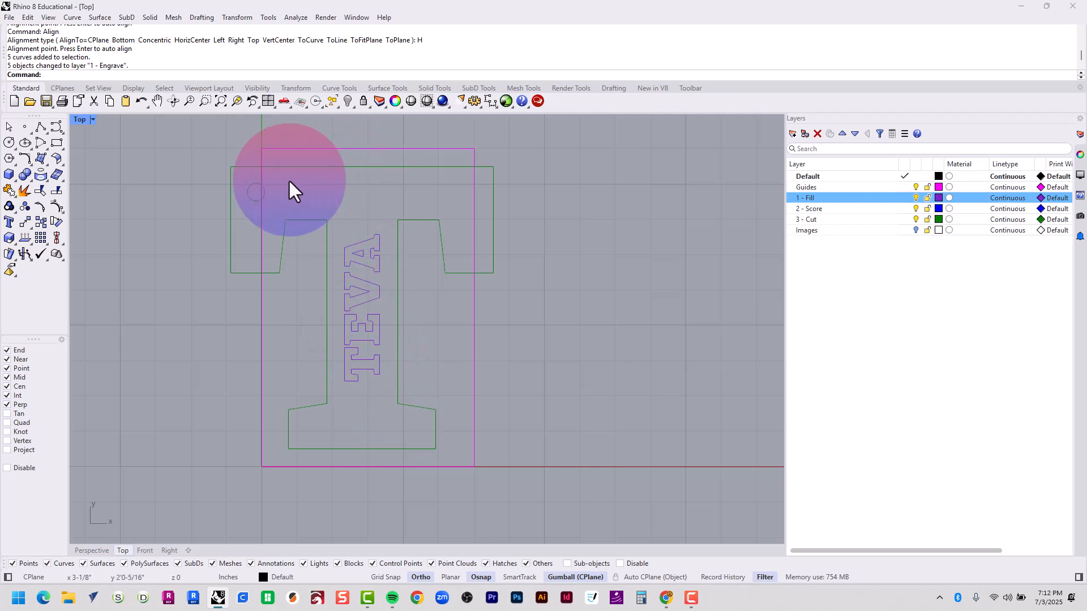
left_click(378, 369)
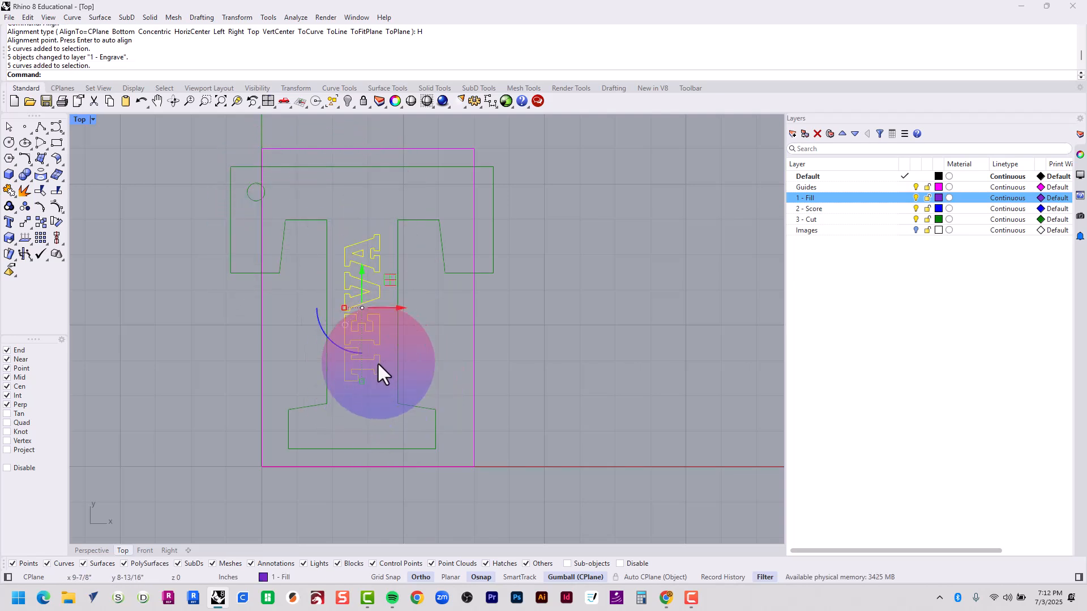
left_click(553, 343)
scroll(552, 343, "down", 5)
left_click(915, 229)
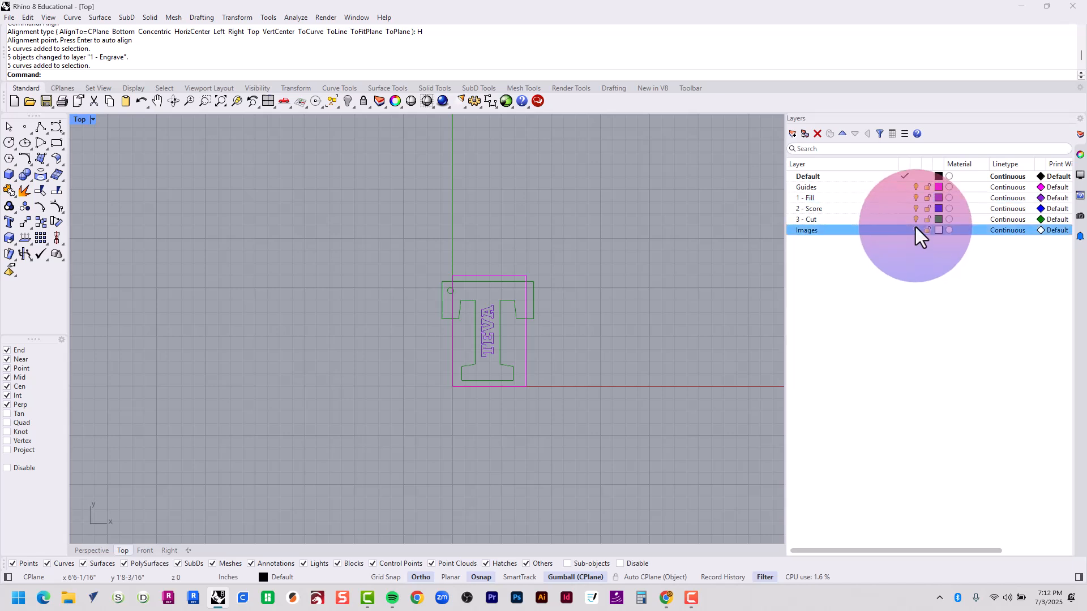
right_click_drag(319, 292, 565, 229)
right_click_drag(464, 306, 390, 311)
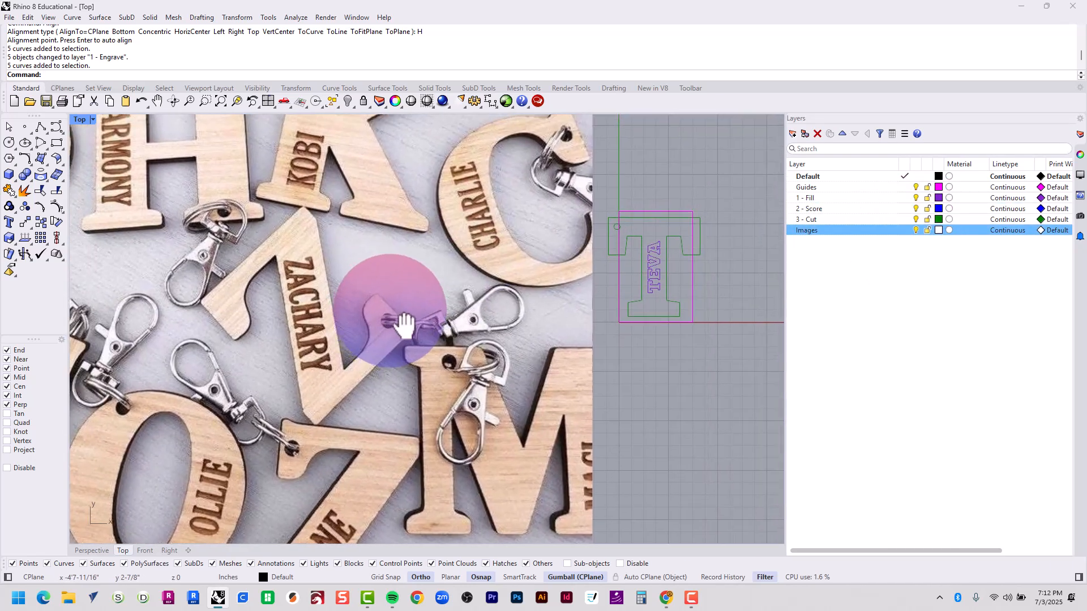
- Delete the reference photo of the engraved letter keychains beside the T design
scroll(389, 310, "down", 3)
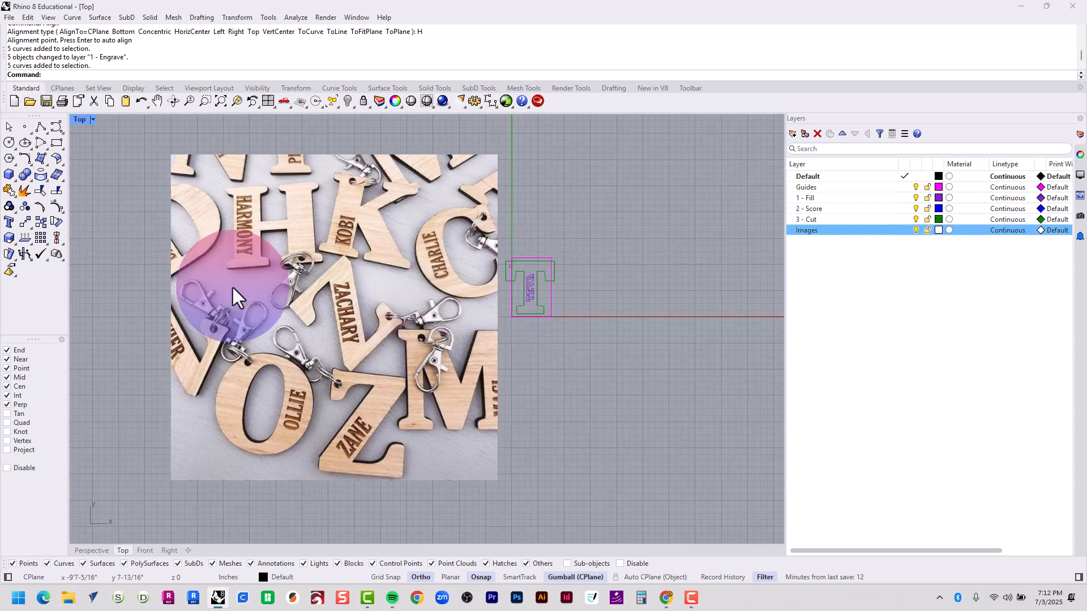
left_click(422, 286)
key("Delete")
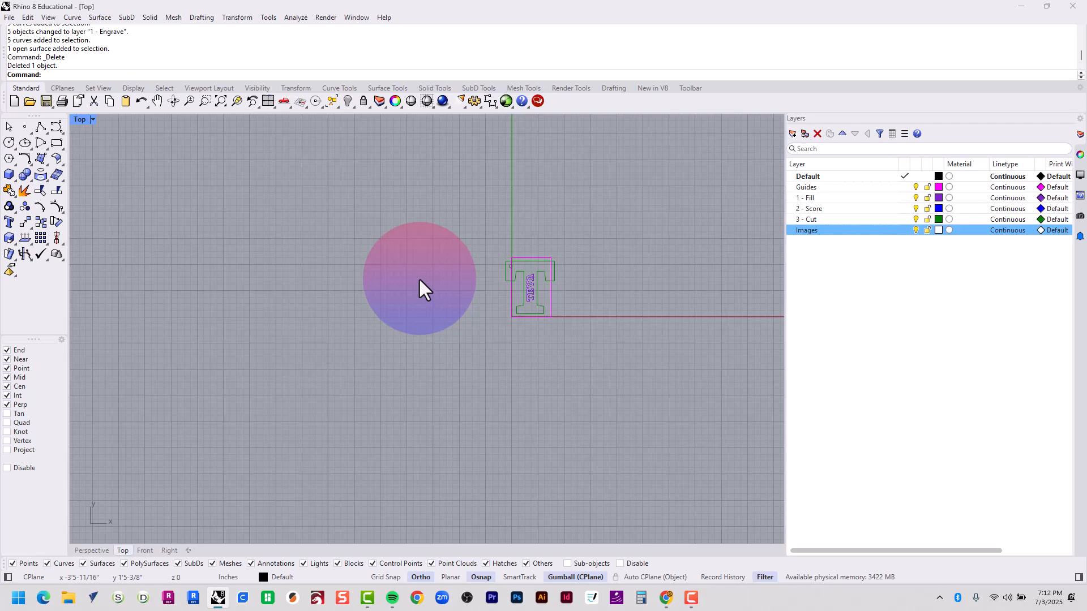
- Switch to Chrome, return to the A170 - KEYCHAINS board on Pinterest and open the pin with the car-logo keychains
key("alt+Tab")
left_click(224, 369)
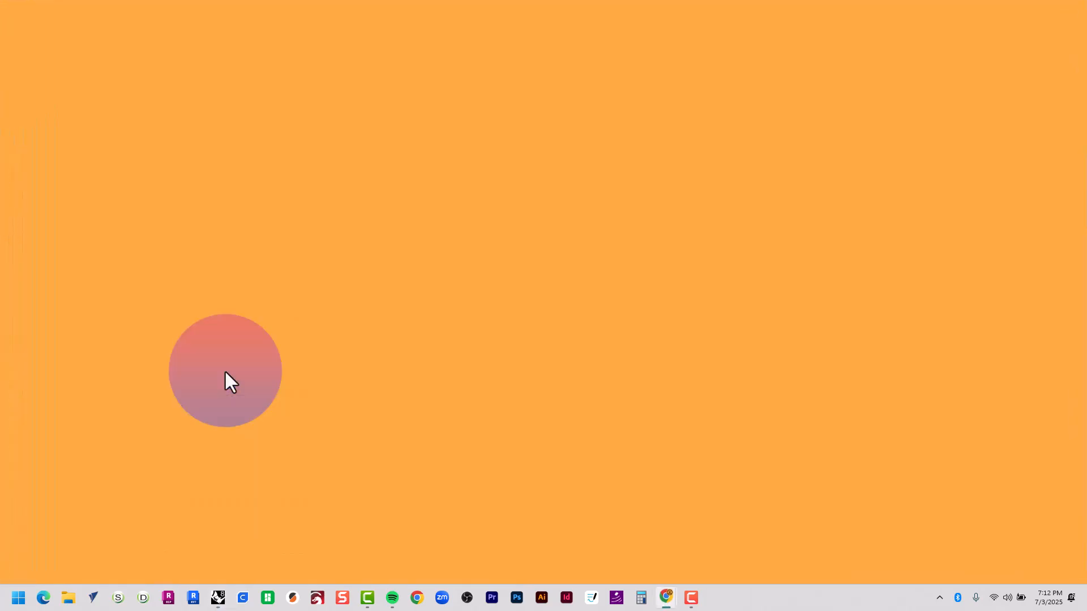
left_click(783, 11)
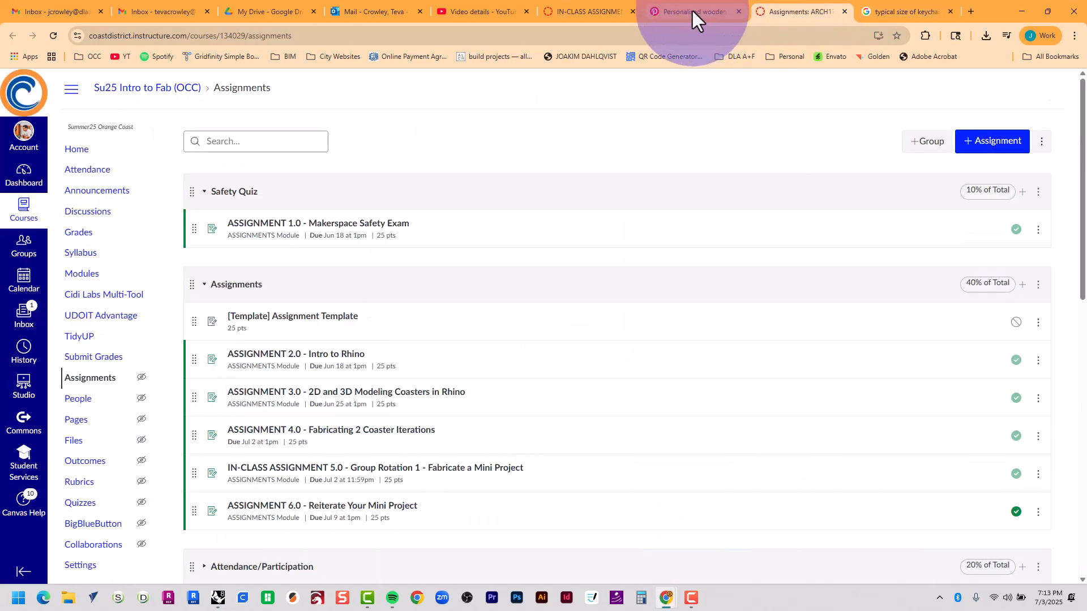
left_click(692, 11)
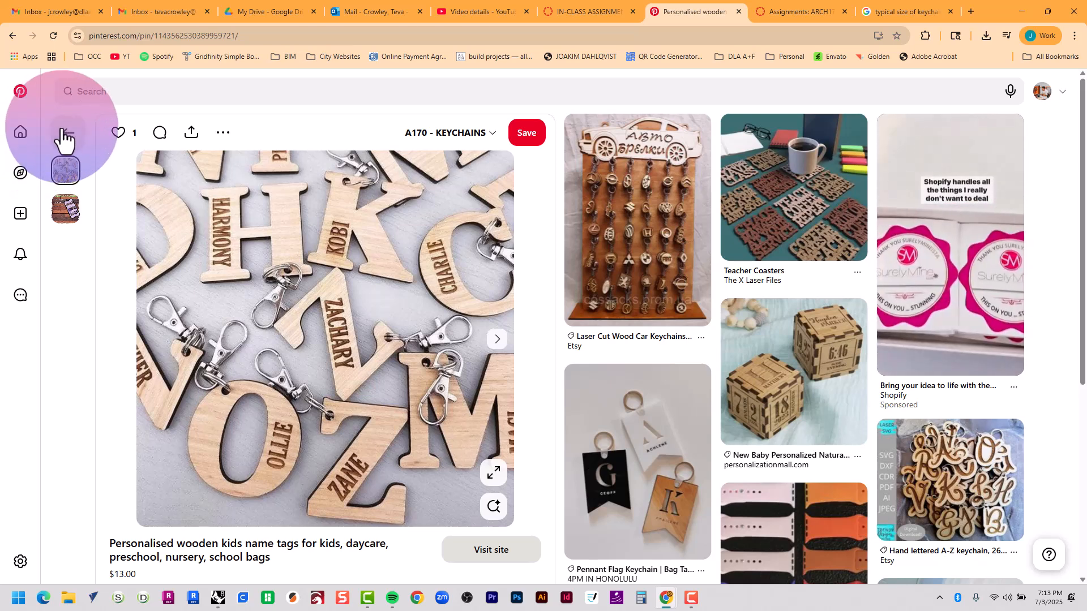
left_click(66, 134)
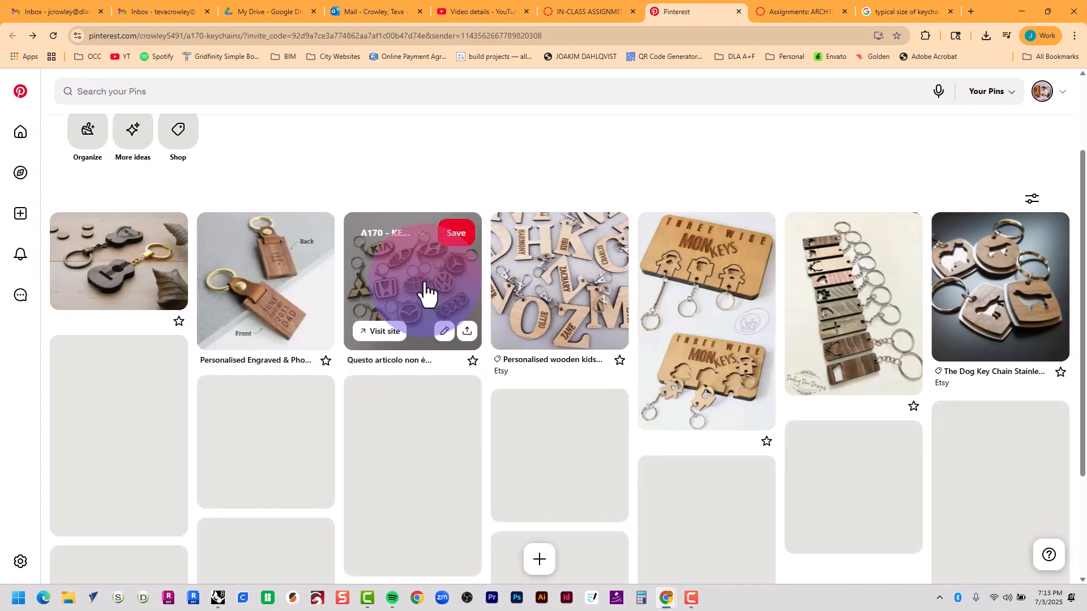
left_click(424, 291)
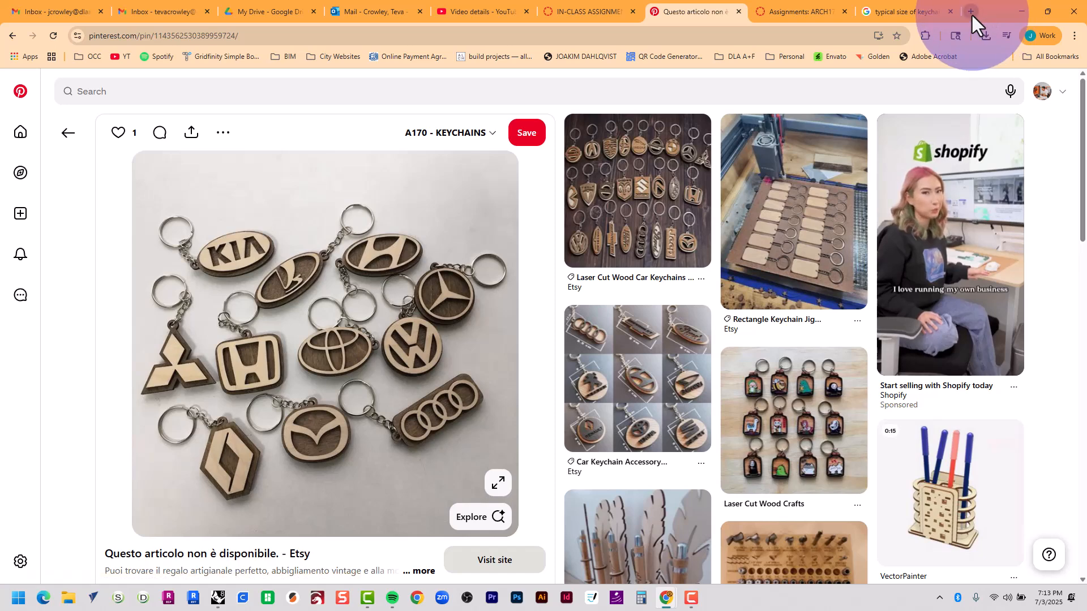
- Open thenounproject.com in a new browser tab
left_click(971, 11)
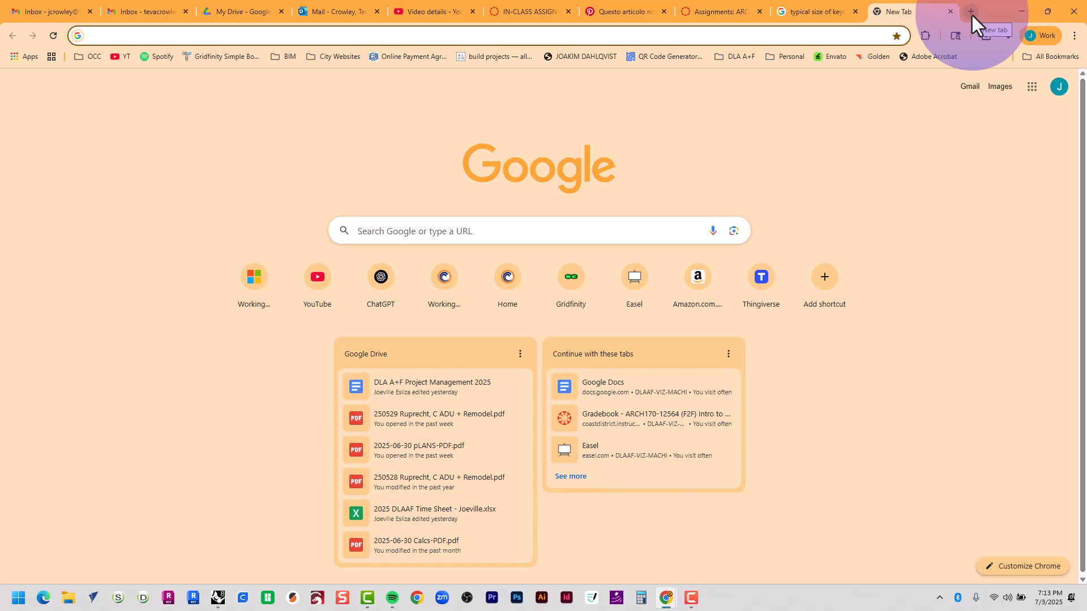
type("thenounproject.com")
key("Return")
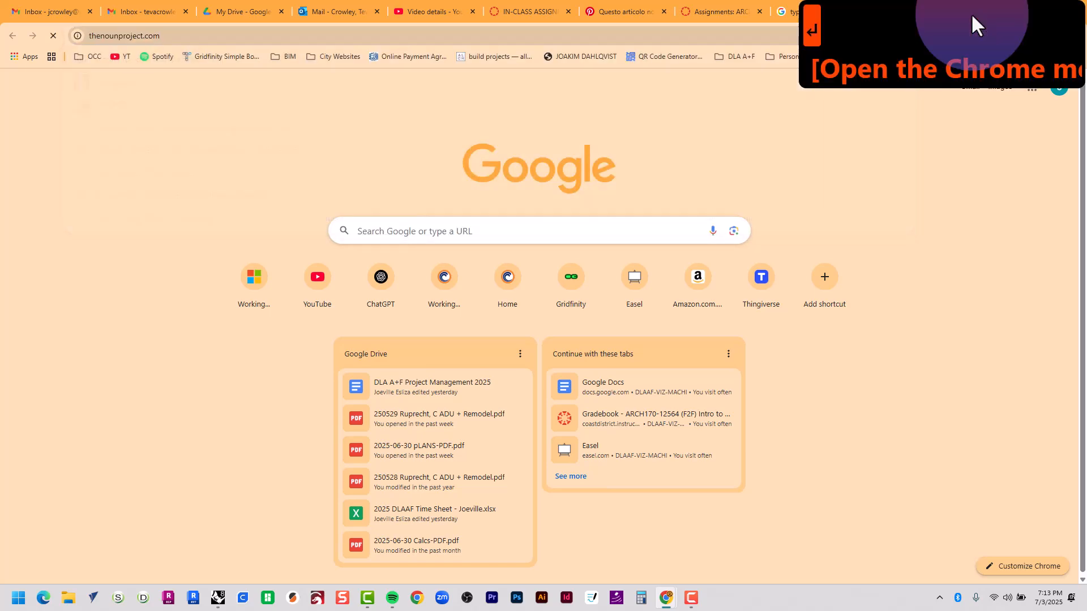
- Examine the icon and photo collections featured on the Noun Project home page
scroll(901, 203, "down", 3)
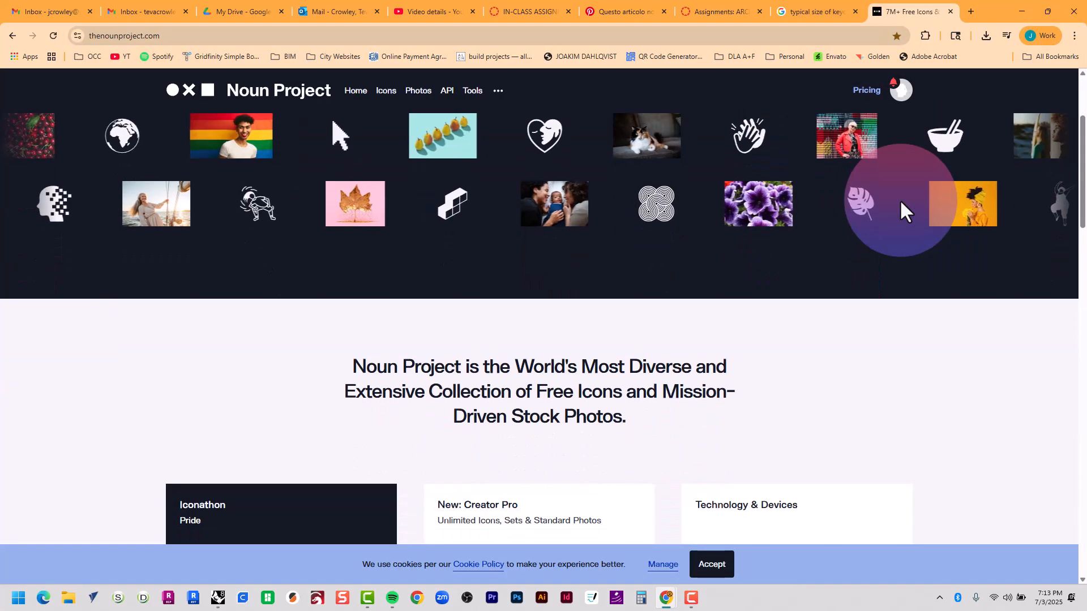
scroll(900, 202, "down", 7)
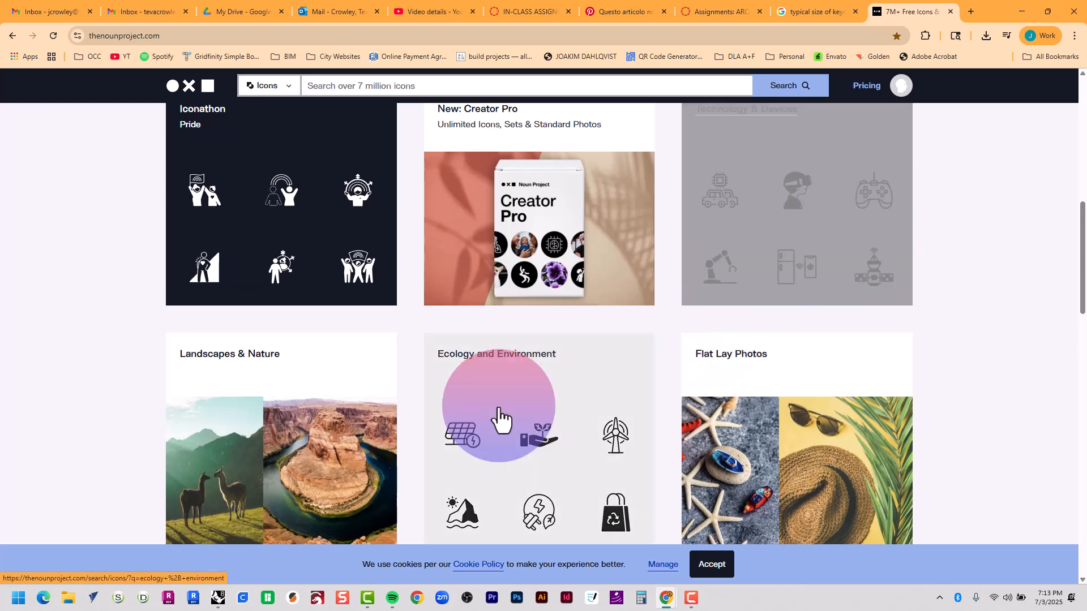
scroll(443, 419, "down", 5)
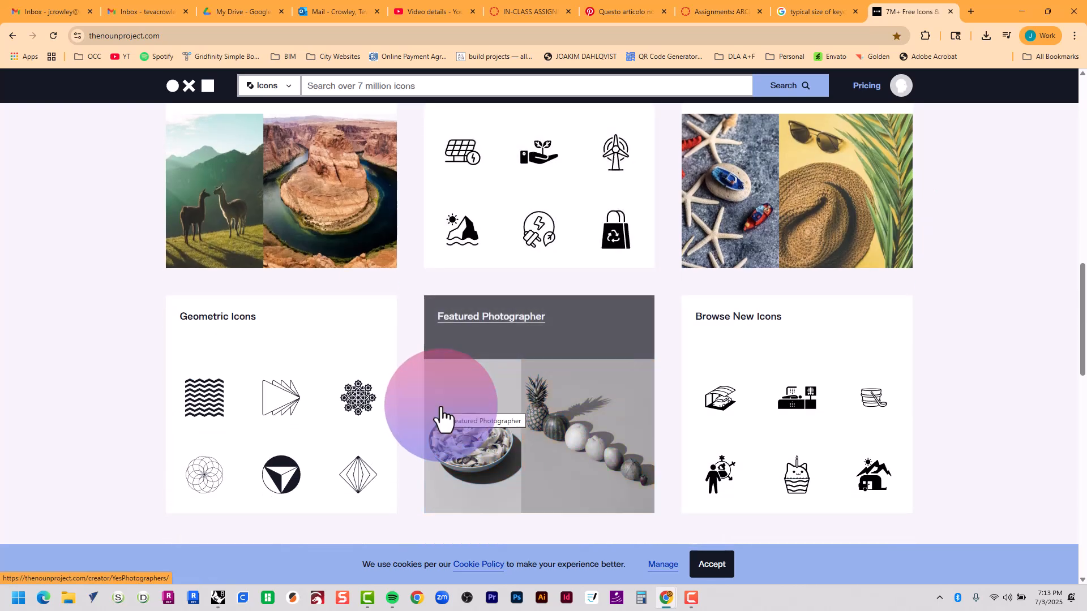
scroll(490, 401, "down", 7)
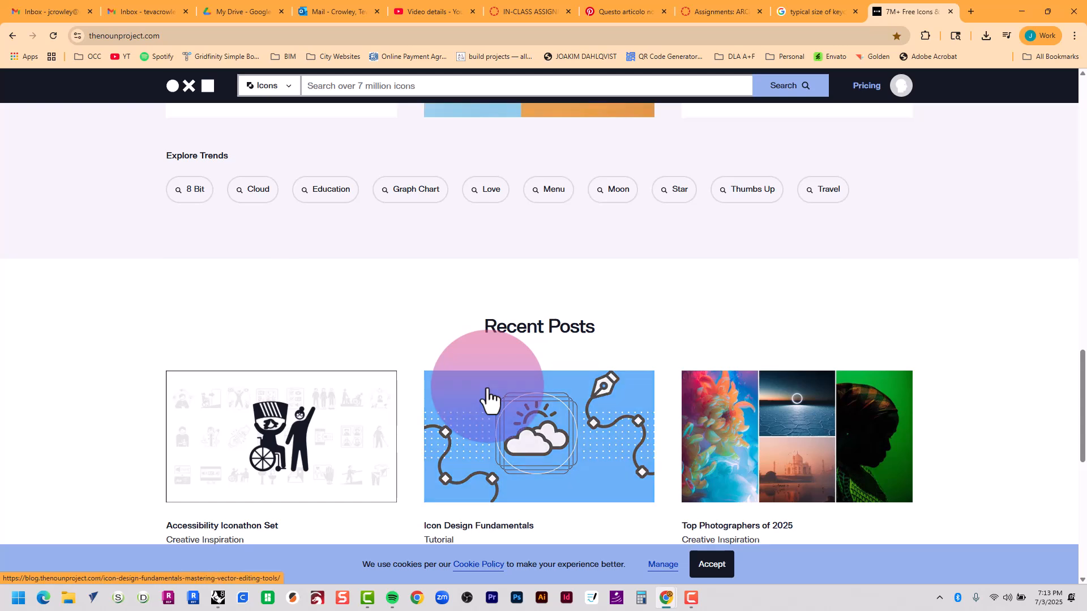
scroll(487, 399, "up", 10)
scroll(487, 392, "down", 3)
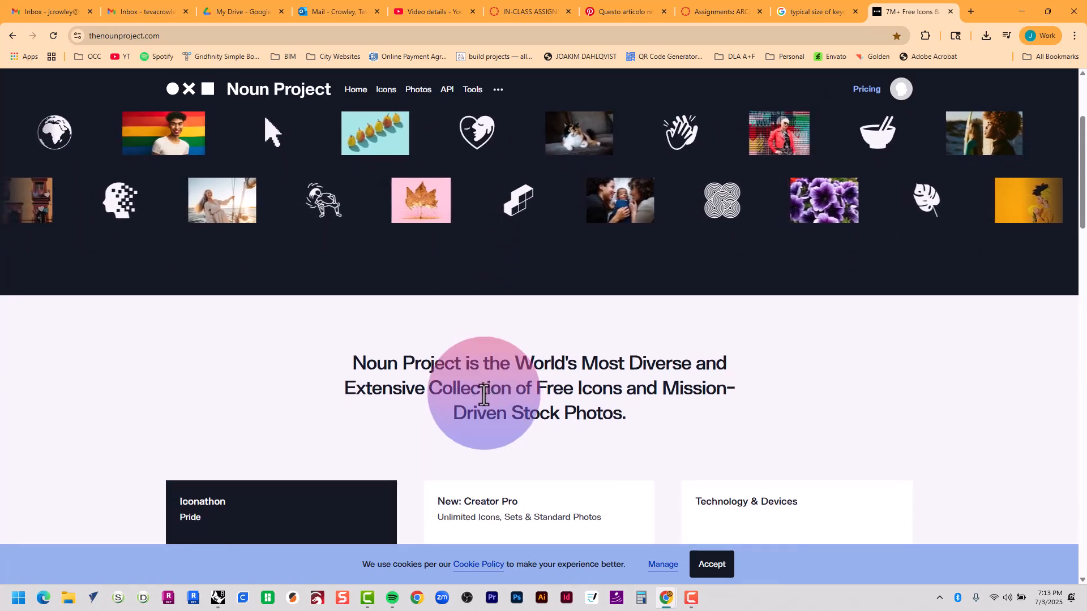
scroll(483, 395, "down", 3)
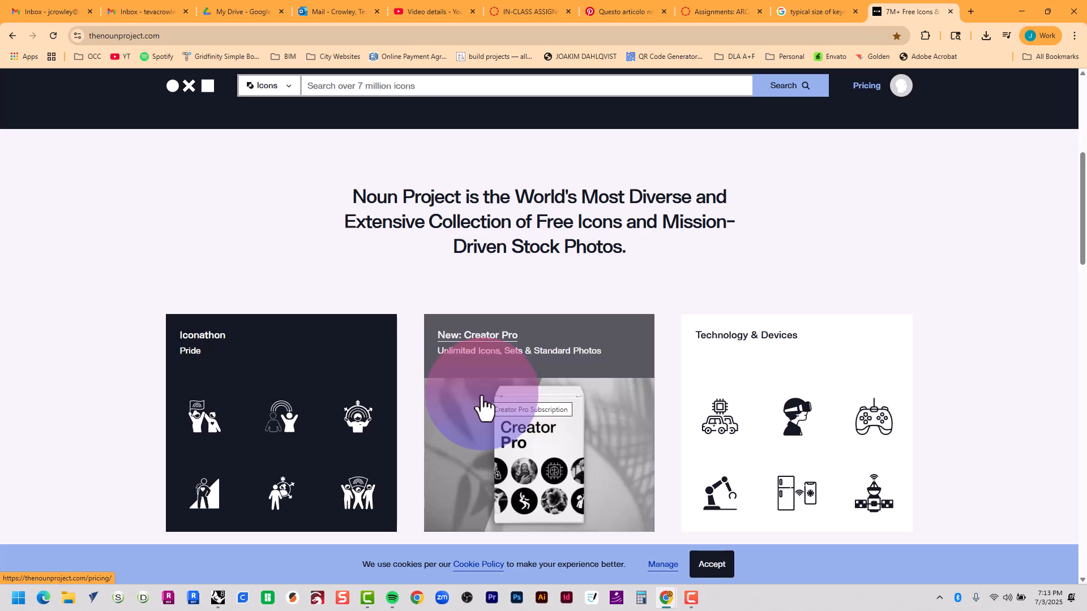
scroll(482, 407, "down", 7)
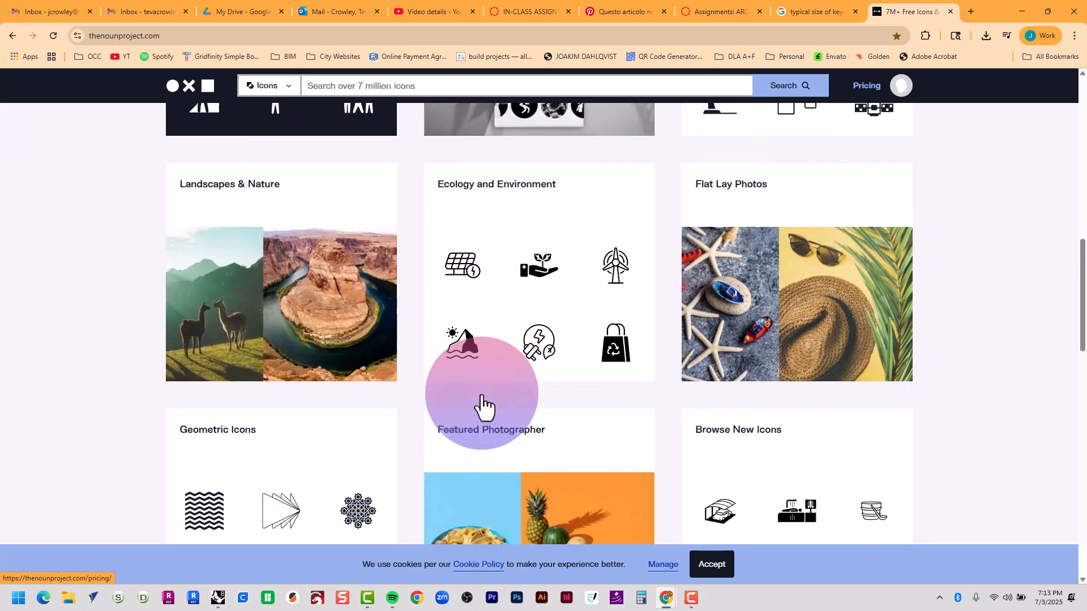
scroll(481, 405, "down", 4)
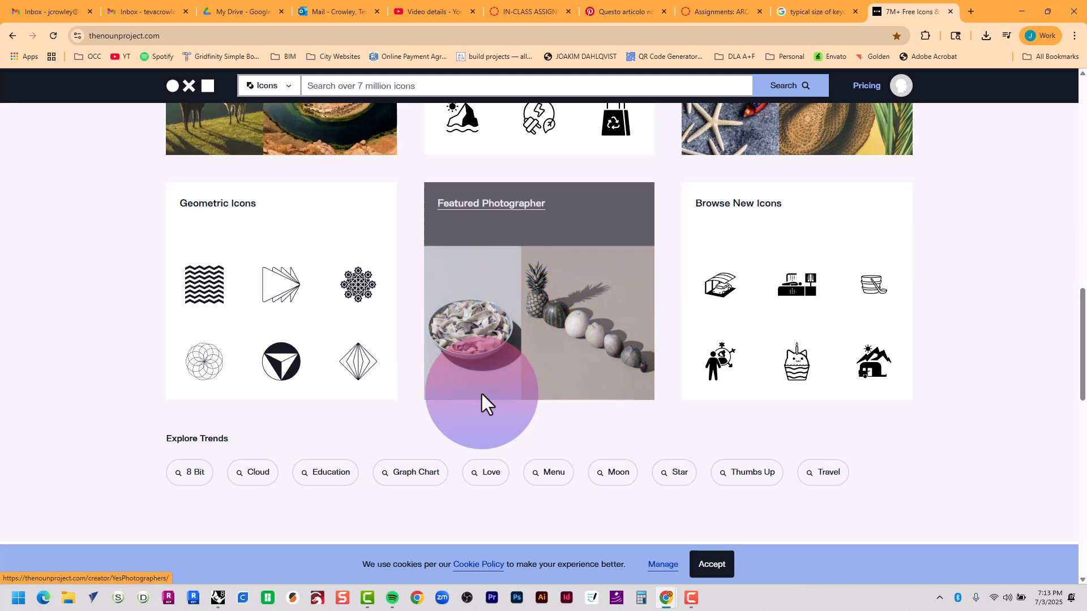
- Search the Noun Project icons for toyota and look through the results
left_click(469, 84)
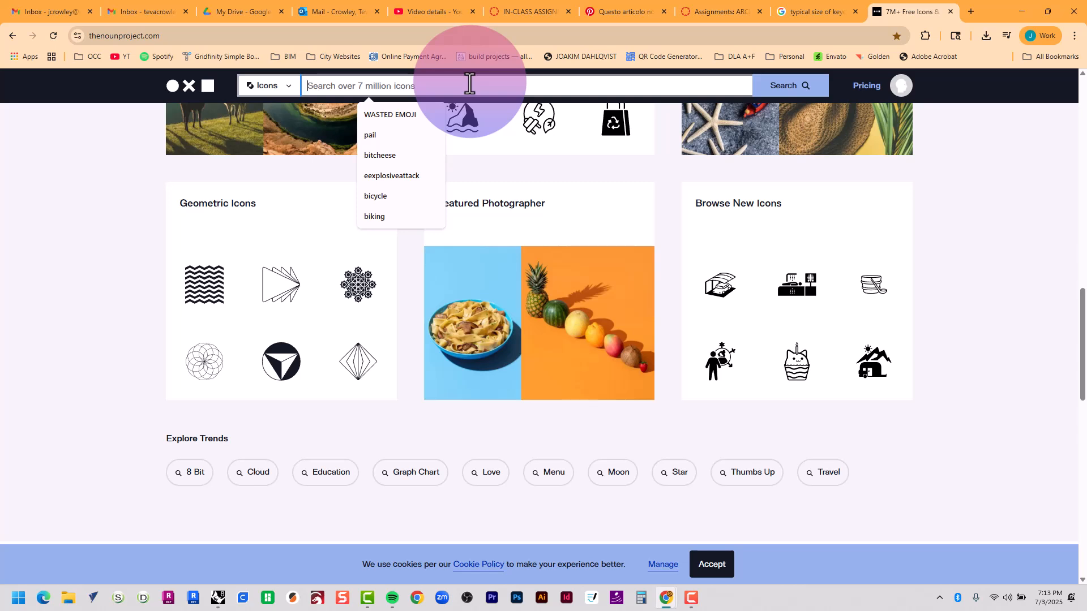
type("toyota")
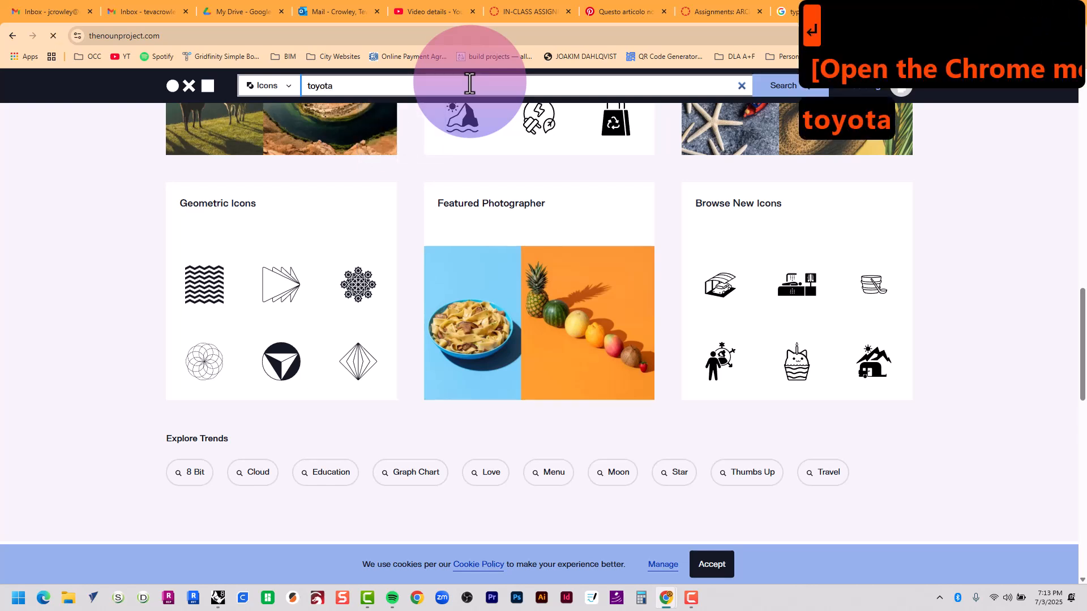
key("Return")
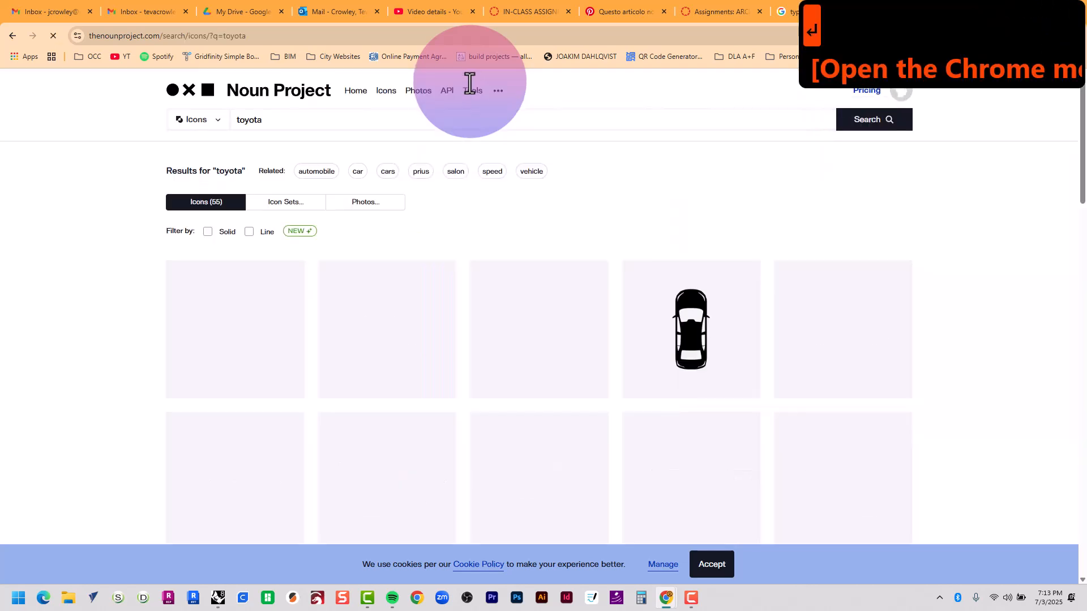
scroll(146, 304, "down", 2)
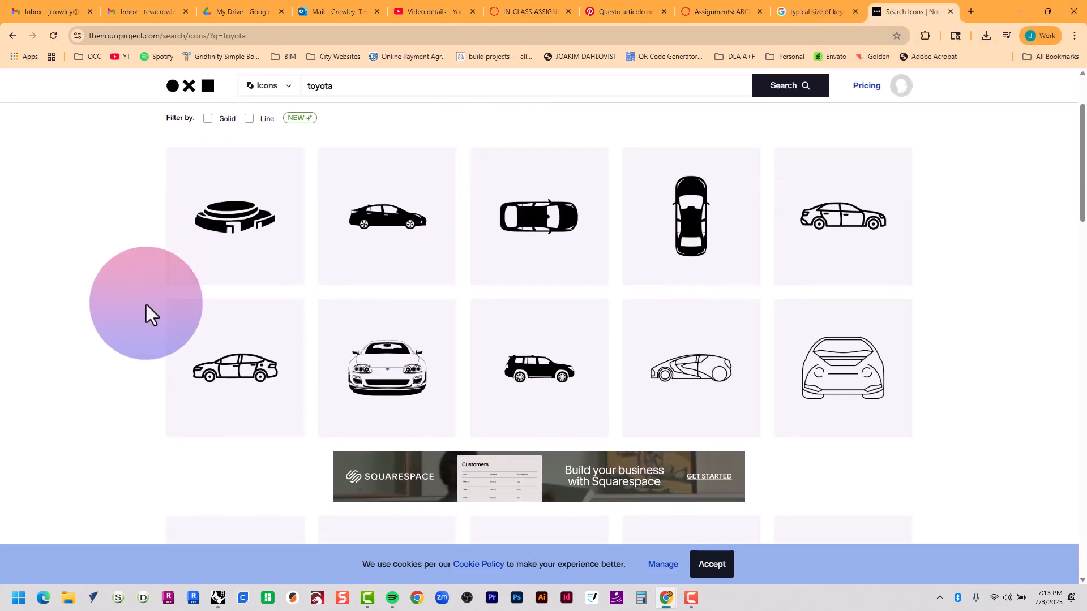
scroll(146, 304, "down", 1)
scroll(146, 304, "down", 10)
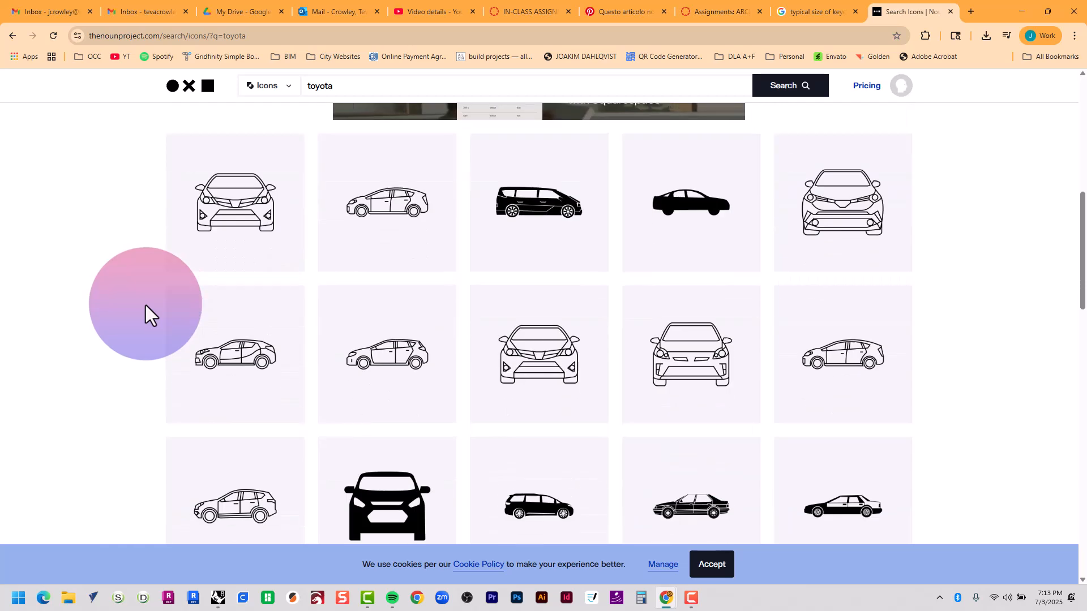
scroll(145, 307, "down", 12)
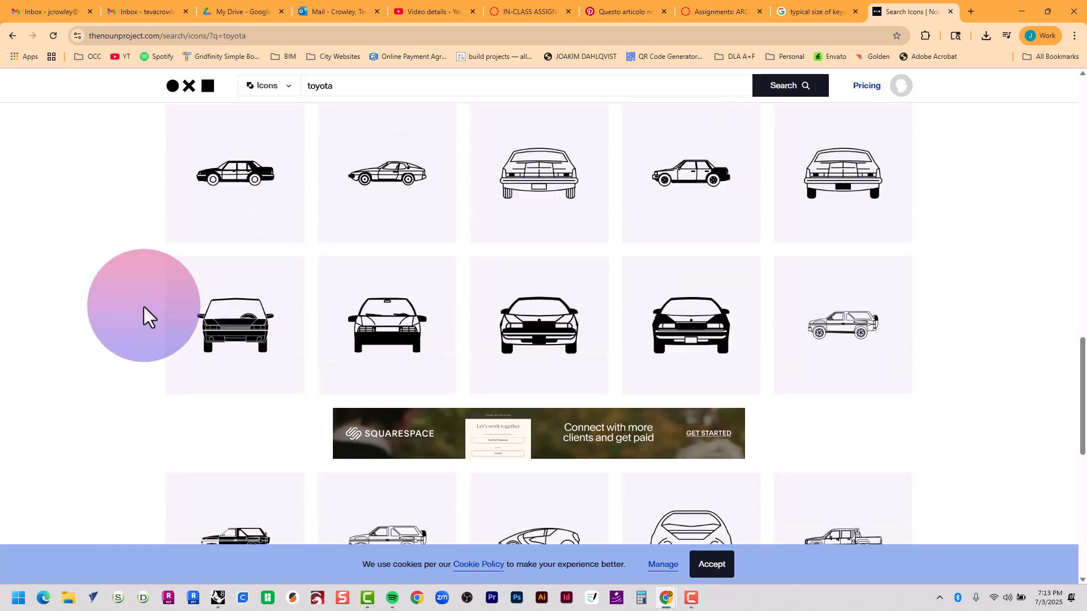
scroll(143, 307, "down", 3)
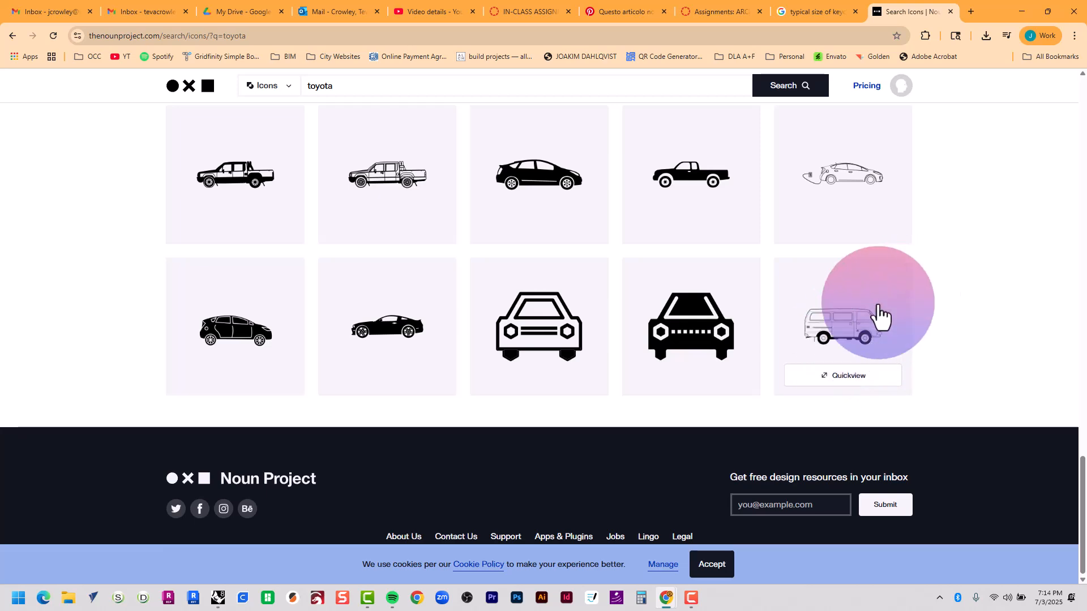
scroll(456, 282, "up", 15)
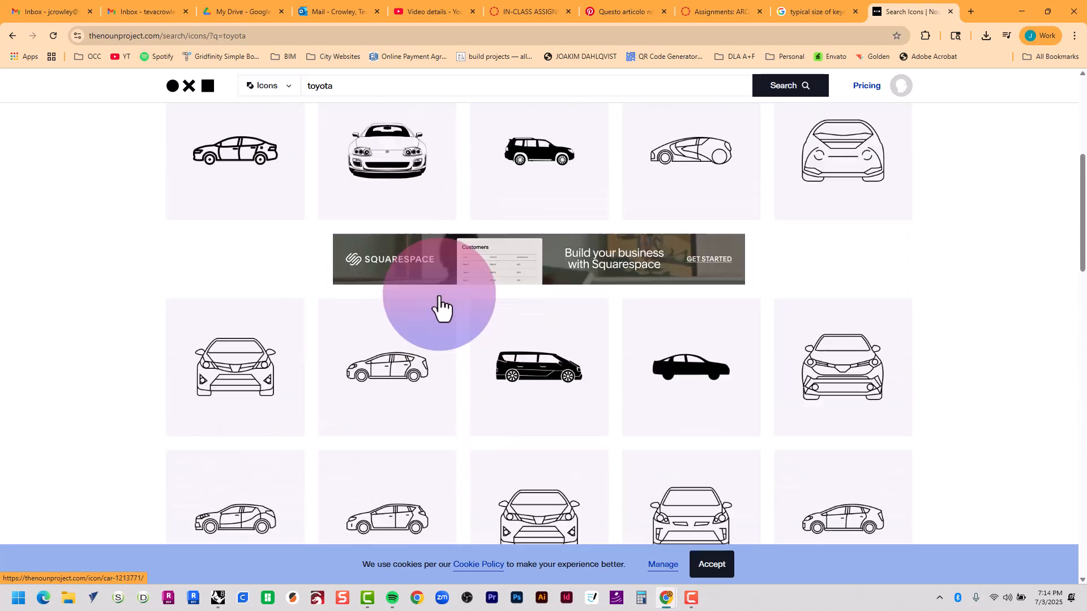
scroll(430, 305, "up", 5)
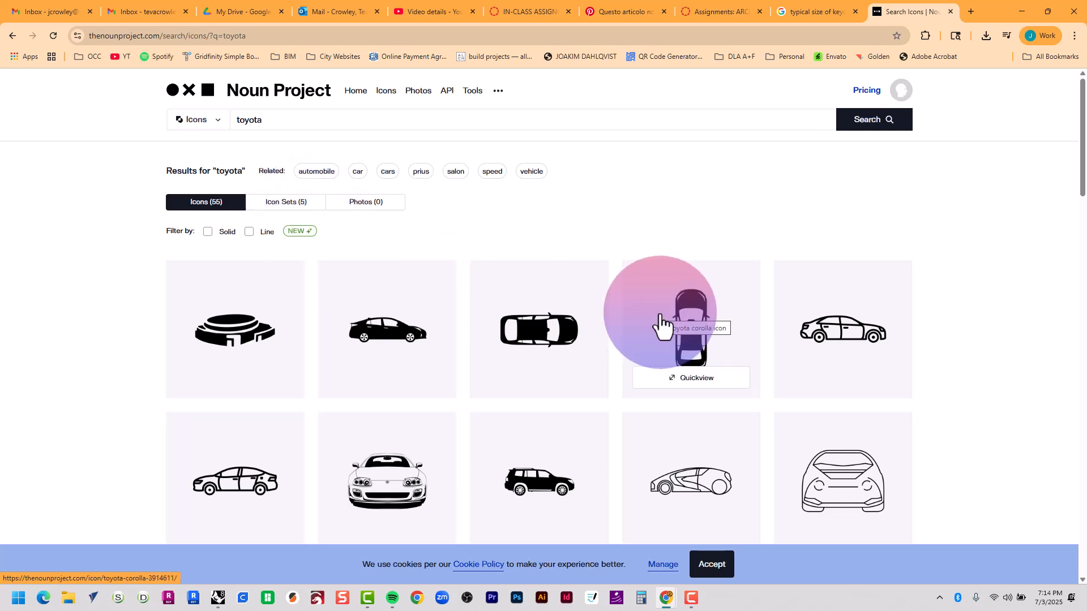
- Search the icons for tacoma and open the pickup truck icon's page
double_click(279, 120)
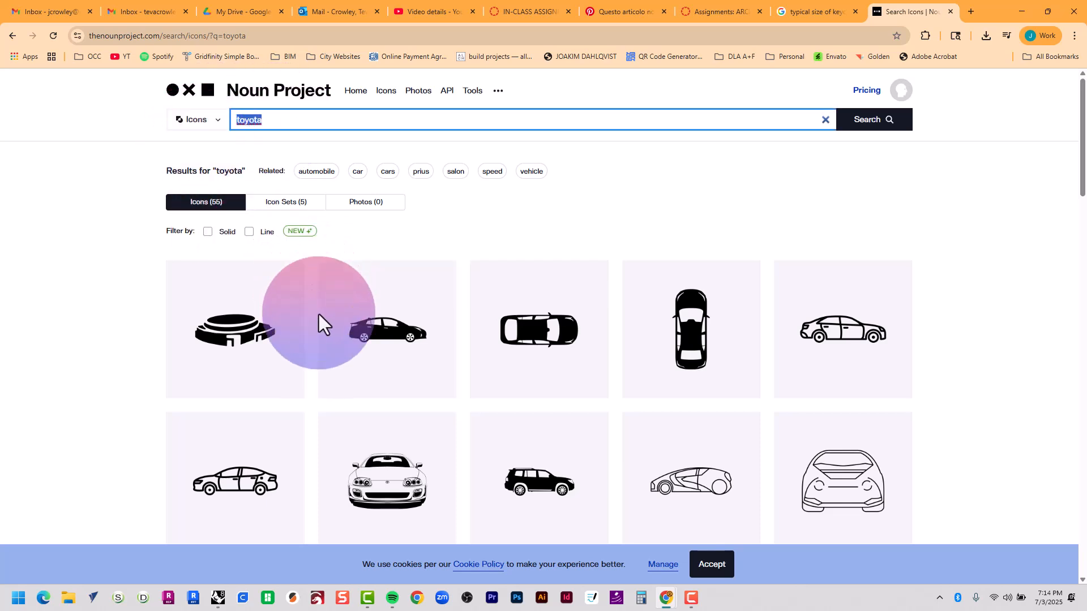
type("tacoma")
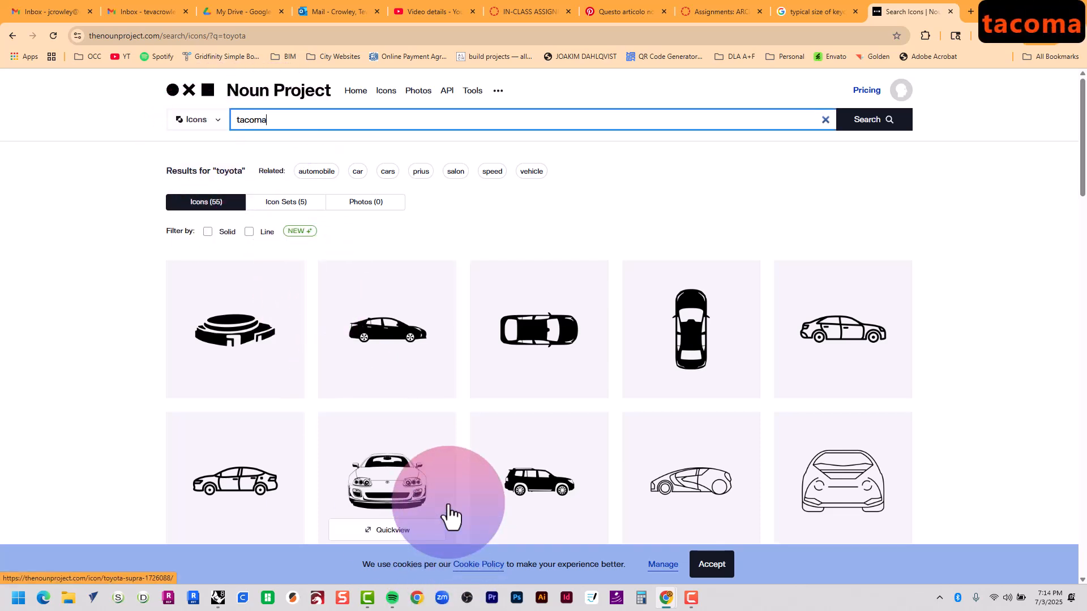
key("Return")
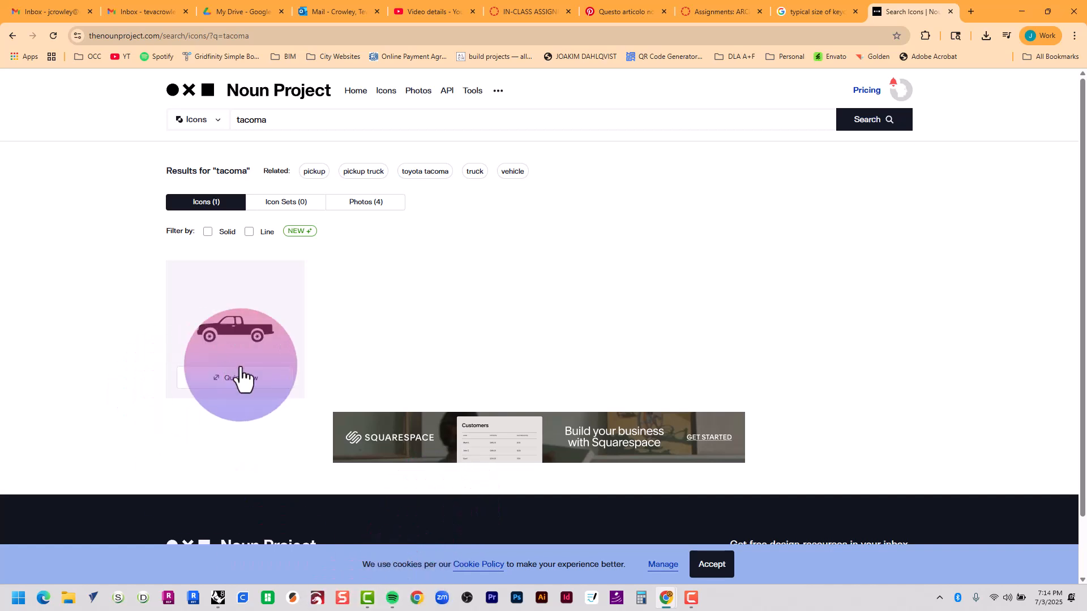
left_click(228, 340)
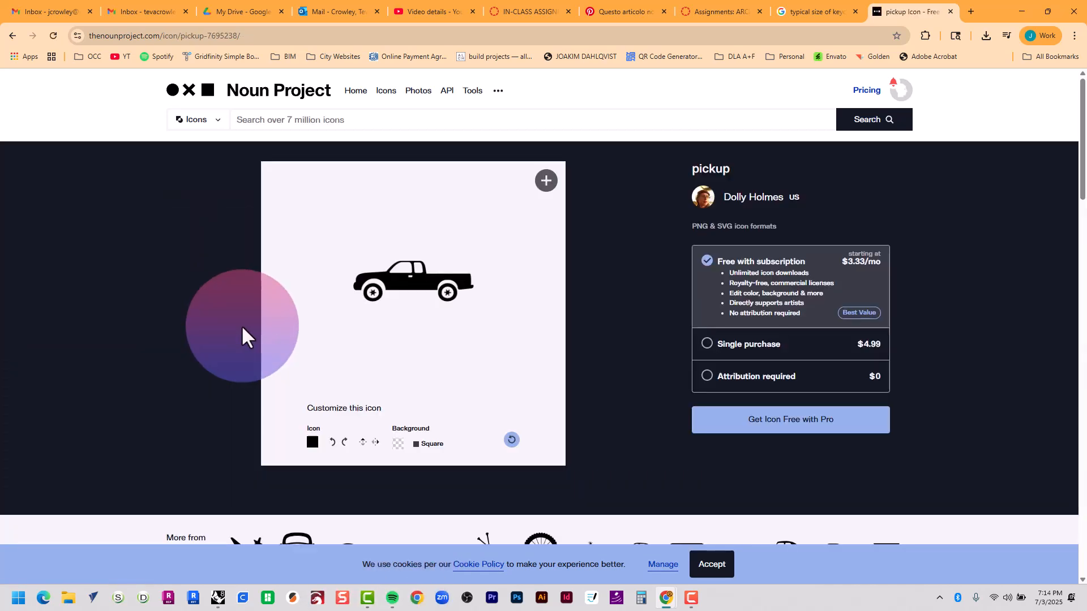
- Look through the icon set and the similar icons suggested on the pickup icon's page
scroll(276, 339, "down", 5)
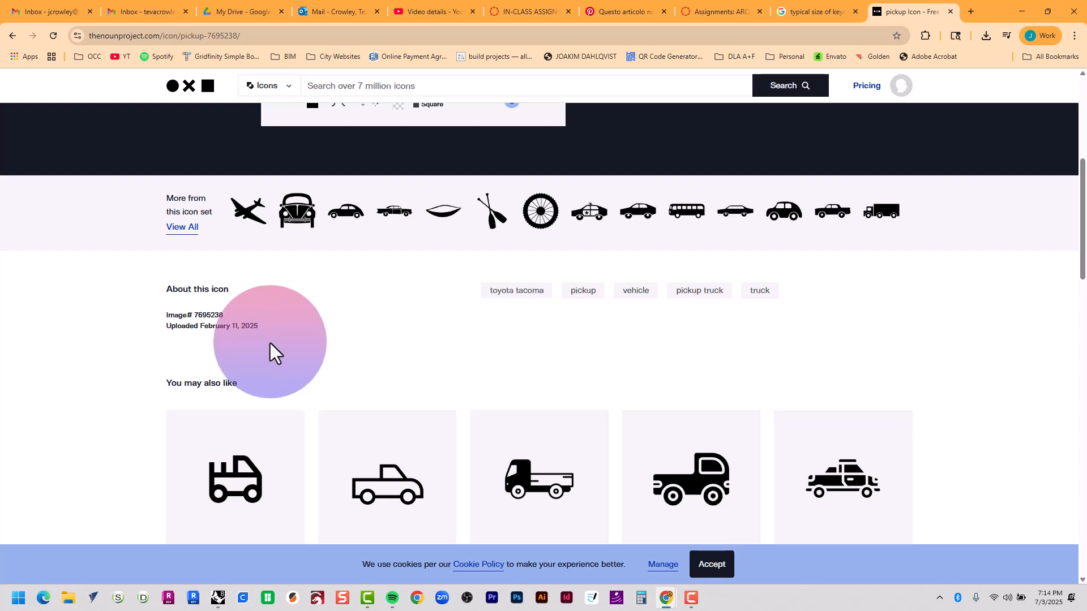
scroll(270, 343, "down", 4)
scroll(267, 344, "down", 2)
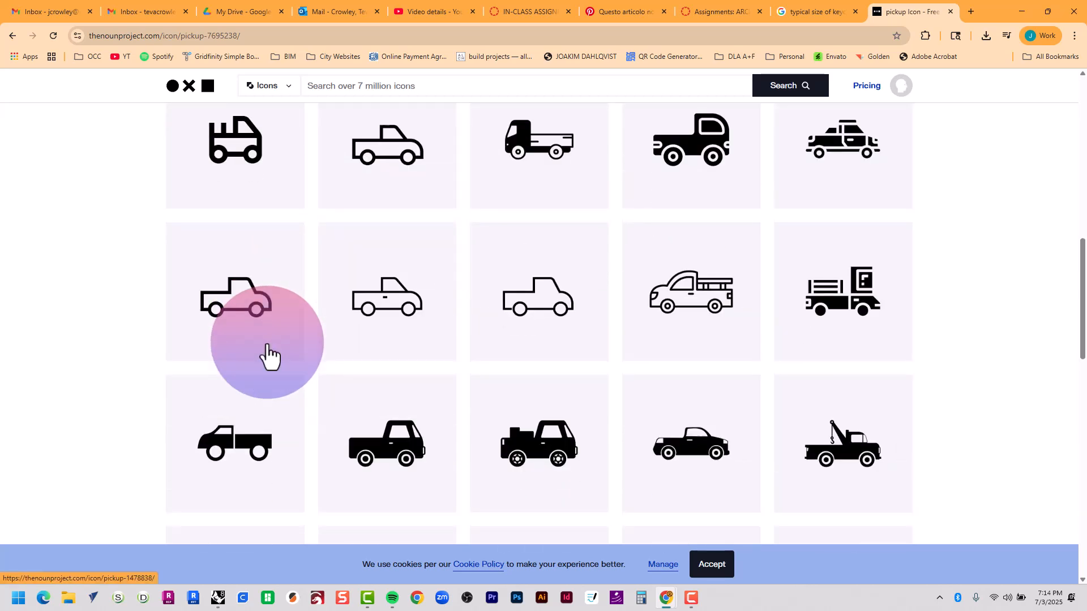
scroll(268, 345, "up", 9)
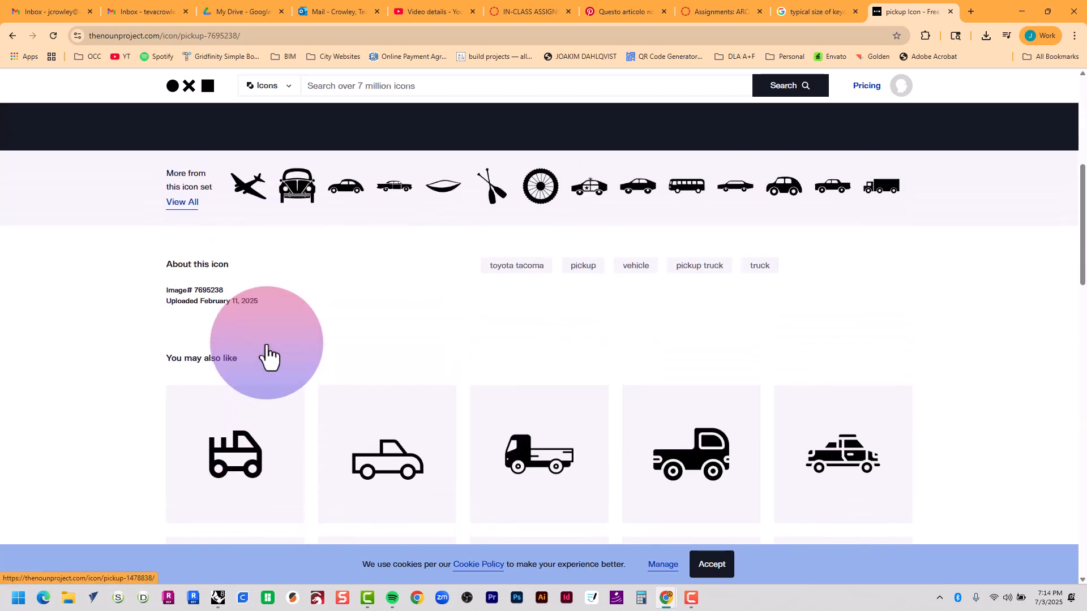
scroll(265, 345, "down", 3)
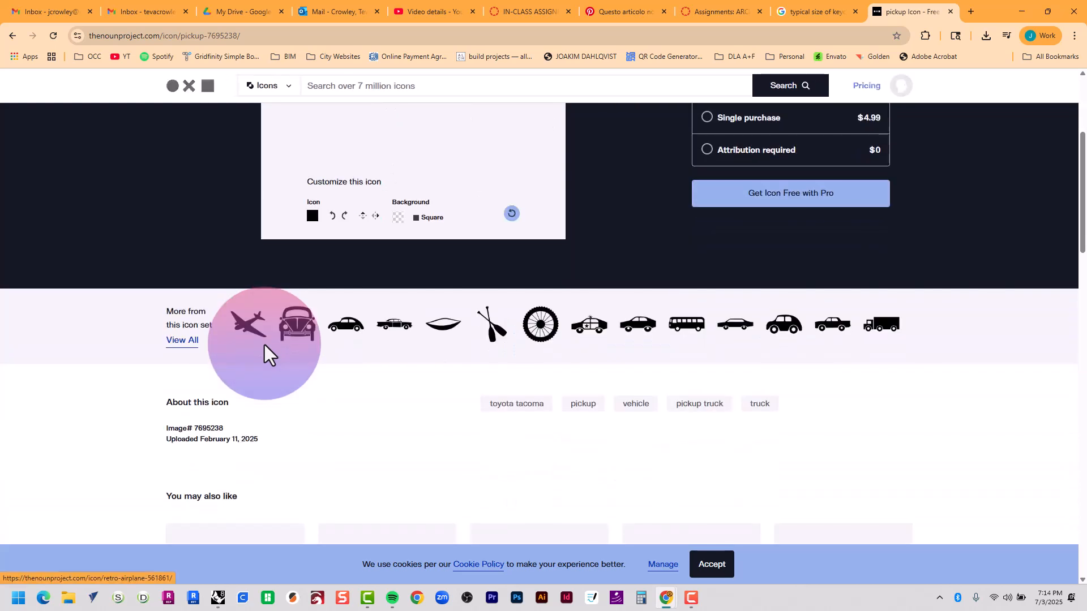
scroll(274, 326, "up", 4)
- Search the Noun Project icons for truck and look through the results for a suitable pickup
left_click(365, 120)
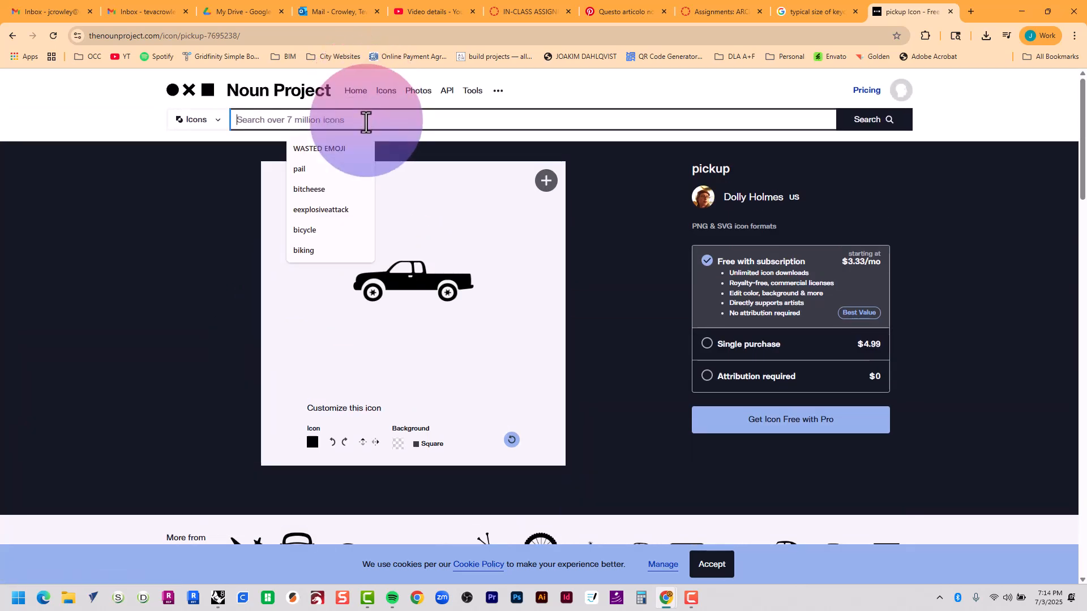
type("truck")
key("Return")
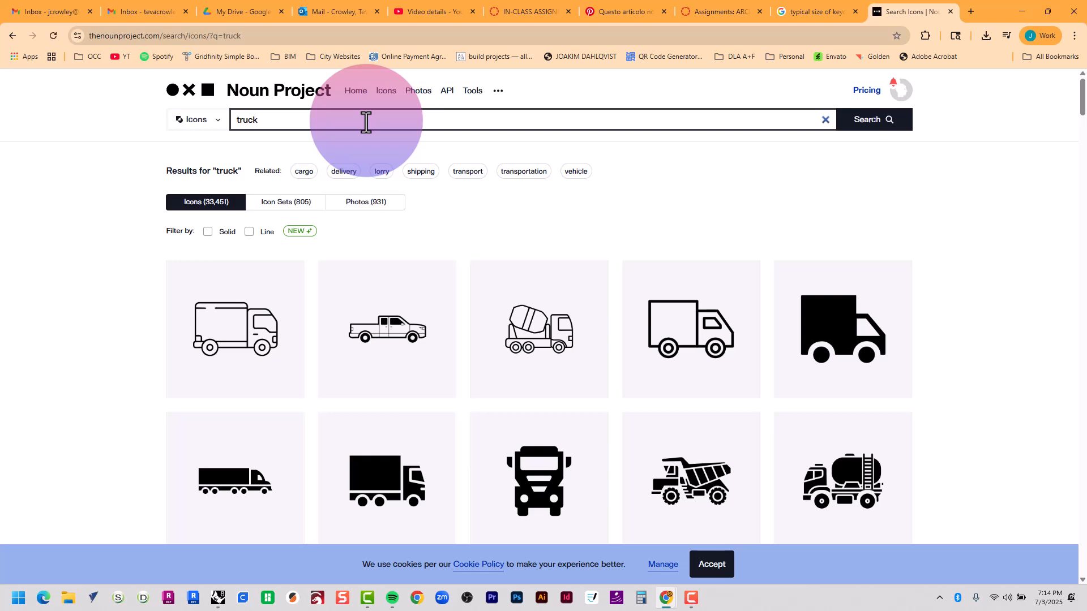
scroll(730, 271, "down", 2)
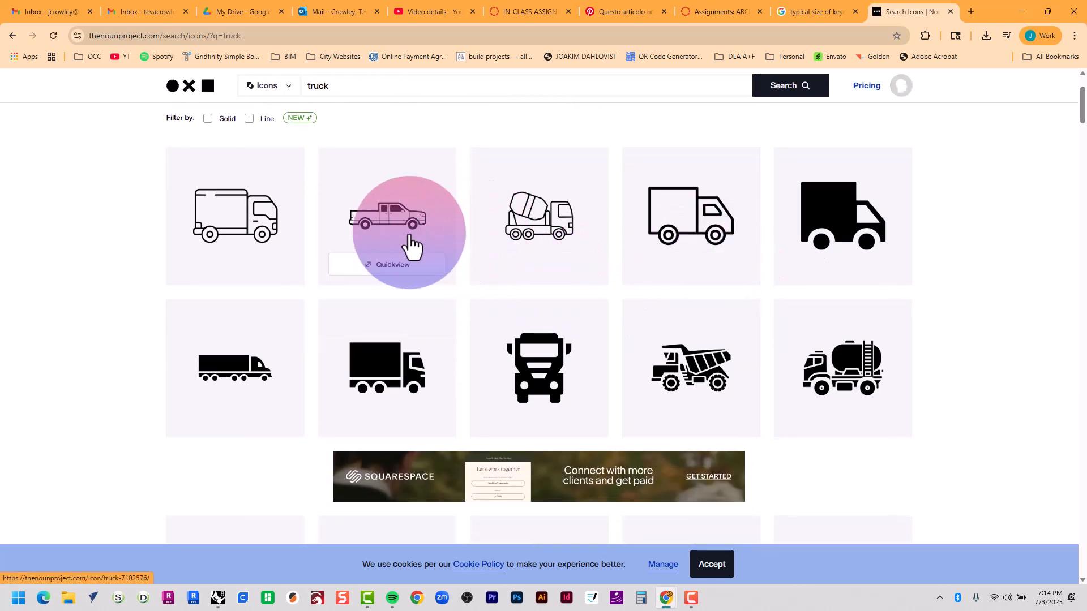
scroll(339, 233, "down", 2)
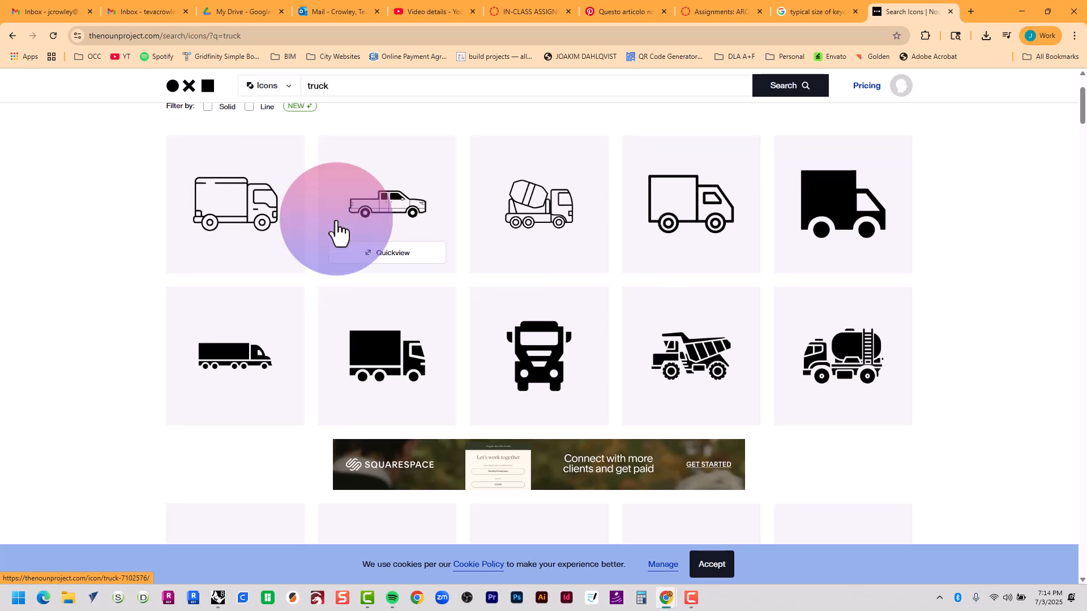
scroll(339, 234, "down", 8)
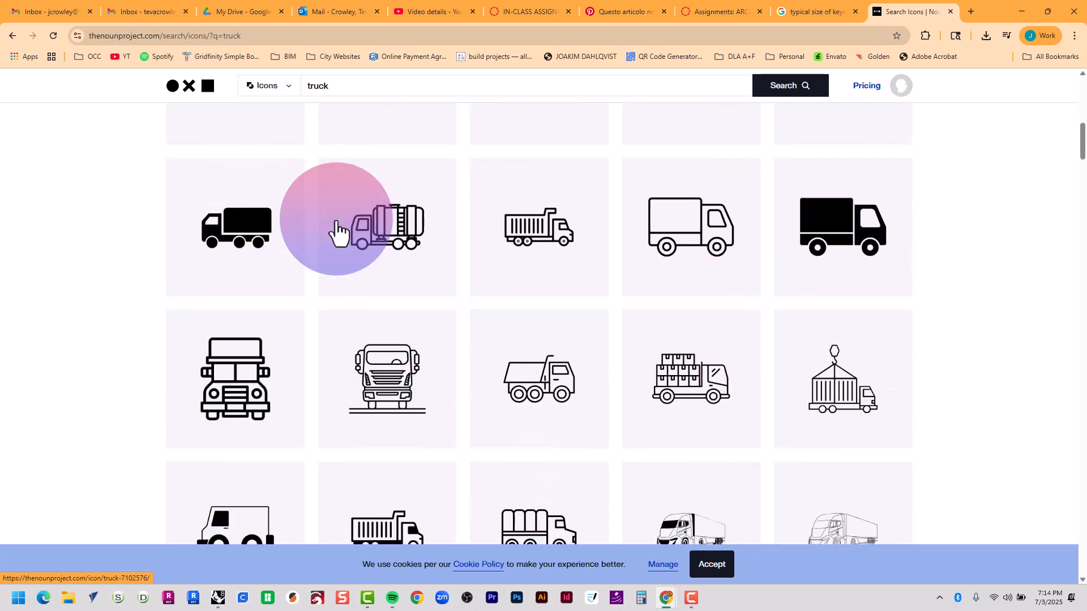
scroll(338, 232, "down", 8)
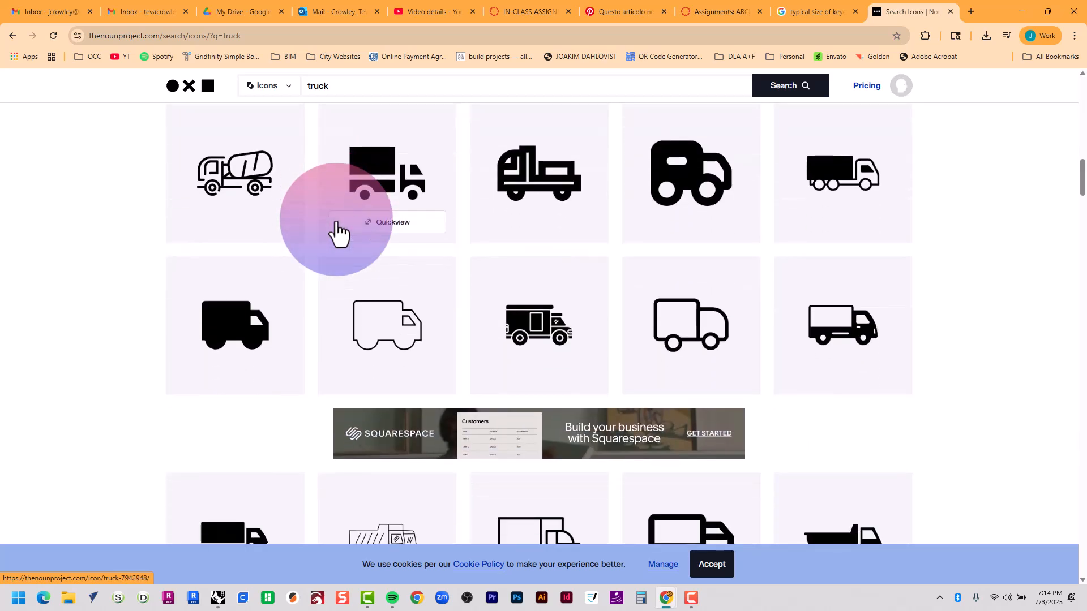
scroll(337, 232, "down", 3)
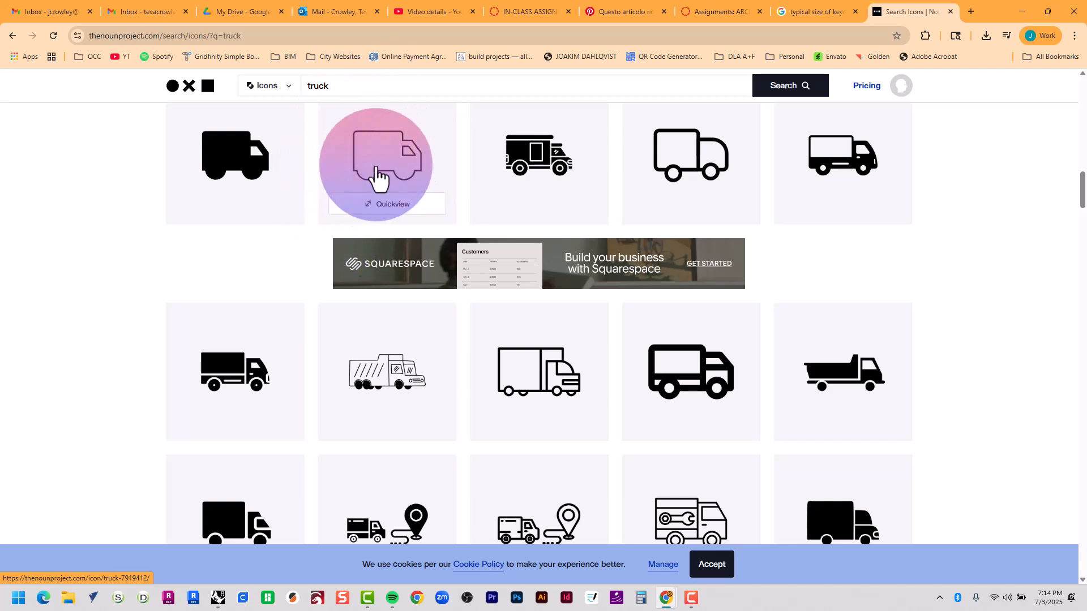
scroll(395, 213, "down", 3)
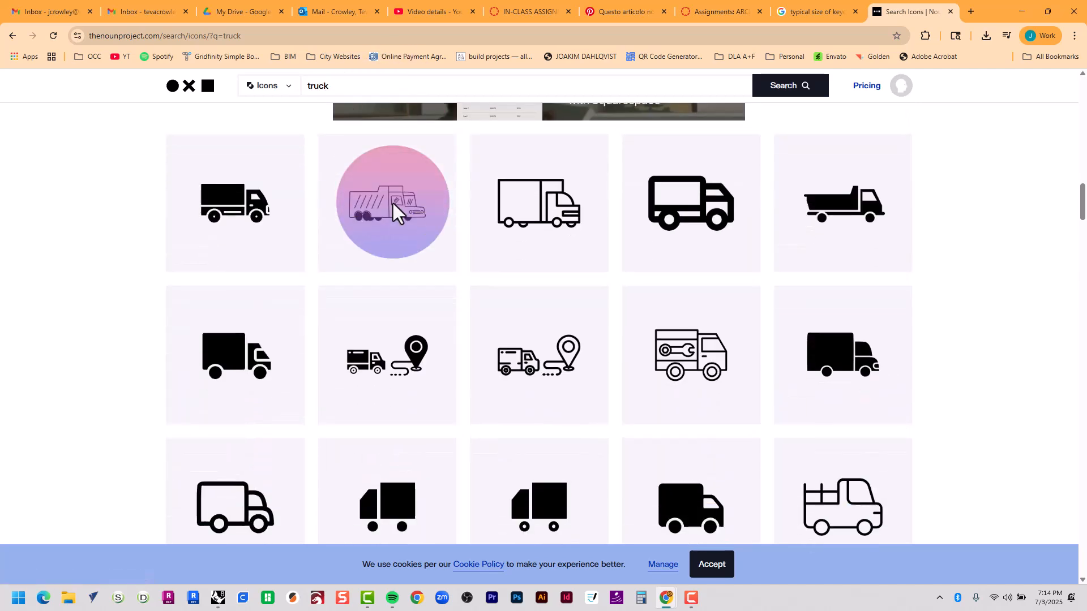
scroll(393, 213, "down", 10)
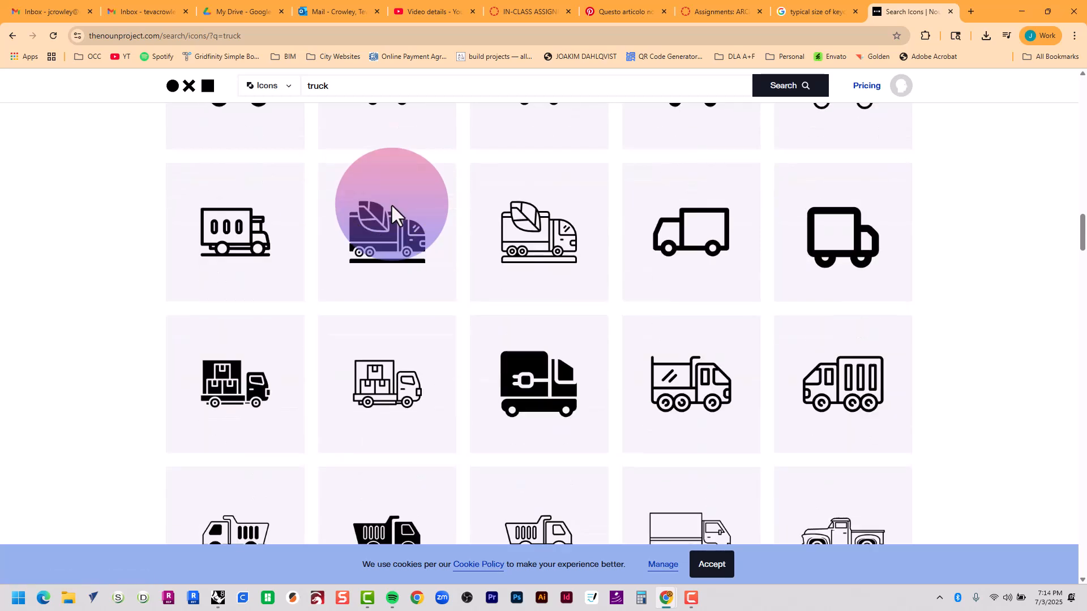
scroll(391, 212, "down", 4)
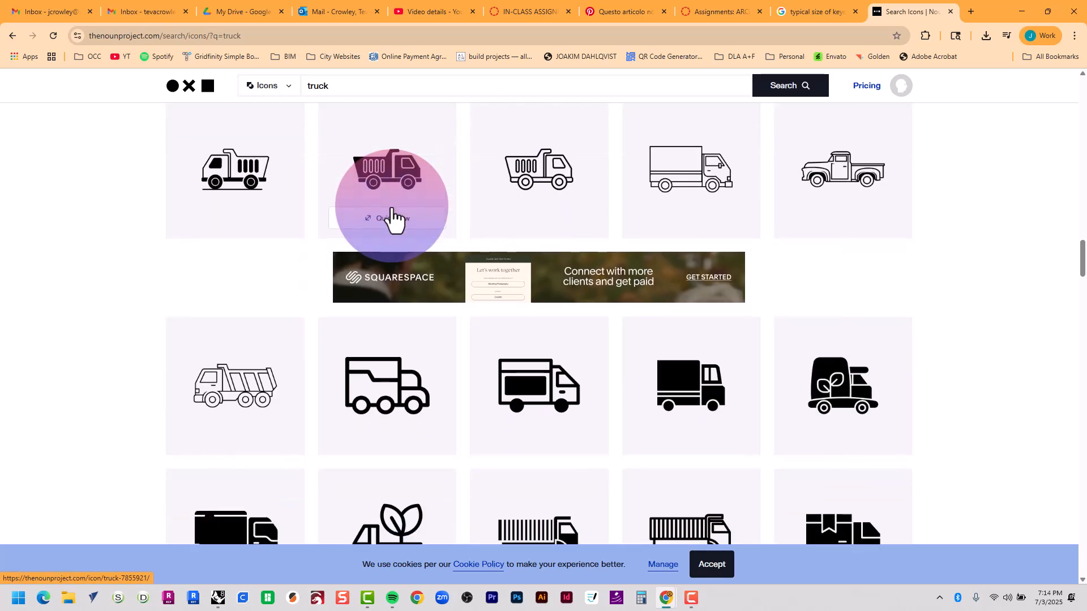
- Open the page of the outlined vintage pickup truck icon from the search results
mouse_move(811, 211)
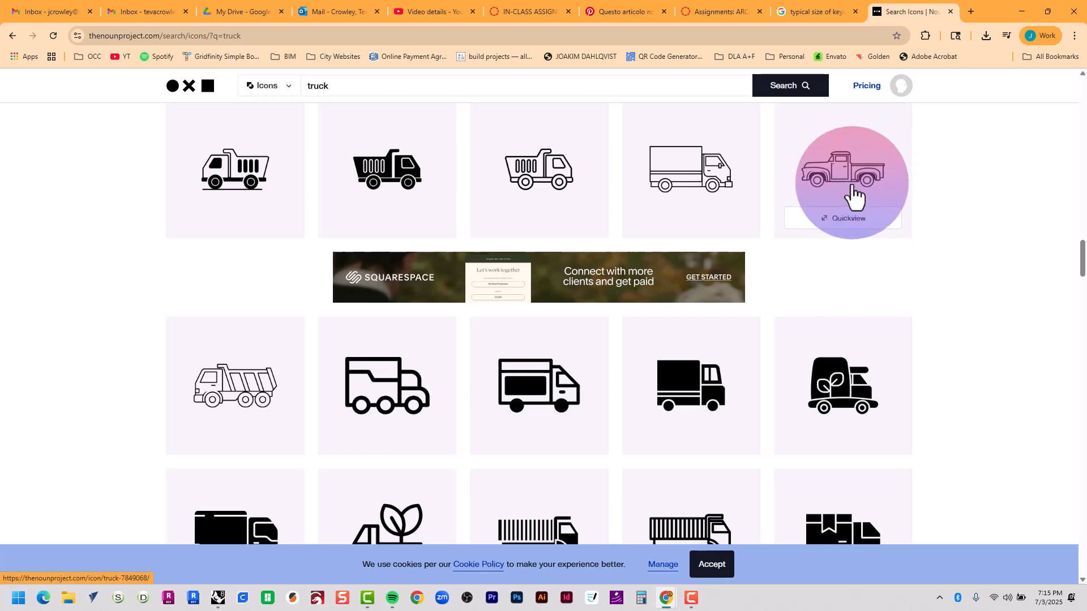
scroll(844, 183, "down", 4)
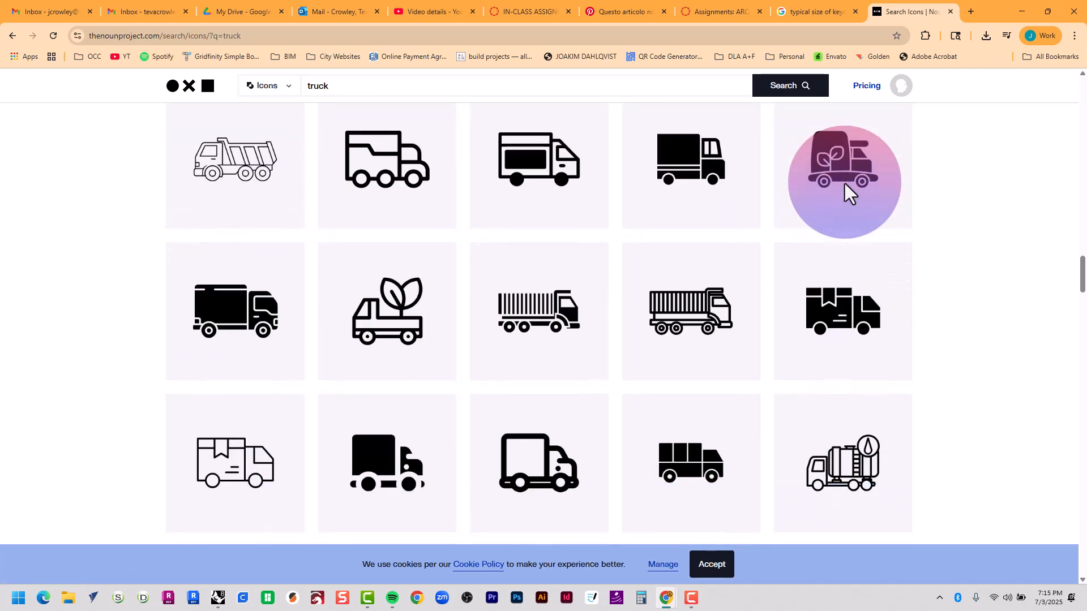
scroll(844, 183, "up", 3)
scroll(845, 195, "up", 2)
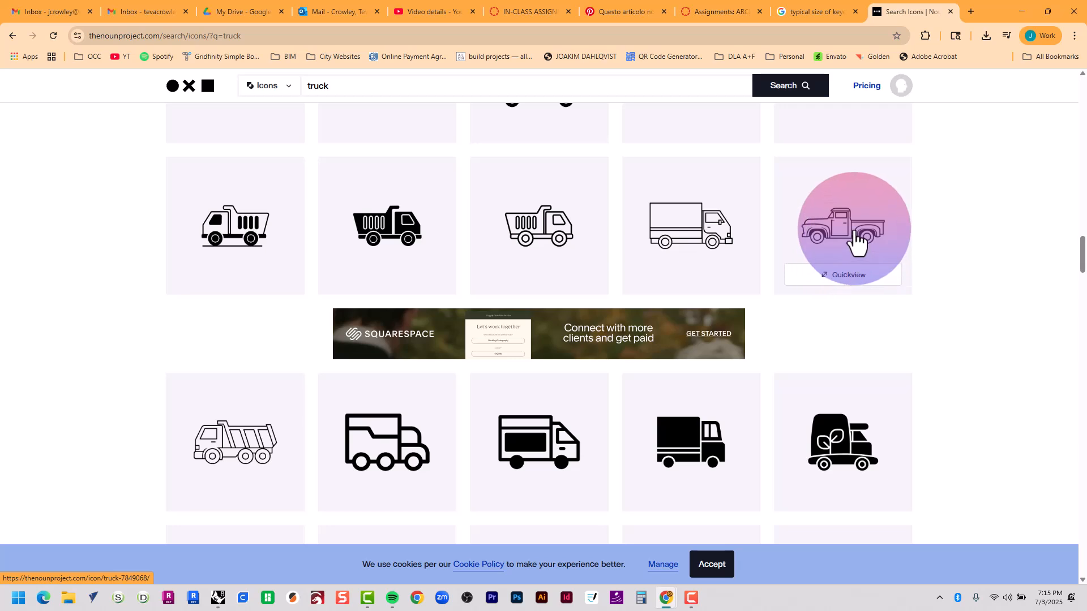
left_click(852, 241)
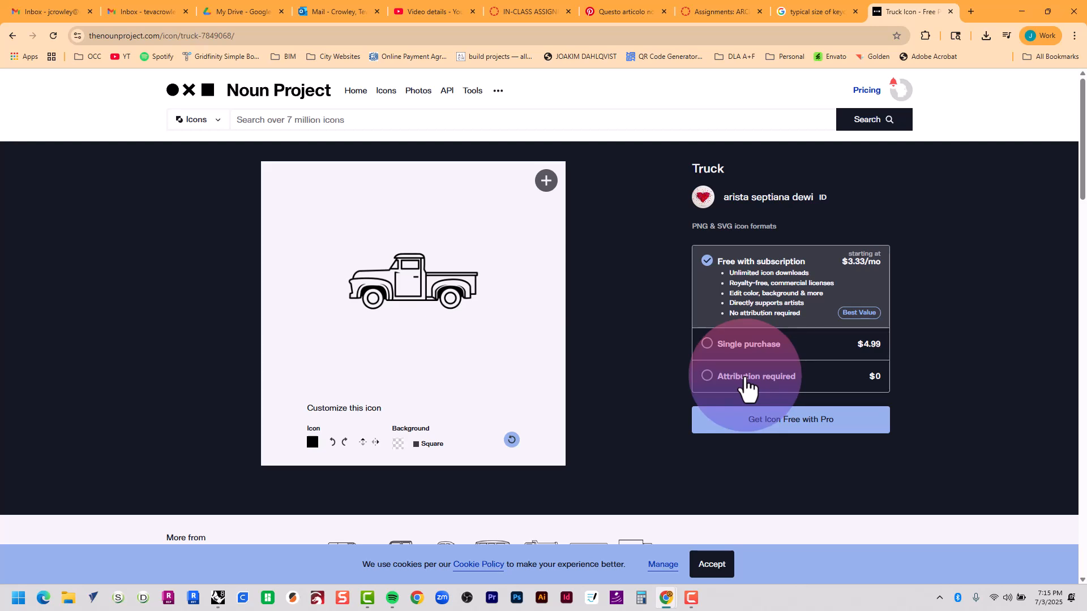
- Download the truck icon as an SVG under the $0 attribution-required option and show the file in its folder
left_click(744, 378)
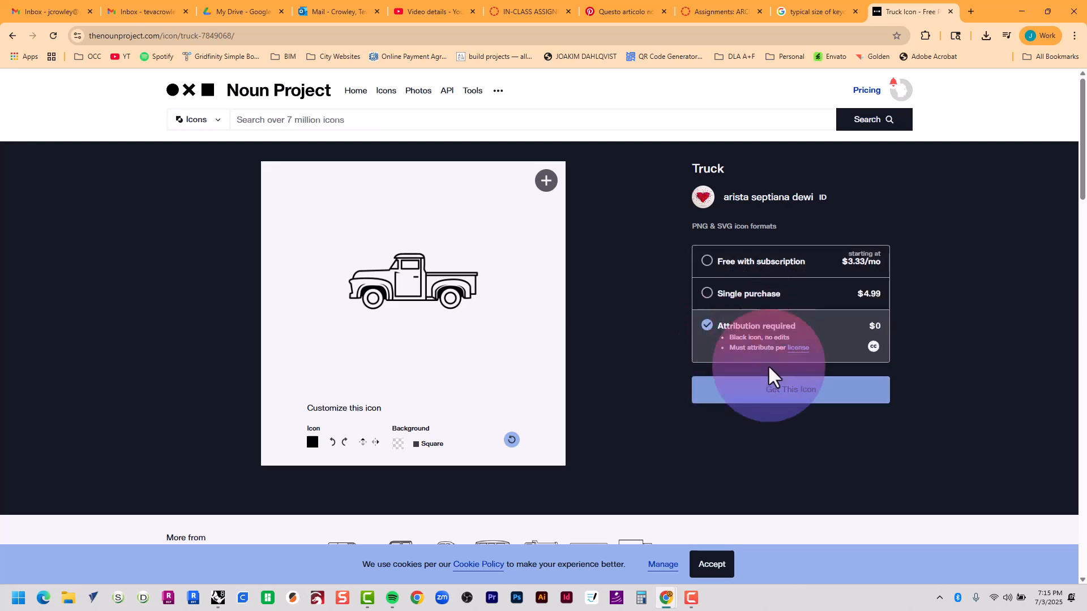
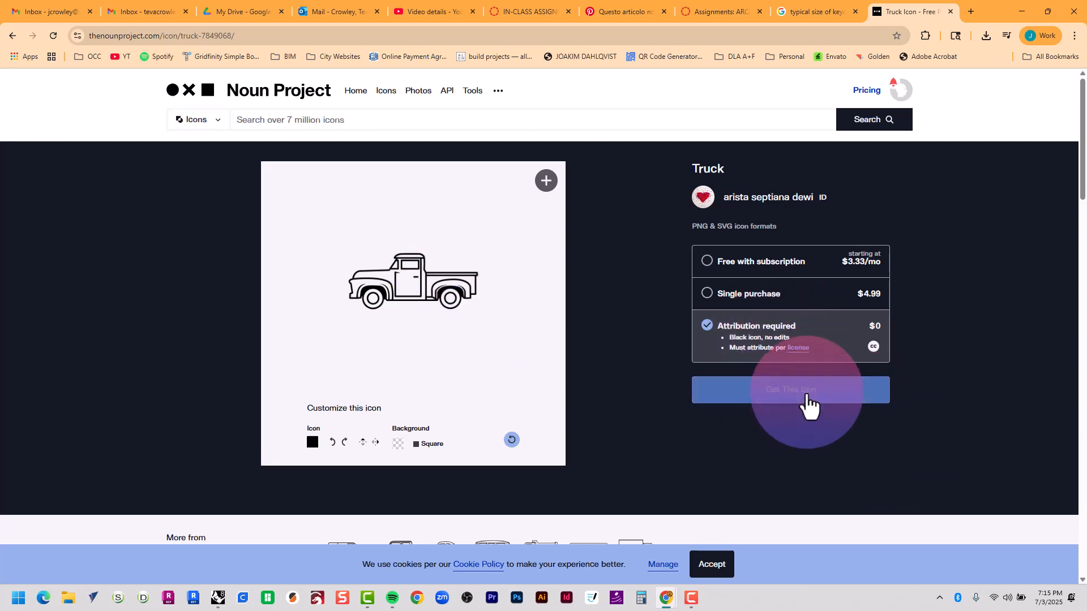
left_click(805, 395)
scroll(813, 283, "down", 1)
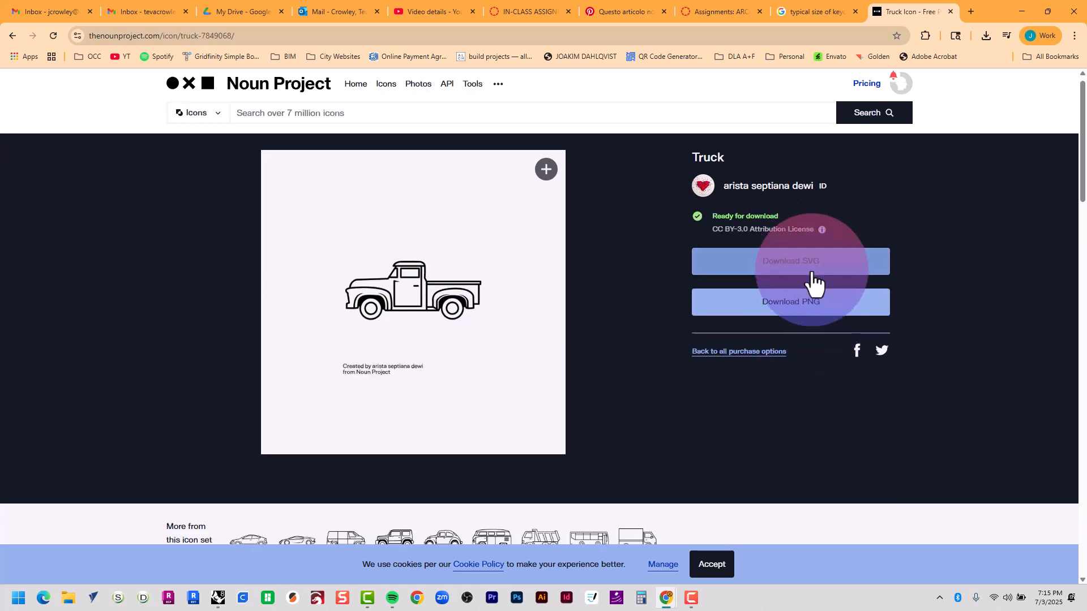
left_click(813, 224)
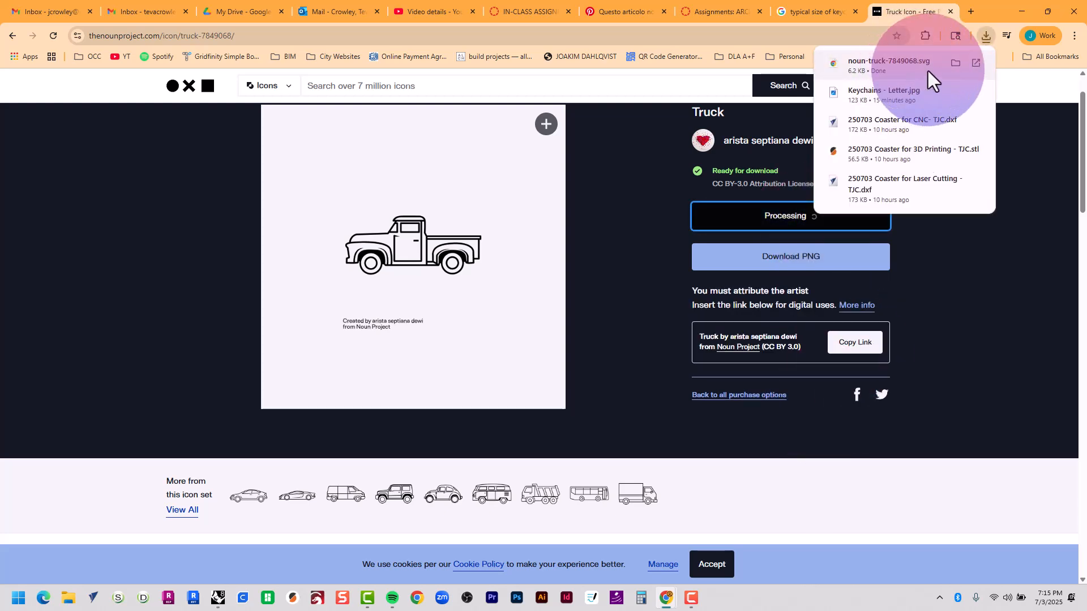
left_click(955, 62)
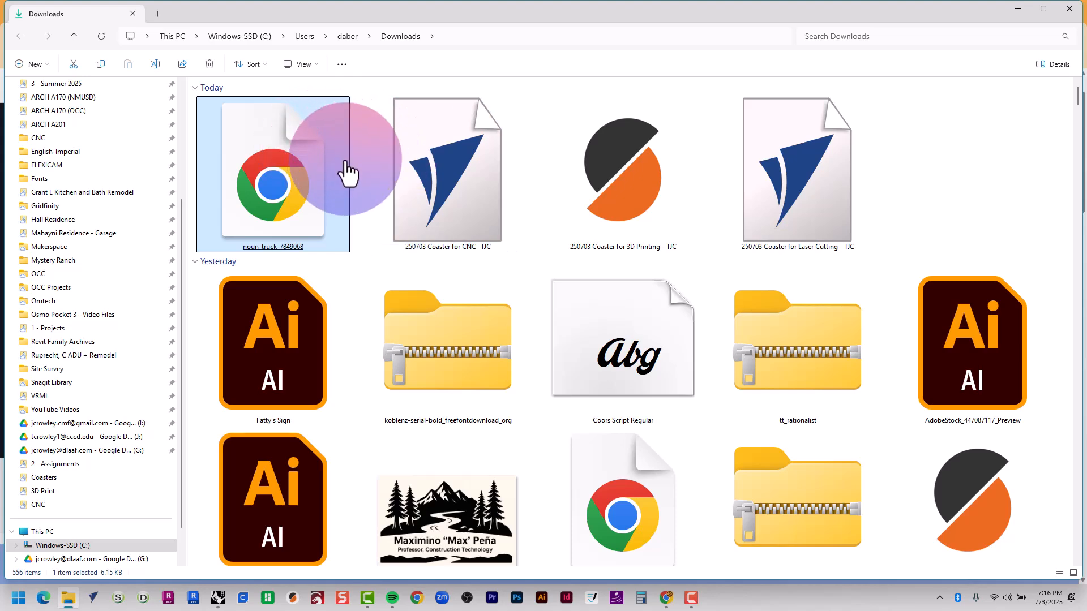
- Switch to Rhino and import noun-truck-7849068 from Downloads, bringing filled objects in as curves with grouping retained
key("alt+Tab")
left_click(623, 232)
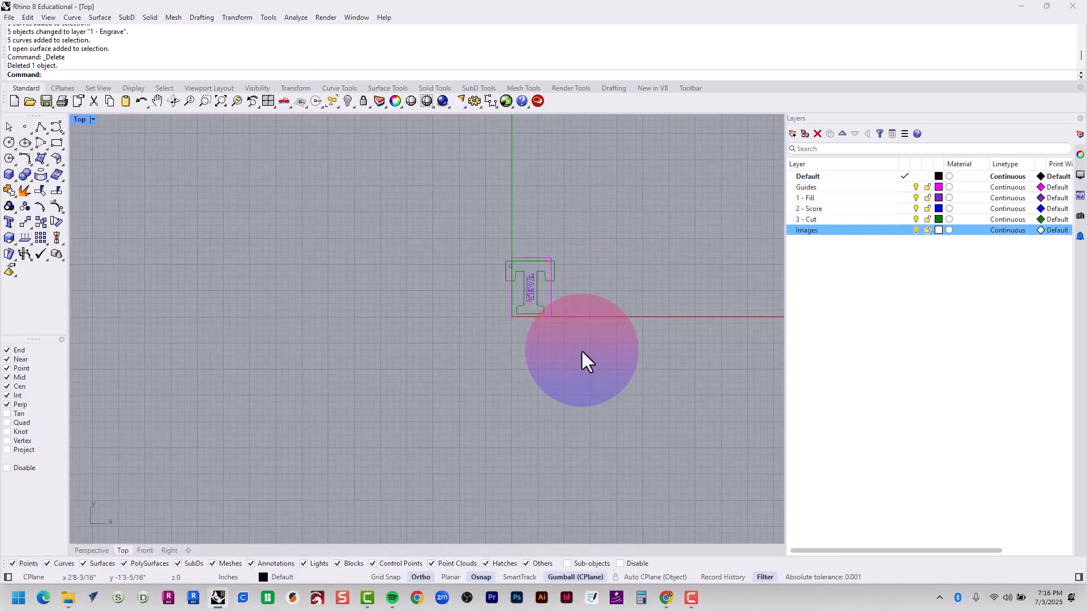
type("import")
key("Return")
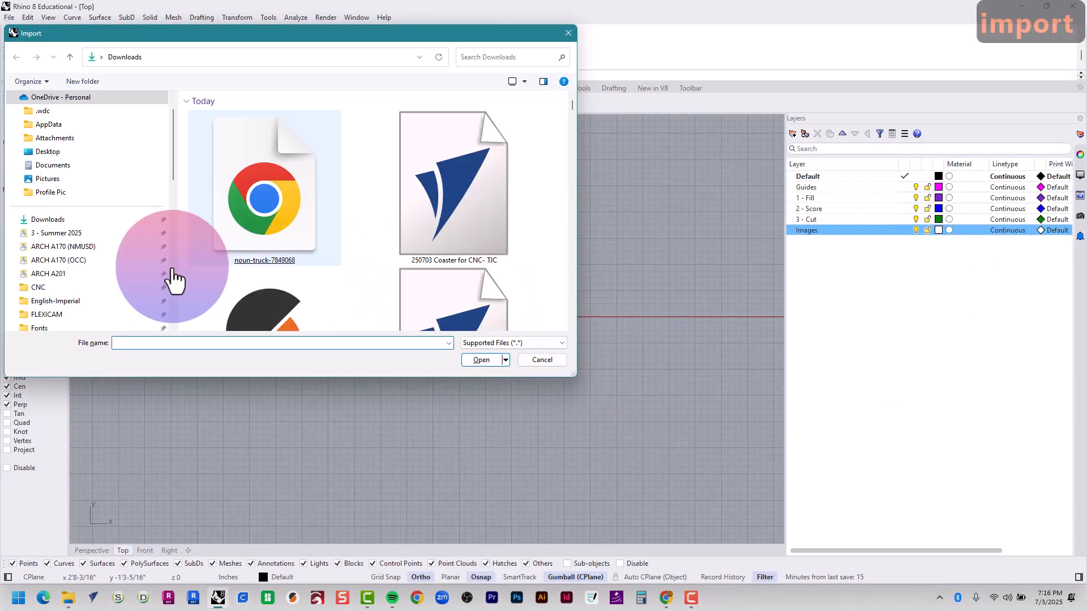
double_click(291, 198)
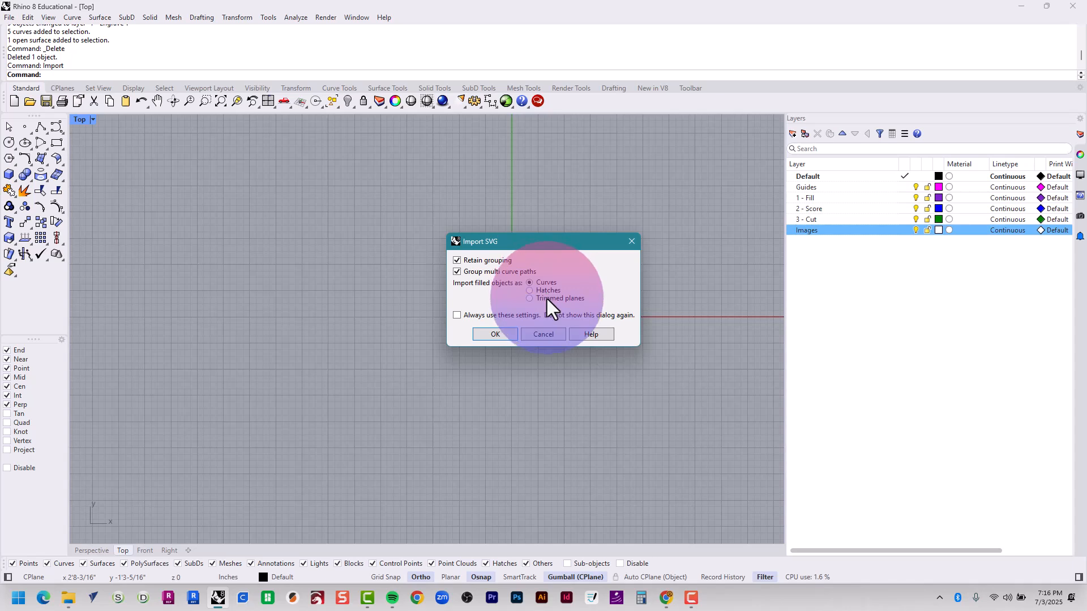
left_click(497, 334)
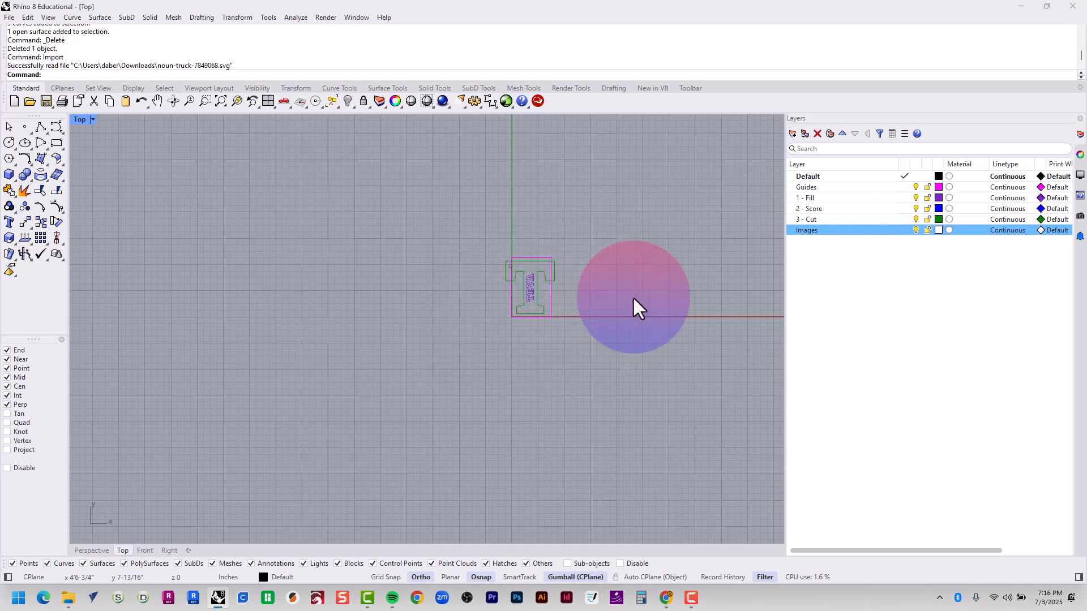
- Move the imported truck and its attribution text up and slightly right, so the truck sits beside the T keychain
scroll(396, 298, "down", 15)
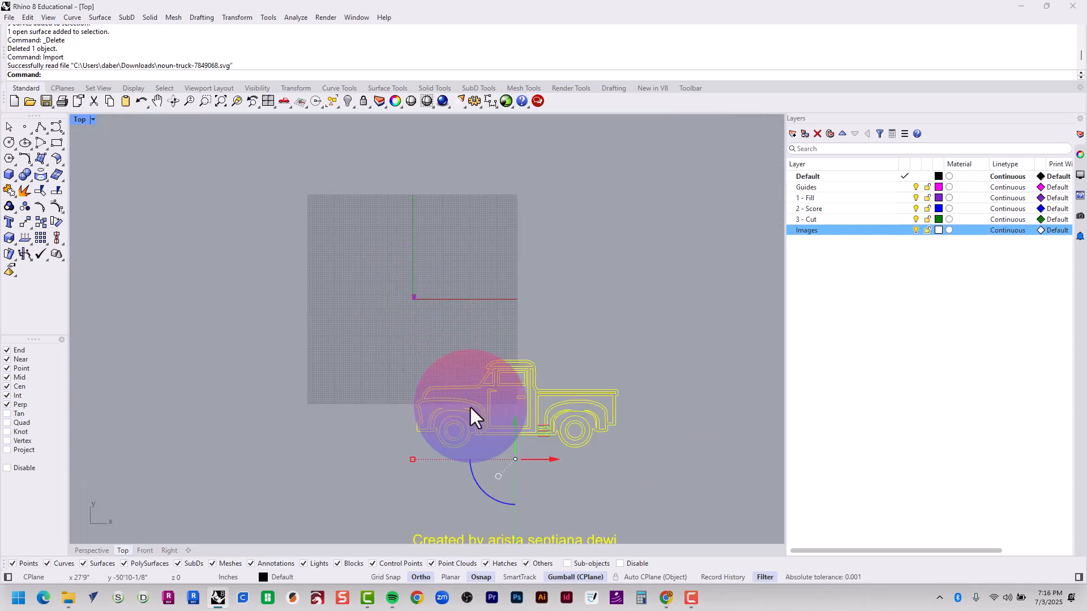
right_click_drag(513, 434, 468, 352)
scroll(442, 501, "up", 8)
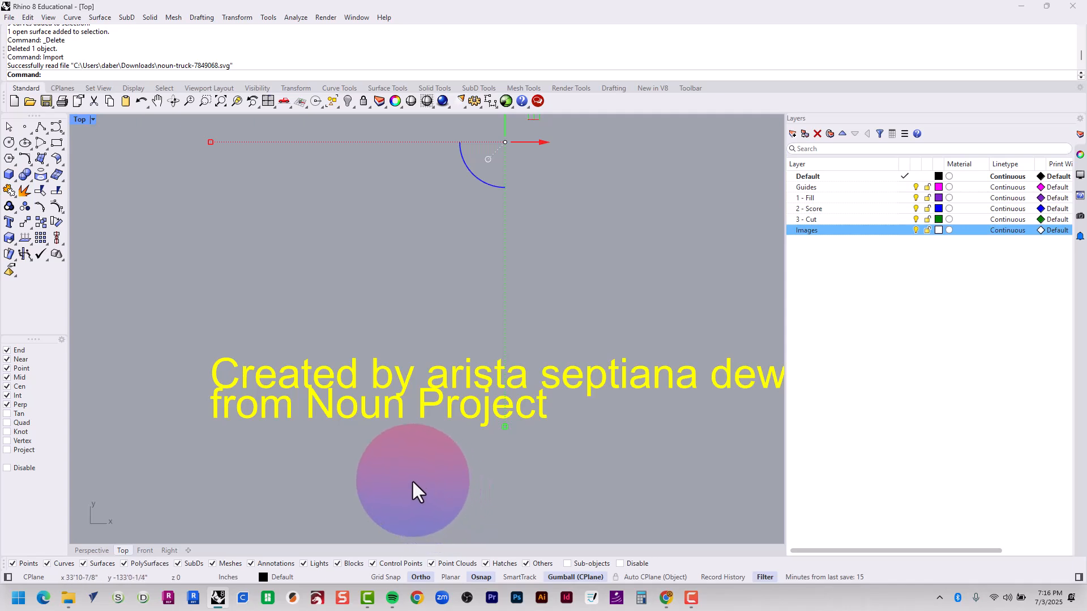
scroll(430, 489, "down", 2)
right_click_drag(520, 470, 467, 477)
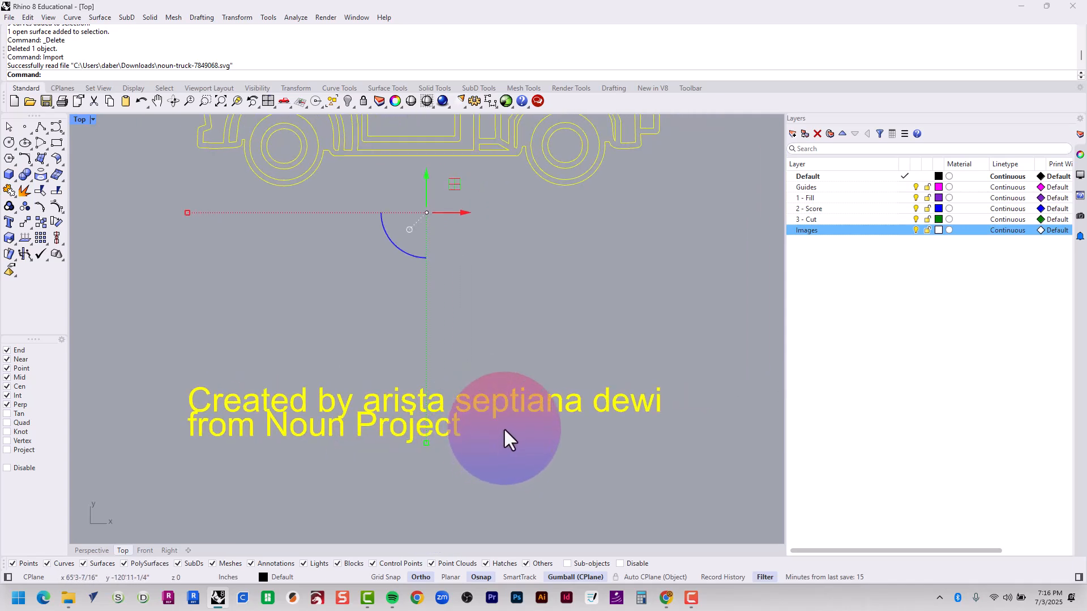
scroll(510, 431, "down", 8)
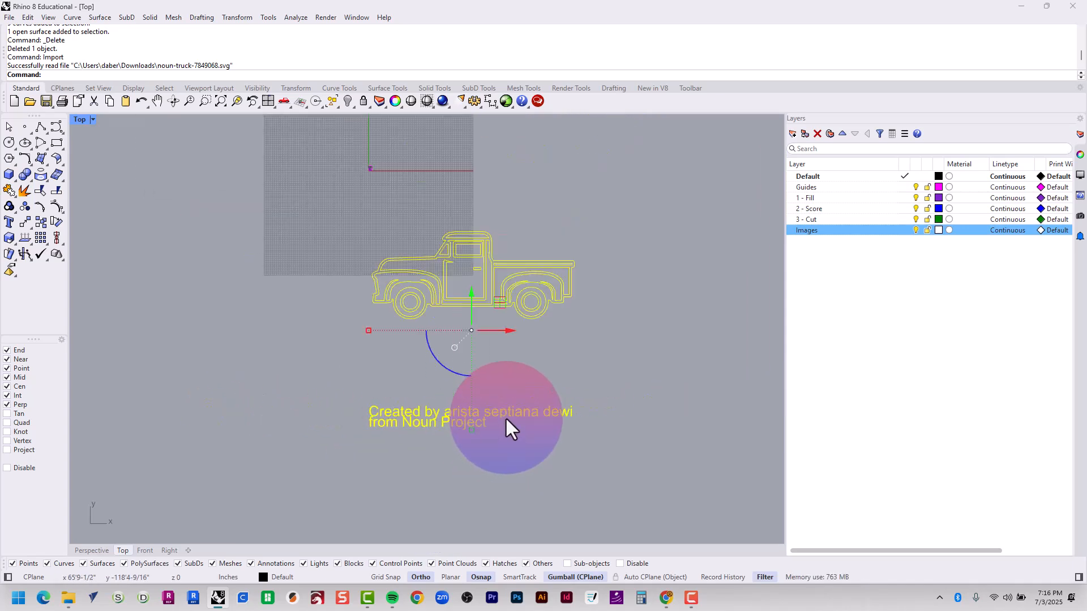
right_click_drag(509, 340, 485, 417)
left_click_drag(481, 436, 498, 337)
scroll(410, 318, "up", 3)
right_click_drag(459, 395, 403, 370)
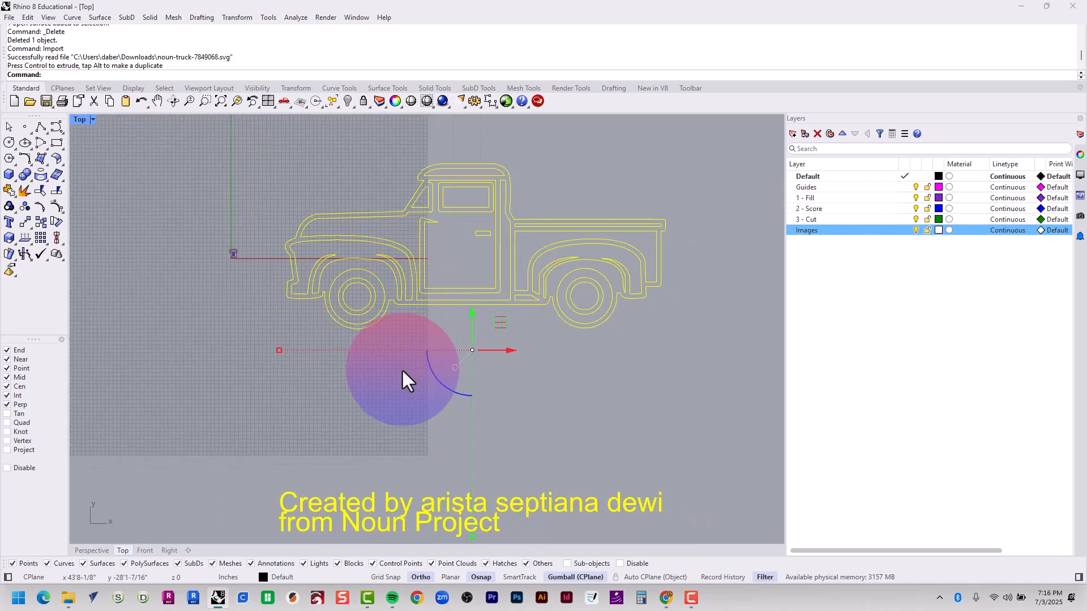
- Examine how the truck's curves are grouped by selecting the body, wheels and window in turn
left_click(300, 416)
left_click(333, 318)
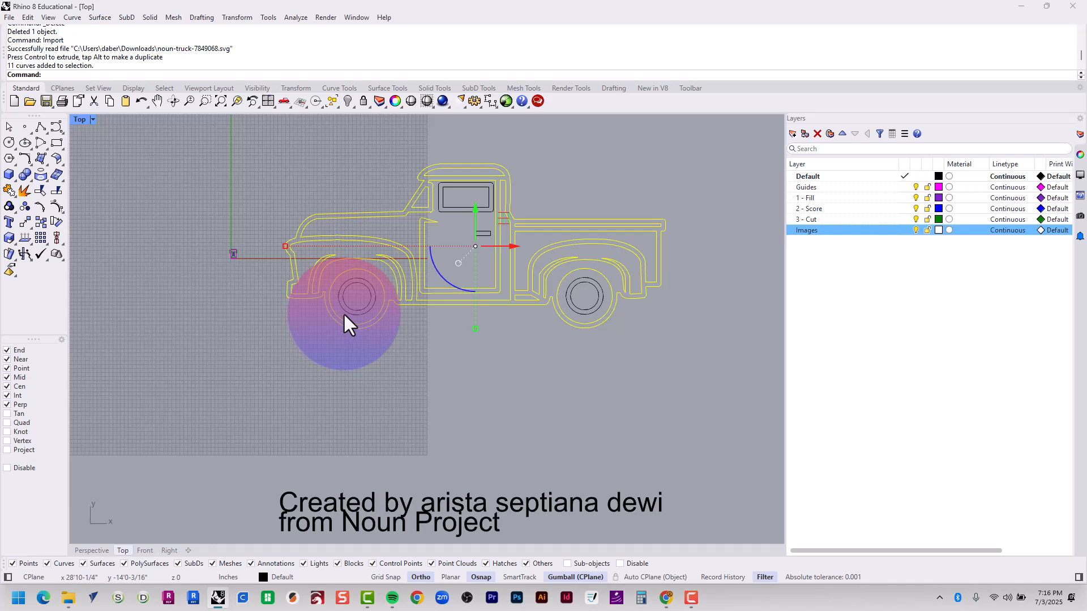
left_click(344, 310)
left_click(458, 209)
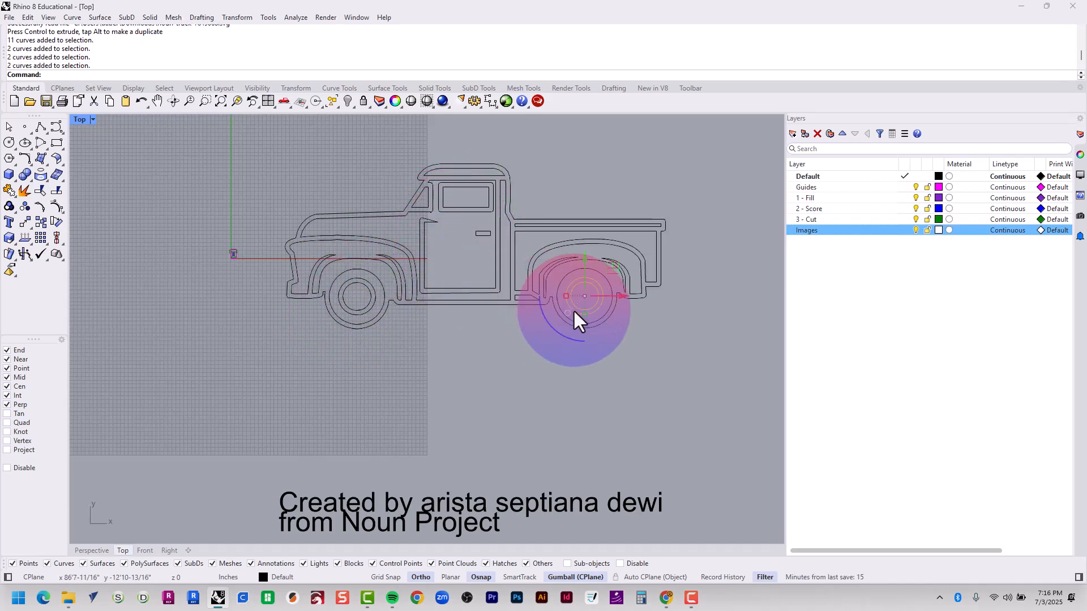
left_click(573, 309)
left_click(606, 317)
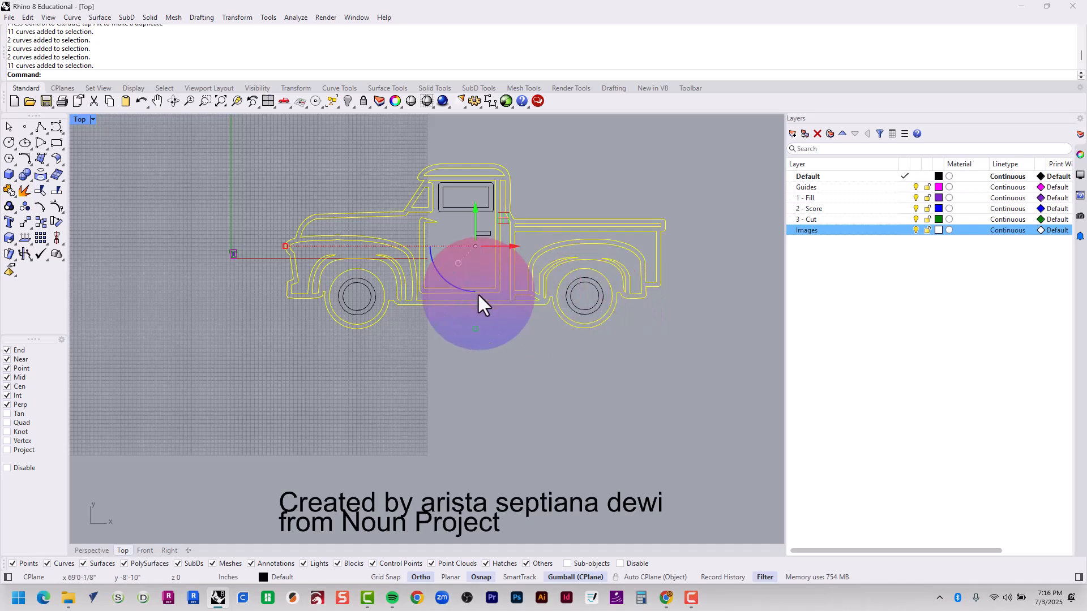
left_click(371, 303)
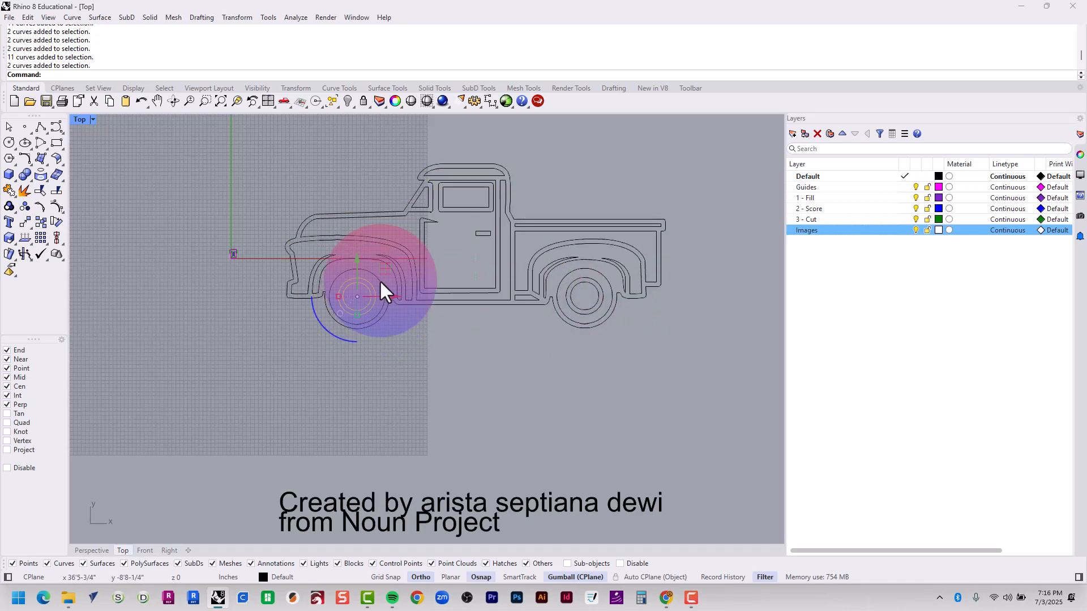
left_click(461, 210)
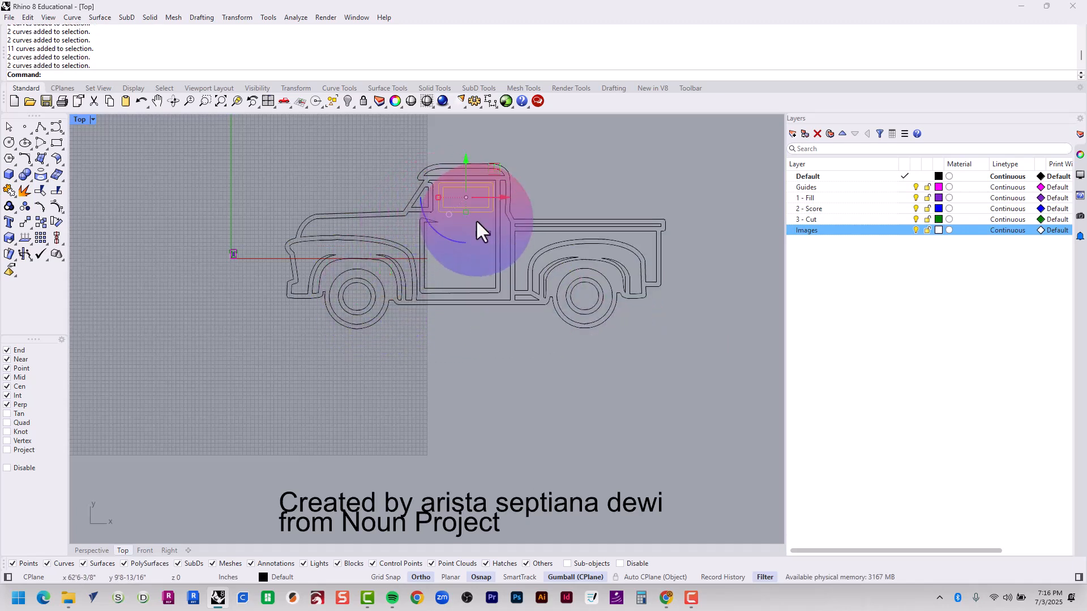
left_click(568, 244)
left_click(588, 315)
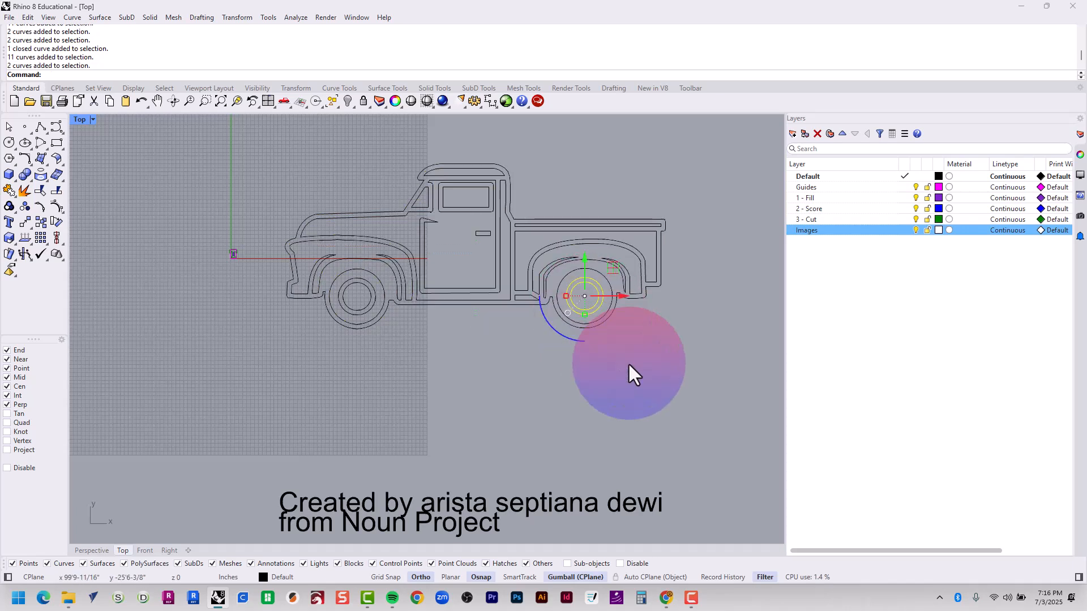
left_click(642, 374)
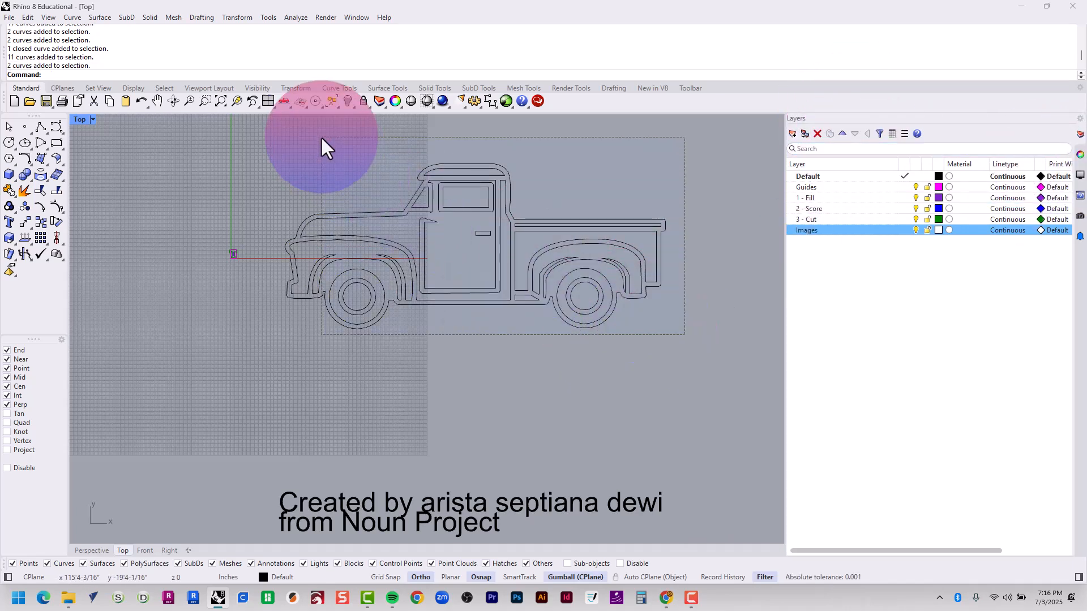
- Delete the two lines of attribution text below the truck
scroll(434, 447, "down", 3)
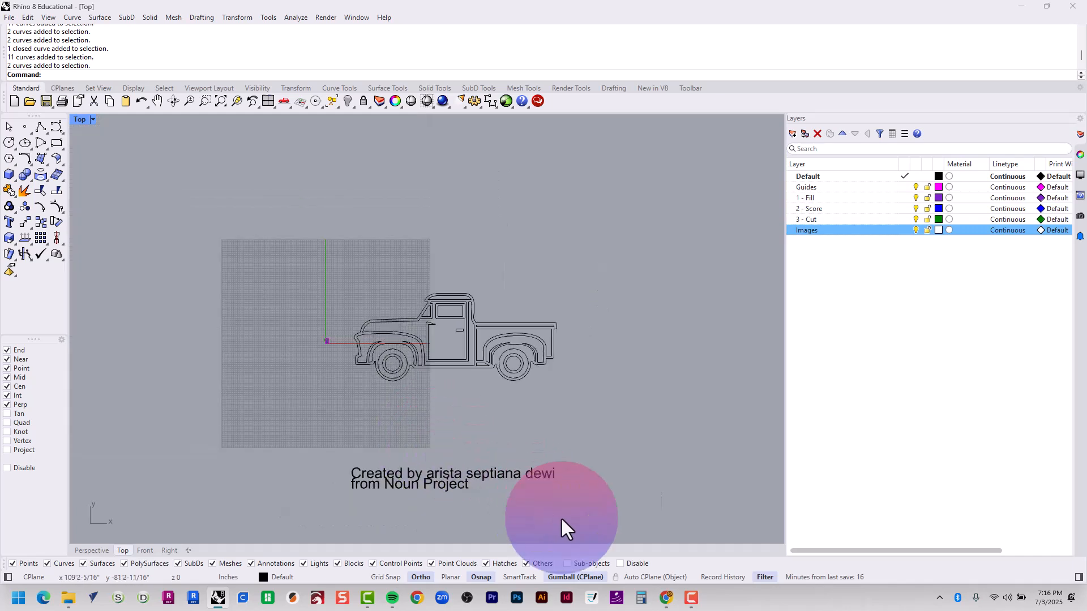
left_click_drag(592, 512, 304, 437)
key("Delete")
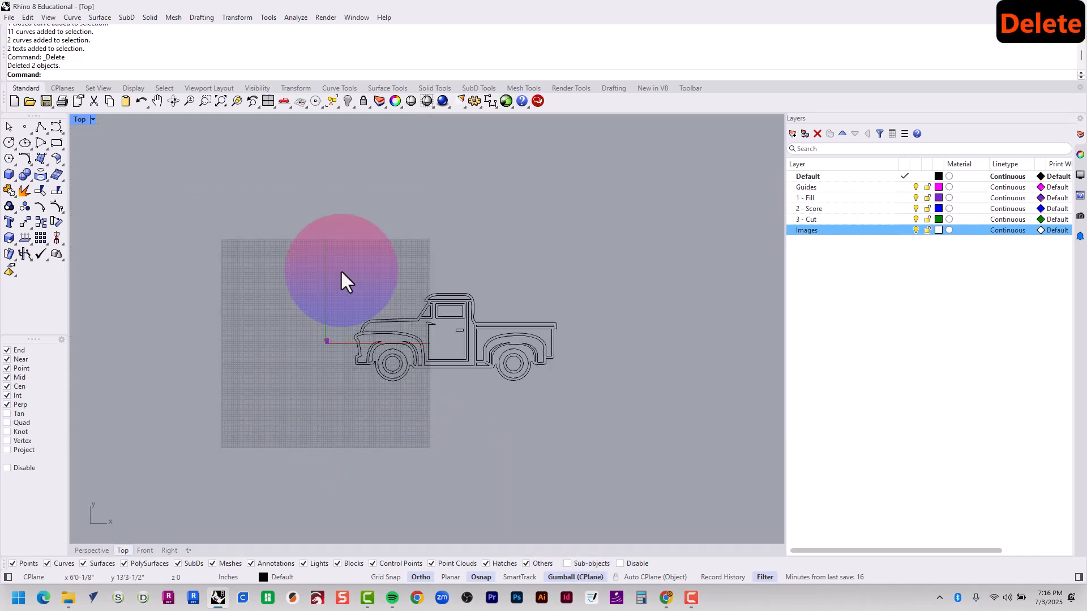
- Select all the truck curves, scale them down uniformly and move them over the letter T at the origin
left_click_drag(341, 270, 562, 426)
scroll(412, 337, "up", 3)
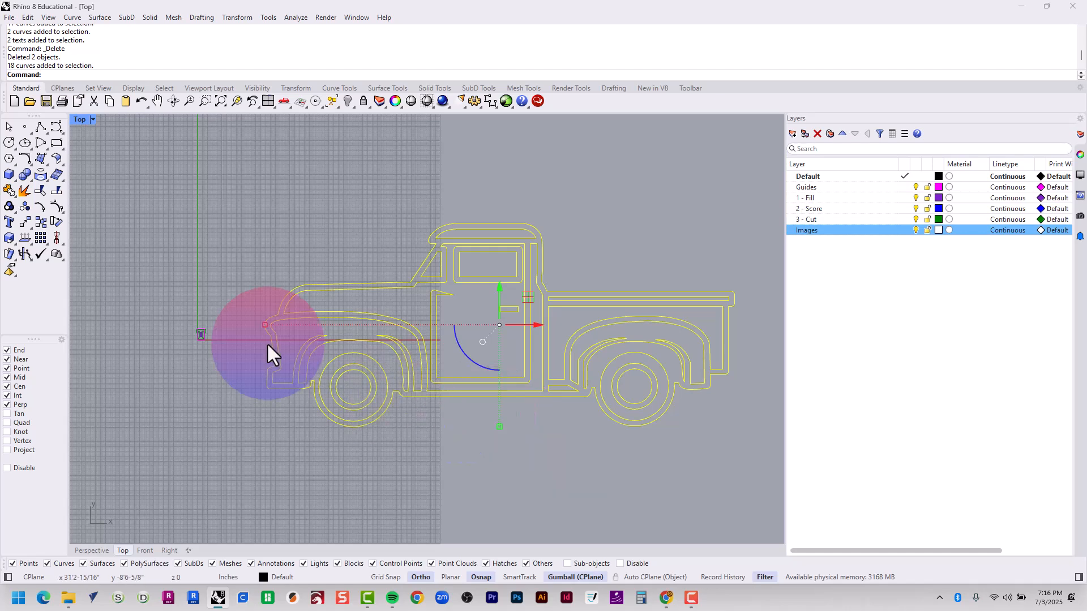
left_click_drag(265, 324, 462, 323)
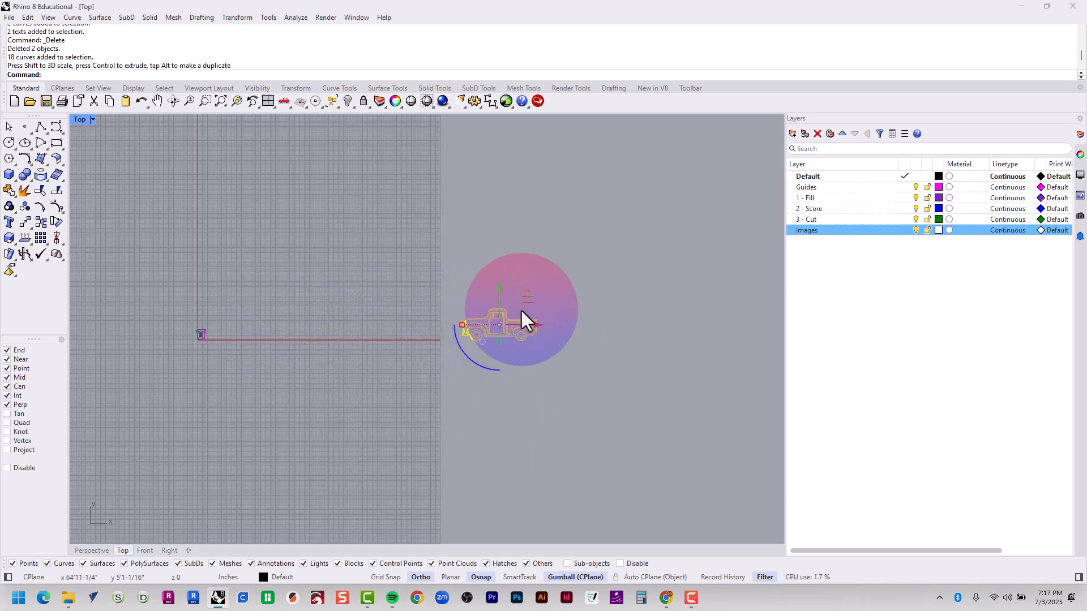
left_click_drag(529, 296, 254, 312)
scroll(173, 354, "up", 2)
scroll(173, 352, "up", 5)
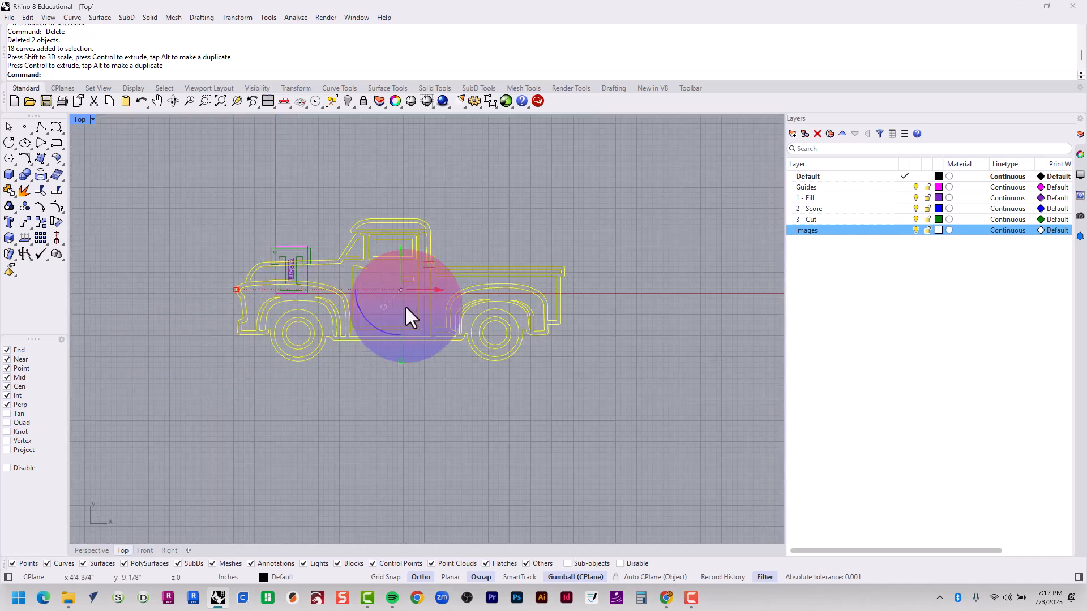
- Scale the truck curves down further and place them beside the letter T, above the red axis
left_click_drag(197, 286, 410, 296, "shift")
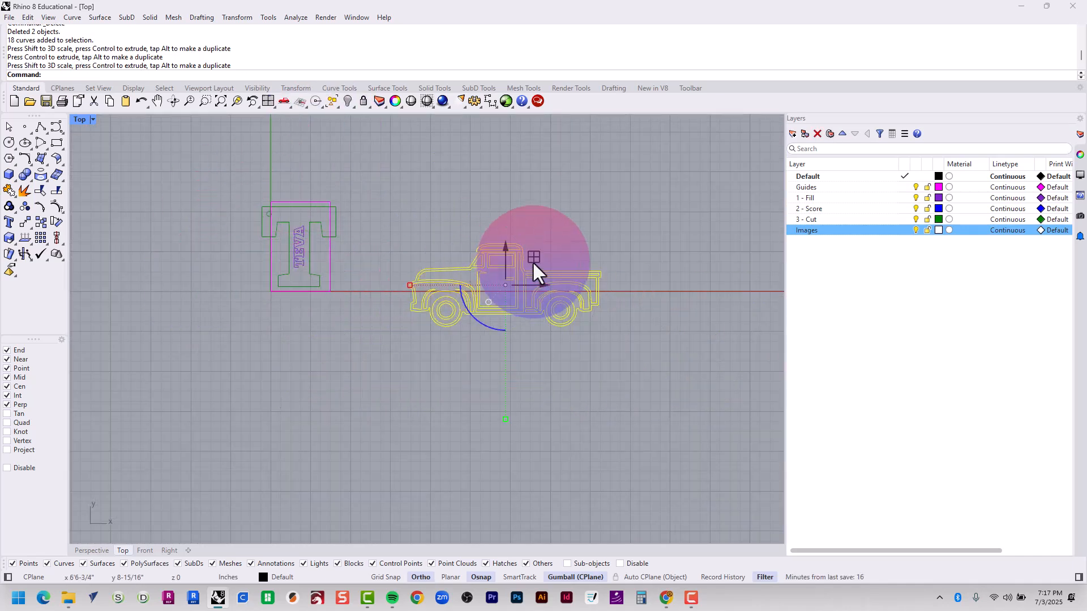
left_click_drag(533, 258, 490, 210)
left_click_drag(367, 235, 410, 237, "shift")
scroll(394, 233, "up", 6)
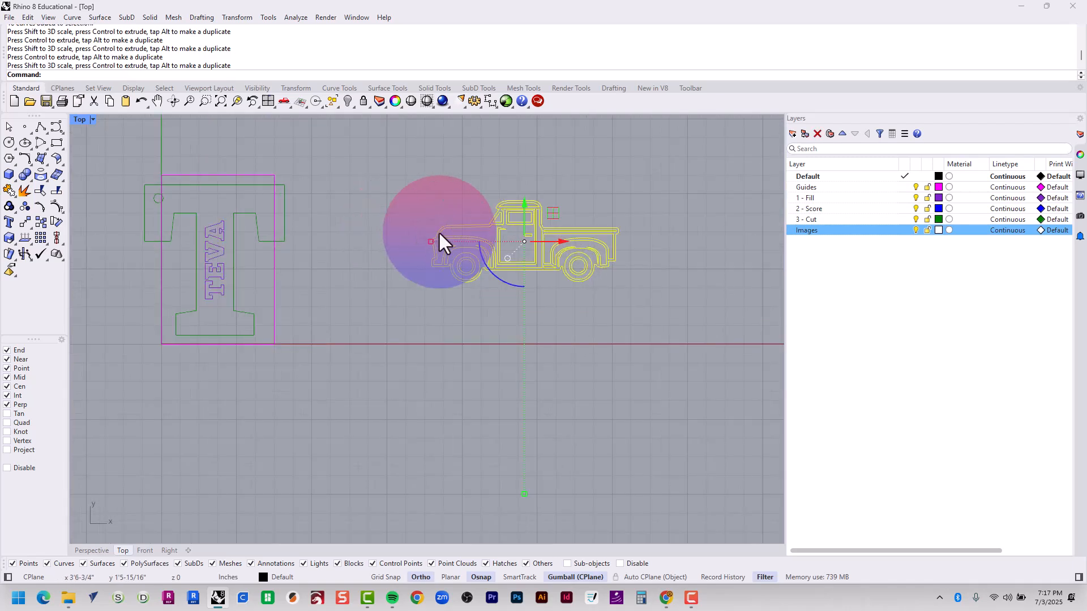
- Move the truck over the letter T and rotate it 90 degrees so it stands upright along the TEVA text
left_click_drag(551, 213, 247, 209)
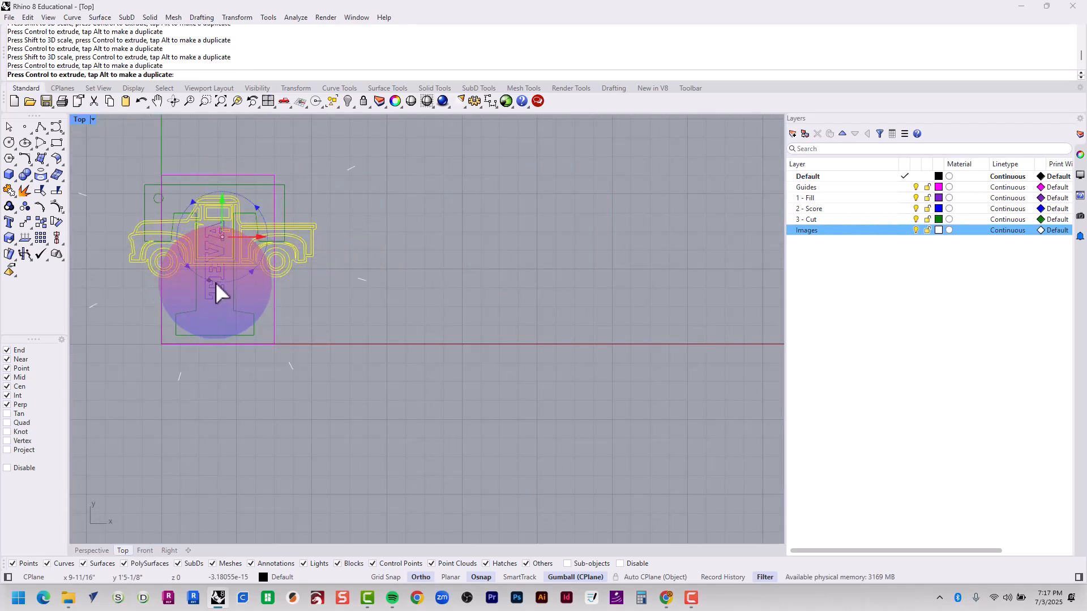
left_click_drag(215, 281, 178, 244)
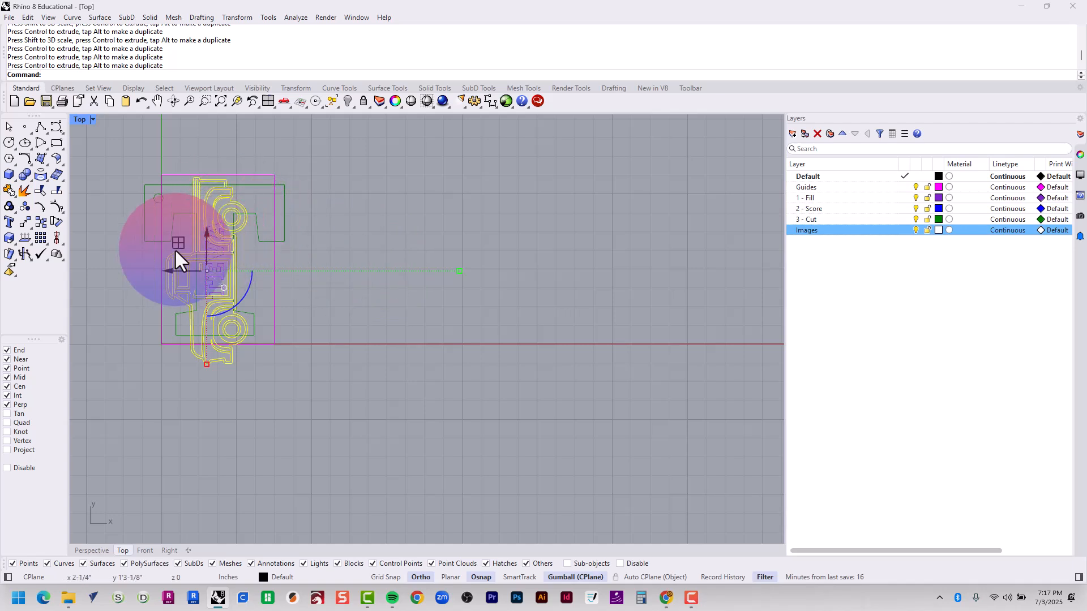
mouse_move(175, 245)
left_mouse_down()
mouse_move(345, 244)
mouse_move(188, 243)
left_mouse_up()
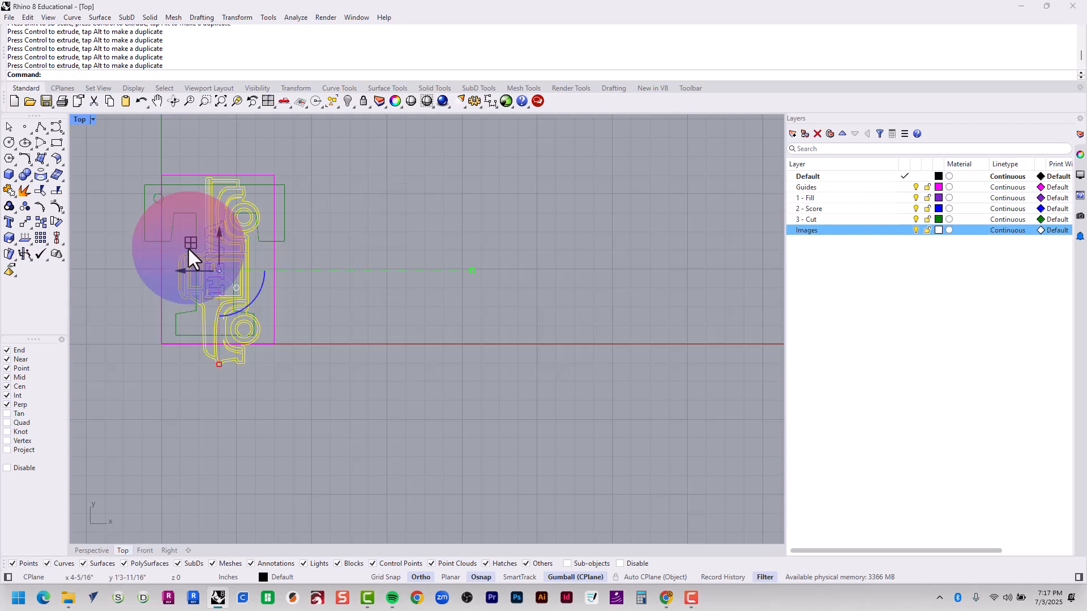
- Scale the upright truck down to about the letter T's height and move it to the right of the T
left_click_drag(219, 364, 222, 356)
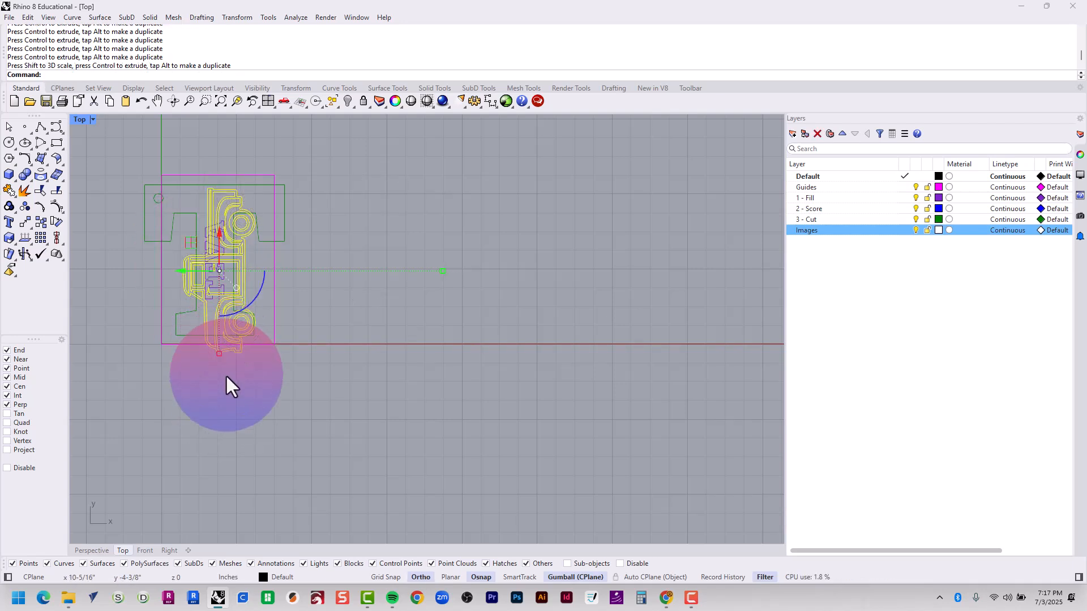
left_click_drag(215, 266, 338, 277)
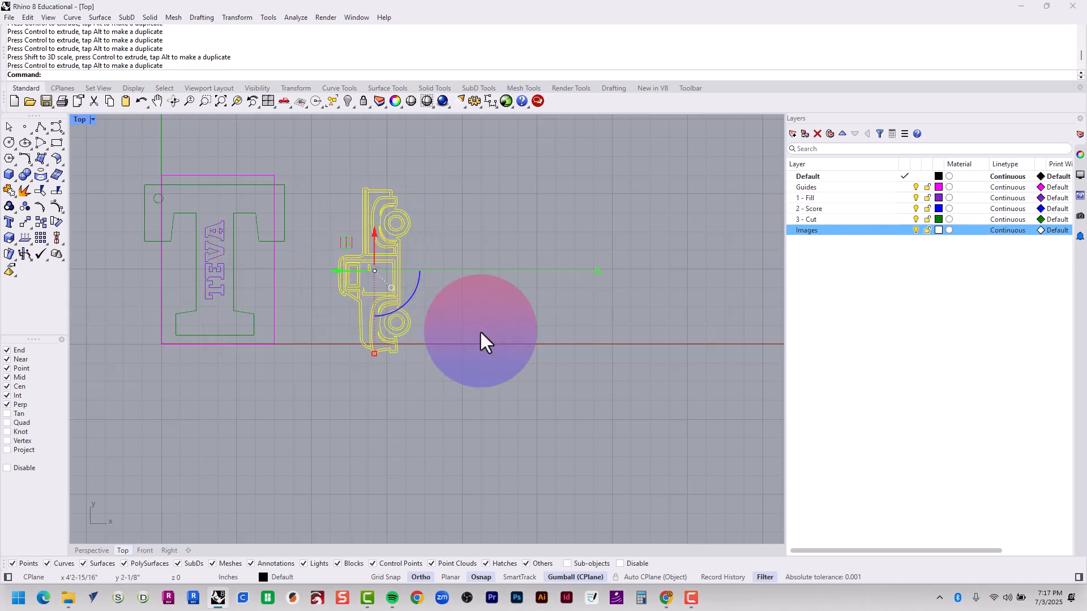
left_click(481, 330)
- Inspect the object properties of the truck's grouped curves: body outline, upper wheel, window and lower wheel
scroll(347, 247, "up", 5)
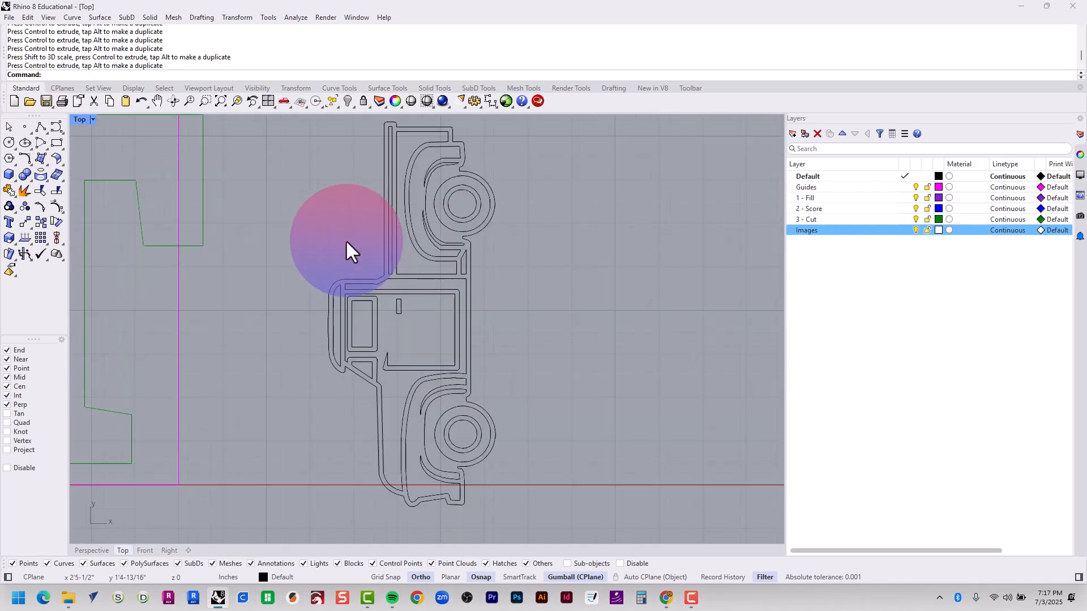
left_click(396, 252)
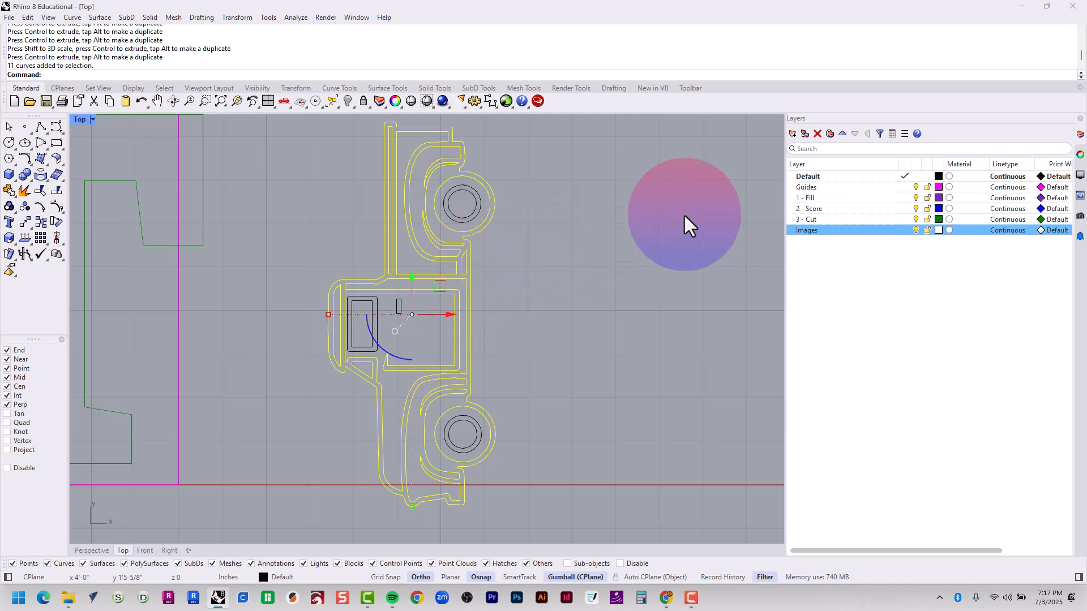
left_click(1078, 155)
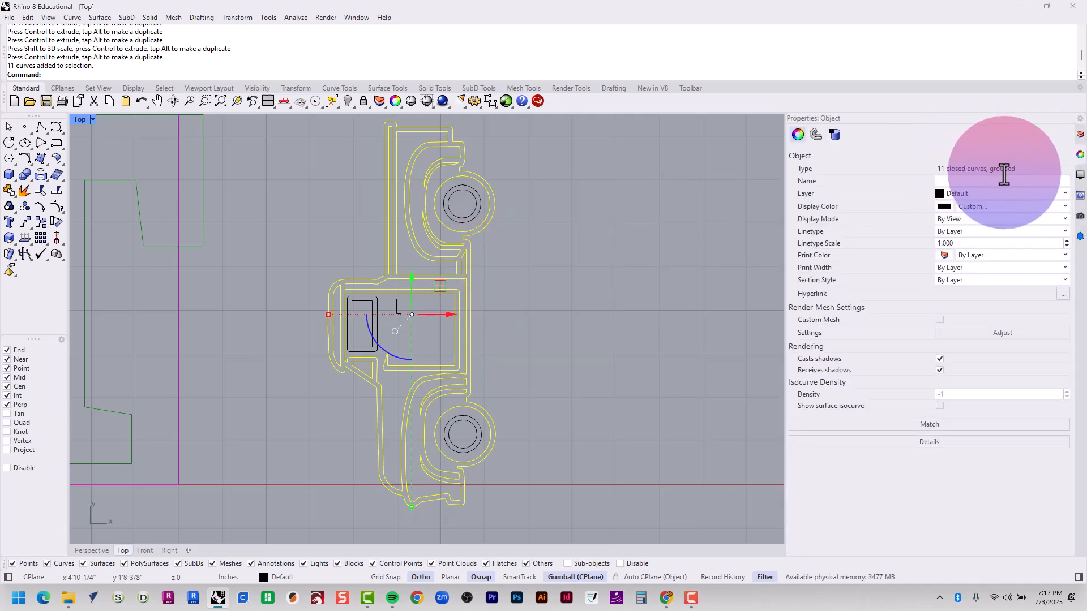
left_click(472, 217)
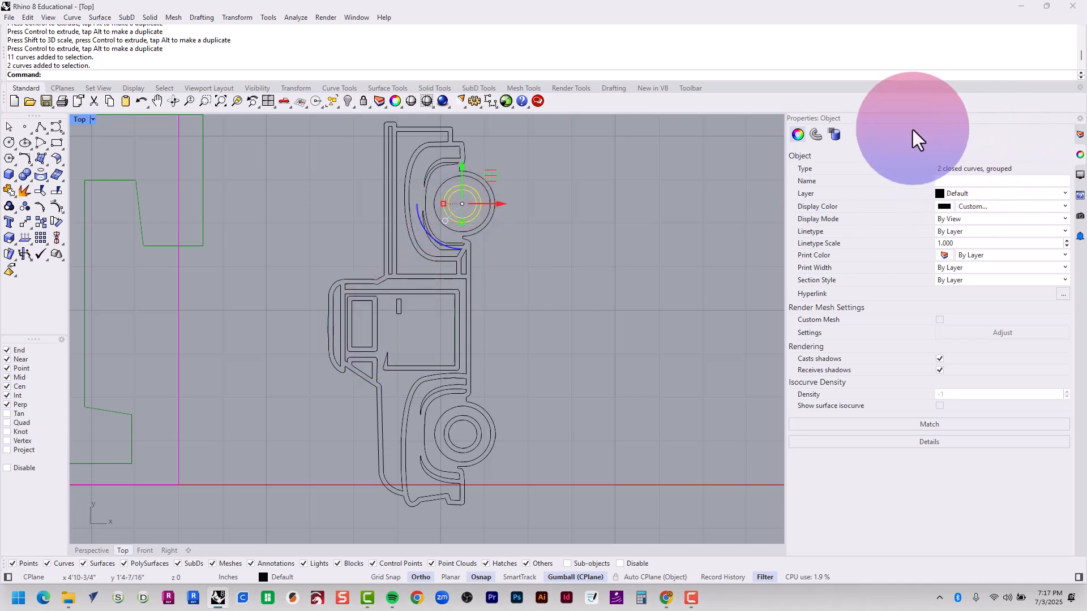
left_click(377, 323)
left_click(480, 430)
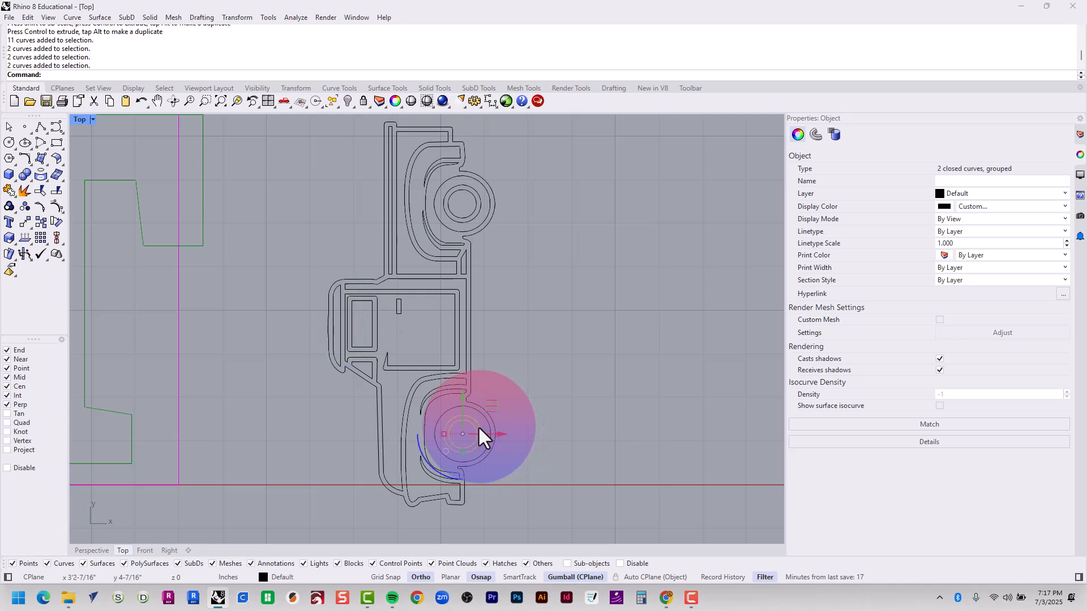
left_click(600, 419)
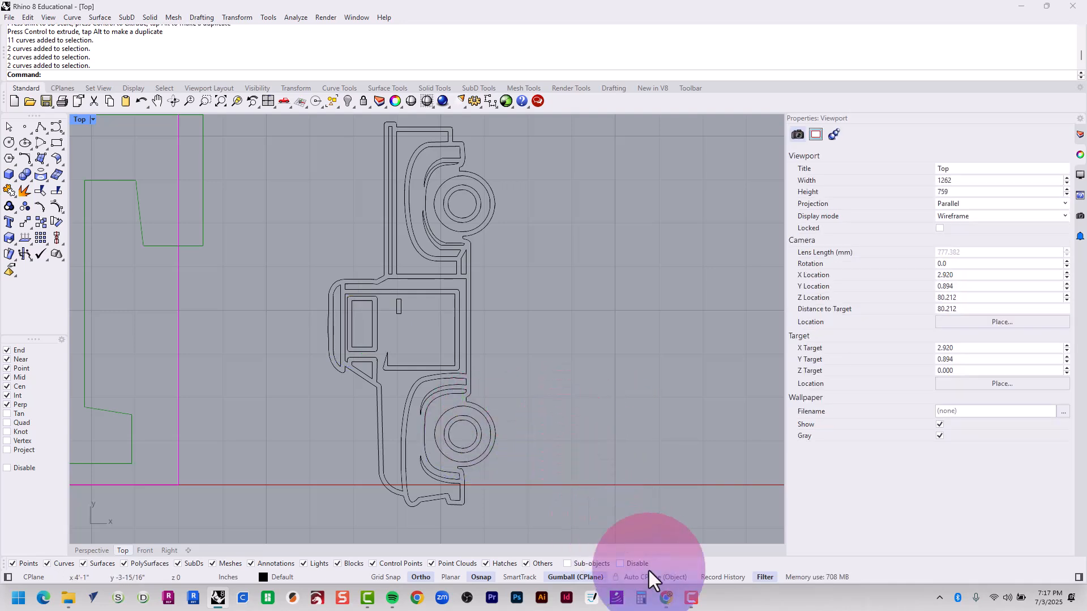
left_click(691, 598)
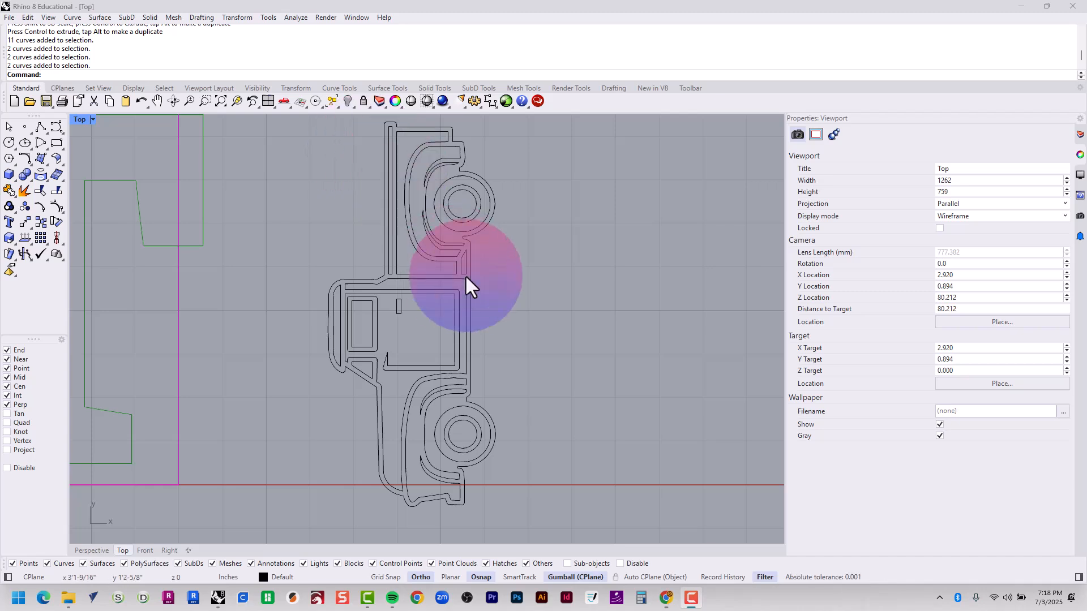
left_click(692, 601)
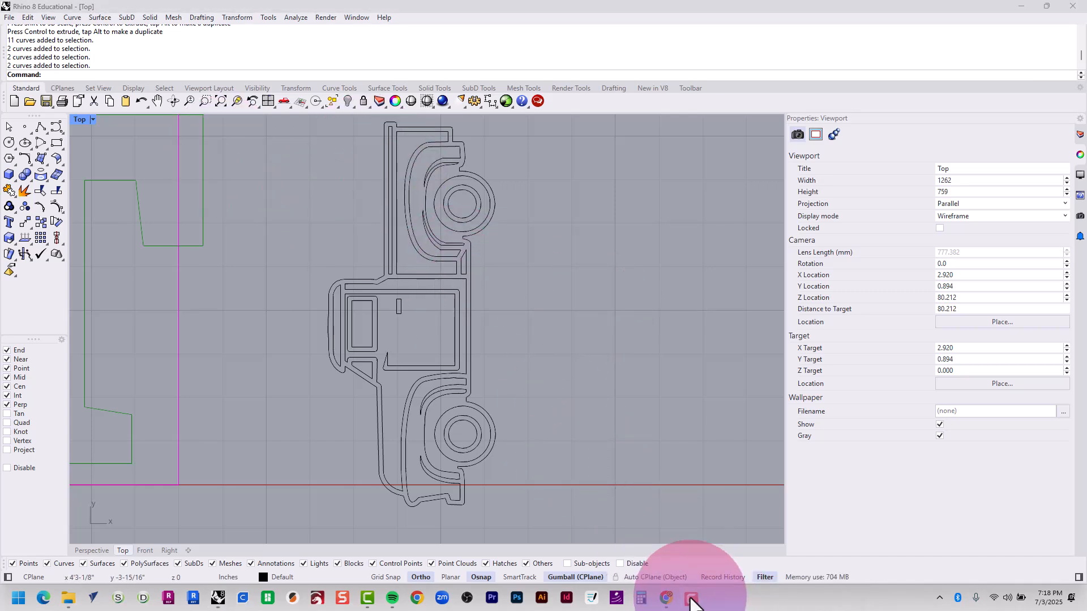
- Check which curves are grouped with the letter T outline and its small hole
scroll(470, 372, "down", 6)
right_click_drag(496, 385, 568, 396)
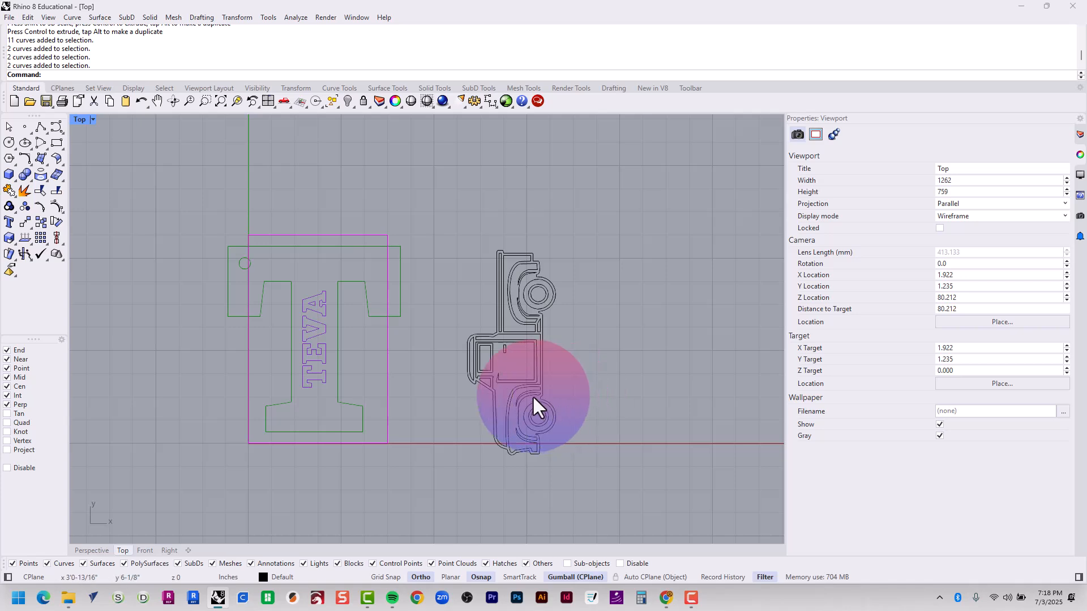
left_click(240, 270)
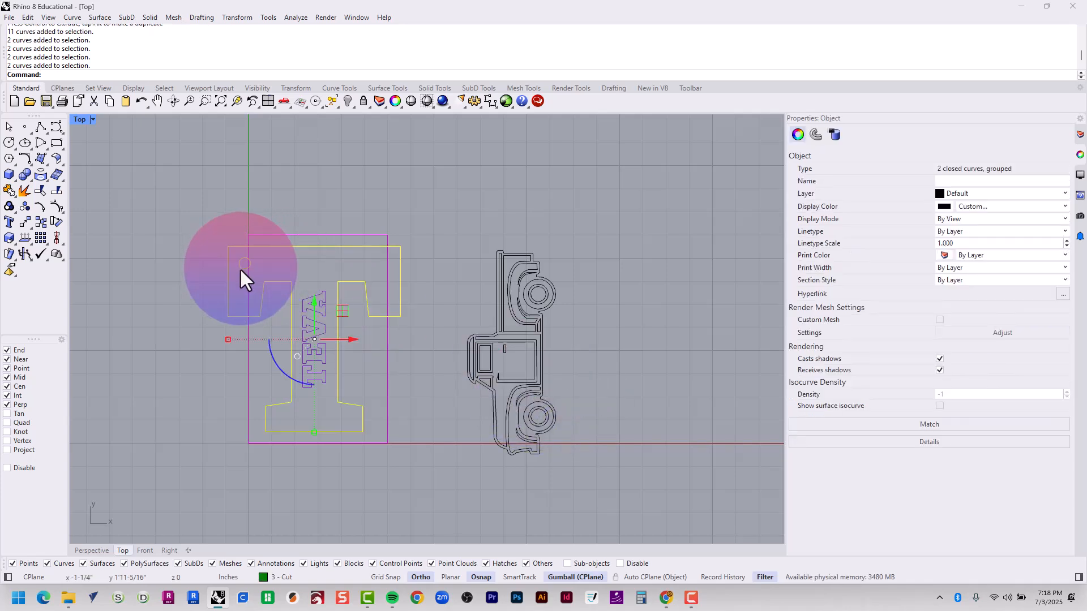
left_click(459, 306)
- Select all the truck curves and bring up the layer list
scroll(534, 354, "up", 3)
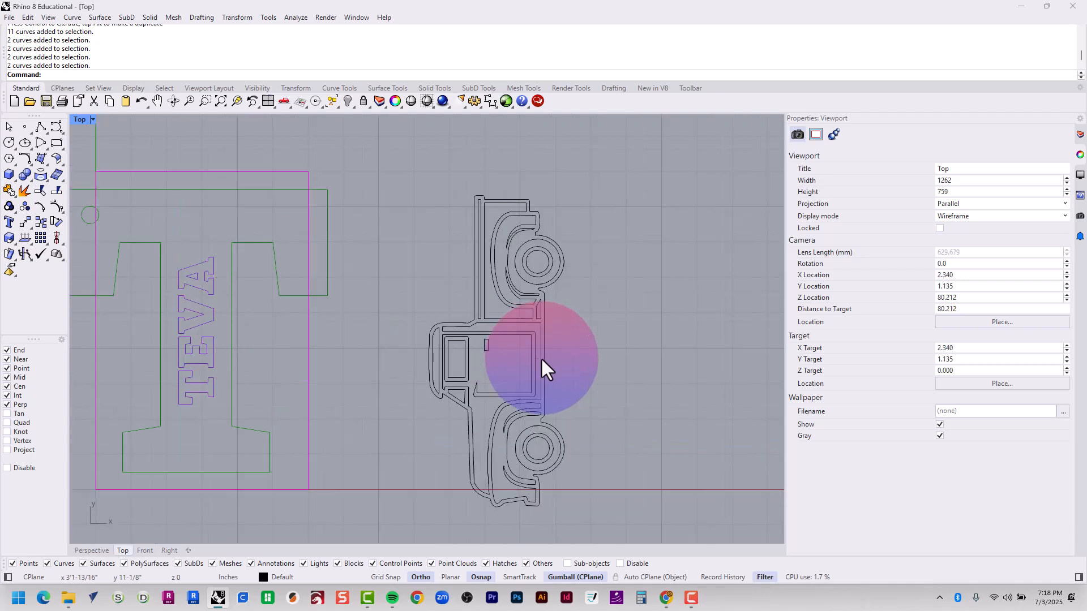
right_click_drag(541, 359, 525, 331)
left_click_drag(617, 146, 452, 469)
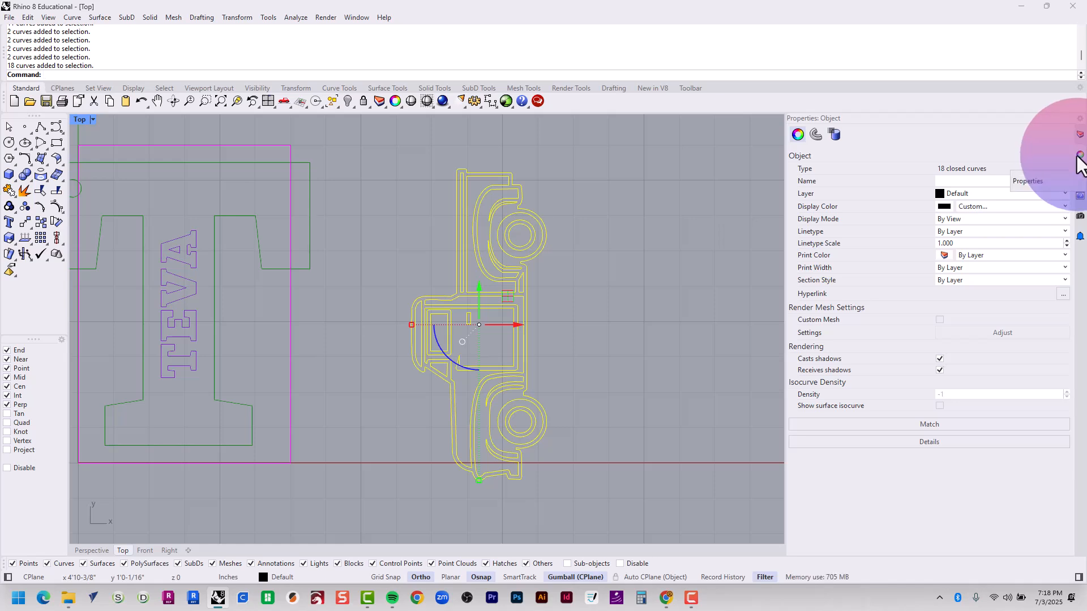
left_click(1079, 136)
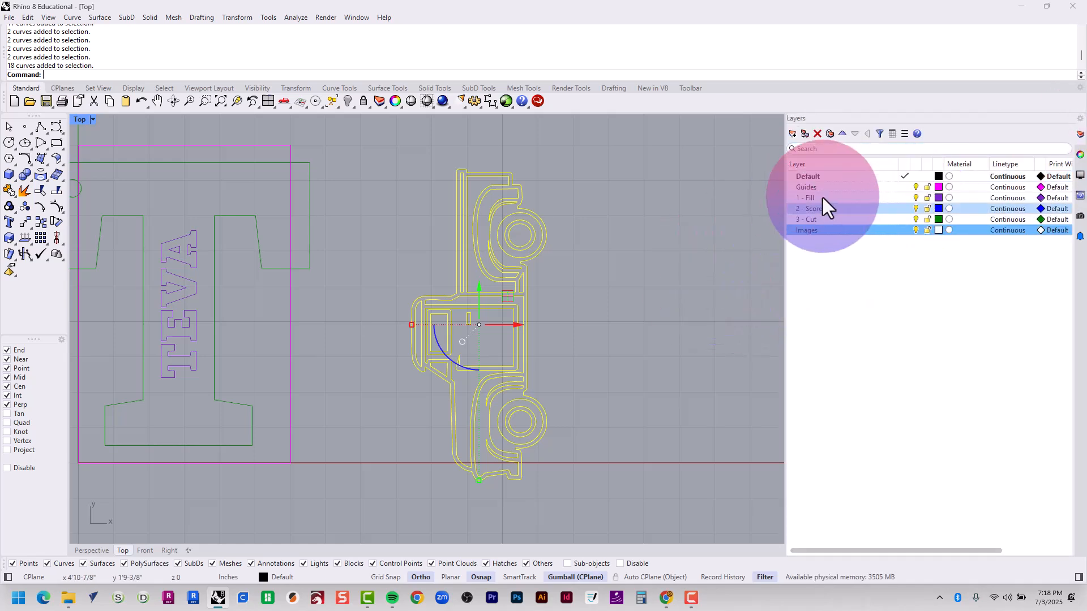
- Examine the truck's body outline group up close, along with its door handle, window and upper wheel curves
left_click(434, 216)
left_click(460, 192)
scroll(446, 250, "up", 3)
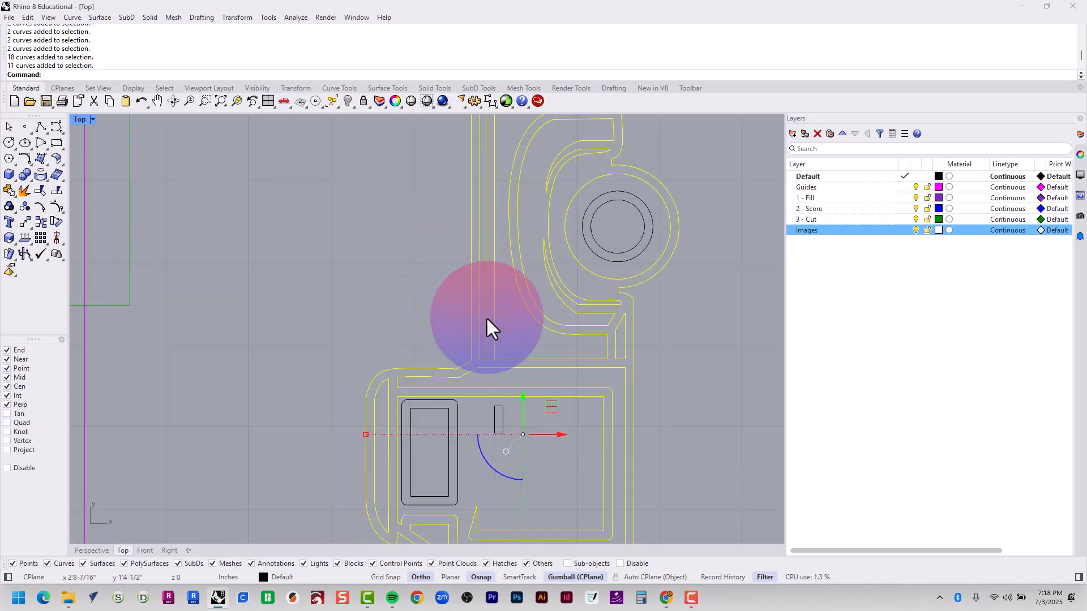
scroll(463, 380, "up", 4)
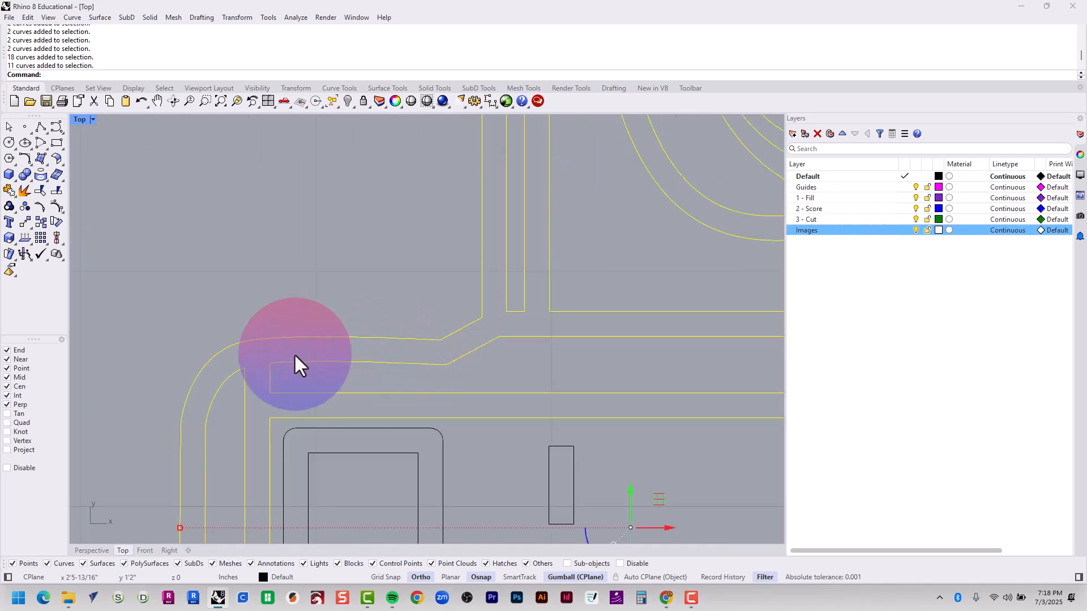
scroll(276, 379, "down", 4)
right_click_drag(275, 390, 298, 257)
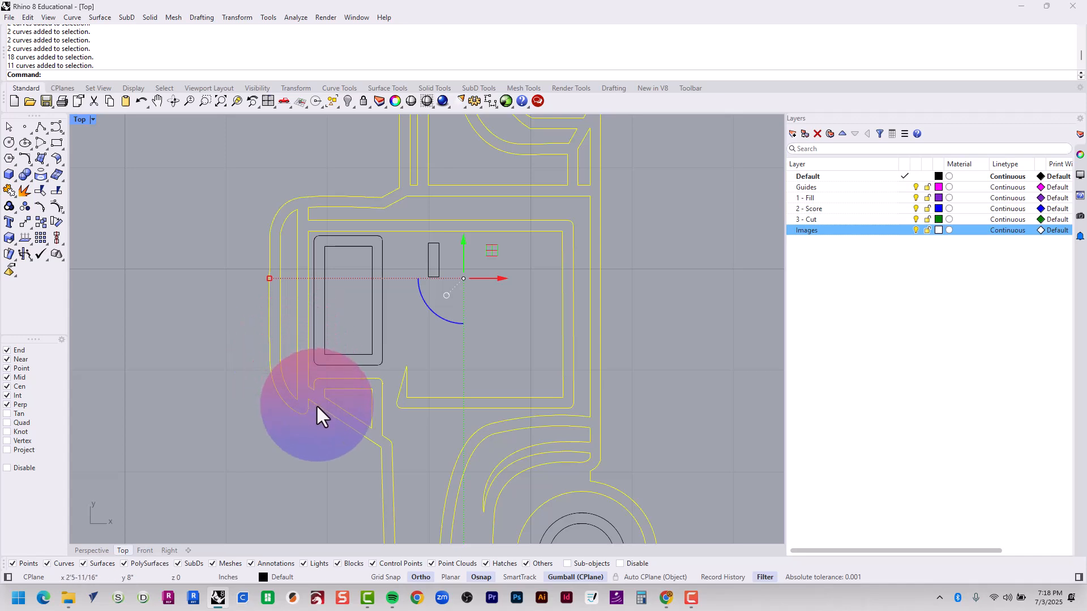
right_click_drag(380, 435, 354, 330)
scroll(362, 391, "down", 6)
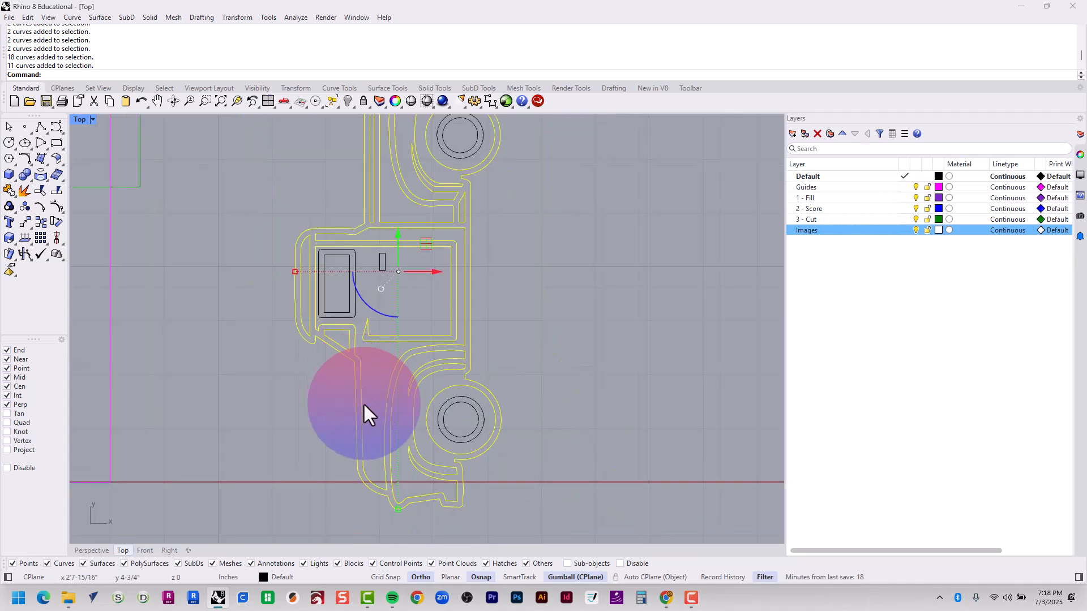
scroll(369, 430, "up", 2)
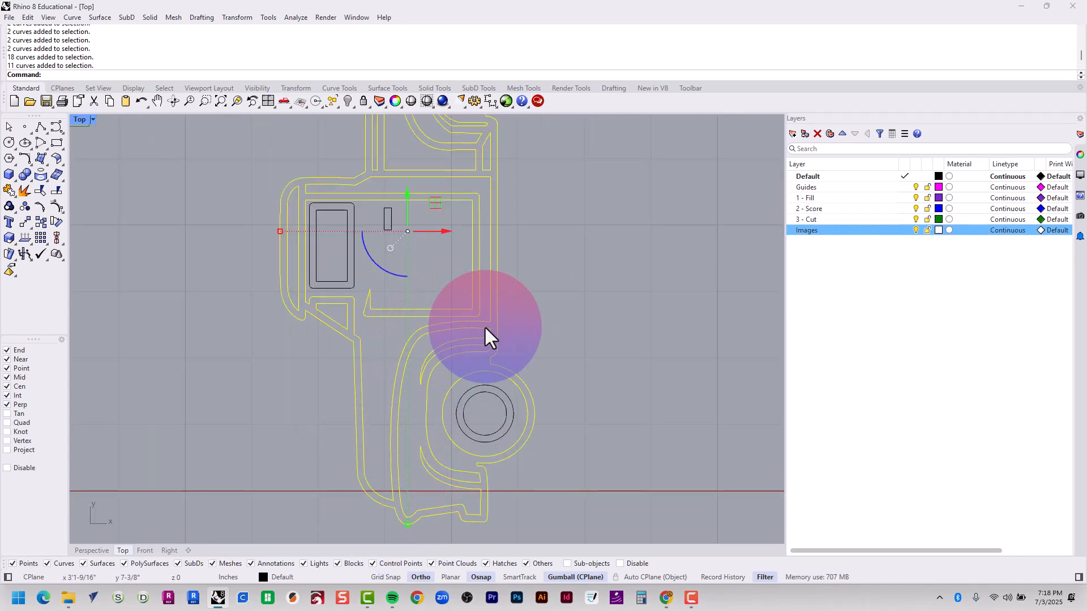
right_click_drag(478, 308, 489, 407)
left_click(393, 309)
left_click(358, 311)
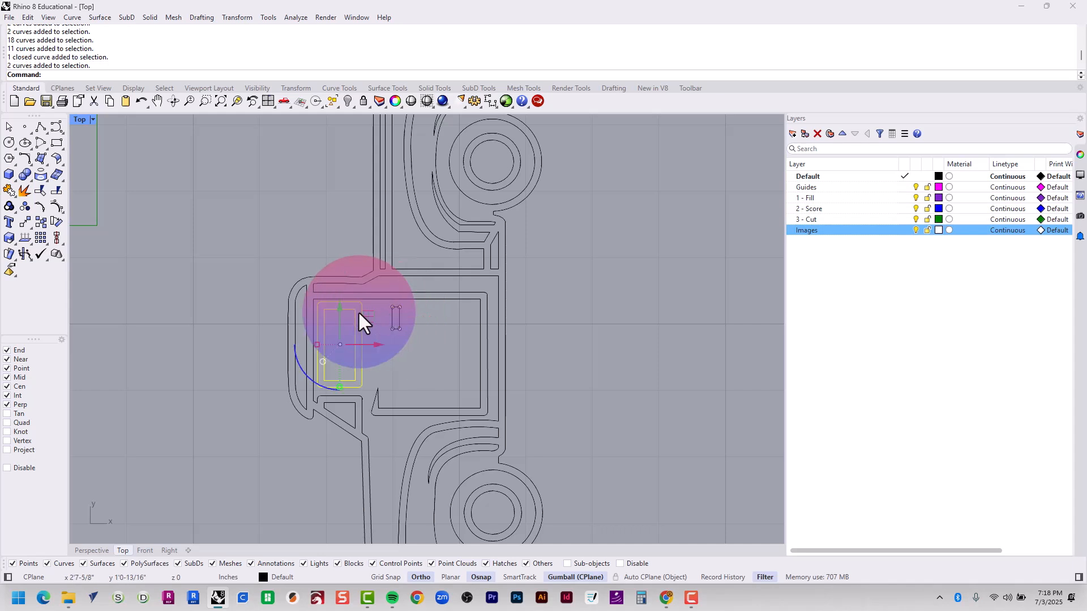
left_click(496, 194)
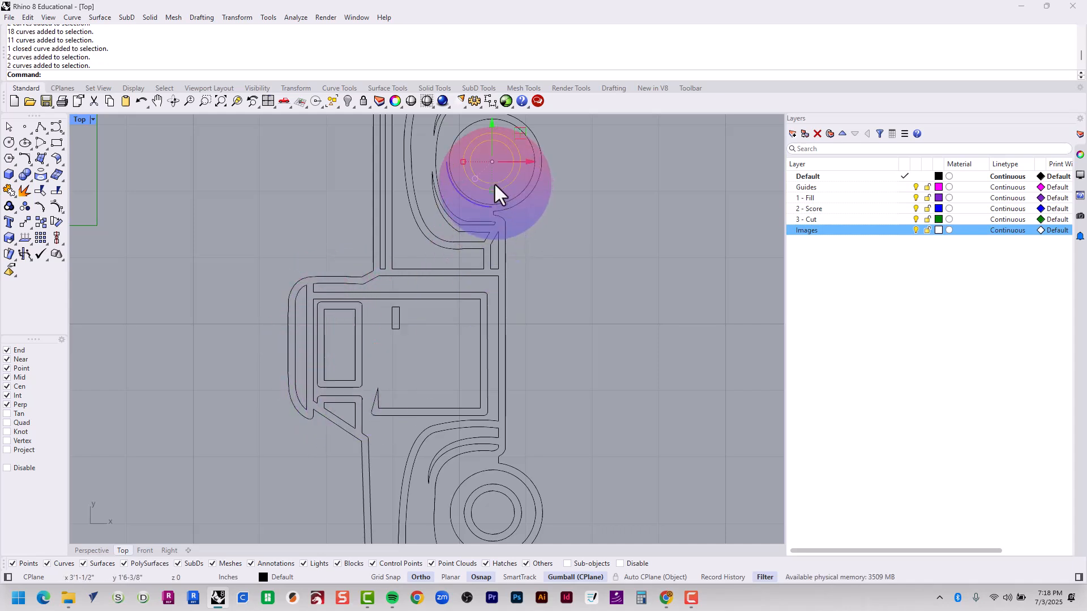
left_click(594, 296)
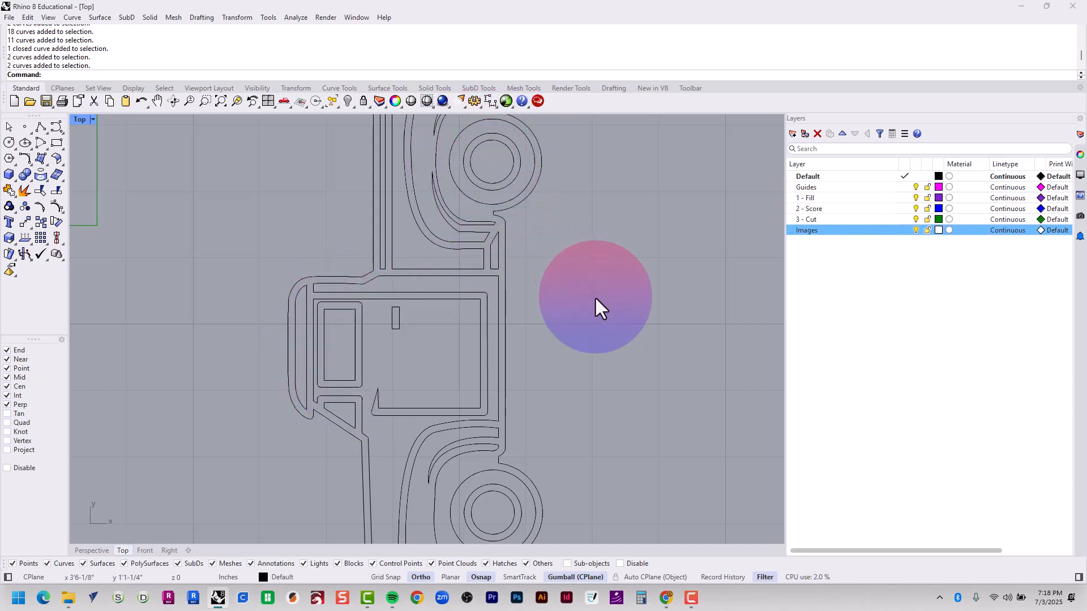
- Compare selecting the entire truck with selecting only its body outline group, leaving nothing selected
scroll(589, 288, "down", 3)
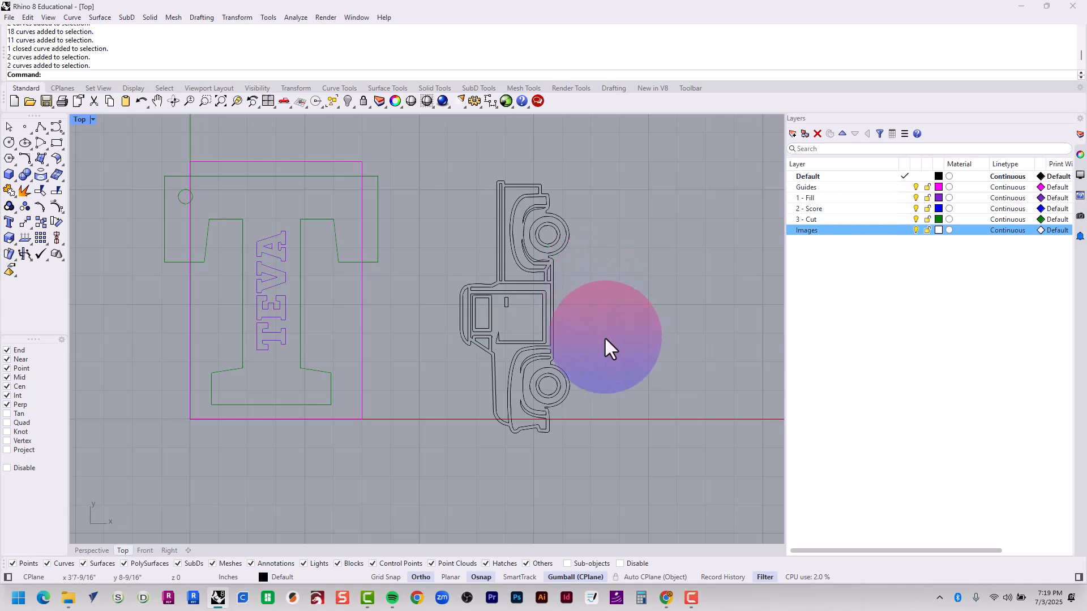
right_click_drag(603, 337, 561, 347)
left_click_drag(627, 166, 404, 528)
left_click(517, 469)
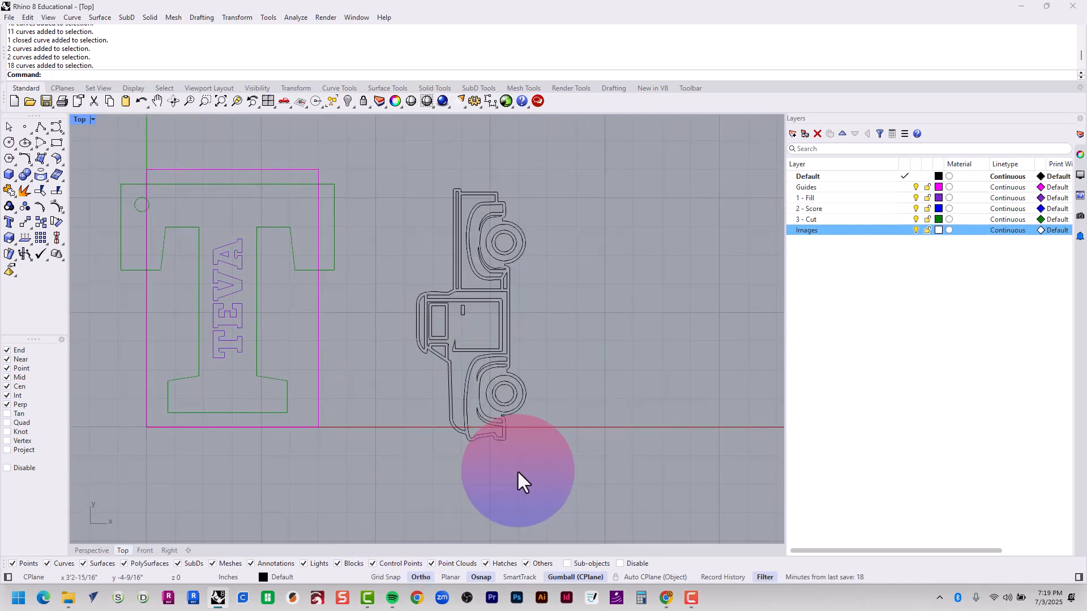
scroll(491, 240, "up", 4)
left_click(491, 218)
scroll(491, 218, "down", 3)
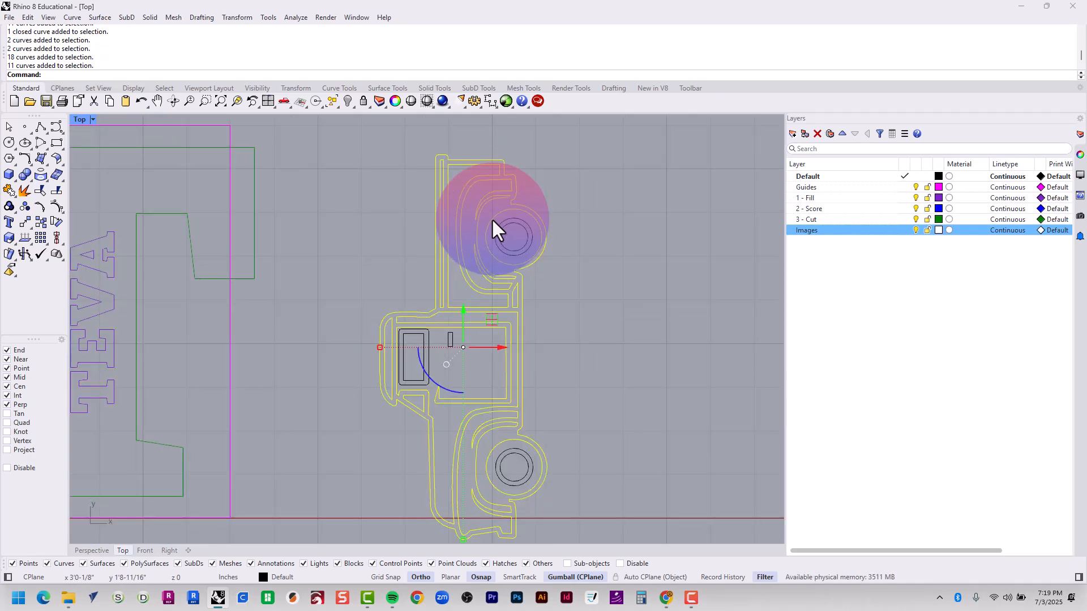
left_click(586, 198)
- Move all 18 truck curves onto the 1 - Fill layer
left_click_drag(608, 145, 377, 530)
right_click(845, 199)
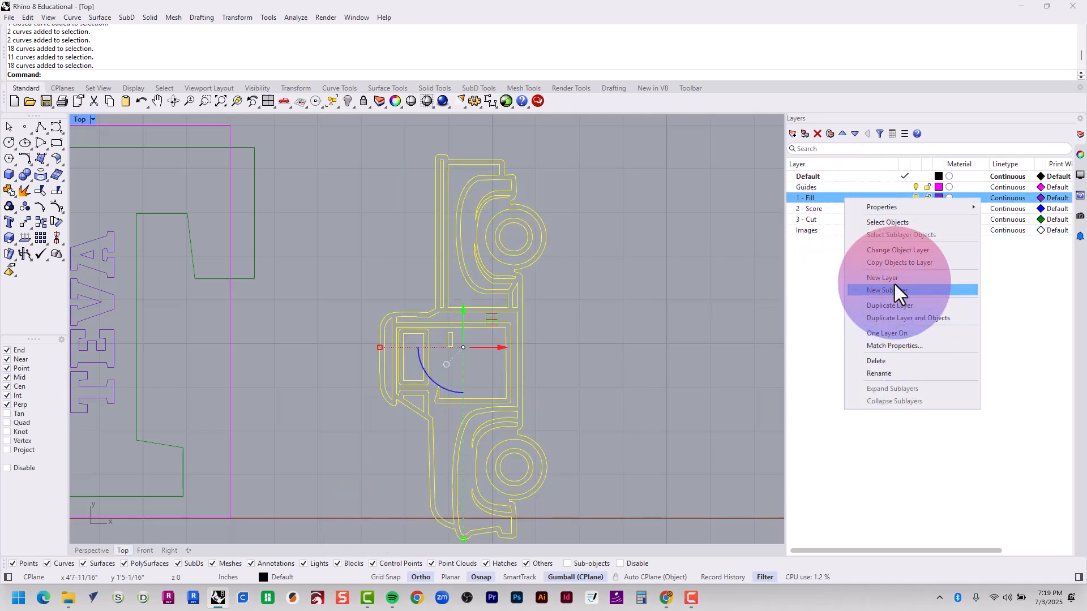
left_click(892, 251)
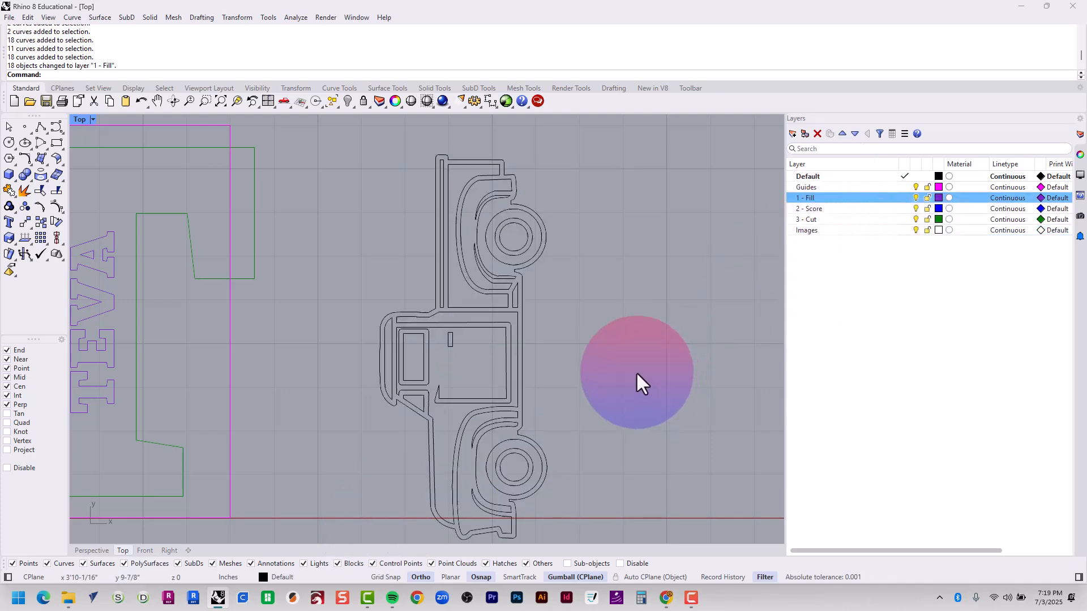
scroll(639, 376, "down", 2)
scroll(714, 268, "down", 1)
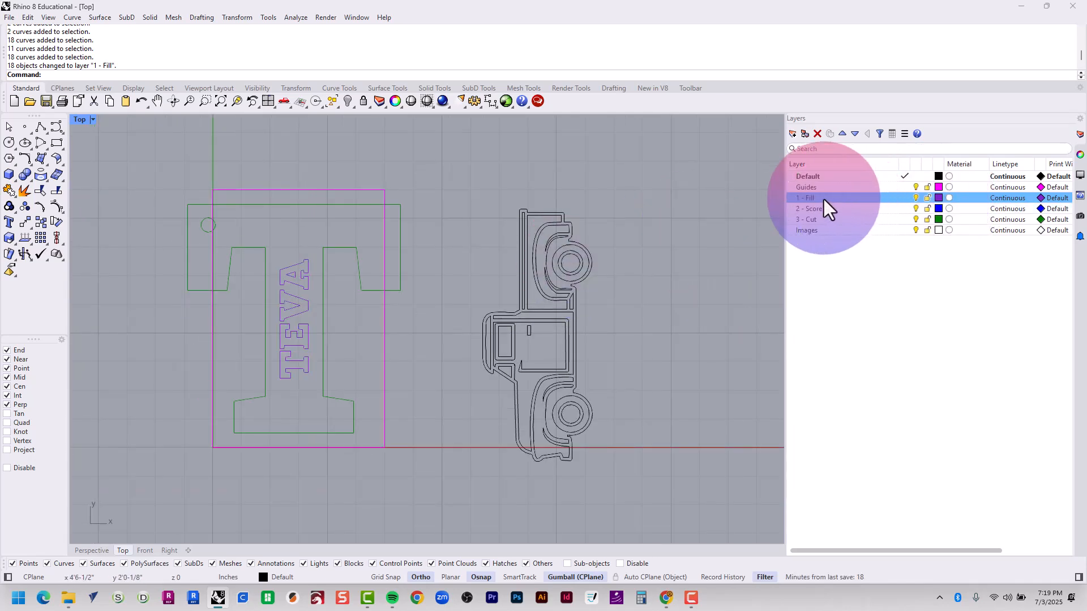
left_click(576, 267)
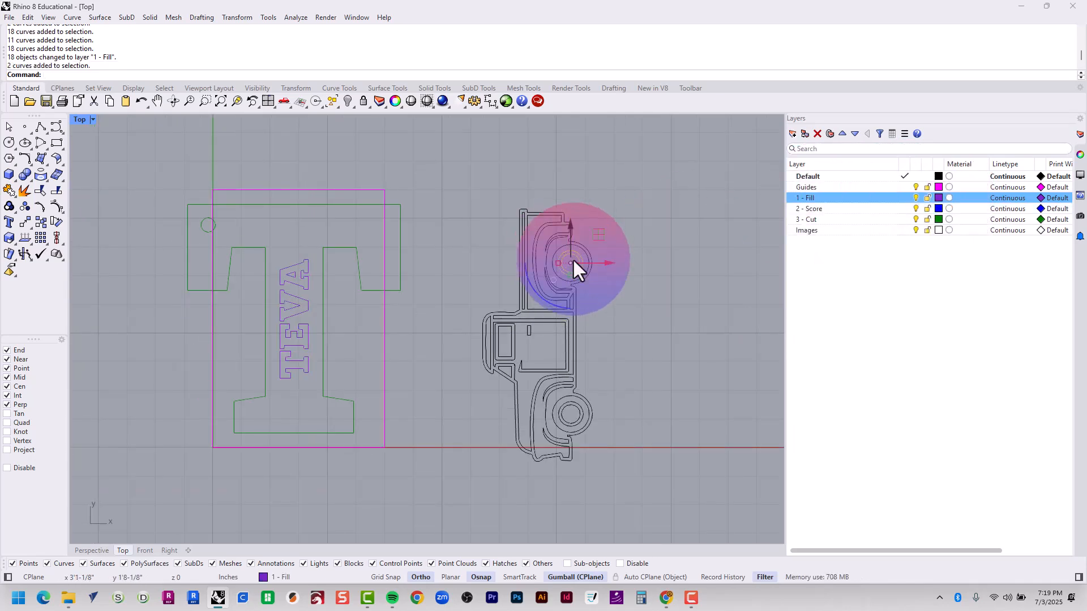
key("ctrl+i")
key("Escape")
key("Escape")
key("Escape")
key("Escape")
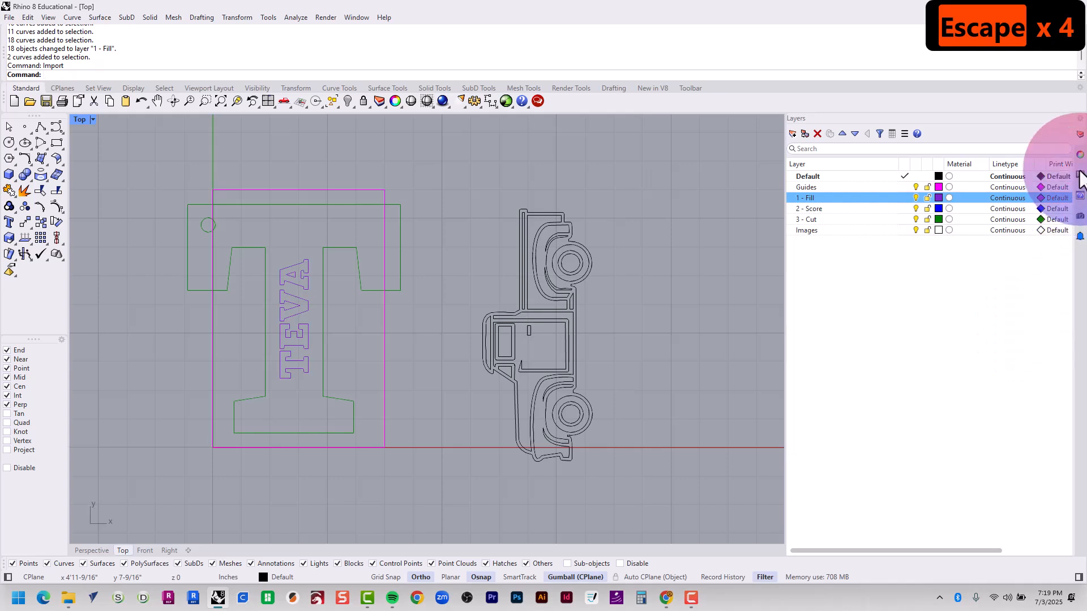
- Set the display color of all the truck curves to By Layer, returning to the layer list with nothing selected
left_click(1079, 134)
left_click_drag(657, 175, 440, 537)
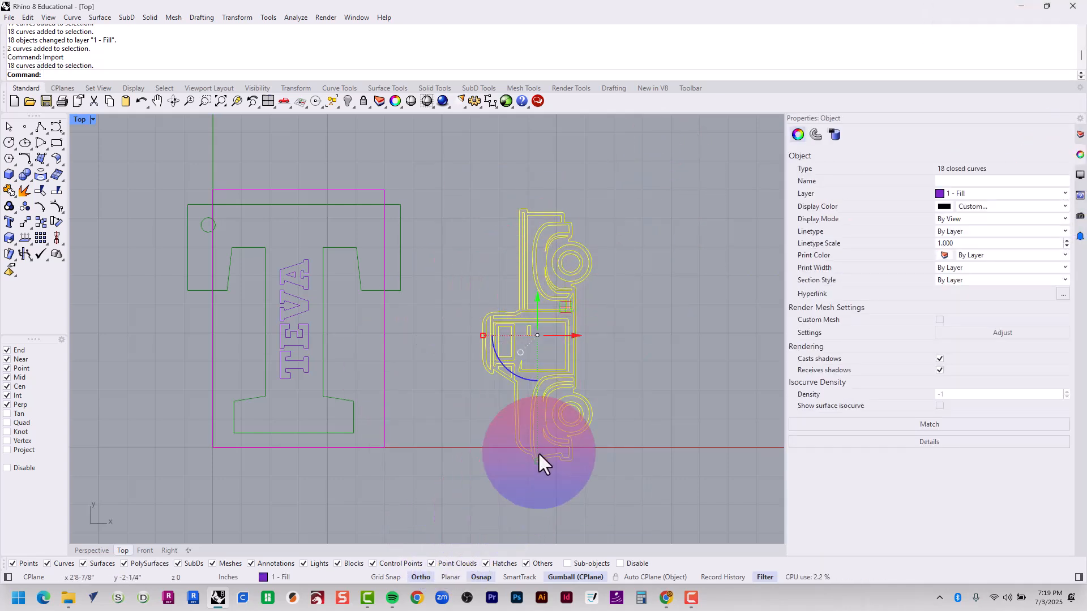
left_click(987, 206)
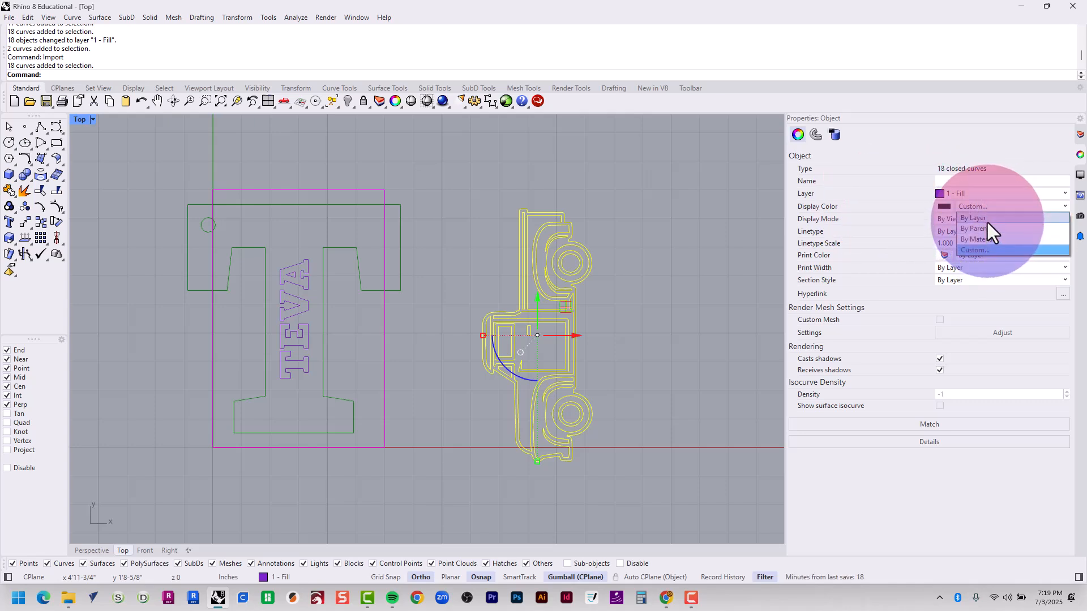
left_click(987, 223)
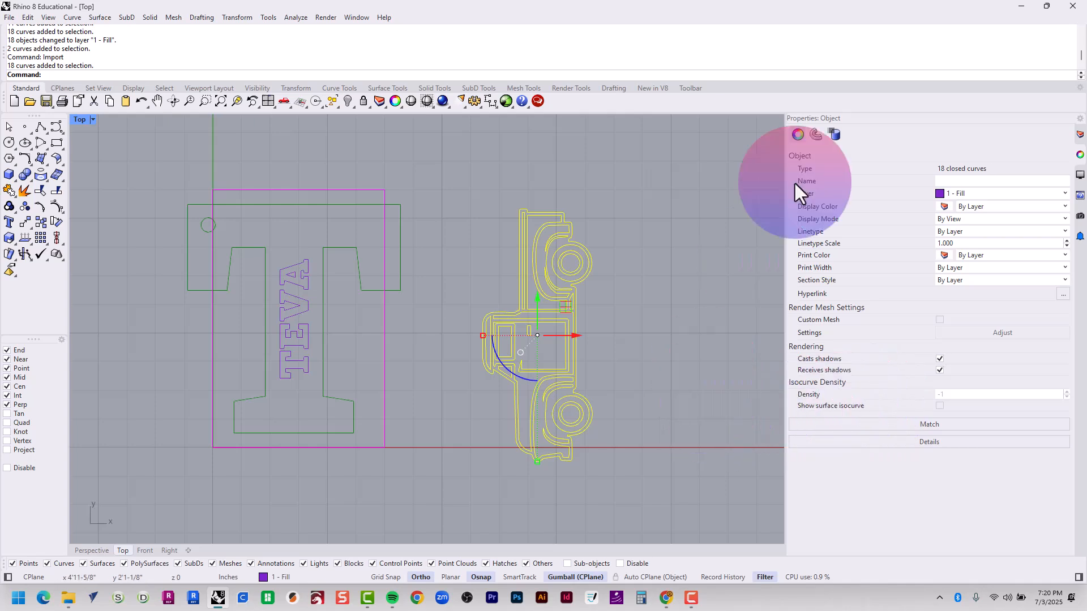
left_click(1079, 134)
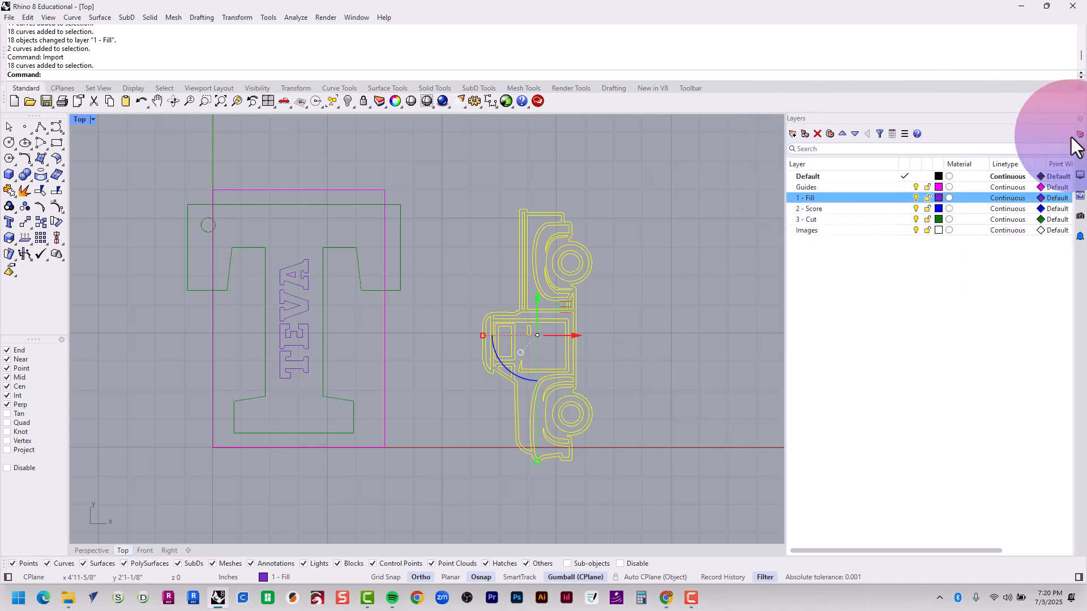
left_click(687, 338)
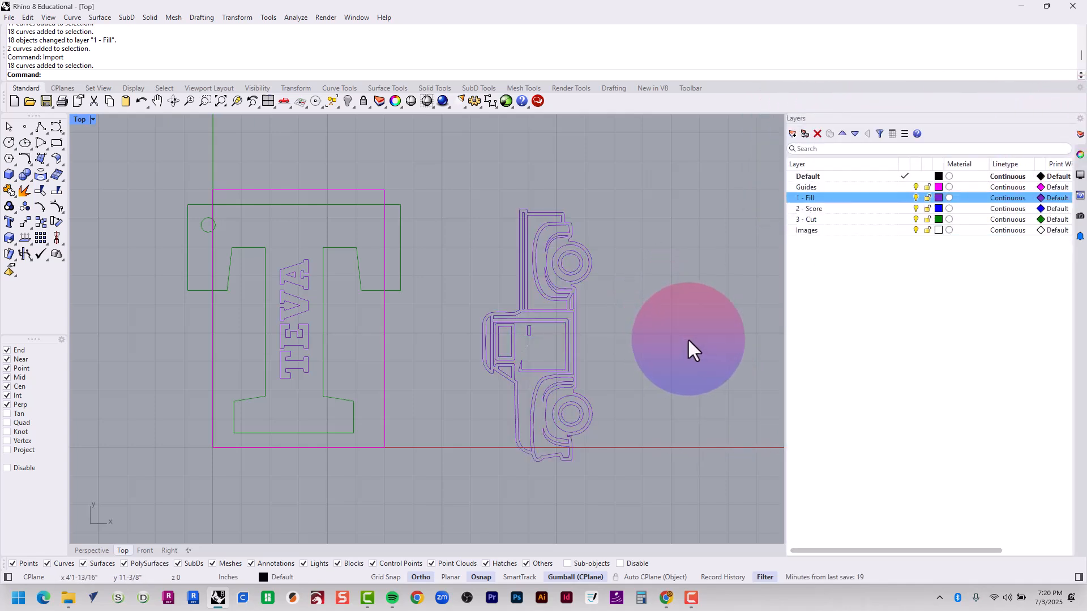
- Create a single outer silhouette curve from the truck's body outline group with CurveBoolean, using the region outside the truck
right_click_drag(639, 365, 603, 369)
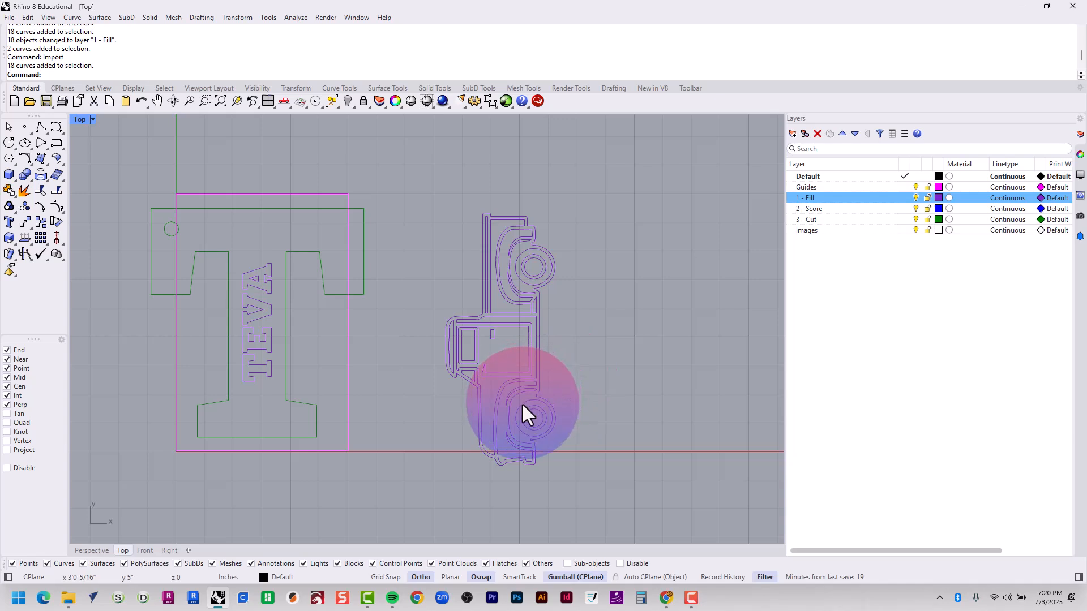
scroll(522, 404, "up", 4)
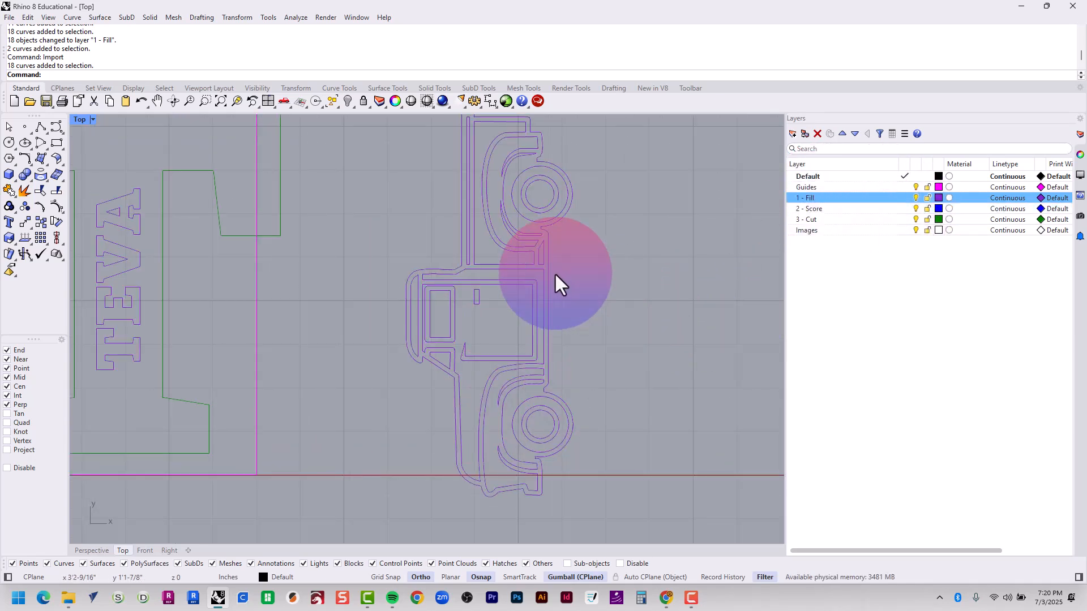
scroll(528, 261, "down", 2)
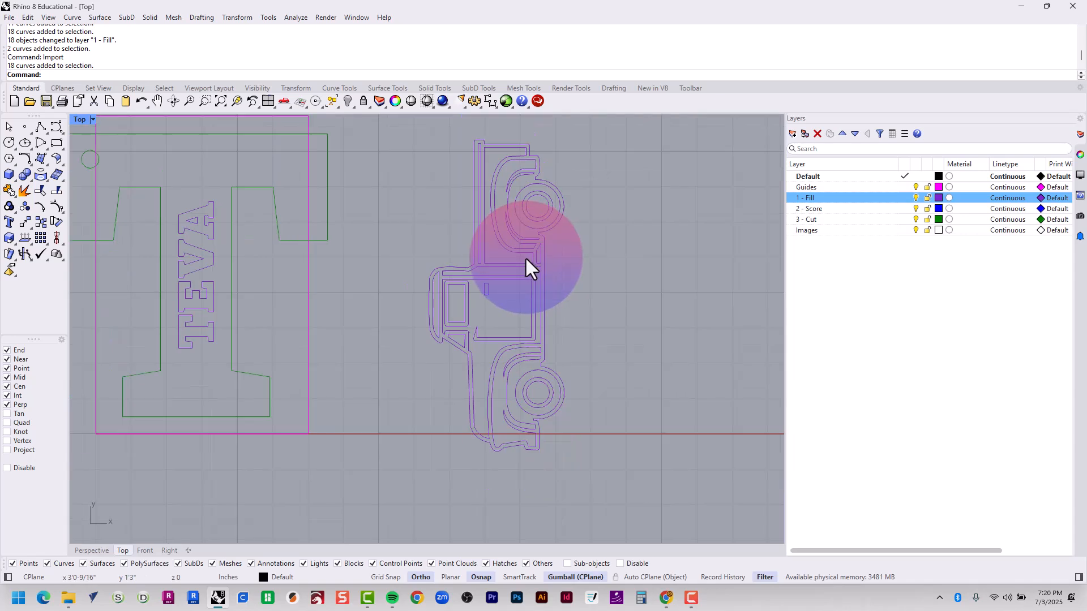
left_click(542, 274)
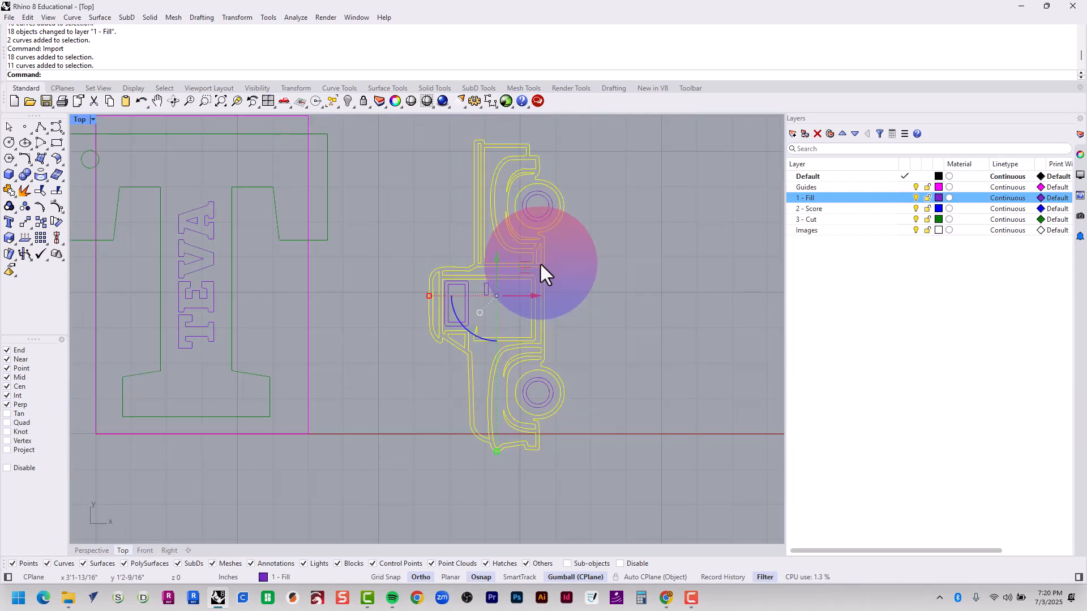
left_click(545, 345)
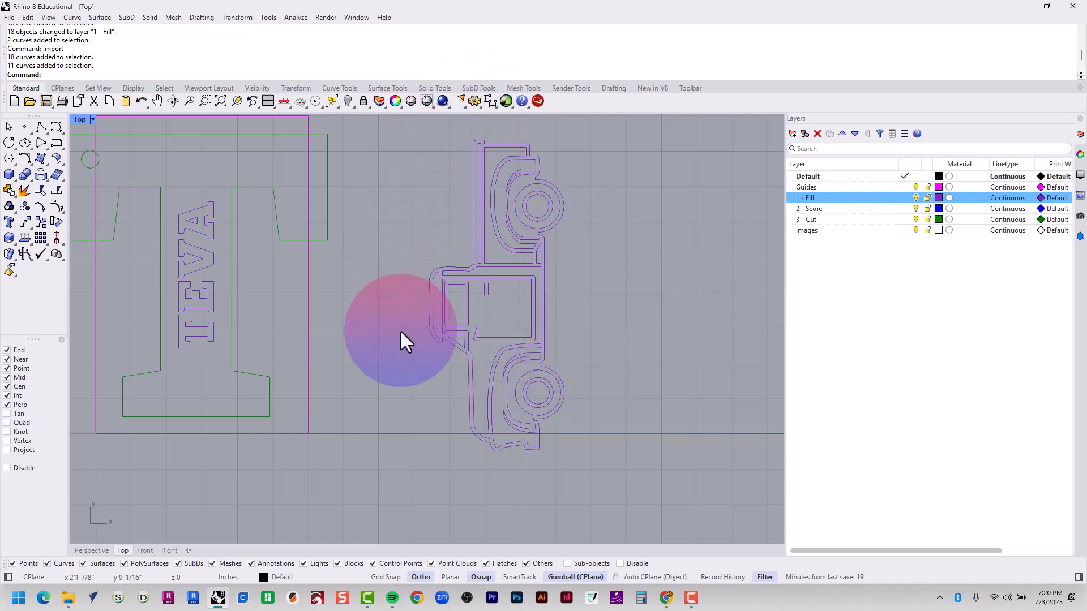
left_click(544, 315)
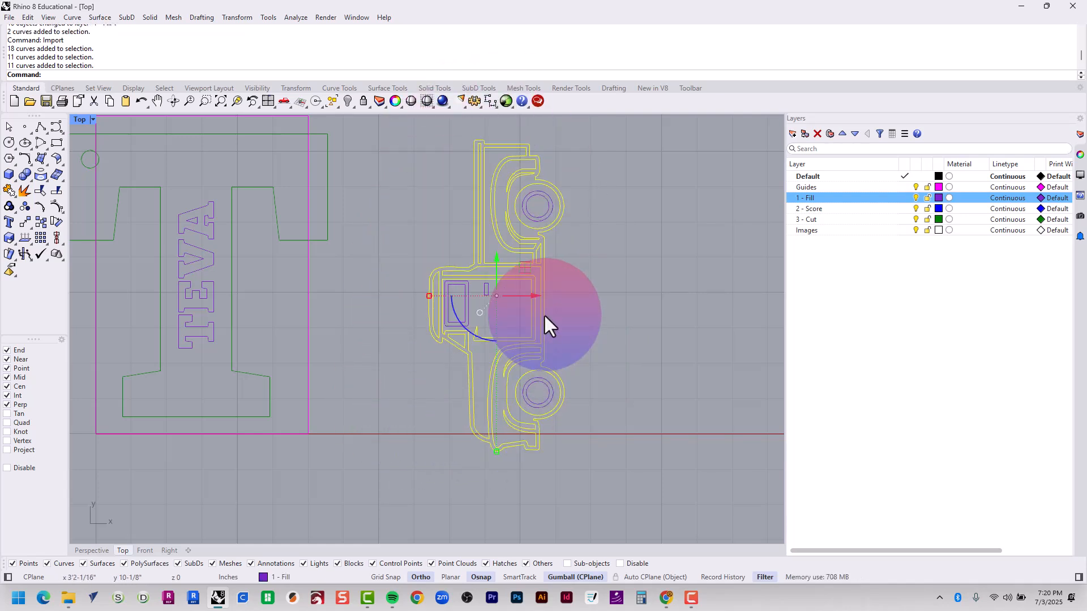
type("curveb")
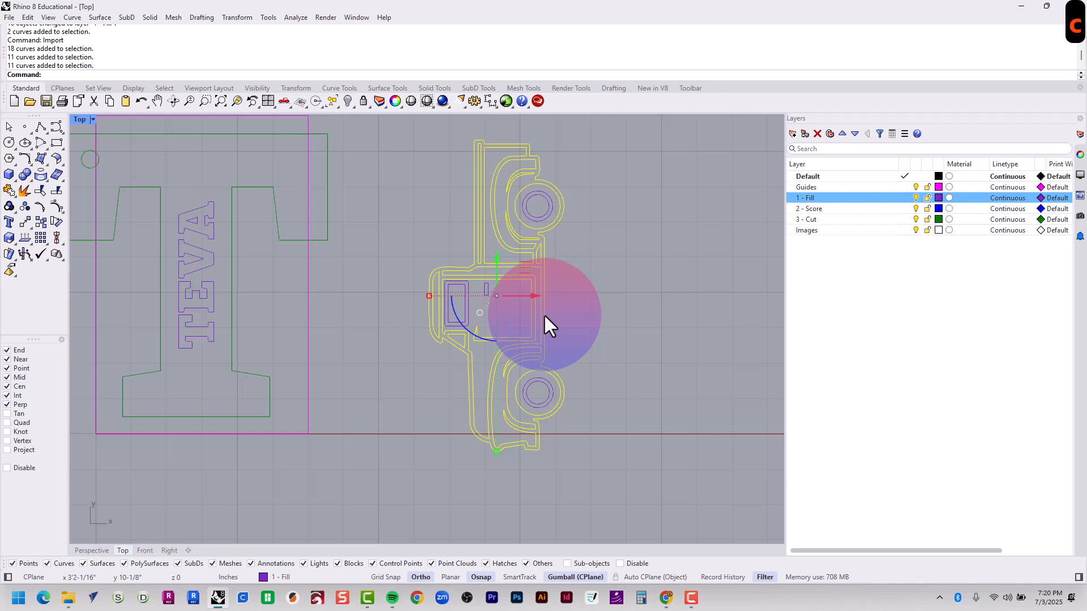
key("Return")
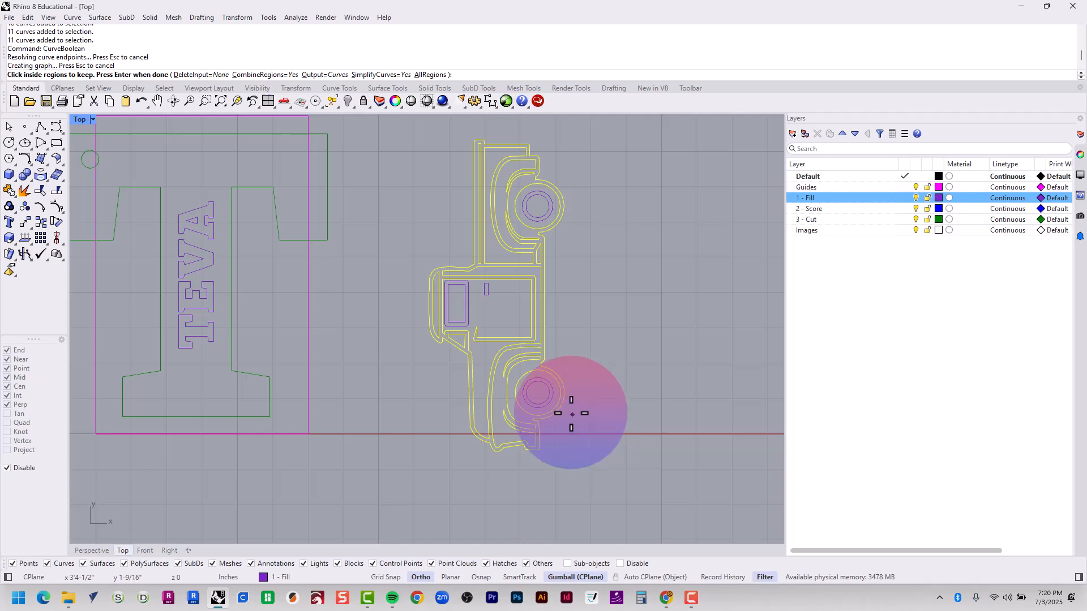
left_click(721, 337)
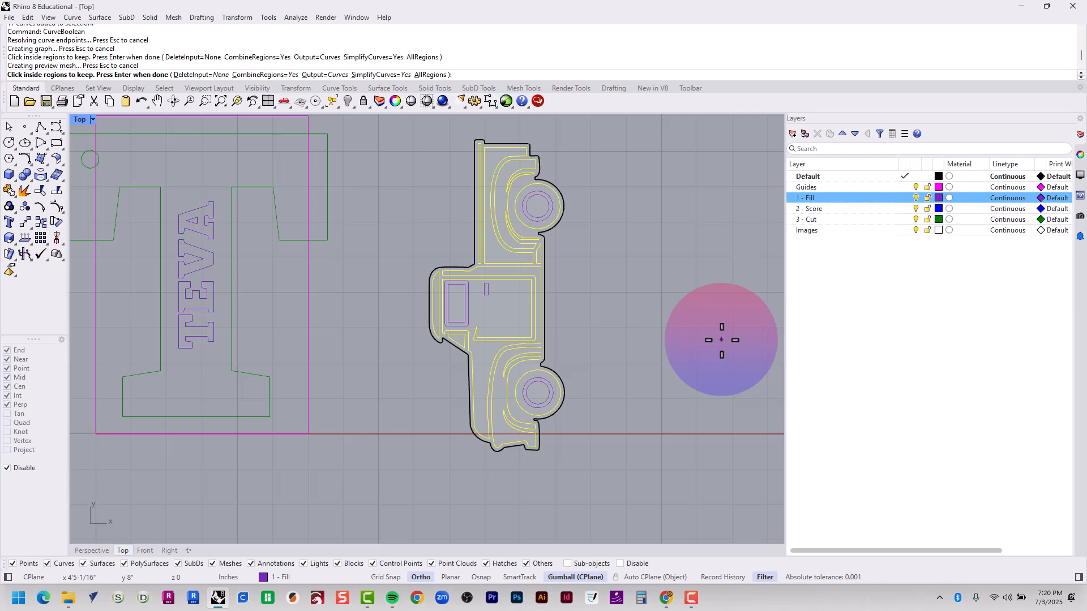
key("Return")
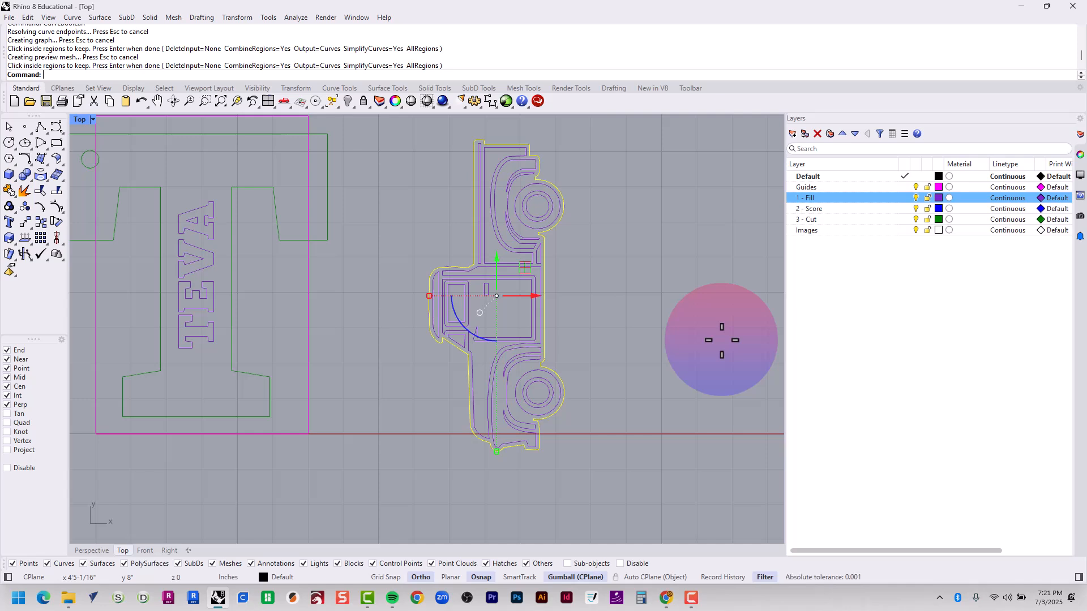
- Start an outward Offset of the truck's outer silhouette, previewing distances of 1/4, 1/8 and 1/16 inch
type("Offset")
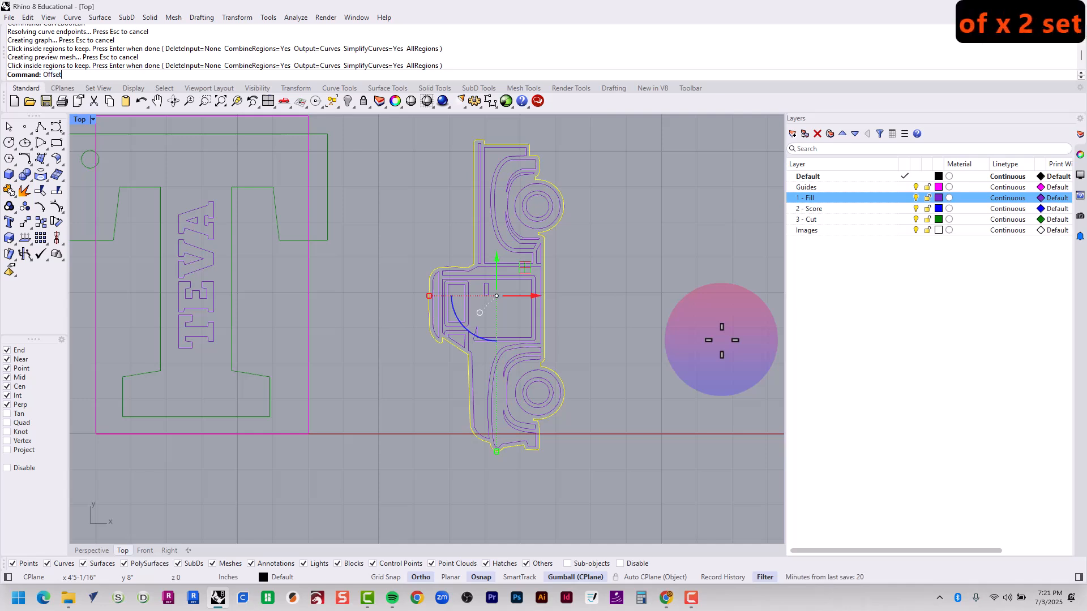
key("Return")
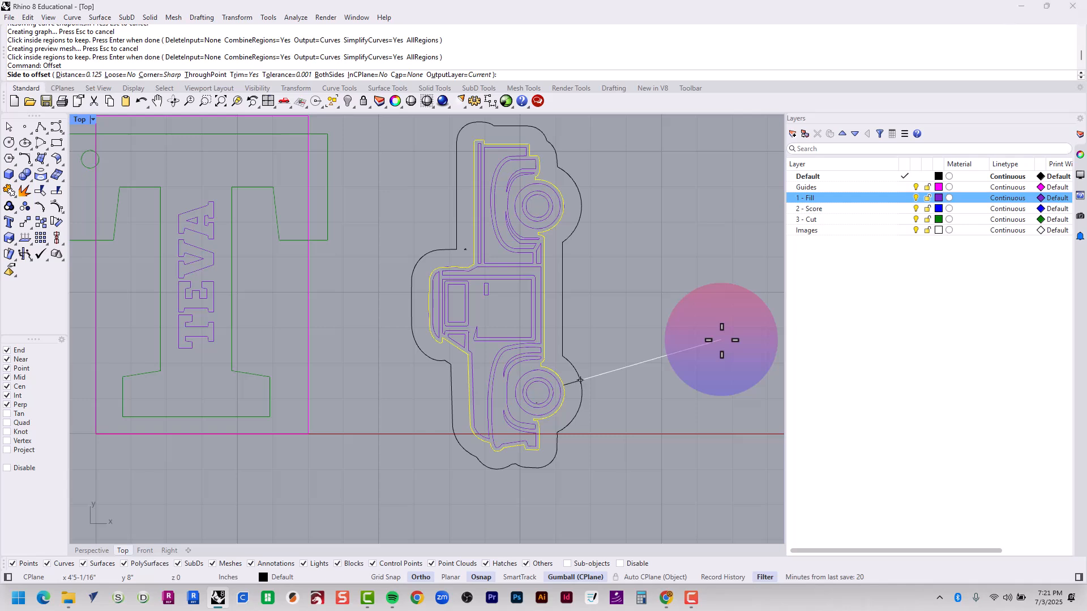
type("1/4")
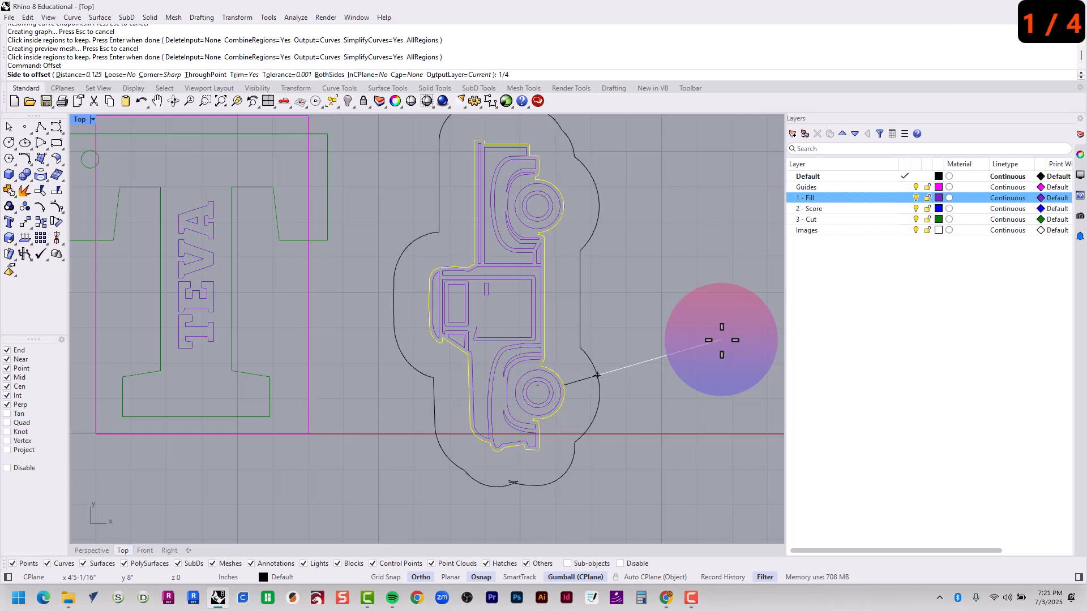
key("BackSpace")
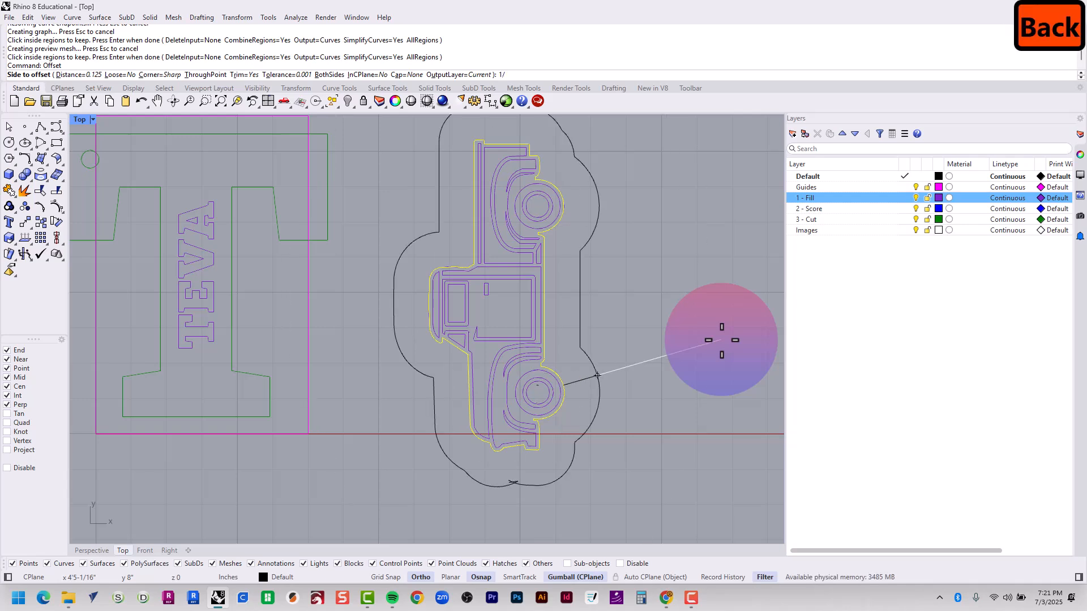
type("8")
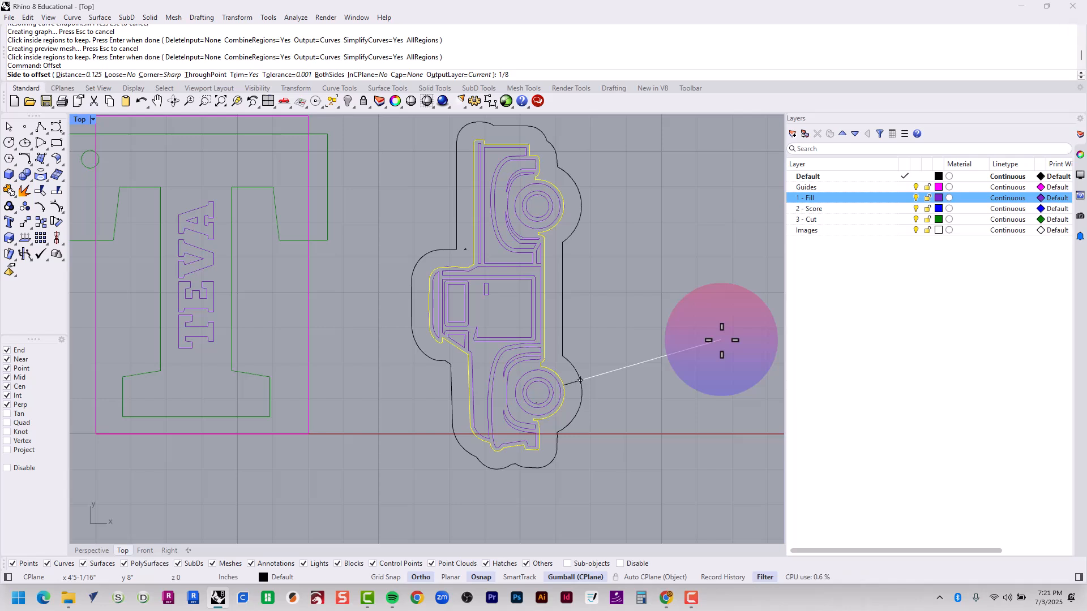
key("BackSpace")
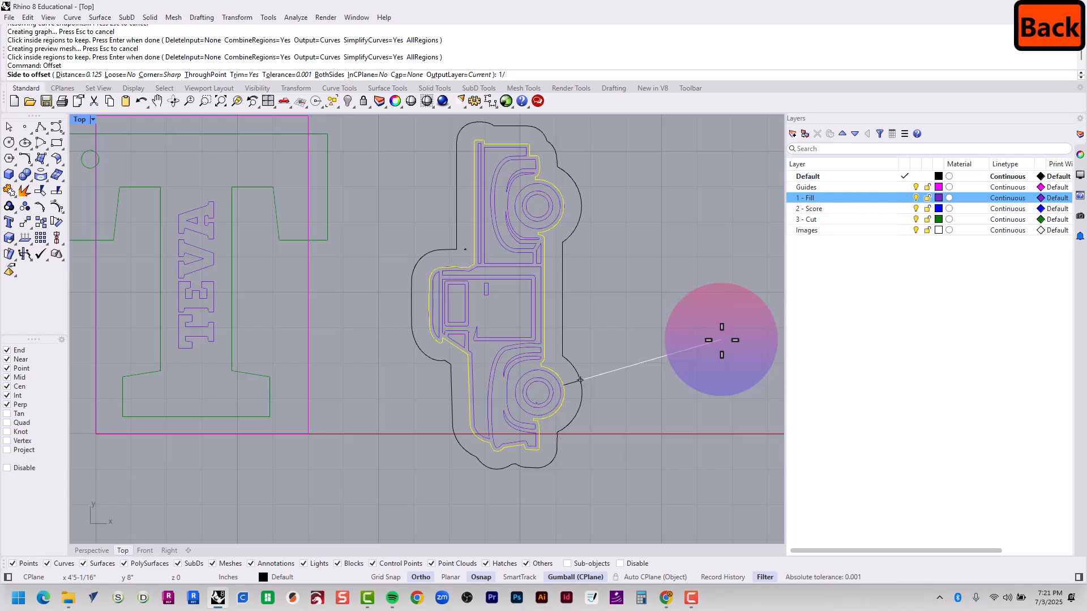
type("16")
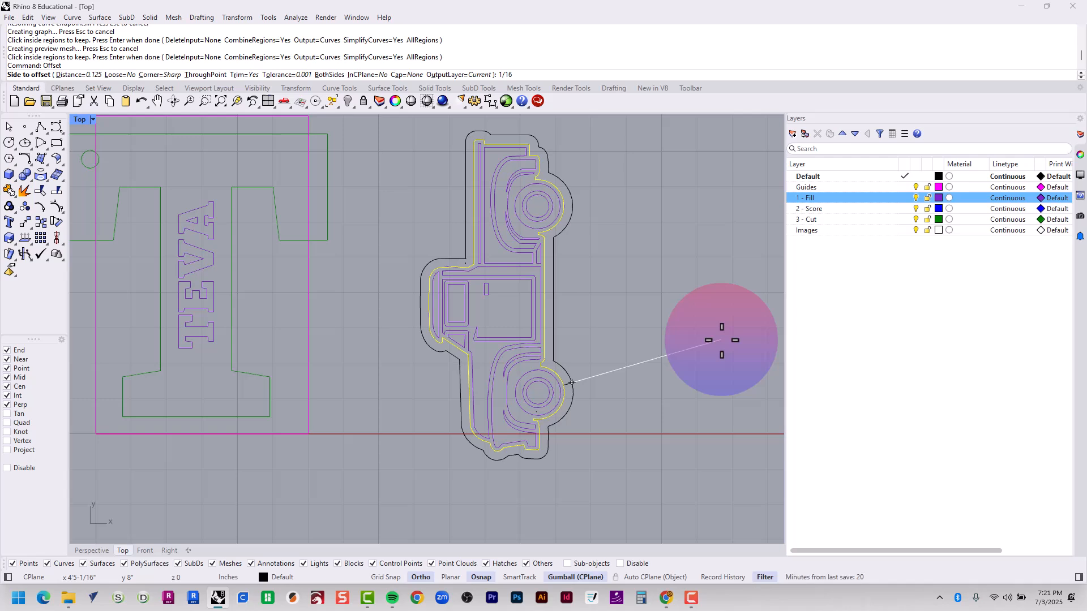
- Try an outward offset distance of 3/32 inch around the truck silhouette
type("3/3")
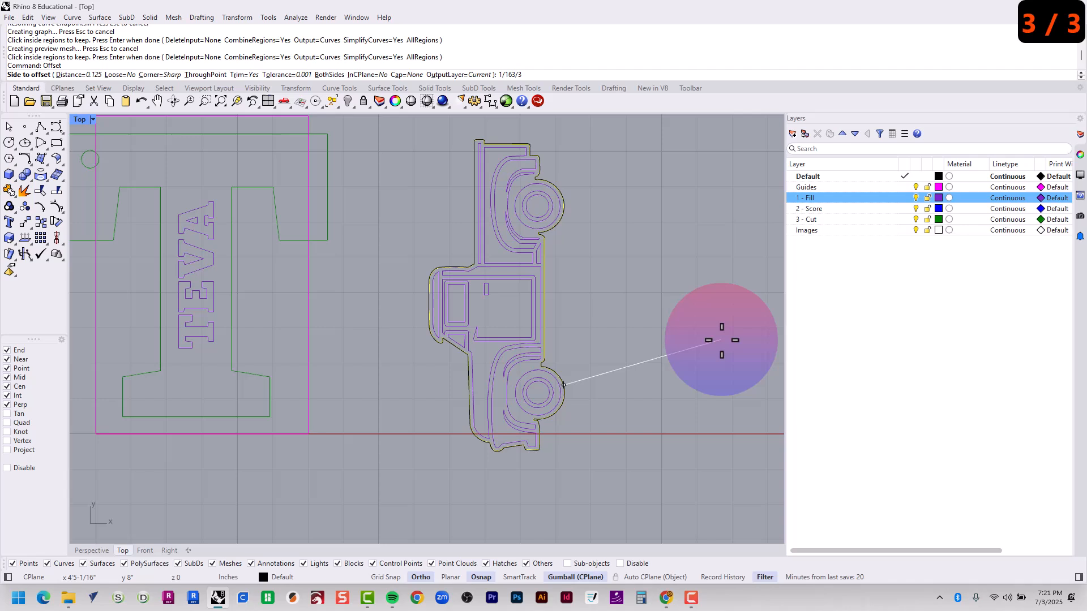
key("BackSpace")
key("BackSpace")
key("BackSpace")
key("BackSpace")
key("BackSpace")
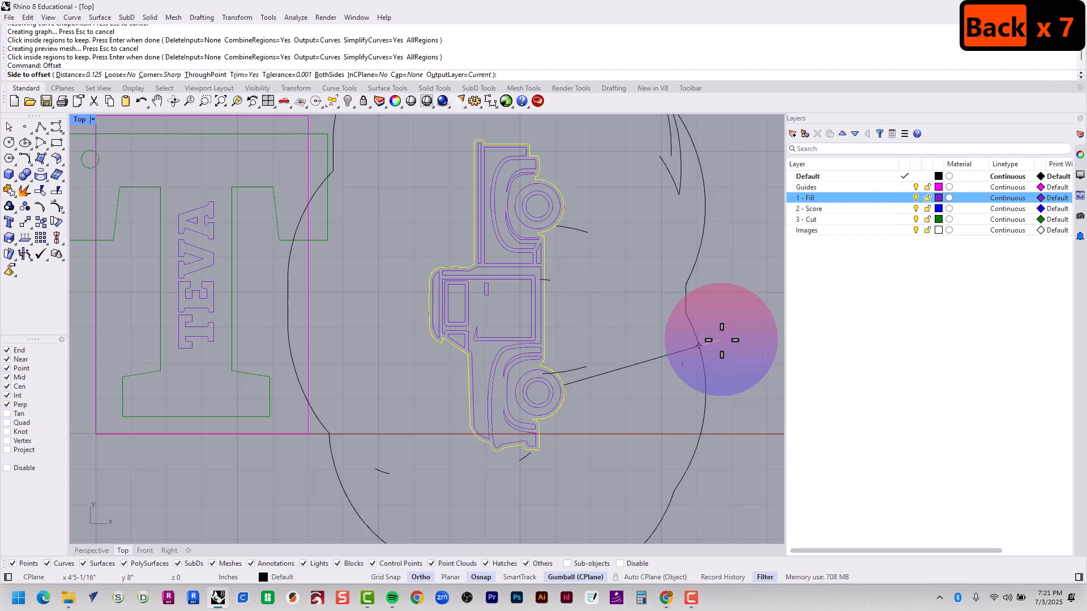
type("3/32")
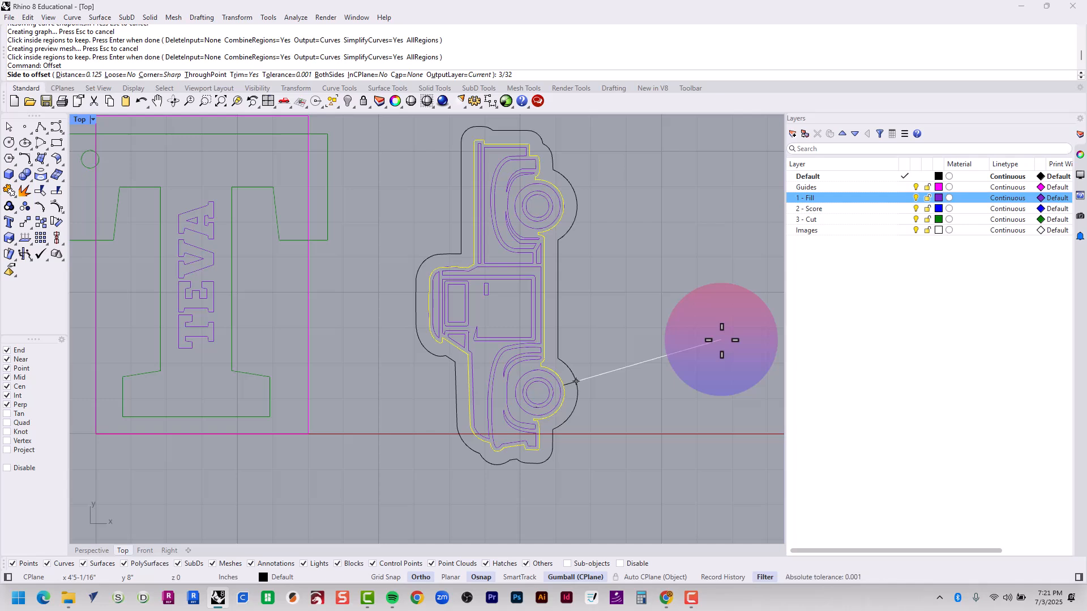
key("BackSpace")
key("BackSpace")
key("BackSpace")
key("BackSpace")
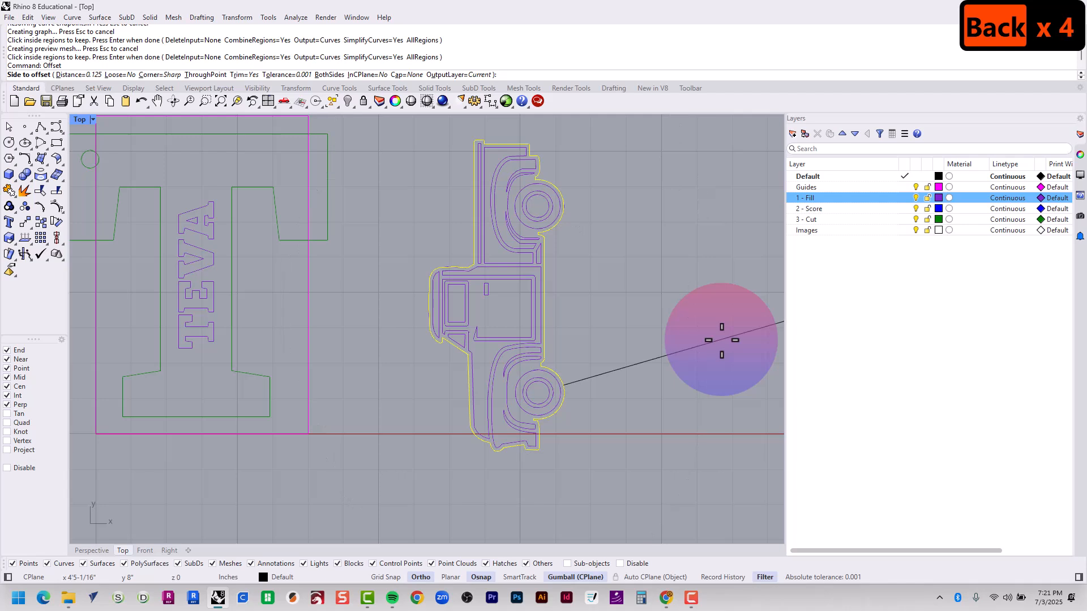
- Offset the truck silhouette outward by 5/64 inch and leave nothing selected
type("5/64")
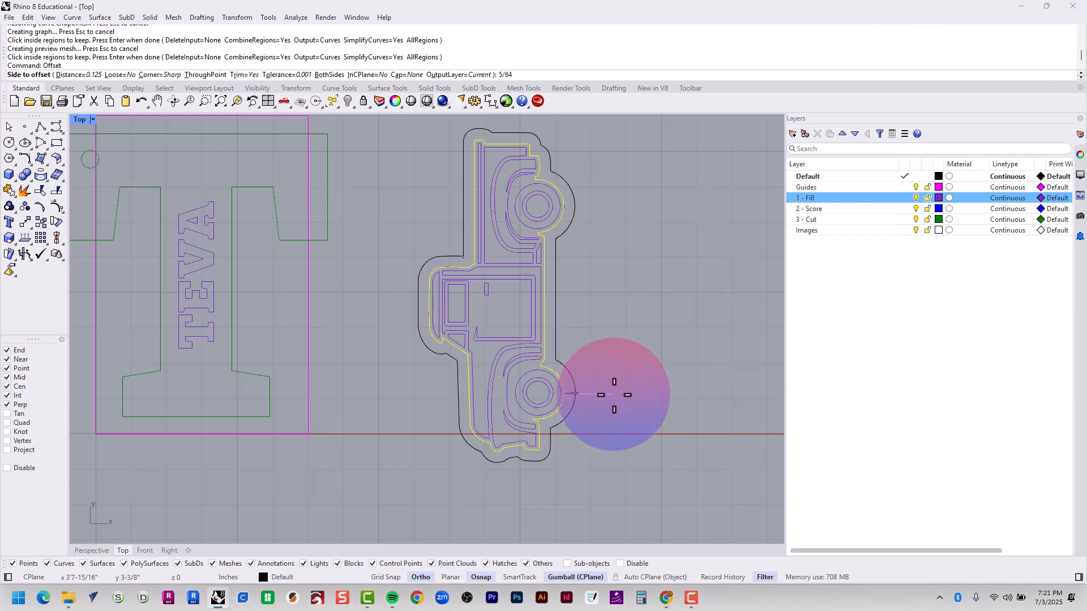
key("Return")
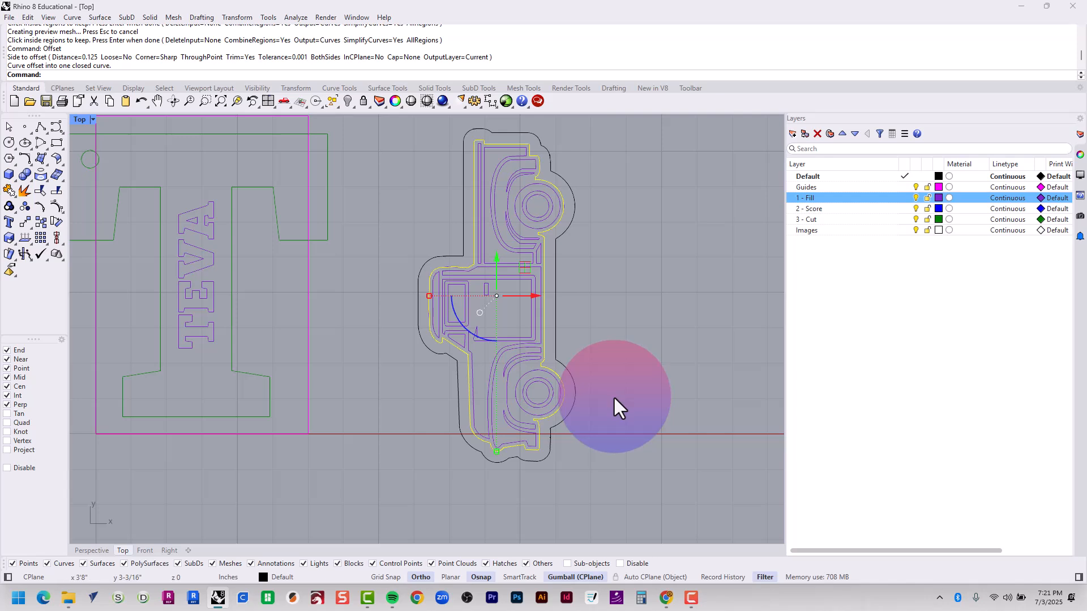
left_click(613, 396)
- Delete the original truck silhouette curve, keeping the outer offset outline and the detail curves
right_click_drag(655, 418, 606, 449)
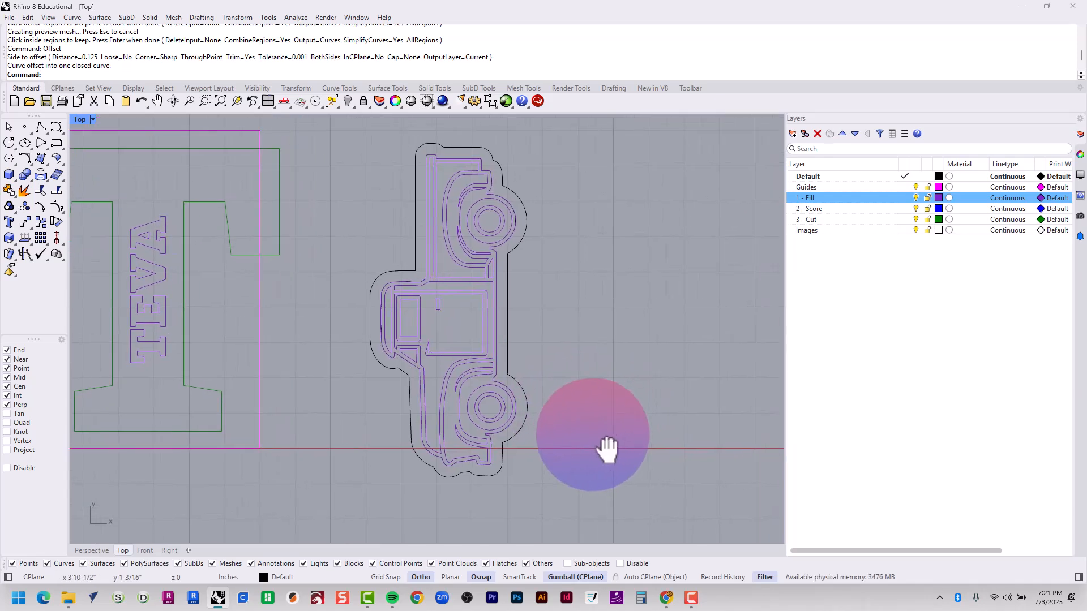
left_click(490, 307)
left_click(491, 297)
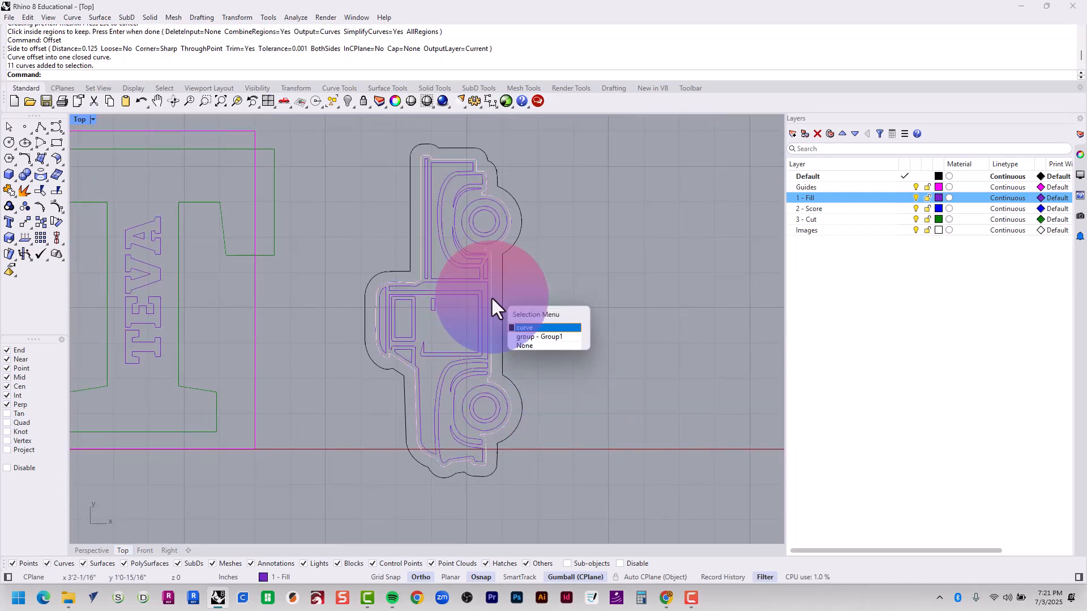
key("Return")
key("Delete")
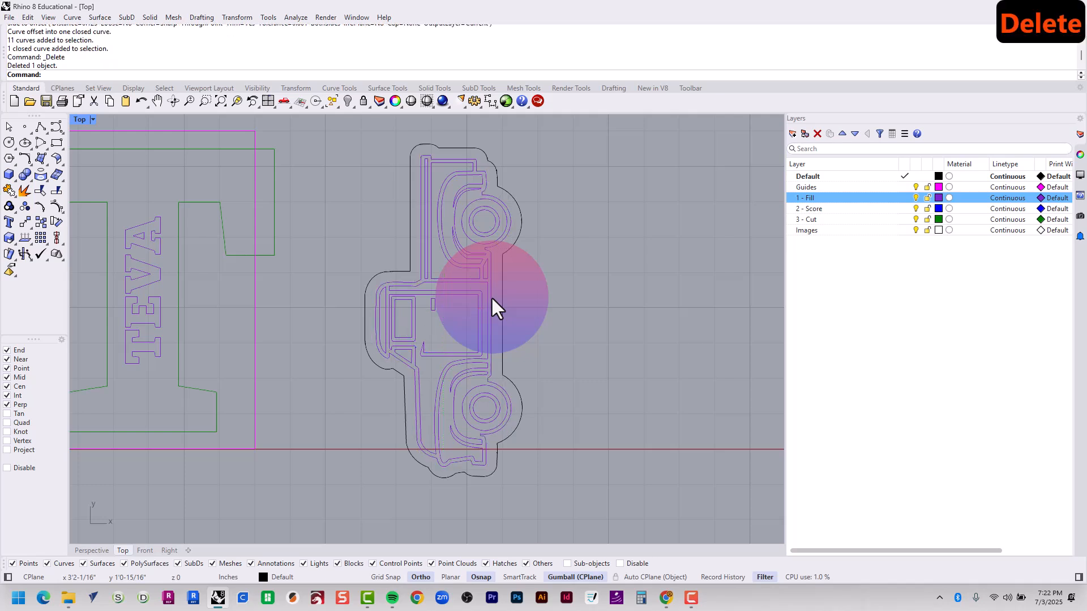
- Move the truck's outer offset outline to the 3 - Cut layer and leave nothing selected
left_click(501, 280)
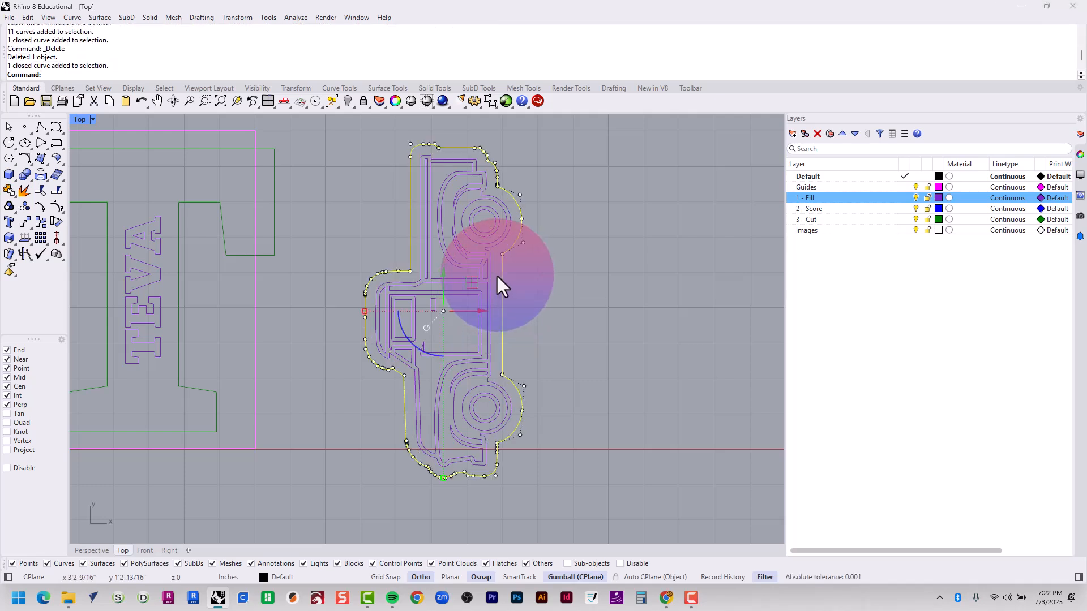
left_click(812, 220)
right_click(811, 222)
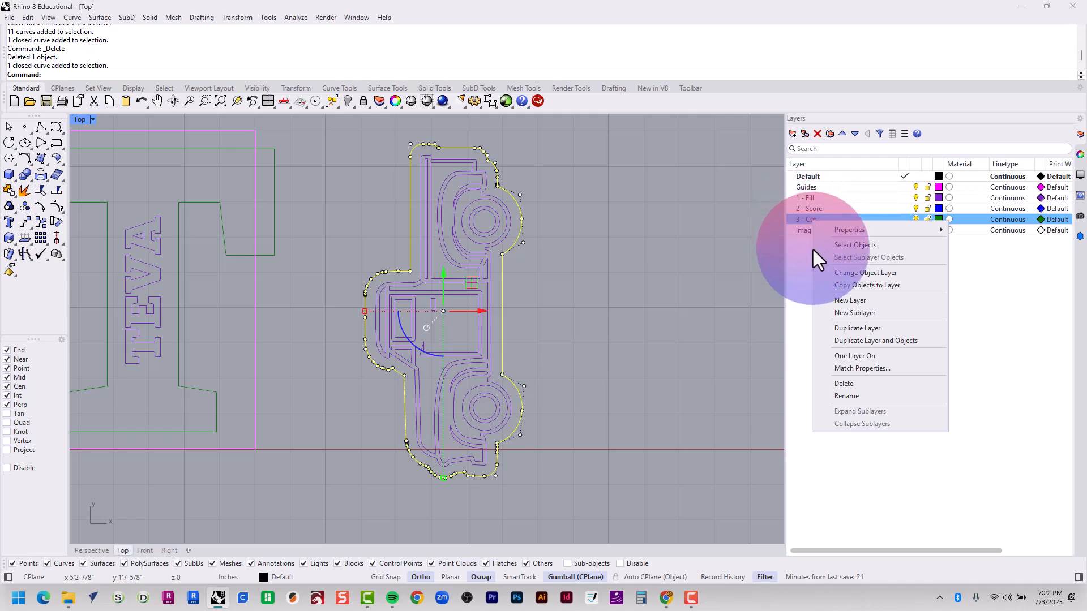
left_click(864, 274)
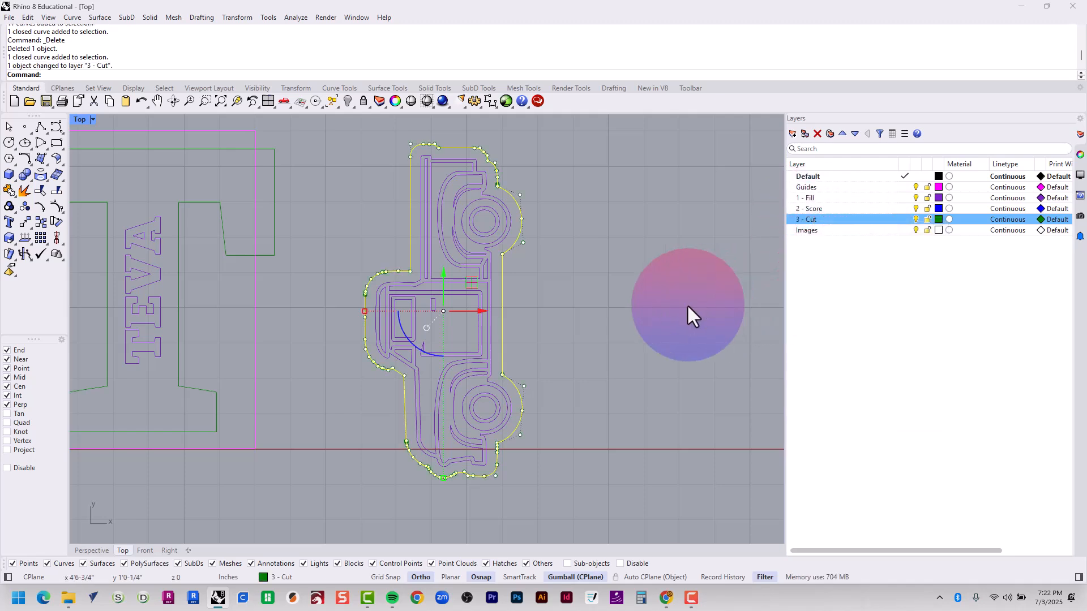
left_click(679, 305)
- Change the layer colors to red for 1 - Fill, green for 2 - Score and blue for 3 - Cut
scroll(668, 293, "down", 3)
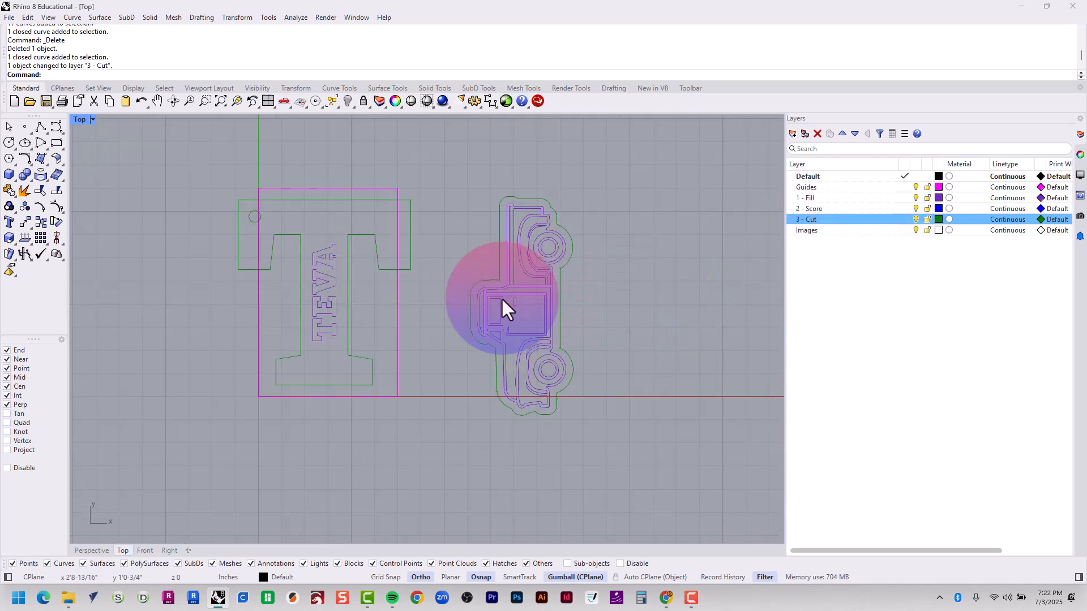
scroll(456, 295, "up", 2)
scroll(457, 294, "up", 1)
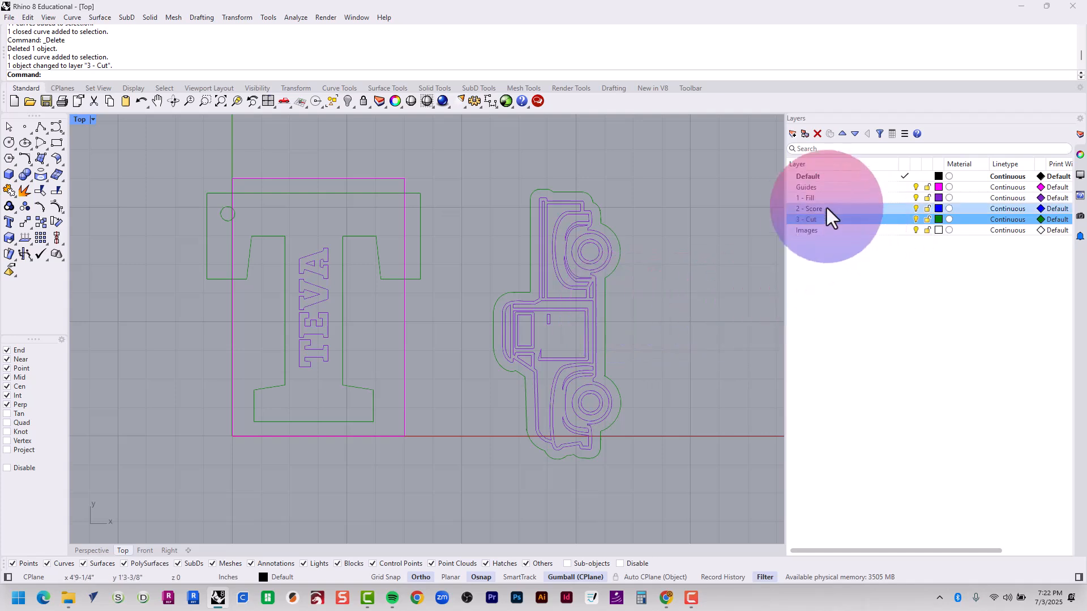
left_click(812, 198)
left_click(938, 198)
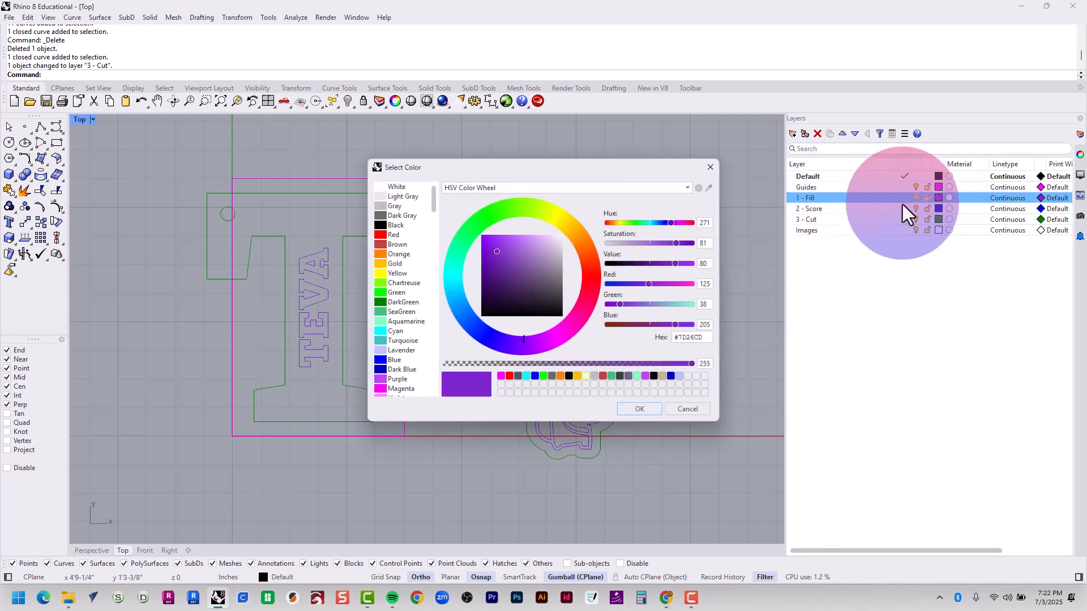
double_click(393, 235)
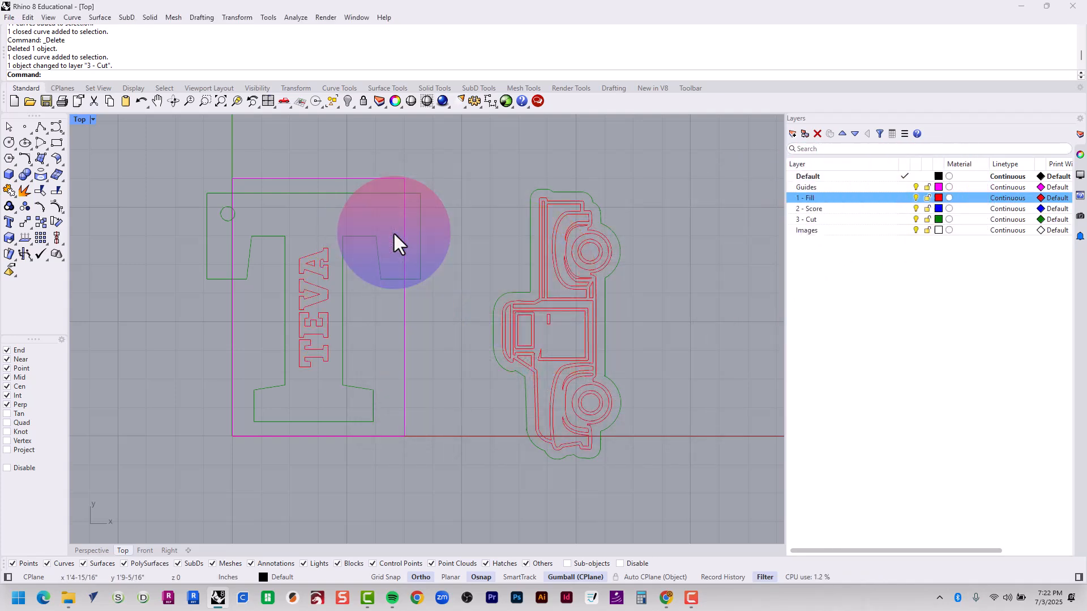
left_click(843, 209)
left_click(939, 208)
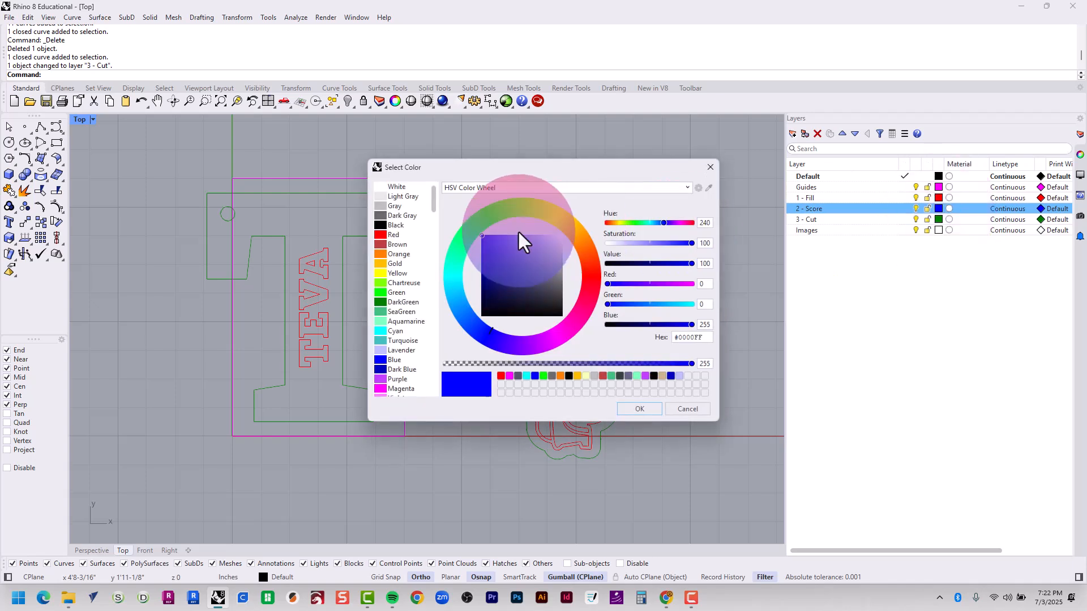
double_click(399, 293)
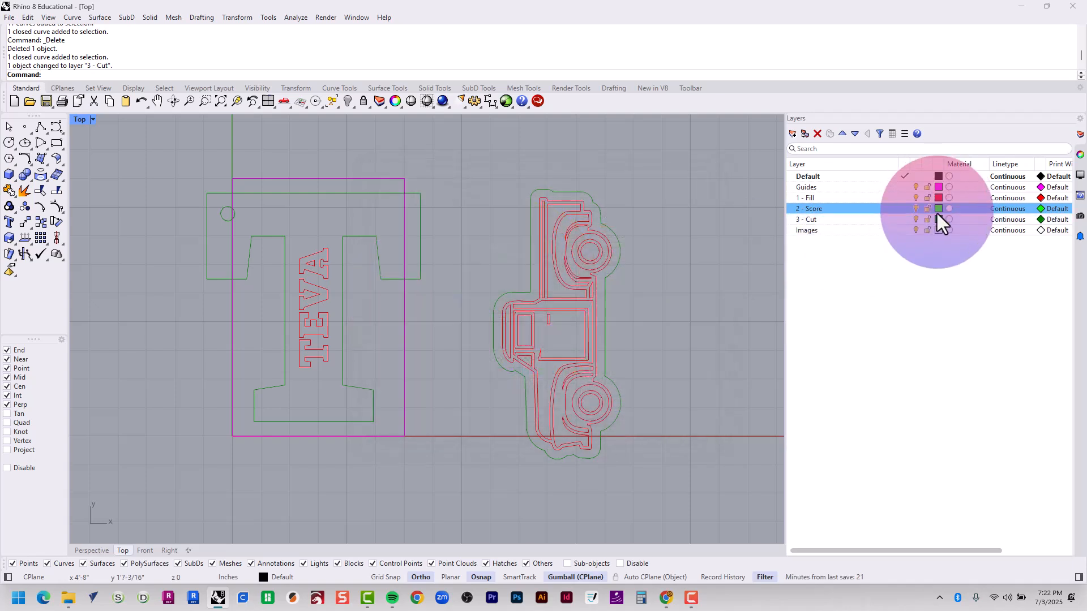
left_click(819, 219)
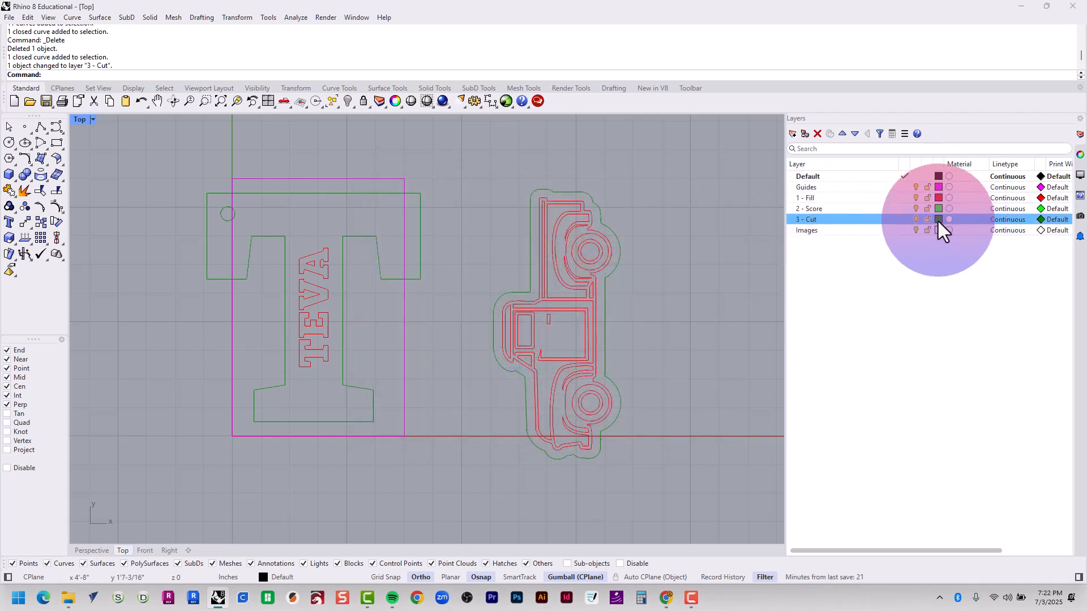
left_click(938, 219)
double_click(412, 360)
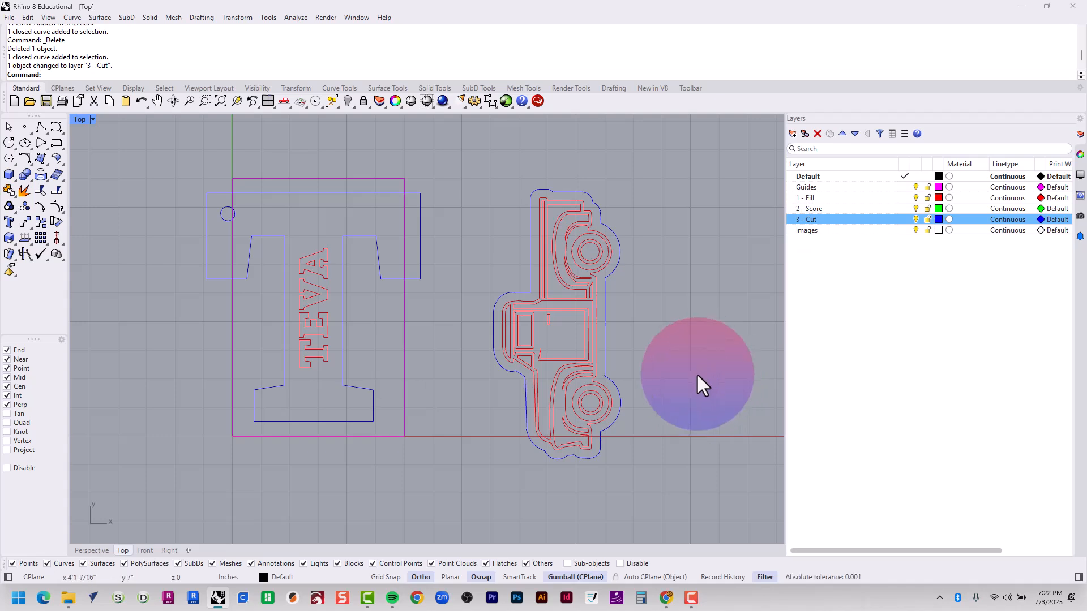
- Hatch the rings of both truck wheels and the window frame using Hatch Pattern 01
scroll(617, 275, "up", 4)
right_click_drag(626, 292, 538, 274)
left_click(489, 238)
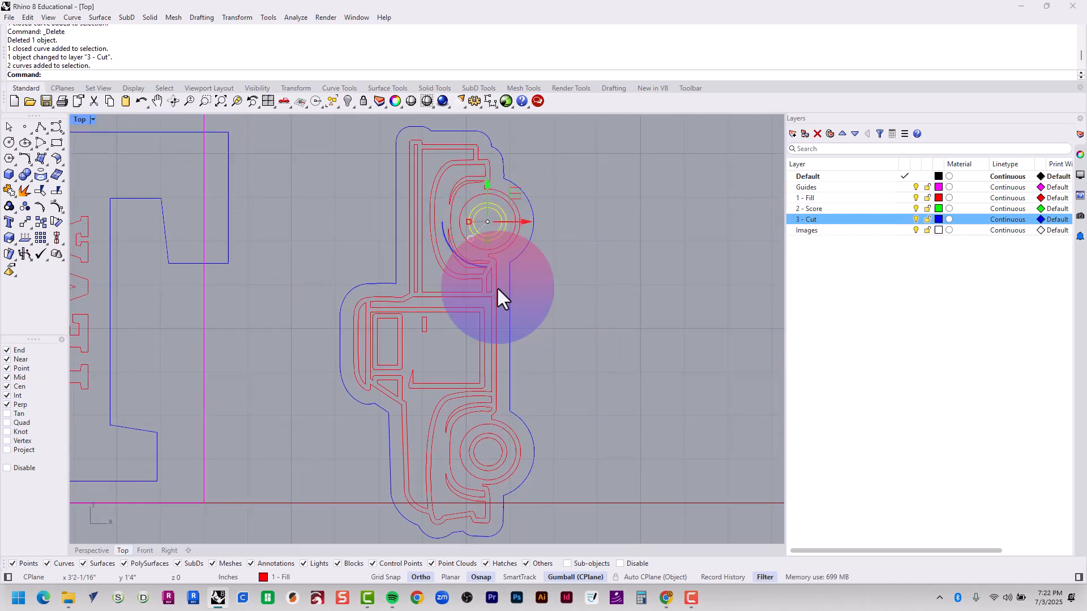
left_click(501, 444, "shift")
left_click(398, 345, "shift")
type("hat")
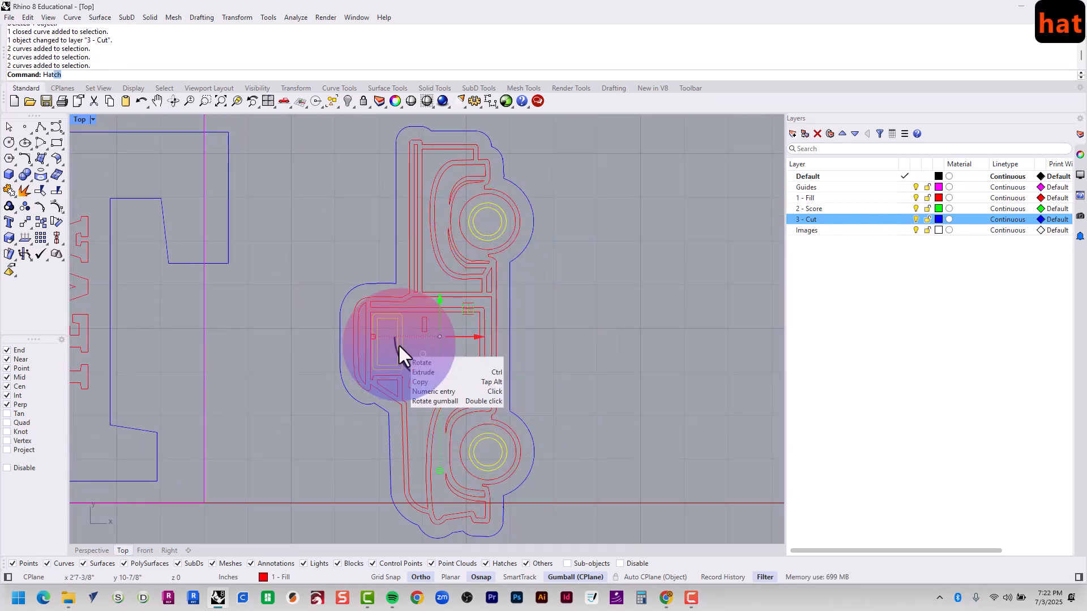
key("Return")
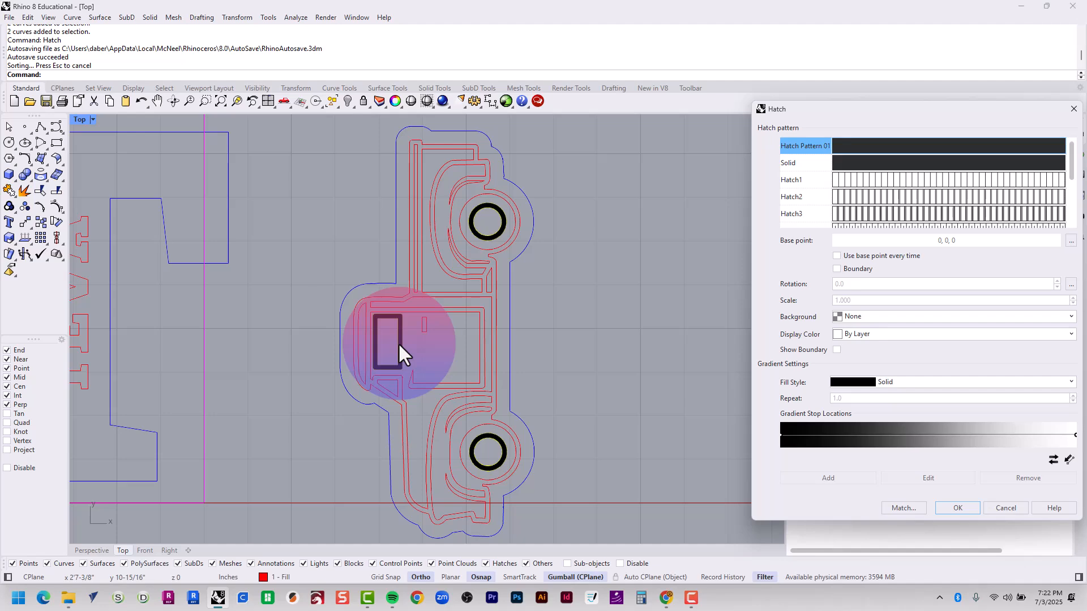
key("Return")
- Hatch the truck's body line group and the door handle with the same solid pattern
left_click(449, 294)
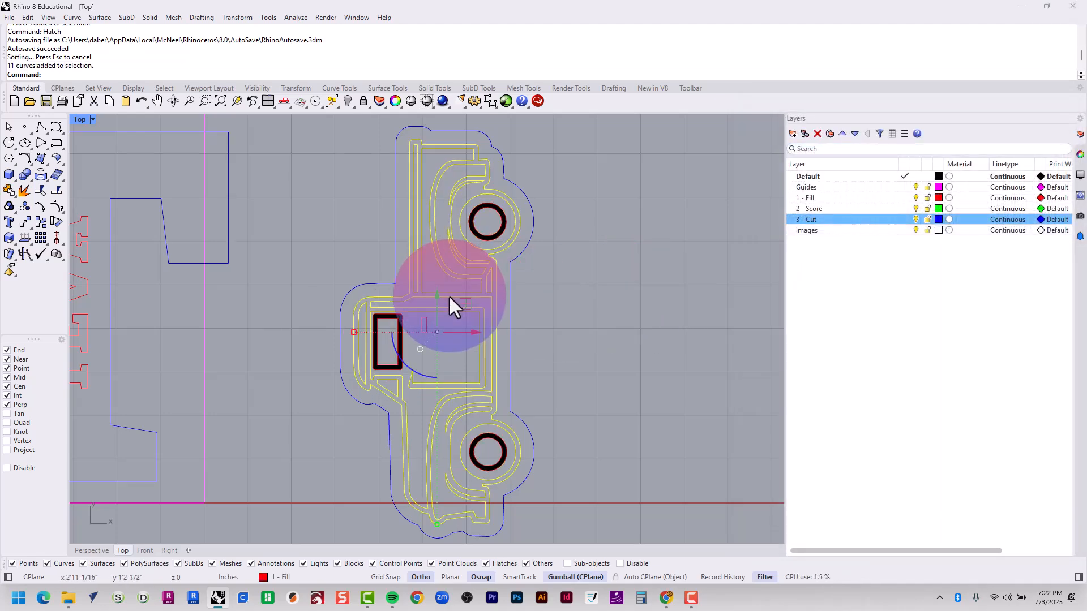
left_click(426, 324, "shift")
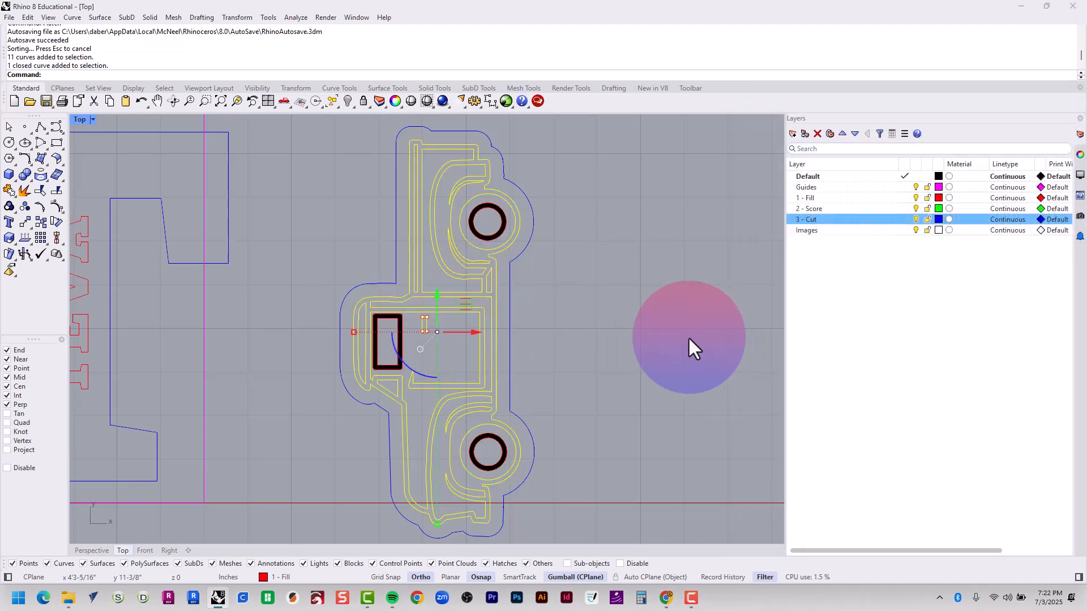
key("Return")
key("Return")
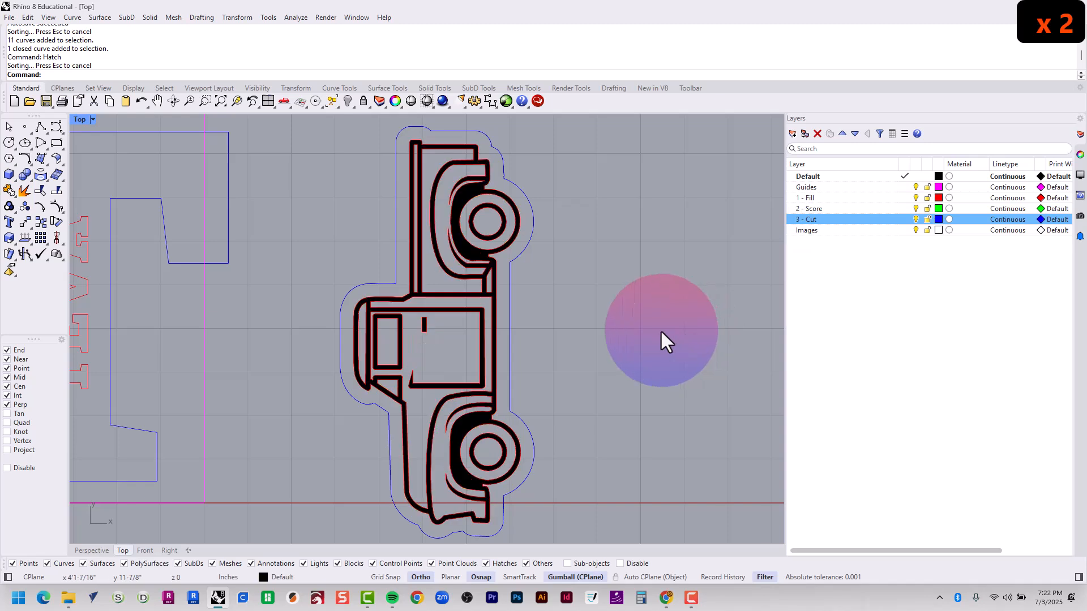
scroll(543, 364, "down", 2)
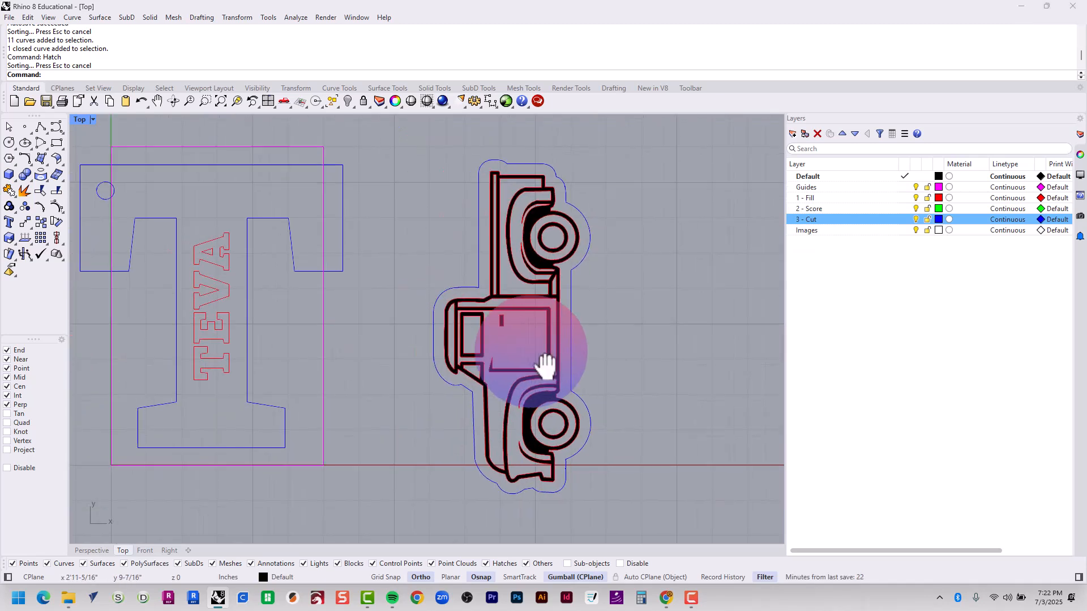
- Hatch the vertical lettering inside the T shape with the same solid pattern
left_click(242, 353)
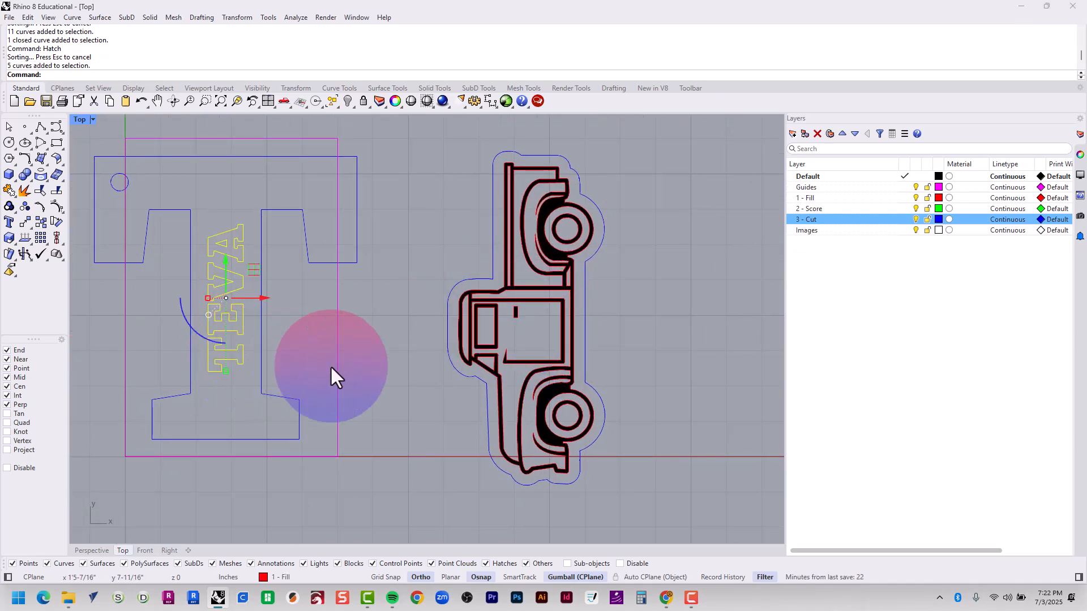
key("Return")
key("Return")
key("Escape")
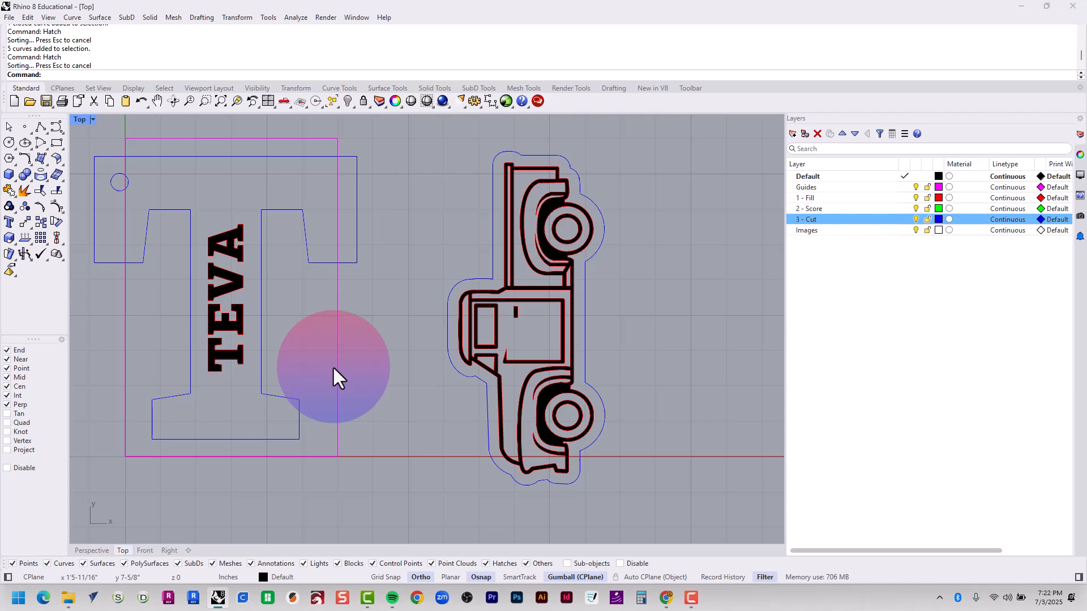
- Undo the hatches on the lettering, the truck body and the wheels and window
key("ctrl+z")
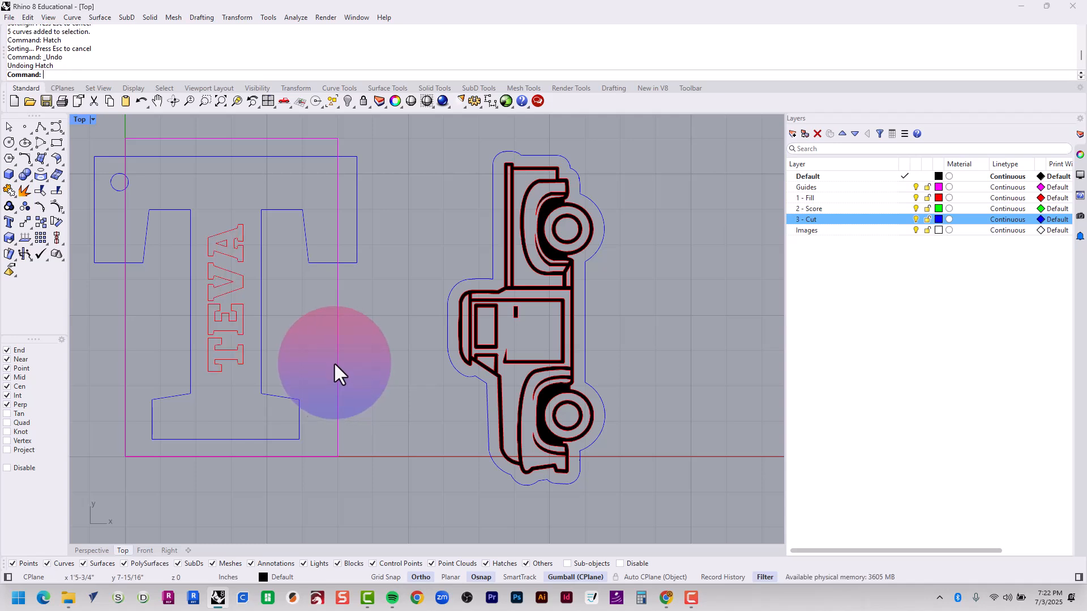
key("ctrl+z")
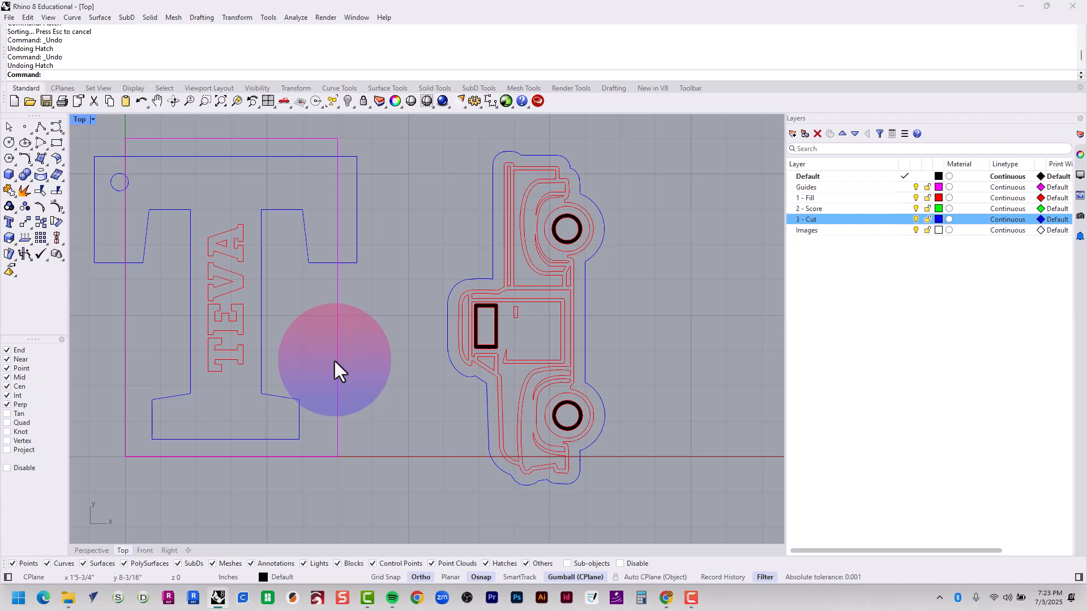
key("ctrl+z")
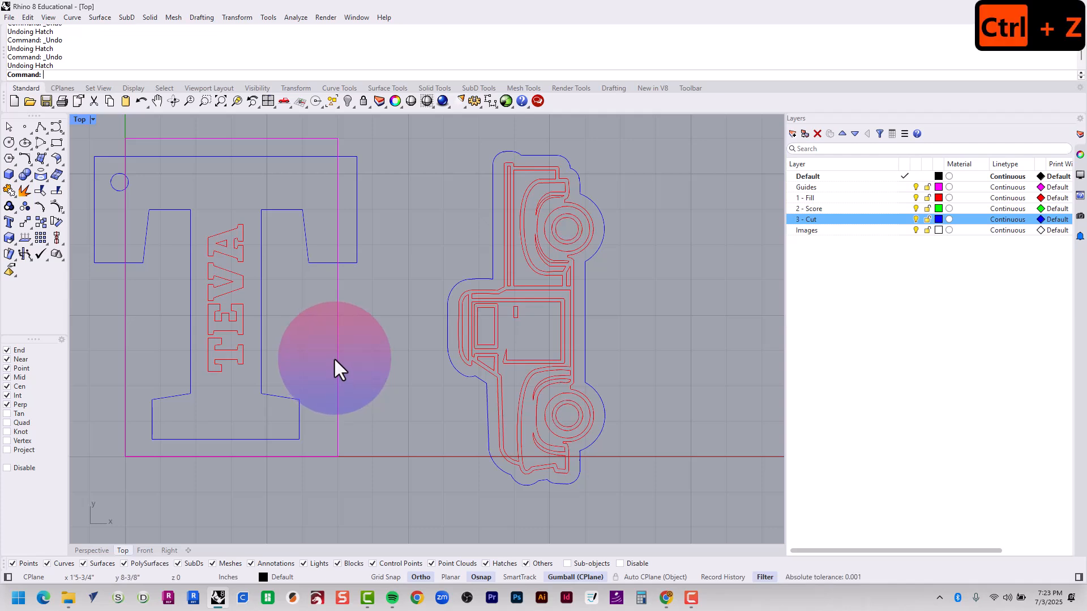
- Start a center-point circle and make 3 - Cut the current layer
scroll(365, 337, "down", 3)
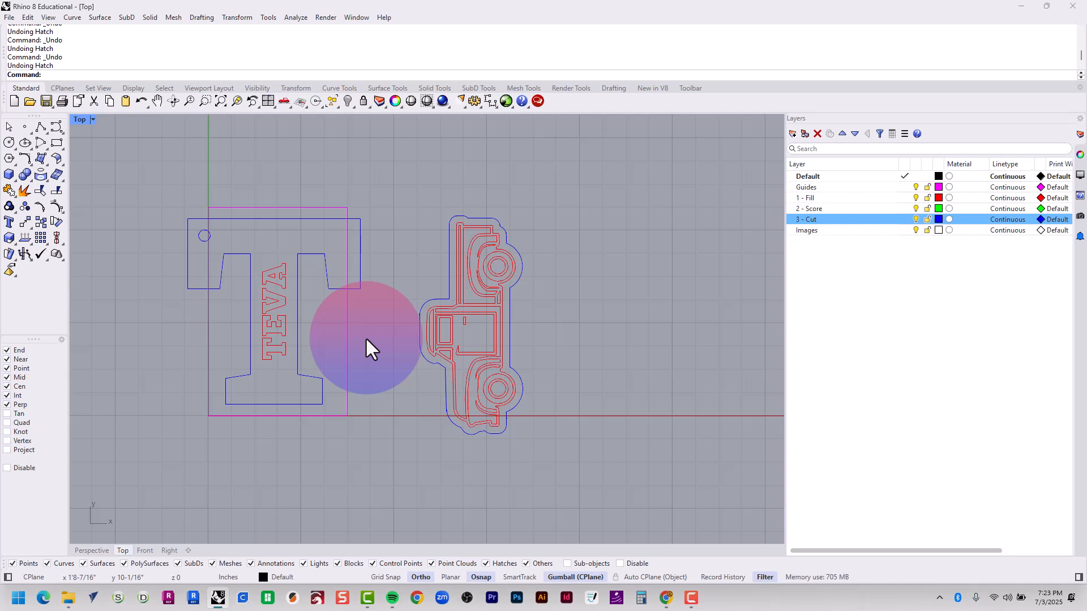
right_click_drag(365, 338, 413, 352)
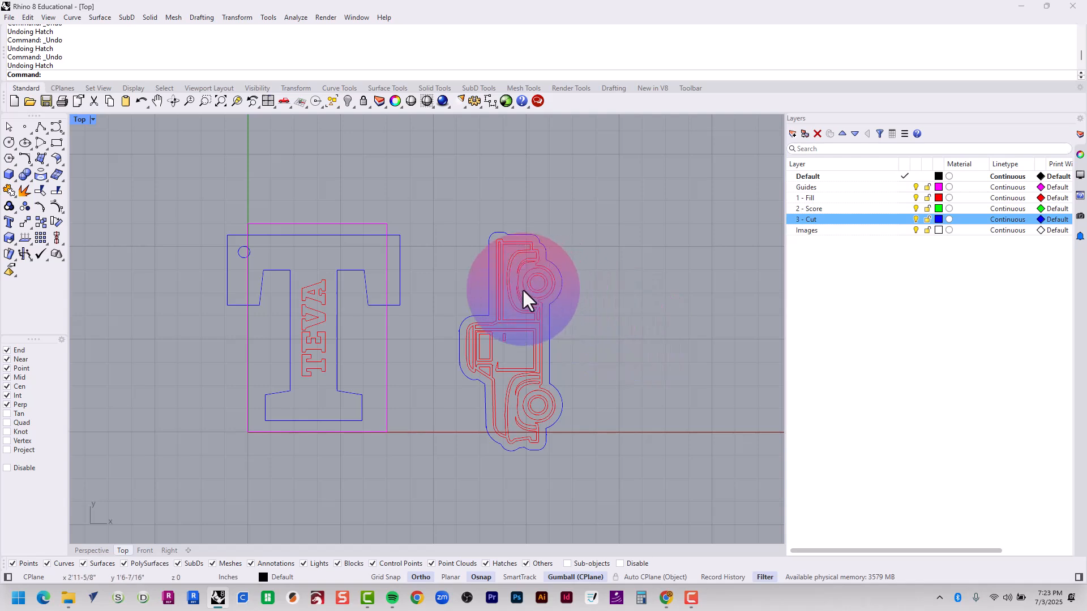
scroll(544, 298, "up", 4)
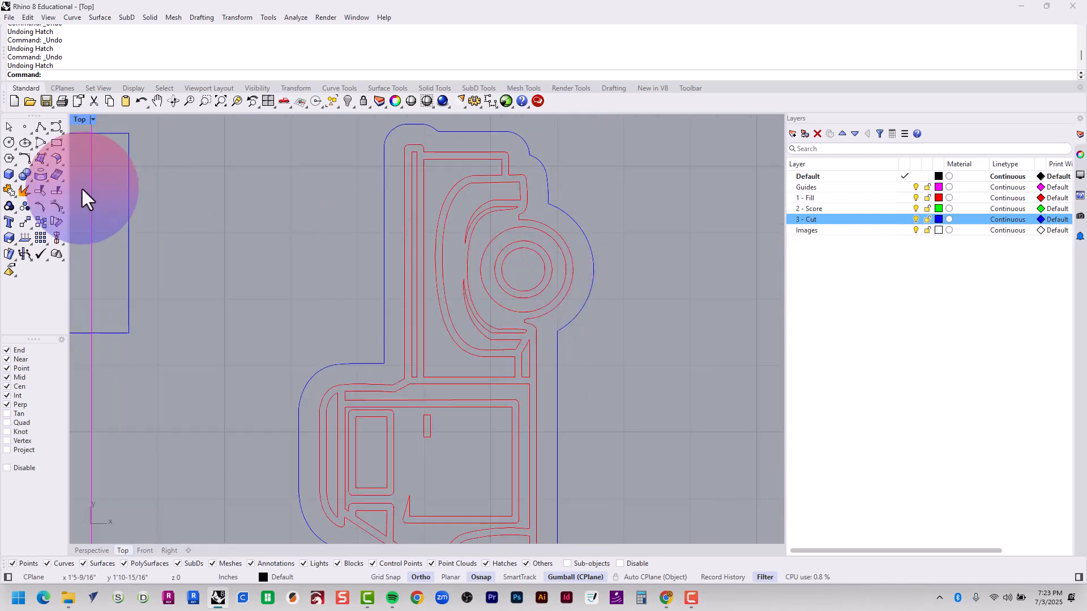
left_click(9, 142)
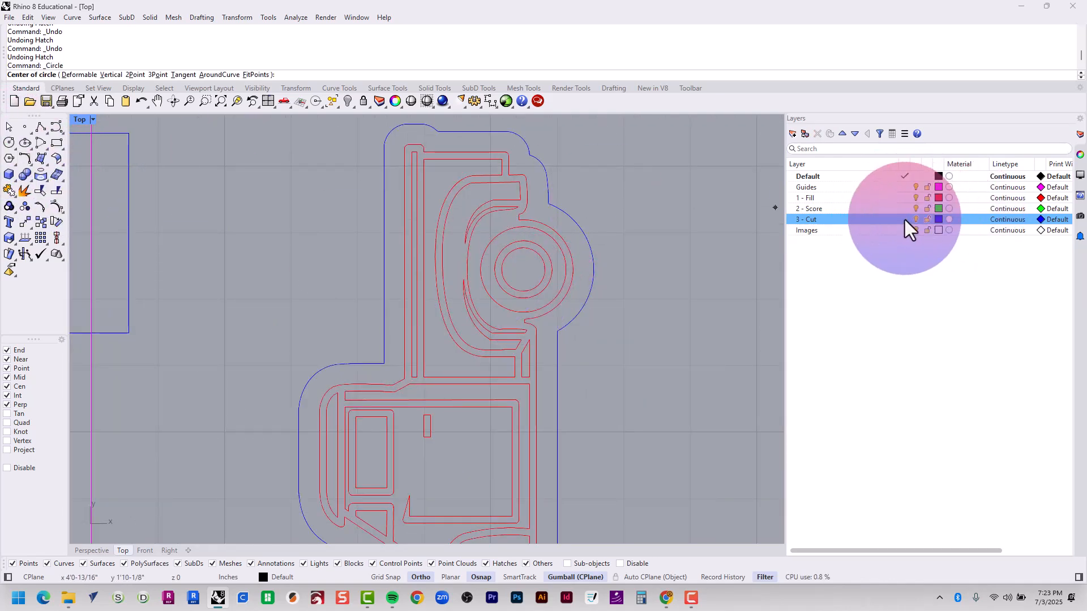
left_click(904, 219)
- Draw a vertical polyline across the innermost circle of the truck's upper wheel, spanning its full diameter
scroll(536, 277, "up", 5)
scroll(479, 302, "up", 2)
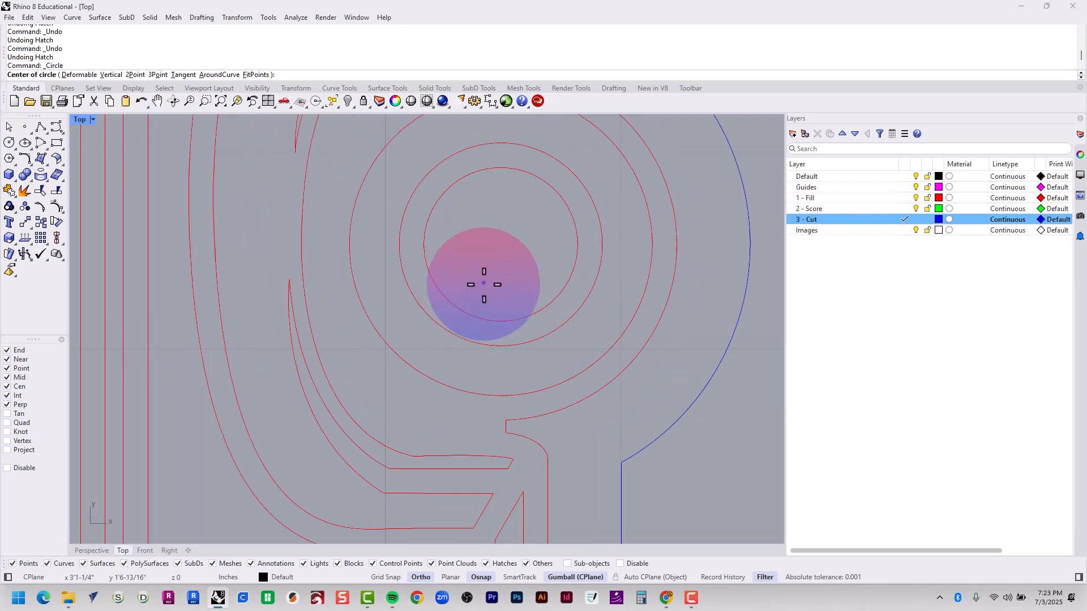
right_click_drag(504, 255, 481, 342)
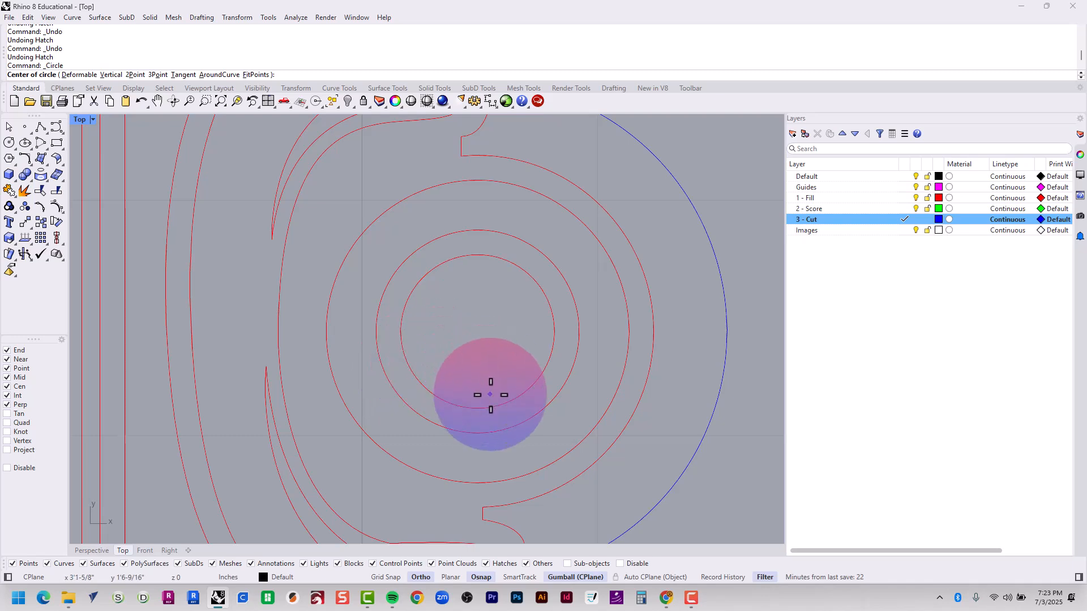
left_click(42, 128)
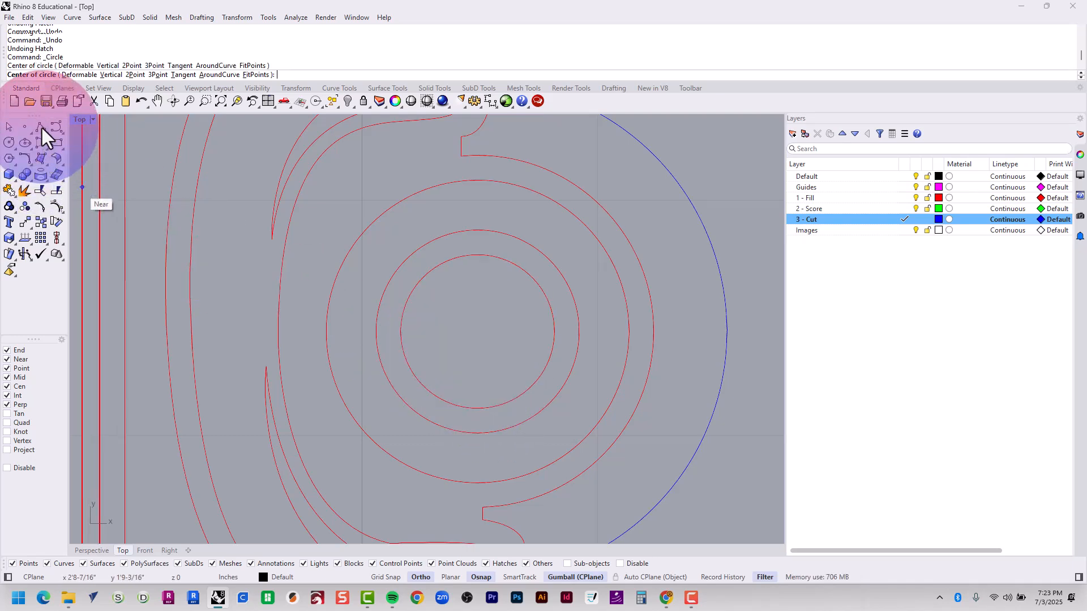
left_click(478, 256)
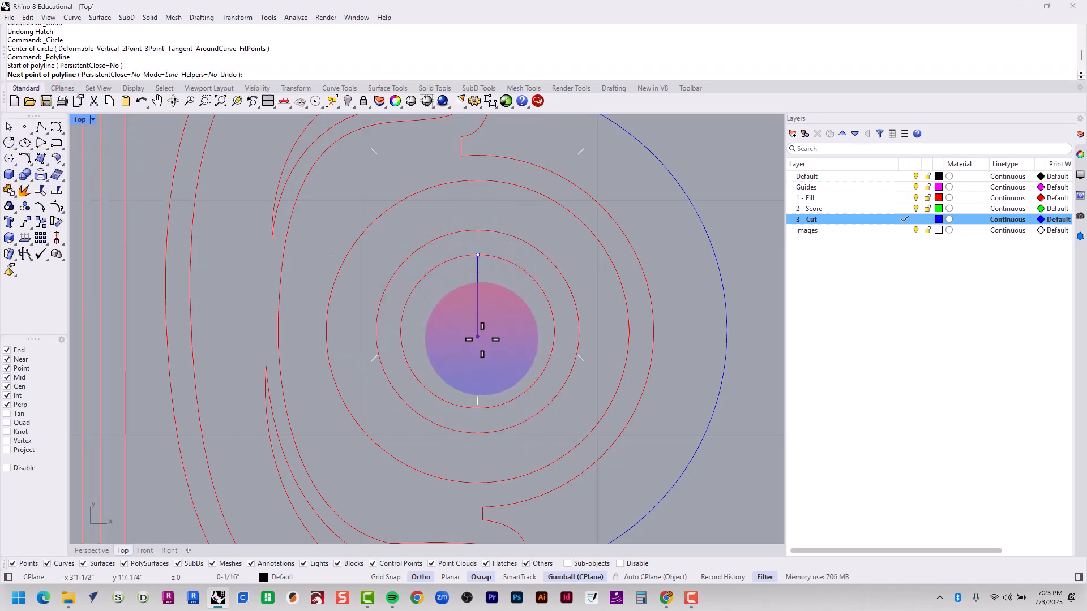
right_click(479, 405)
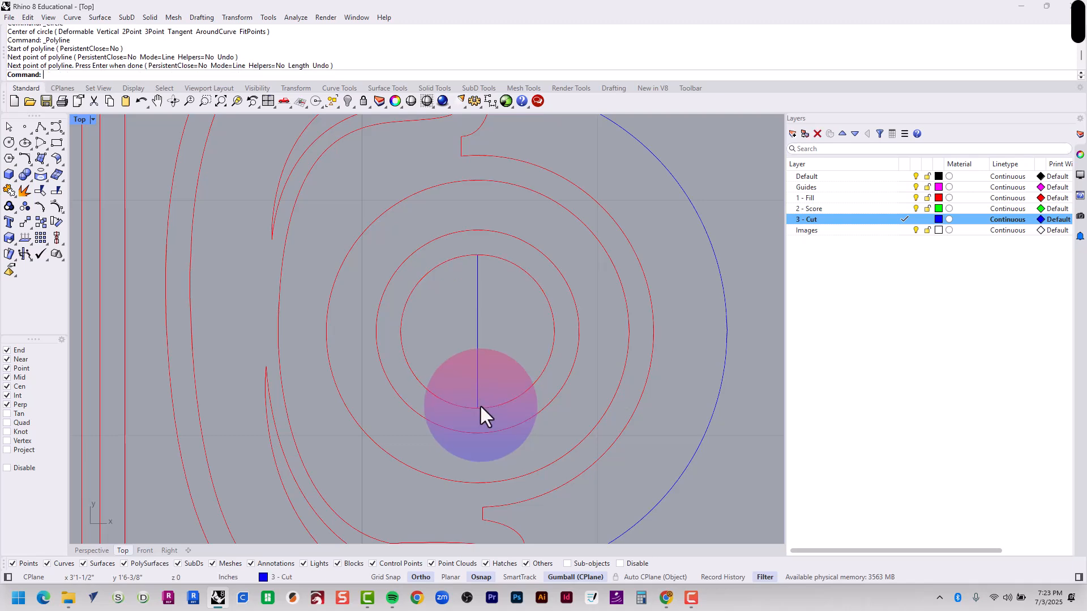
- Draw a 1/8-inch diameter circle centered on the upper wheel at the vertical helper line's midpoint, and delete that line
left_click(8, 143)
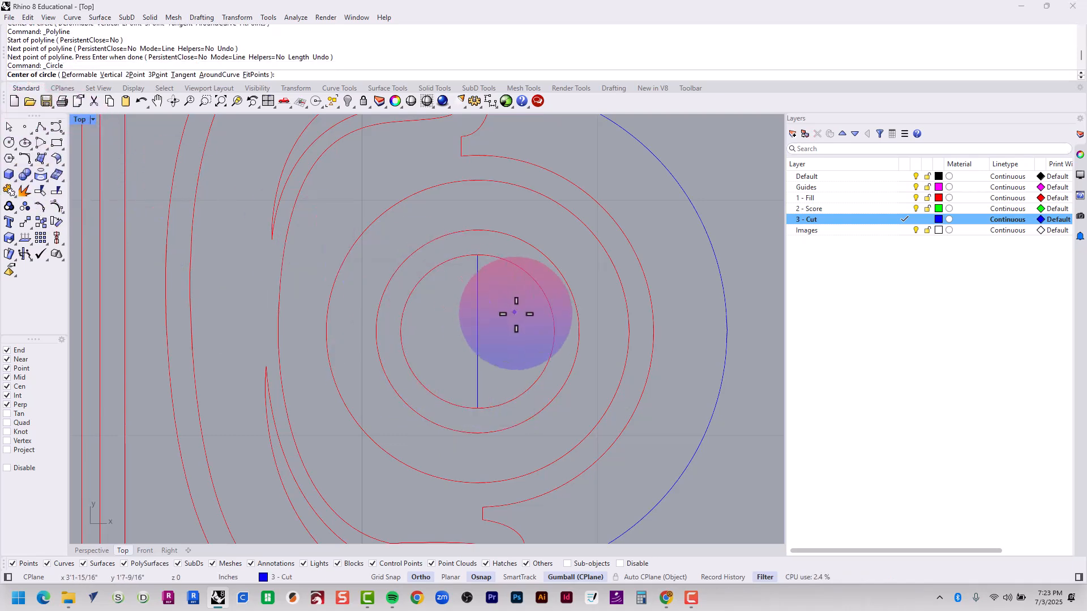
left_click(481, 336)
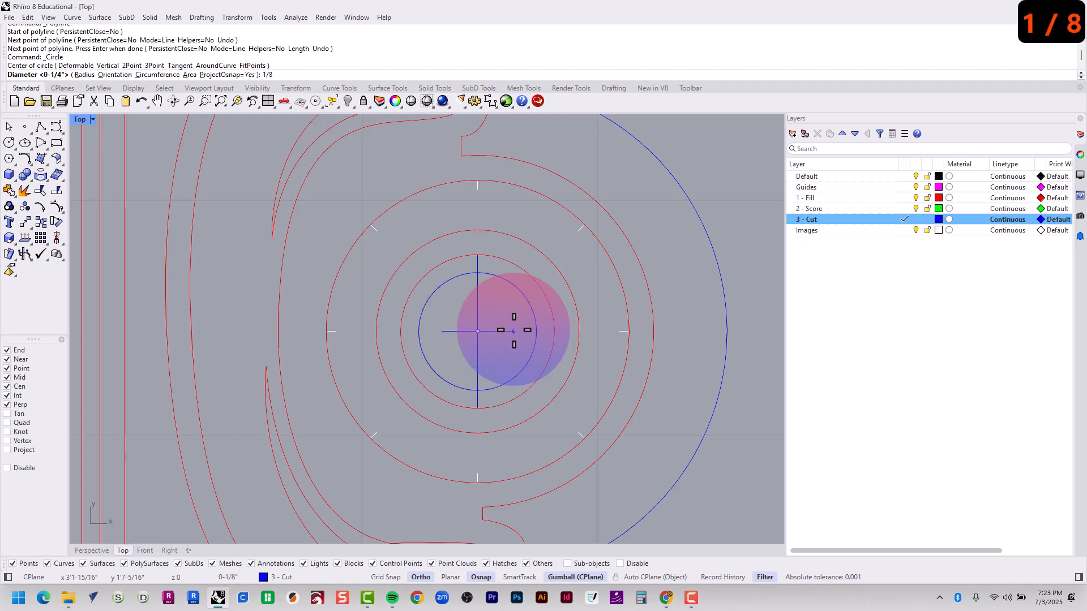
key("Return")
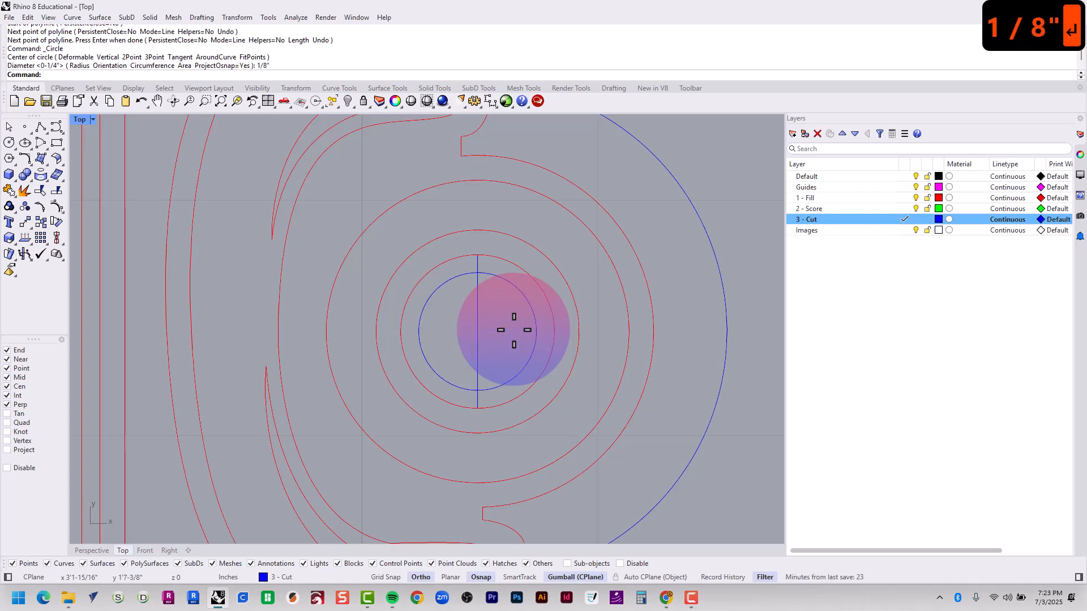
left_click(474, 297)
key("Delete")
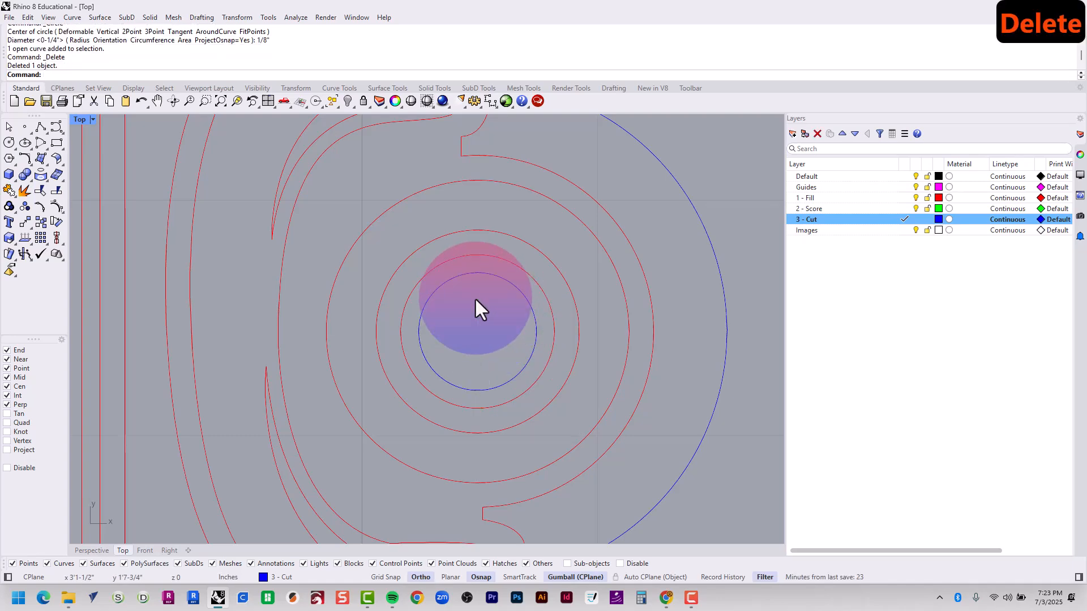
- Examine the spacing between the new wheel hole and the truck's outer cut outline
scroll(475, 297, "down", 5)
scroll(512, 320, "up", 3)
right_click_drag(487, 291, 589, 257)
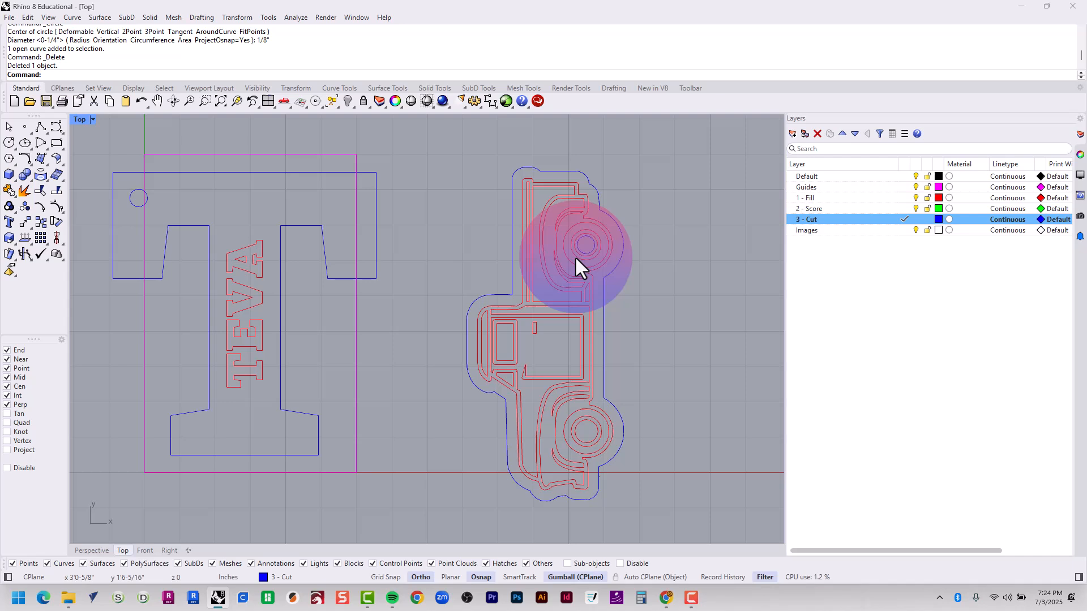
scroll(586, 243, "up", 8)
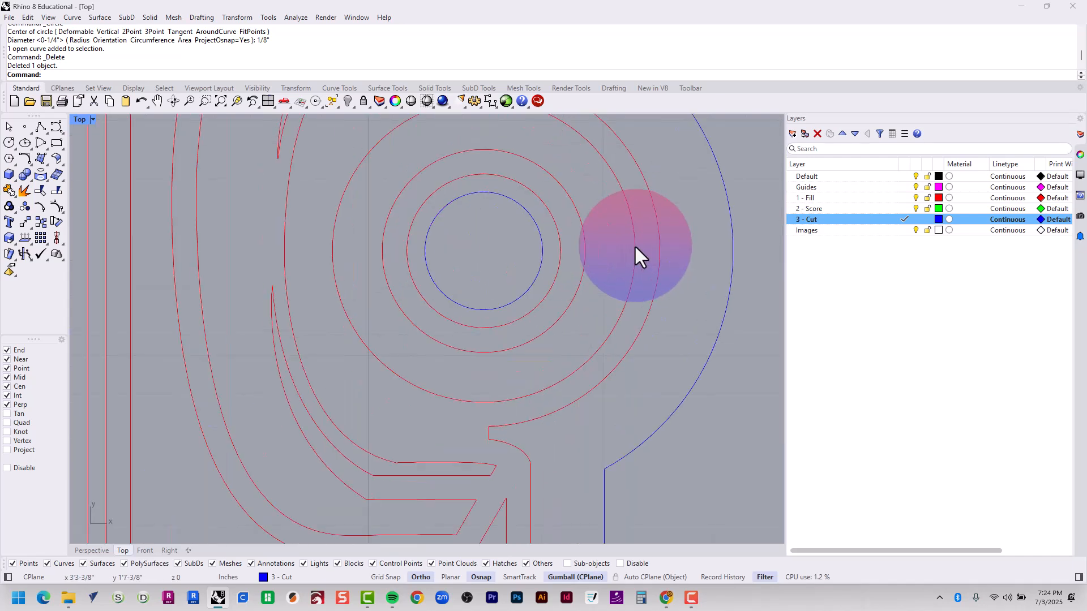
right_click_drag(636, 257, 406, 291)
left_click_drag(365, 296, 663, 275)
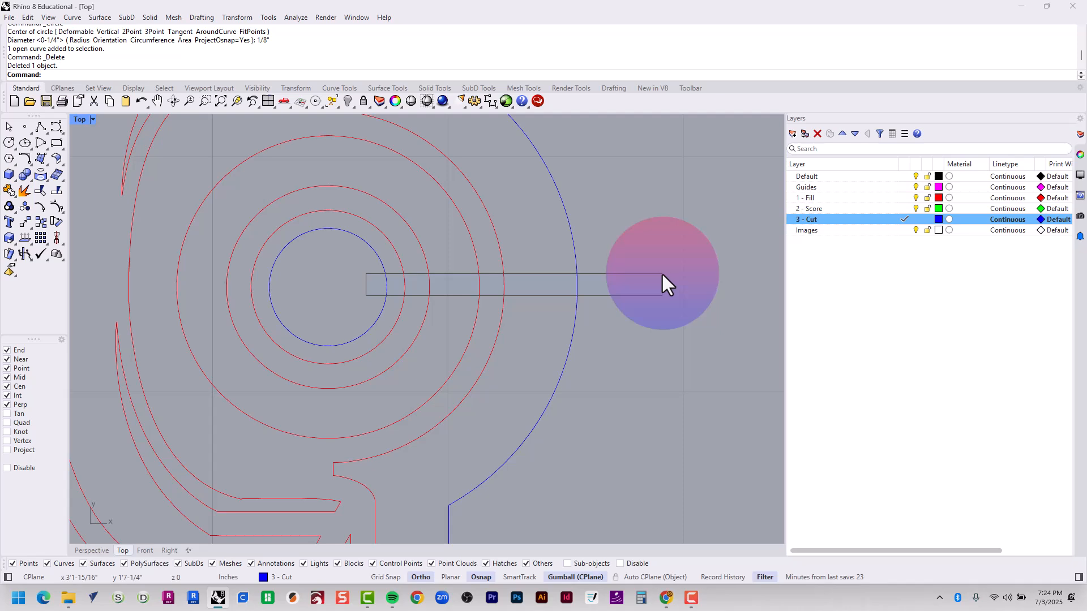
left_click_drag(662, 274, 660, 273)
scroll(659, 274, "down", 10)
right_click_drag(548, 263, 544, 292)
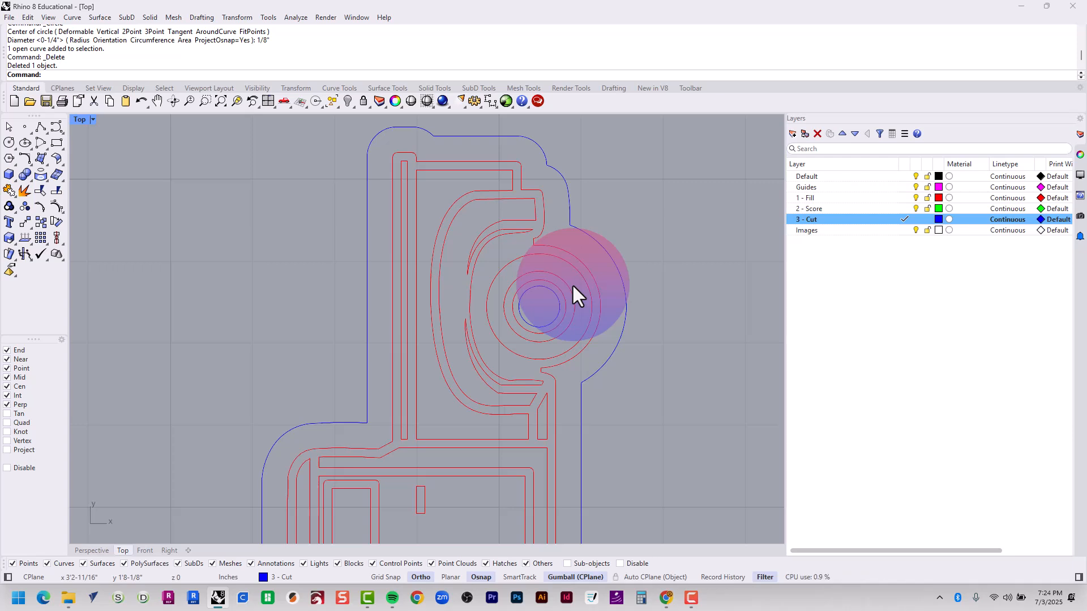
- Offset the truck's outer cut outline inward by 3 mm as a guide for placing the hole
left_click(590, 234)
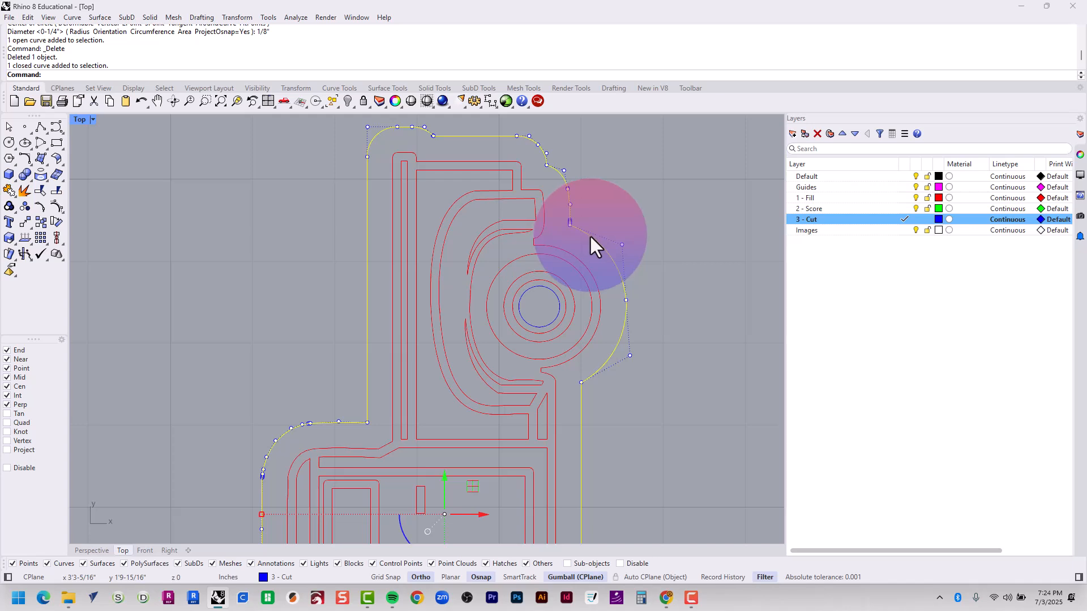
type("set")
key("Return")
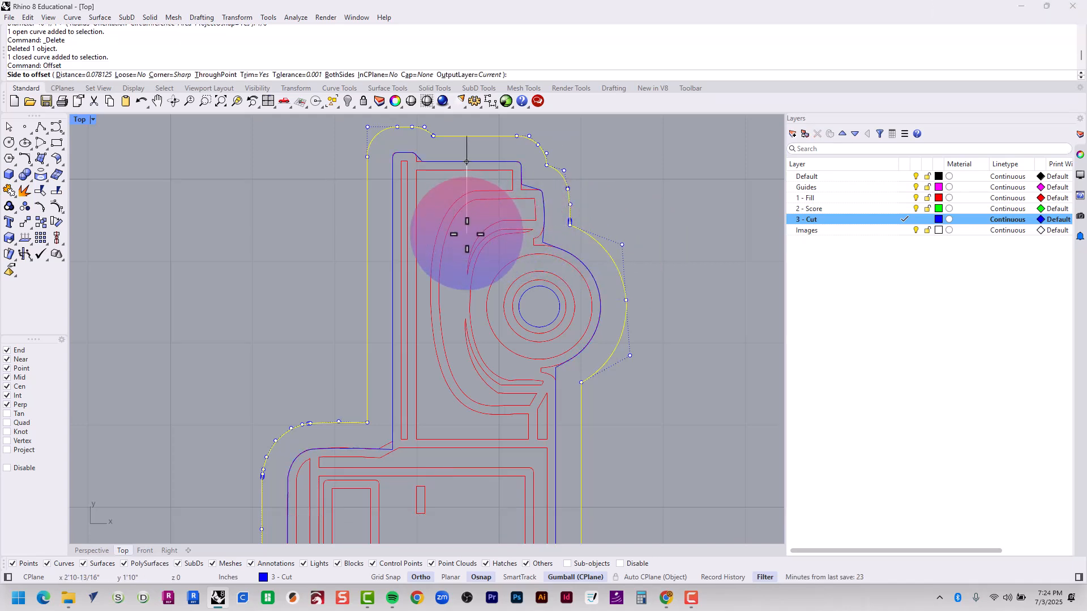
type("3mm")
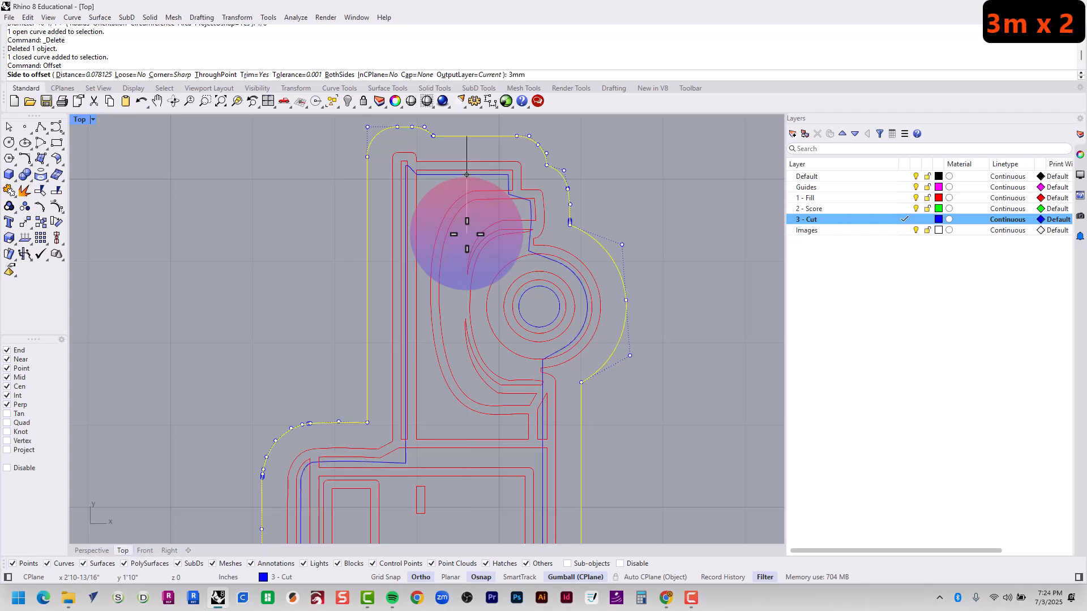
left_click(467, 234)
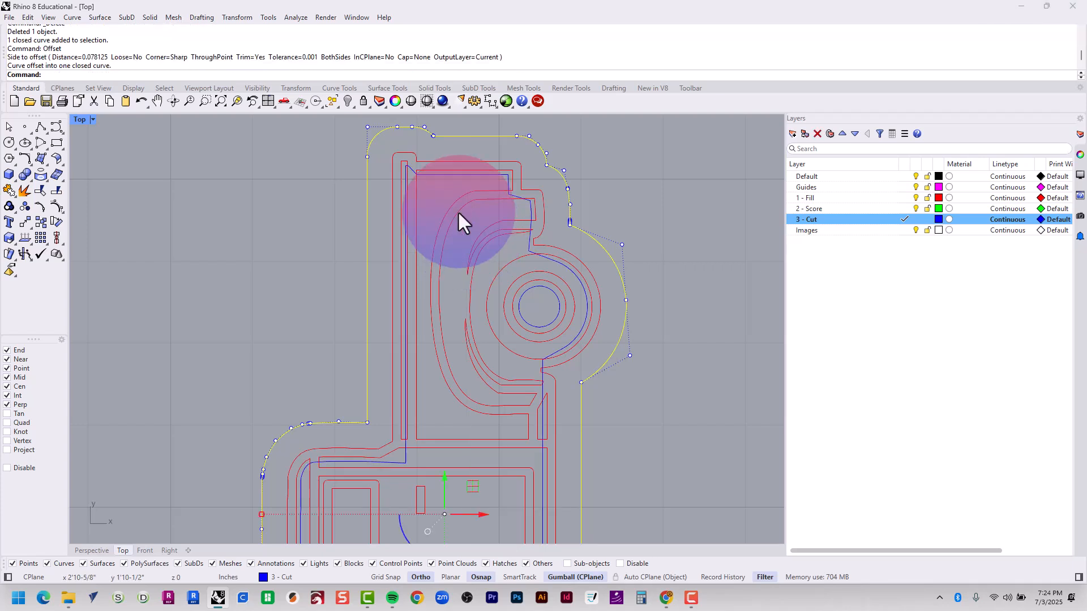
- Move the hole circle by its top point onto the upper horizontal edge of the inner offset curve, near the truck bed's end
scroll(491, 184, "down", 8)
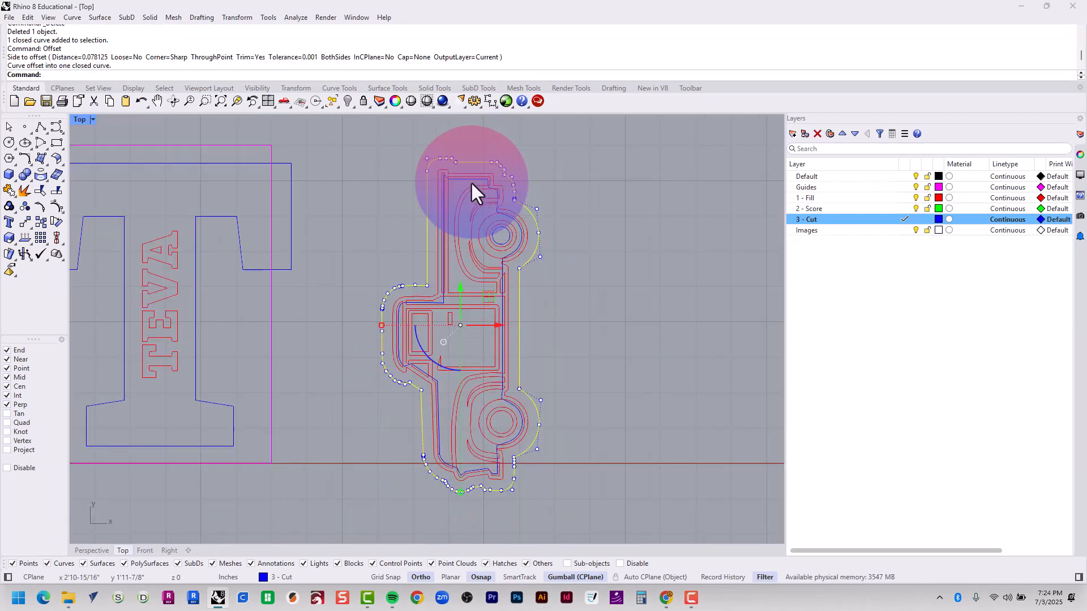
scroll(484, 246, "up", 6)
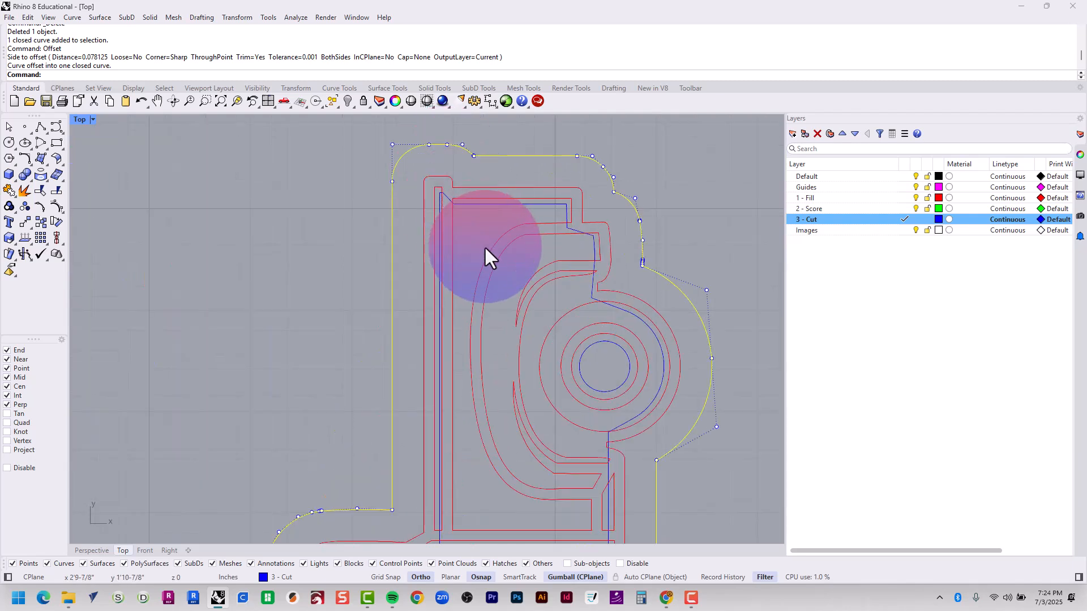
scroll(640, 377, "up", 1)
left_click(607, 343)
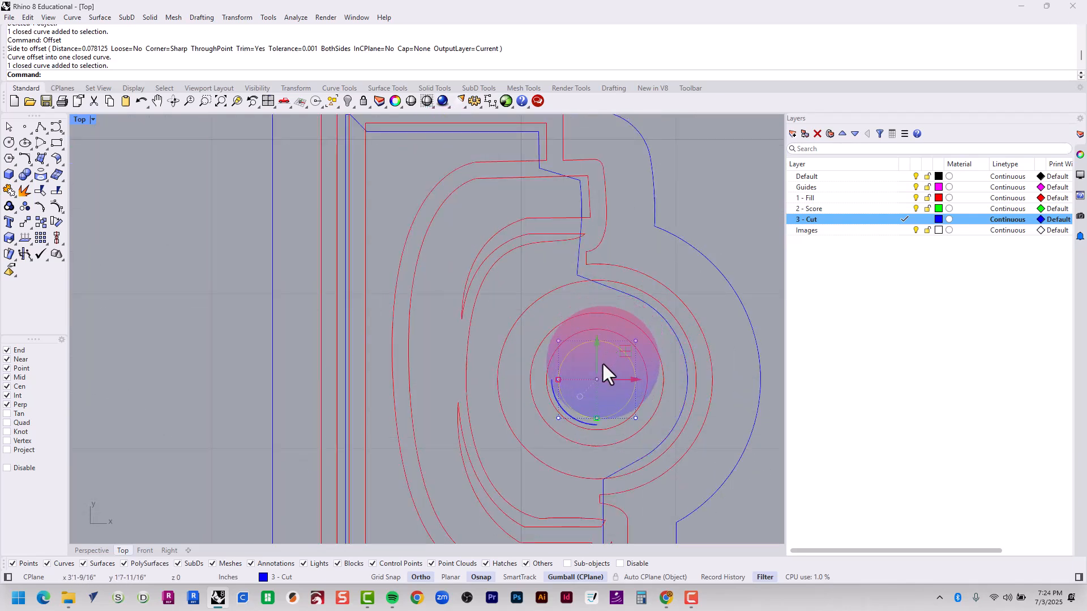
type("m")
key("Return")
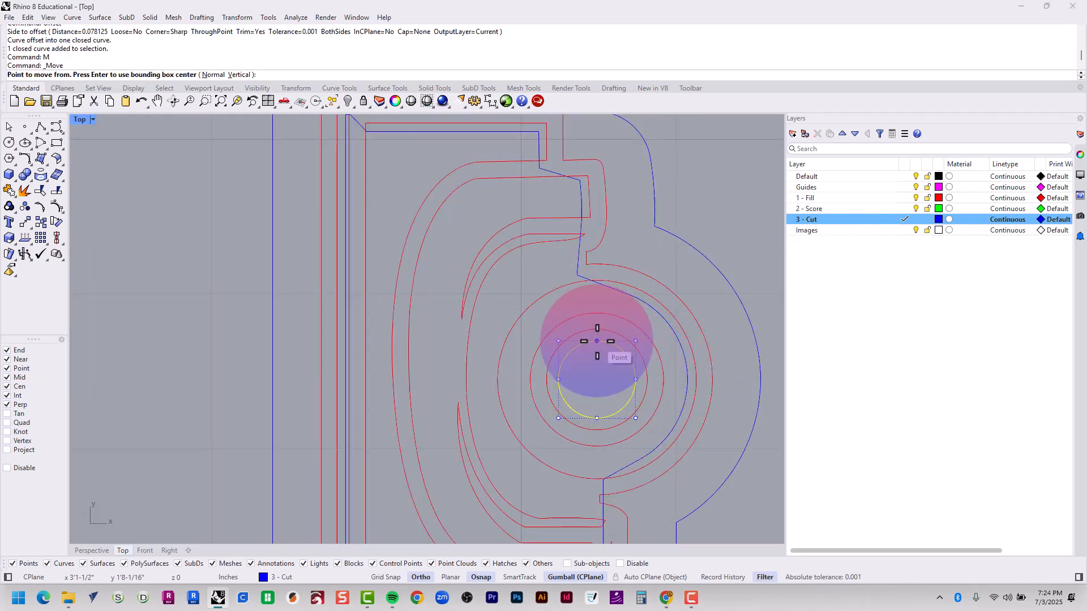
left_click(597, 340)
right_click_drag(562, 262, 581, 375)
scroll(575, 352, "up", 2)
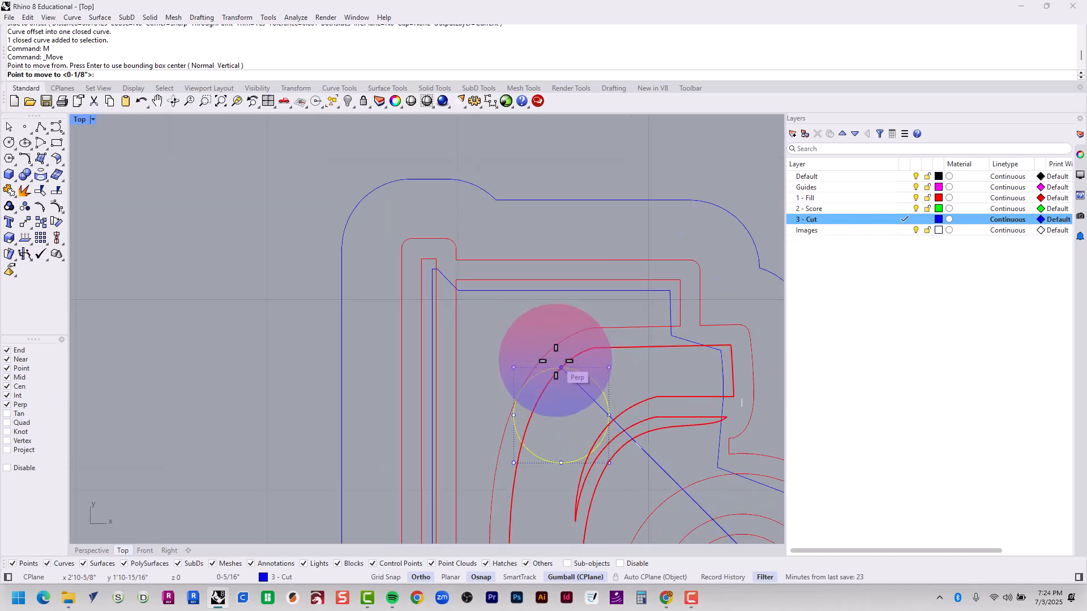
scroll(560, 367, "up", 3)
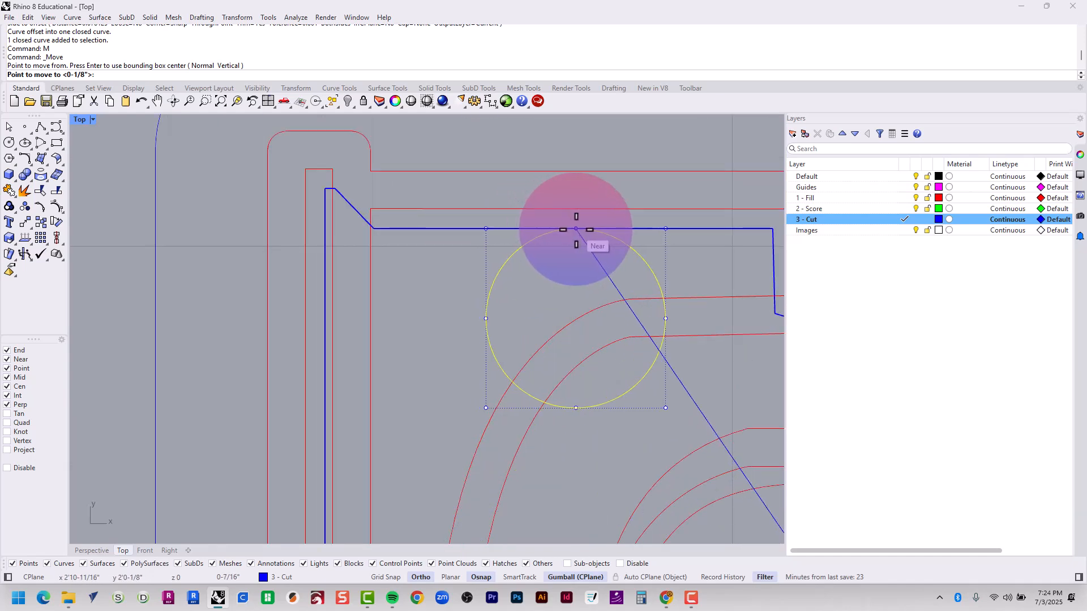
left_click(608, 228)
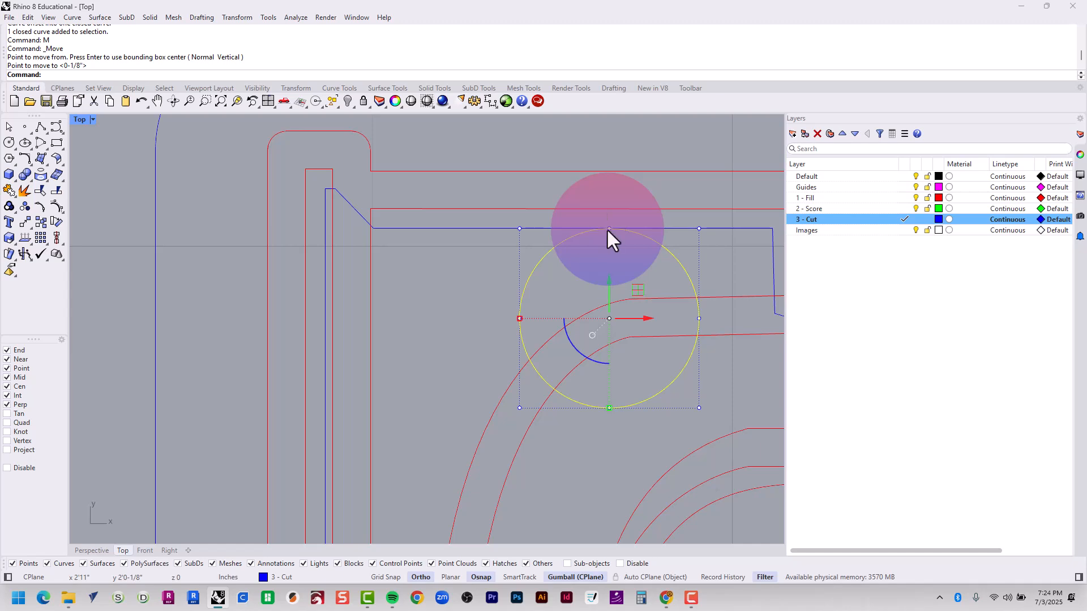
- Delete the inner offset guide curve inside the truck
scroll(606, 229, "down", 3)
right_click_drag(606, 229, 543, 232)
scroll(543, 232, "down", 3)
left_click(470, 213)
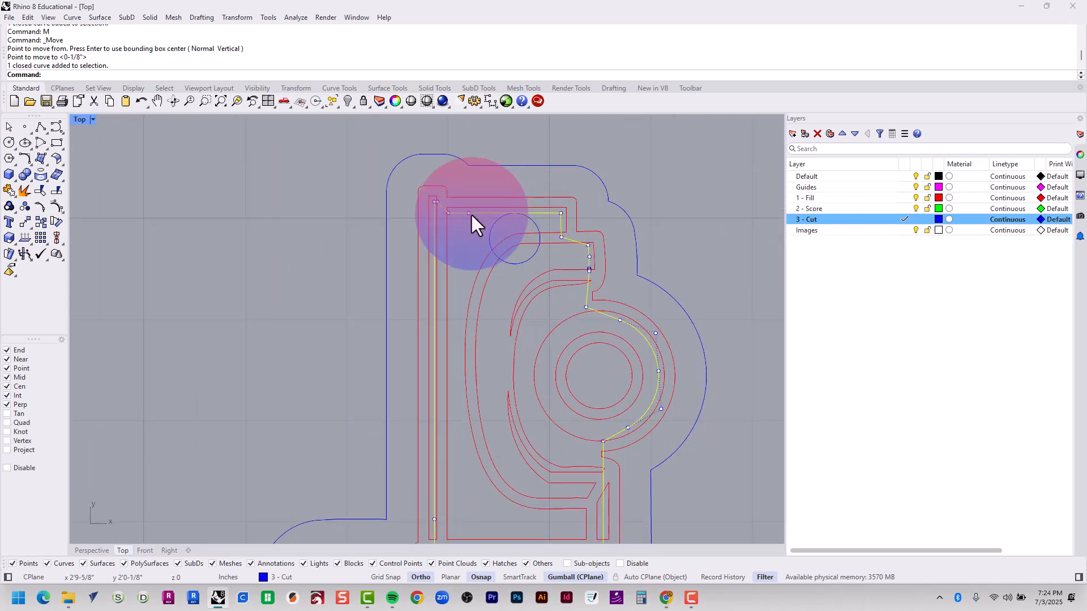
scroll(470, 215, "down", 1)
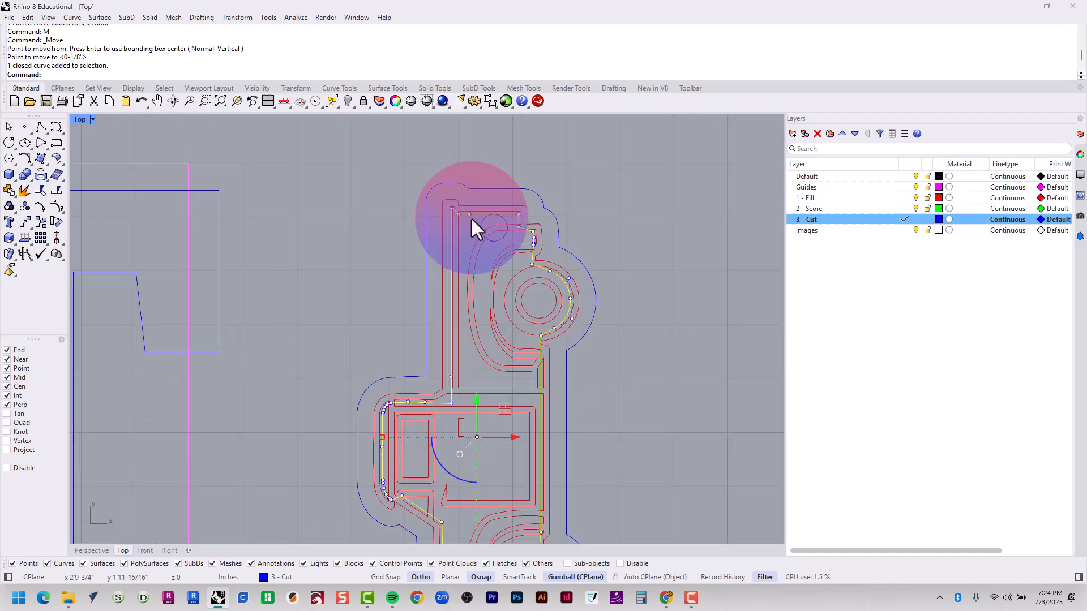
key("Delete")
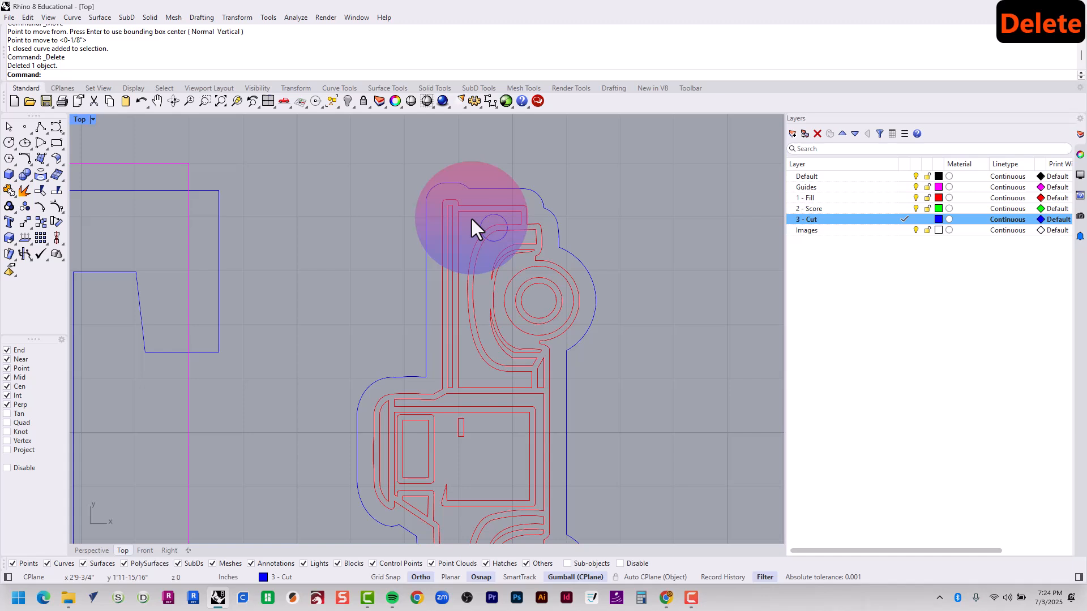
- Group all the truck's curves together with its outer cut outline and hole
scroll(467, 232, "down", 6)
mouse_move(461, 368)
right_mouse_down()
mouse_move(459, 358)
mouse_move(451, 369)
right_mouse_up()
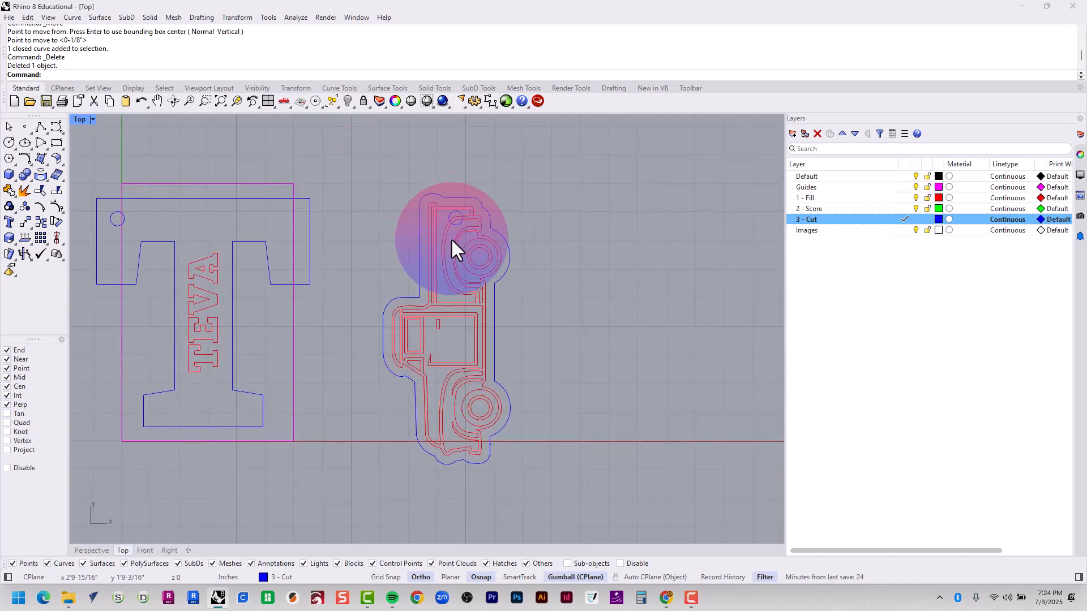
left_click(467, 408)
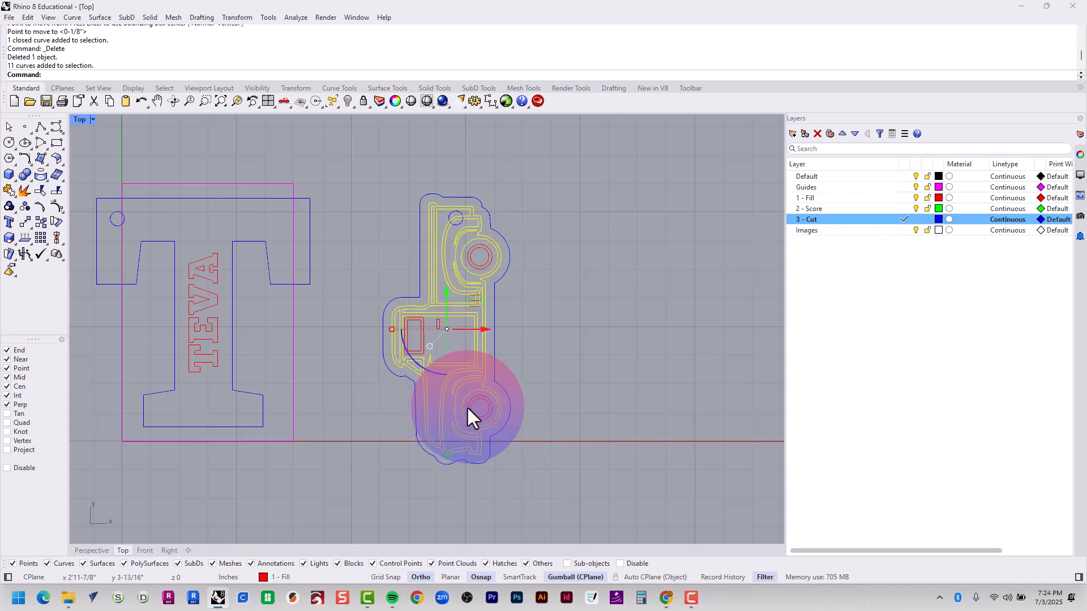
left_click(421, 326)
left_click(549, 460)
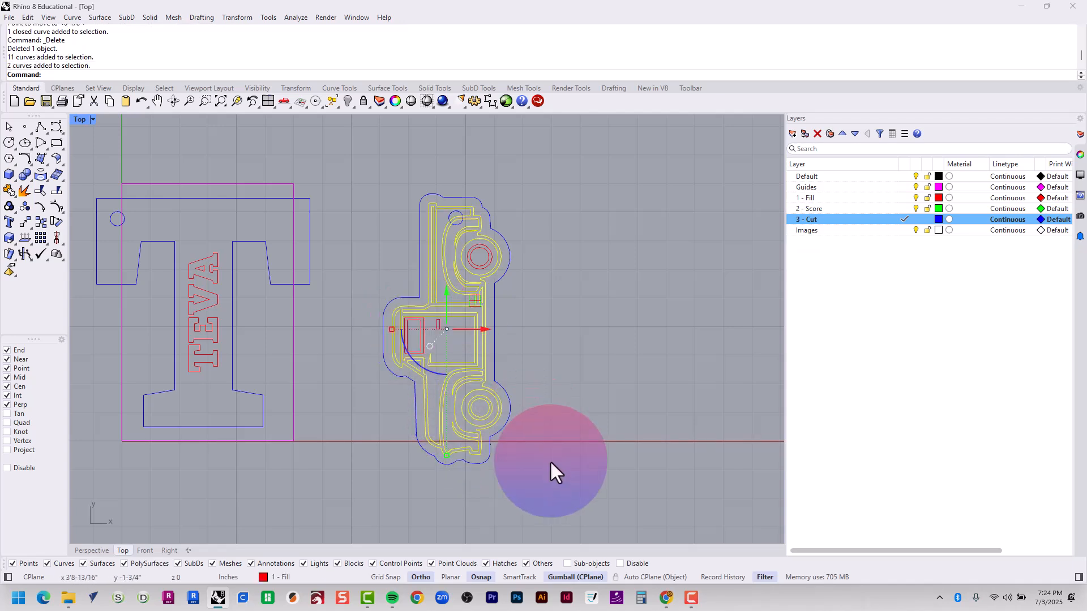
left_click_drag(550, 467, 352, 139)
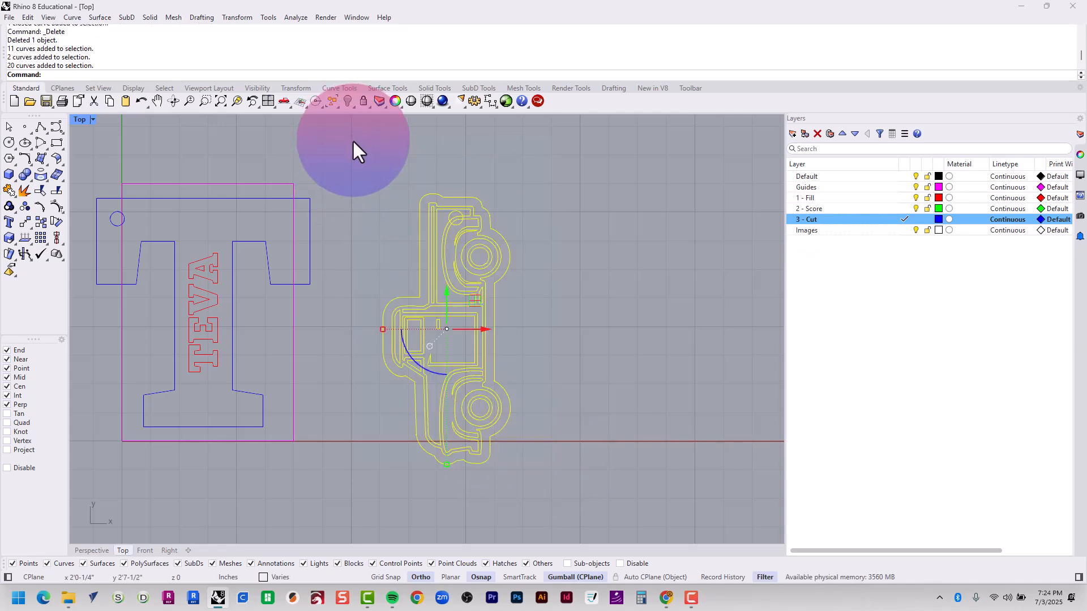
key("BackSpace")
key("BackSpace")
key("BackSpace")
key("Num_Lock")
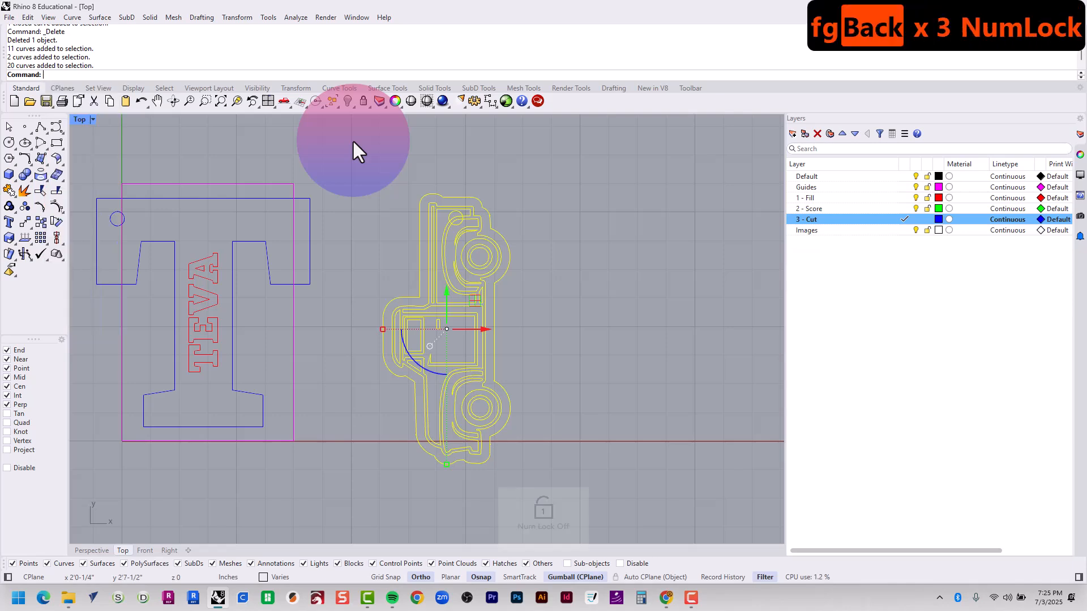
type("gro")
right_click(352, 139)
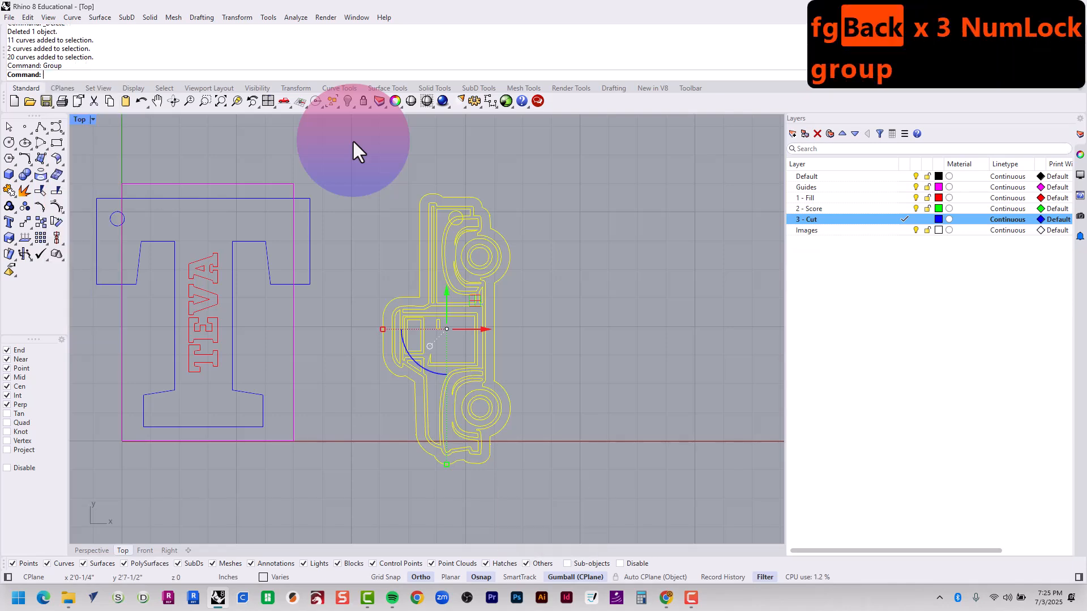
- Try moving the grouped truck artwork sideways, and undo the move
left_click(552, 390)
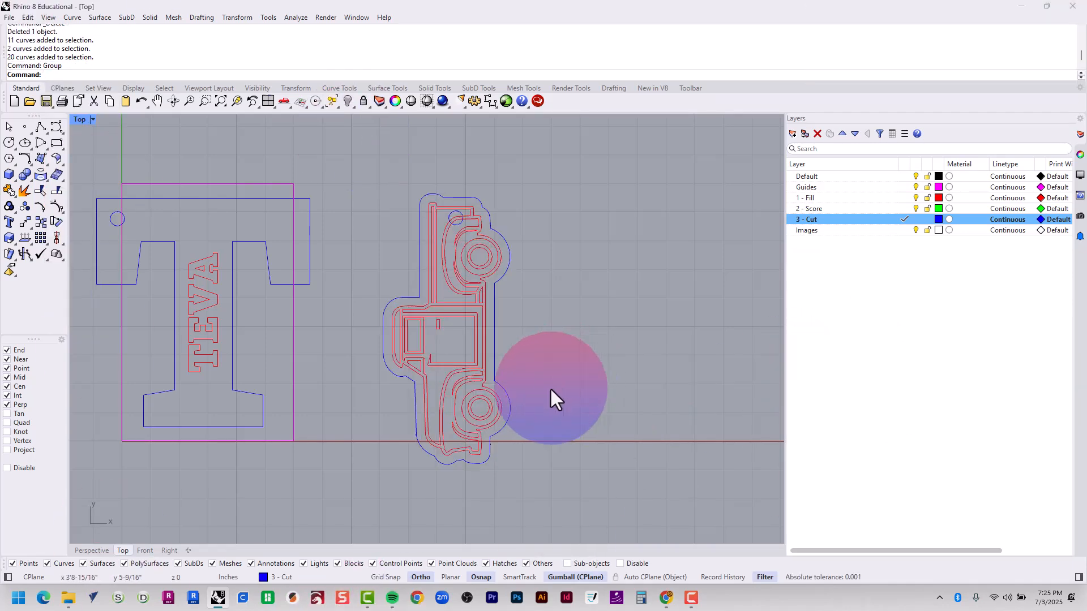
left_click_drag(470, 404, 610, 375)
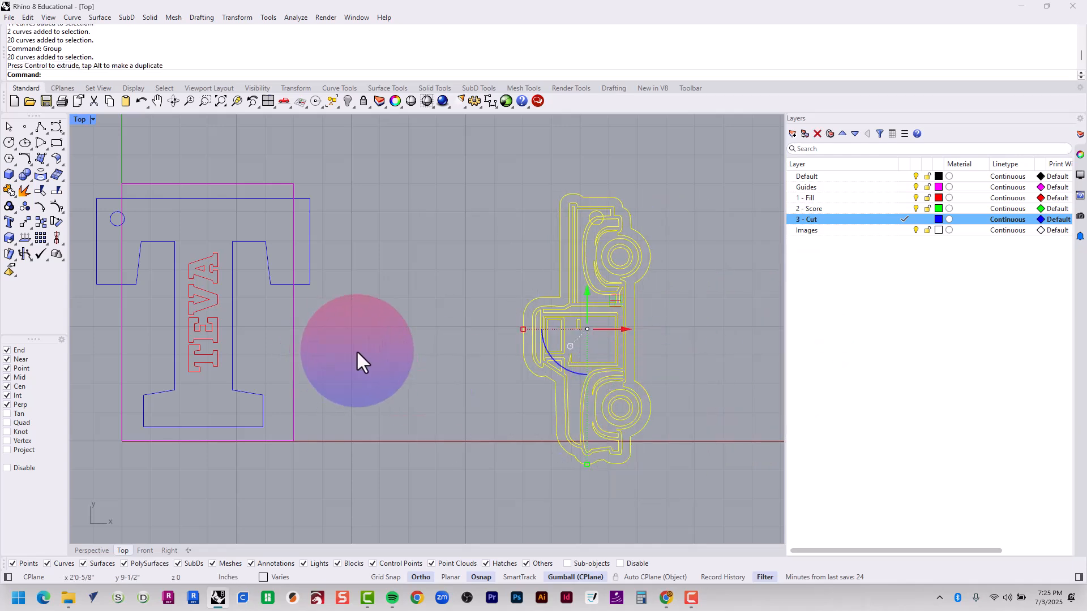
key("ctrl+z")
- Group the T-shaped cut outline with its hole and the vertical lettering inside it
right_click_drag(334, 369, 505, 418)
left_click(381, 334)
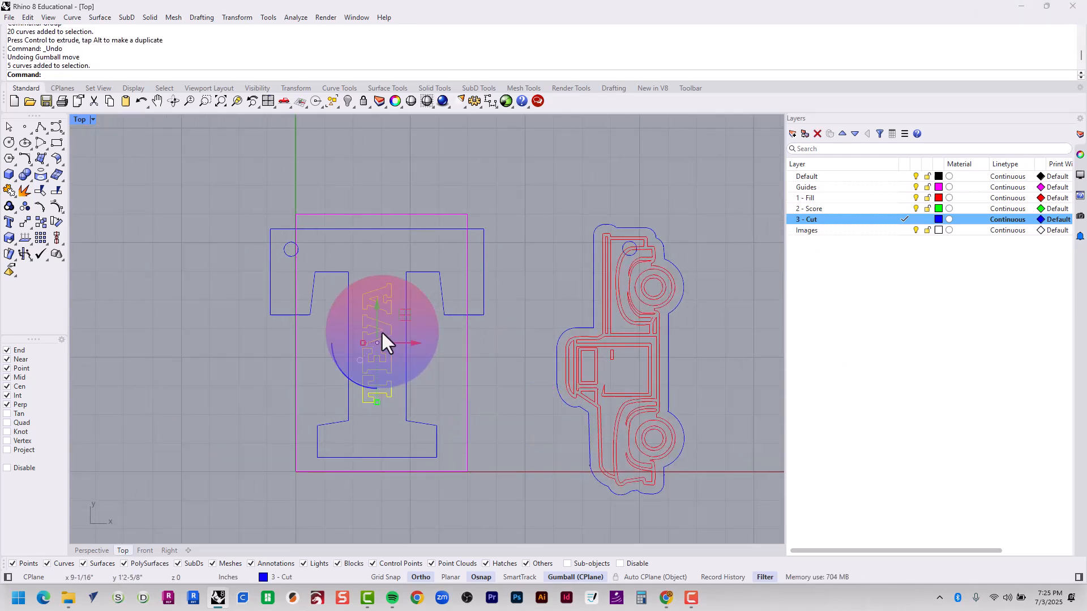
left_click(443, 307, "shift")
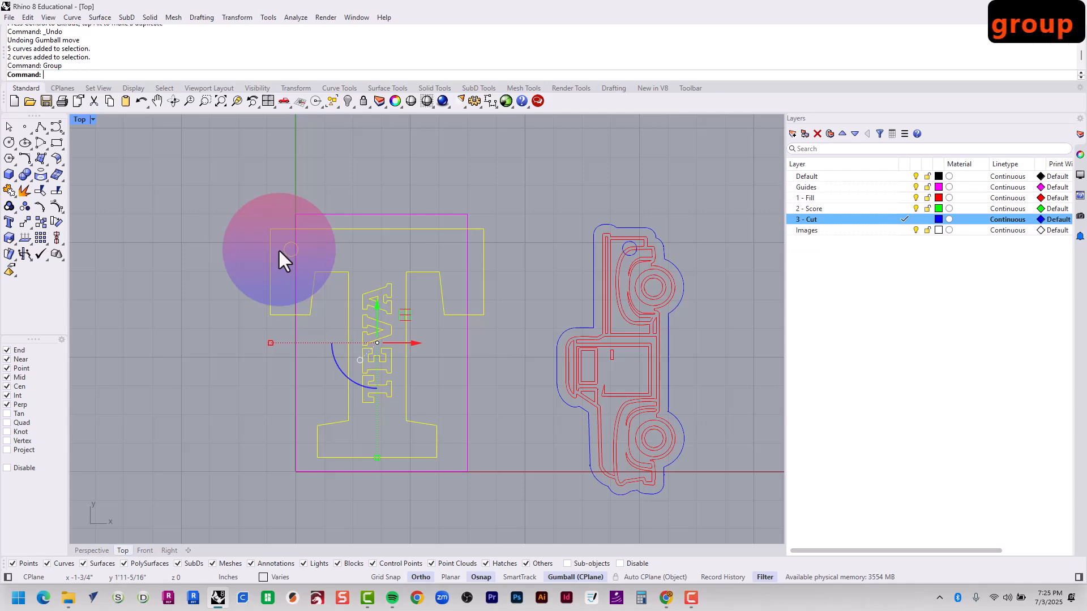
key("Escape")
key("Escape")
key("Escape")
scroll(271, 255, "down", 1)
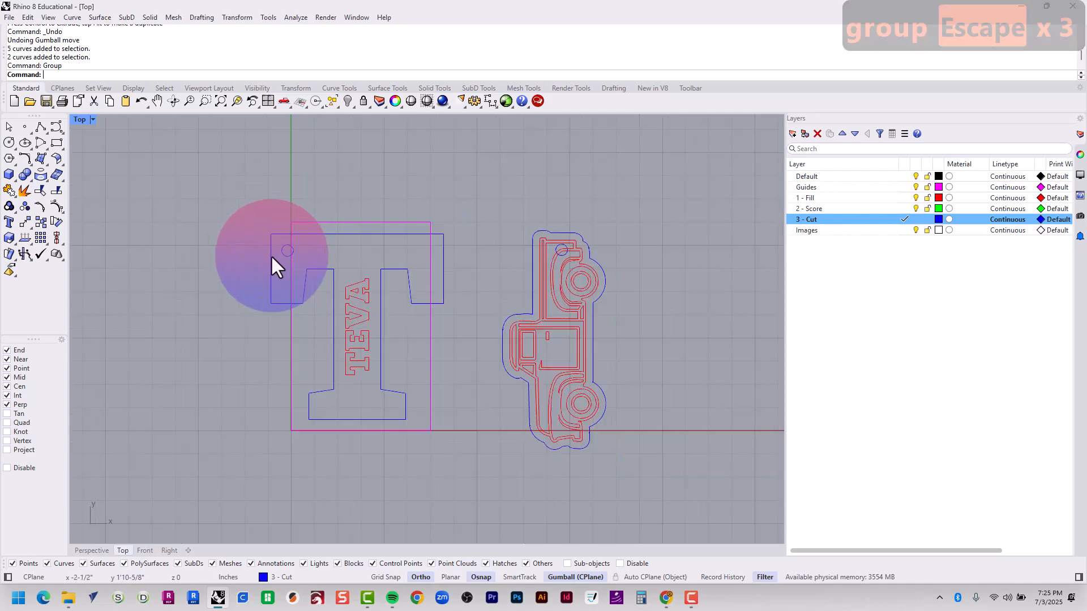
scroll(270, 254, "down", 3)
- Switch to Chrome and return to the Noun Project truck icon page
key("alt+Tab")
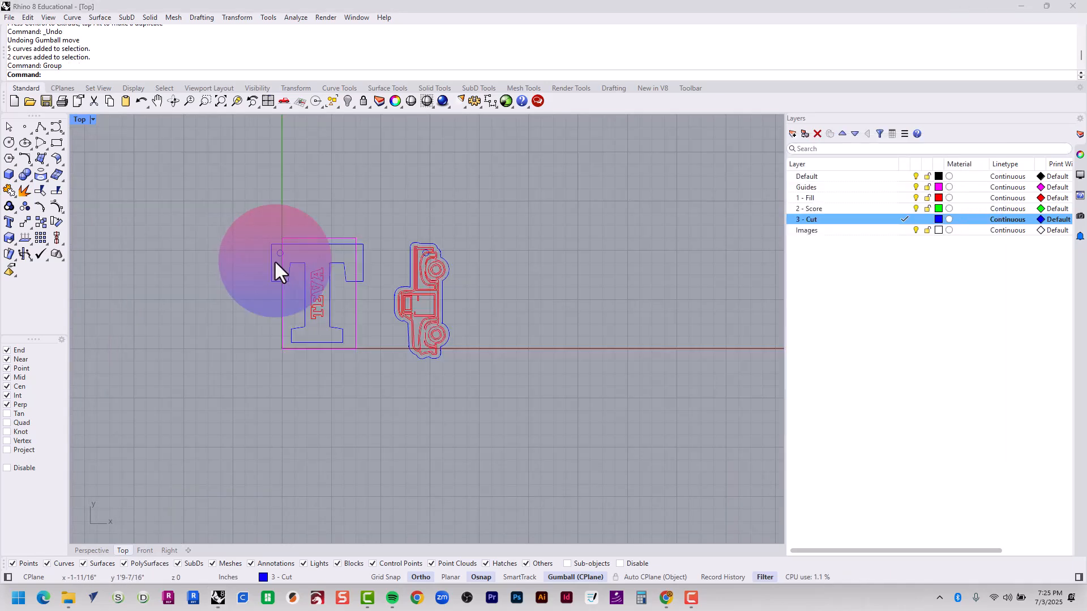
key("alt+Tab")
left_click(508, 378)
key("Escape")
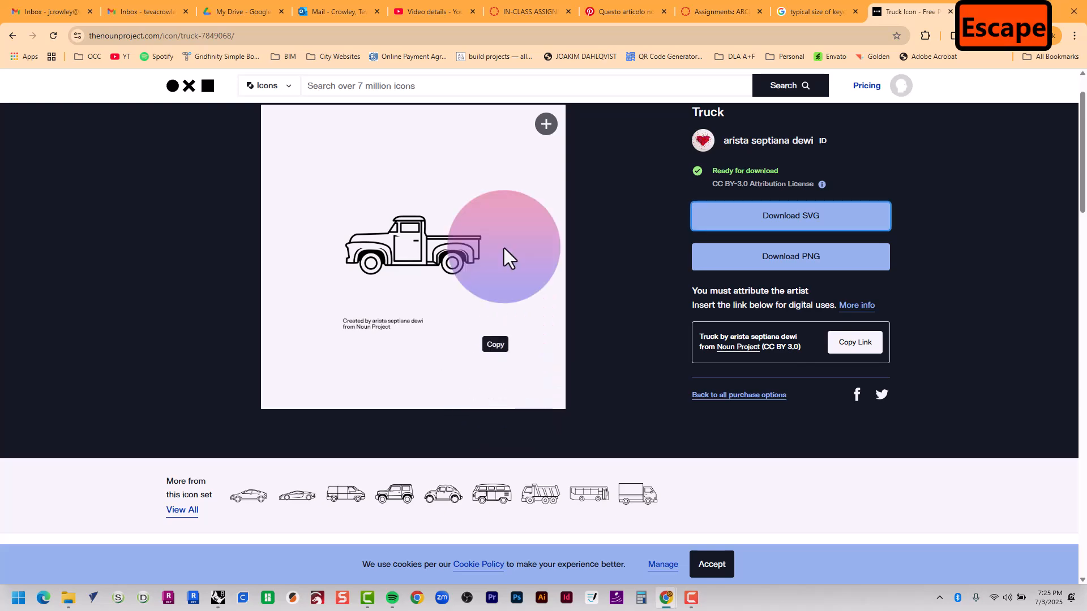
- Review the keychain assignment page and the Pinterest keychain examples, and return to the truck icon page
left_click(537, 12)
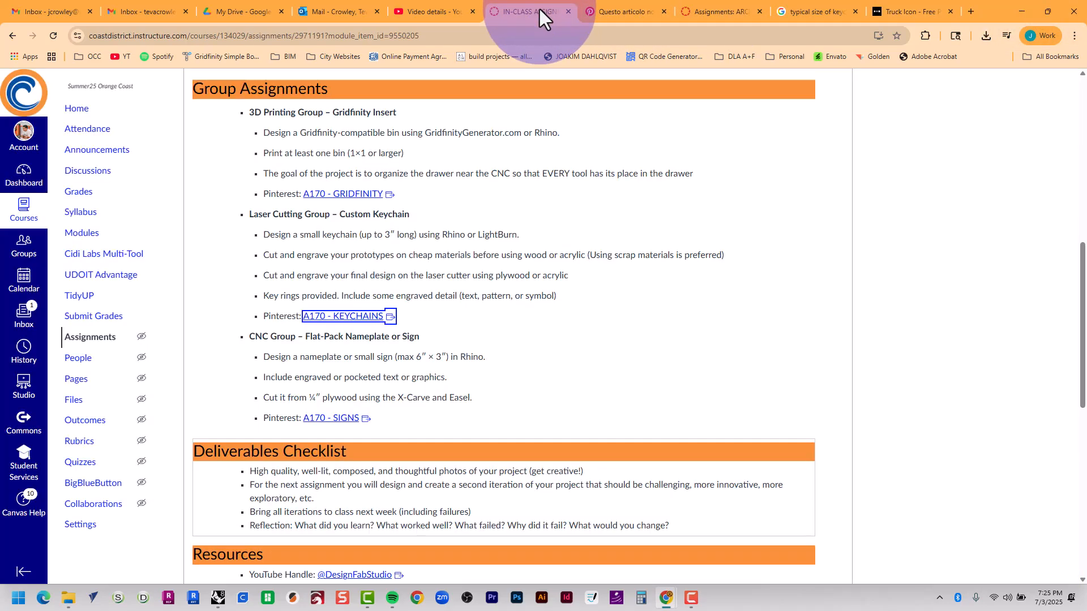
left_click(707, 11)
left_click(618, 11)
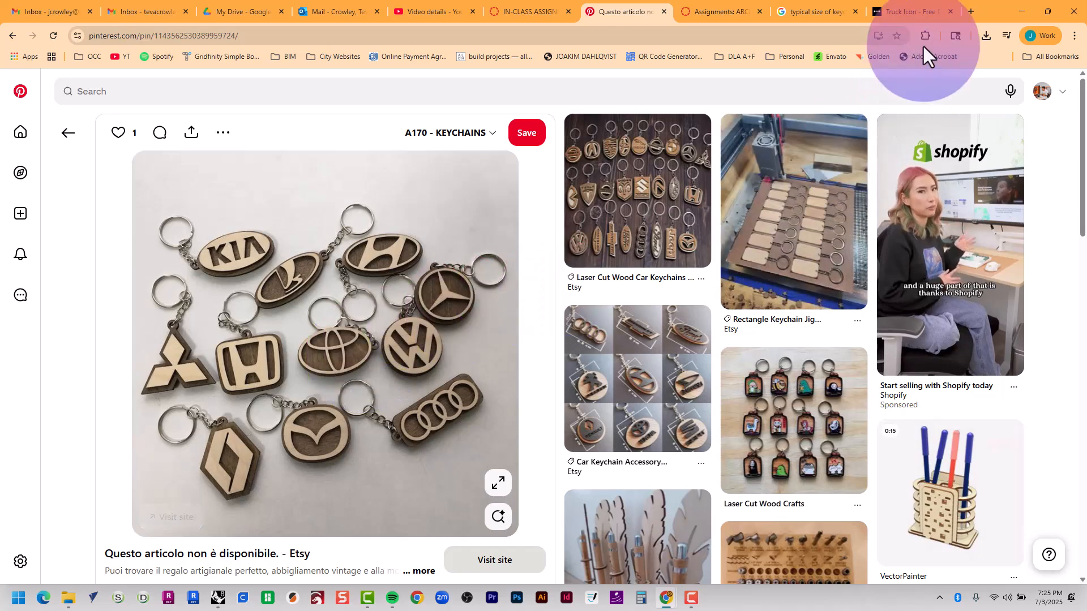
left_click(909, 12)
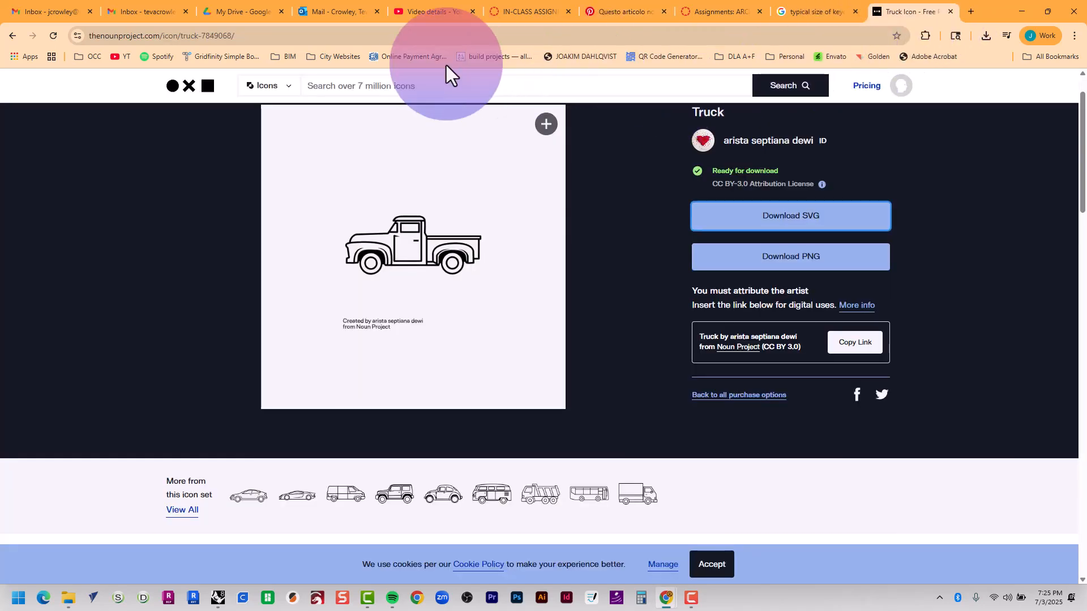
- Search Google for "toyota logo vector"
left_click(303, 36)
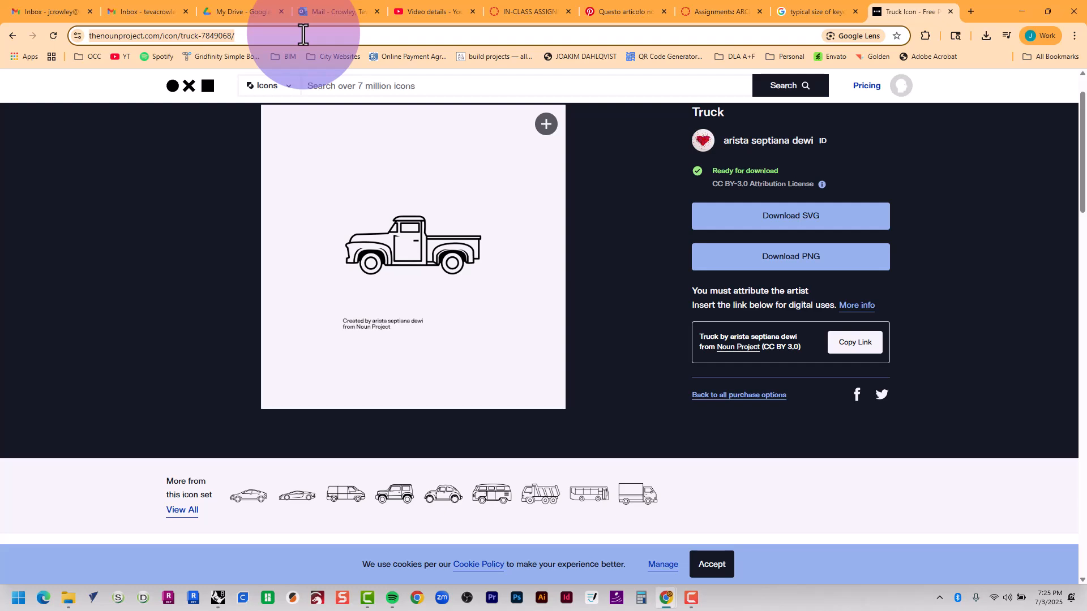
type("t")
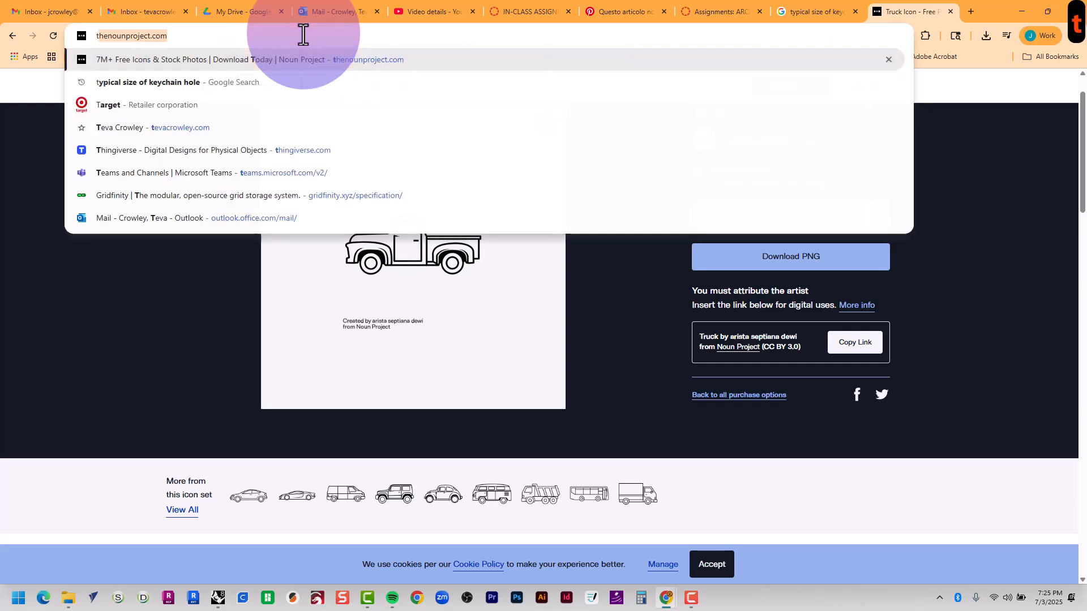
type("oyota")
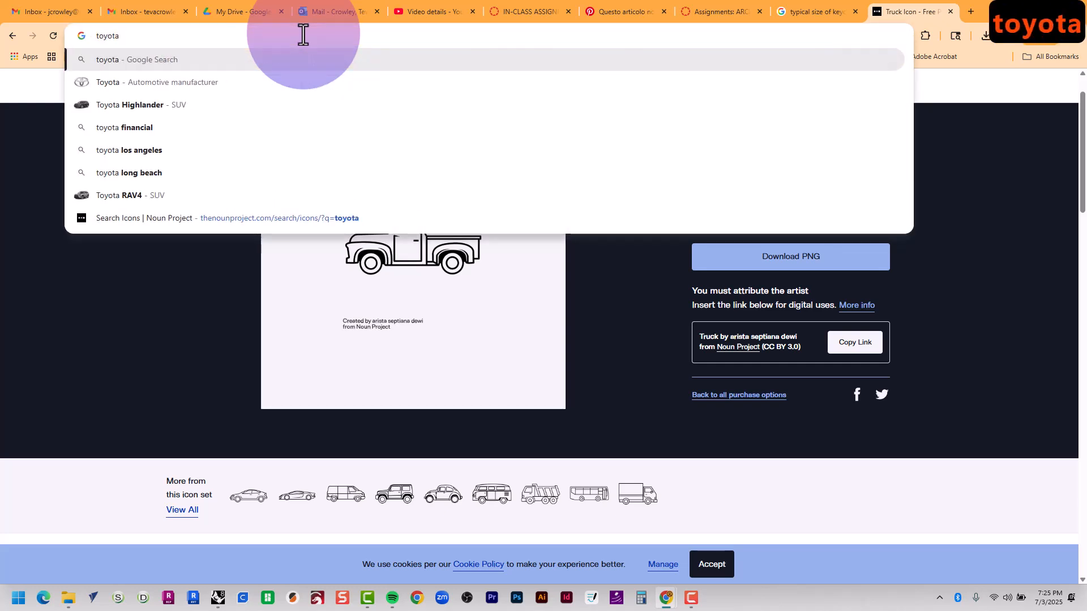
type(" logo")
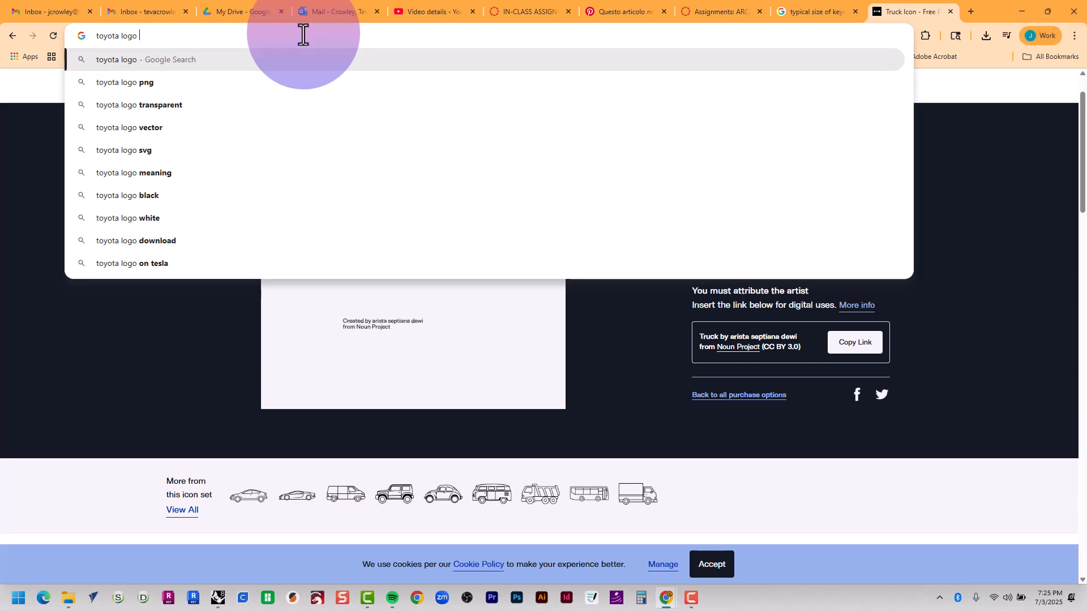
type(" vec")
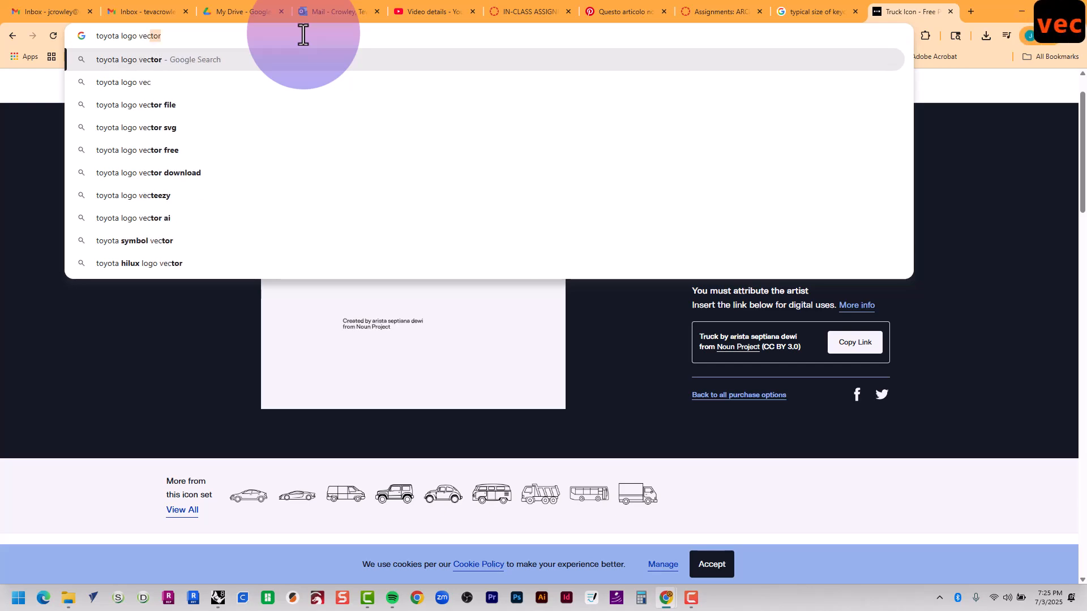
type("tor")
key("Return")
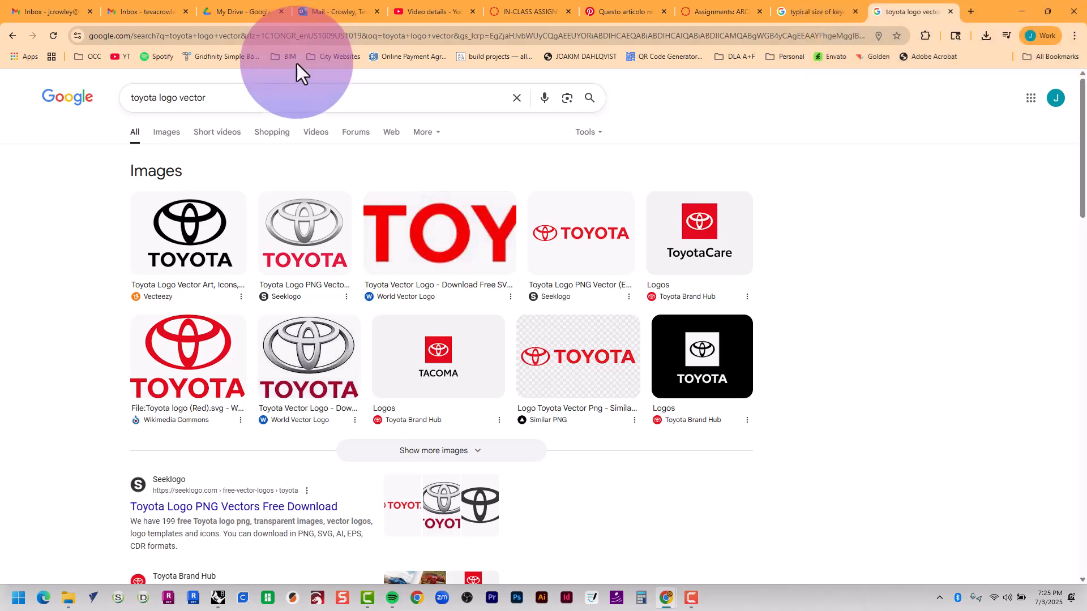
- Examine the Toyota logo and related logos on the World Vector Logo page, and return to the search results
scroll(304, 347, "down", 5)
scroll(301, 347, "down", 3)
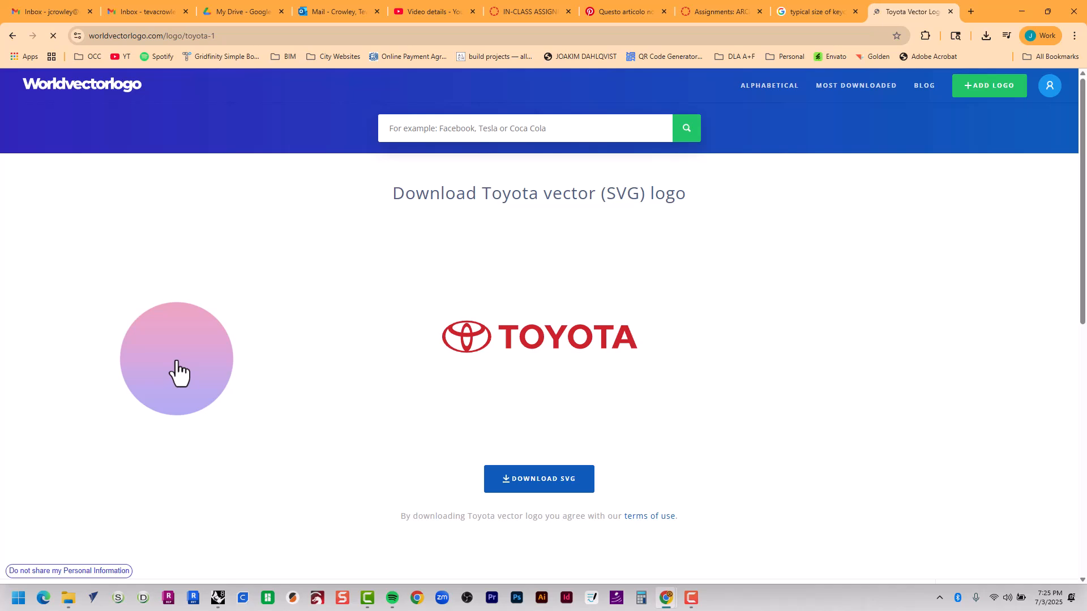
scroll(175, 360, "down", 7)
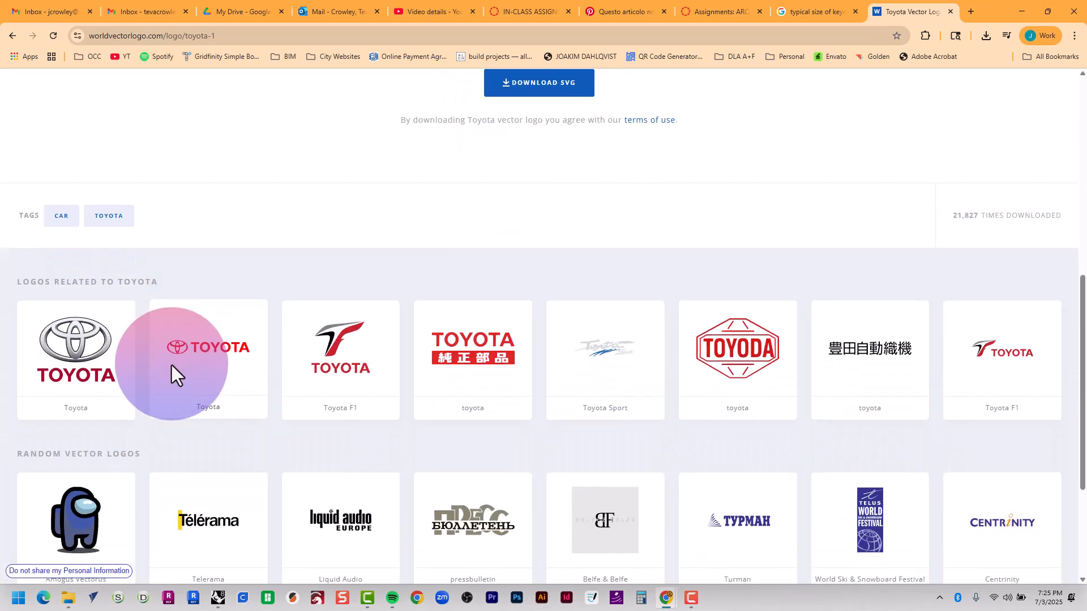
scroll(171, 365, "down", 2)
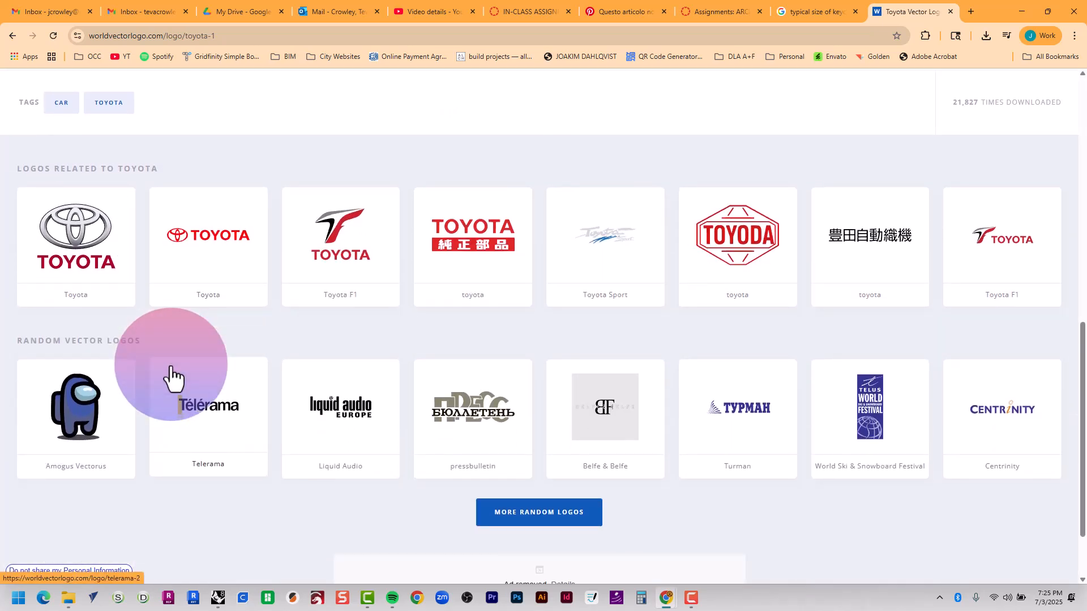
scroll(171, 368, "down", 1)
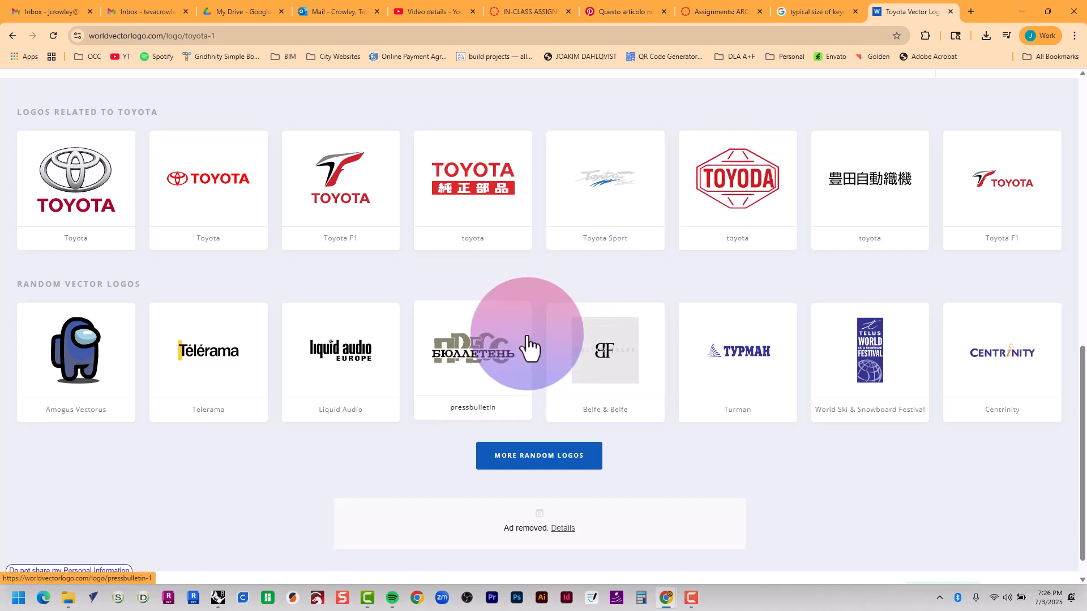
scroll(527, 345, "up", 2)
scroll(566, 351, "up", 1)
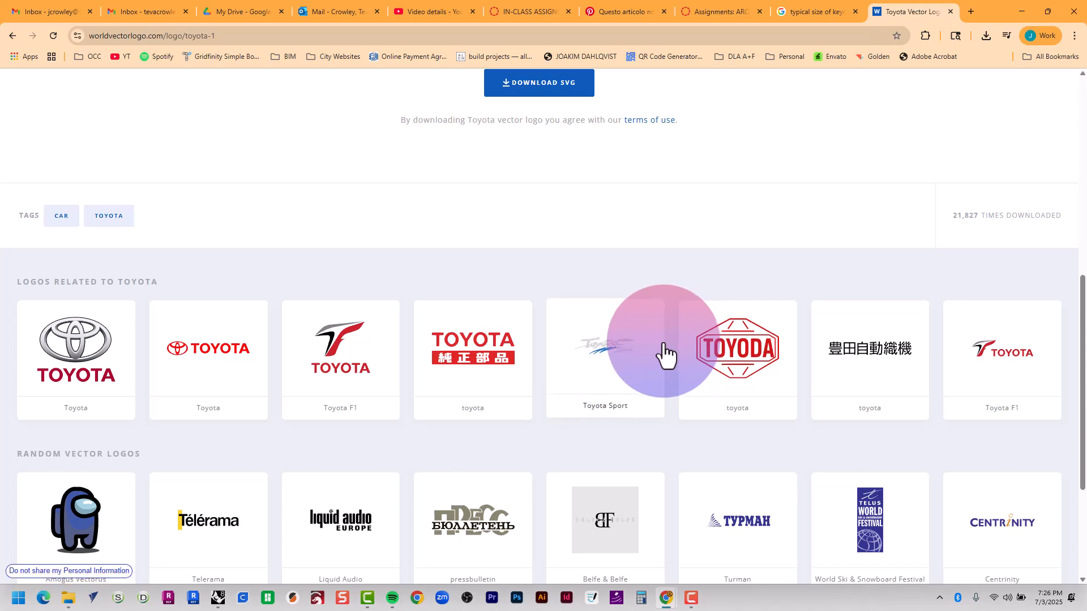
scroll(665, 353, "up", 8)
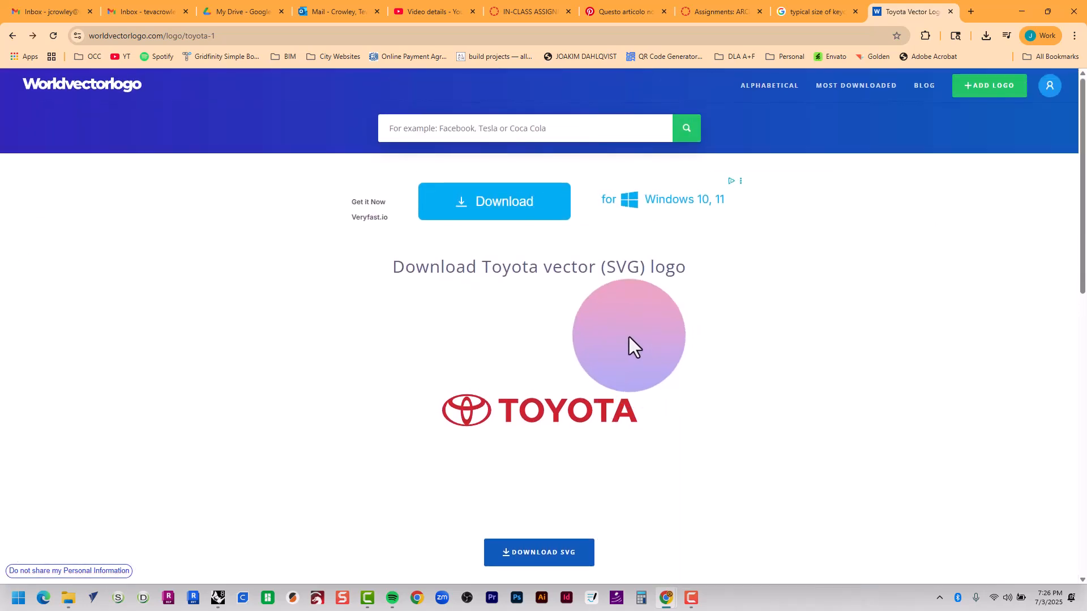
key("alt+Left")
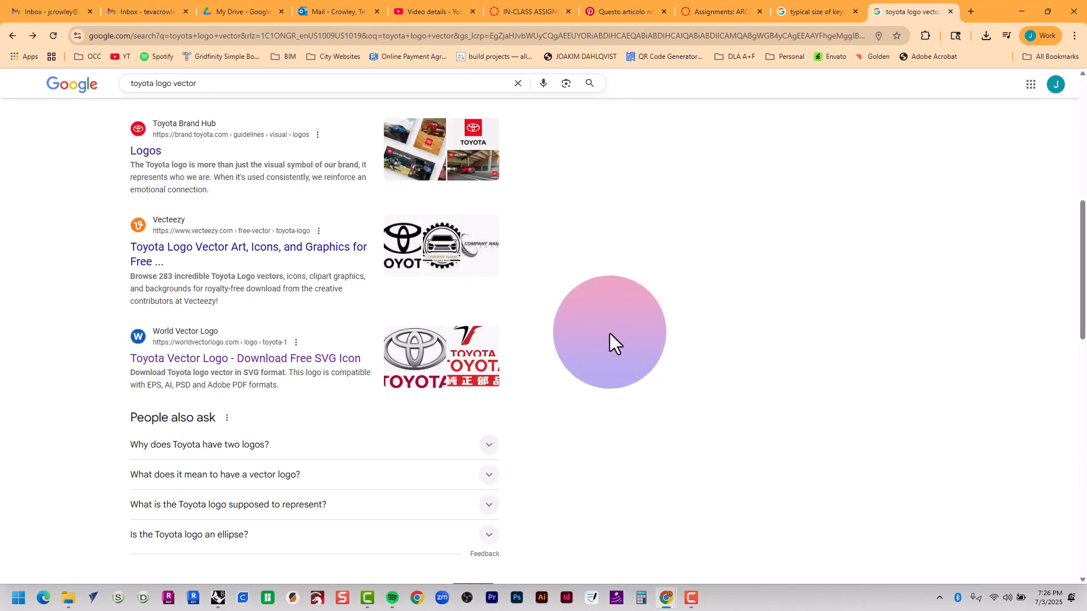
- Open the VectorLogoZone Toyota page from the search results and preview its Icon version of the logo
scroll(609, 334, "down", 3)
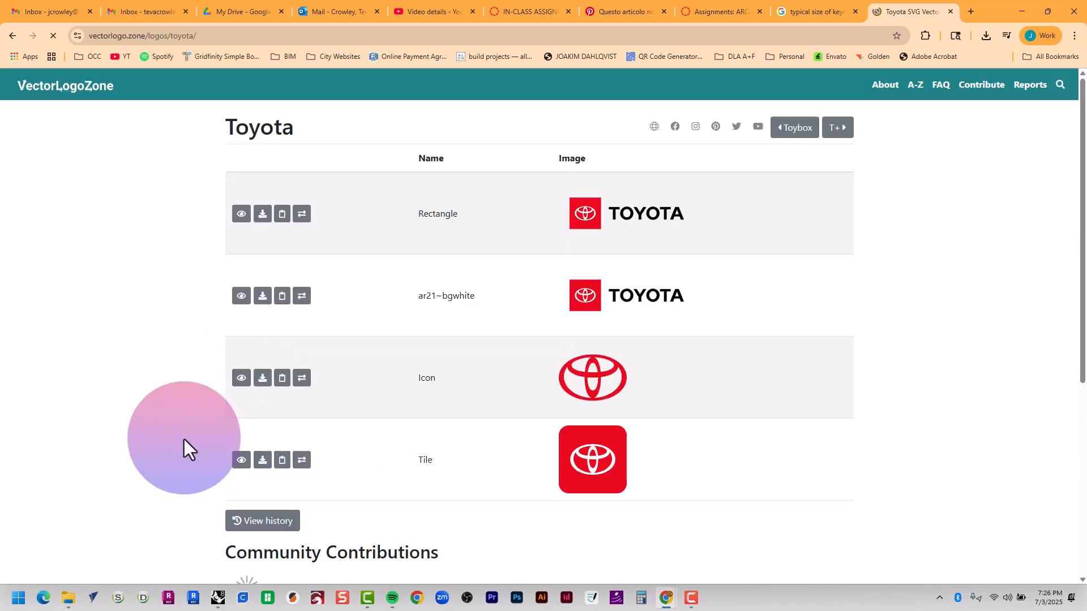
scroll(187, 436, "down", 2)
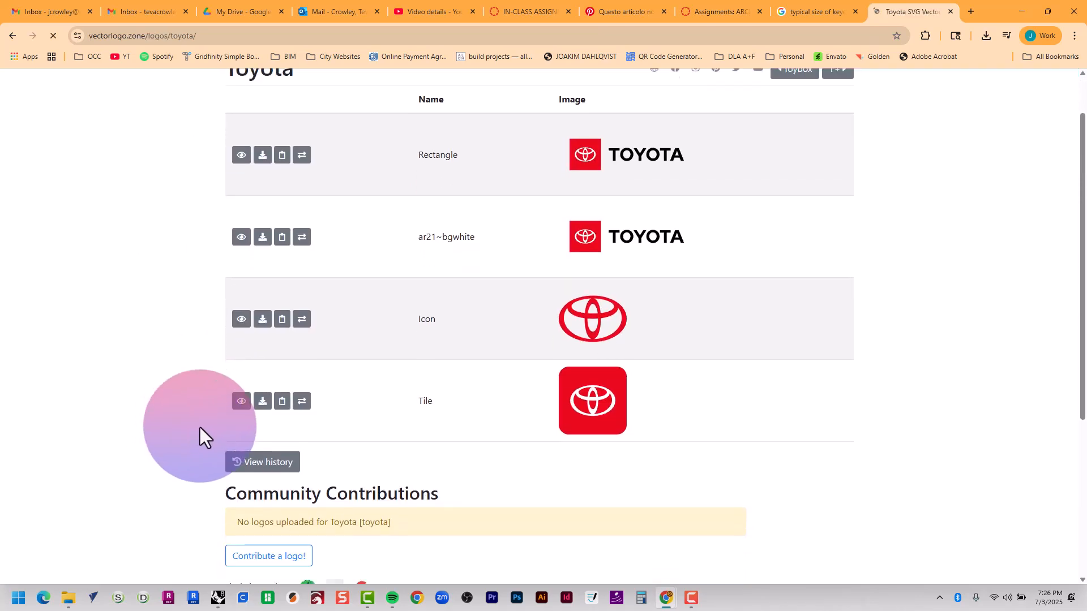
left_click(599, 265)
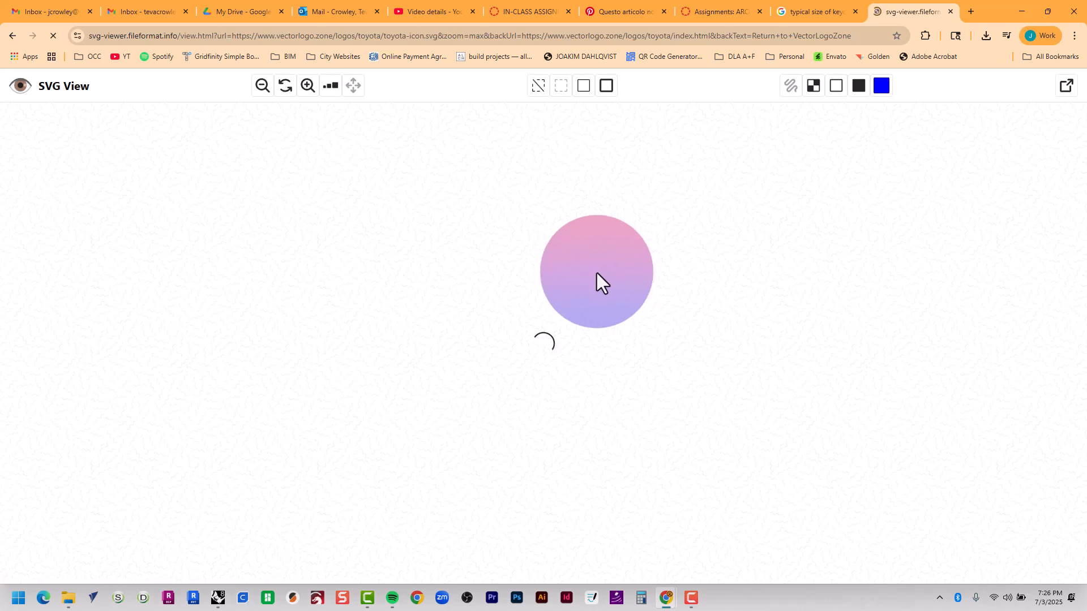
scroll(556, 295, "down", 1)
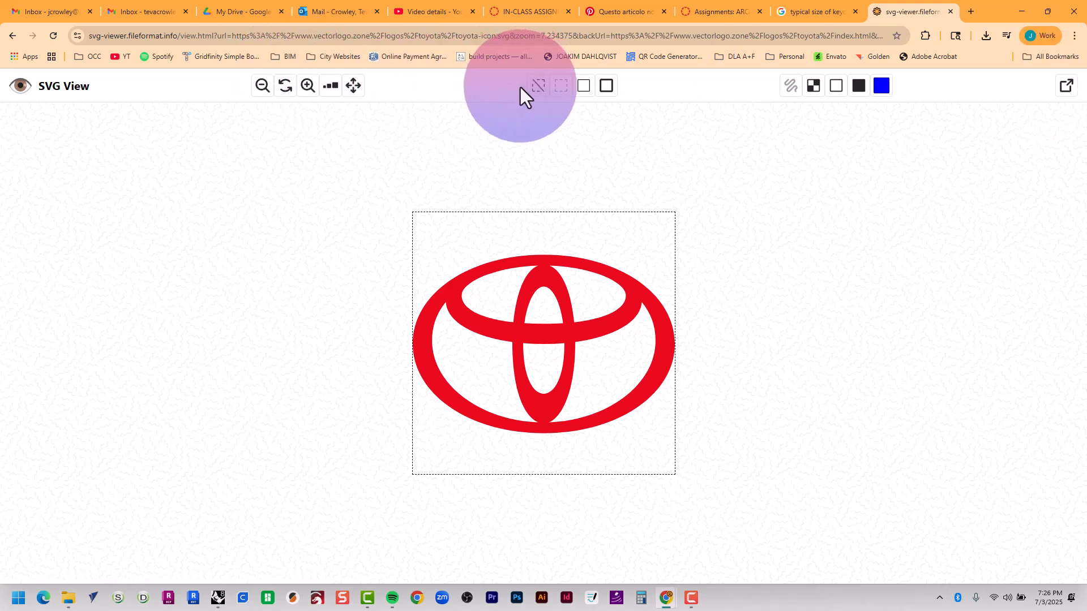
scroll(423, 155, "up", 1)
scroll(426, 141, "up", 2)
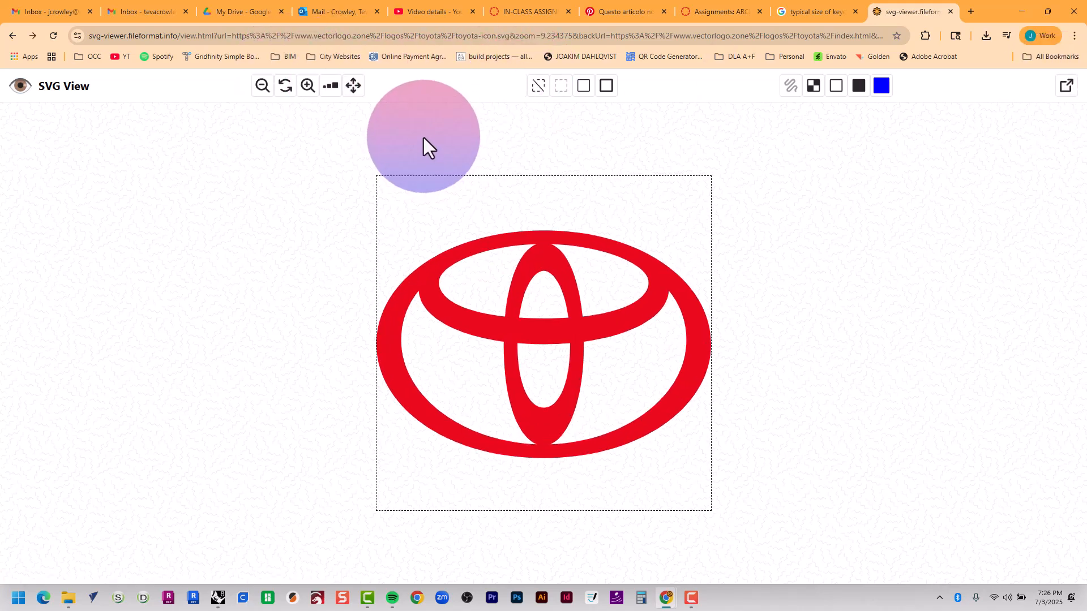
scroll(422, 139, "up", 2)
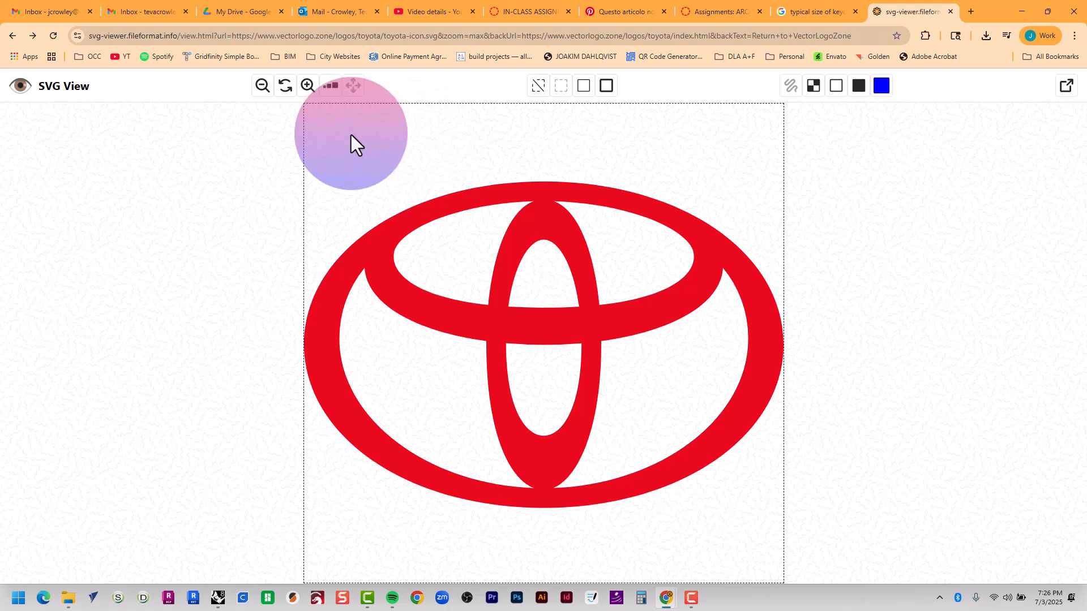
left_click(12, 36)
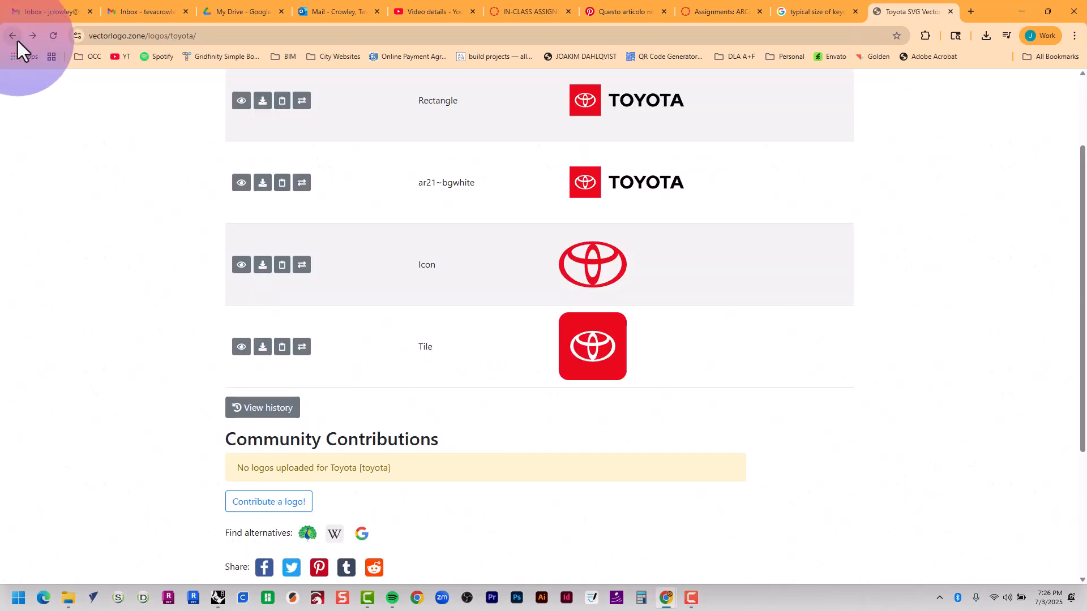
- Download the Icon version of the Toyota logo as SVG and show toyota-icon in the Downloads folder
left_click(264, 270)
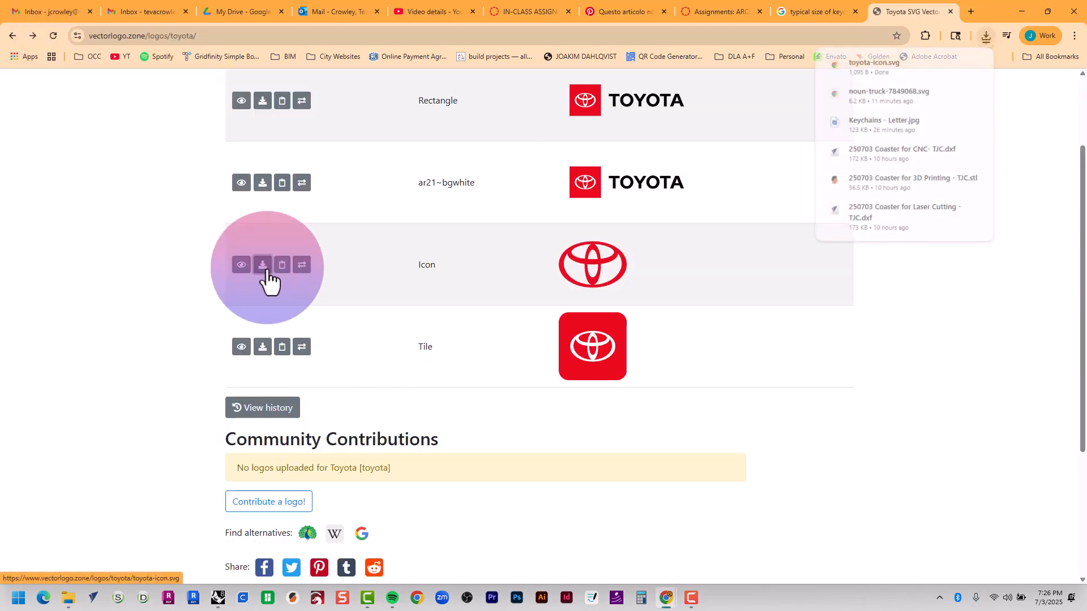
left_click(955, 63)
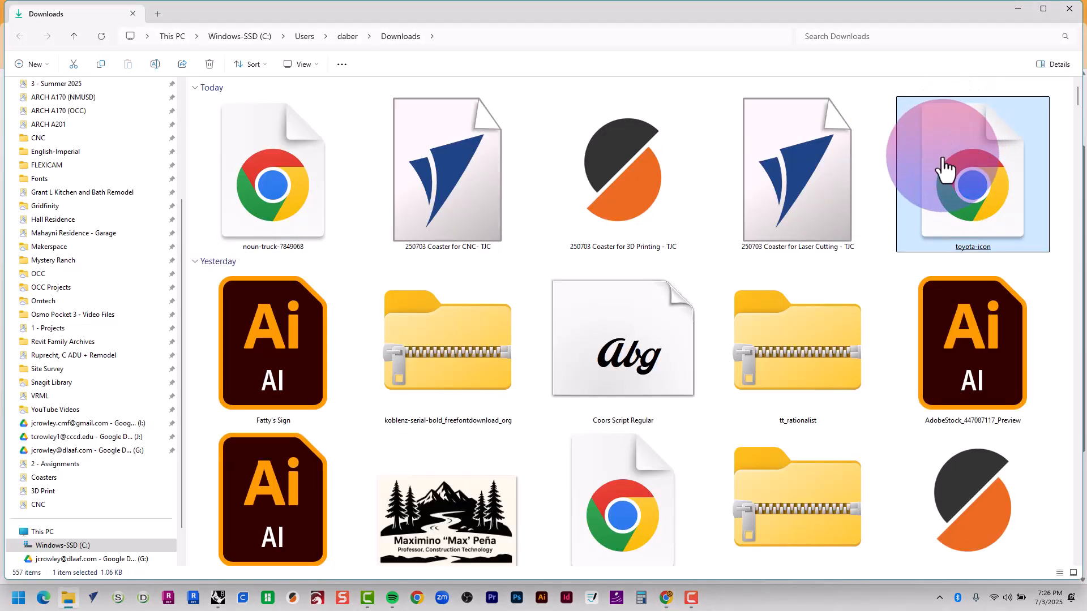
left_click(752, 193)
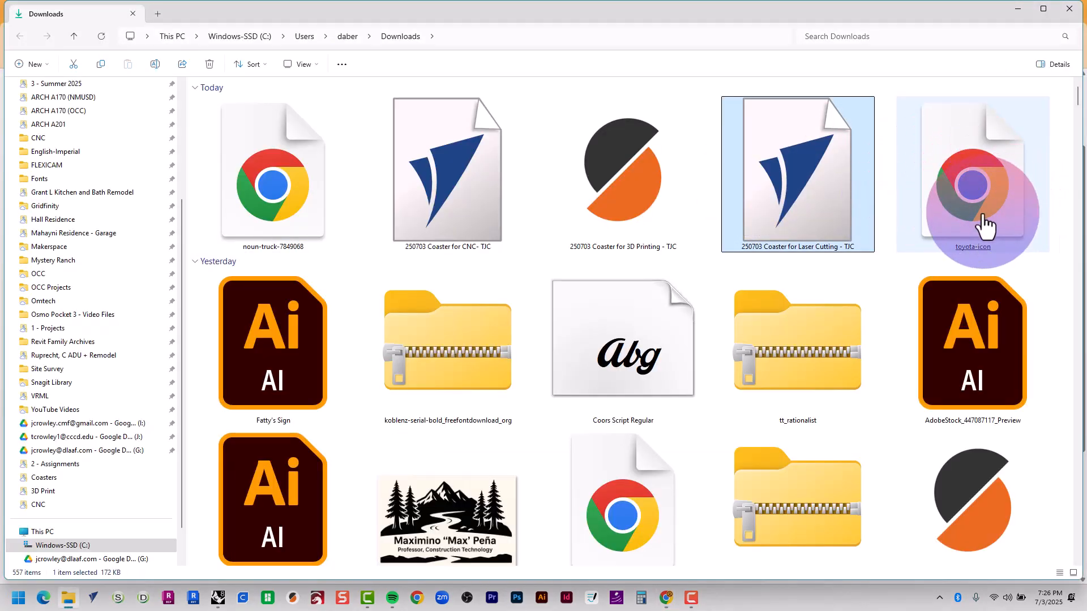
- Switch to Rhino and import toyota-icon.svg as curves, retaining grouping and grouping multi curve paths
key("alt+Tab")
key("alt+Tab")
left_click(735, 250)
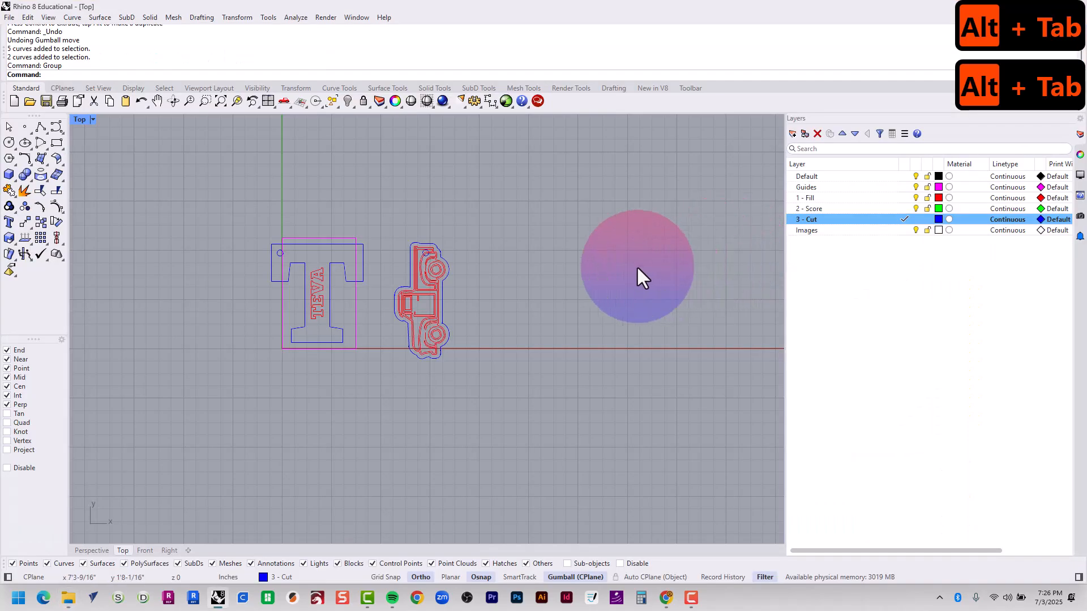
type("import")
key("Return")
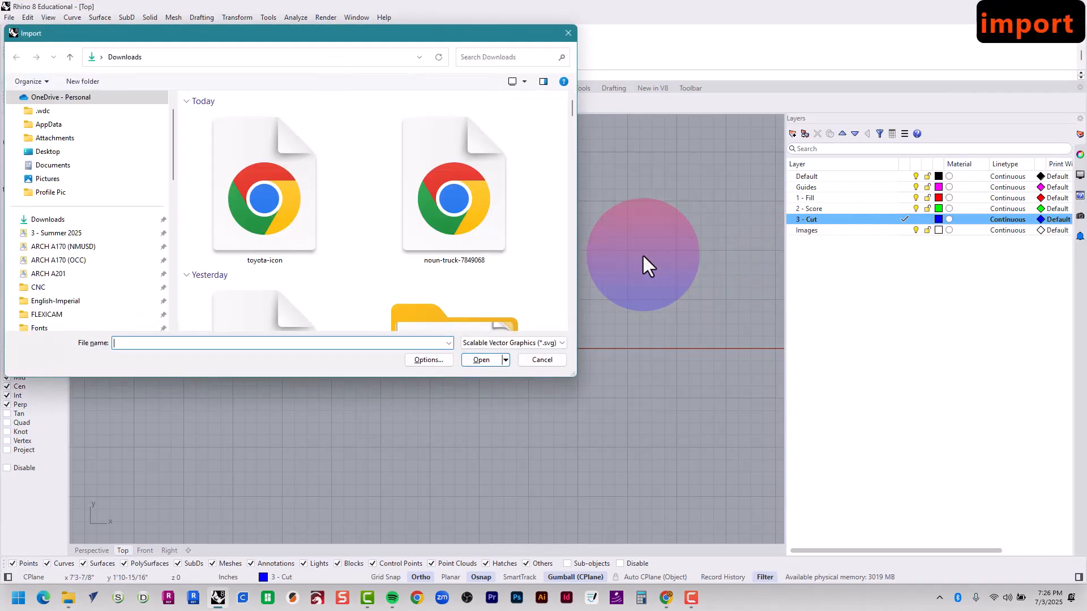
left_click(294, 187)
double_click(295, 187)
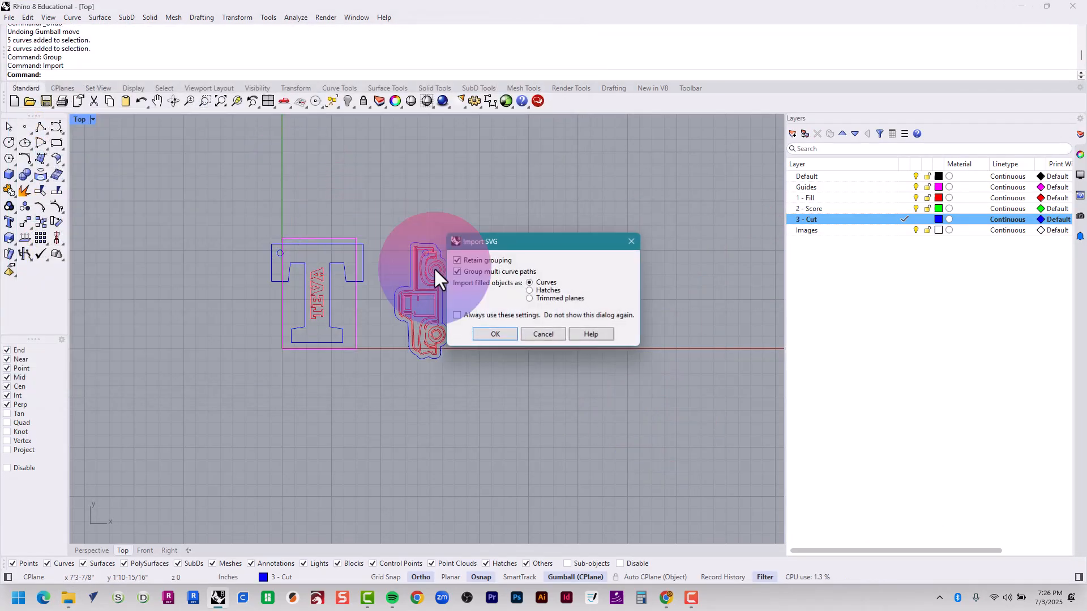
left_click(494, 336)
- Move the imported Toyota logo up beside the existing artwork and scale it down to several times the T design's width
scroll(502, 334, "down", 6)
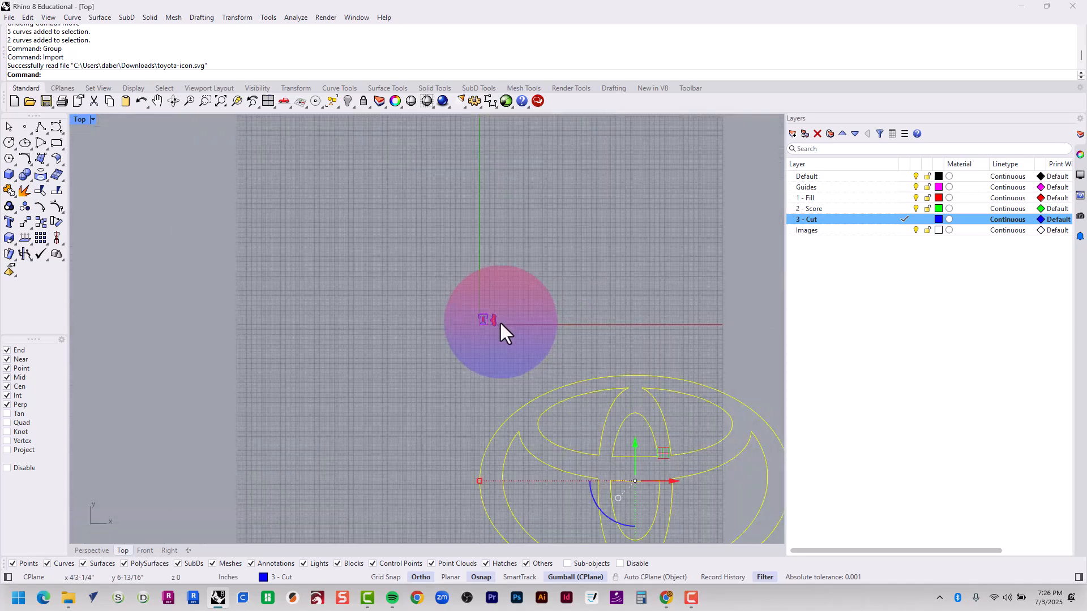
left_click_drag(670, 431, 579, 322)
scroll(582, 334, "up", 9)
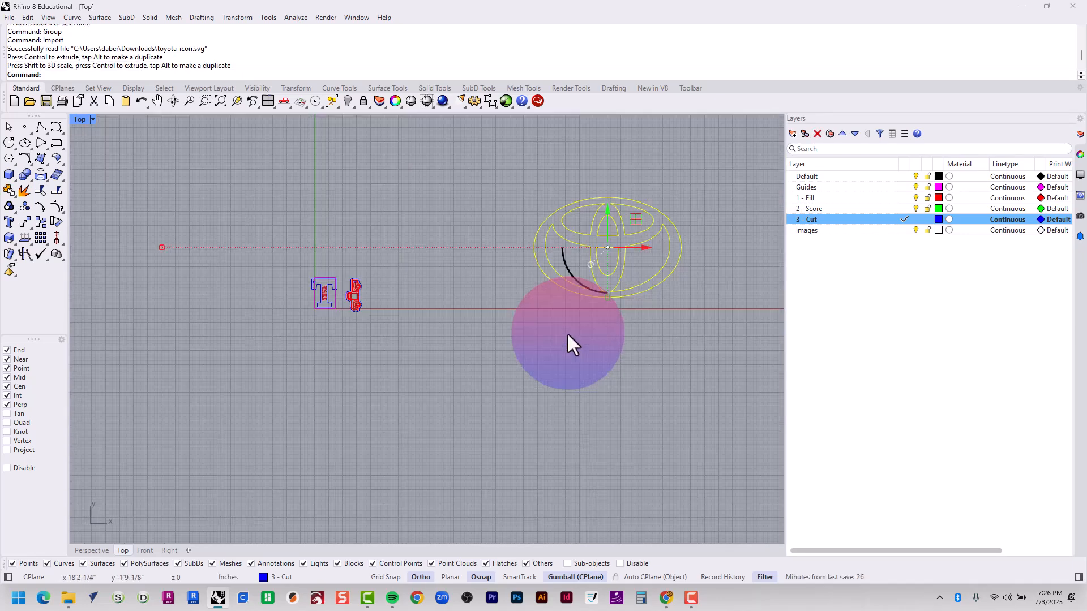
- Move the Toyota logo over beside the truck and then clear below the keychain designs, and deselect it
left_click_drag(650, 198, 305, 280)
scroll(304, 280, "up", 6)
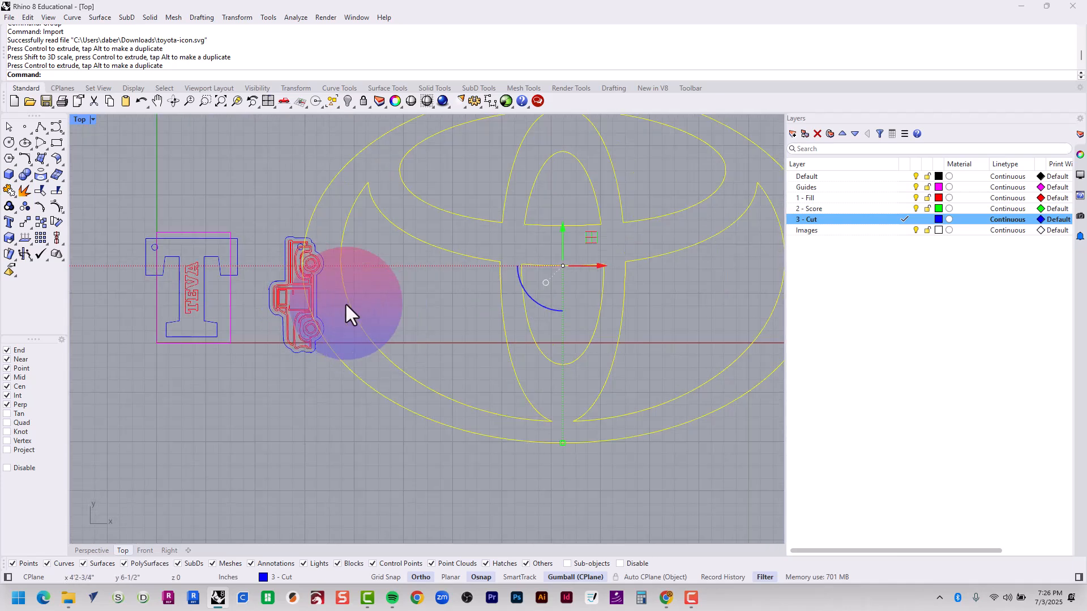
scroll(300, 281, "down", 8)
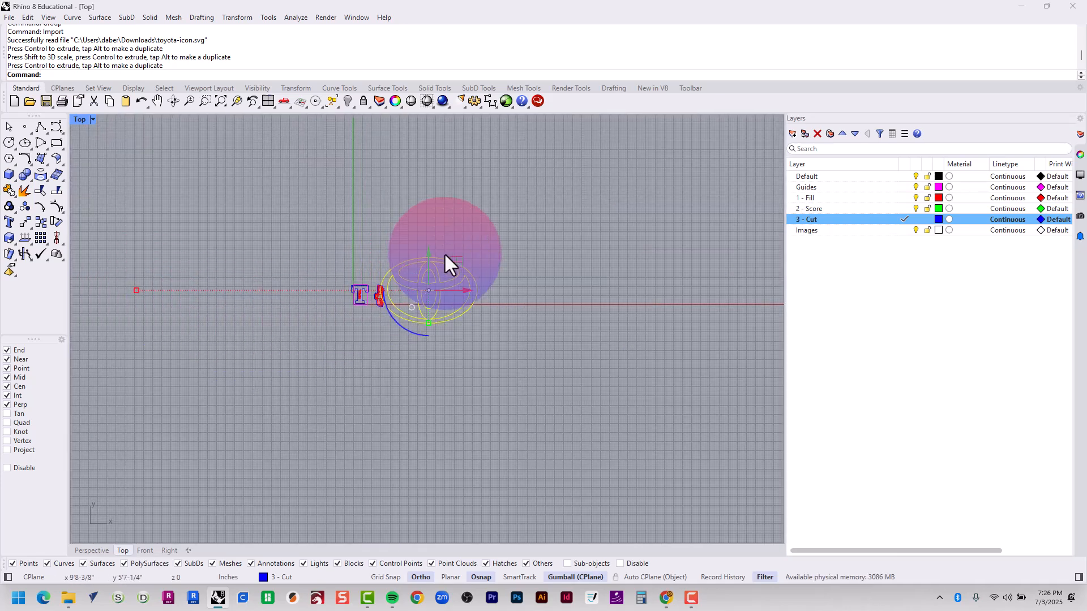
left_click_drag(455, 261, 461, 404)
right_click_drag(545, 402, 661, 265)
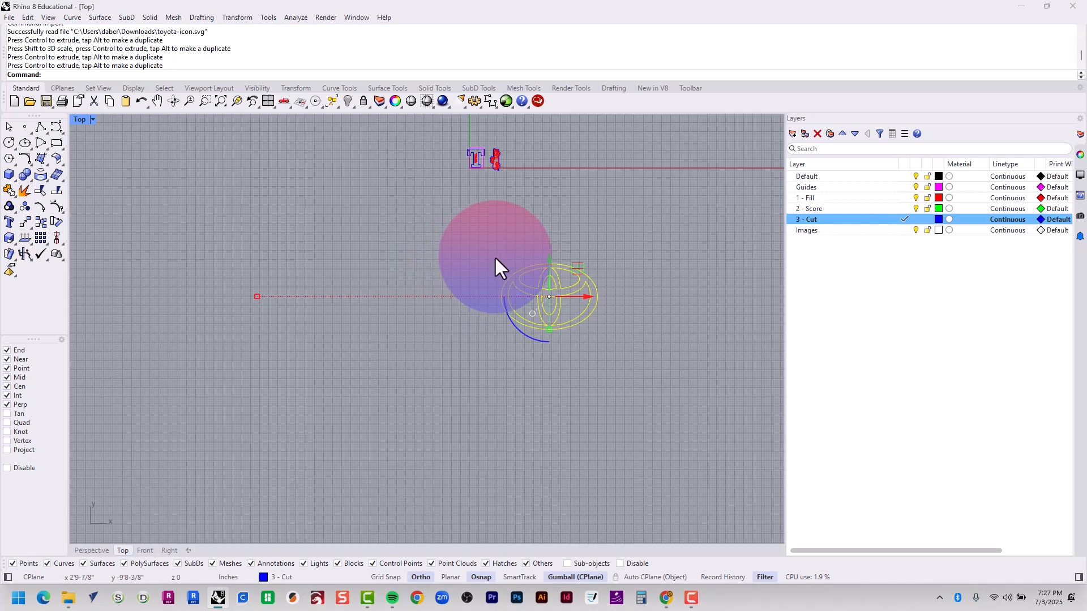
key("Escape")
left_click_drag(499, 255, 148, 457)
left_click_drag(511, 198, 512, 204)
left_click(525, 267)
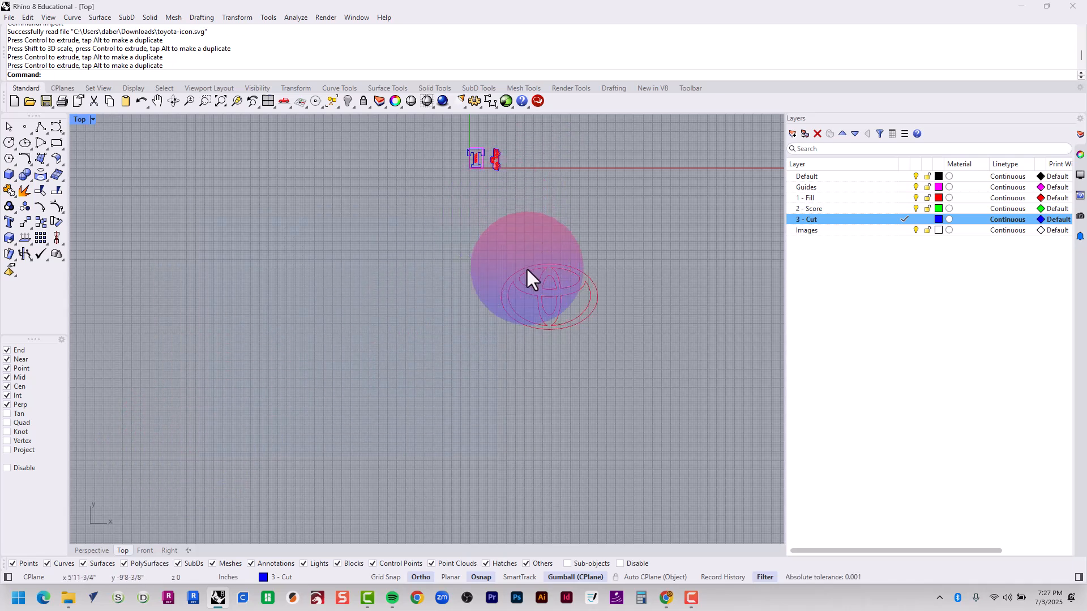
- Scale the imported Toyota logo down and move it up close to the truck and T designs
scroll(532, 252, "up", 5)
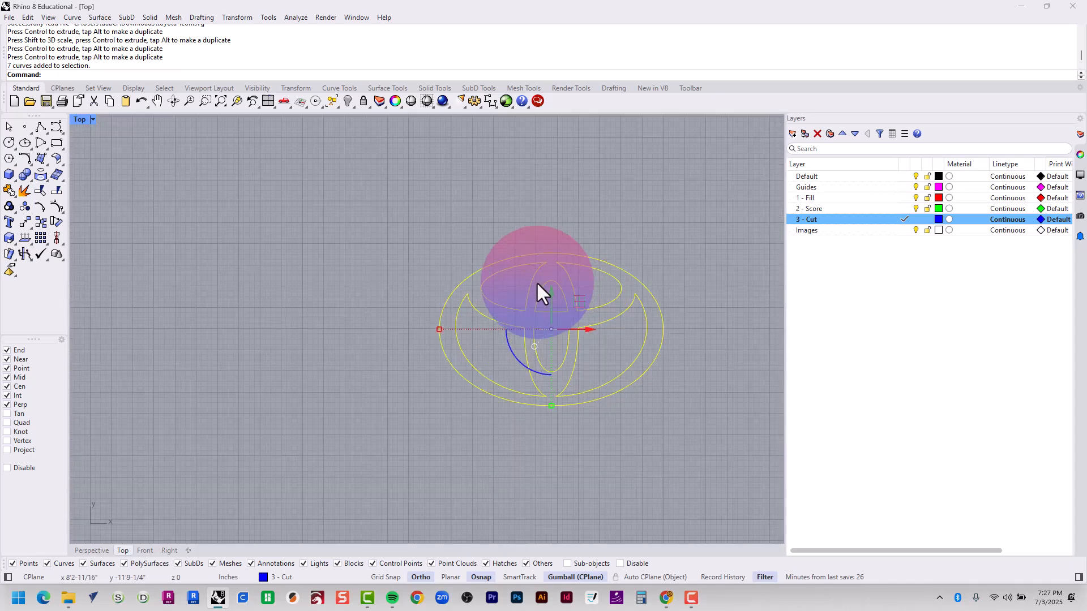
left_click_drag(440, 328, 521, 328)
right_click_drag(589, 291, 579, 405)
left_click_drag(569, 417, 503, 152)
right_click_drag(507, 165, 583, 405)
scroll(583, 424, "up", 4)
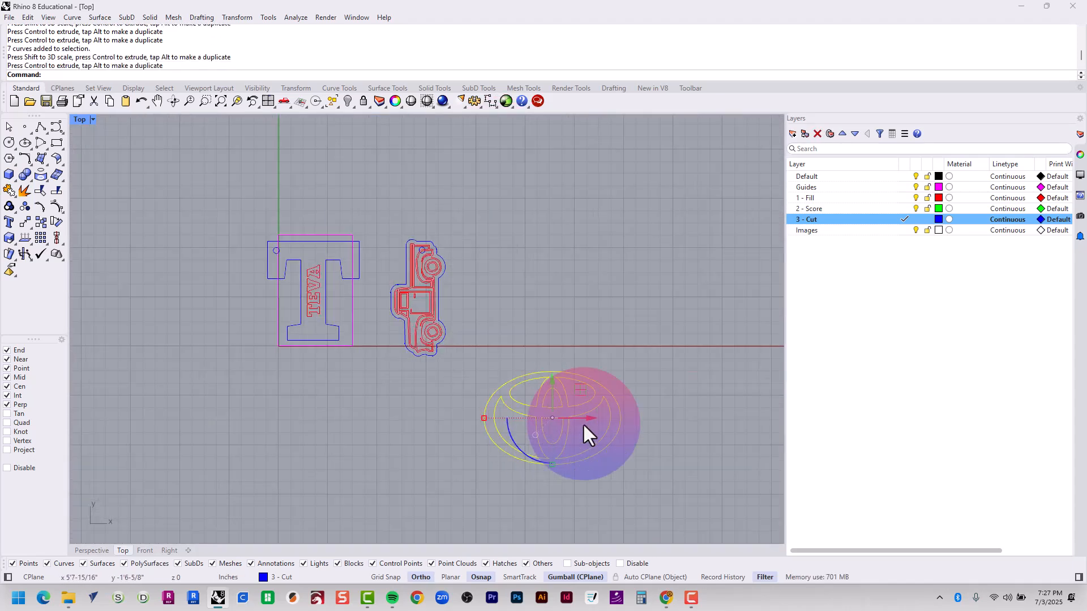
- Place the Toyota logo over the T design, rotate it 90 degrees and scale it to fit the magenta guide rectangle
left_click_drag(582, 395, 311, 291)
scroll(311, 291, "up", 5)
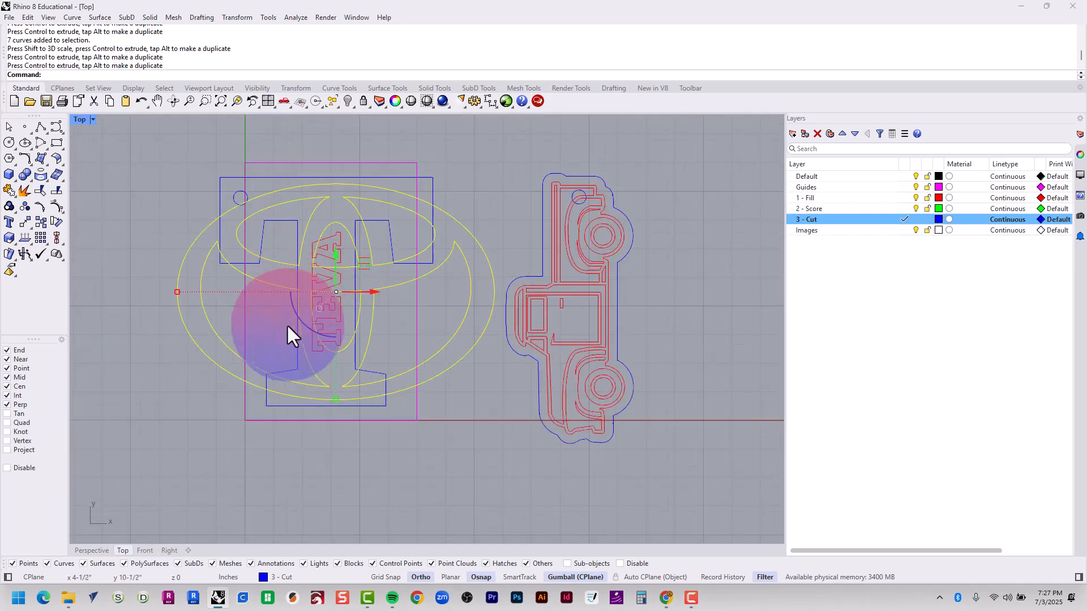
left_click_drag(198, 305, 391, 333, "shift")
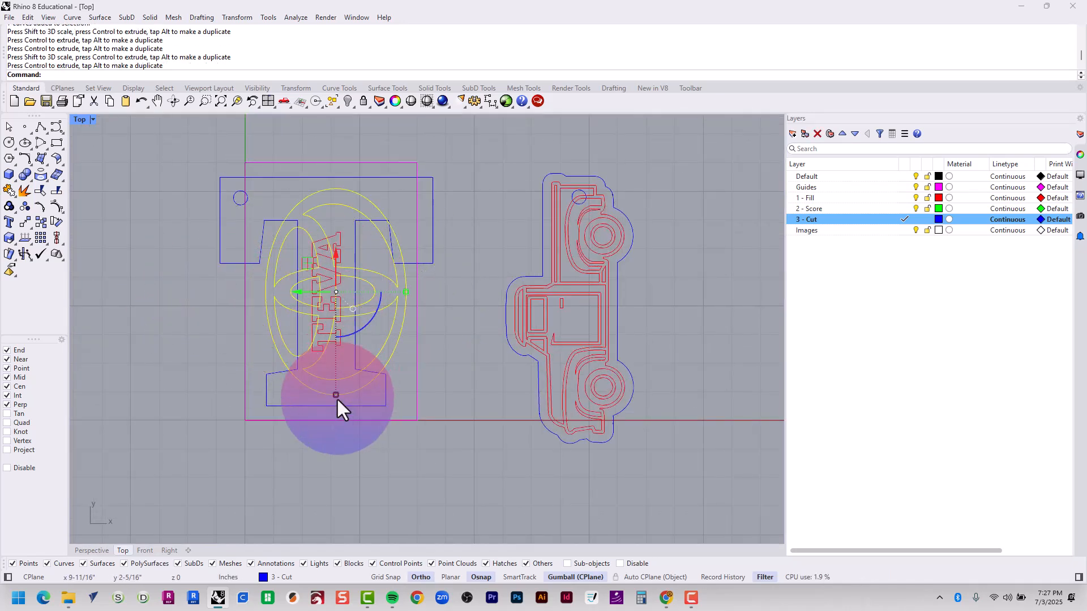
left_click_drag(335, 395, 341, 412)
- Move the Toyota logo out to the open area beyond the truck and deselect it
scroll(342, 410, "down", 8)
left_click_drag(311, 359, 527, 369)
left_click(599, 449)
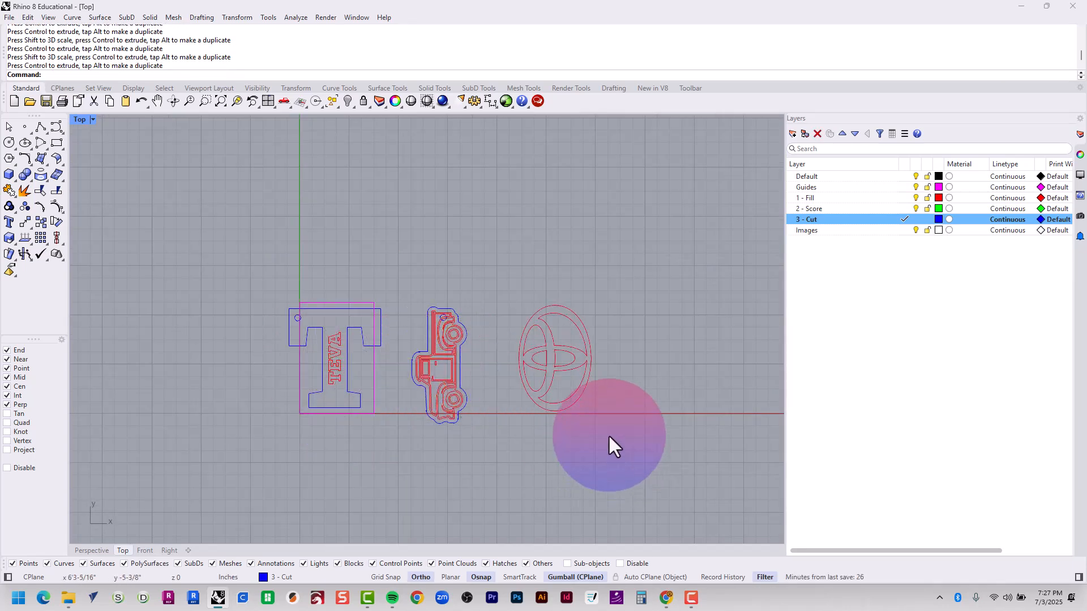
- Select all the Toyota logo curves and check the Toyota keychain in the browser's Pinterest photo before returning to Rhino
left_click_drag(608, 433, 502, 274)
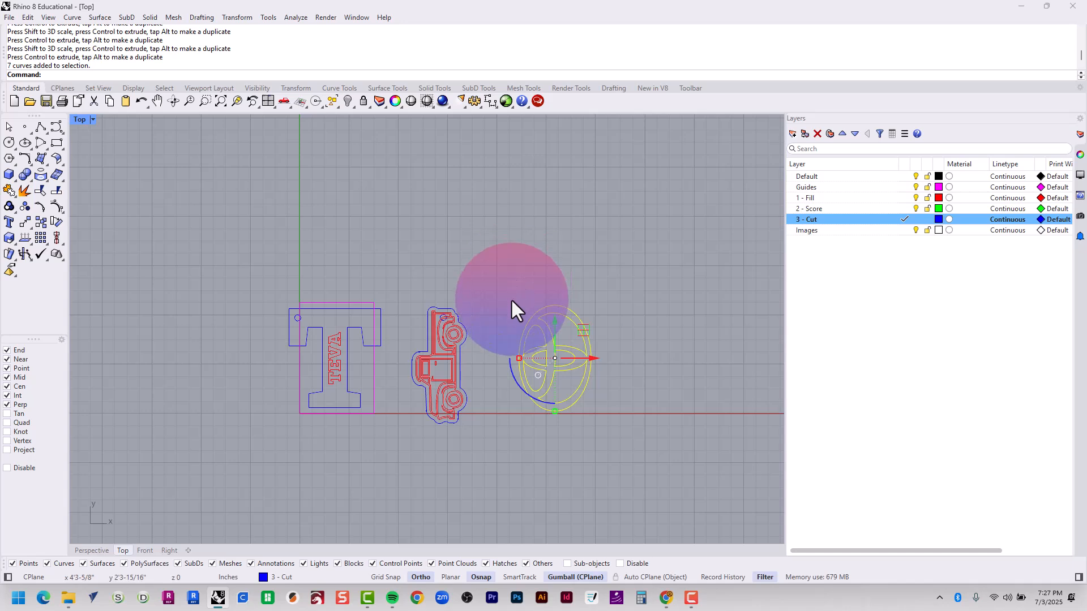
key("alt+Tab")
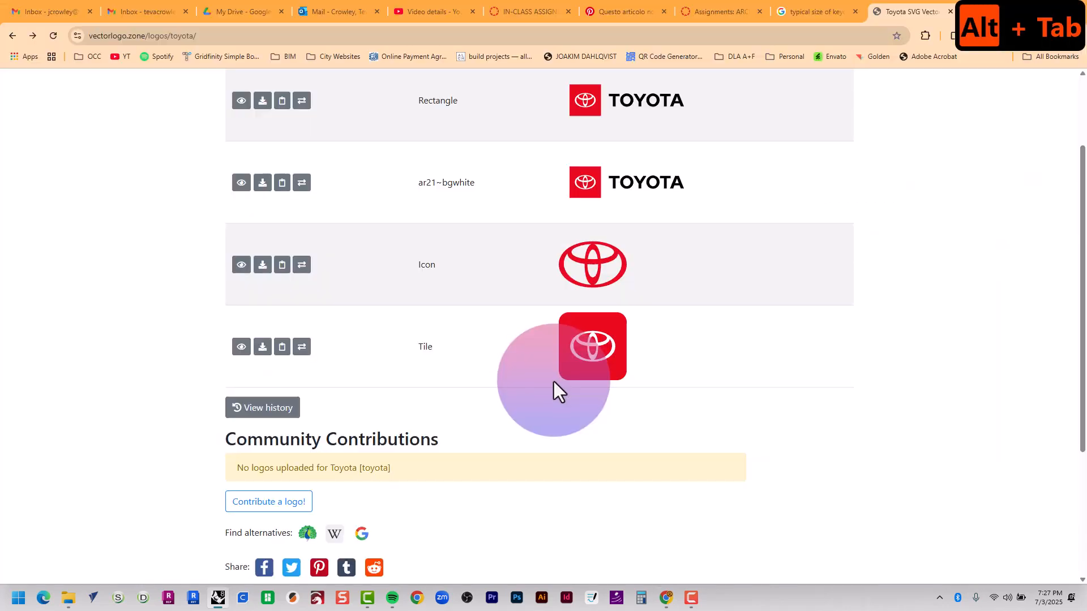
left_click(628, 4)
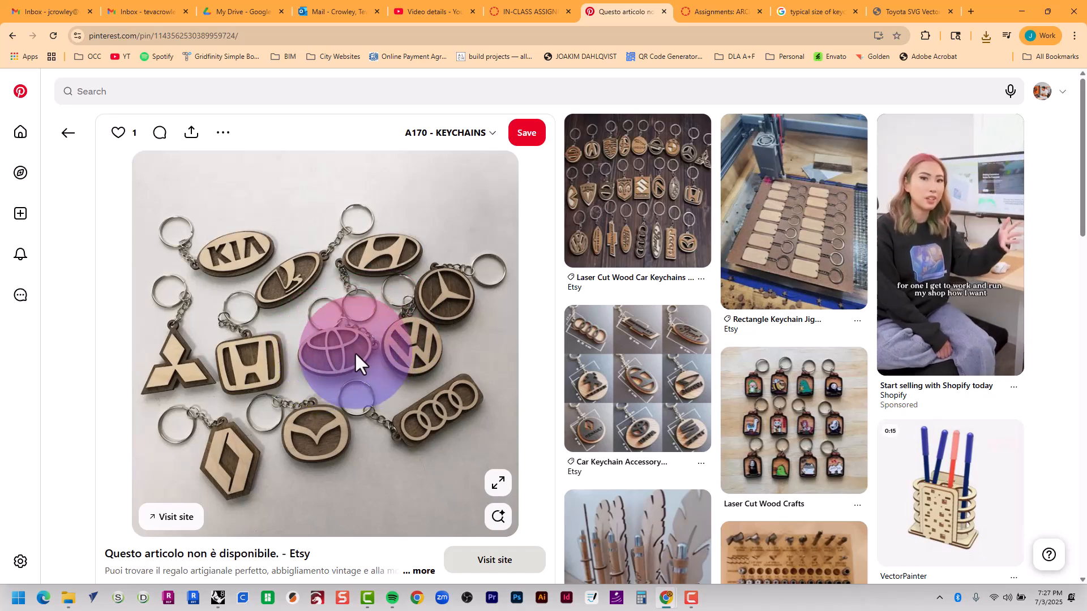
key("alt+Tab")
- Run CurveBoolean on the Toyota logo and keep its six inner openings as separate closed curves
scroll(598, 408, "up", 3)
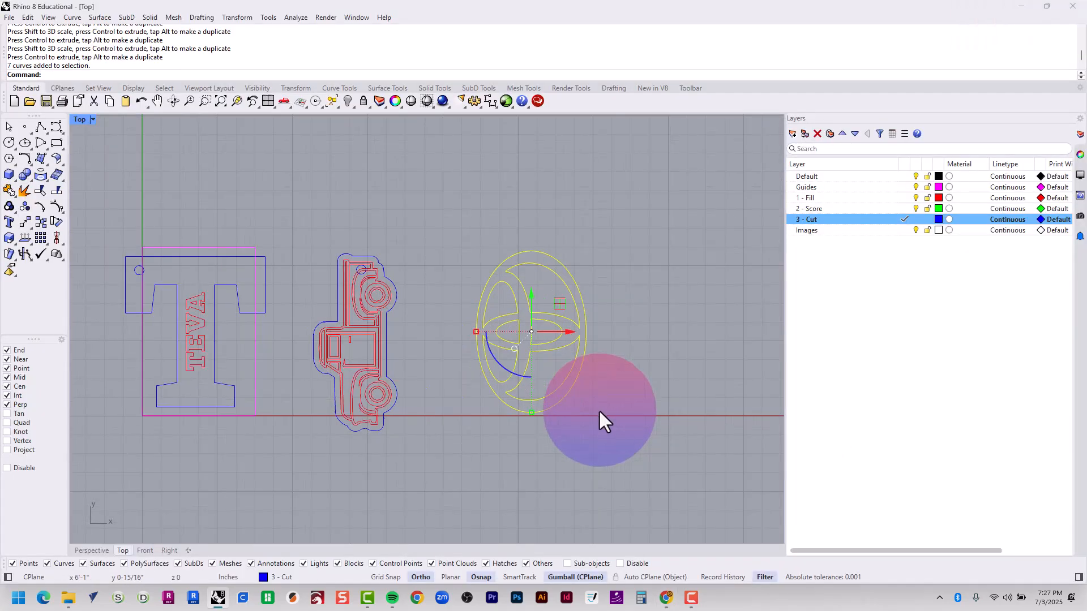
right_click_drag(598, 409, 566, 412)
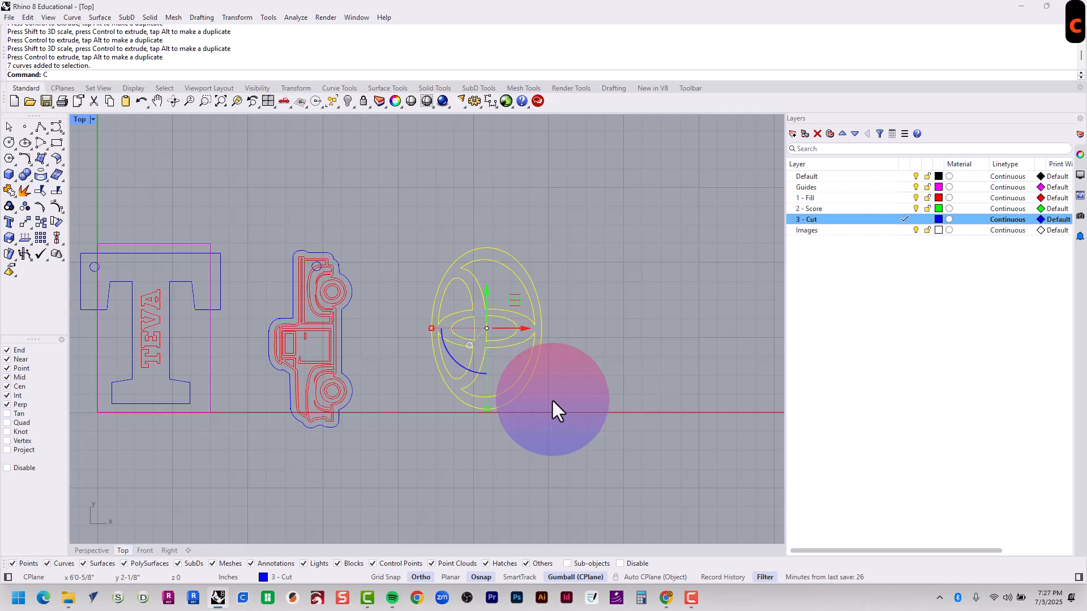
type("curveb")
key("Return")
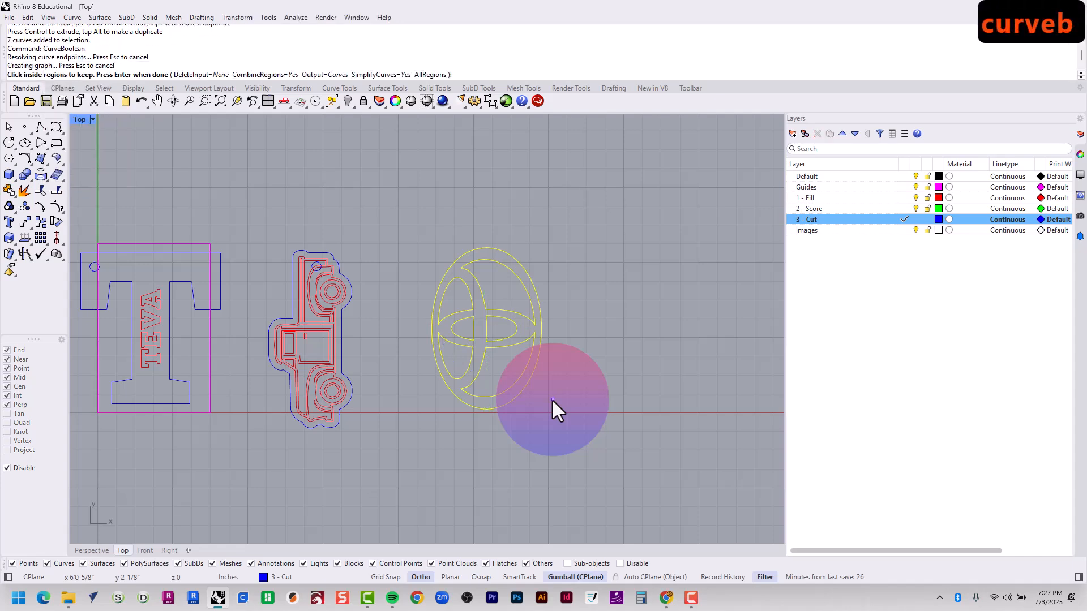
scroll(496, 362, "up", 5)
left_click(498, 341)
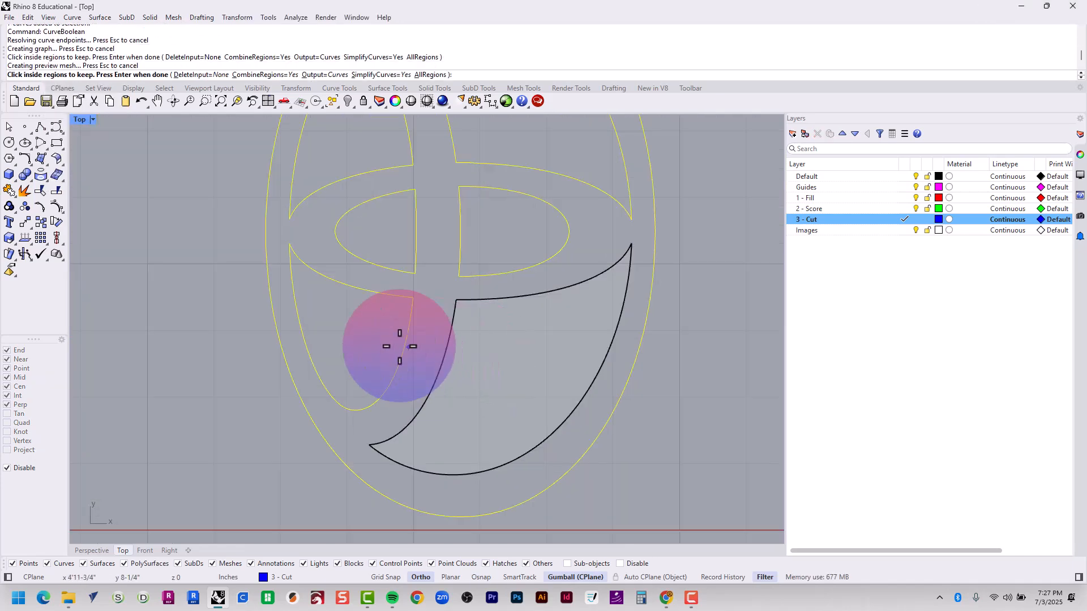
left_click(363, 334)
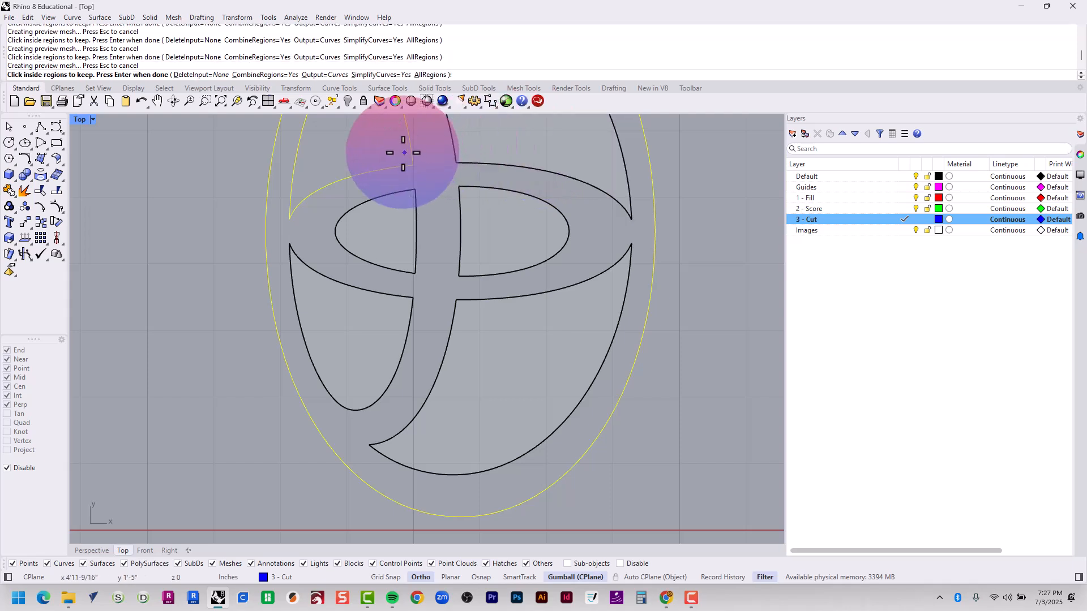
key("Return")
- Move the six inner Toyota logo curves to the 1 - Fill layer and deselect them
scroll(457, 412, "down", 3)
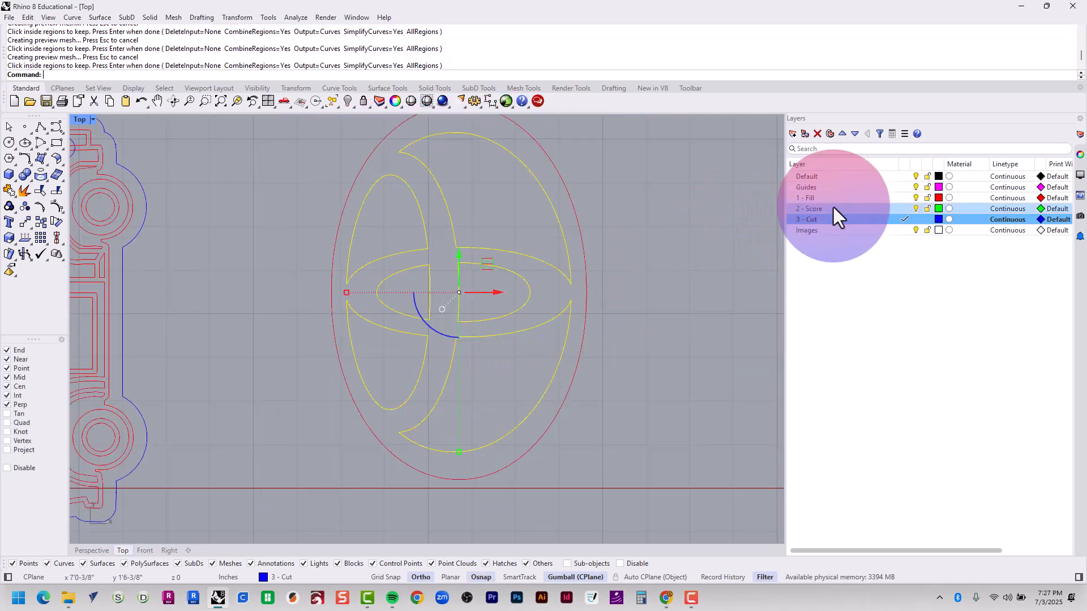
left_click(810, 199)
right_click(810, 201)
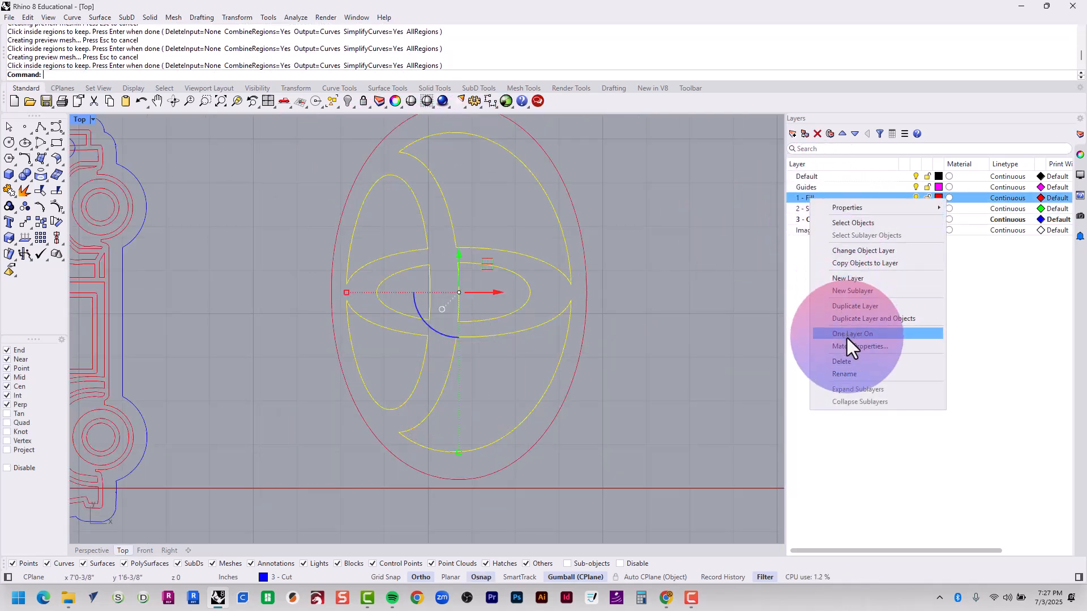
left_click(868, 253)
key("Escape")
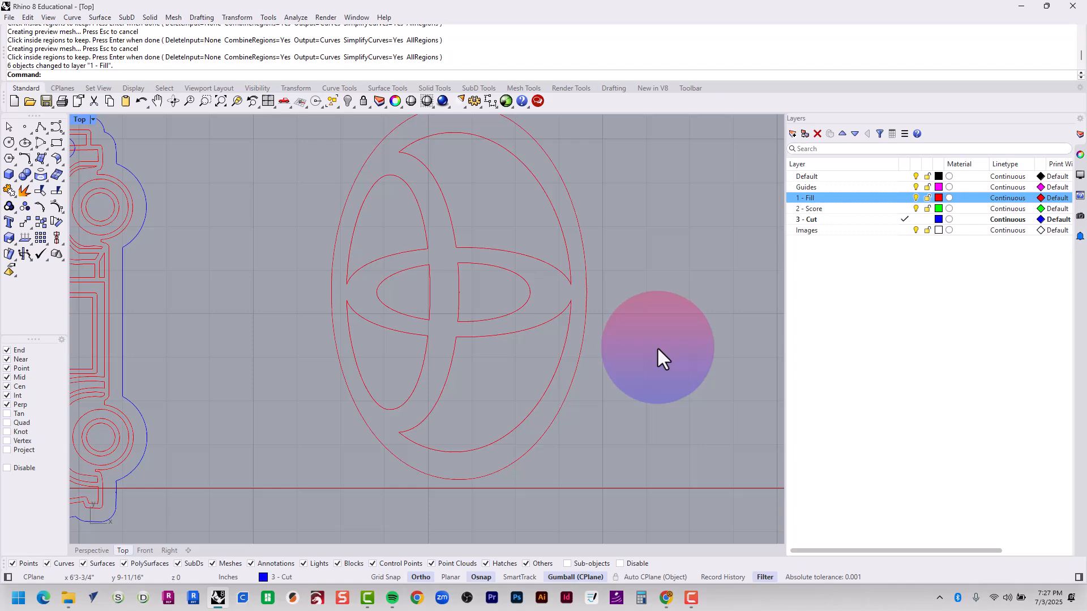
- Compare with the Pinterest Toyota keychain again and use CurveBoolean on the whole logo to extract its outer oval
key("alt+Tab")
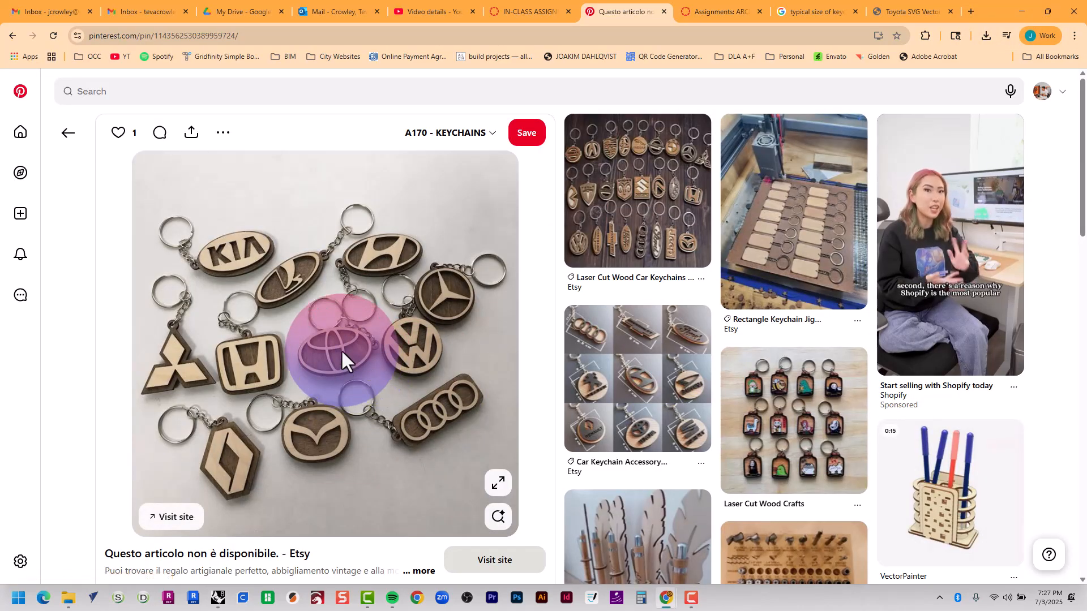
key("alt+Tab")
left_click(589, 294)
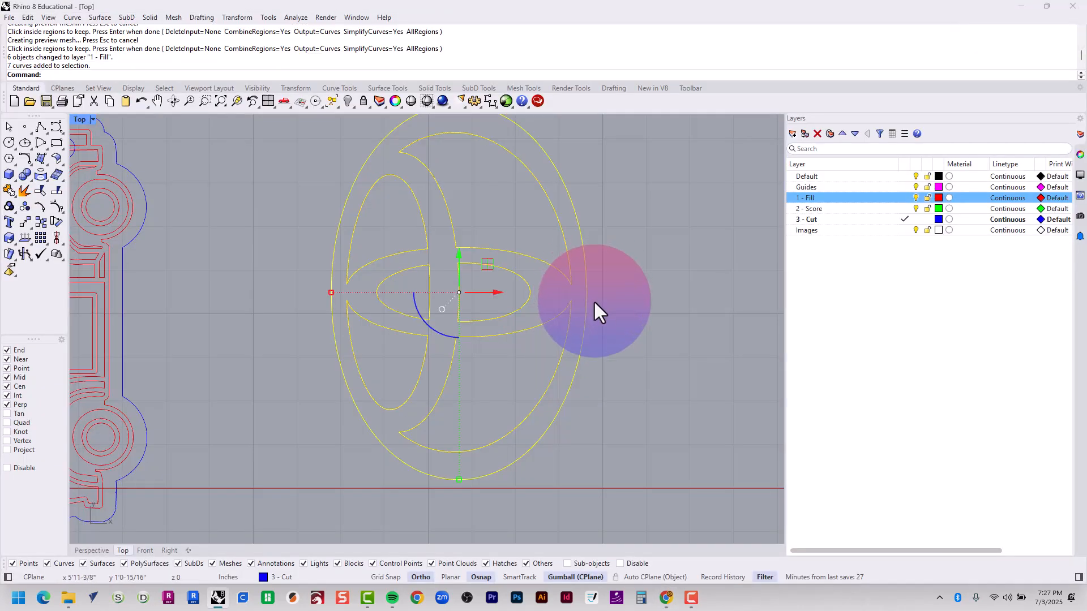
scroll(602, 315, "down", 5)
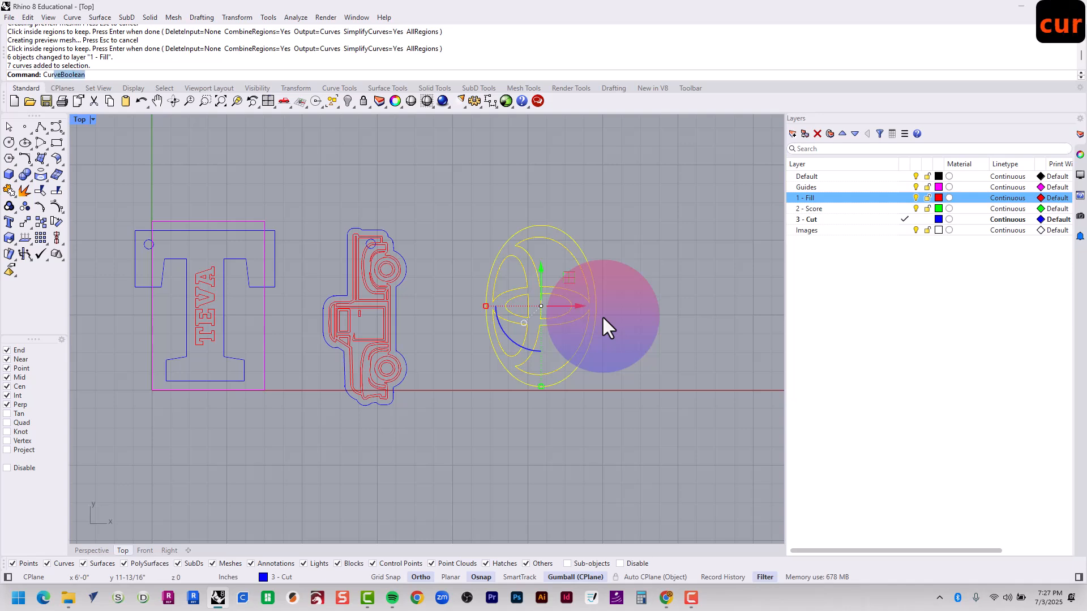
key("Return")
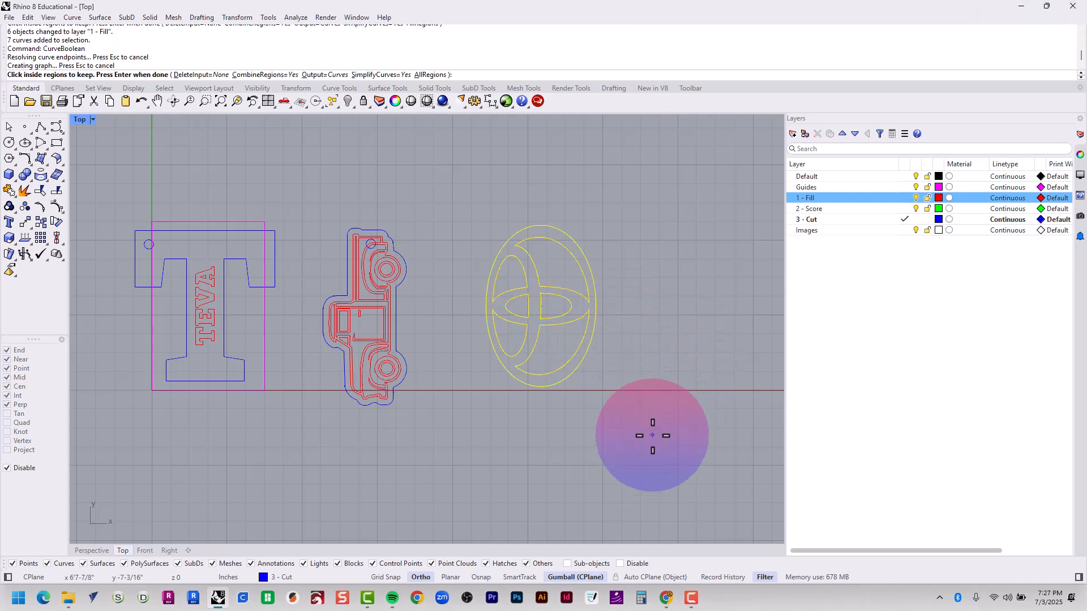
key("Return")
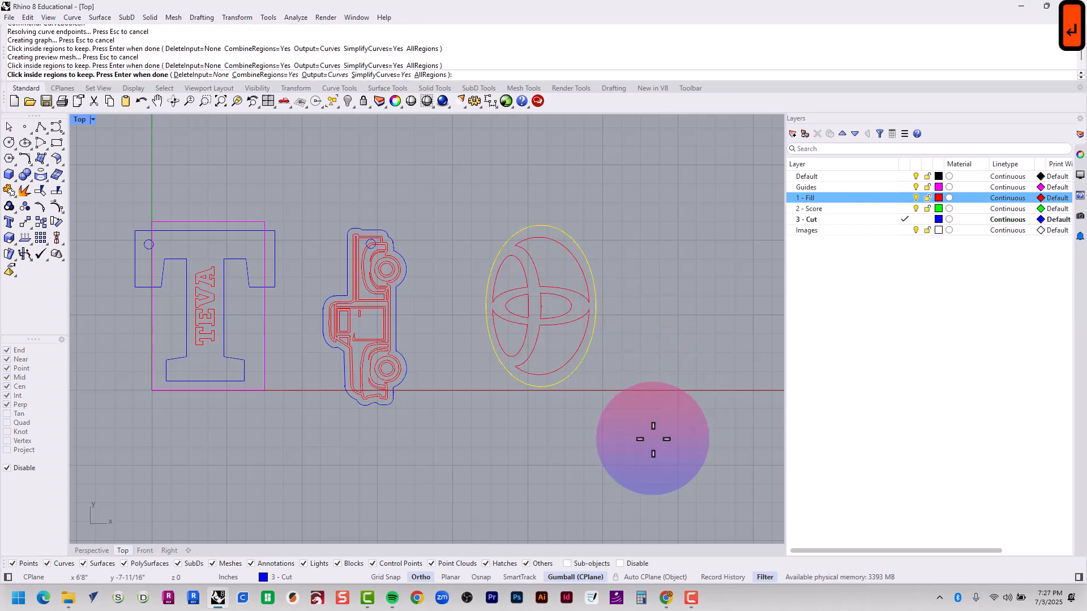
- Offset the logo's outer oval outward by 2 mm as the cut outline
type("Offse")
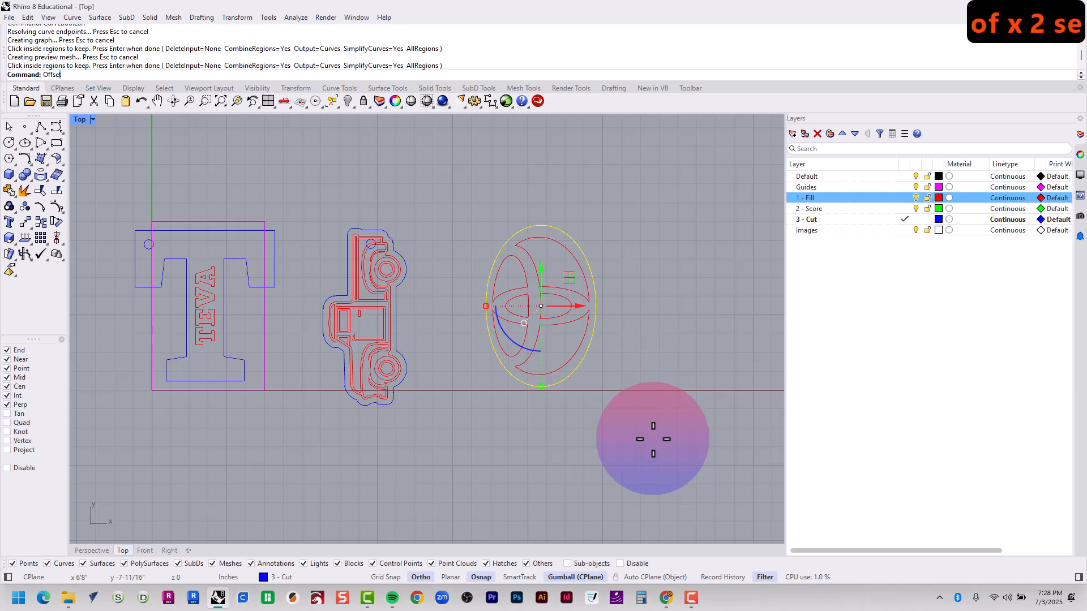
key("BackSpace")
key("Return")
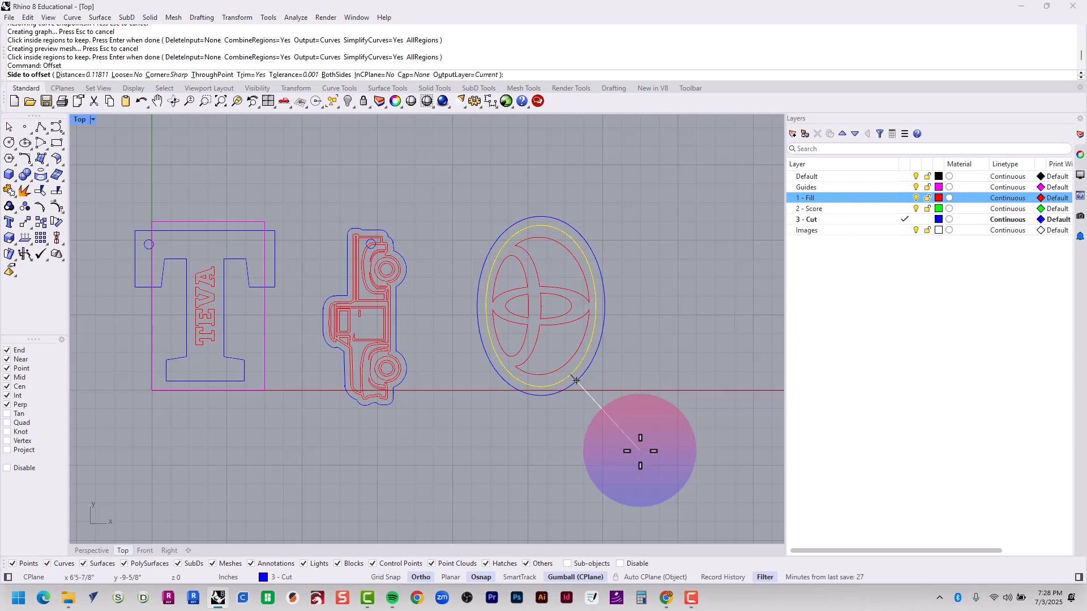
type("2mm")
key("Return")
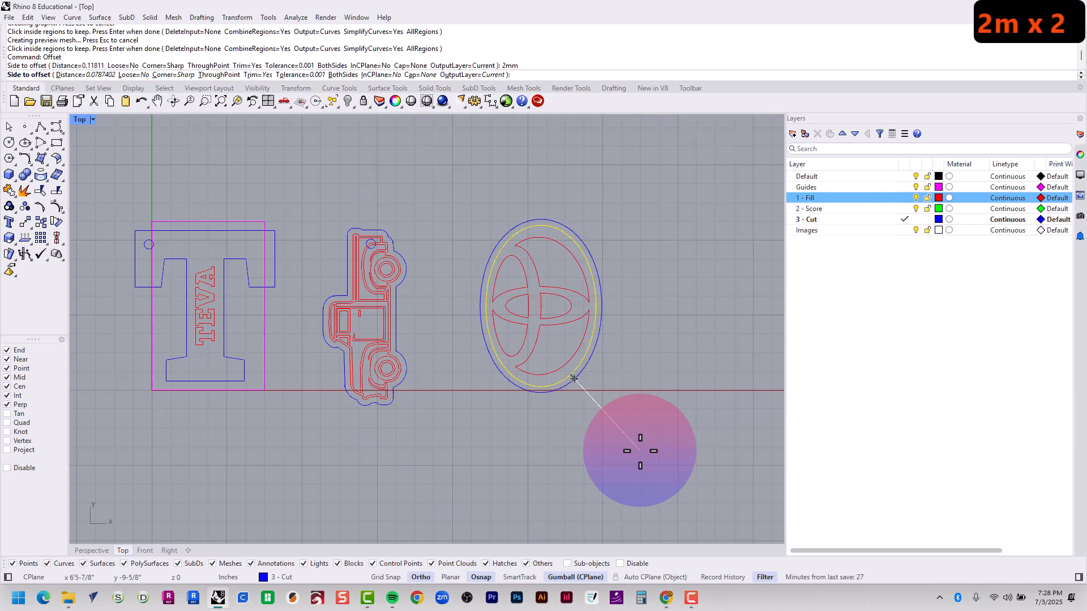
left_click(639, 451)
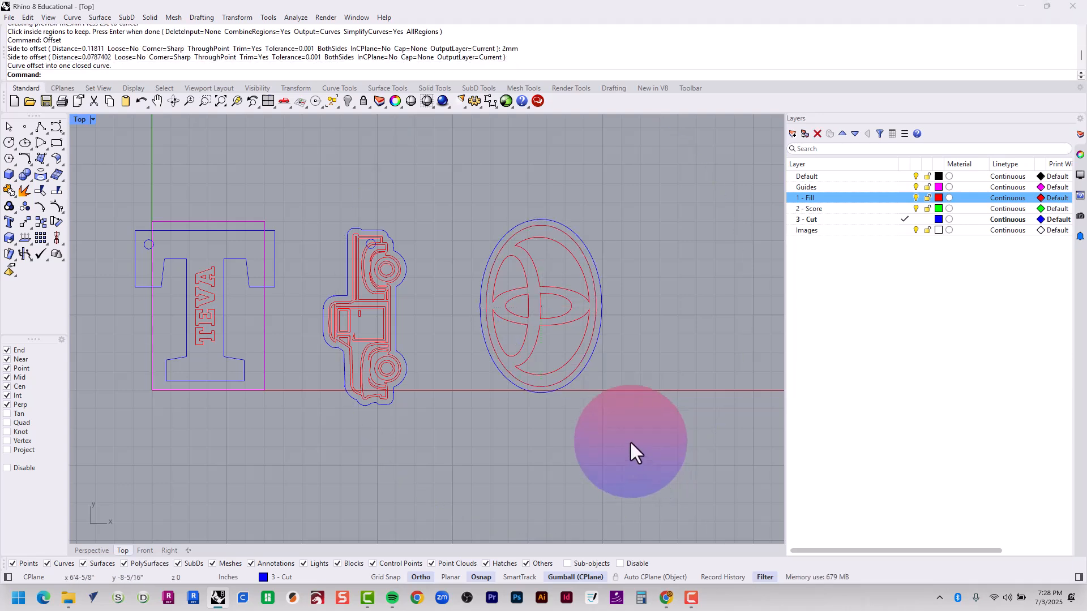
- Draw a 1/8-inch diameter keyring hole centered on the top point of the Toyota logo's original outer oval
scroll(508, 265, "up", 2)
scroll(508, 265, "up", 8)
right_click_drag(586, 248, 589, 267)
scroll(566, 254, "down", 4)
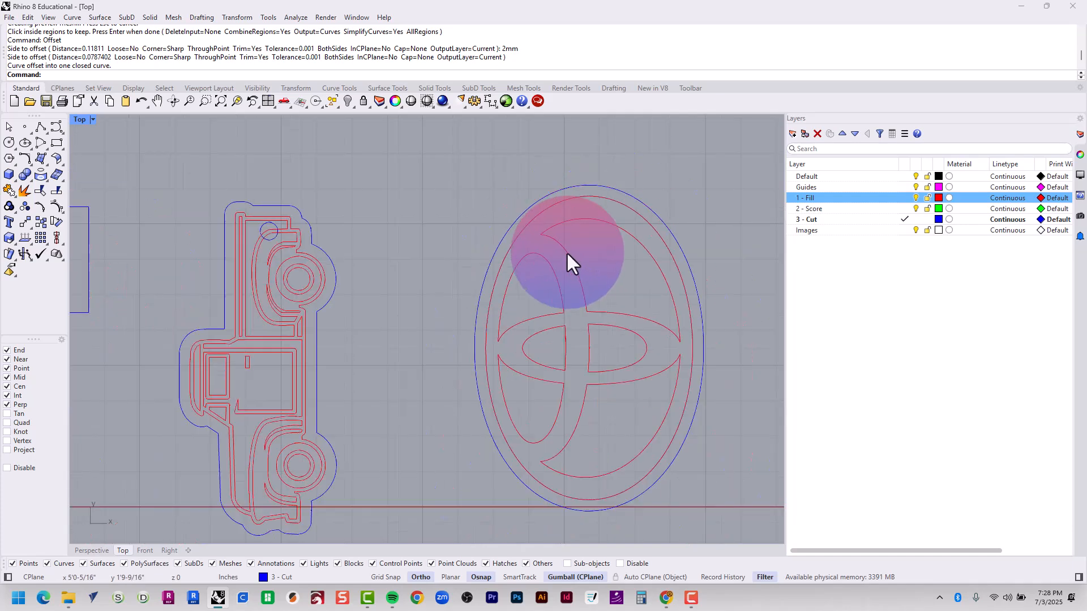
type("circle")
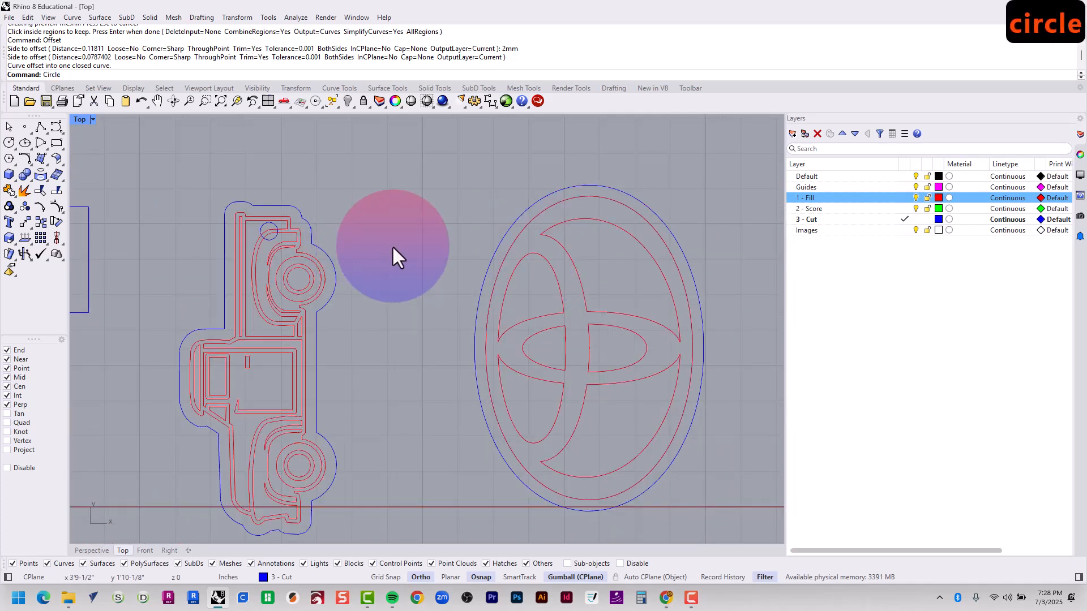
key("Return")
scroll(591, 192, "up", 5)
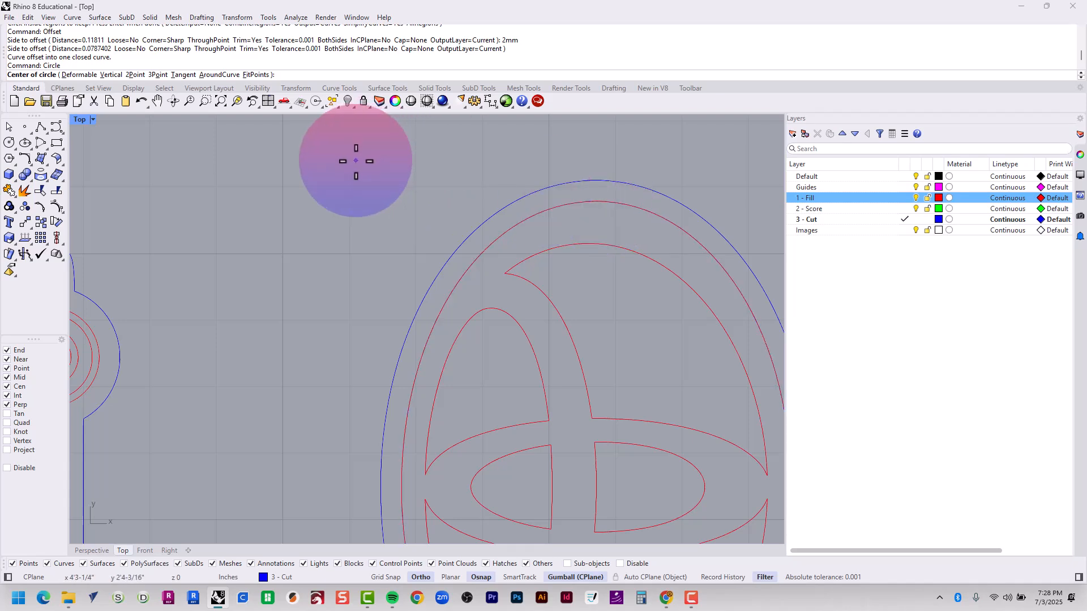
scroll(358, 166, "down", 5)
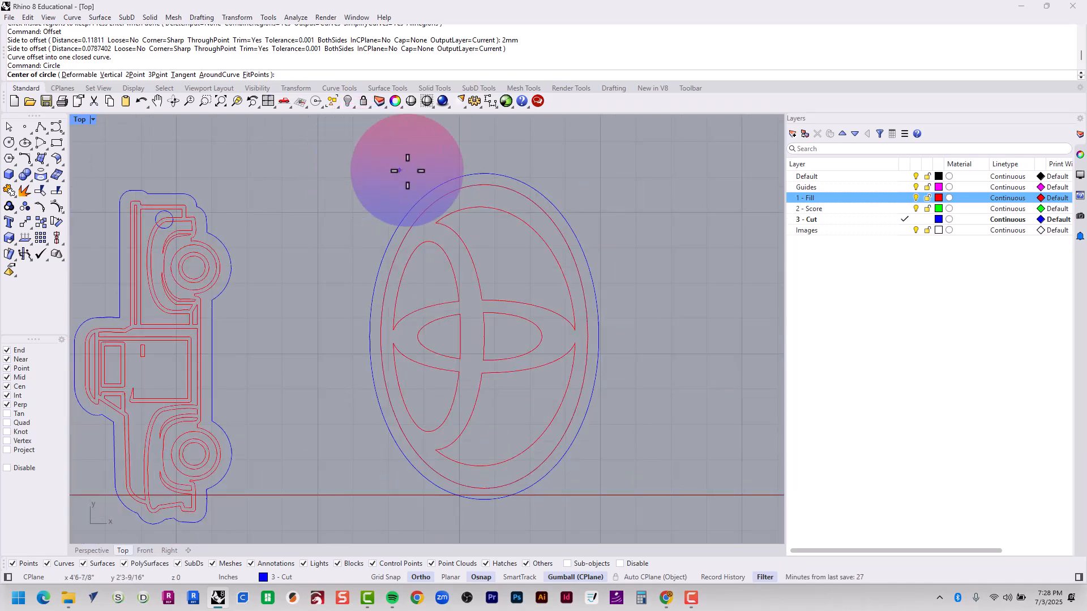
scroll(485, 184, "up", 2)
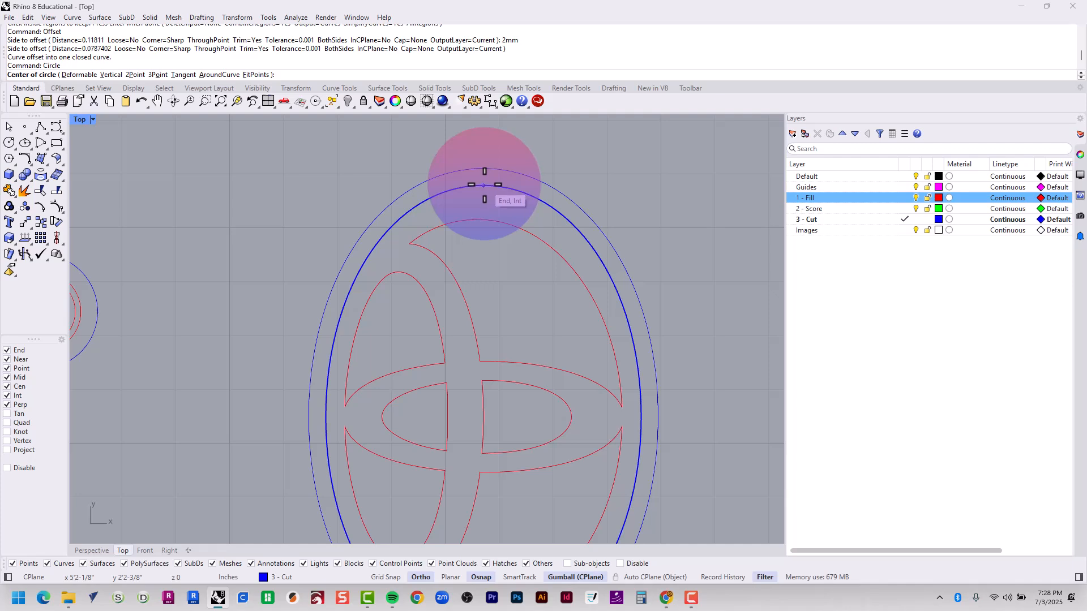
left_click(484, 185)
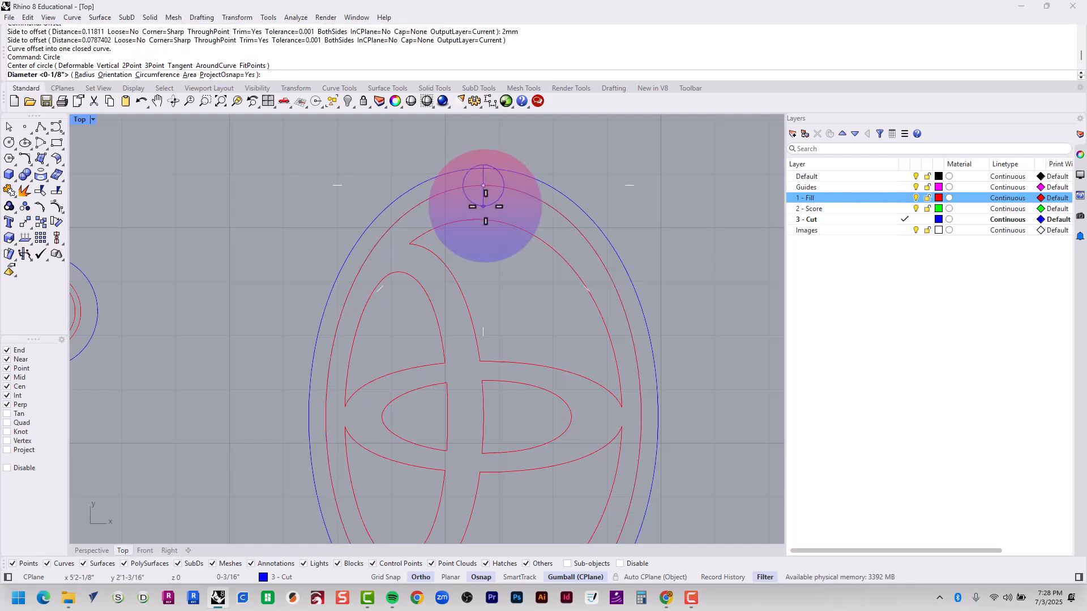
key("Return")
- Move the keyring hole up so its top point touches the offset cut outline
scroll(485, 173, "up", 4)
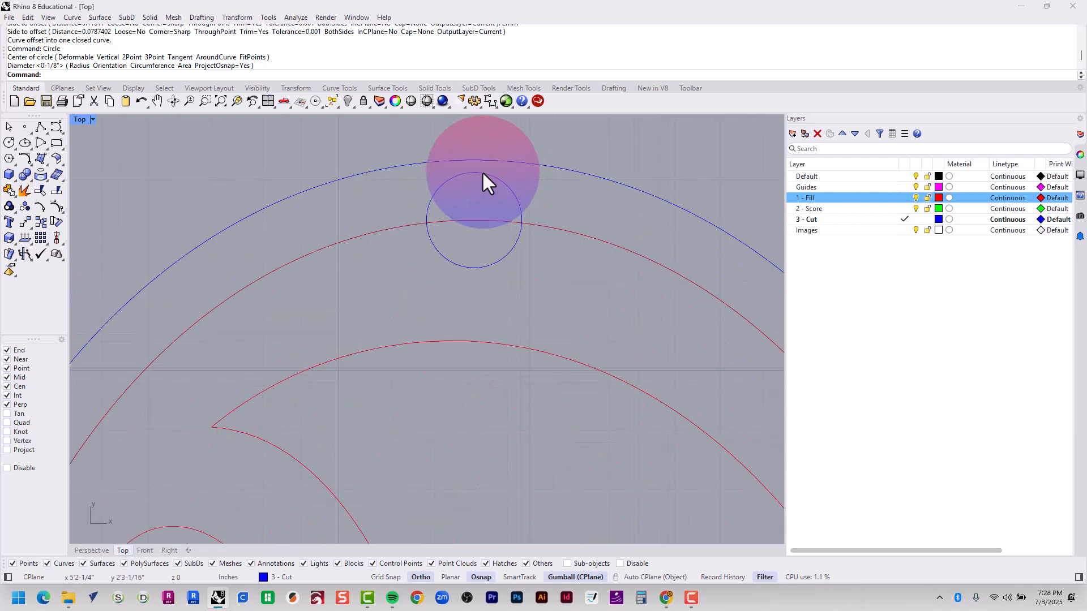
left_click(480, 174)
type("m")
key("Return")
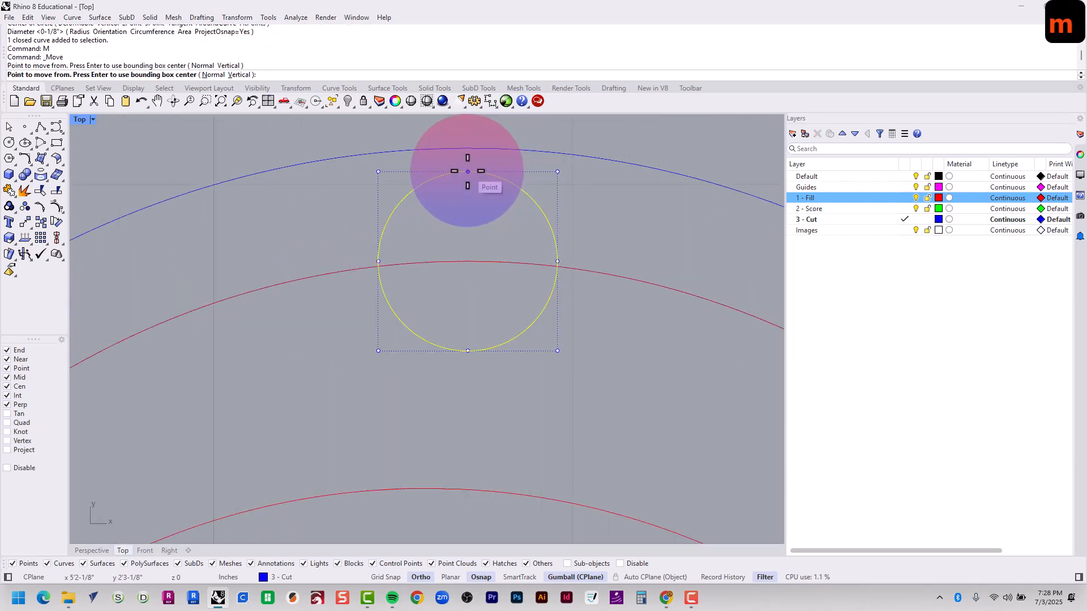
left_click(467, 171)
left_click(467, 149)
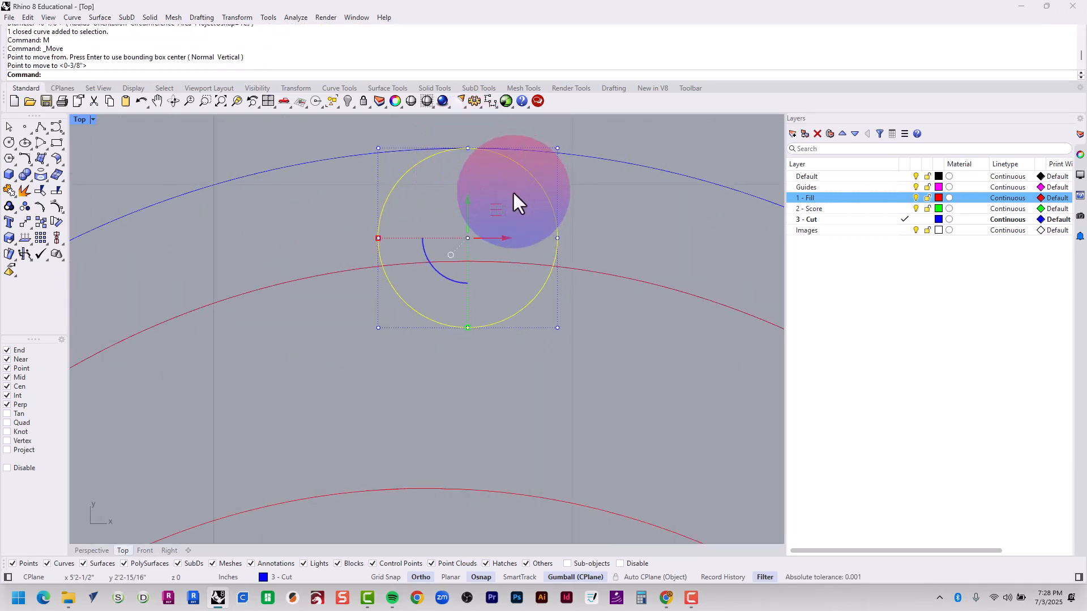
- Move the Toyota logo's keyring hole straight down 2 mm from the cut outline
scroll(486, 220, "down", 12)
type("m")
key("Return")
left_click(740, 162)
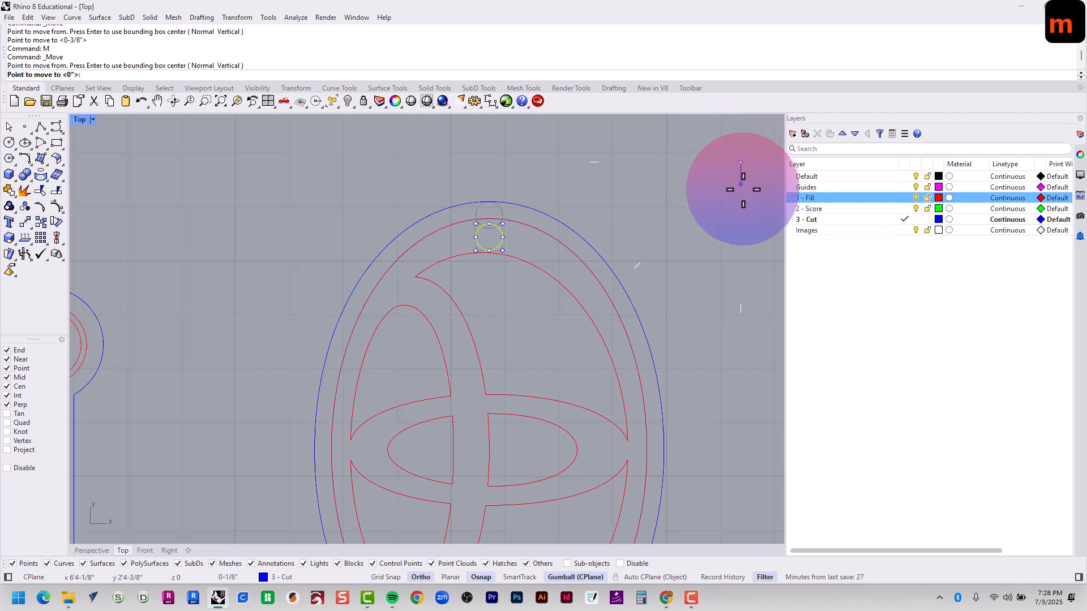
key("Down")
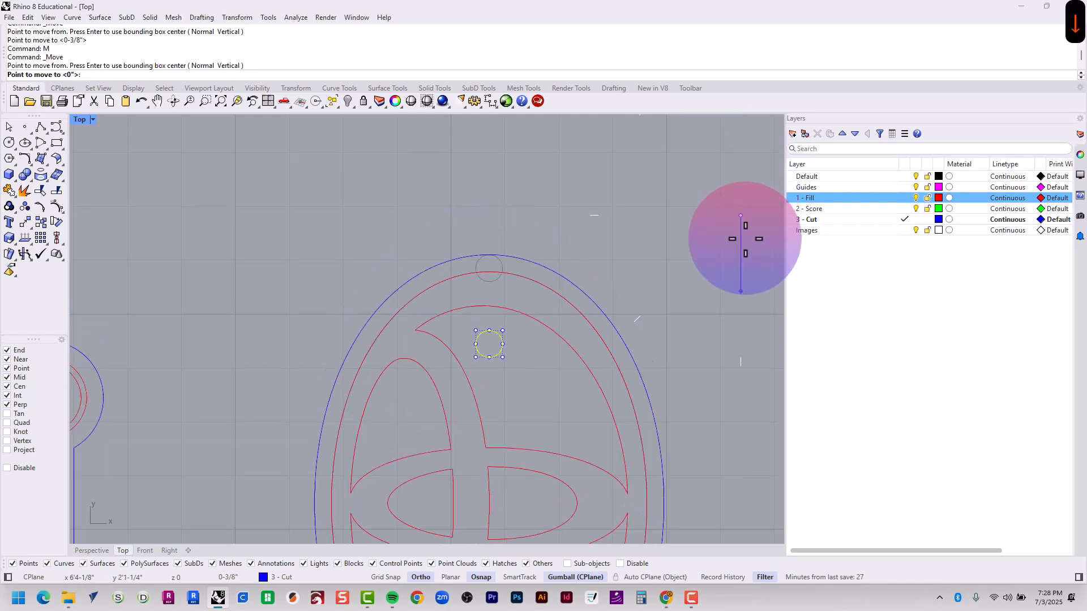
type("mm")
key("Return")
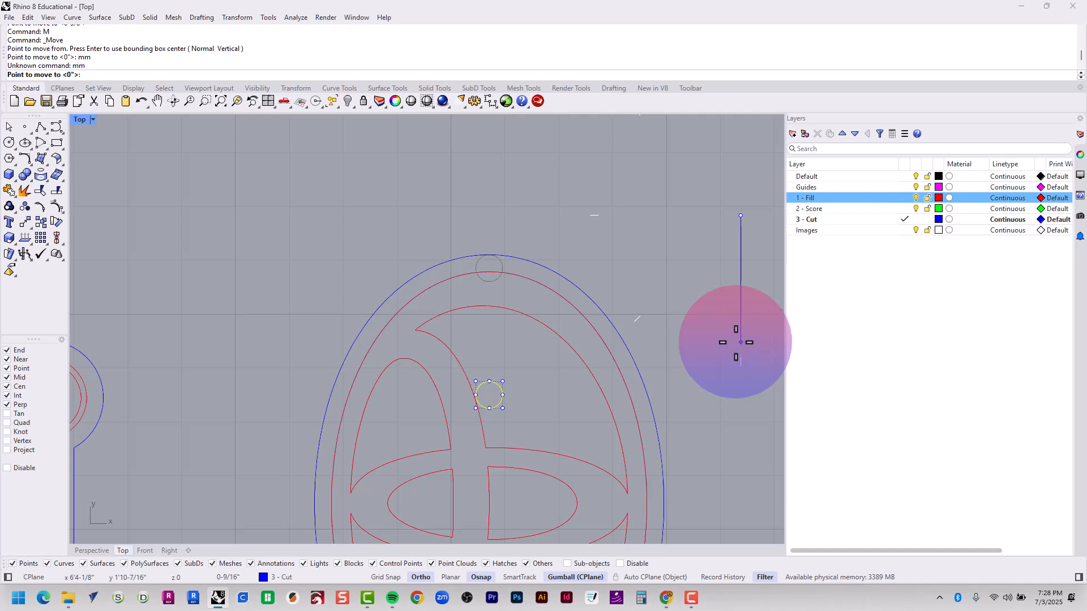
type("2")
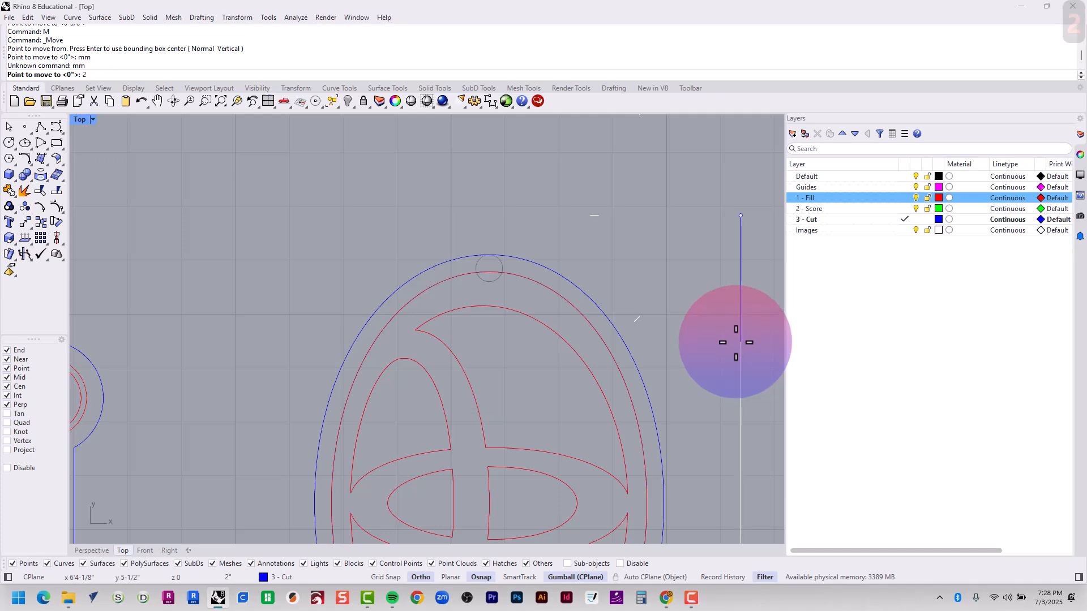
type("mm")
key("Return")
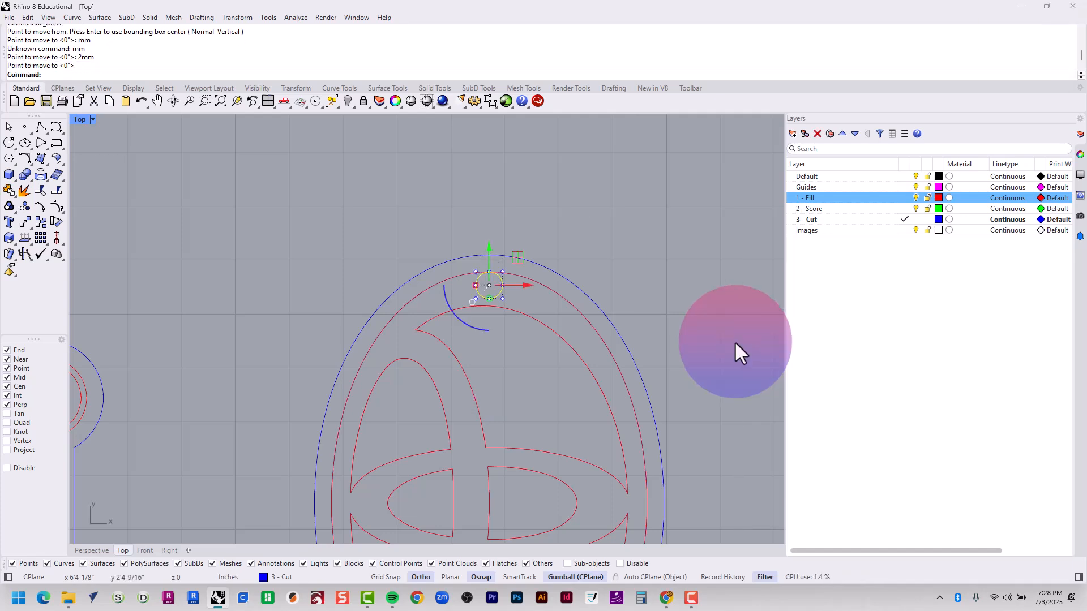
left_click(734, 339)
scroll(627, 277, "down", 10)
right_click_drag(656, 339, 617, 283)
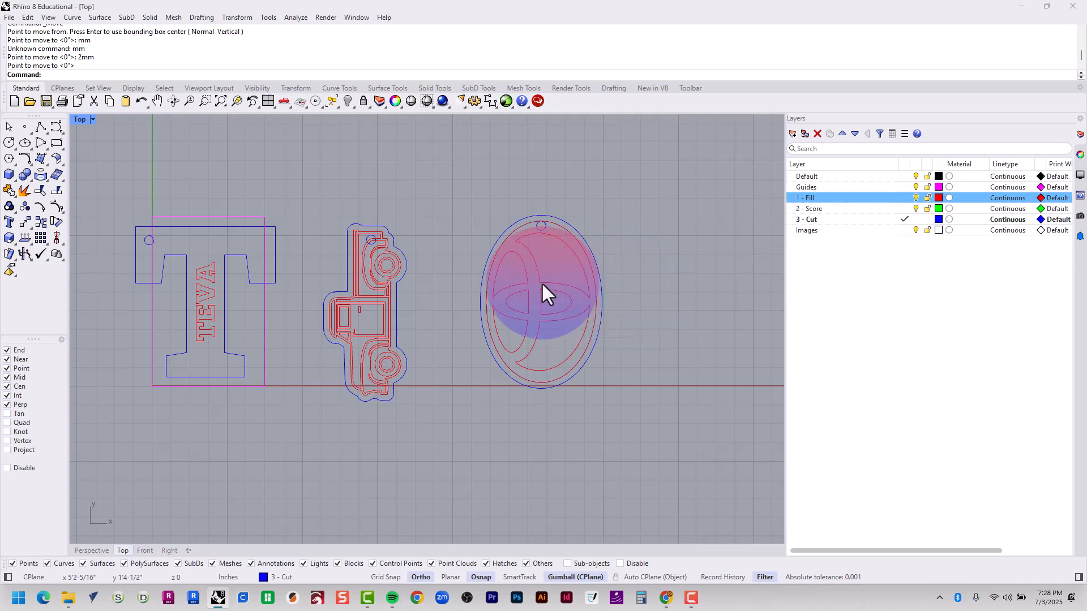
- Try deleting one overlapping curve and the grouped curves of the Toyota logo, and undo both deletions
scroll(539, 276, "up", 3)
left_click(537, 261)
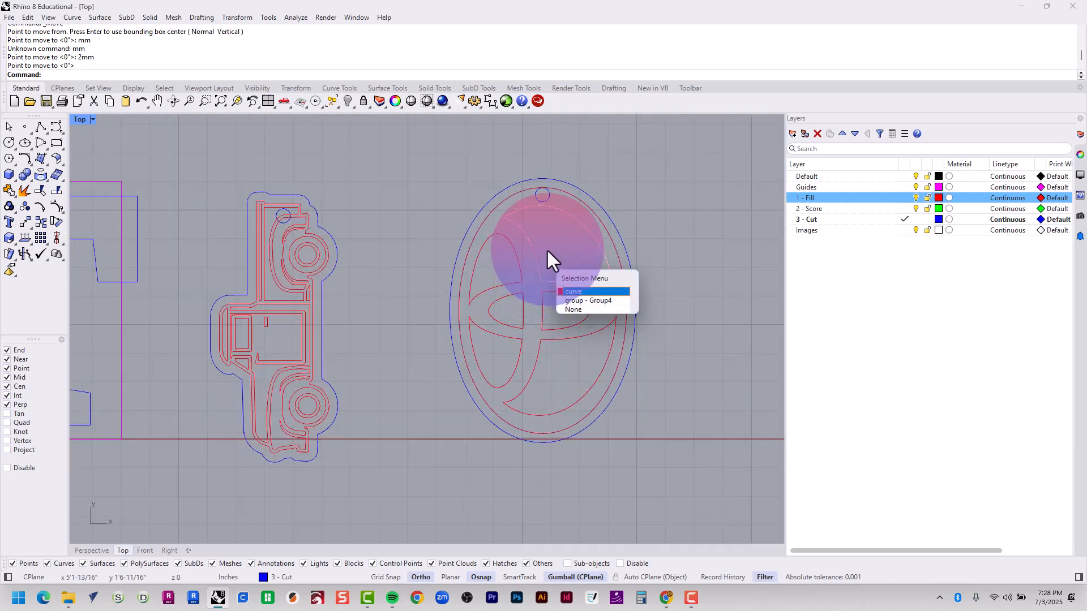
left_click(546, 249)
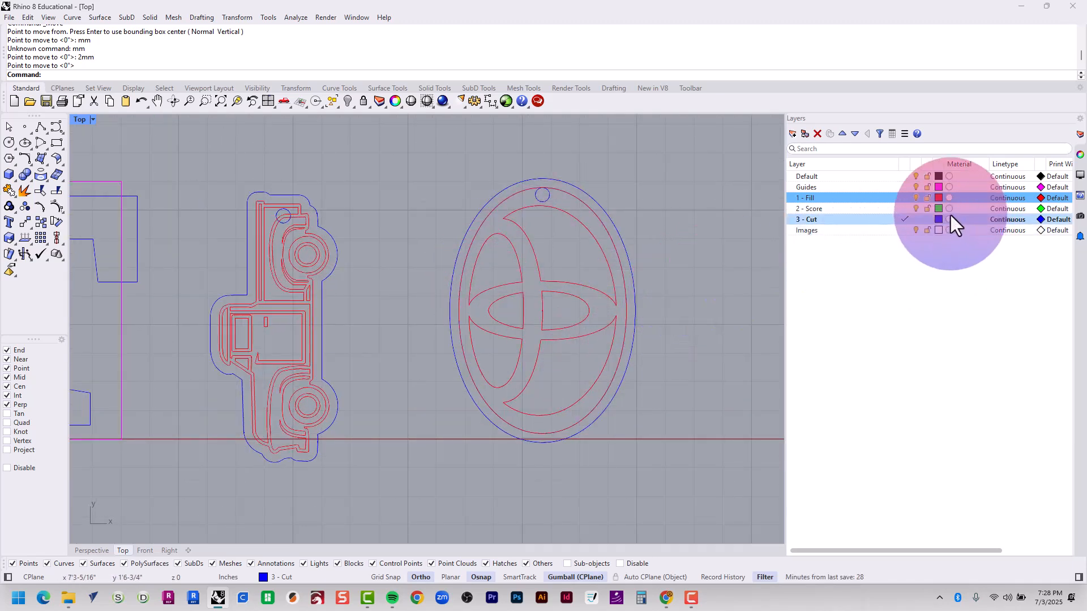
left_click(592, 236)
key("Delete")
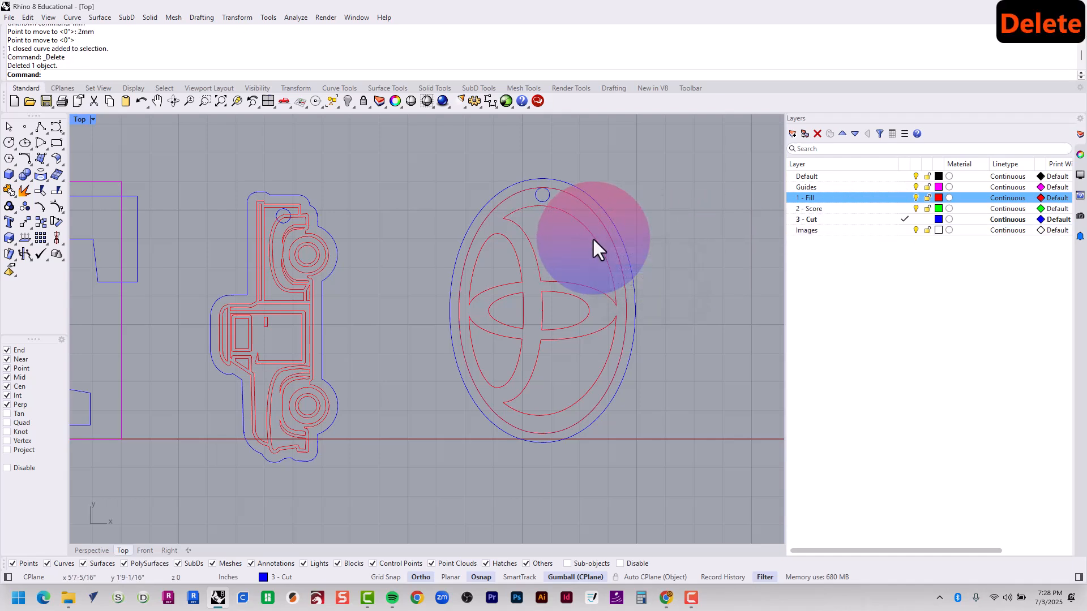
left_click(568, 213)
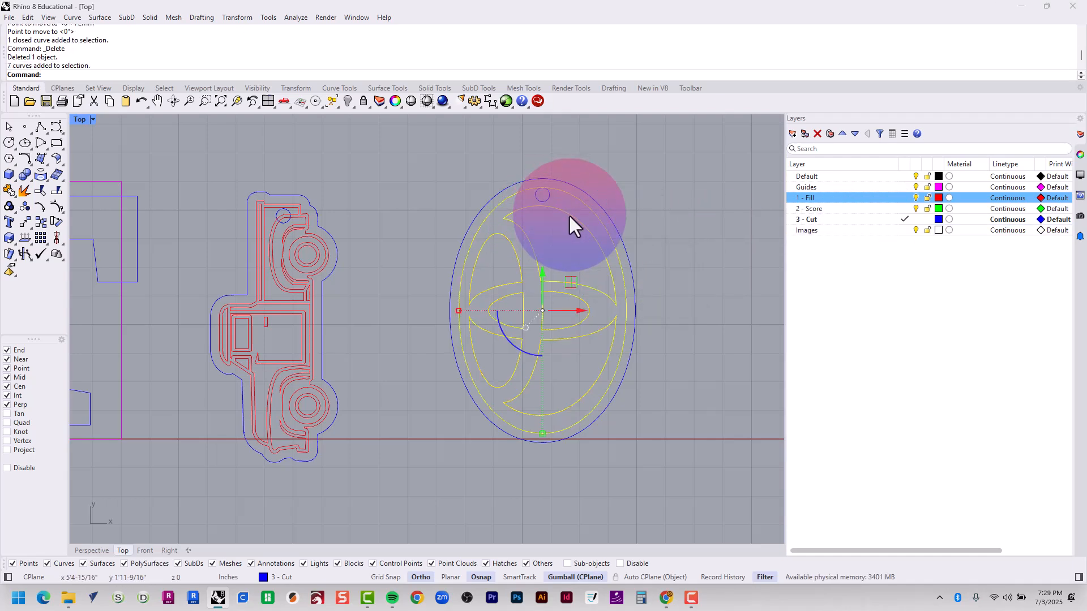
key("Delete")
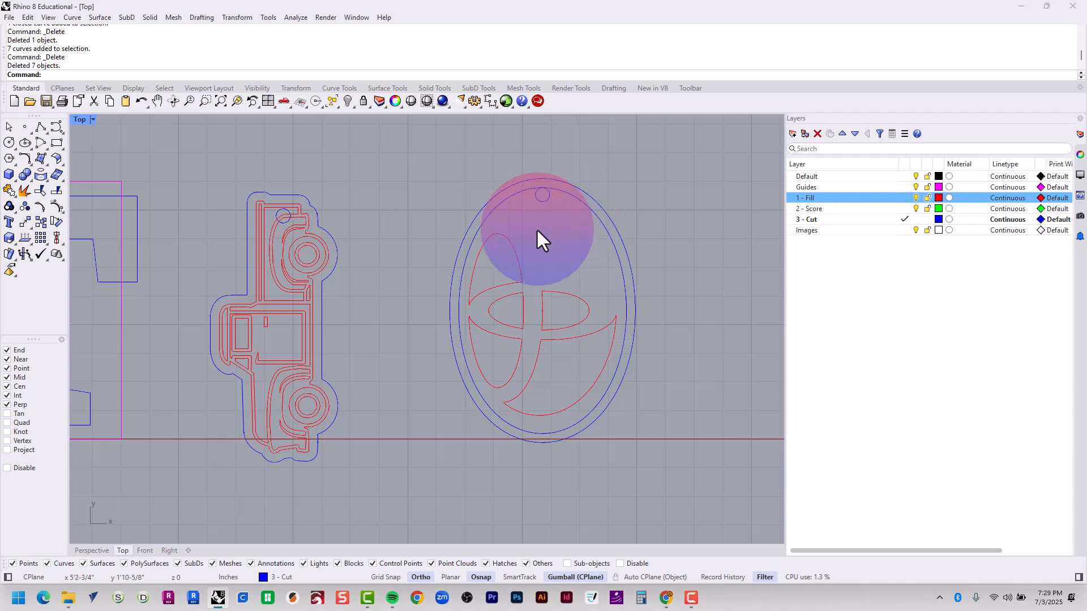
key("ctrl+z")
key("ctrl+z")
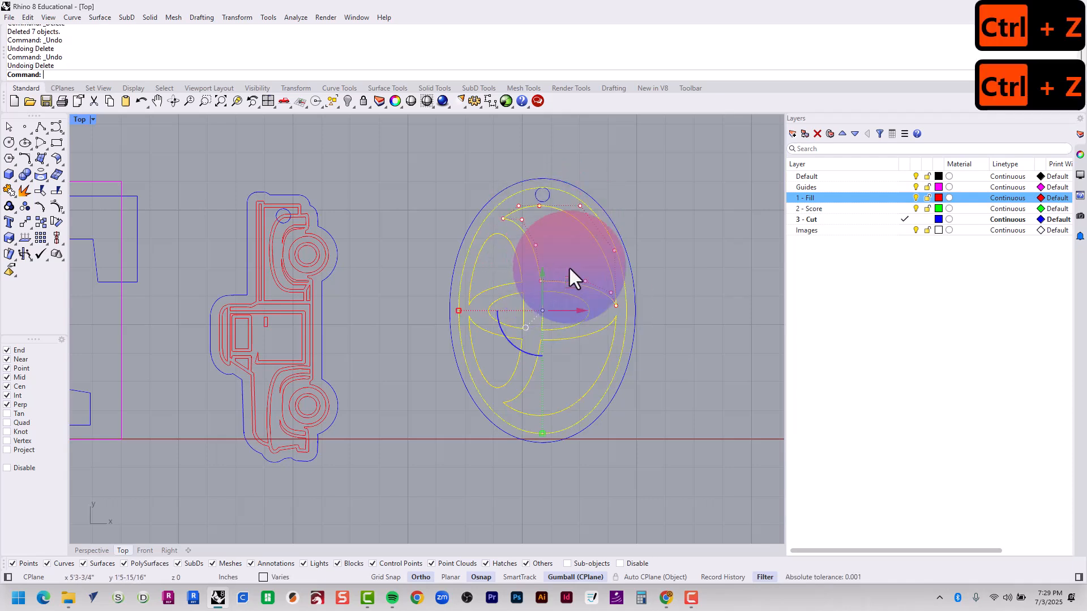
- Delete the duplicate grouped curves of the Toyota logo and assign its remaining inner curves to the 1 - Fill layer
left_click(590, 239)
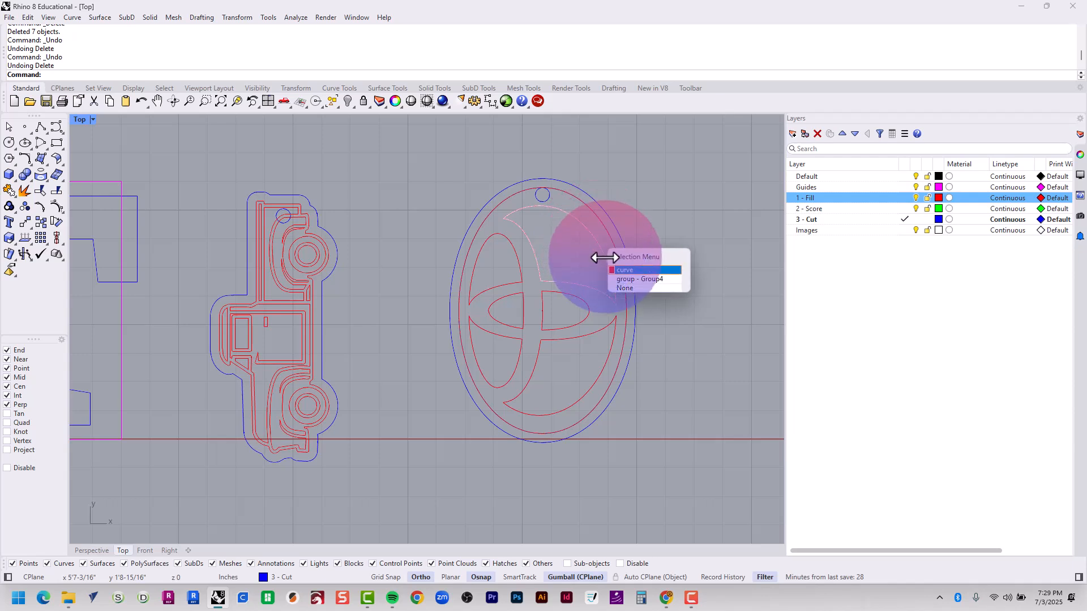
left_click(620, 278)
key("Delete")
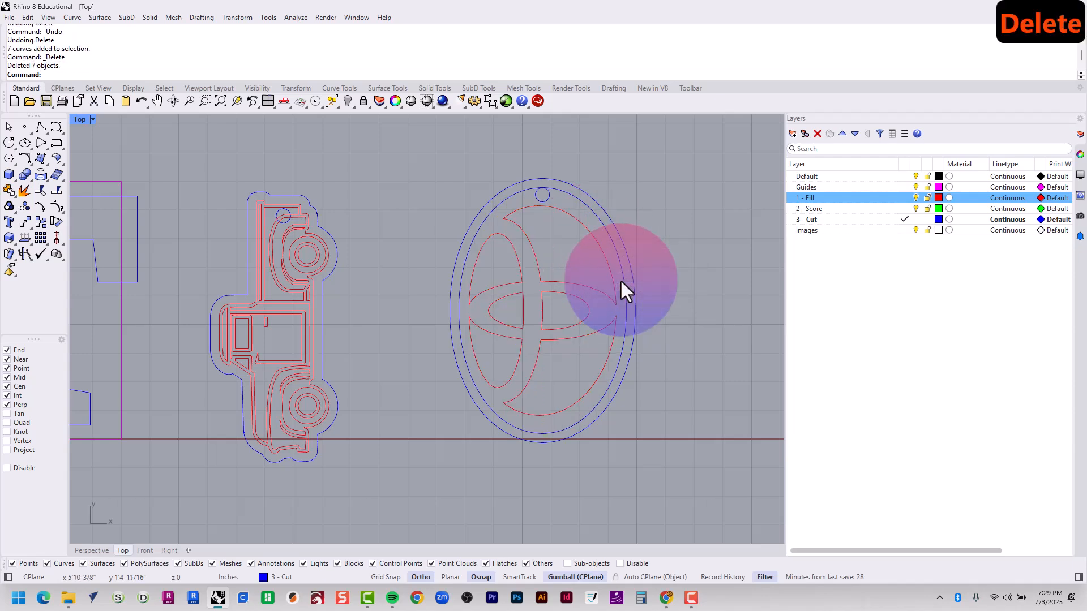
left_click_drag(578, 260, 502, 370)
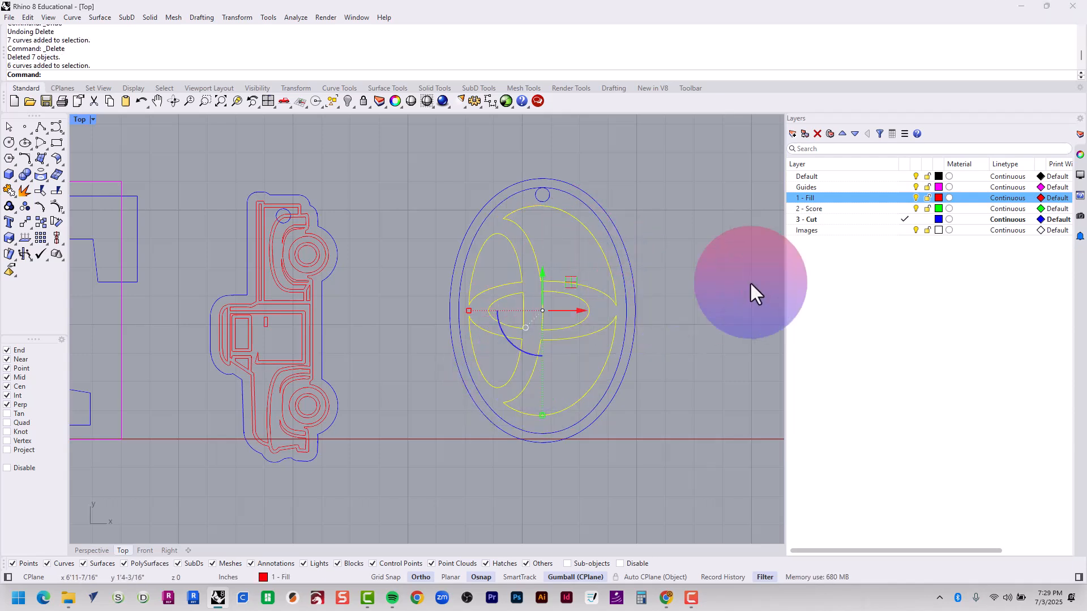
right_click(825, 202)
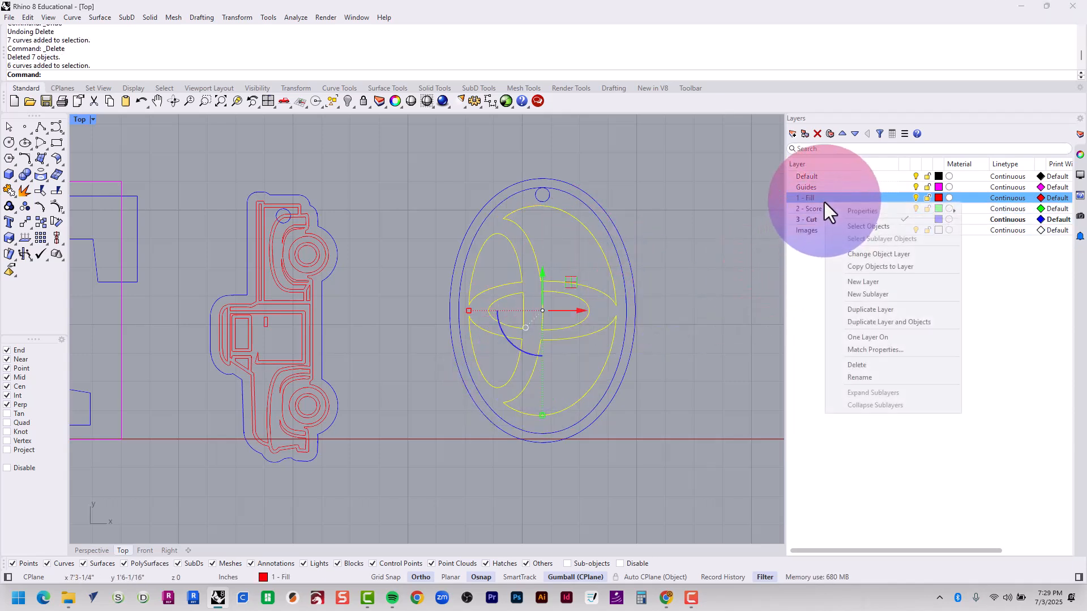
left_click(882, 255)
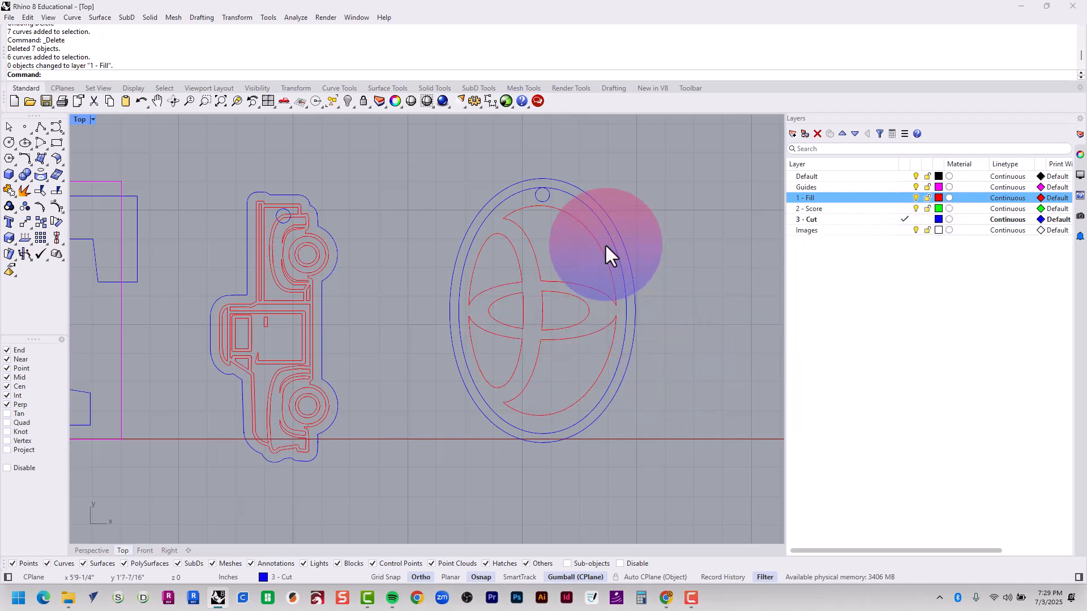
- Try removing the Toyota logo's original oval inside the cut outline, and undo the deletion
left_click(546, 193)
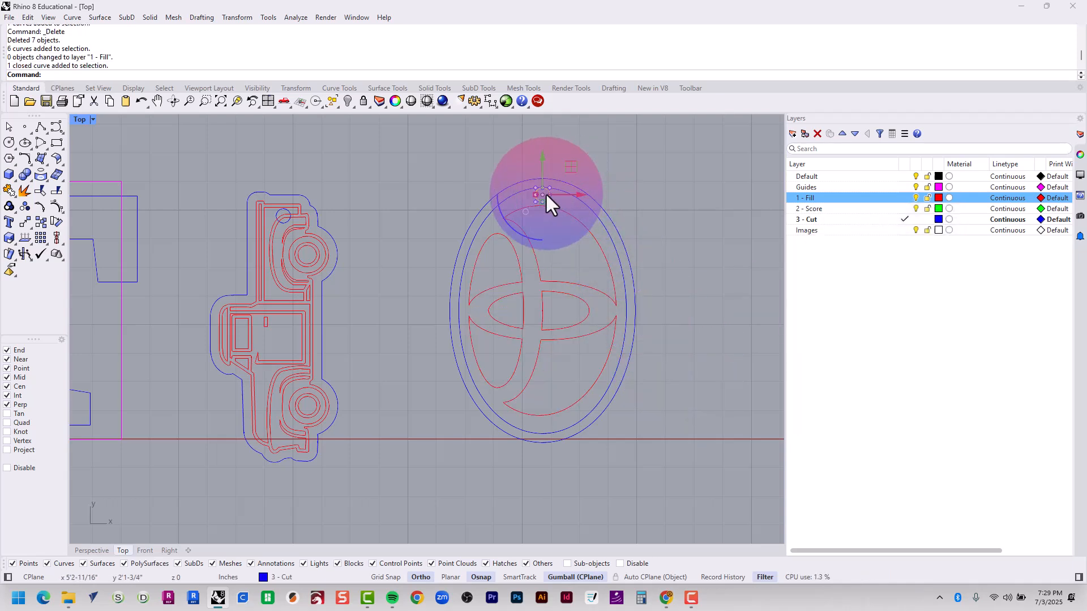
left_click(598, 215)
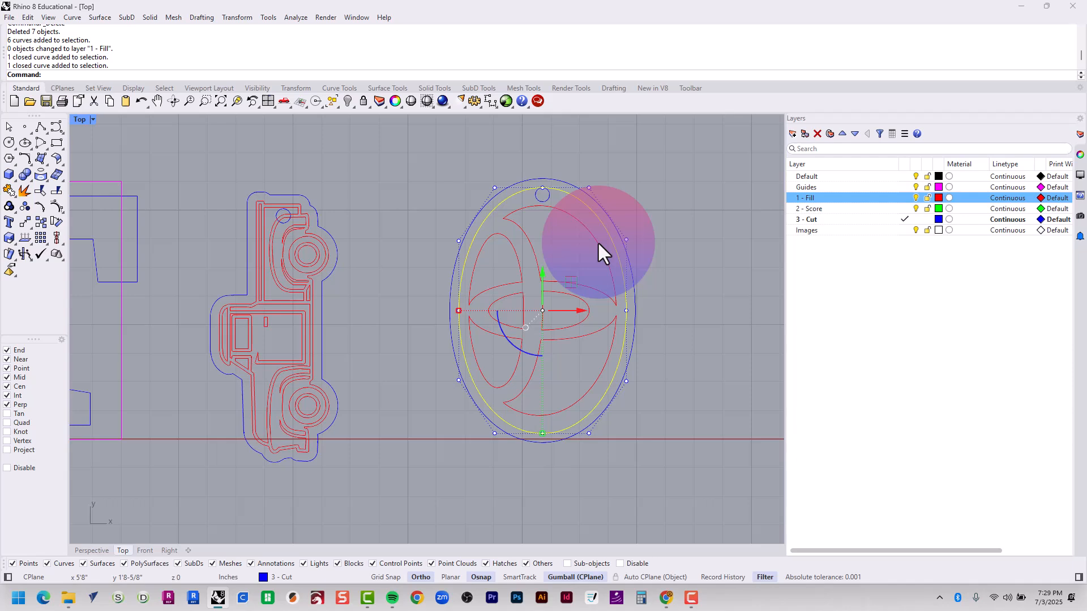
key("Delete")
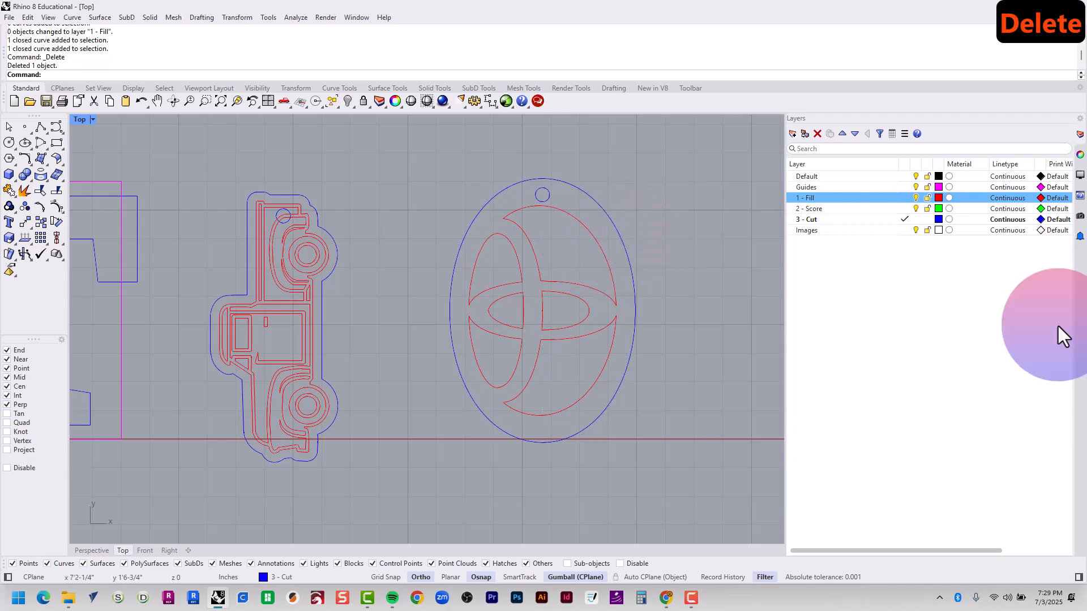
key("ctrl+z")
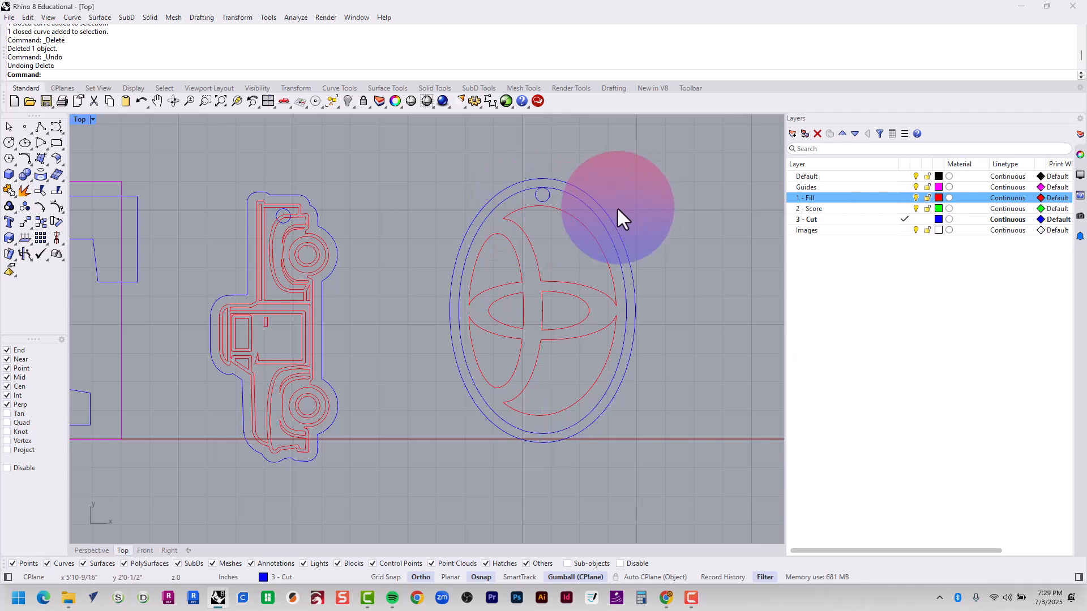
- Assign the Toyota logo's original oval inside the cut outline to the 1 - Fill layer
left_click(588, 214)
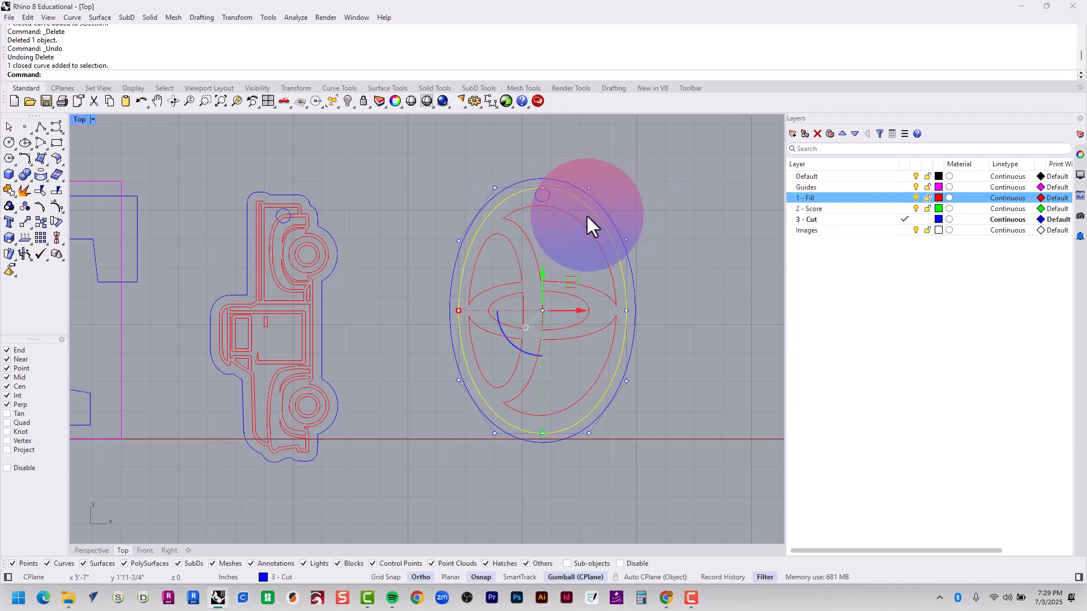
right_click(833, 198)
left_click(886, 249)
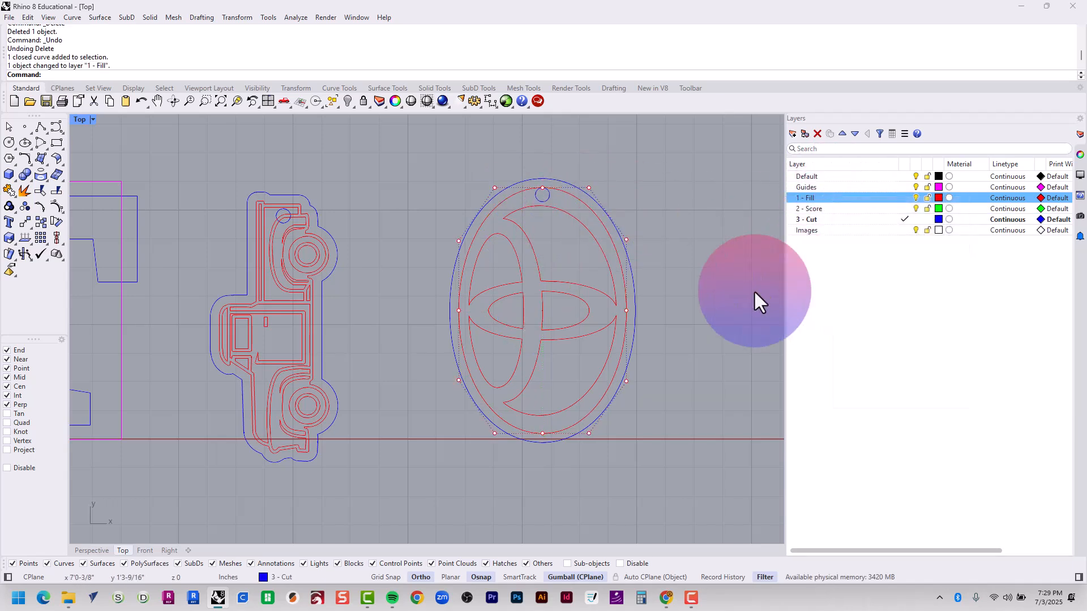
- Try a solid hatch on all the Toyota keychain curves to preview the filled areas, and undo it
right_click_drag(733, 314, 650, 303)
left_click_drag(686, 493, 345, 126)
type("hat")
key("Return")
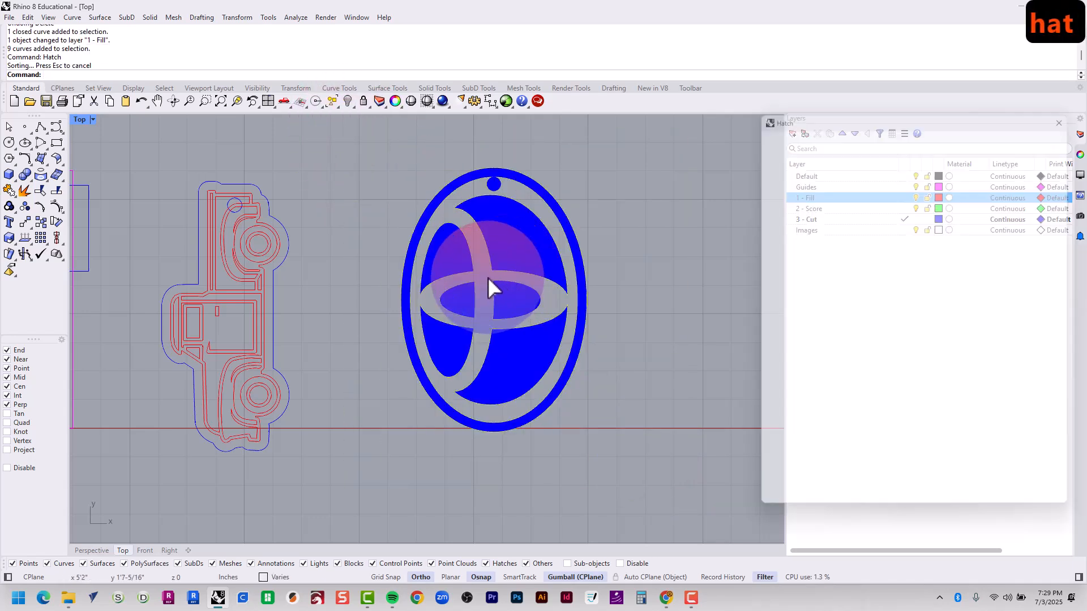
left_click(922, 508)
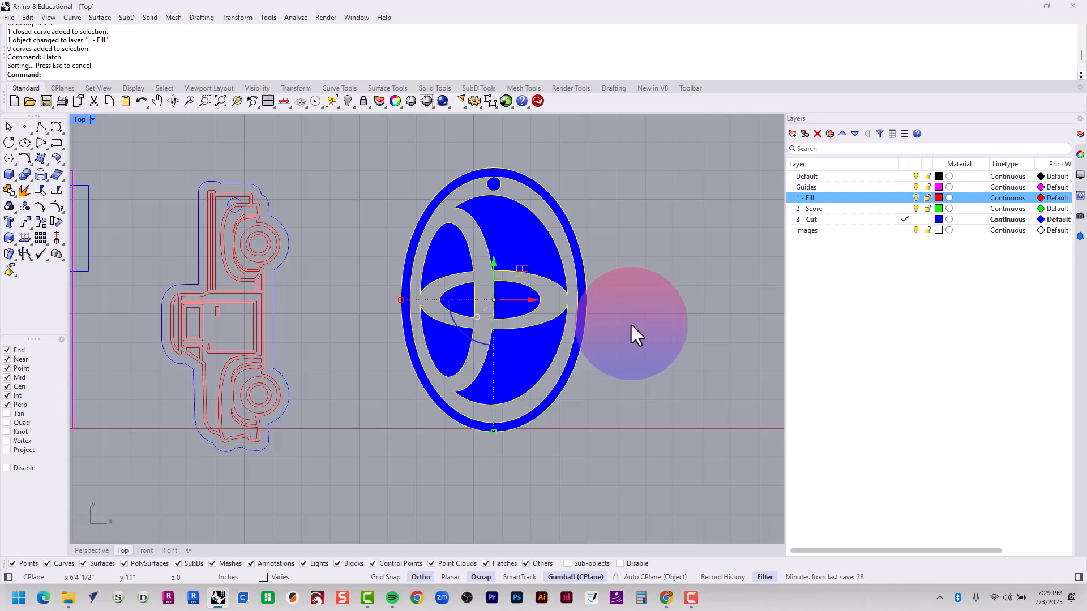
key("ctrl+z")
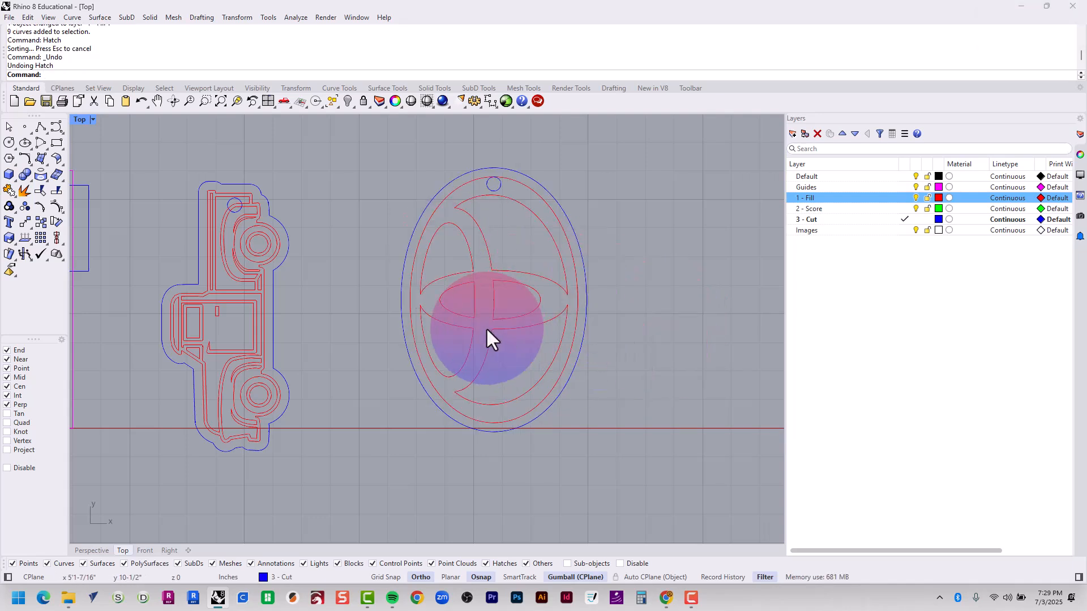
- Switch to the Pinterest keychain pin in Chrome and browse the related laser-cut keychain designs for comparison
scroll(486, 327, "down", 3)
key("alt+Tab")
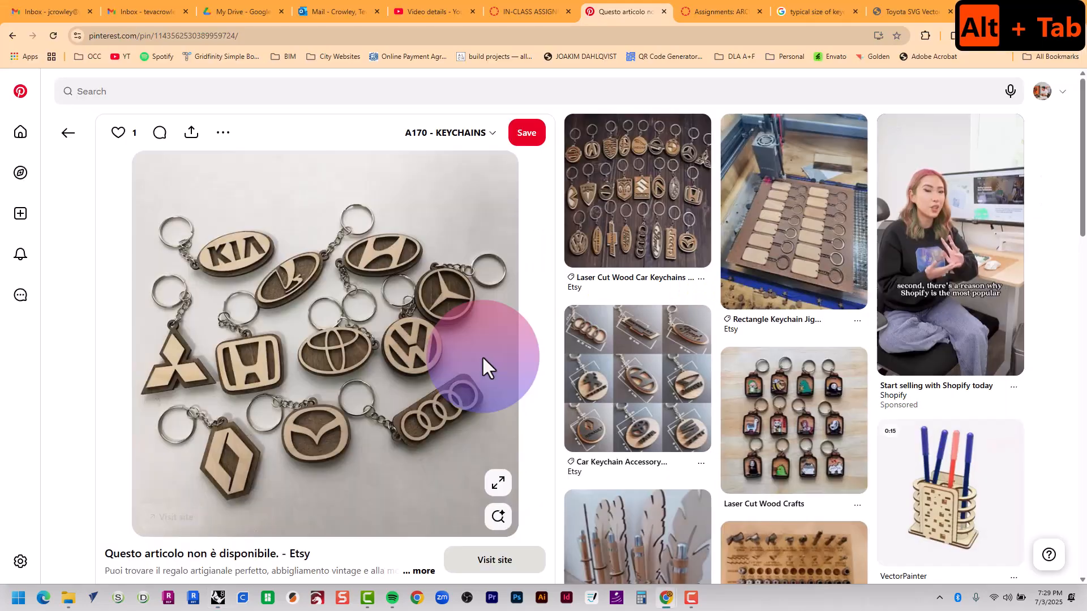
scroll(482, 357, "down", 4)
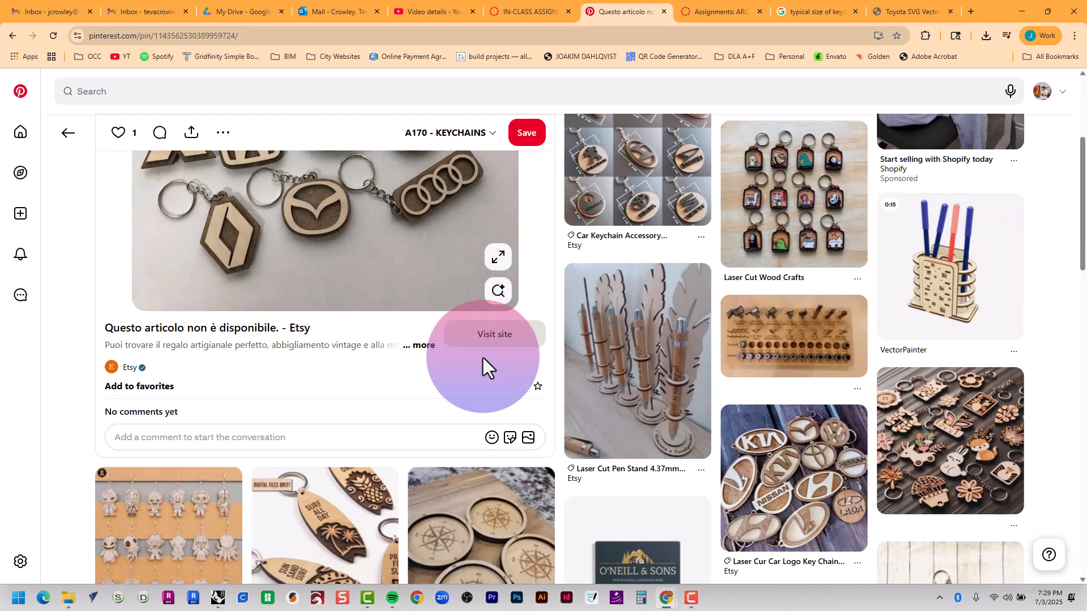
scroll(484, 358, "down", 5)
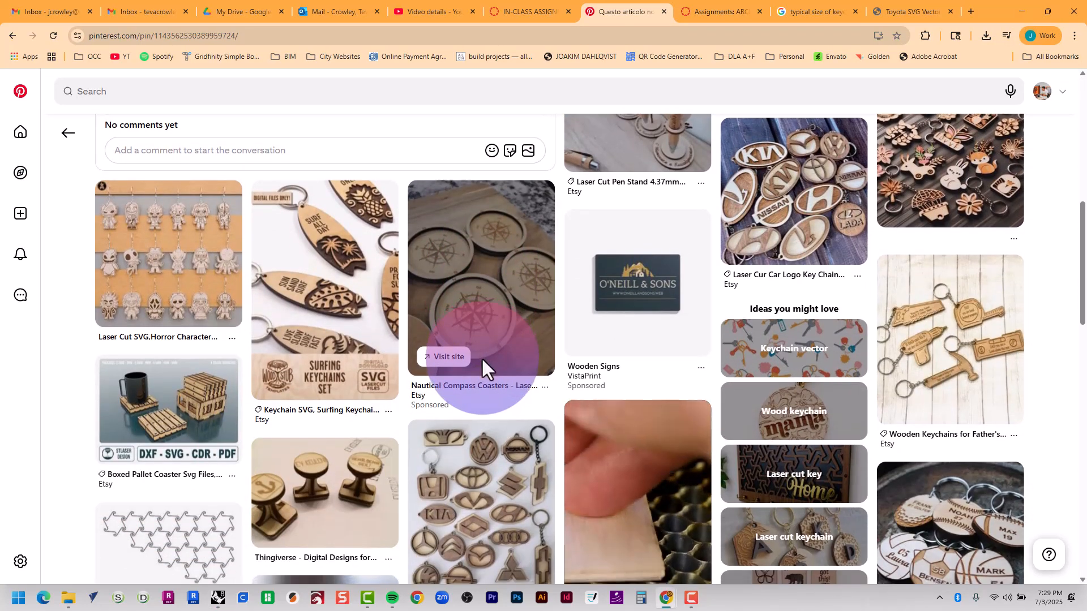
scroll(482, 359, "down", 5)
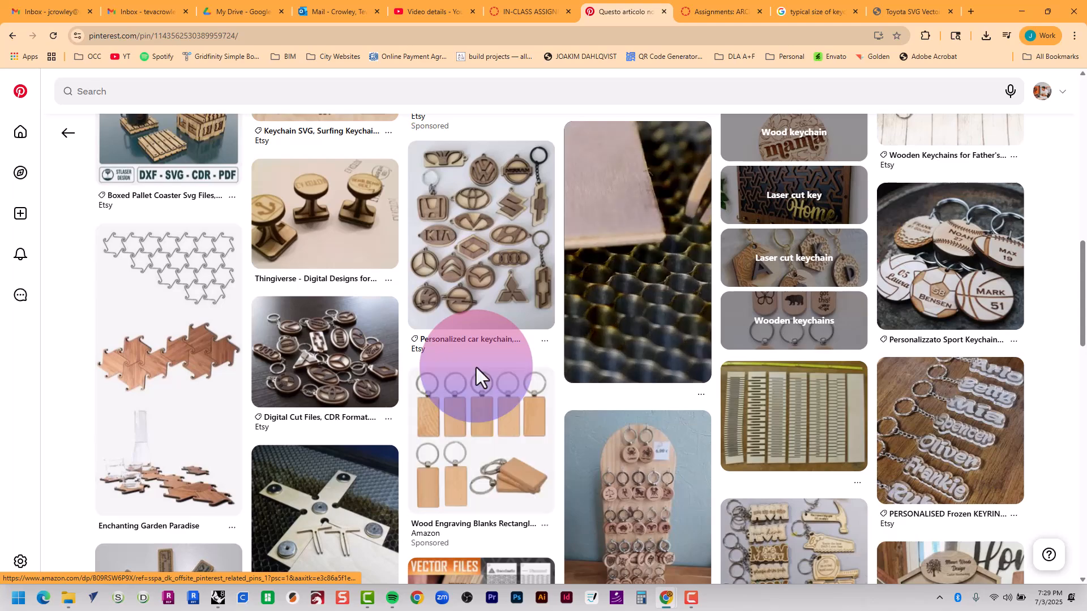
scroll(476, 368, "down", 5)
scroll(478, 377, "down", 6)
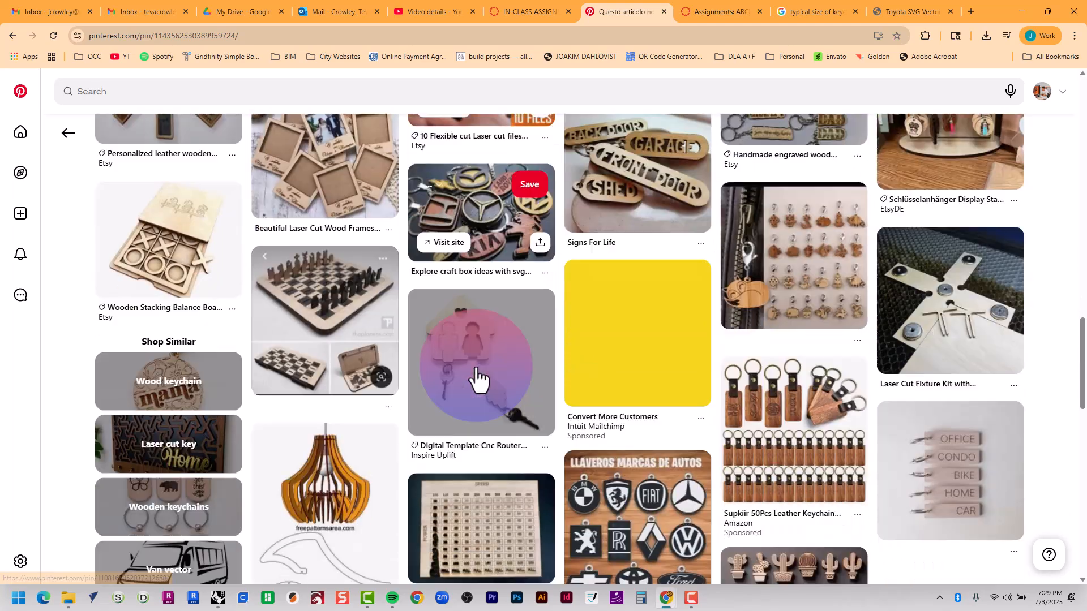
scroll(478, 376, "down", 4)
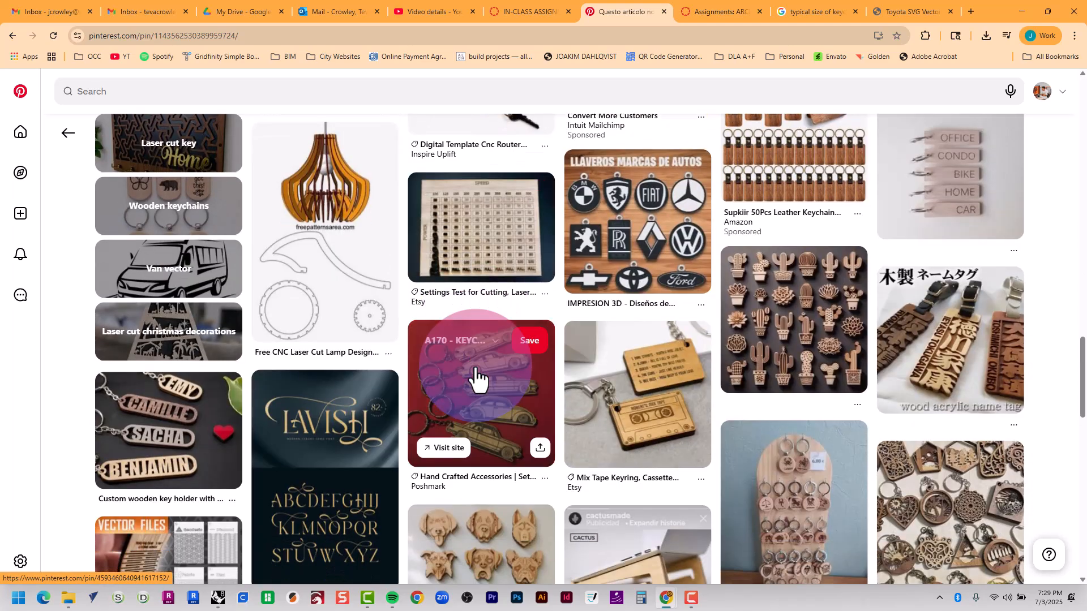
scroll(476, 376, "down", 6)
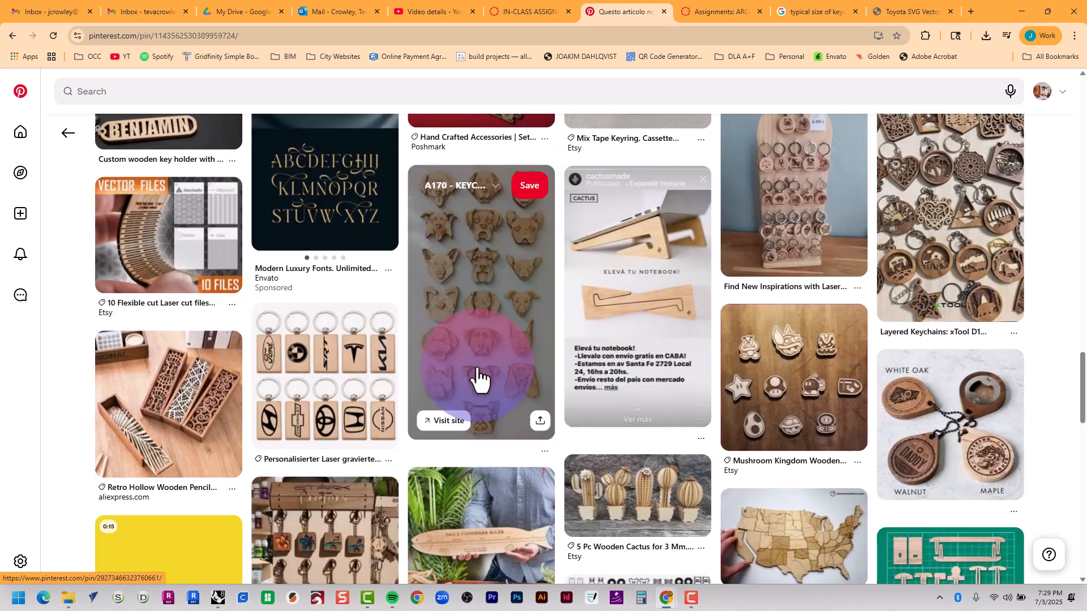
scroll(473, 382, "down", 4)
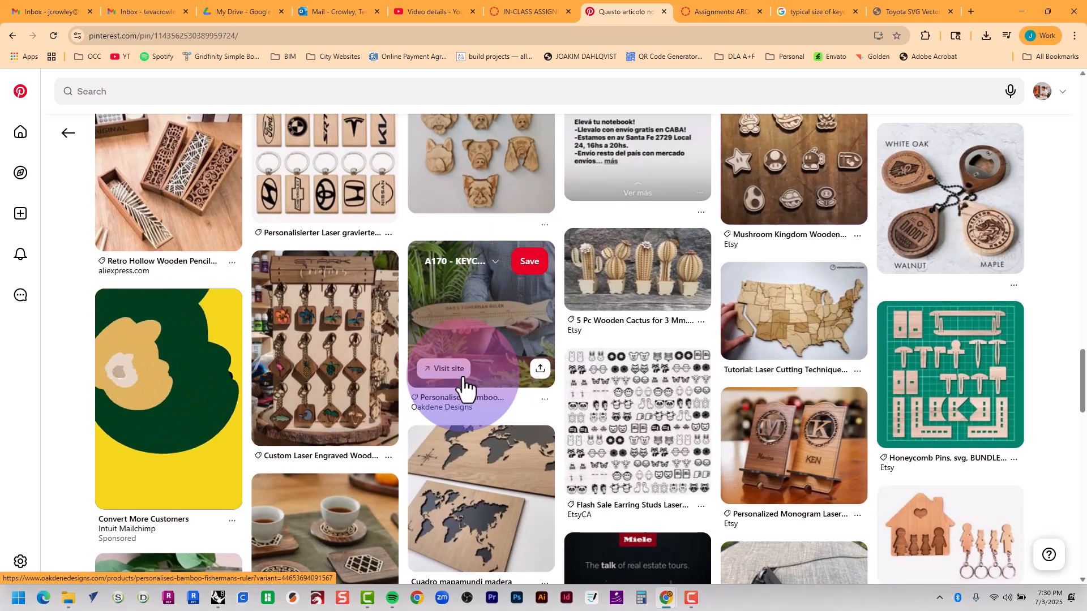
scroll(464, 386, "down", 6)
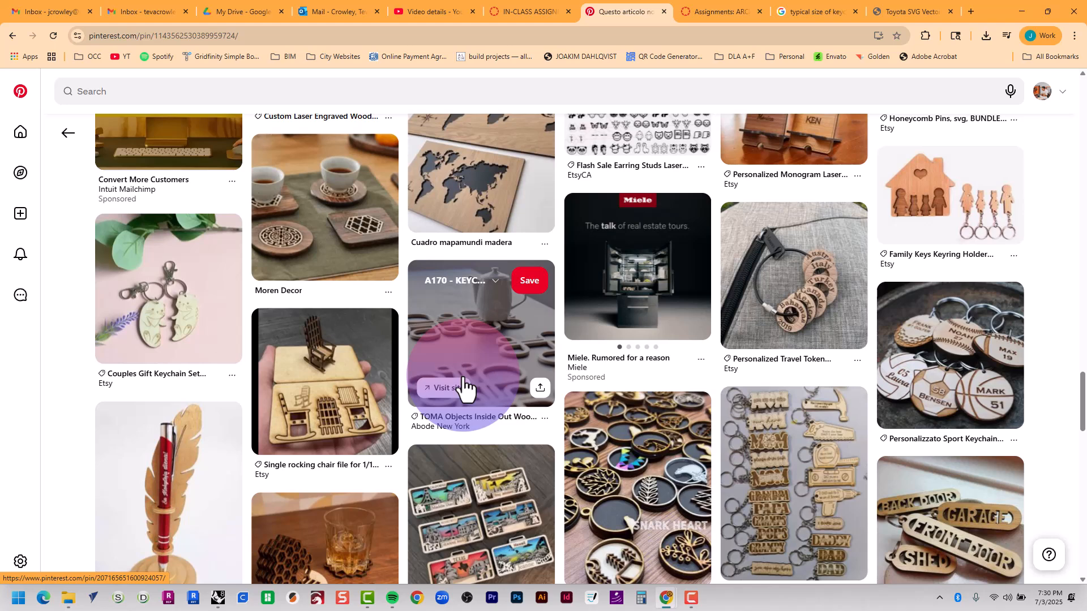
- Look further through the laser-cut designs related to the keychain pin on Pinterest
scroll(463, 387, "down", 3)
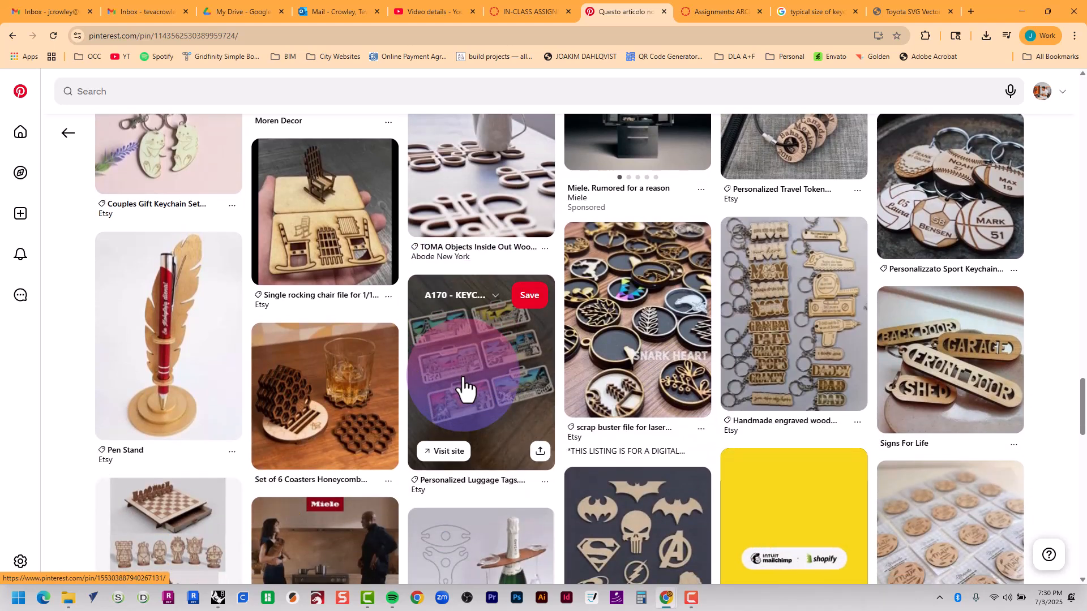
scroll(462, 388, "down", 4)
scroll(462, 389, "down", 5)
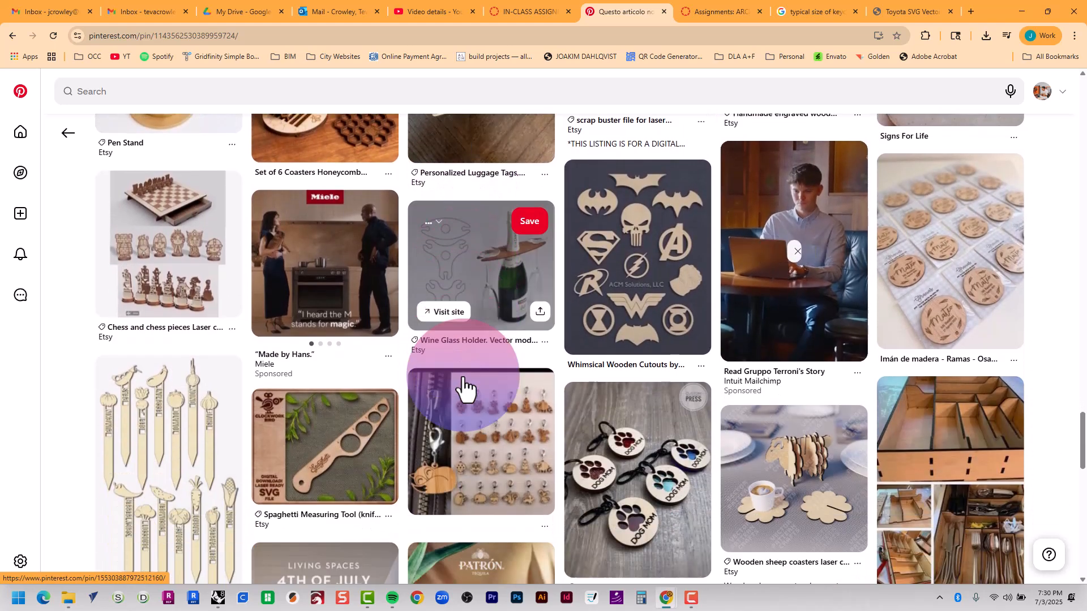
- In the Toyota logo's browser tab, search Google for "noun project" and open the Noun Project website
left_click(915, 12)
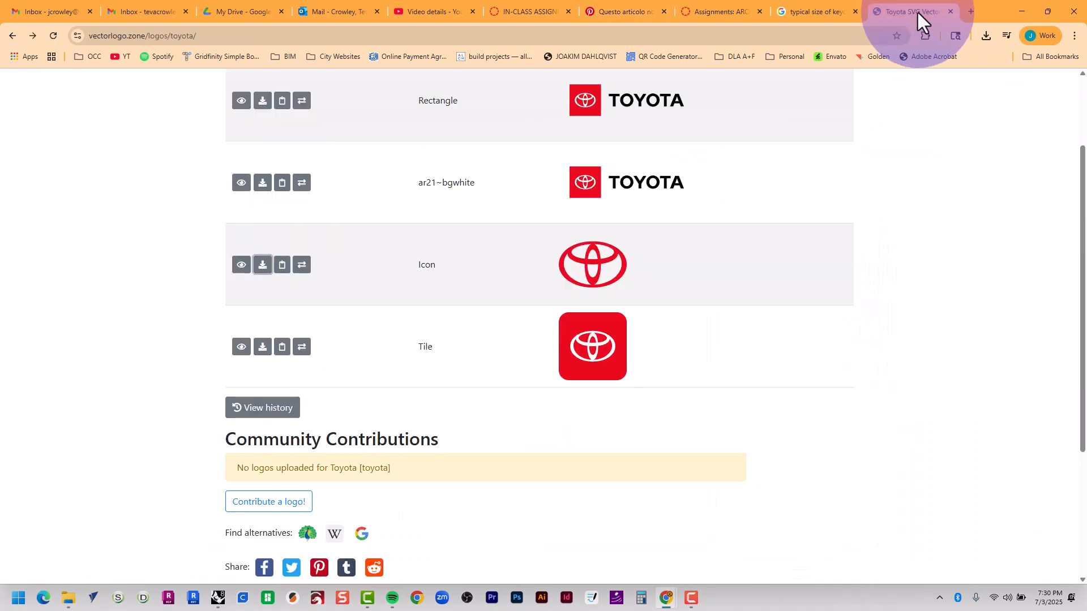
scroll(631, 129, "up", 2)
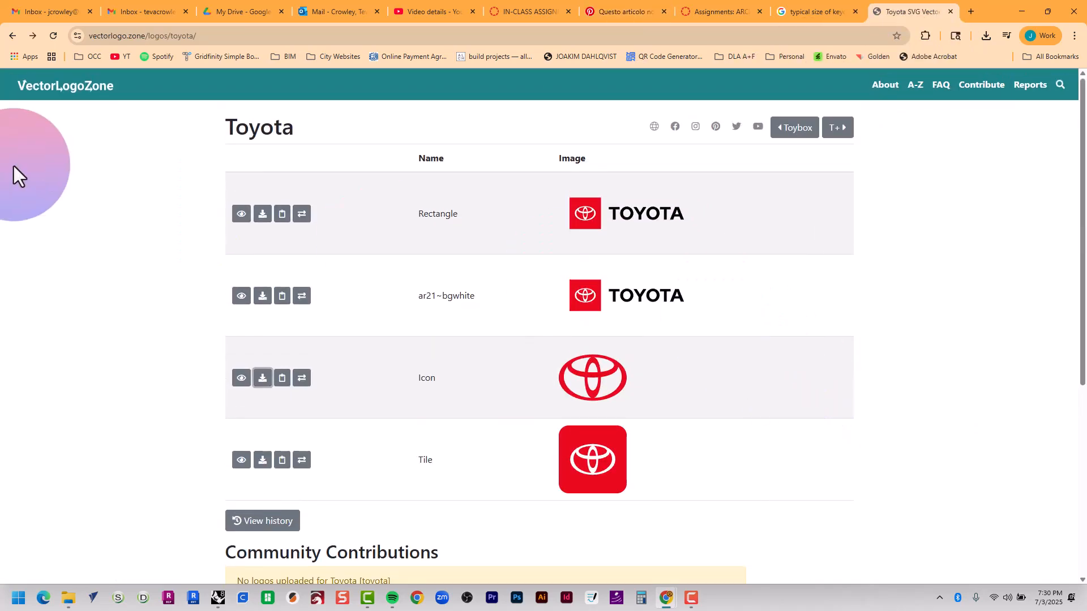
left_click(761, 35)
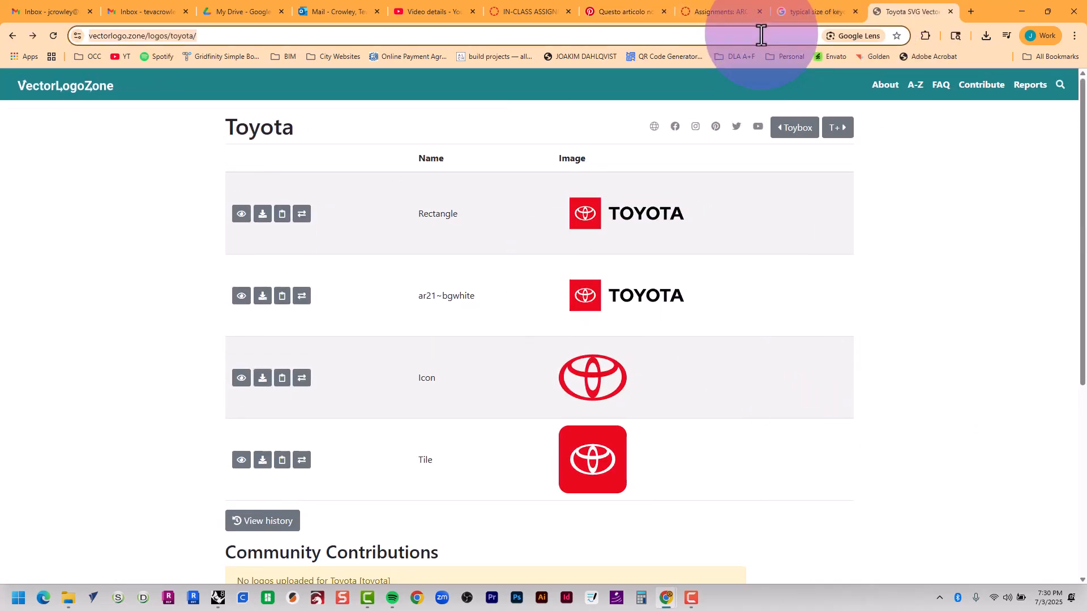
type("noun proje")
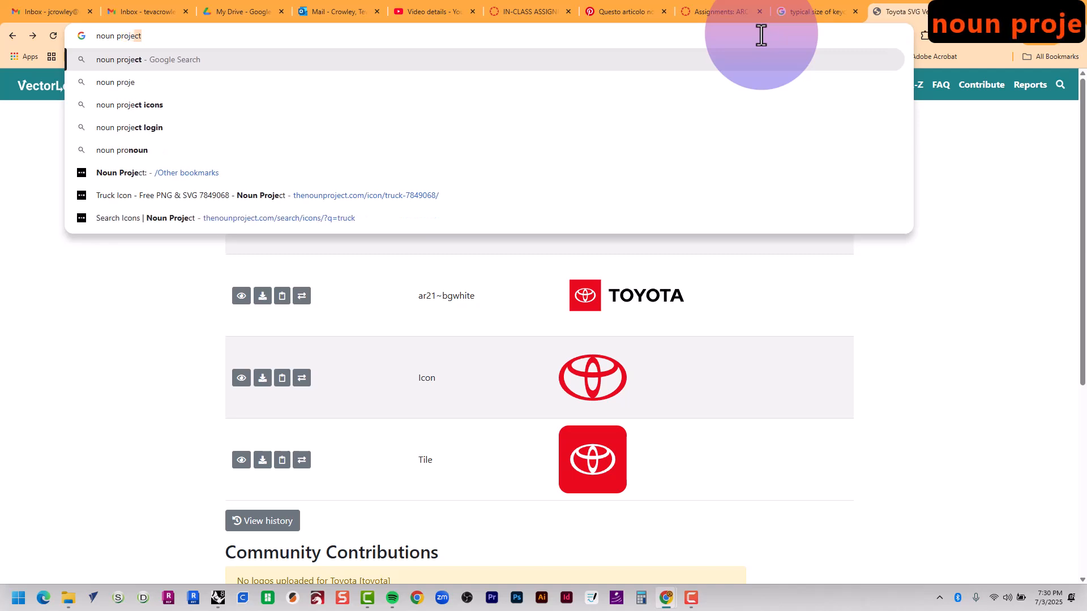
type("ct")
key("Return")
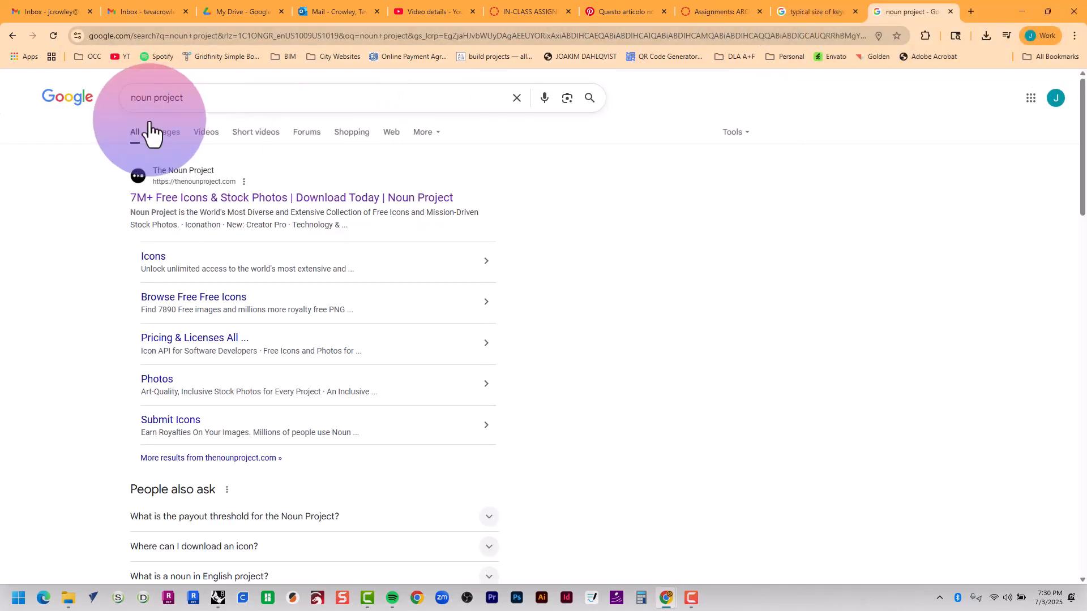
left_click(180, 204)
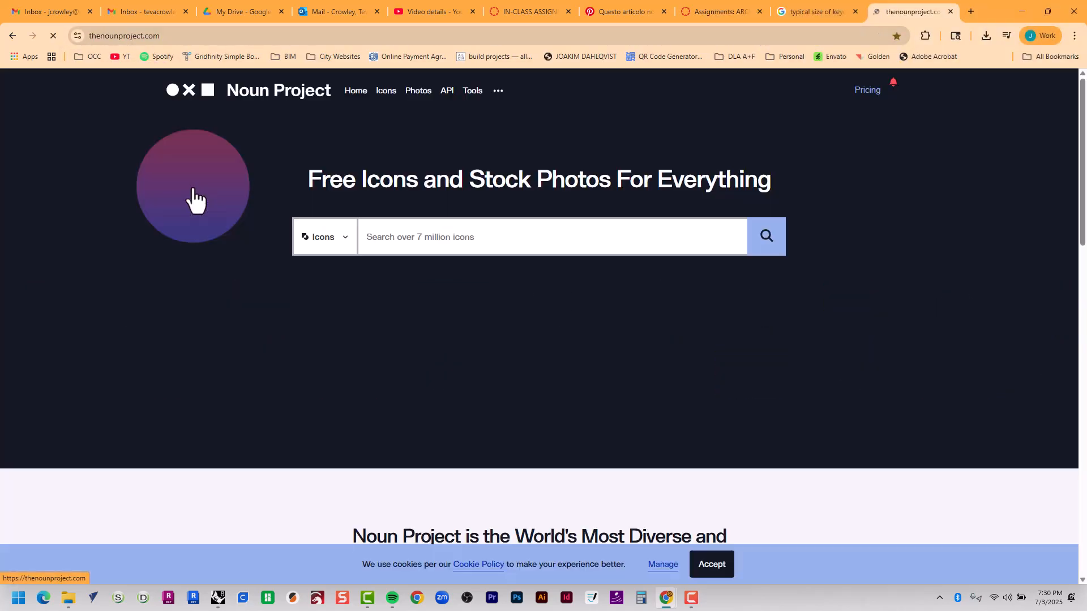
- Search the Noun Project icons for "bicycle"
left_click(393, 232)
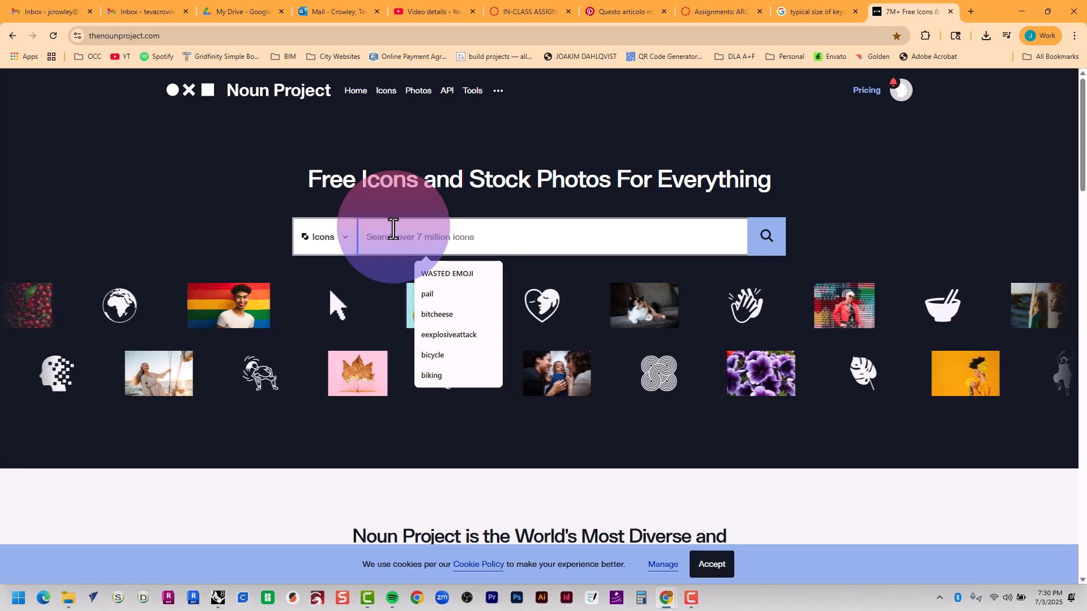
type("bicycle")
key("Return")
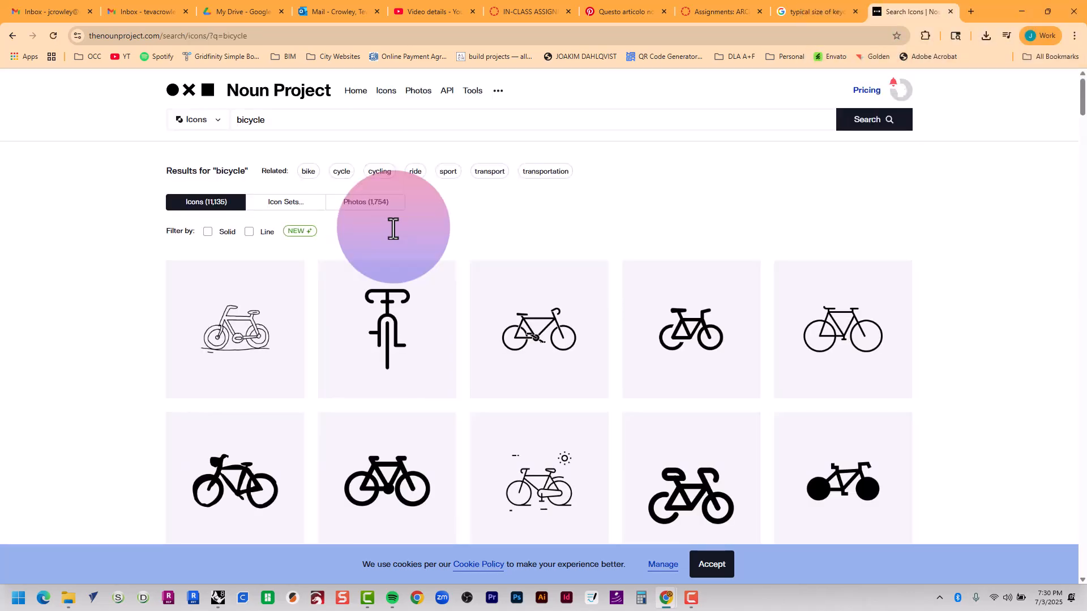
- Look through the bicycle icon results for a design suitable for a keychain
scroll(358, 229, "down", 4)
scroll(356, 240, "down", 7)
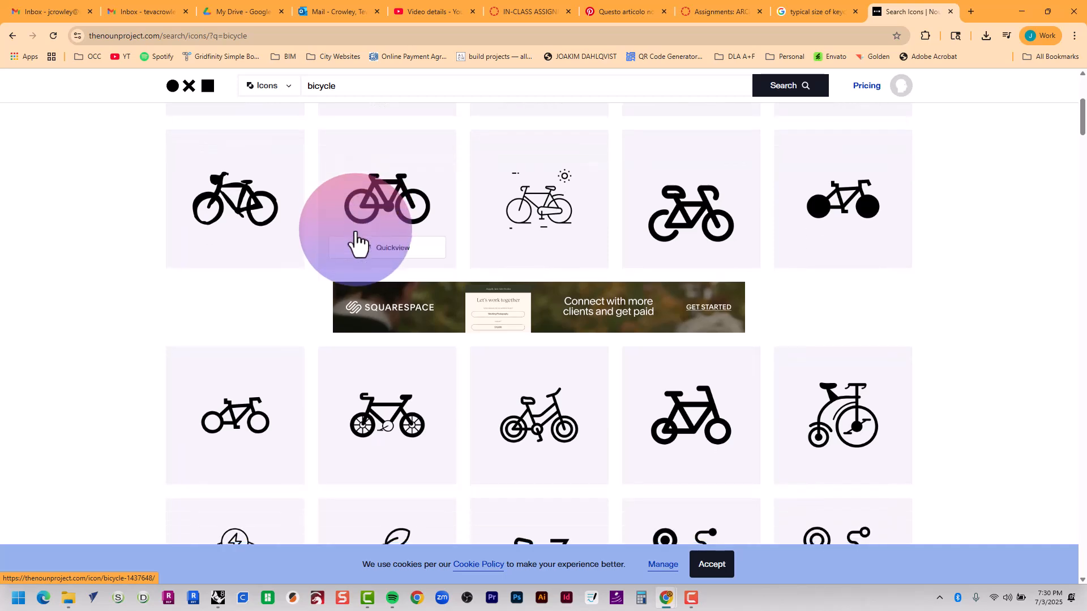
scroll(356, 241, "down", 2)
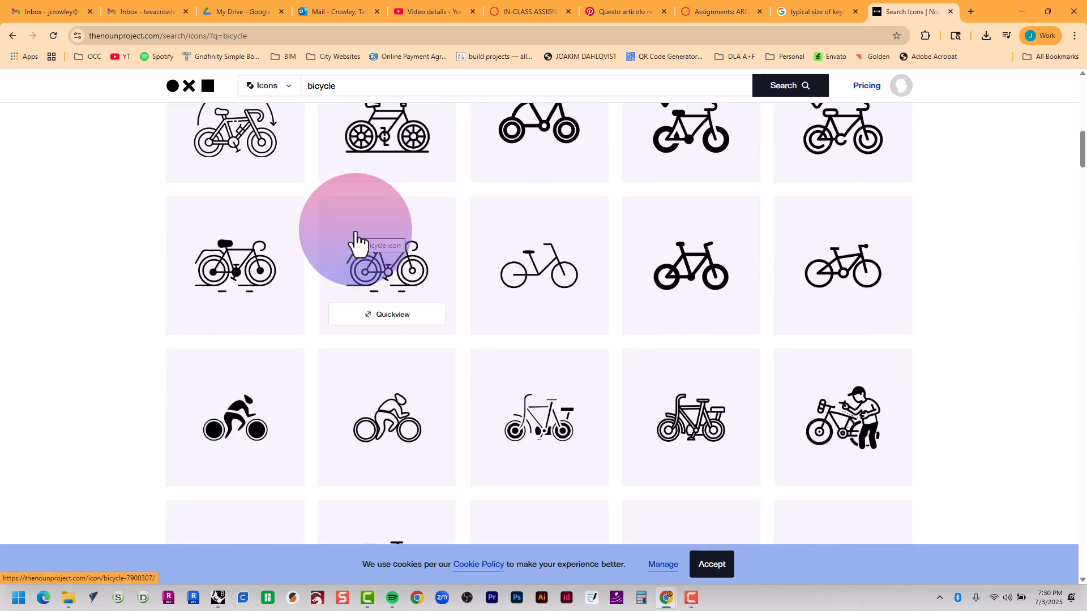
scroll(355, 240, "down", 5)
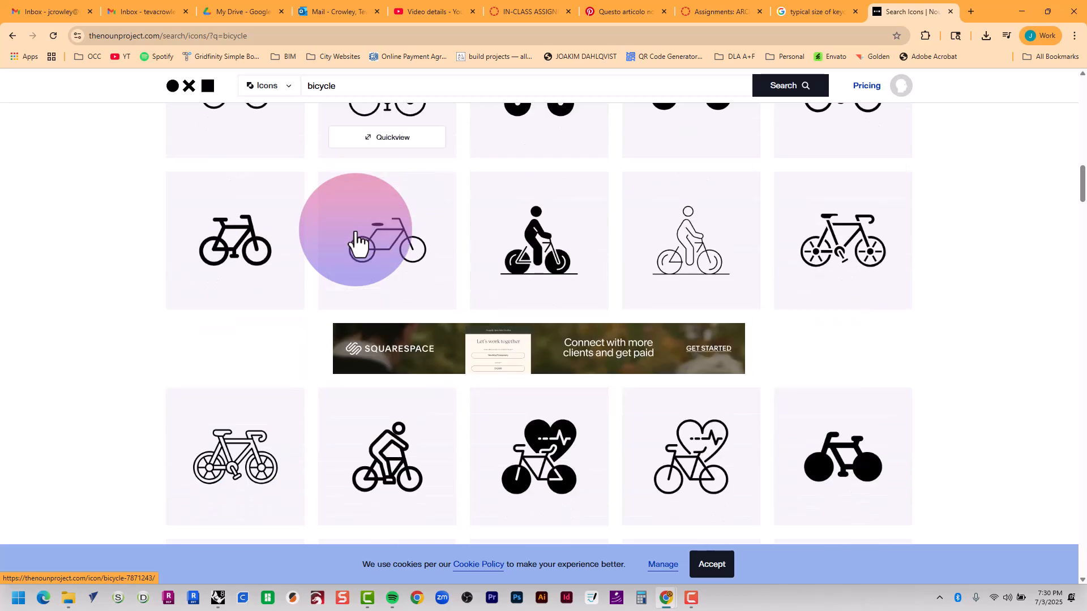
scroll(356, 240, "down", 2)
scroll(356, 240, "down", 2)
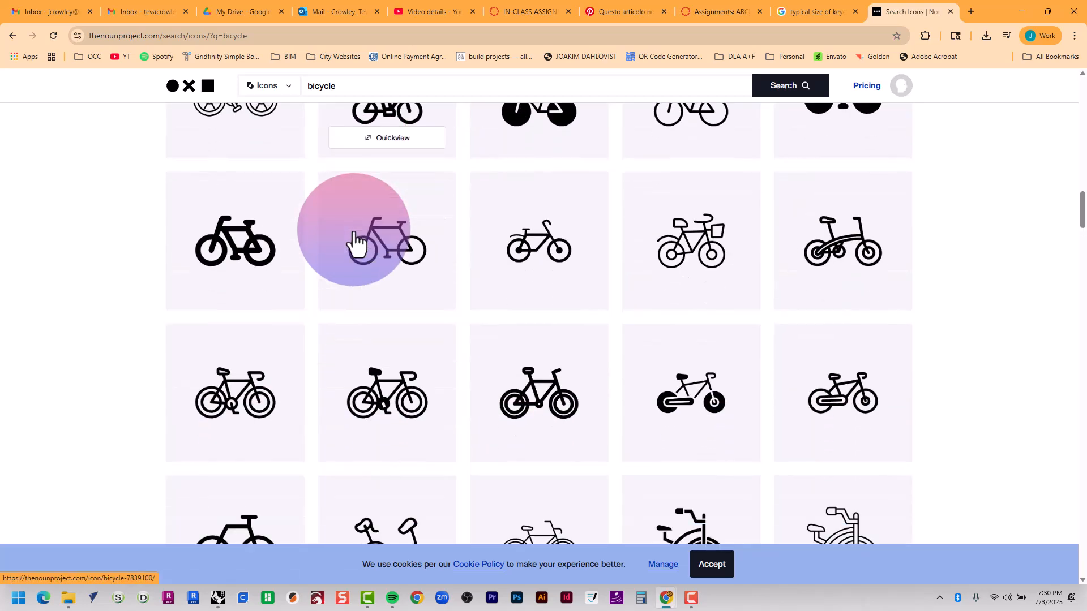
scroll(353, 241, "down", 3)
scroll(352, 242, "down", 3)
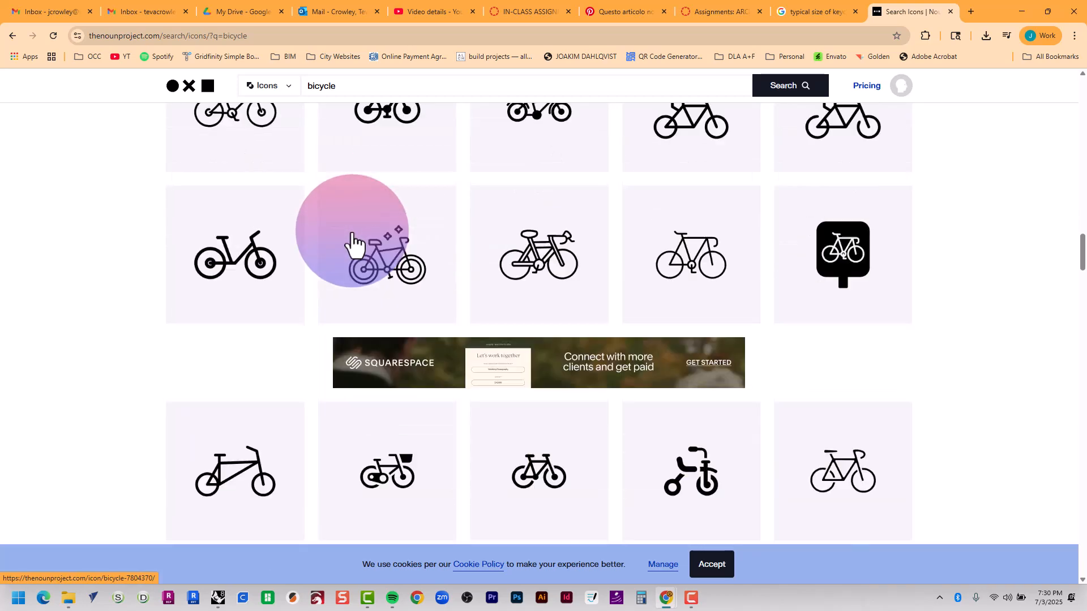
scroll(351, 244, "down", 8)
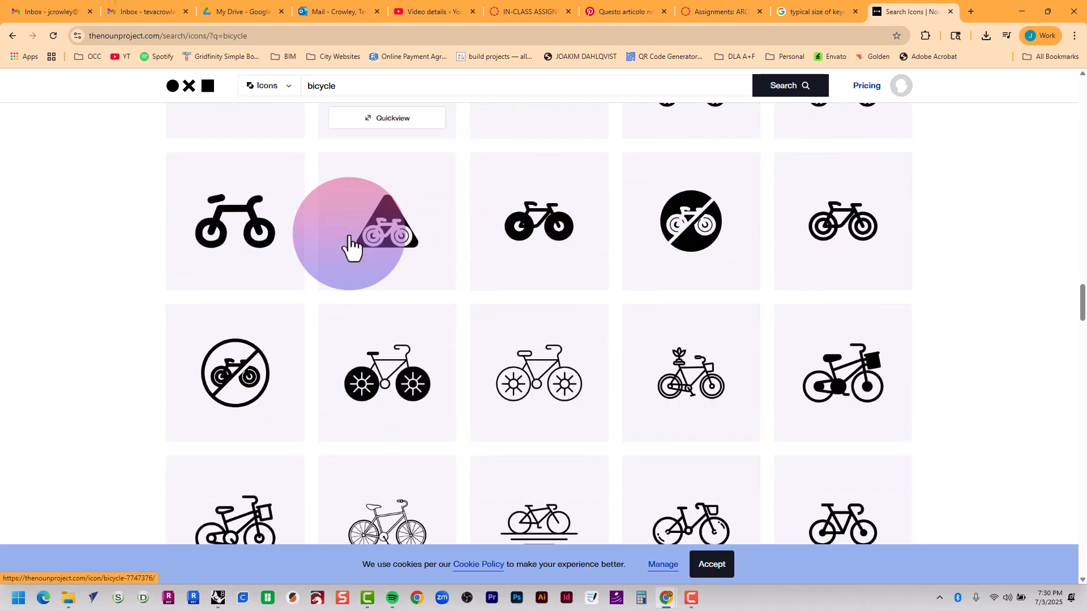
scroll(349, 244, "down", 8)
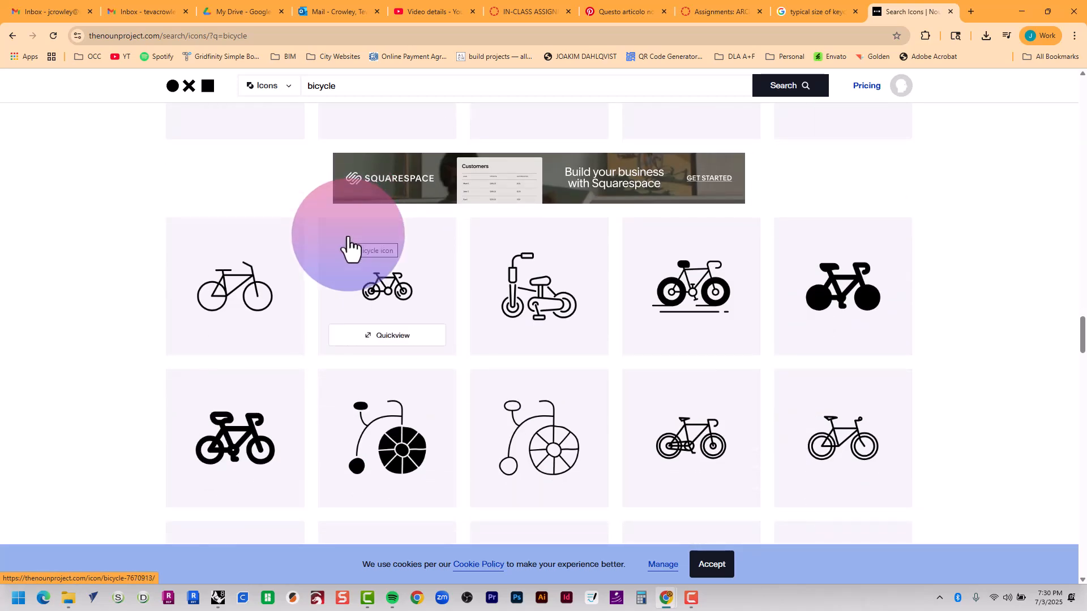
scroll(348, 243, "down", 8)
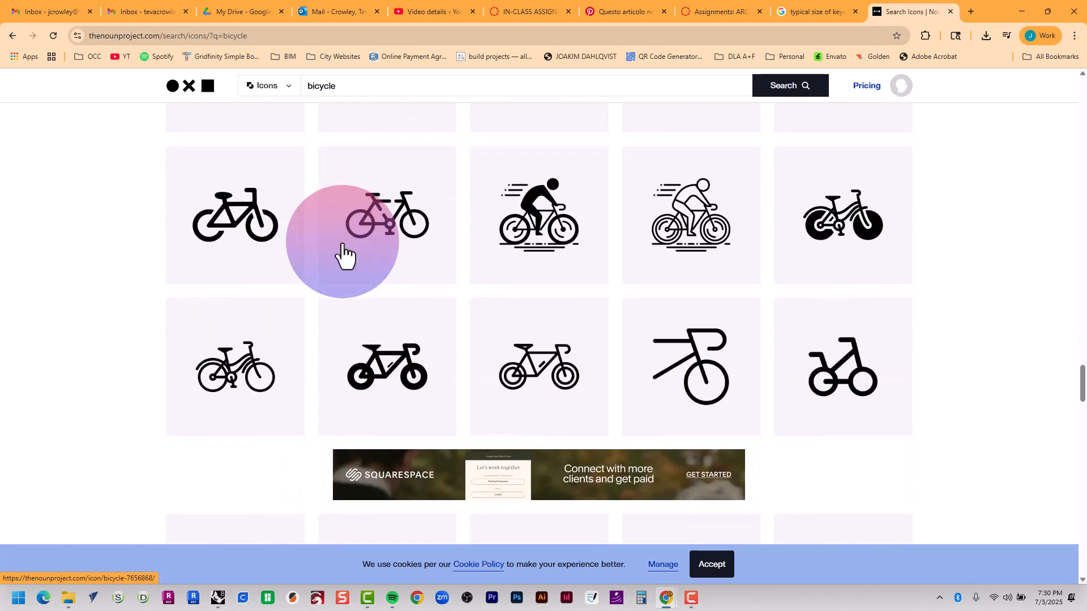
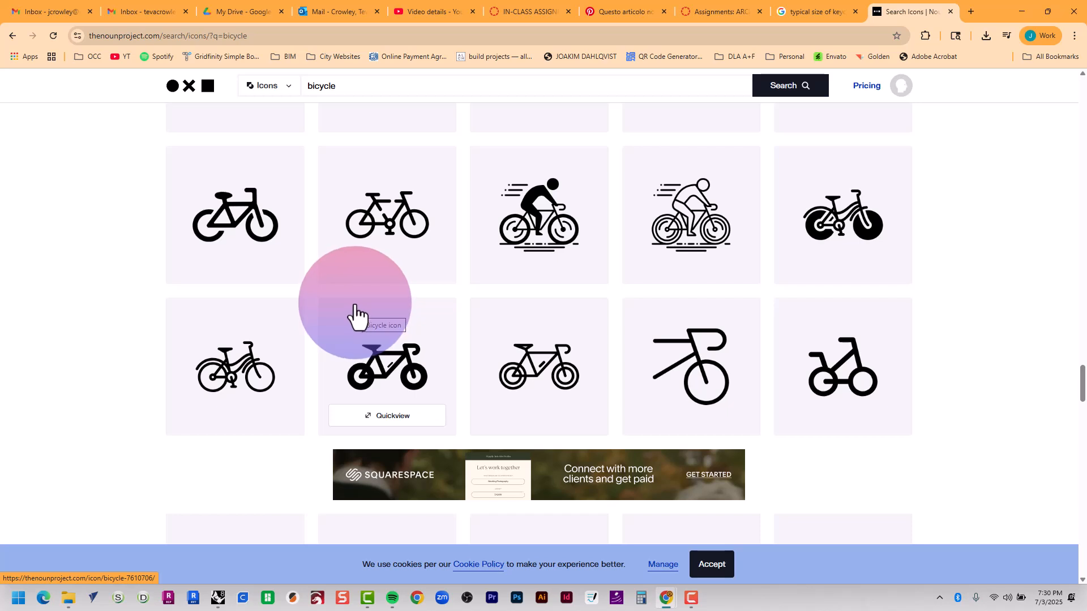
scroll(215, 404, "down", 2)
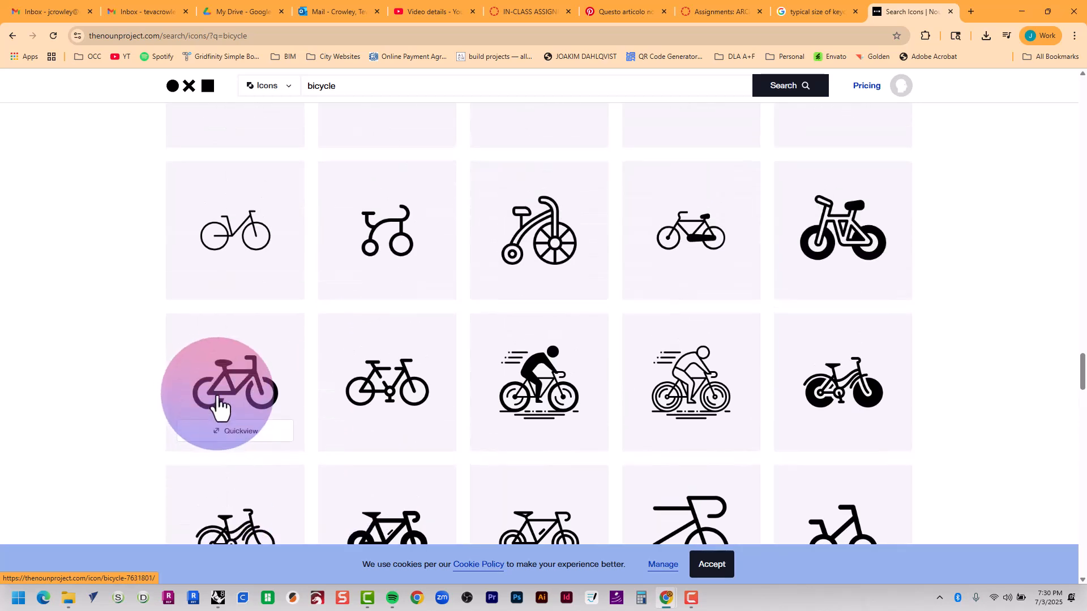
scroll(216, 396, "down", 2)
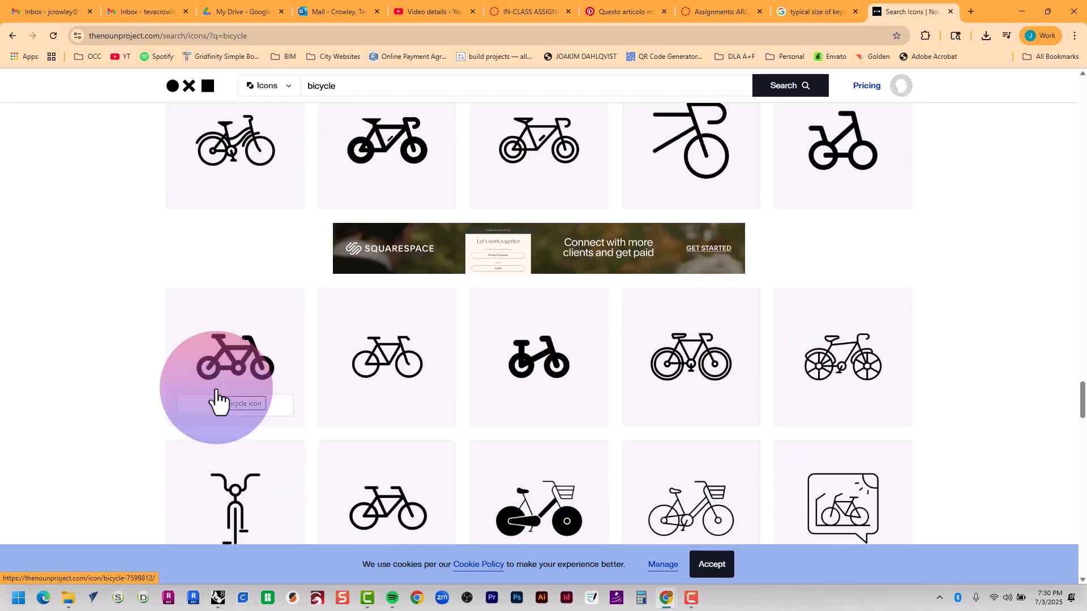
scroll(216, 399, "up", 1)
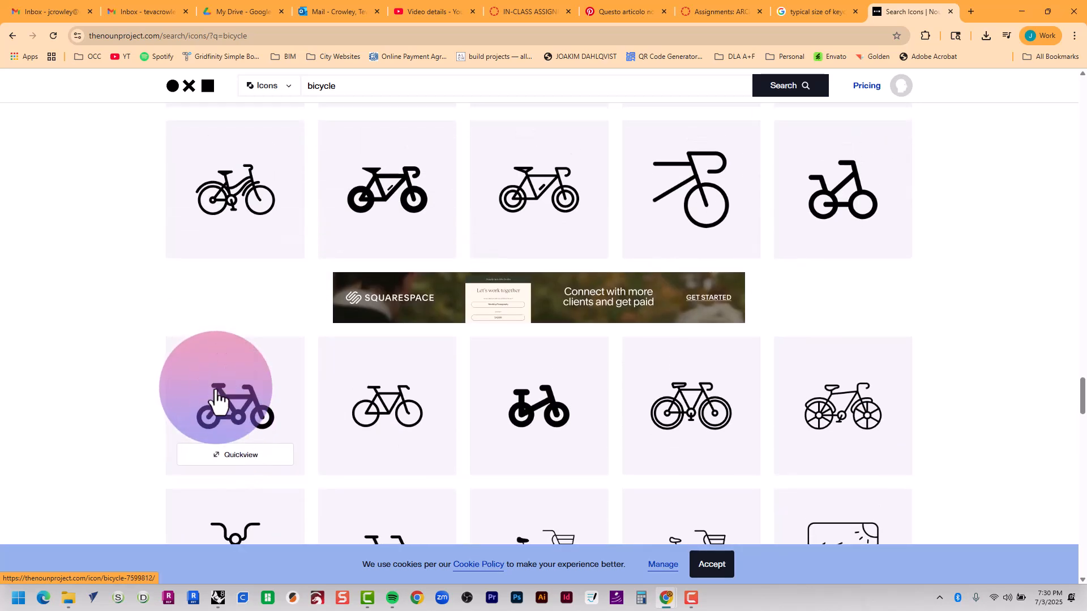
- Open the step-through bicycle icon with fenders, choose the free attribution-required license, and download it as SVG
left_click(215, 213)
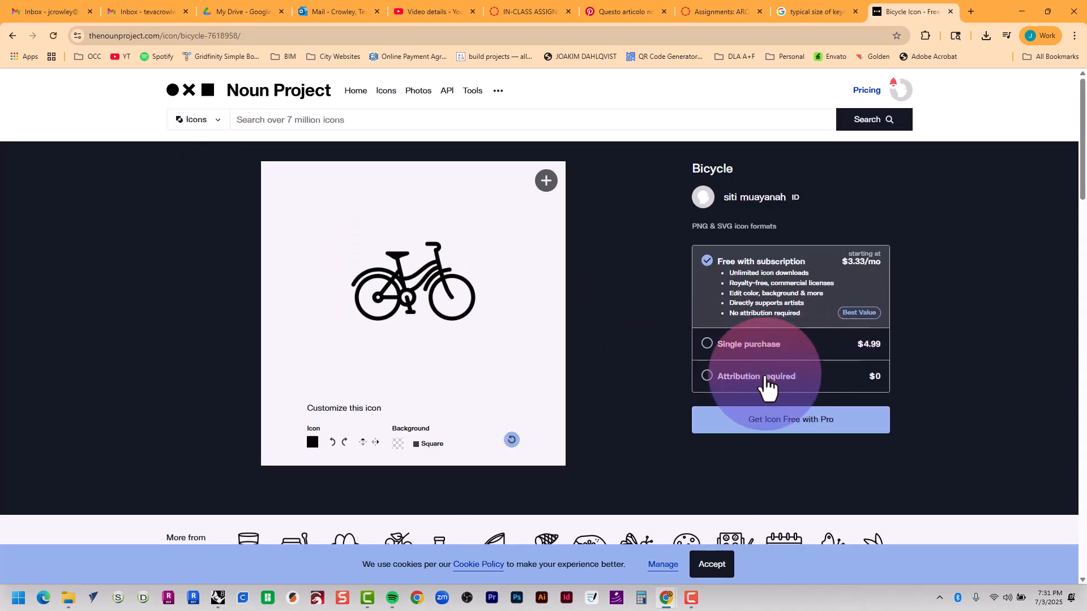
left_click(761, 378)
left_click(758, 397)
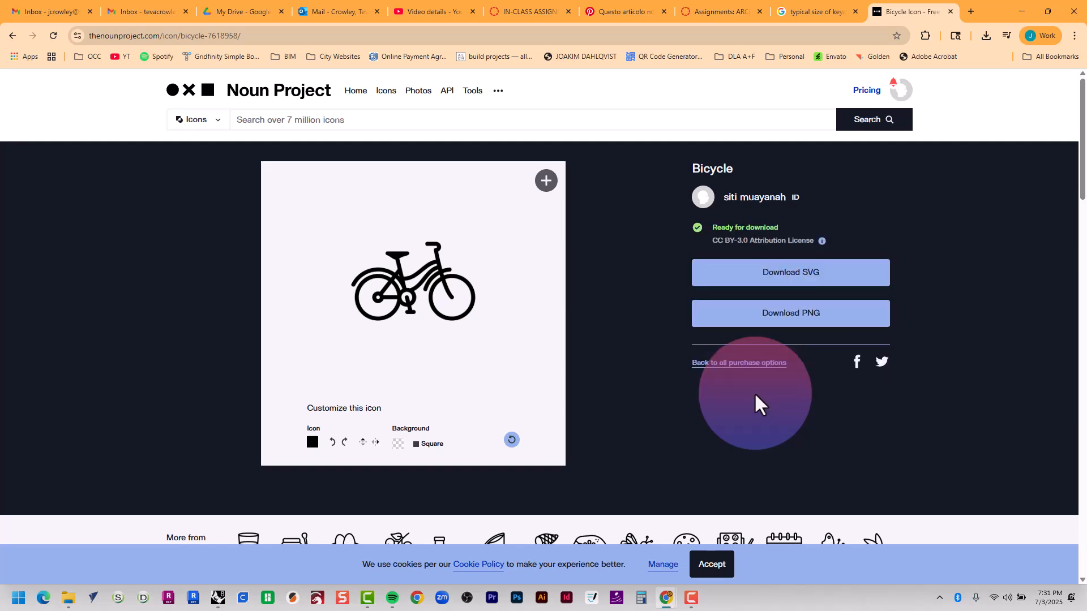
left_click(768, 276)
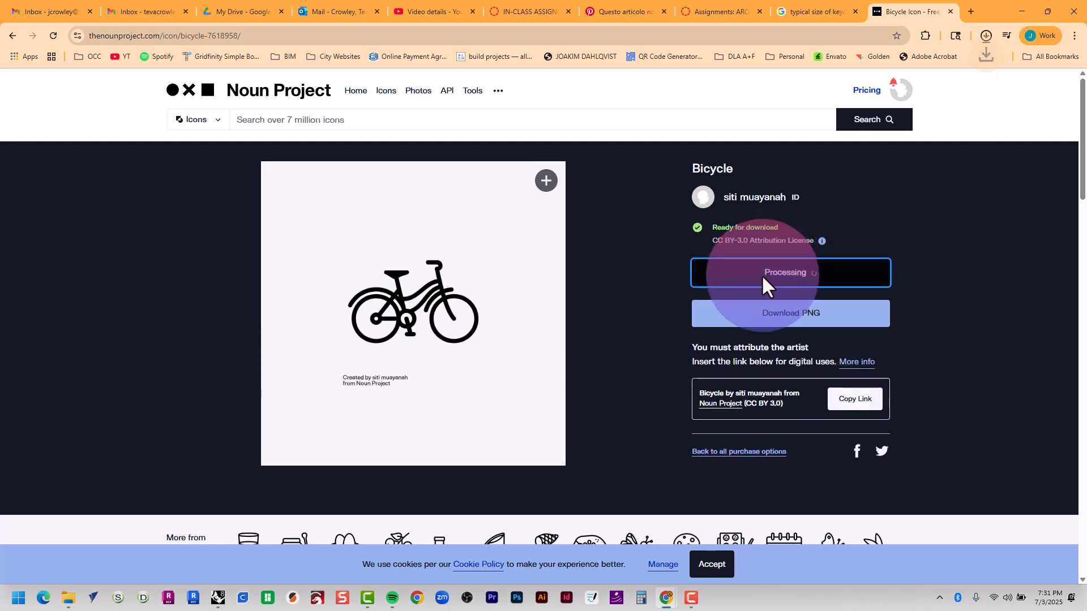
- Switch to Rhino, import noun-bicycle-7618958.svg from Downloads, and move the imported icon curves clear of the keychain designs
key("alt+Tab")
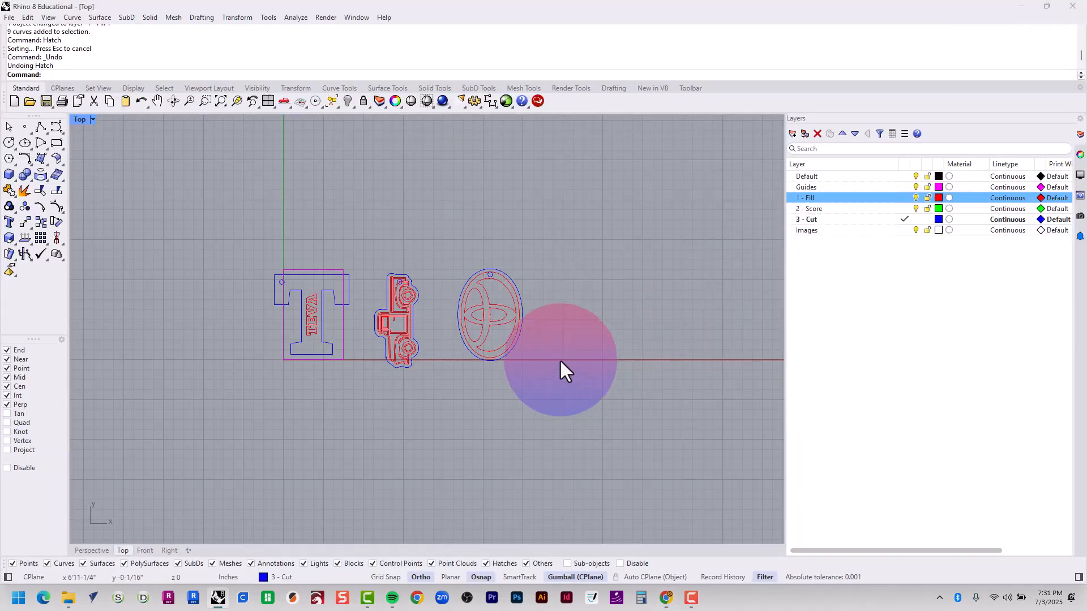
type("import")
key("Return")
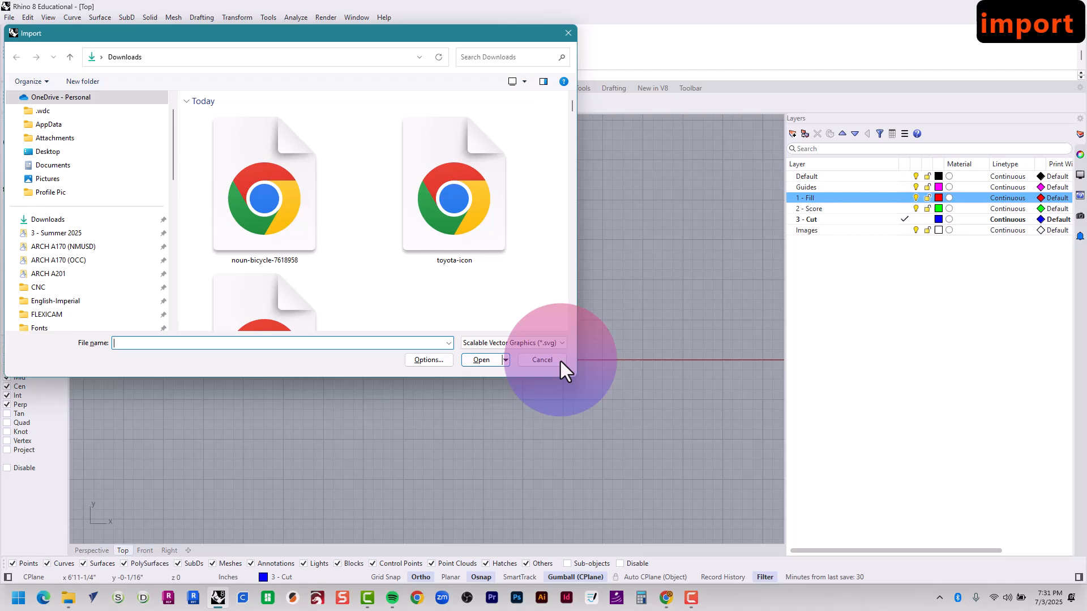
double_click(295, 177)
left_click(491, 336)
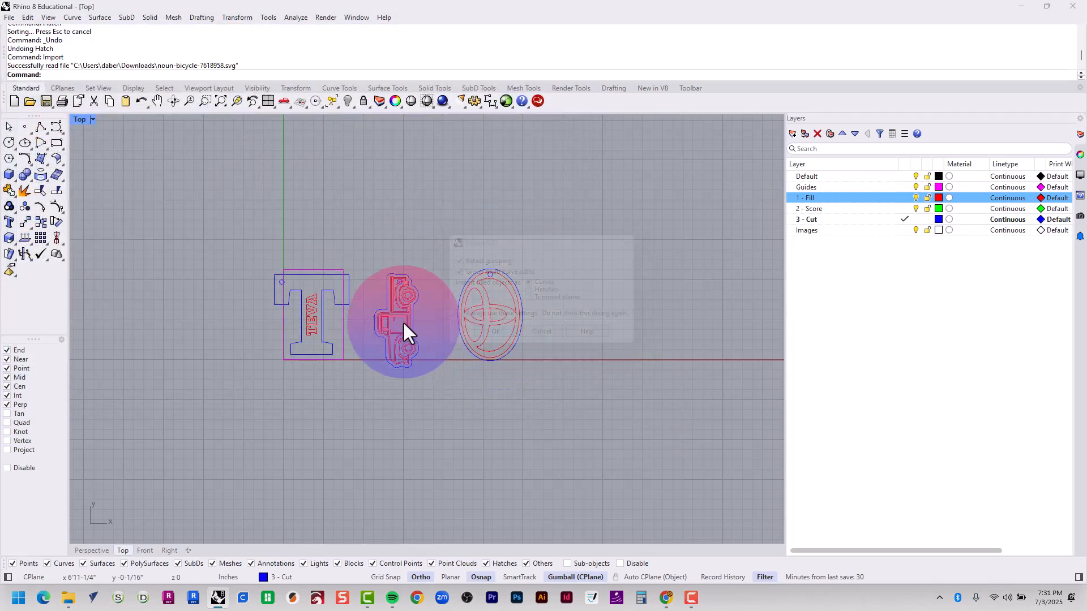
scroll(380, 314, "down", 10)
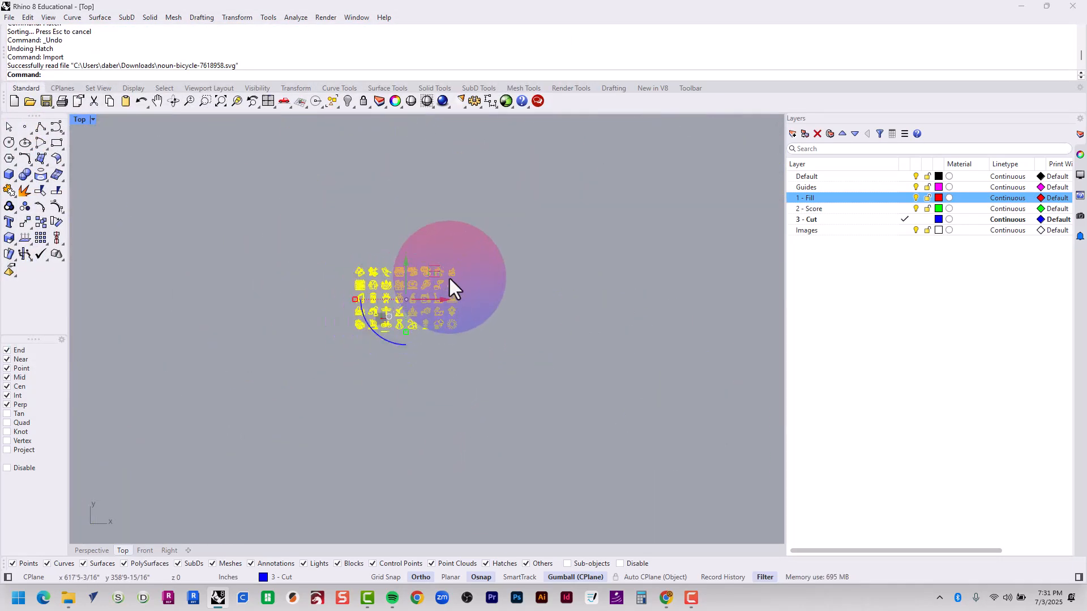
left_click_drag(426, 275, 554, 306)
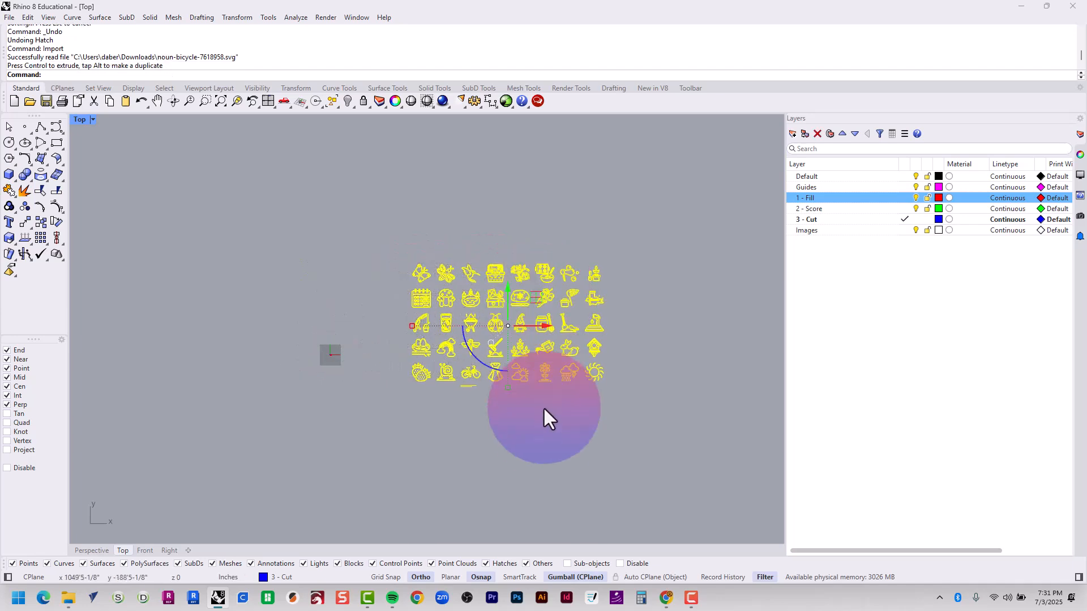
- Ungroup the imported icon artwork so that each icon's curves can be selected separately, and clear the selection
left_click(483, 360)
scroll(482, 362, "up", 10)
left_click(474, 389)
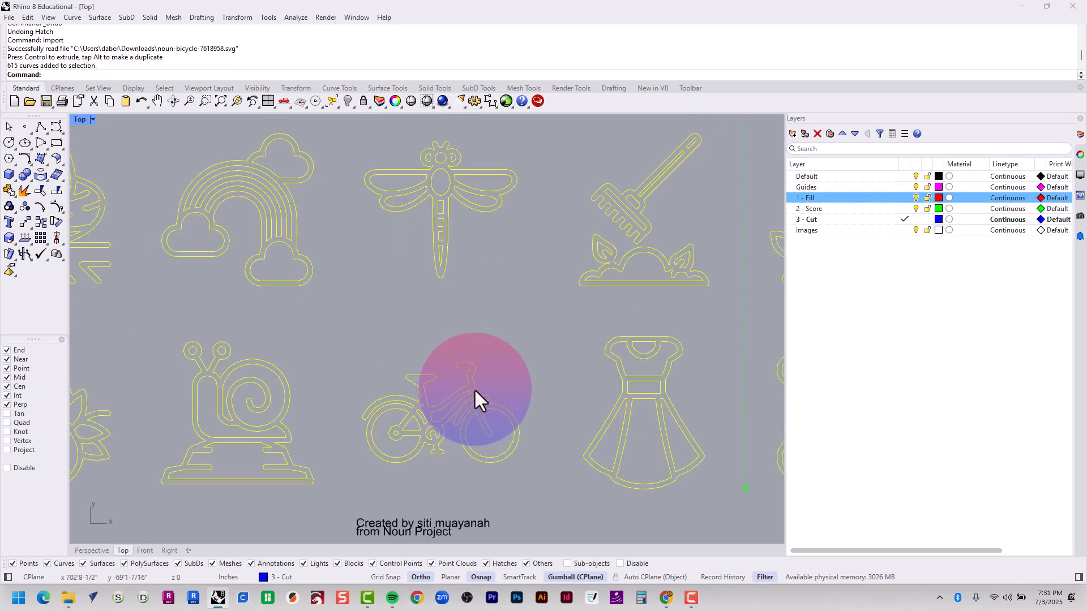
key("Return")
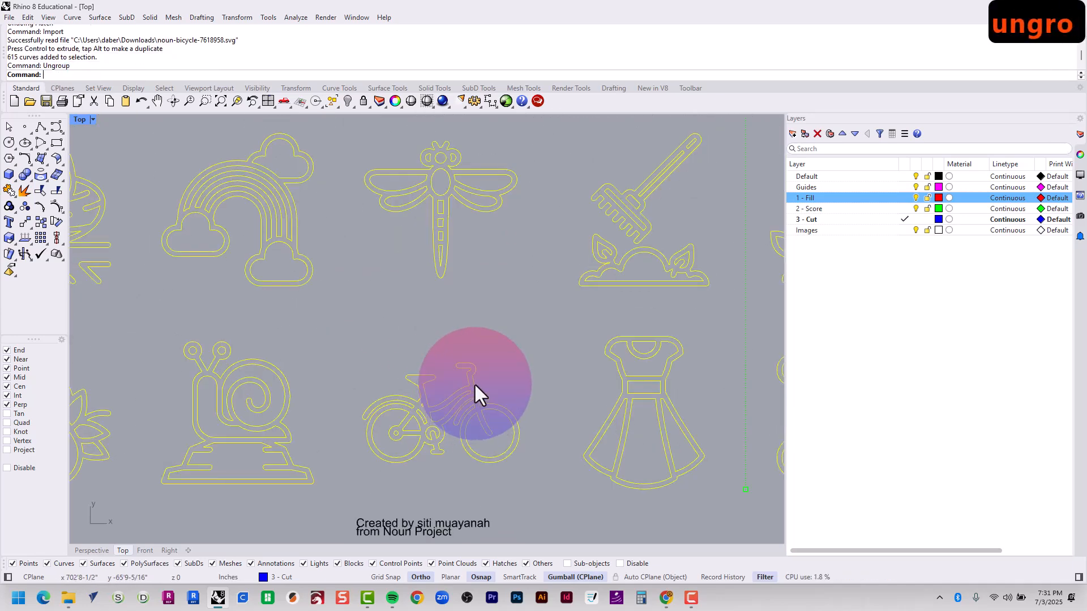
key("Escape")
key("Escape")
- Select only the bicycle icon's curves and move them out of the icon set to the existing tag designs near the origin
left_click(493, 390)
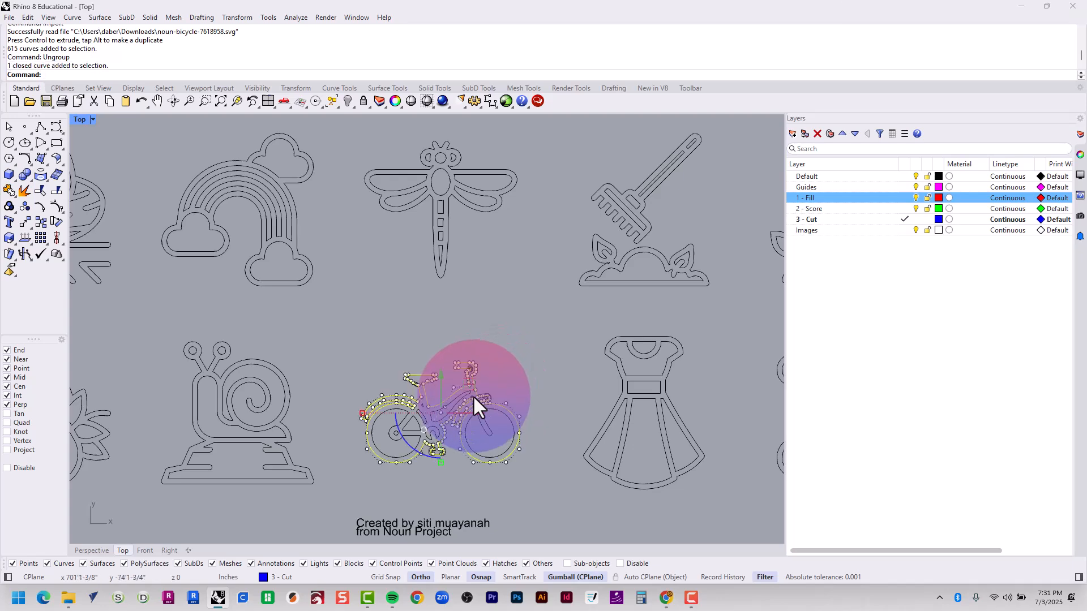
key("Escape")
key("Escape")
key("Escape")
key("Escape")
left_click_drag(548, 345, 356, 484)
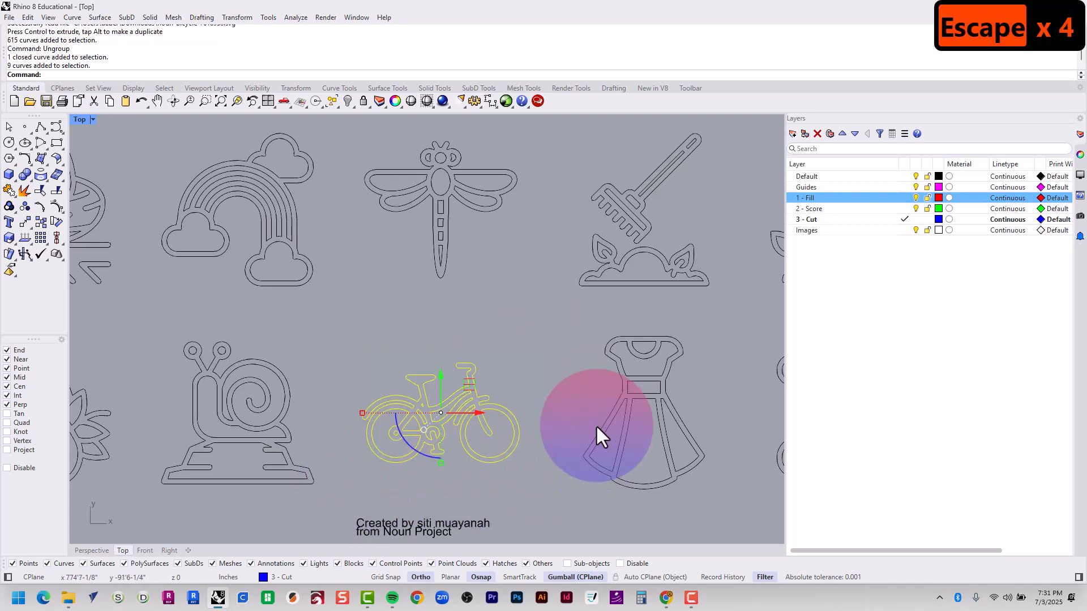
scroll(598, 436, "down", 5)
left_click_drag(678, 387, 274, 332)
scroll(266, 362, "up", 6)
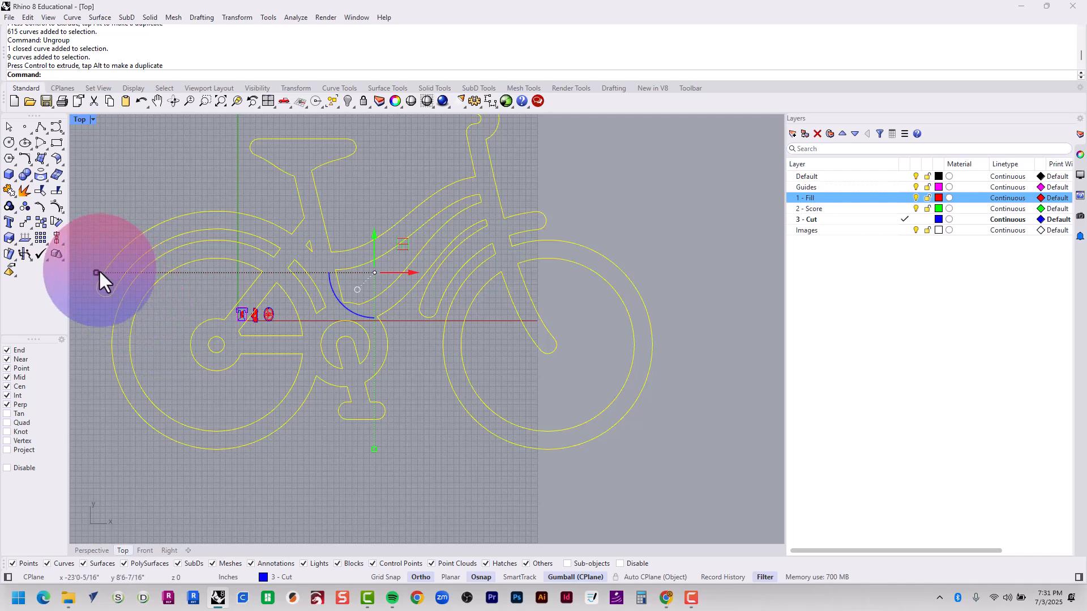
- Scale the bicycle down uniformly to about the size of the T-shaped tag and rotate it 90 degrees so it stands on end
left_click_drag(96, 272, 322, 272)
scroll(277, 292, "up", 6)
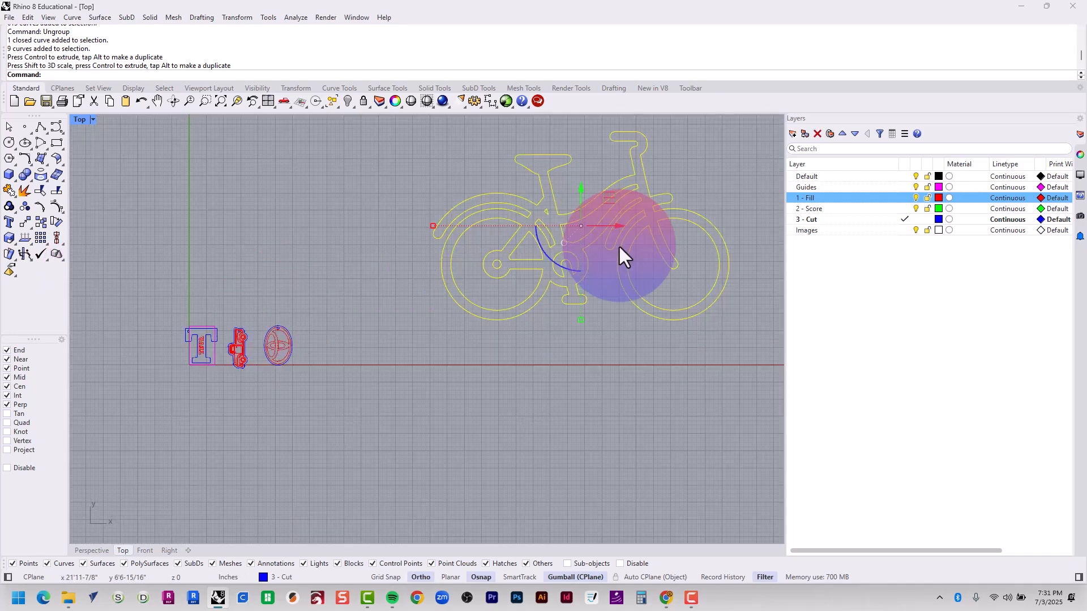
left_click_drag(612, 196, 228, 300)
right_click_drag(244, 306, 356, 303)
scroll(189, 342, "up", 8)
left_click_drag(144, 310, 543, 342)
left_click_drag(485, 381, 484, 350, "shift")
scroll(485, 345, "up", 8)
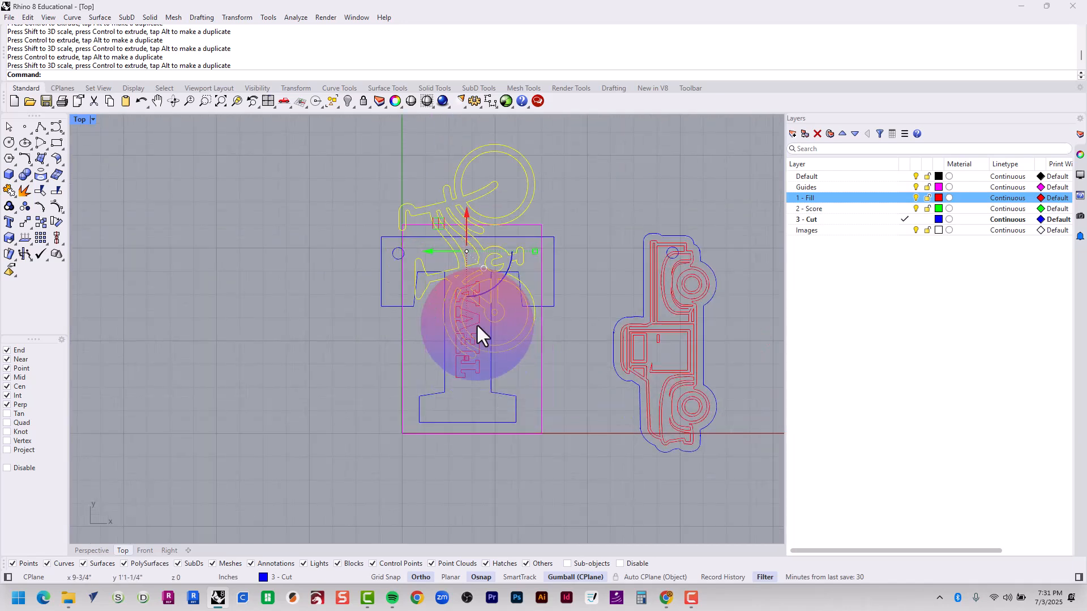
- Place the scaled bicycle beside the oval logo tag, at the end of the row of tags
left_click_drag(438, 221, 508, 334)
scroll(408, 310, "down", 4)
scroll(408, 309, "down", 8)
left_click(562, 407)
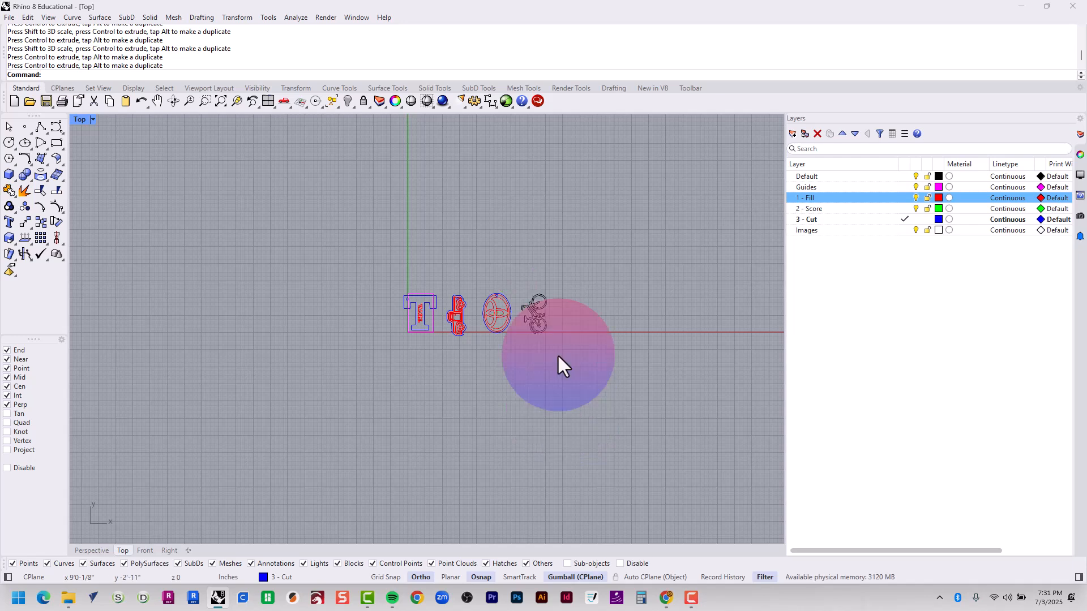
scroll(549, 340, "up", 10)
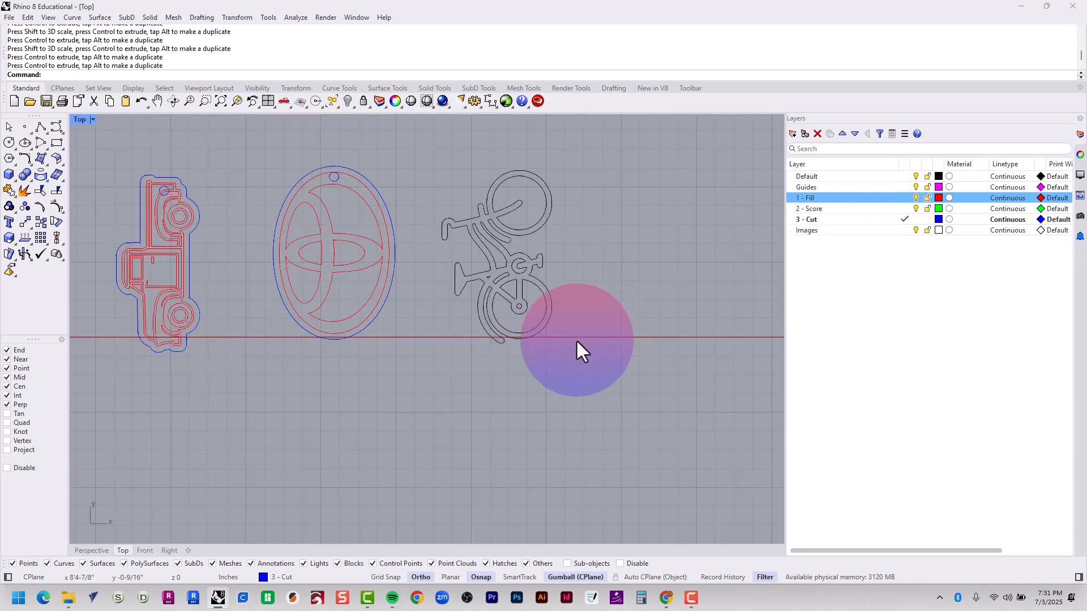
- Select all the bicycle's curves and rotate them 180 degrees so the rear wheel is uppermost
left_click_drag(575, 339, 438, 153)
left_click_drag(481, 300, 521, 169)
left_click(582, 180)
right_click_drag(581, 180, 677, 244)
- Examine the bicycle's individual closed curves around the rear wheel and frame
left_click(609, 267)
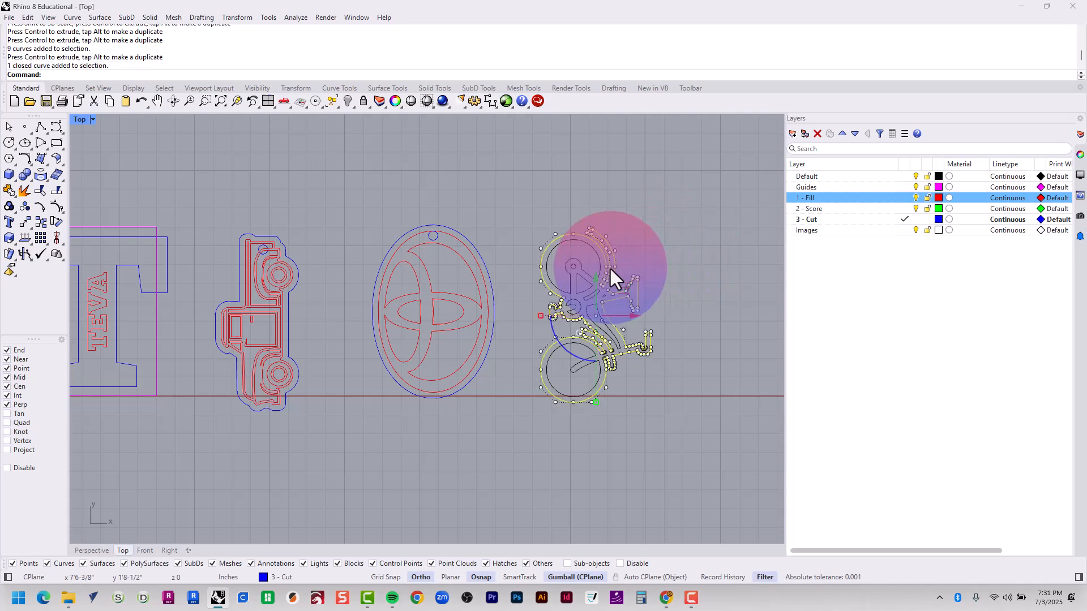
scroll(599, 257, "up", 6)
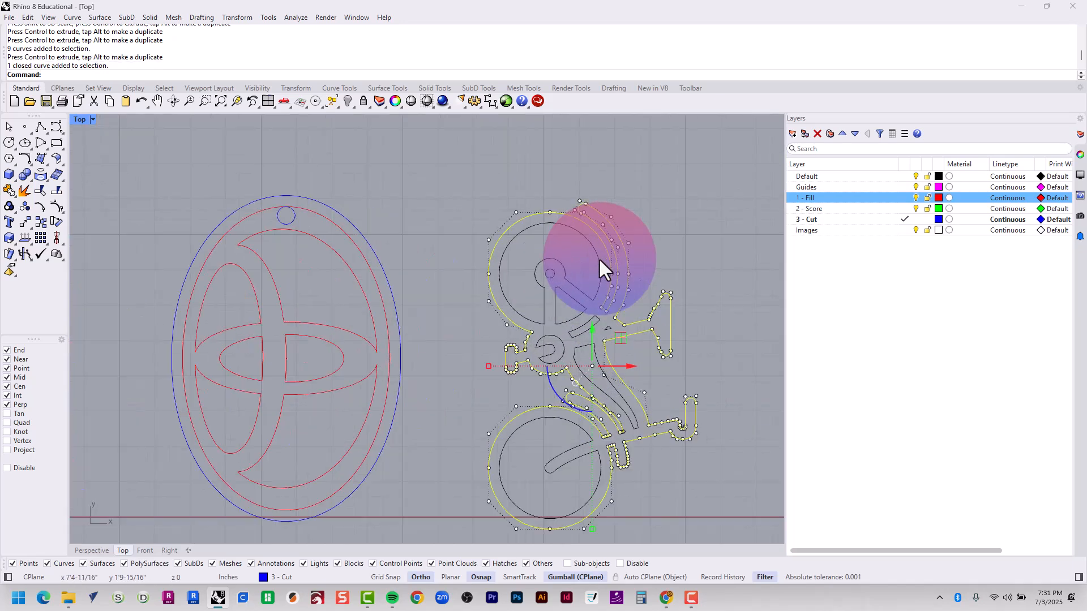
left_click(598, 257)
key("Escape")
key("Escape")
key("Escape")
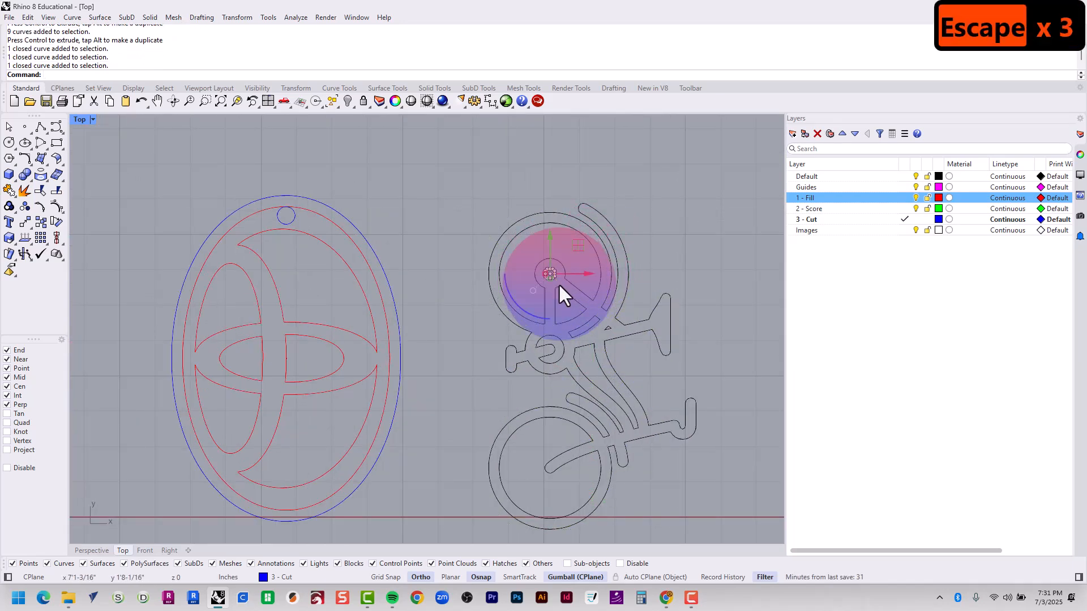
scroll(606, 330, "down", 4)
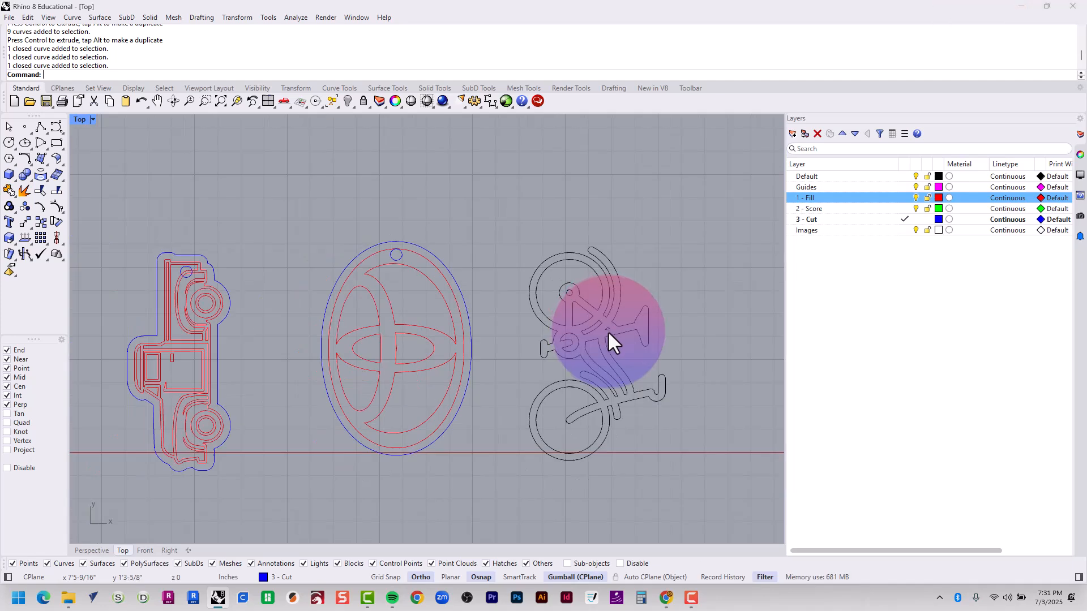
- Delete the tiny triangular curve between the bicycle's rear wheel and seat
scroll(606, 330, "up", 8)
left_click(609, 328)
right_click_drag(609, 330, 582, 266)
scroll(552, 249, "down", 5)
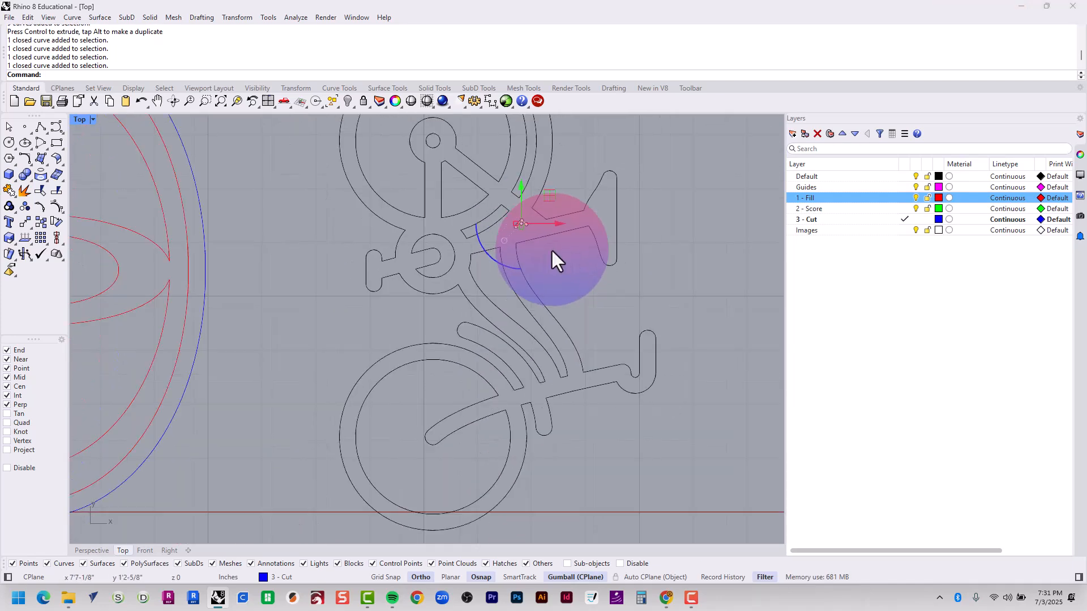
key("Delete")
key("Escape")
key("Escape")
key("Escape")
key("Escape")
key("Escape")
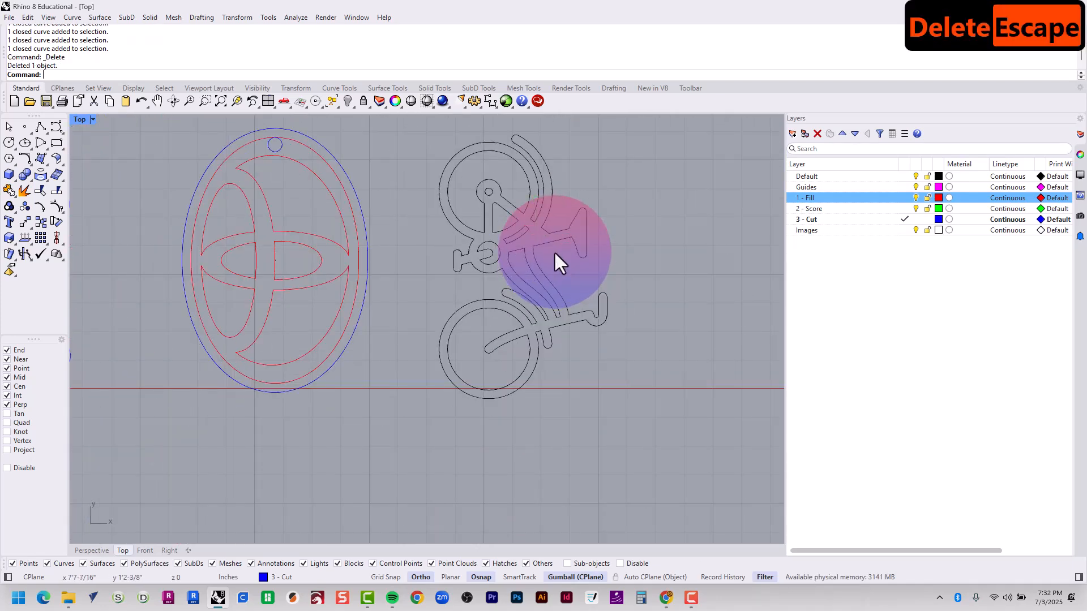
- Assign all the remaining bicycle curves to the 1 - Fill layer
right_click_drag(552, 260, 520, 418)
left_click_drag(584, 453, 347, 189)
left_click(857, 197)
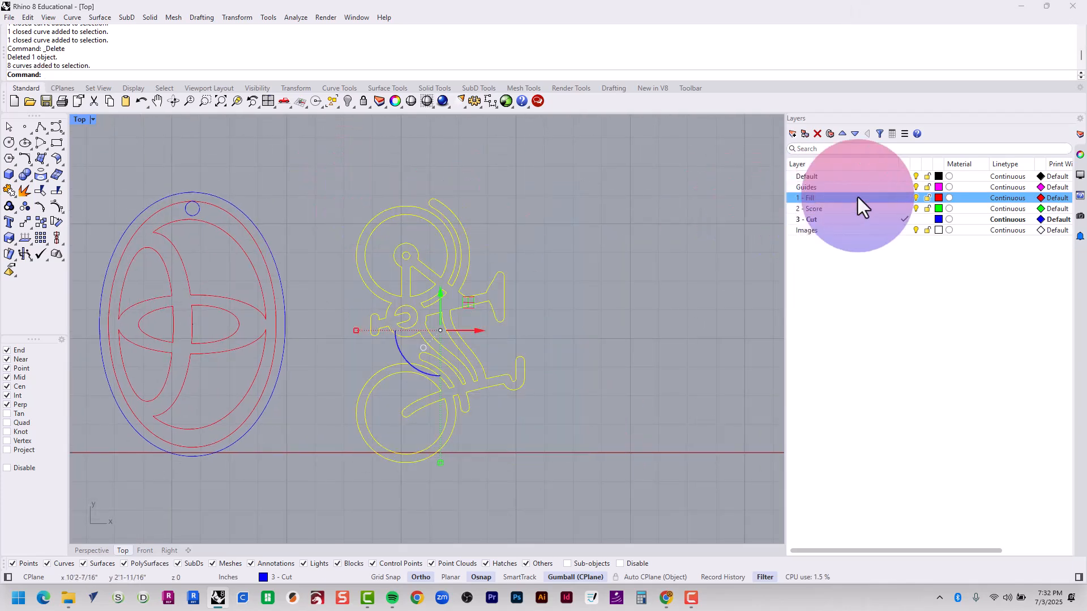
right_click(821, 200)
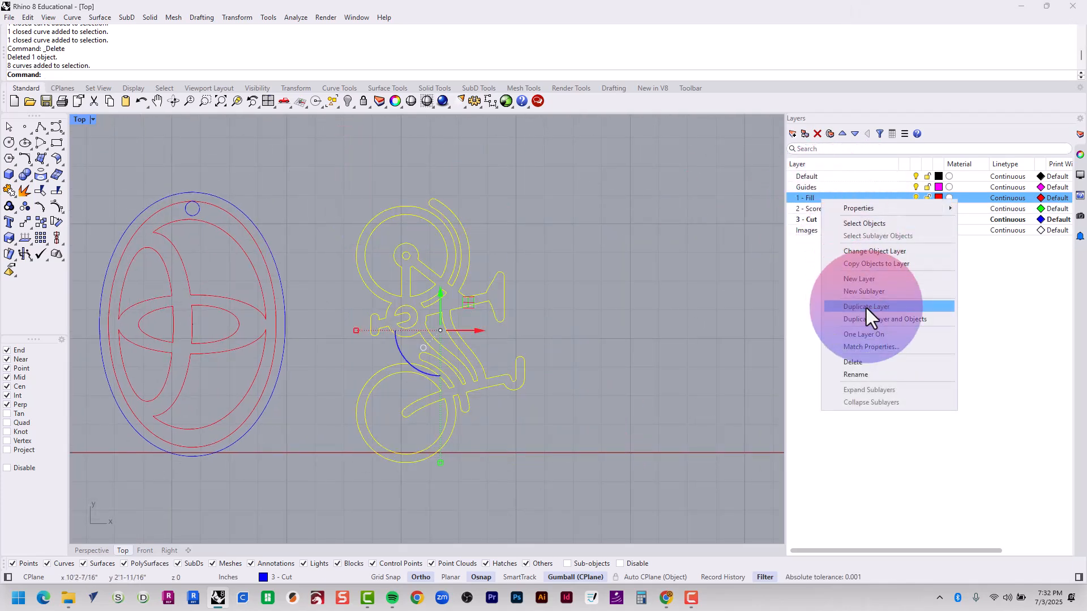
left_click(871, 252)
key("Escape")
key("Escape")
key("Escape")
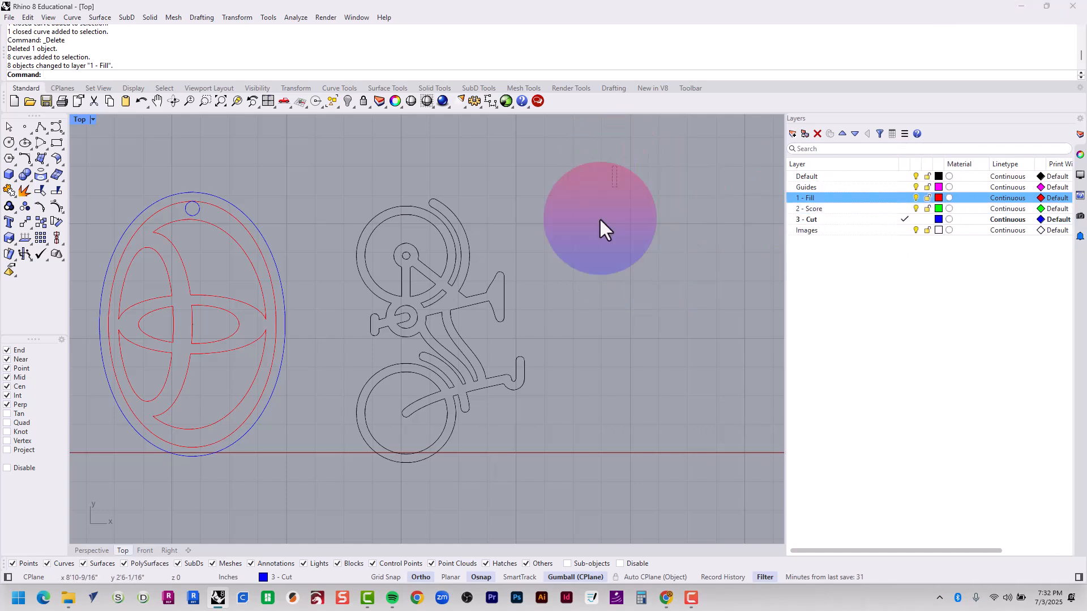
- Set the display color of all the bicycle curves to By Layer and return to the layer list
left_click_drag(616, 166, 346, 508)
left_click(1079, 155)
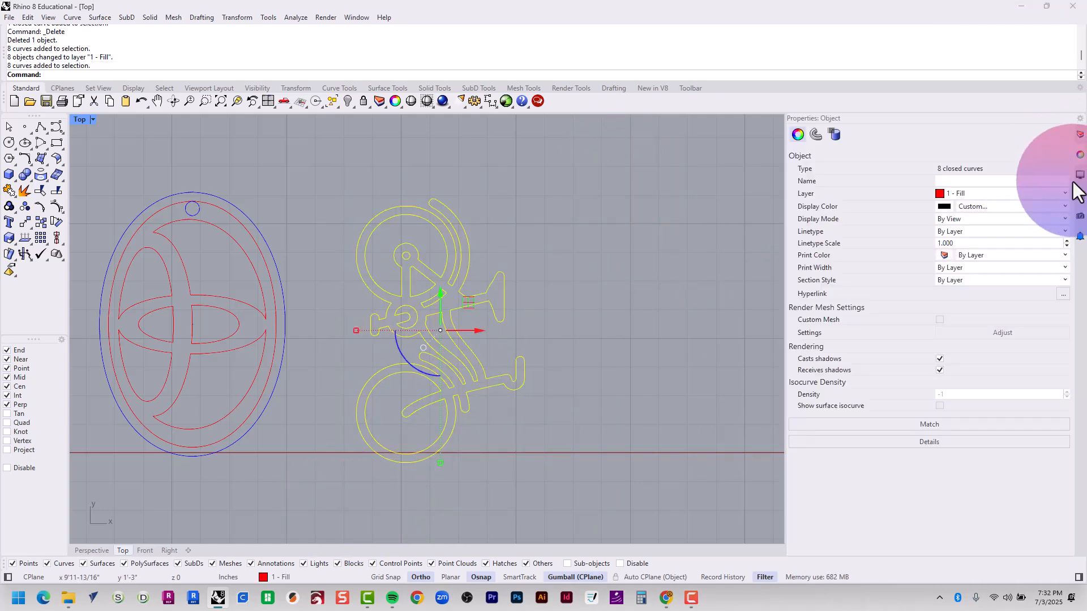
left_click(1007, 219)
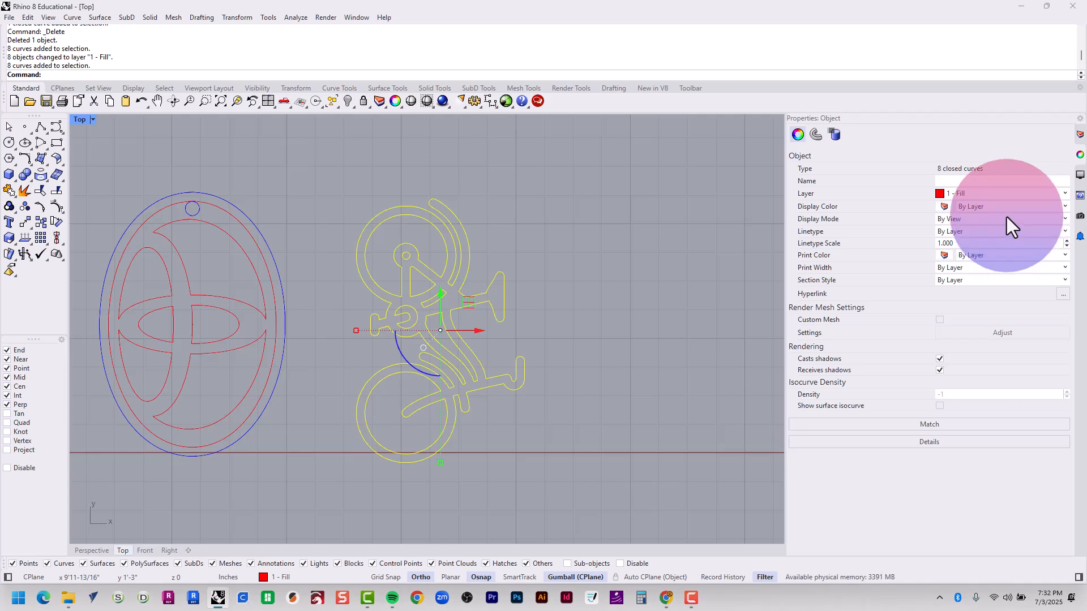
left_click(673, 230)
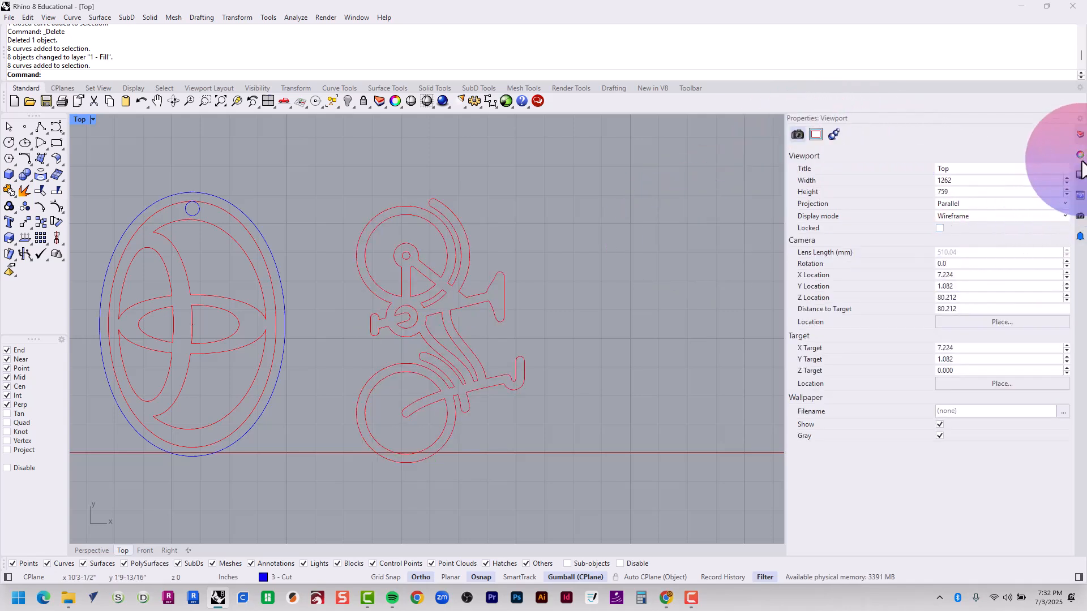
left_click(1080, 135)
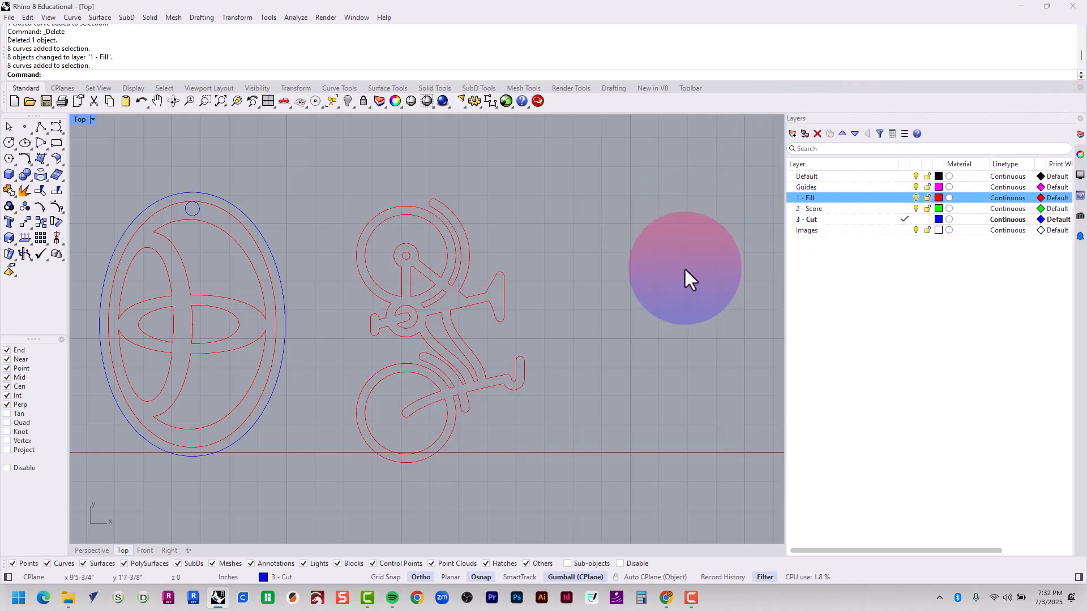
- Generate the bicycle's outer outline from all its curves with CurveBoolean on the 3 - Cut layer, keeping the input curves
left_click(890, 220)
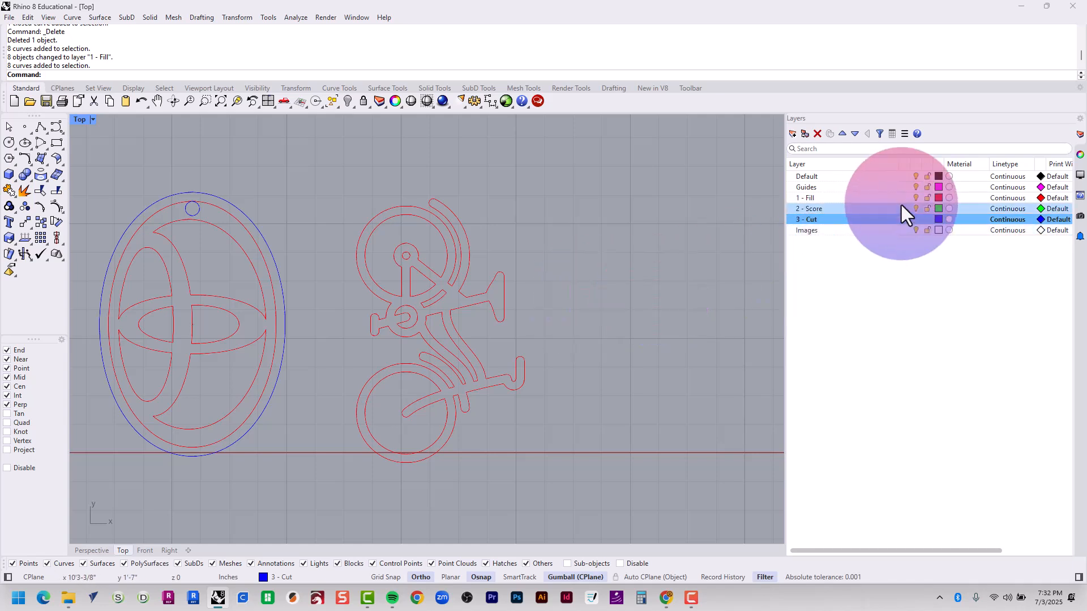
left_click_drag(583, 169, 334, 494)
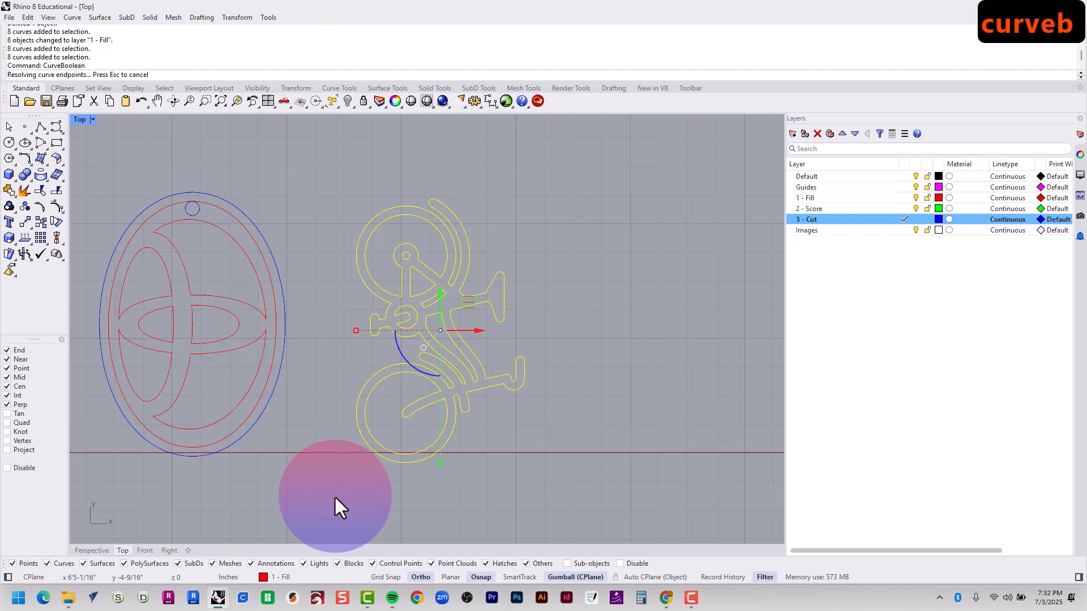
key("Return")
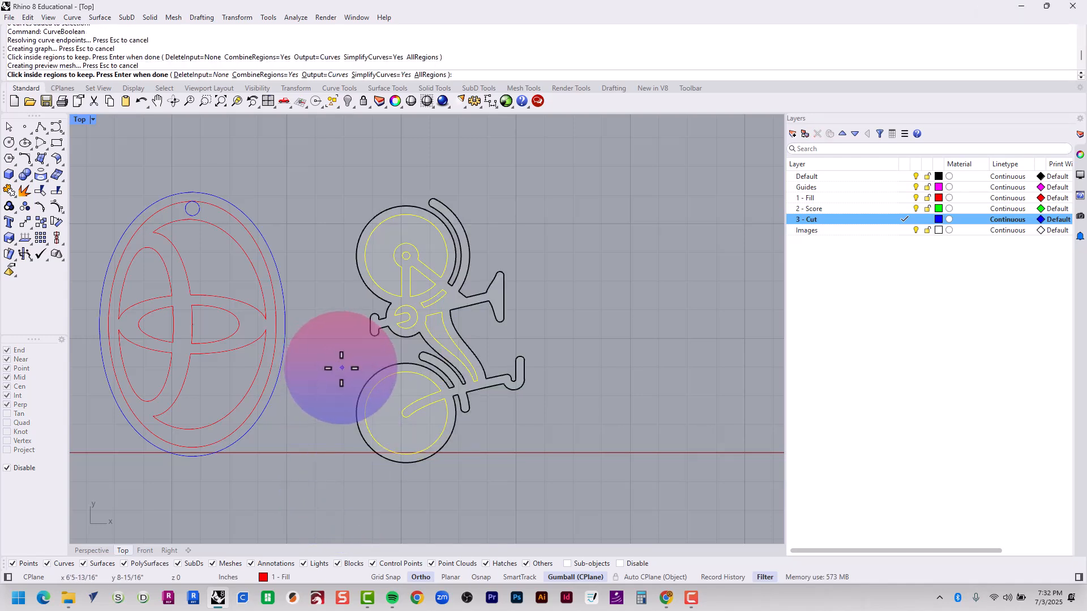
key("Return")
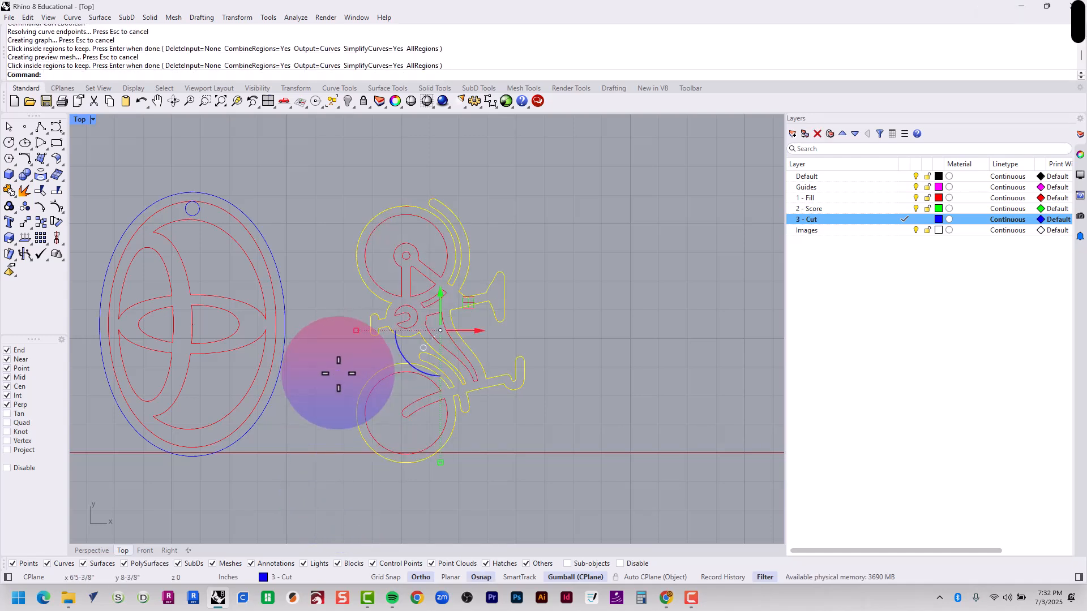
- Offset the bicycle's outer outline outward by 0.0787402 inches on the current layer and delete the source outline
type("Og=ff")
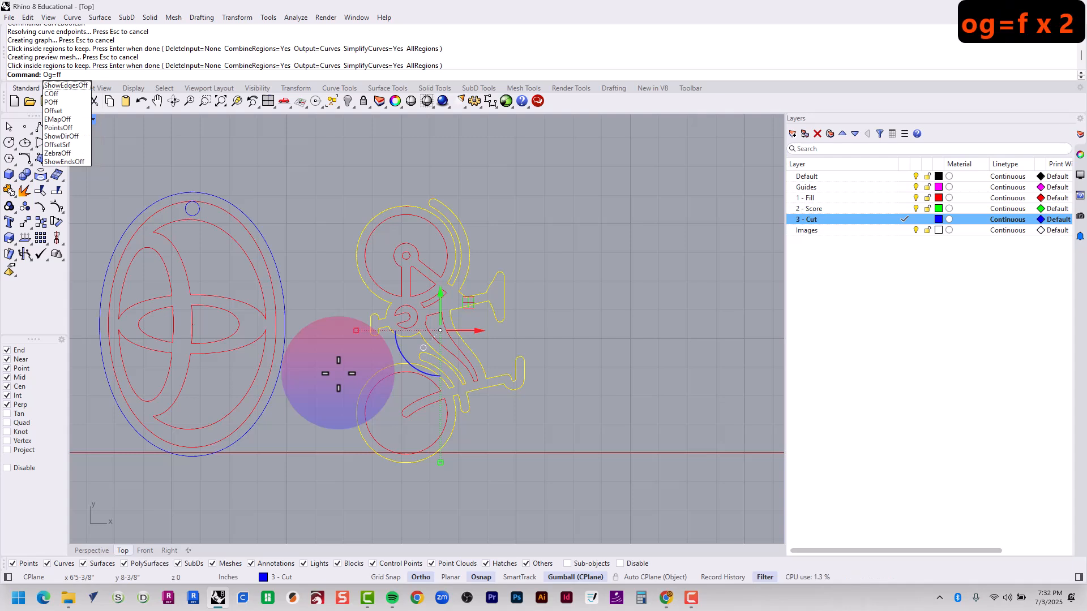
key("BackSpace")
key("BackSpace")
key("BackSpace")
key("BackSpace")
type("ffset")
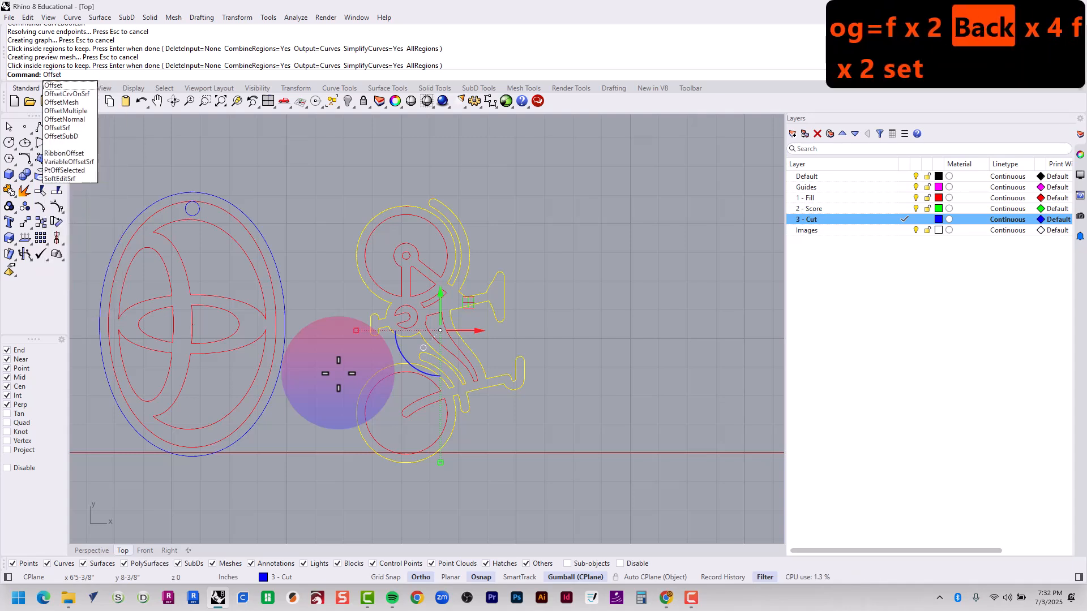
key("Return")
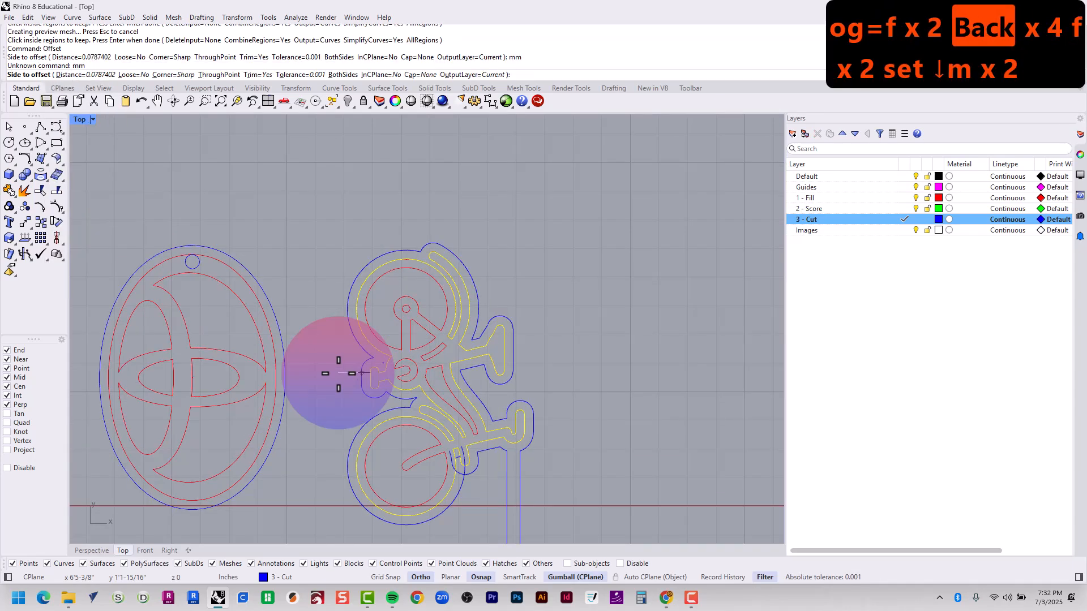
left_click(330, 375)
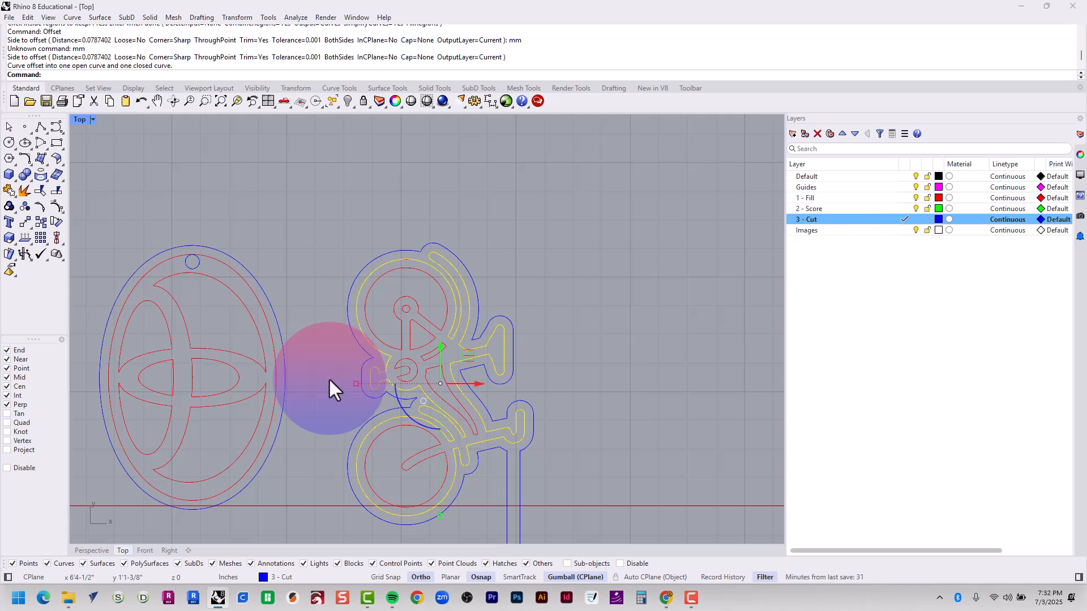
key("Delete")
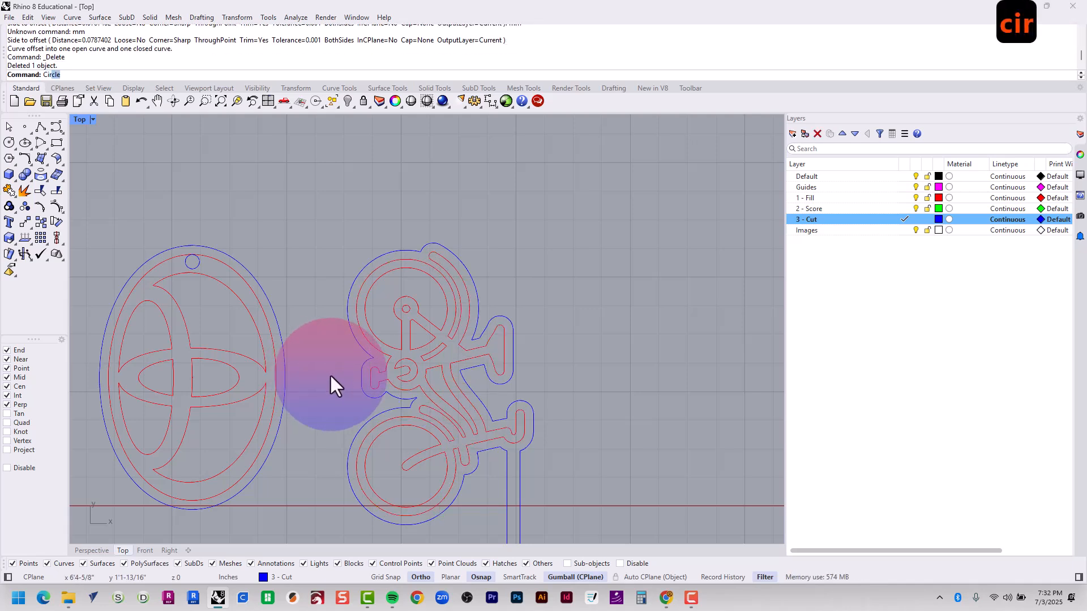
- Draw a circle 1/8 inch in diameter in the empty area above the bicycle's upper wheel
type("Circle")
key("Return")
scroll(386, 265, "up", 5)
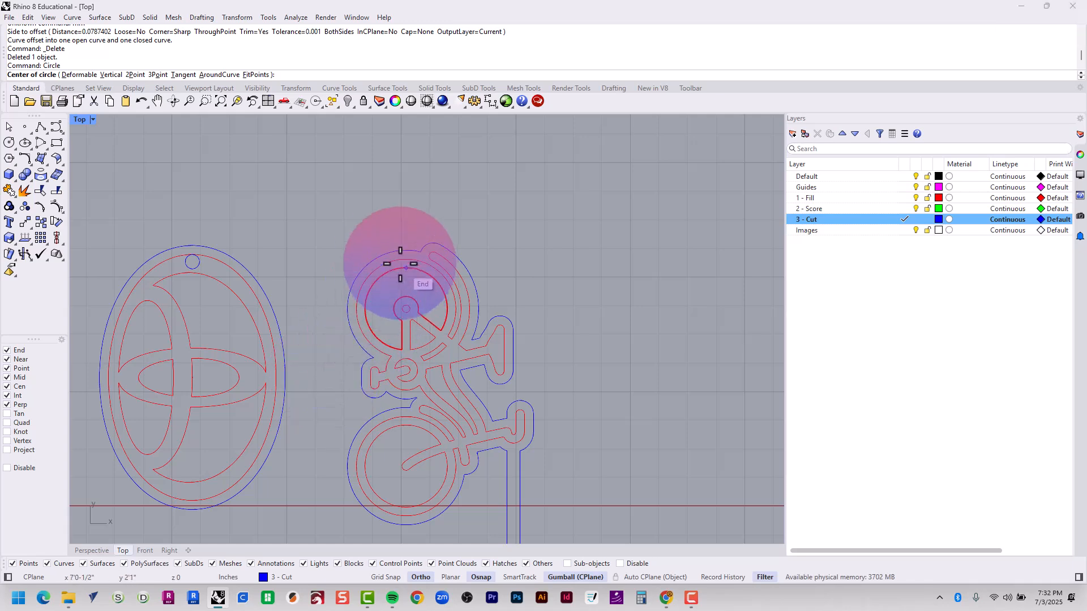
scroll(430, 309, "down", 4)
left_click(401, 203)
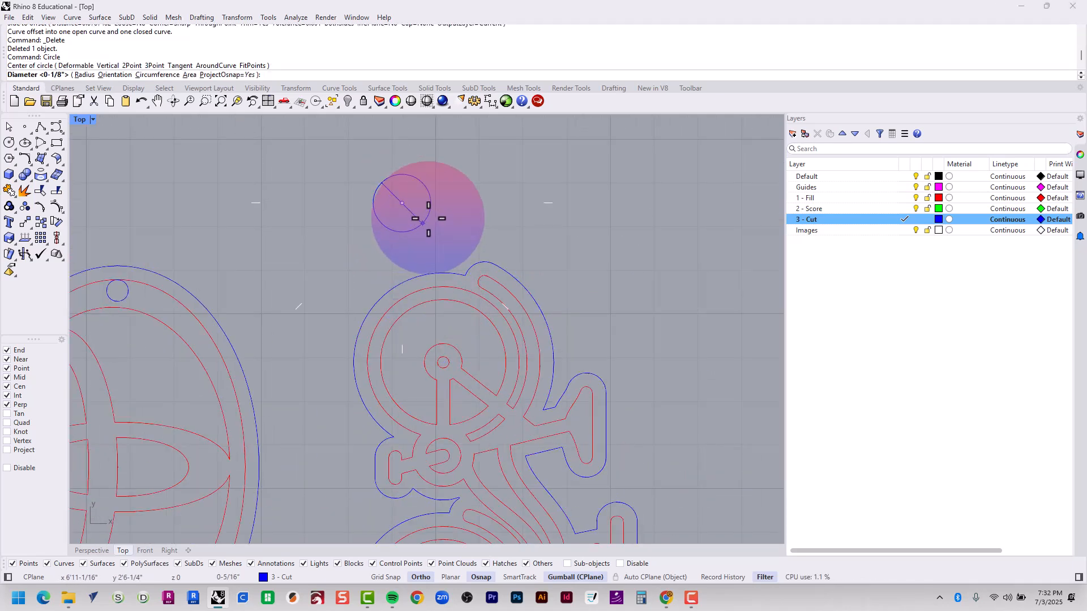
key("Return")
- Move the small circle by its top point onto the cut outline above the bicycle's upper wheel
left_click(406, 213)
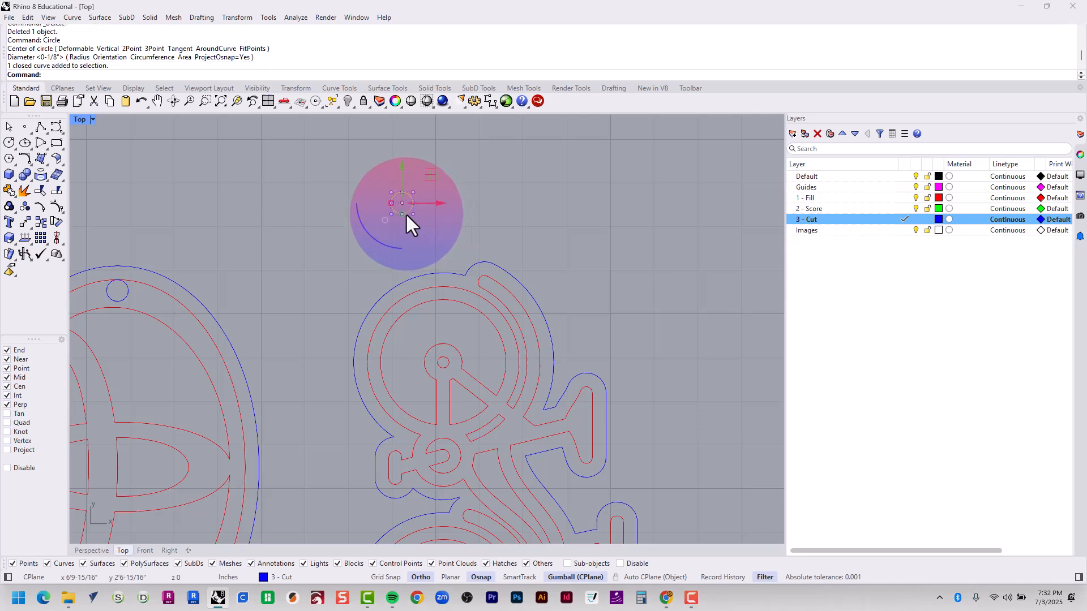
type("m")
key("Return")
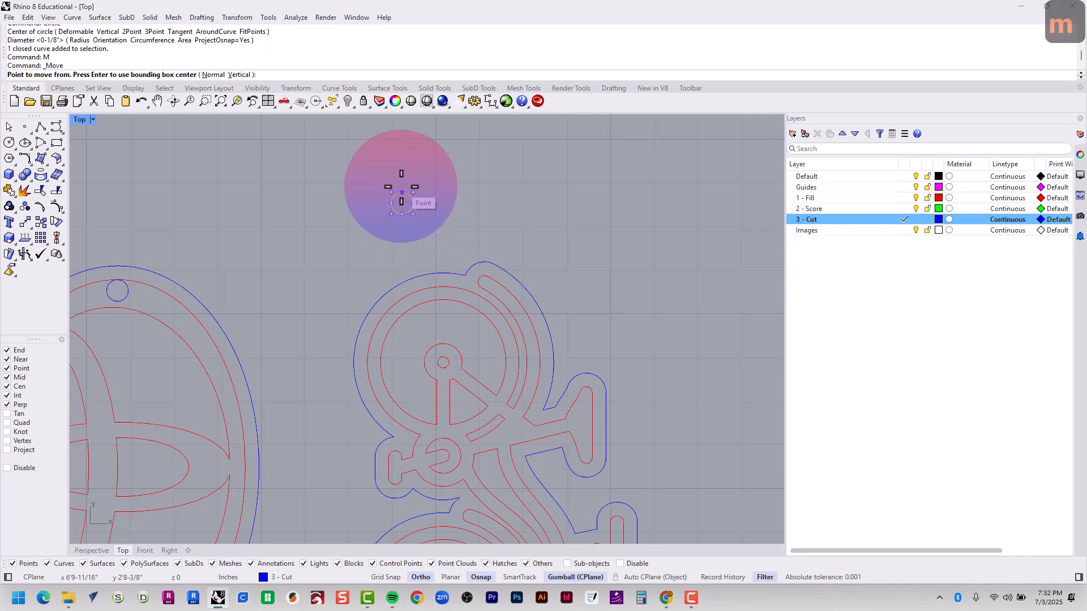
left_click(401, 194)
scroll(437, 317, "up", 3)
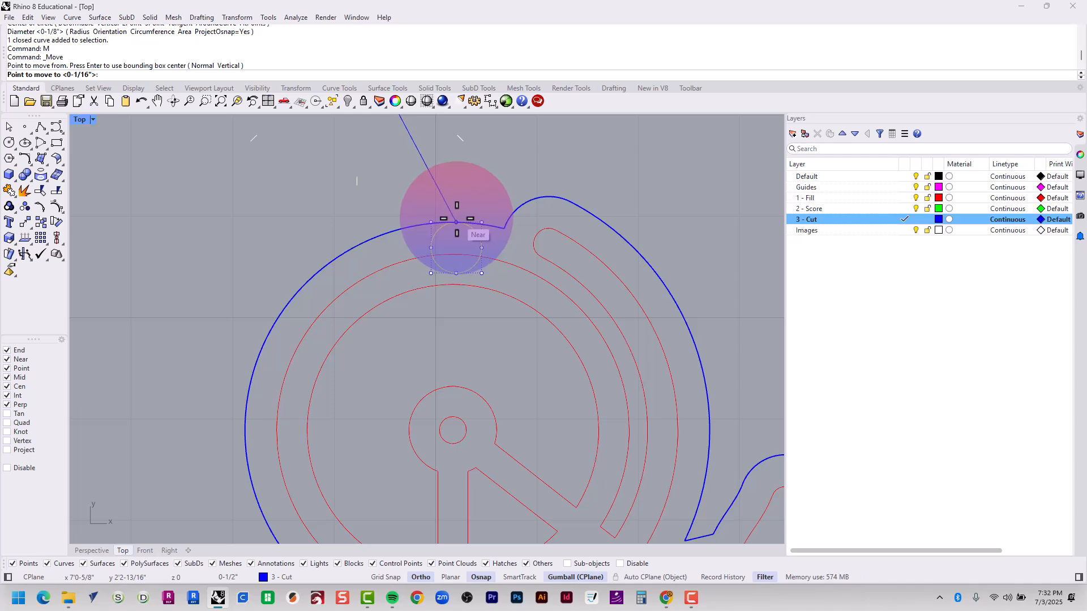
left_click(451, 220)
scroll(489, 202, "down", 5)
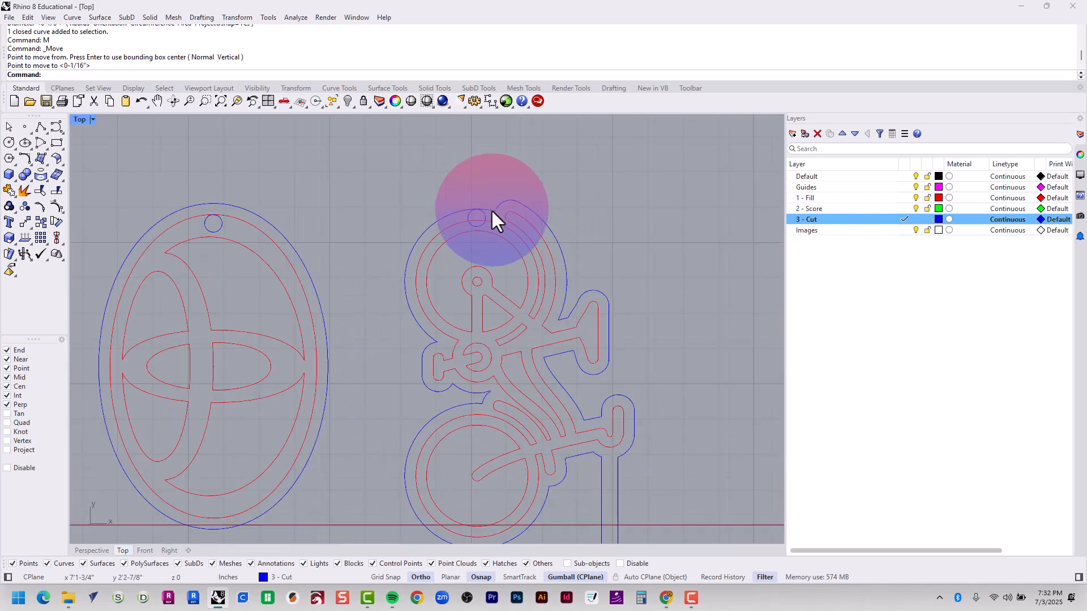
- Move the small circle straight down by 2 mm from the cut outline into the upper wheel's rim
scroll(484, 221, "up", 3)
left_click(486, 205)
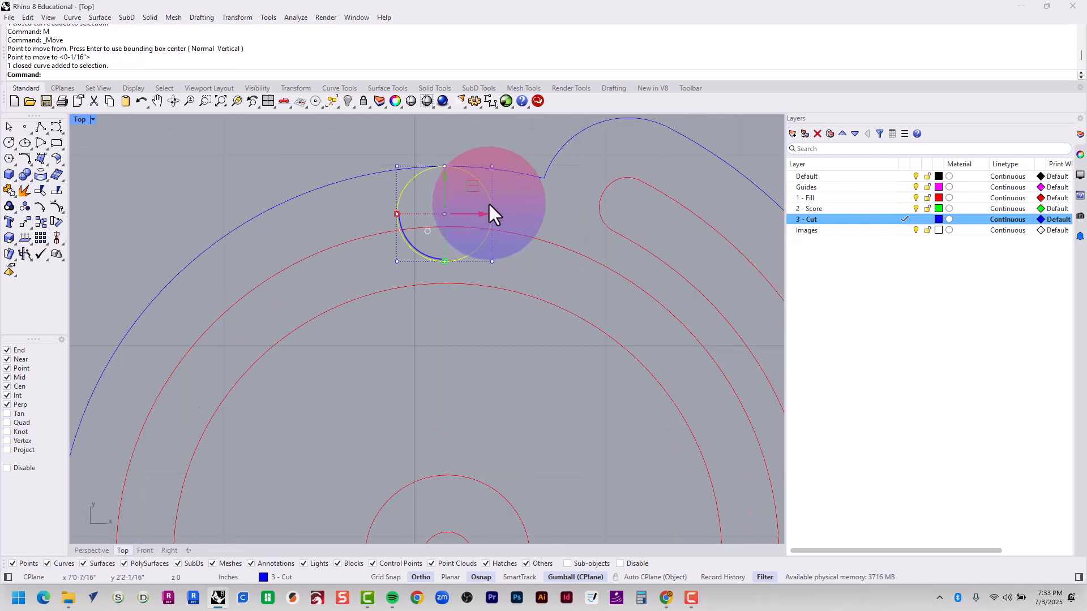
scroll(487, 216, "down", 2)
type("m")
key("Return")
scroll(503, 237, "down", 10)
left_click(621, 177)
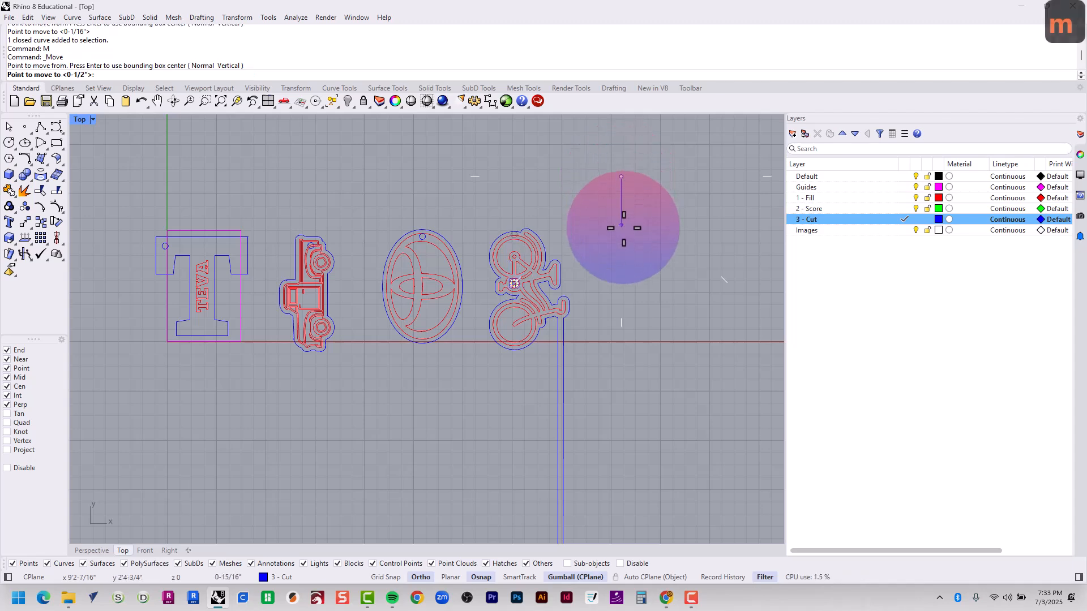
key("Down")
type("mm")
key("Return")
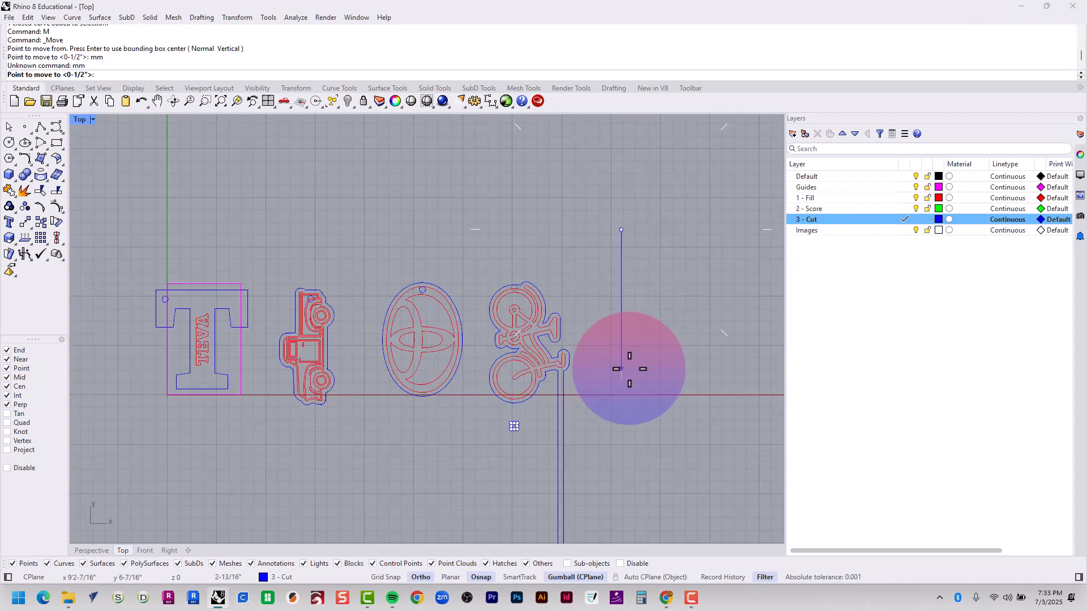
key("Down")
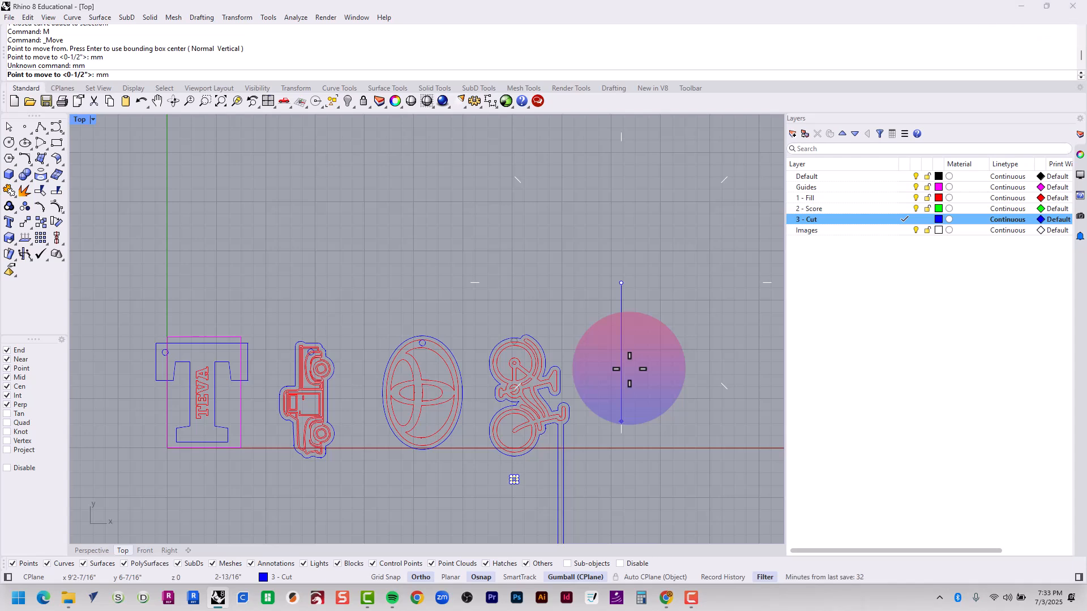
key("BackSpace")
key("BackSpace")
key("Num_Lock")
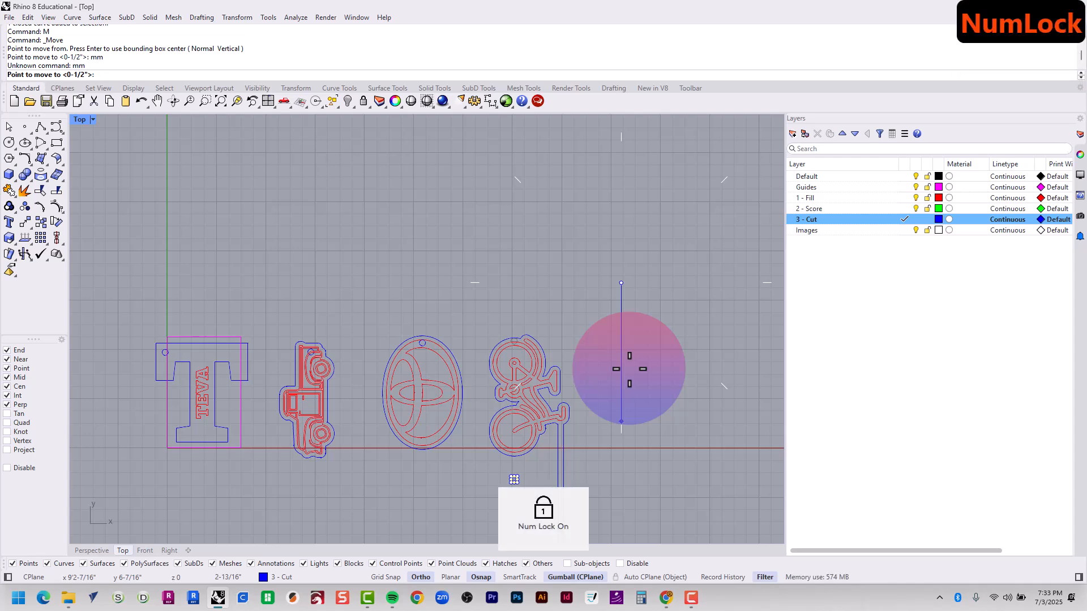
type("2mm")
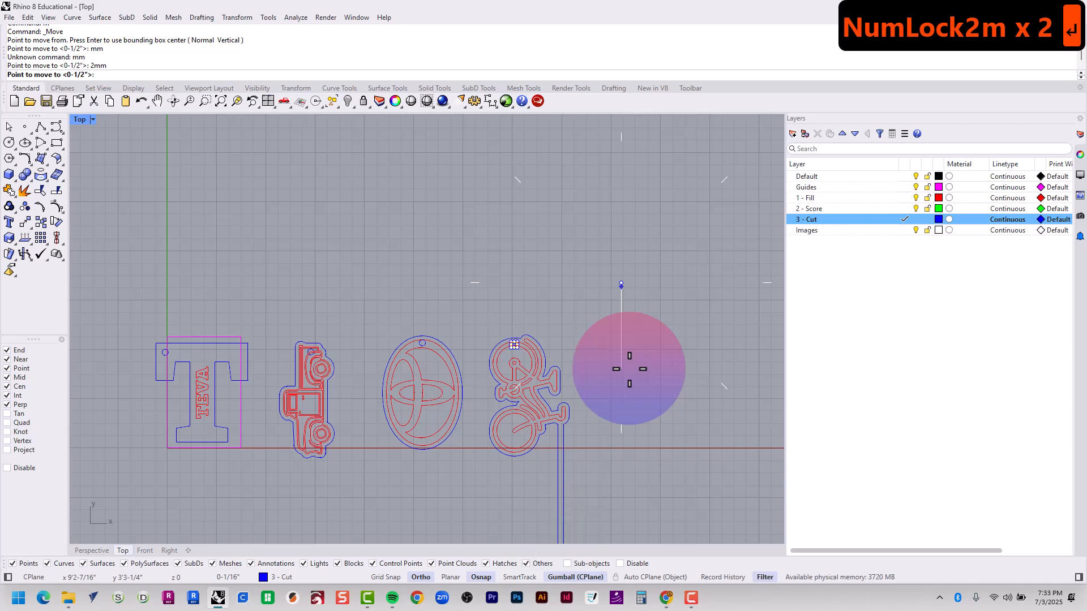
key("Return")
key("Return")
- Check the long vertical lines running down from the bicycle's cut outline and undo both moves of the small circle
scroll(632, 378, "down", 5)
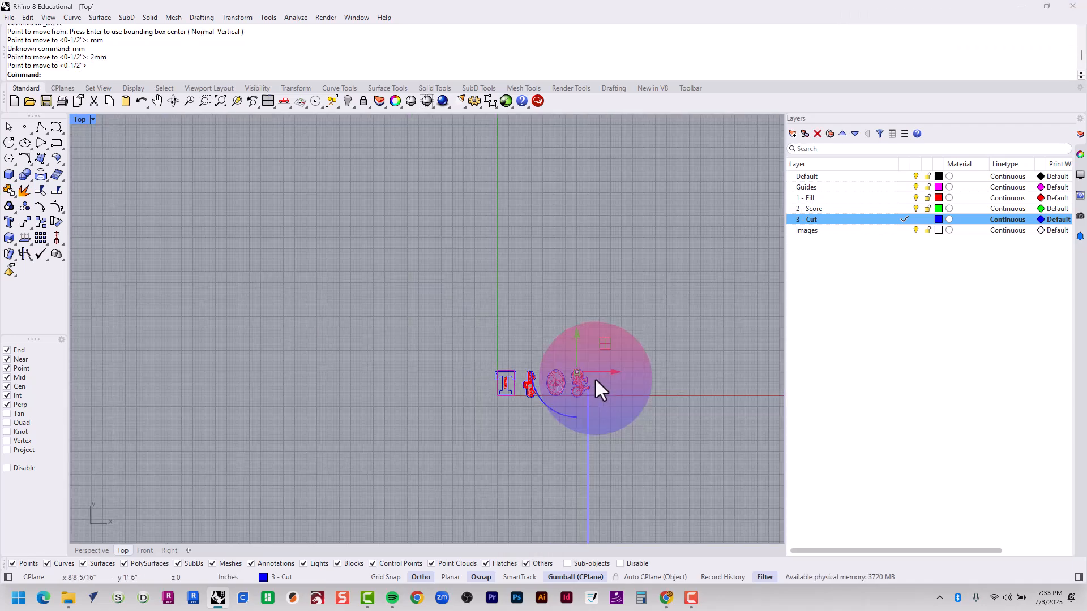
scroll(600, 411, "up", 3)
scroll(594, 399, "up", 8)
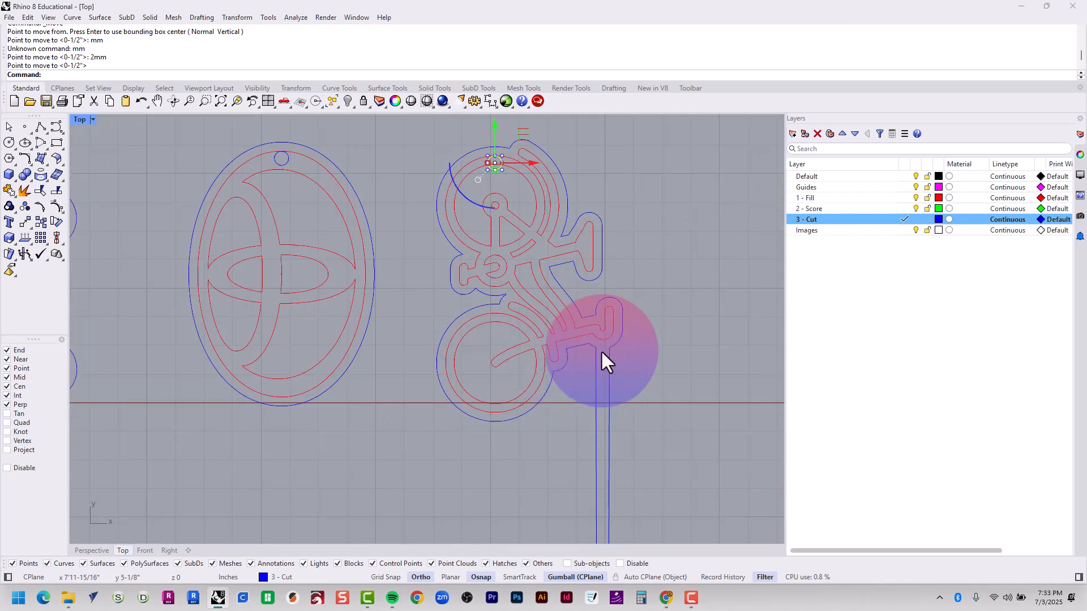
scroll(596, 373, "up", 6)
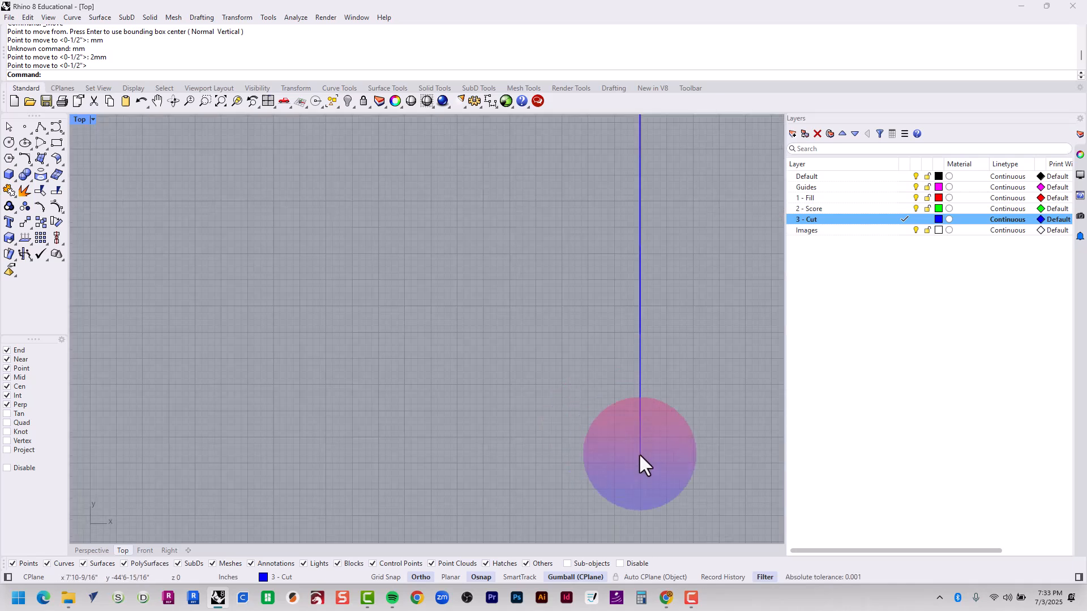
scroll(642, 461, "down", 2)
key("ctrl+z")
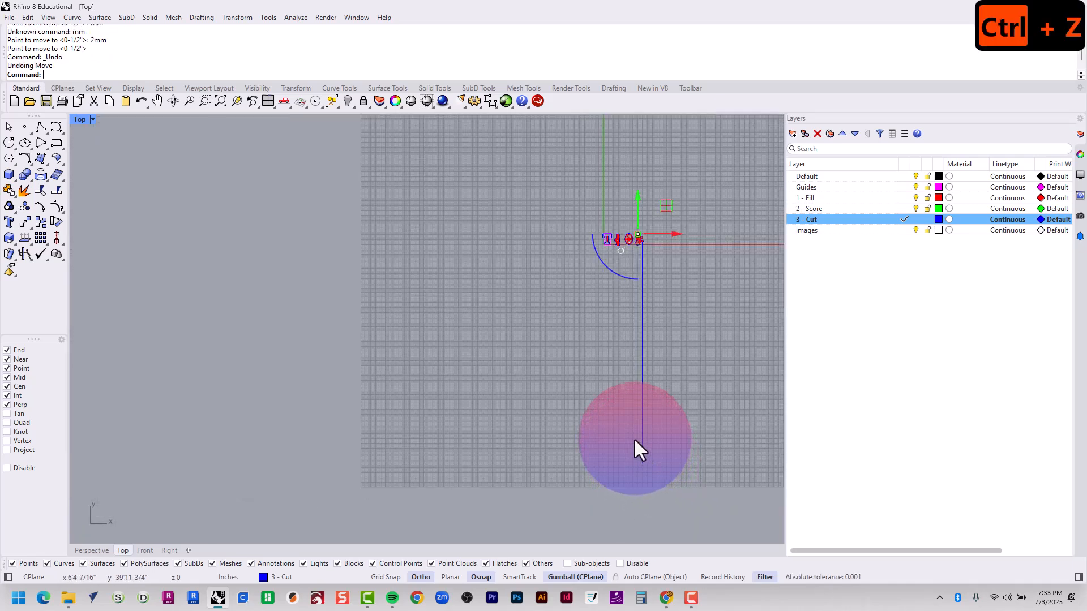
key("ctrl+z")
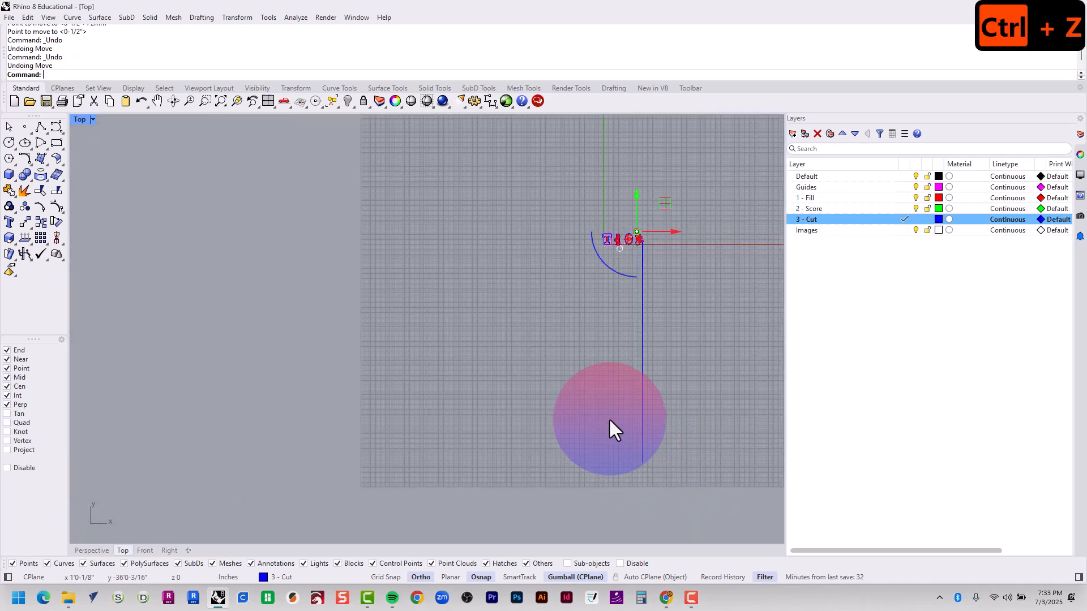
- Undo the small circle, the deletion of the source outline and the outline offset
key("ctrl+z")
key("ctrl+z")
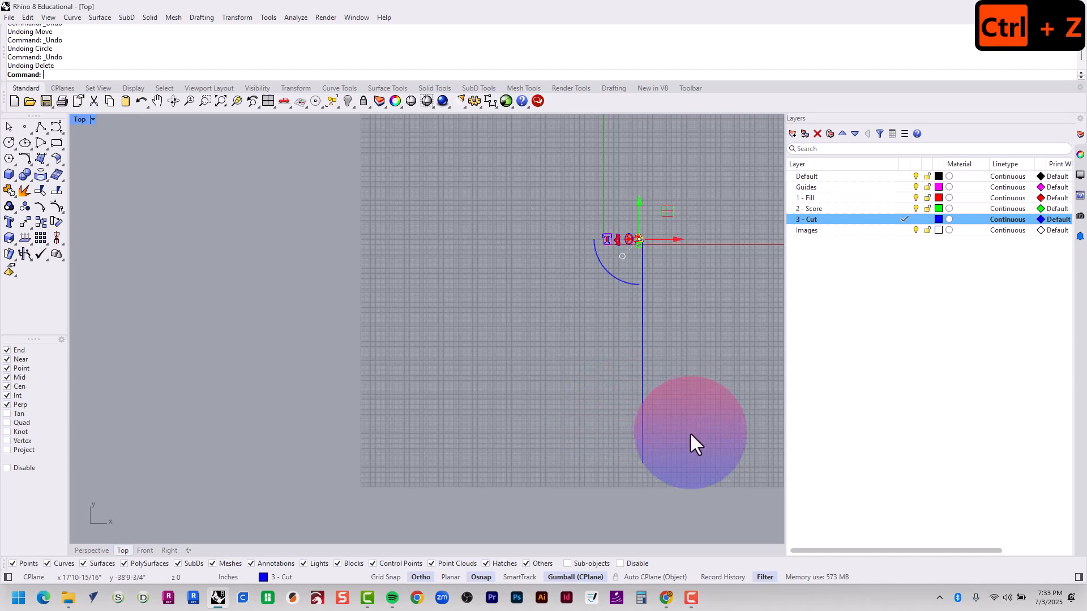
key("ctrl+z")
- Offset the bicycle's blue outer outline outward again by 0.0787402 inches with sharp corners on the current layer
scroll(636, 238, "up", 10)
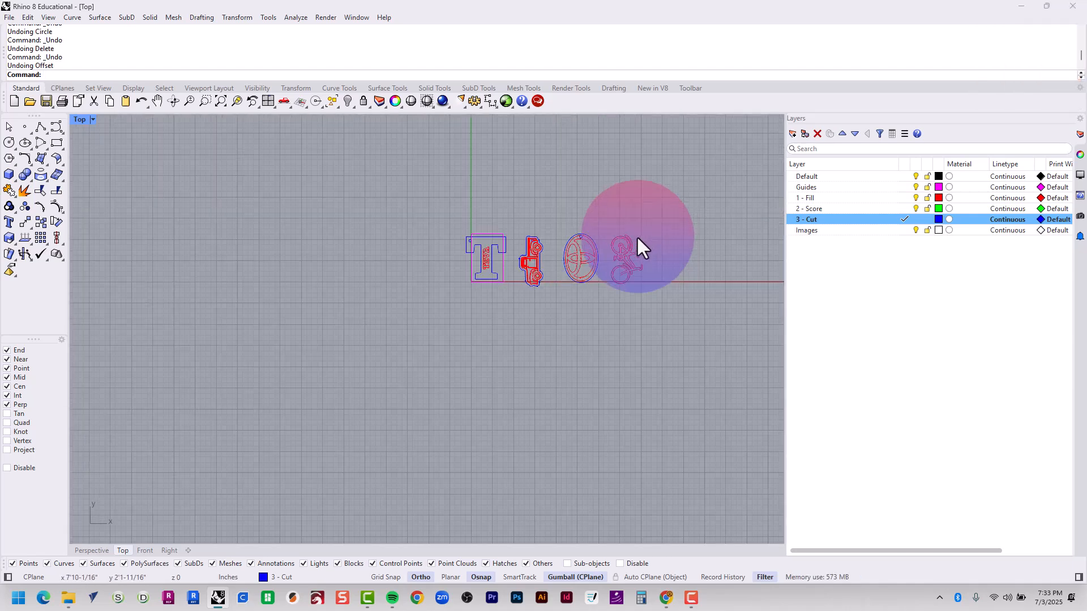
left_click(606, 267)
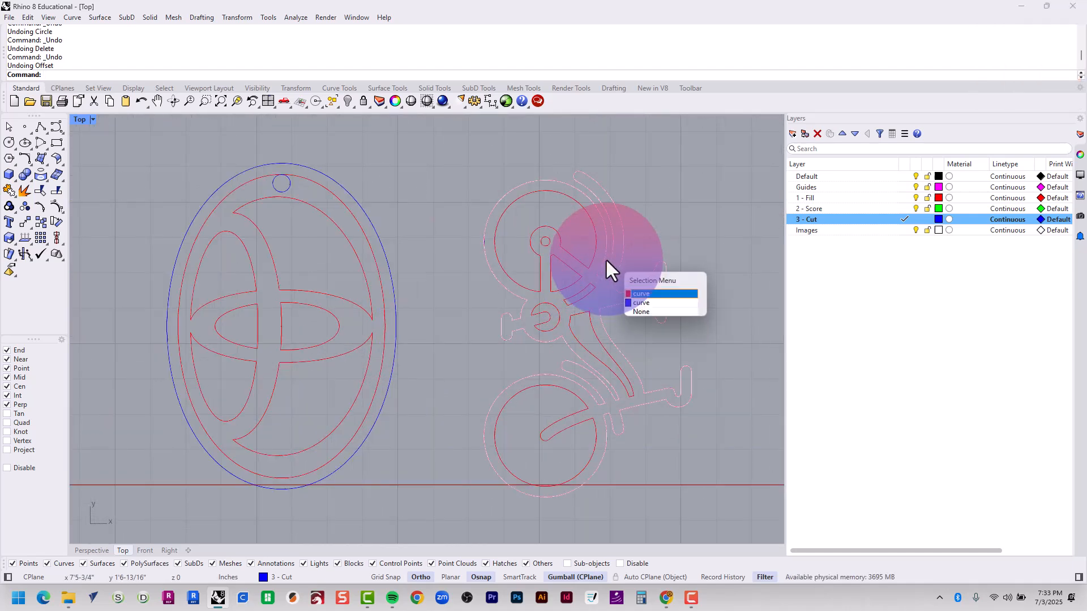
left_click(663, 303)
scroll(658, 300, "down", 4)
scroll(660, 306, "down", 2)
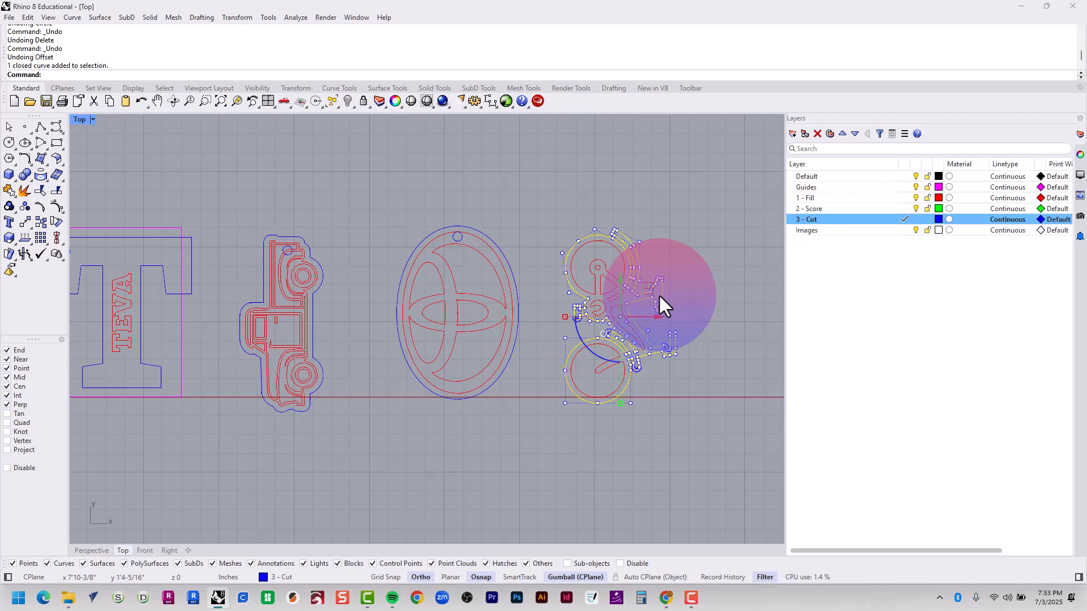
type("set")
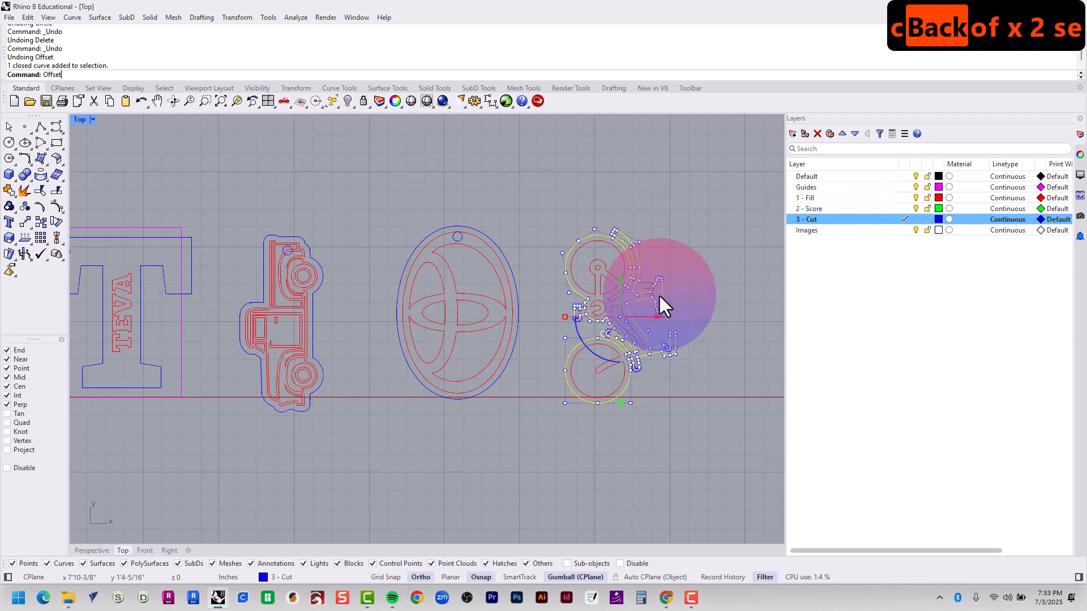
key("Return")
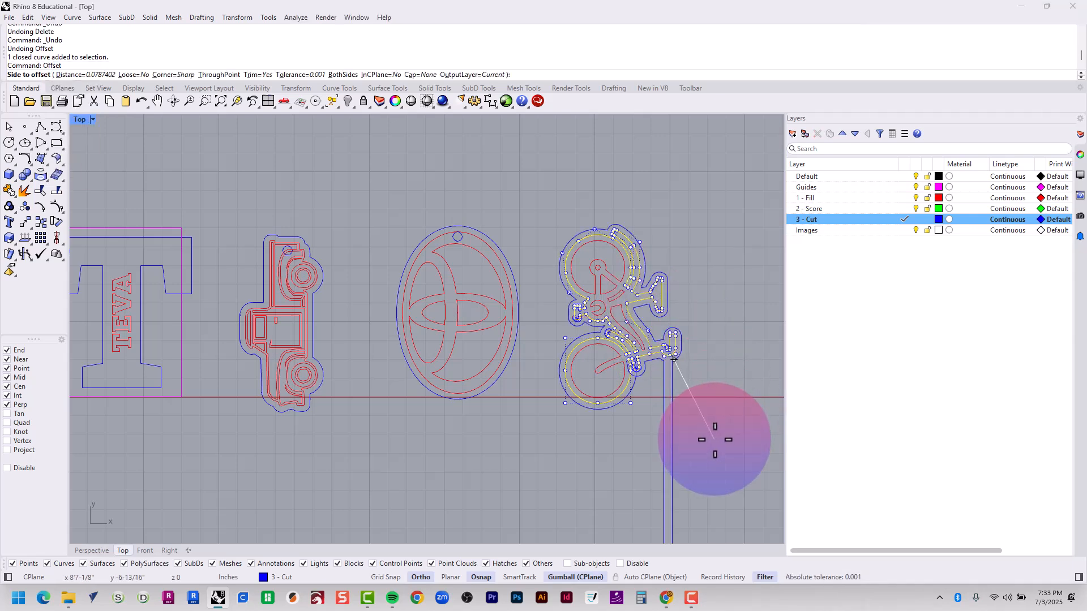
scroll(671, 357, "up", 5)
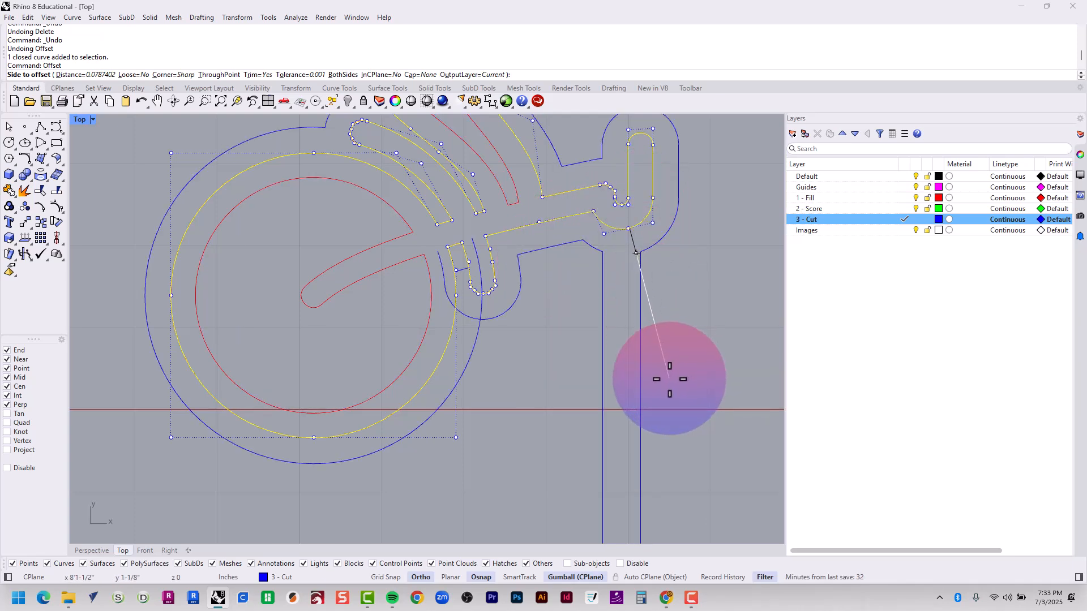
key("Escape")
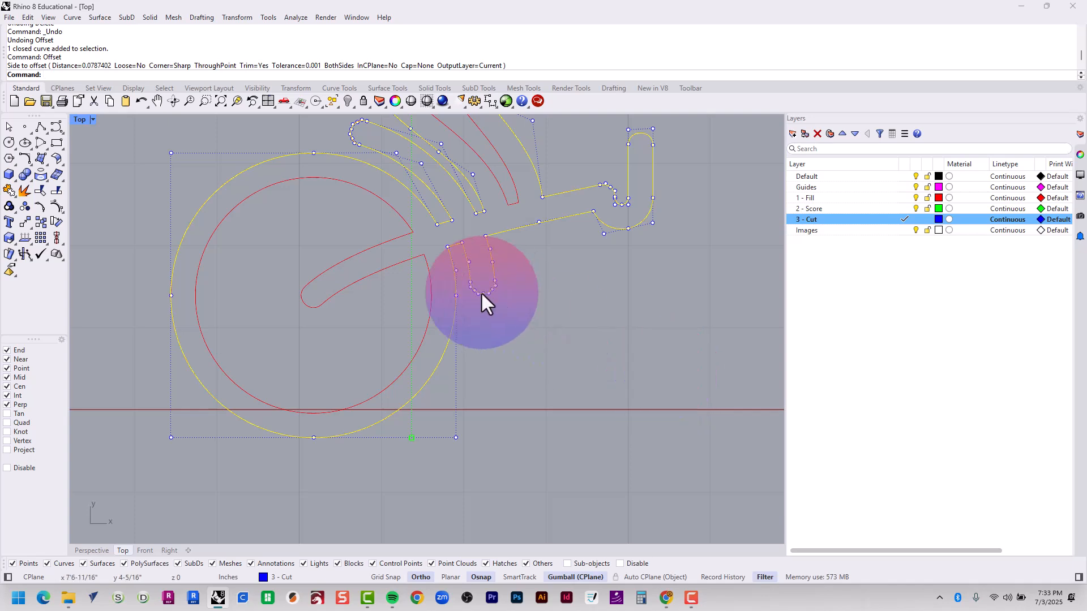
key("Return")
scroll(586, 340, "down", 4)
key("Escape")
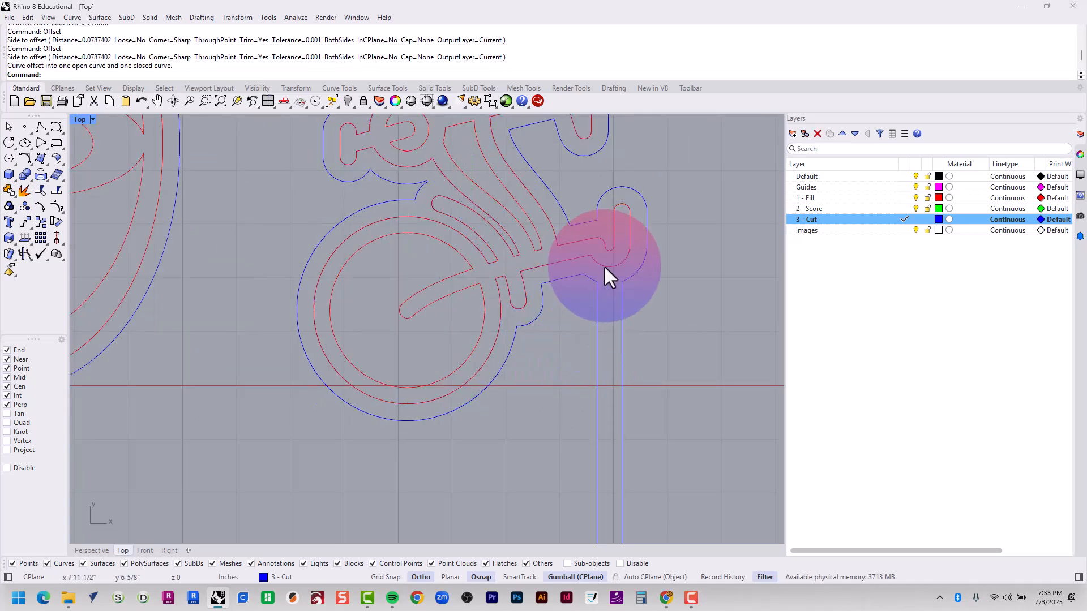
scroll(603, 265, "up", 10)
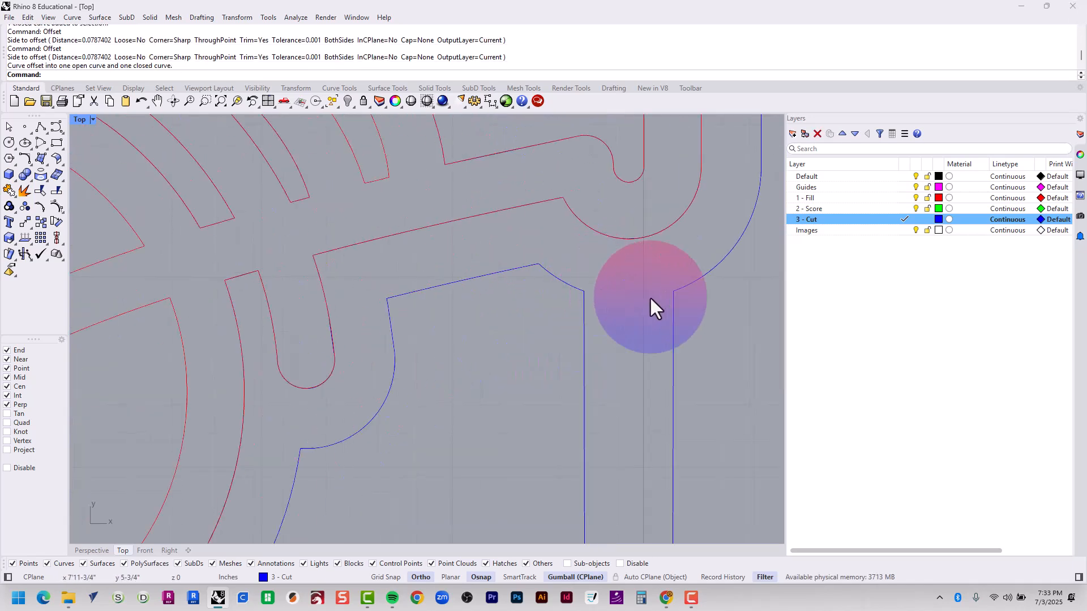
left_click(11, 148)
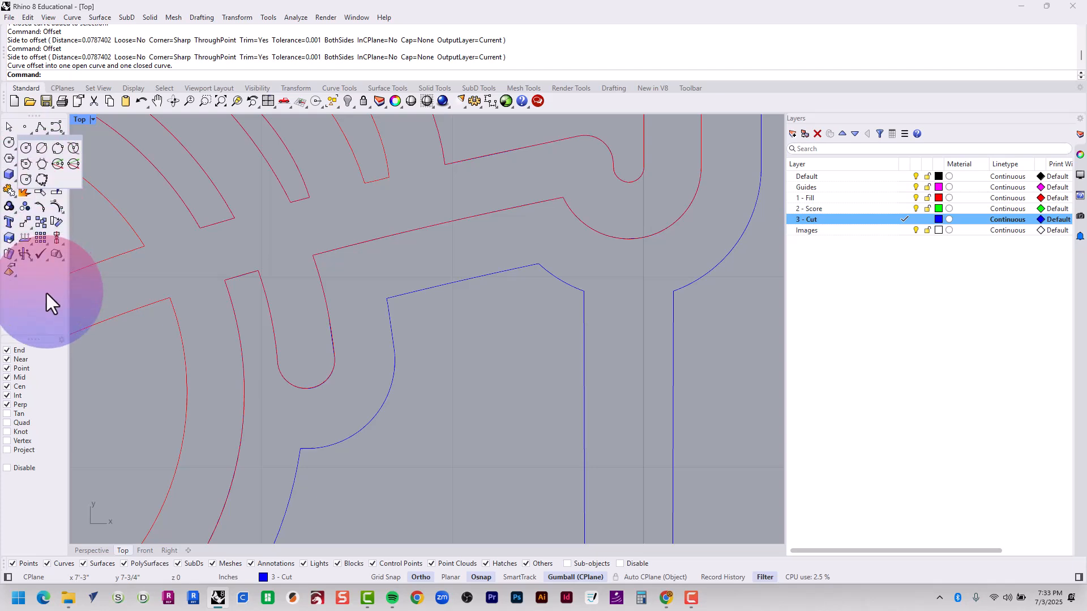
left_click(27, 163)
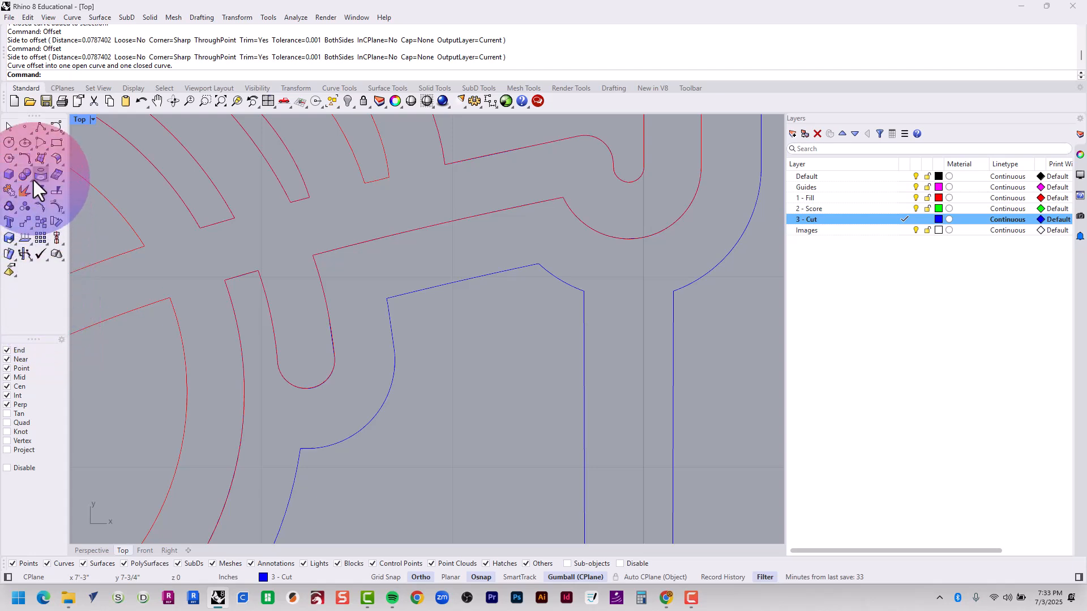
left_click(44, 151)
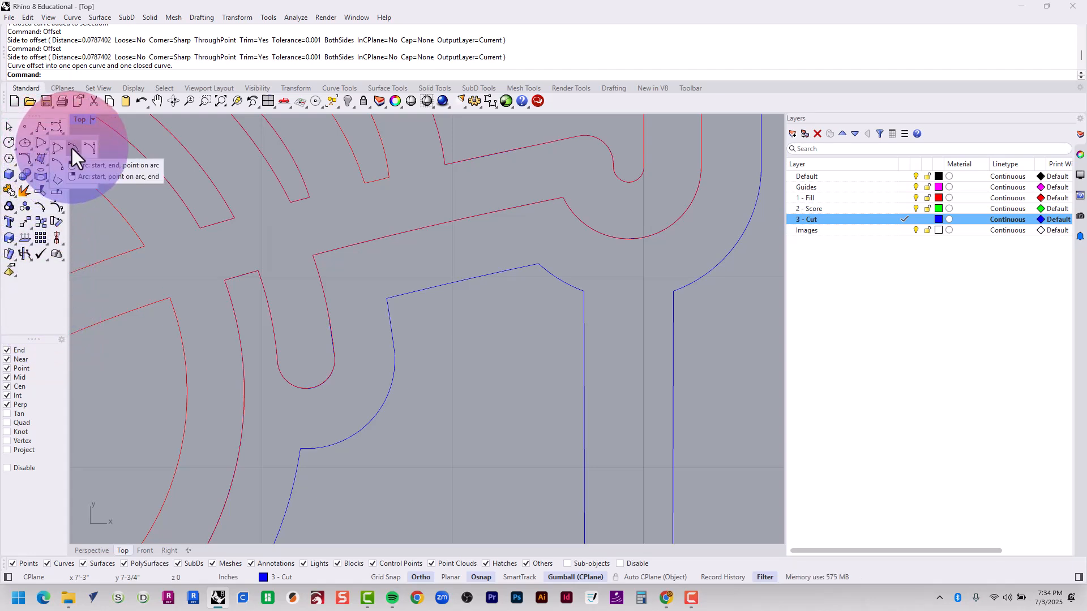
left_click(73, 149)
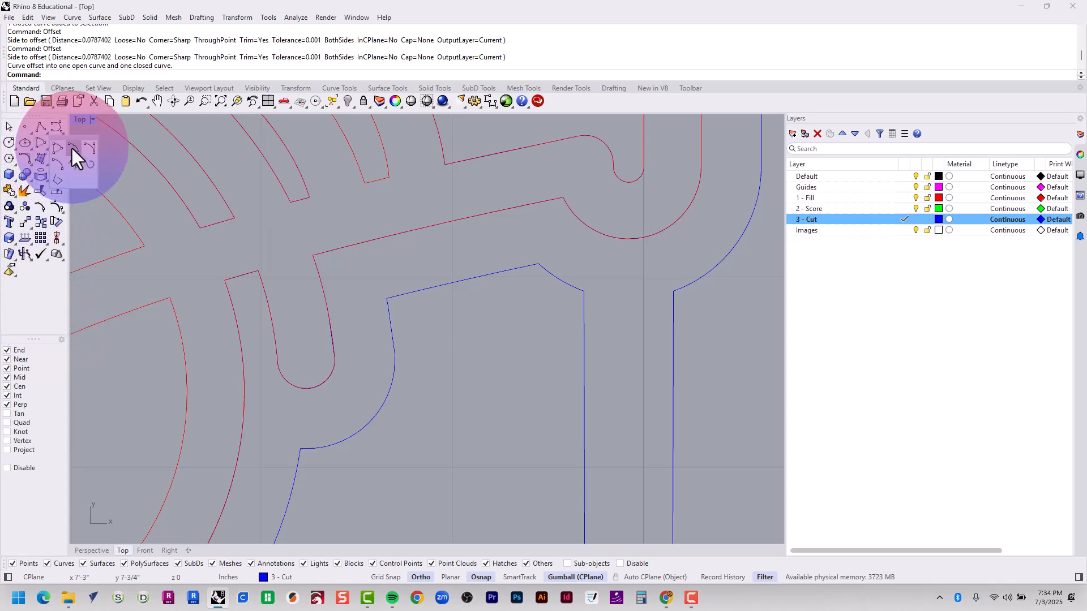
left_click(584, 292)
left_click(672, 291)
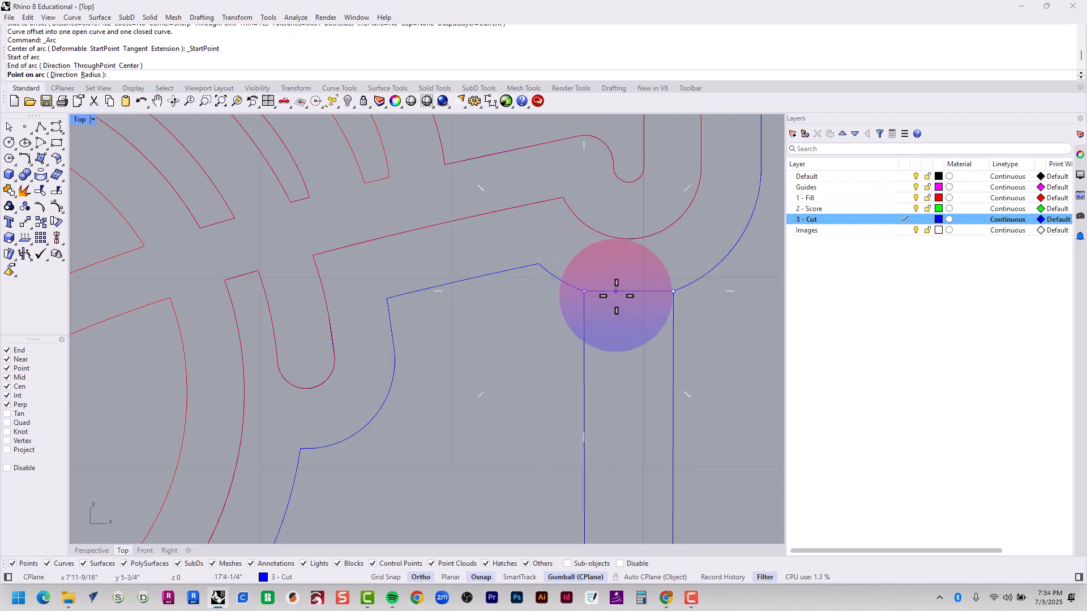
scroll(642, 300, "up", 10)
right_click_drag(603, 325, 442, 286)
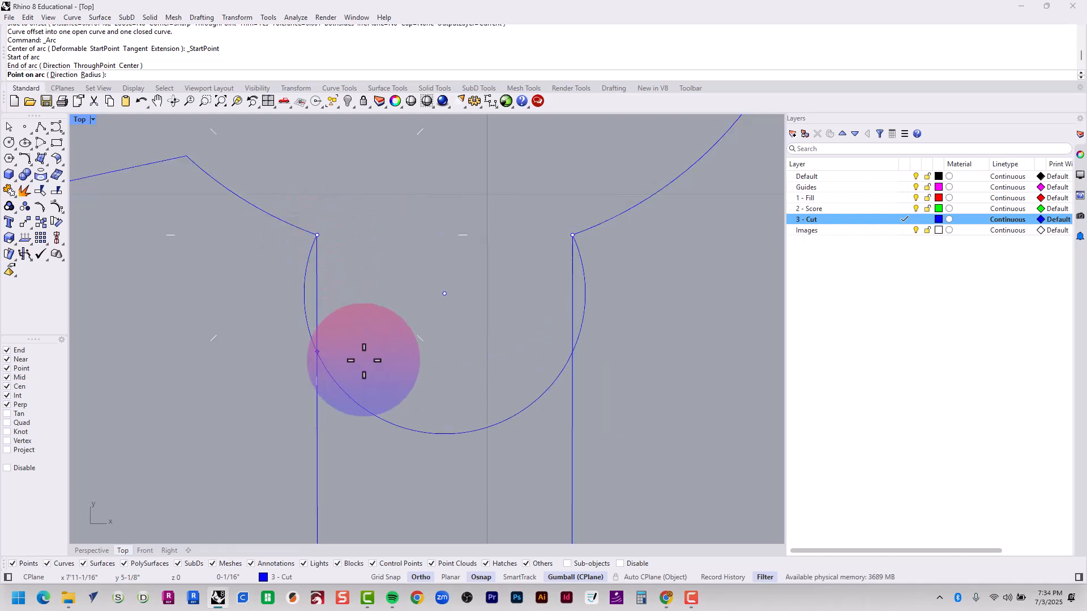
scroll(364, 360, "down", 5)
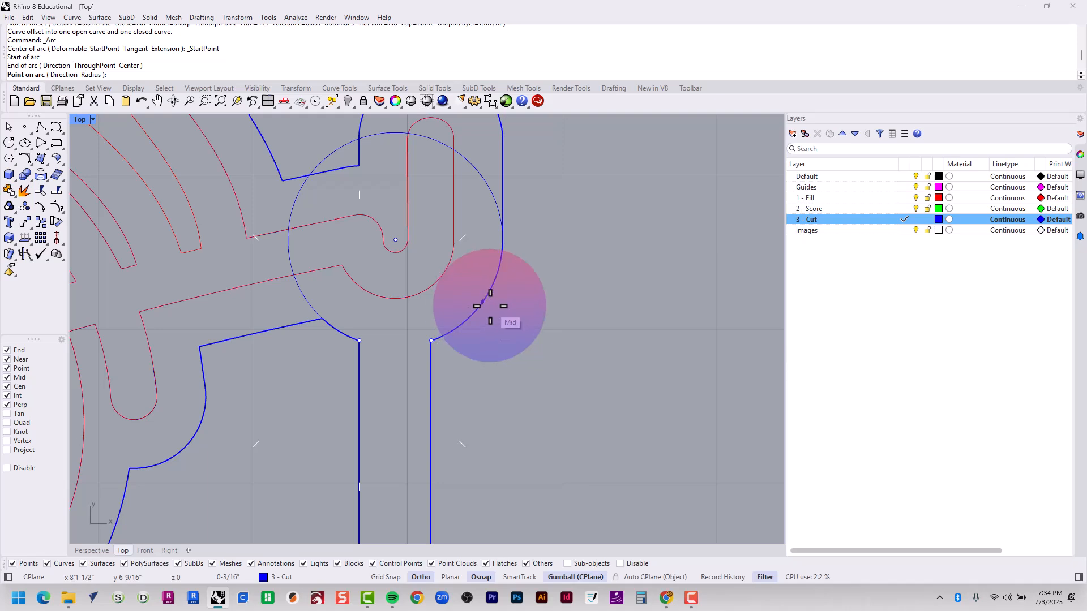
key("Escape")
key("Escape")
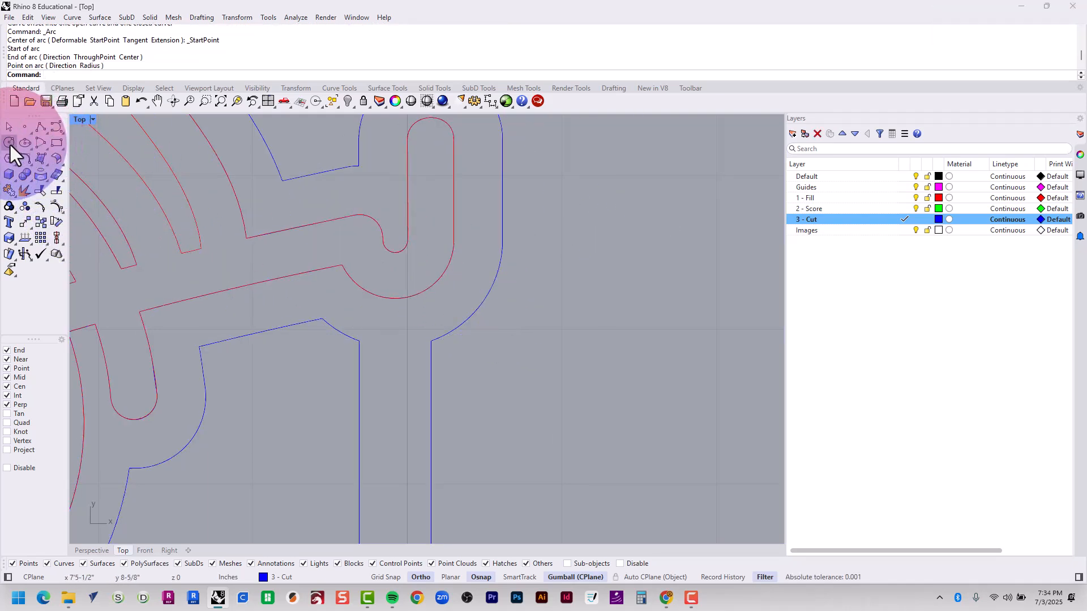
left_click(10, 144)
left_click(135, 74)
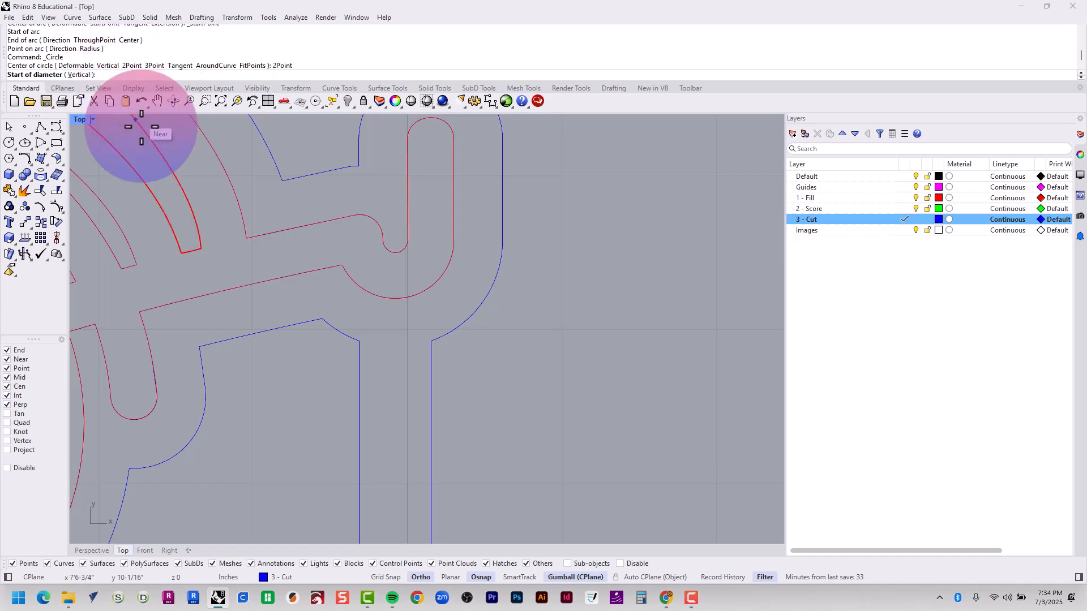
left_click(324, 321)
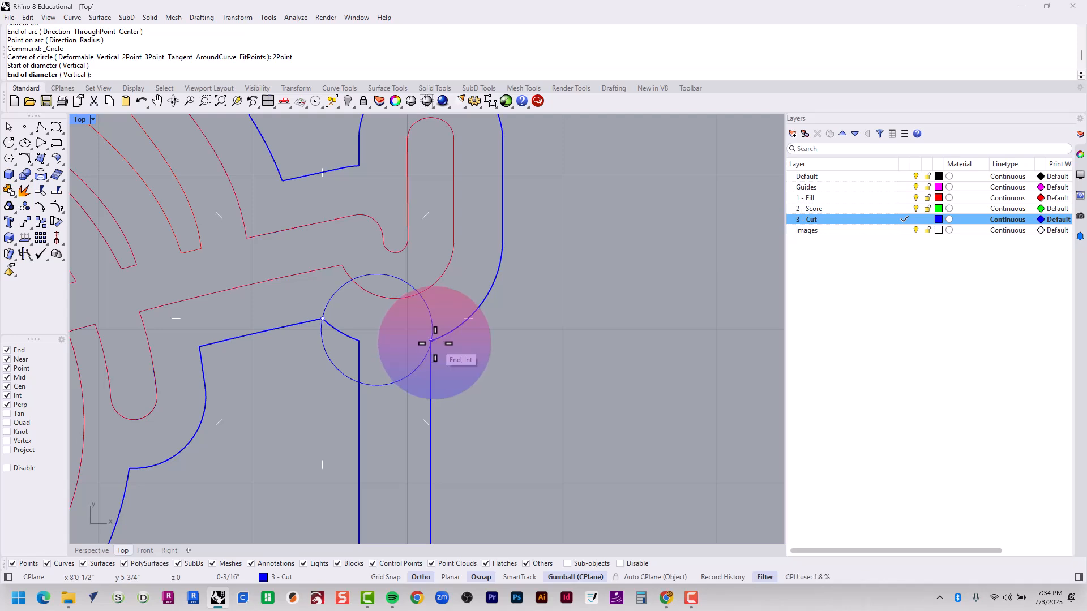
key("Escape")
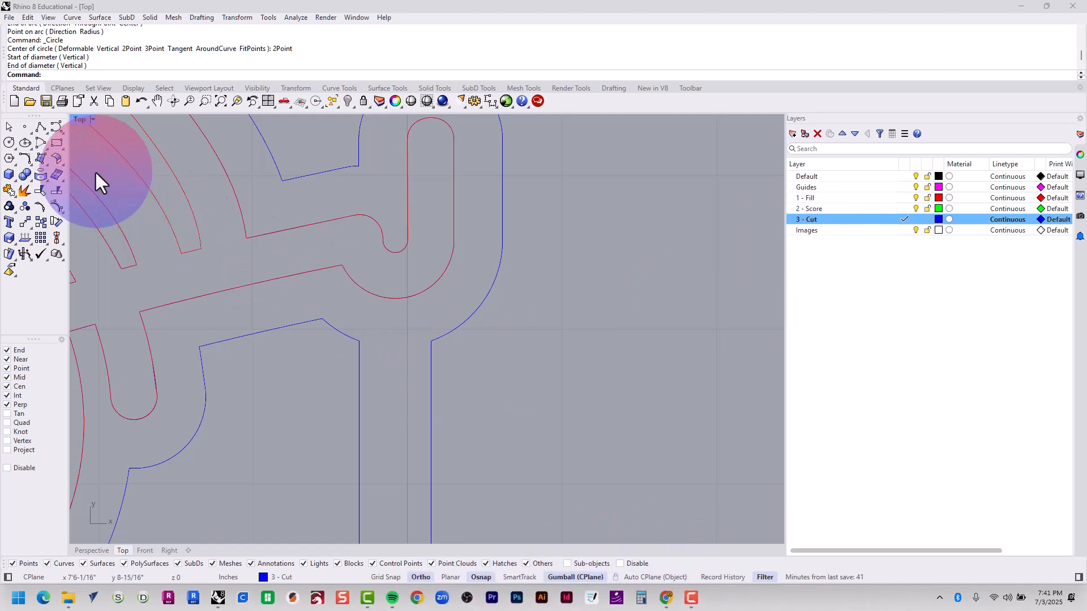
- Draw a start-end-radius arc bridging the gap between the upper ends of the two stray vertical lines, centered on the handlebar's curve
left_click(48, 149)
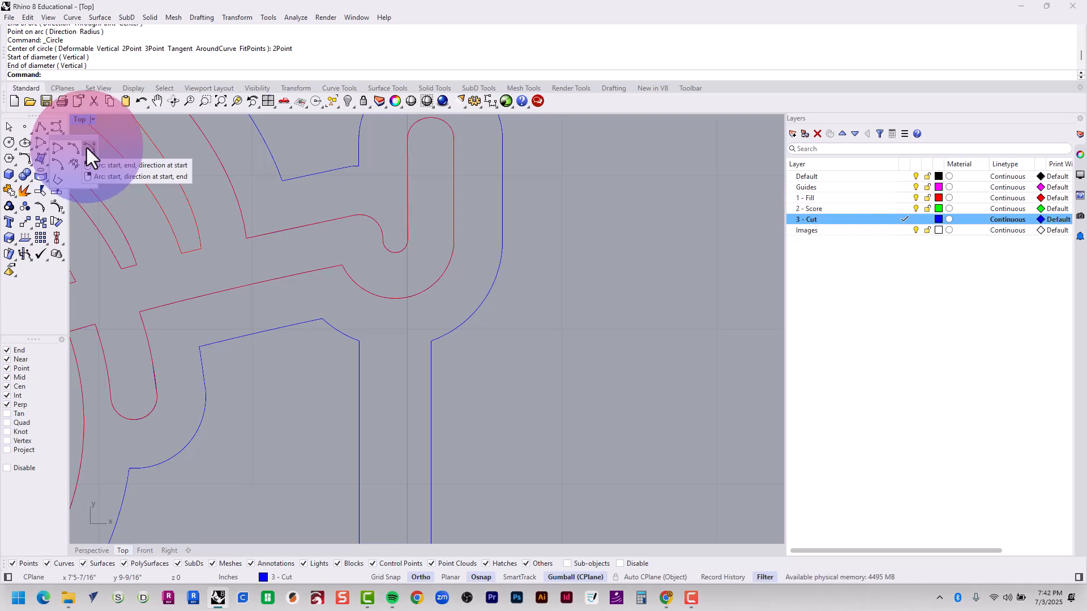
left_click(59, 162)
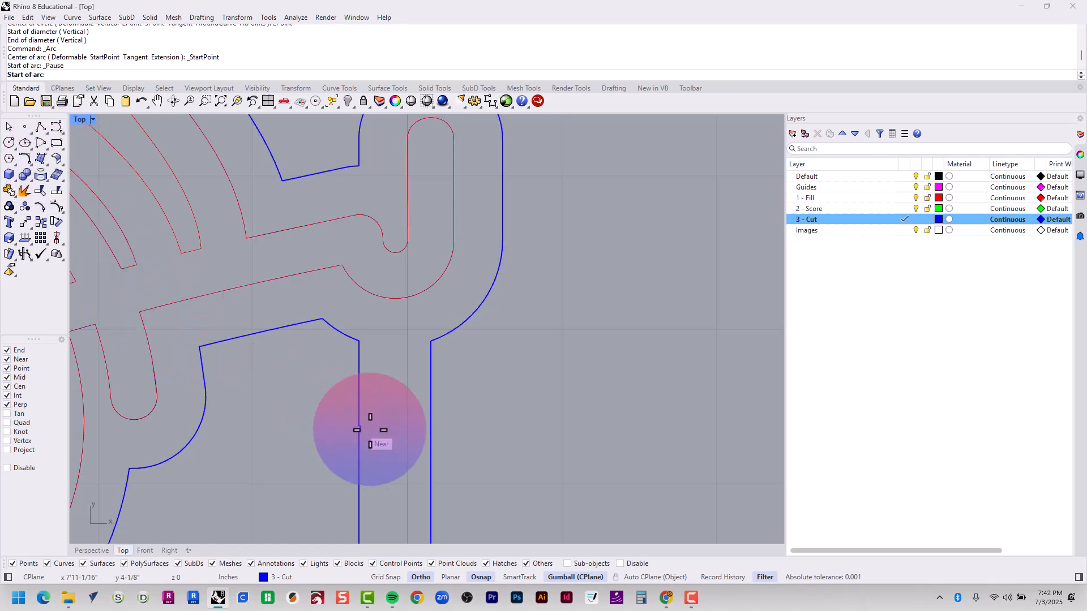
left_click(358, 340)
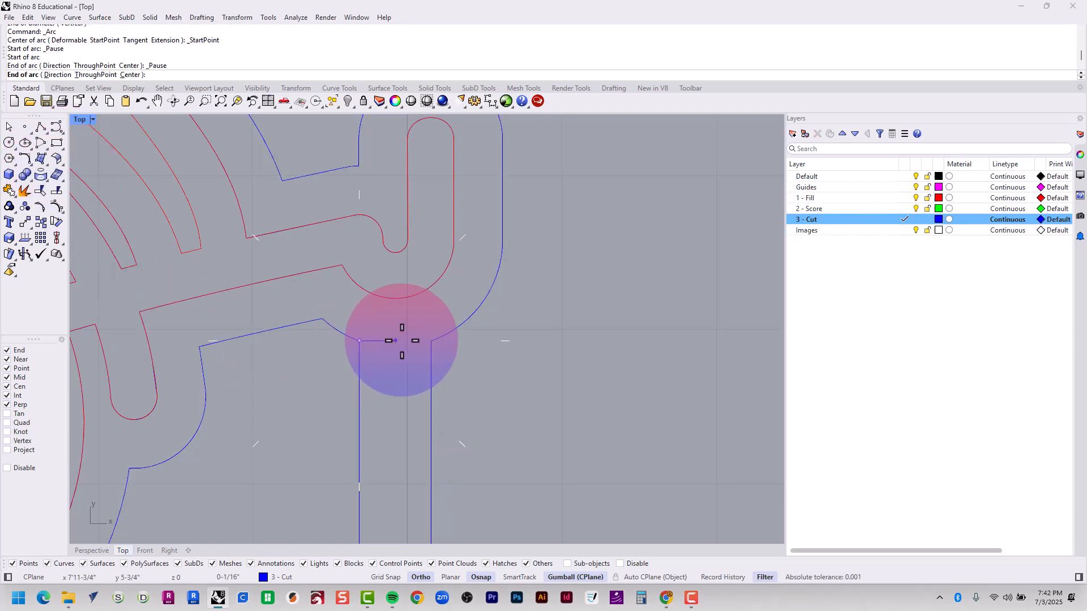
left_click(432, 340)
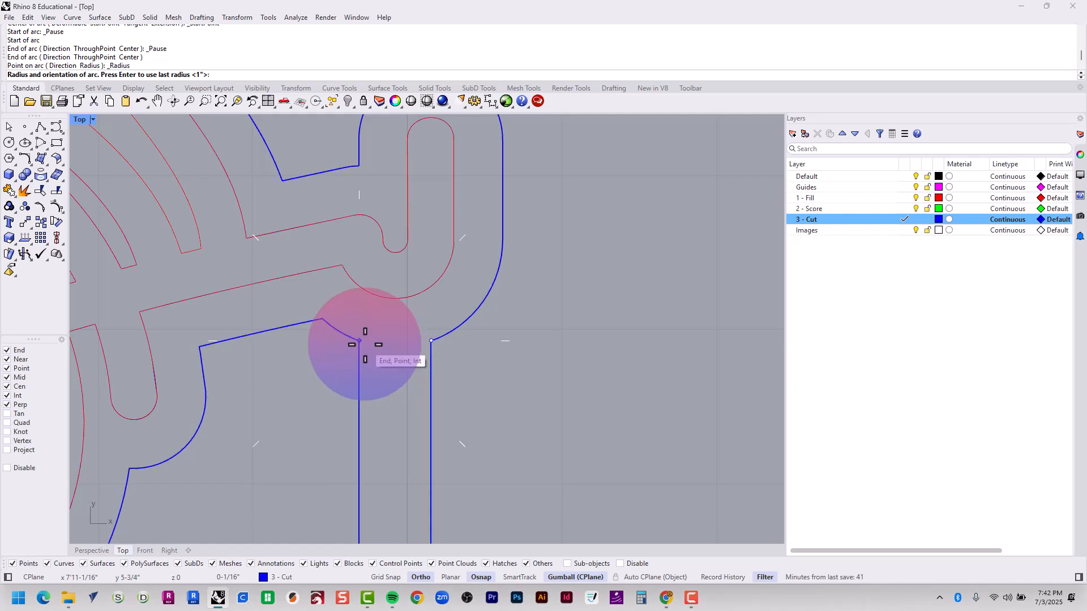
scroll(358, 351, "up", 5)
right_click_drag(358, 351, 351, 345)
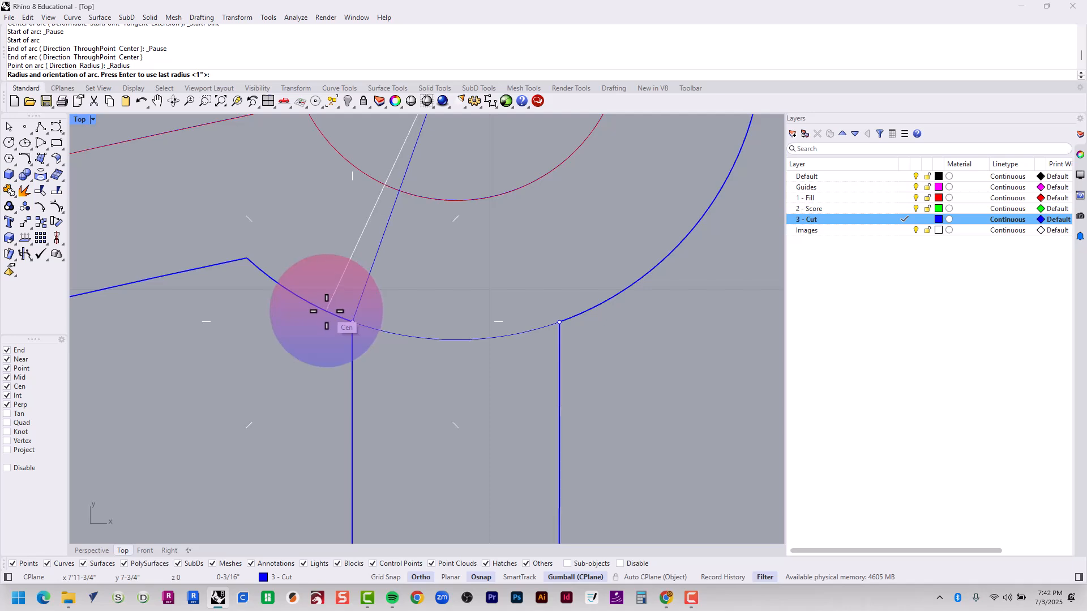
scroll(327, 311, "down", 3)
scroll(326, 311, "down", 2)
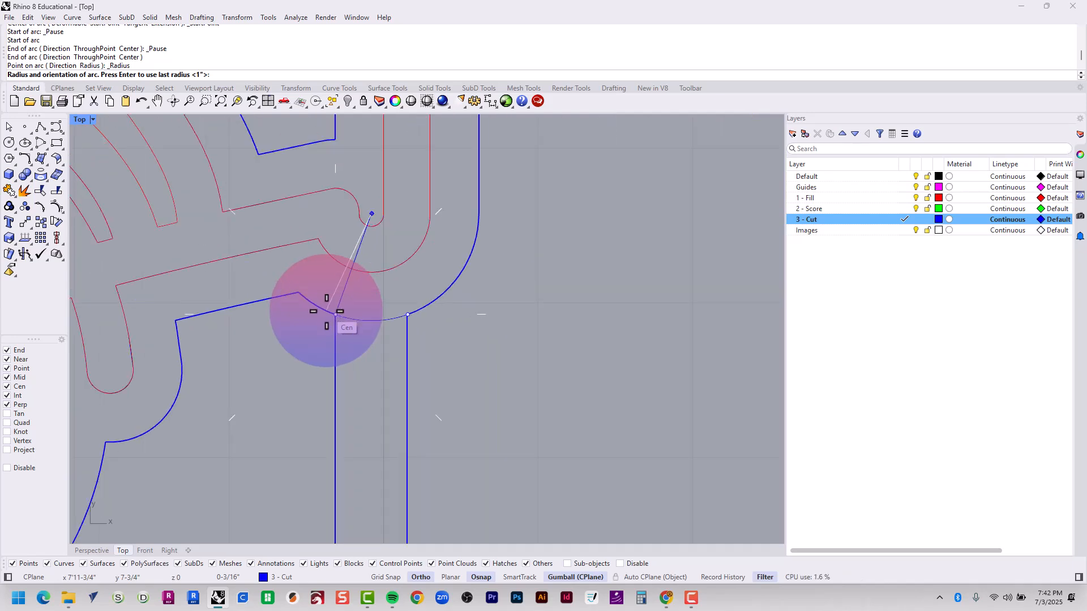
left_click(327, 311)
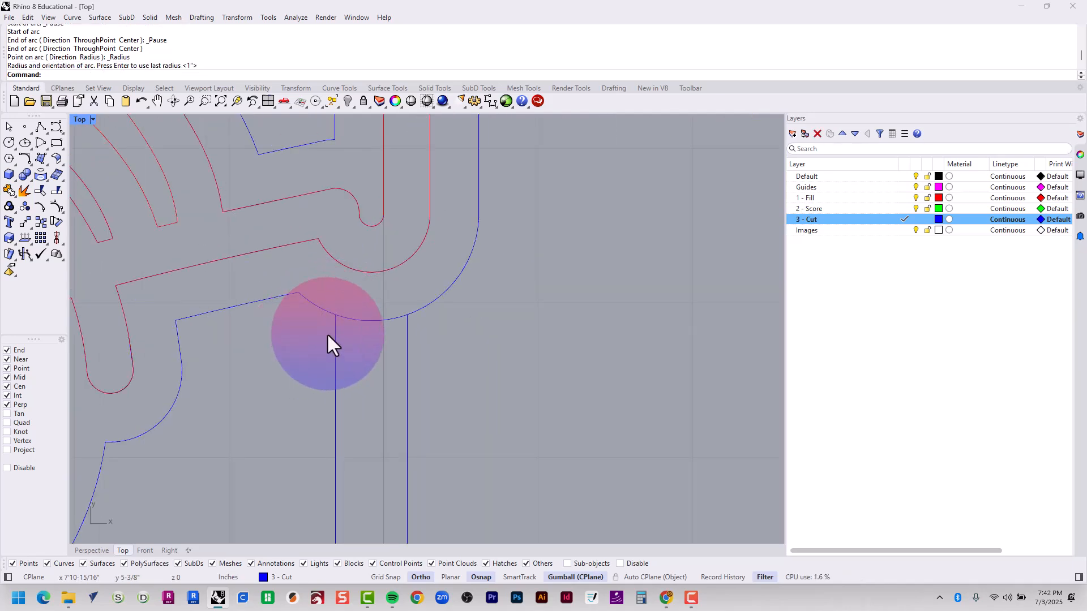
- Trim away the two long vertical lines below the bicycle's cut outline, using the new arc as the cutting edge
scroll(425, 331, "up", 5)
left_click(434, 299)
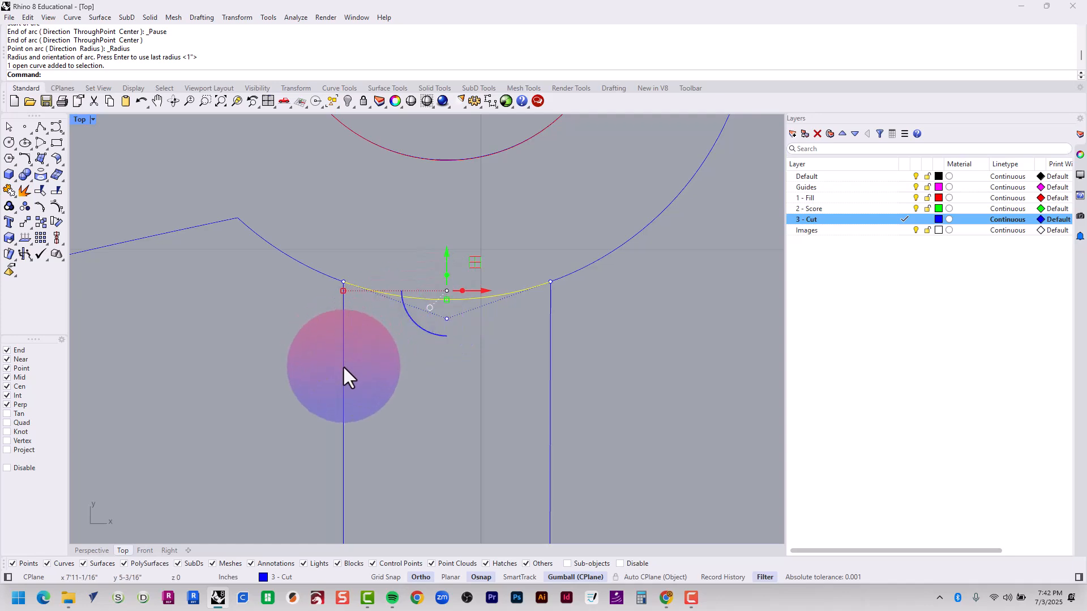
type("Trim")
key("Return")
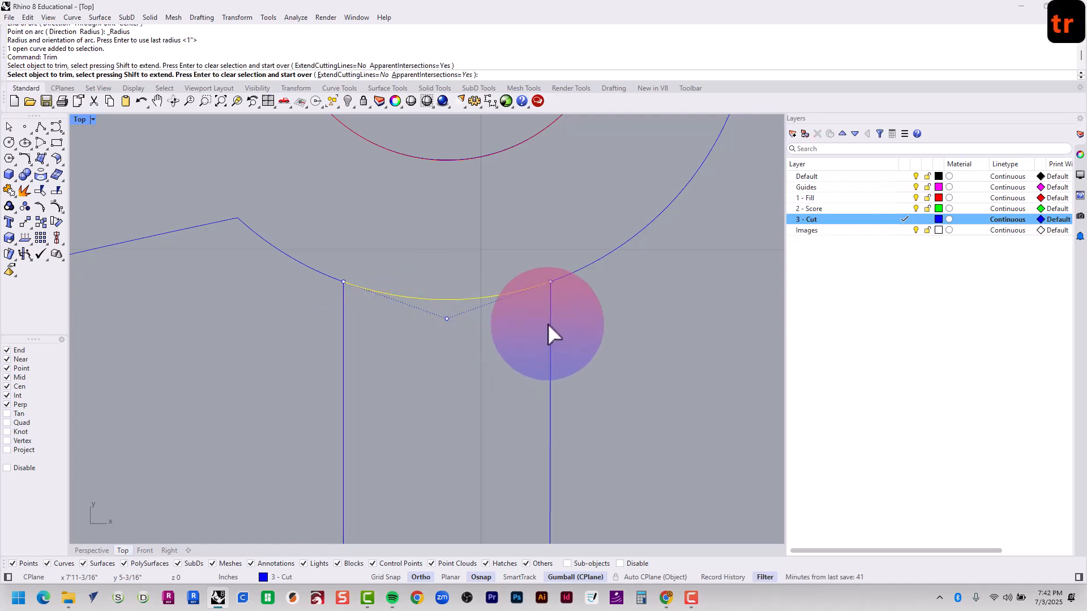
left_click(549, 332)
left_click(342, 359)
scroll(407, 362, "down", 6)
key("Escape")
key("Escape")
key("Escape")
key("Escape")
key("Escape")
scroll(433, 403, "down", 8)
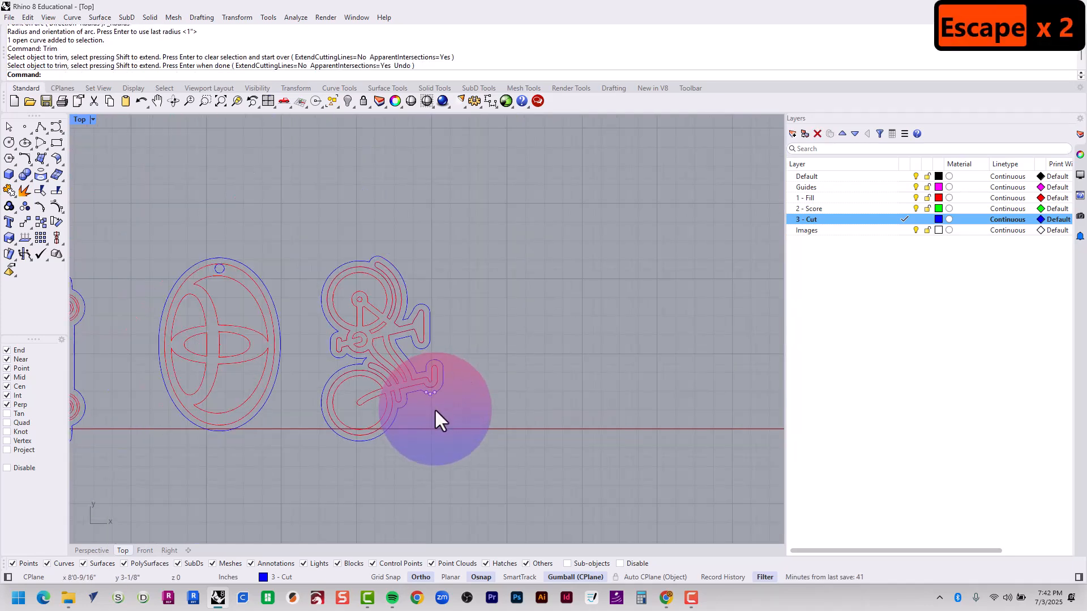
- Join the new arc and the trimmed offset outline into one closed cut curve
scroll(433, 407, "up", 4)
scroll(430, 403, "up", 4)
left_click_drag(497, 378, 360, 346)
key("ctrl+j")
scroll(408, 336, "up", 4)
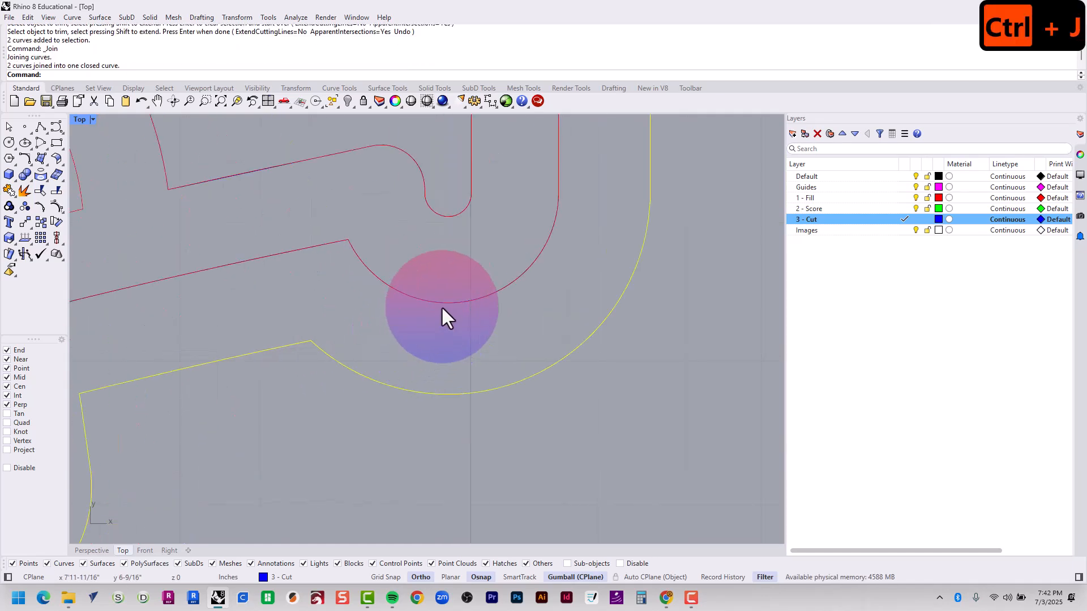
- Delete the blue source outline that overlaps the bicycle's red fill curves, keeping the outer offset
left_click(440, 307)
left_click(470, 334)
scroll(456, 345, "down", 8)
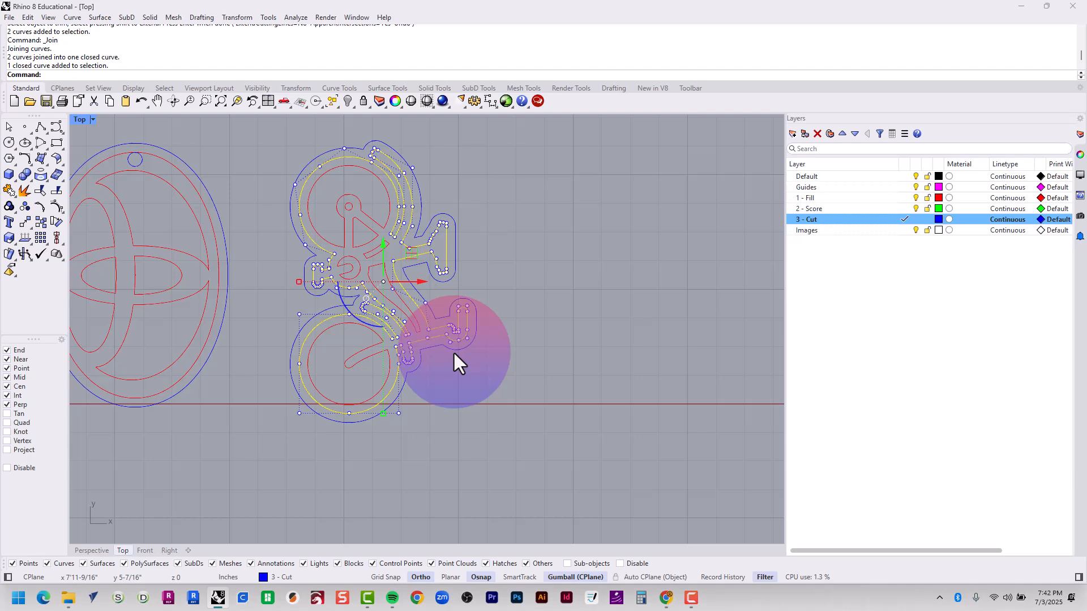
key("Escape")
key("Escape")
key("Escape")
key("Escape")
left_click(440, 334)
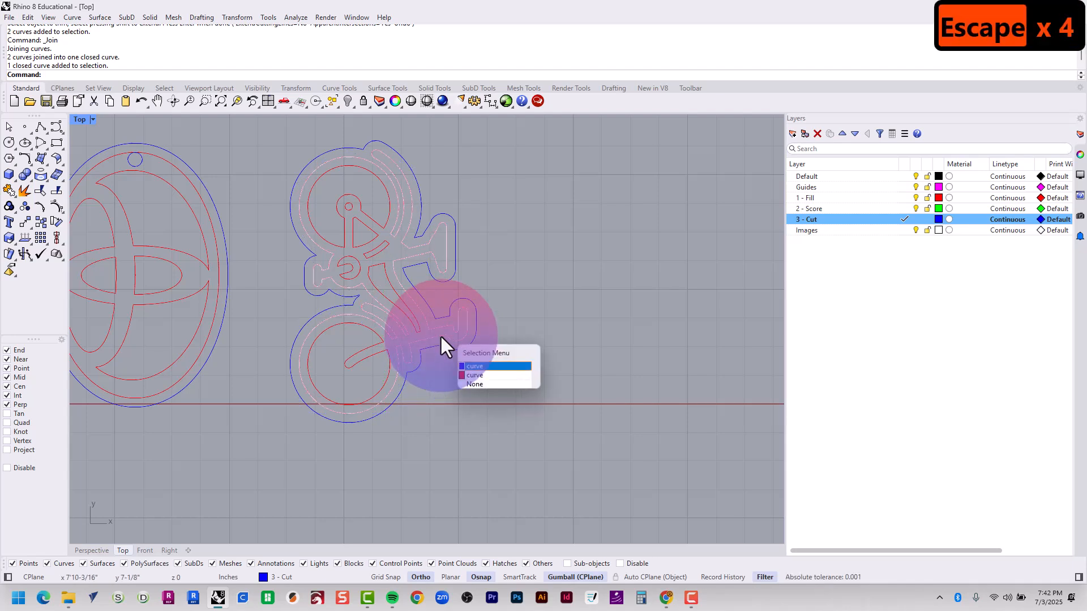
left_click(468, 367)
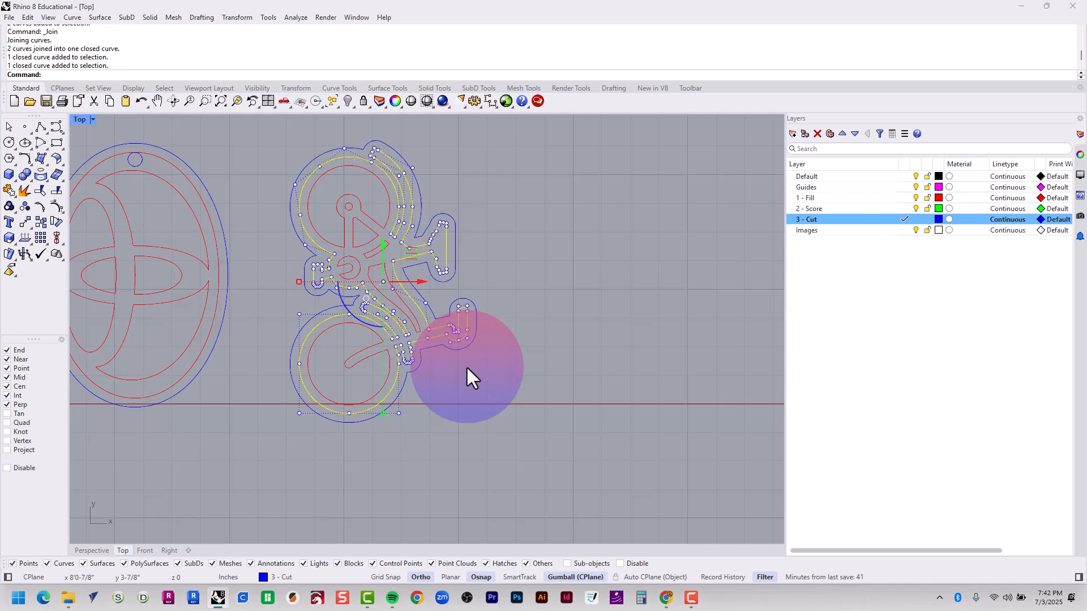
key("Delete")
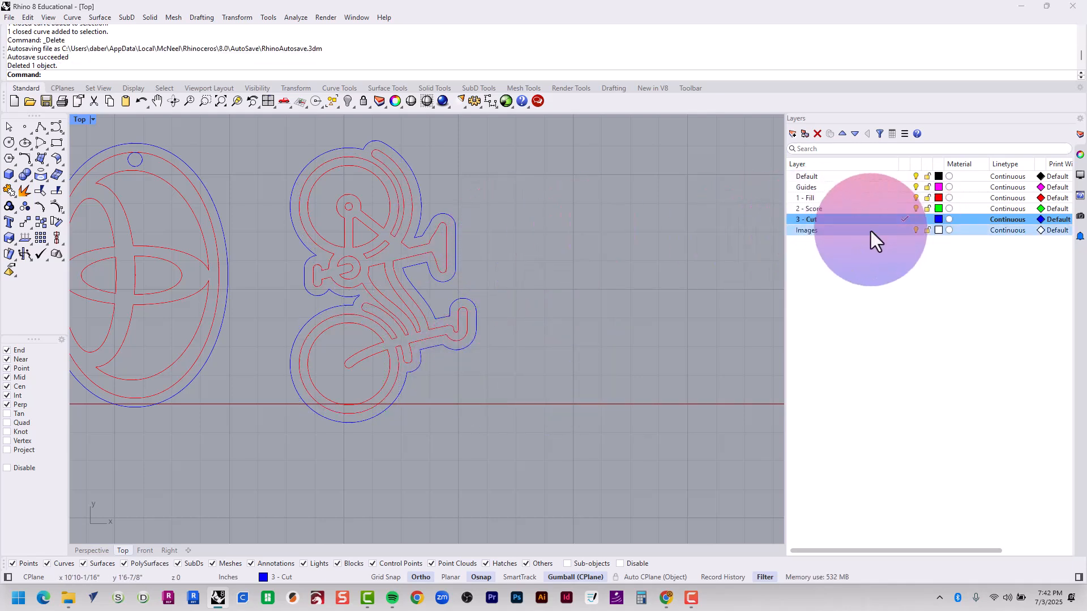
- Test the bicycle's curves inside the cut outline with a boundary-mode hatch using Hatch Pattern 01, and undo the hatch
left_click_drag(522, 143, 292, 470)
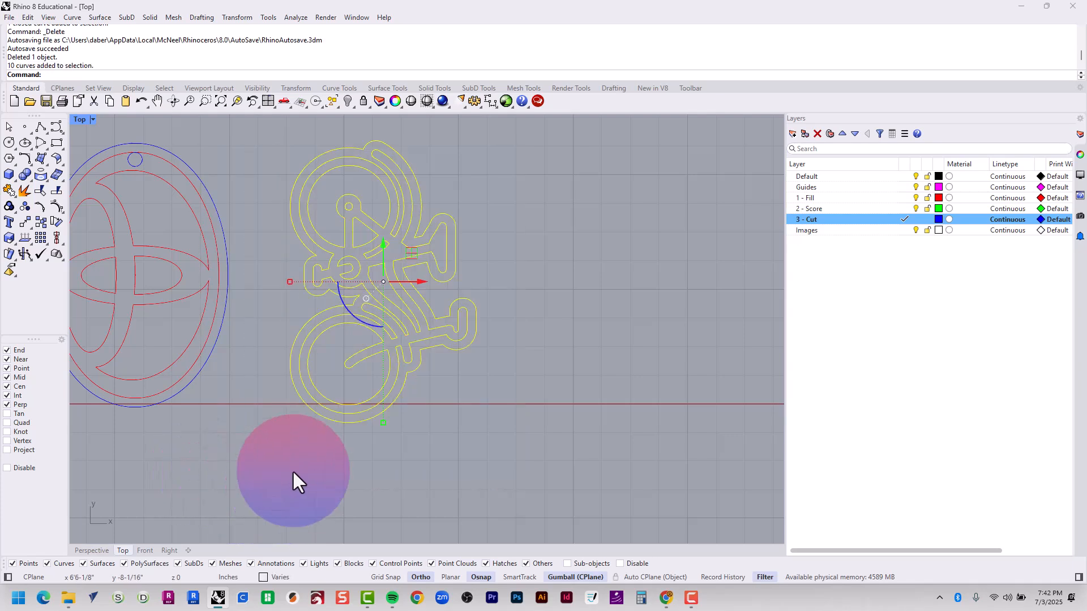
left_click(419, 180, "ctrl")
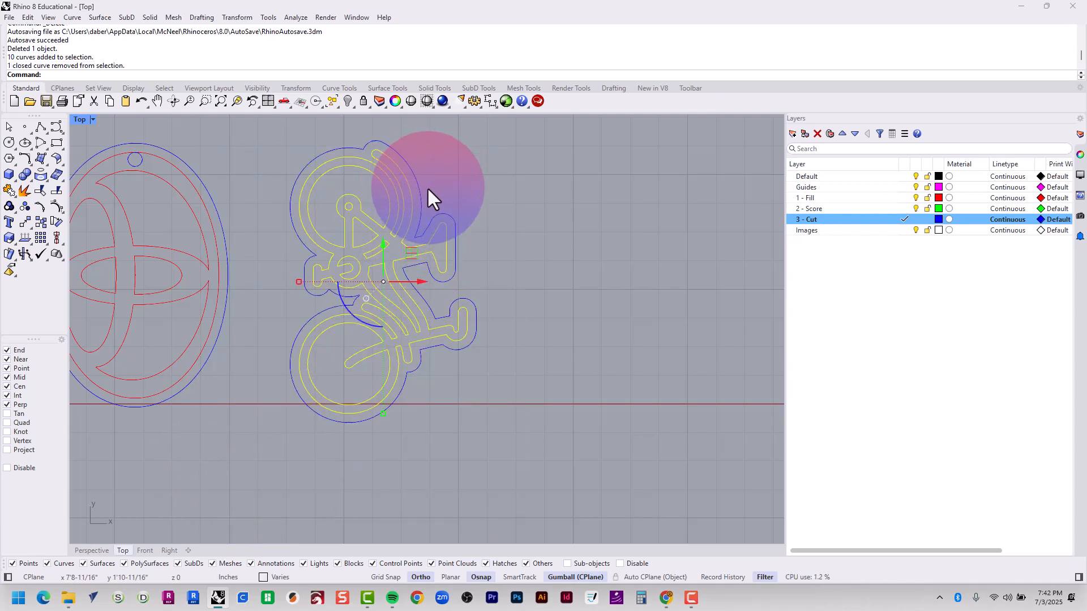
type("hat")
key("Return")
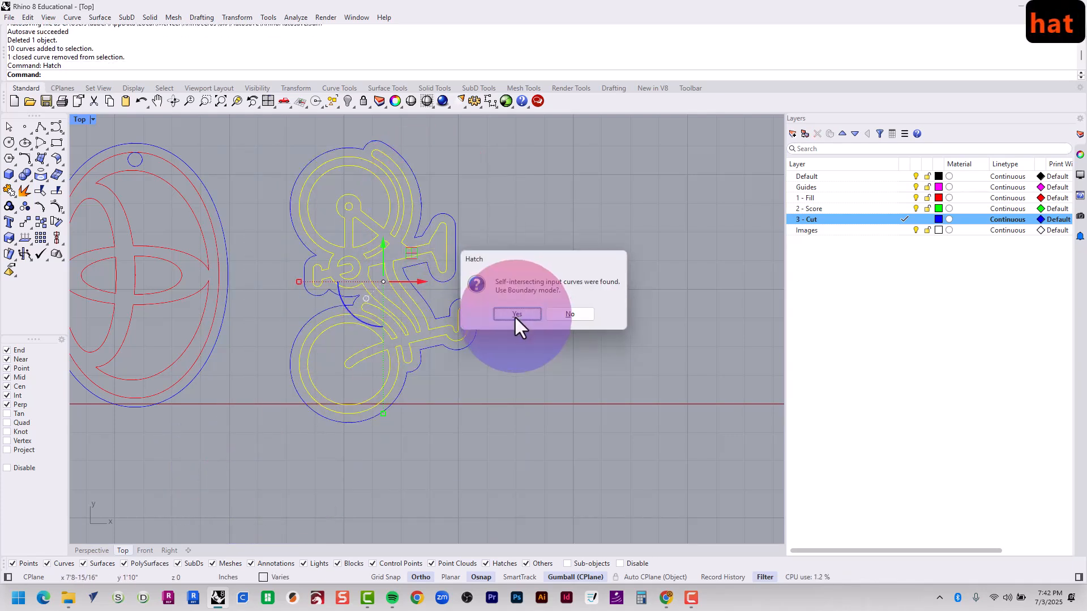
left_click(515, 315)
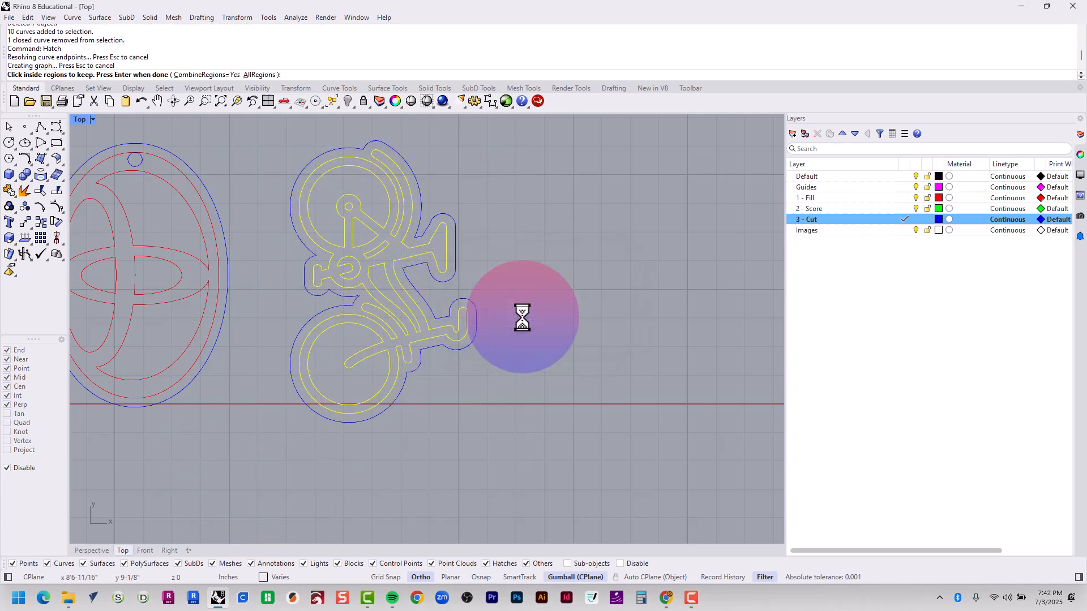
left_click(393, 251)
key("Return")
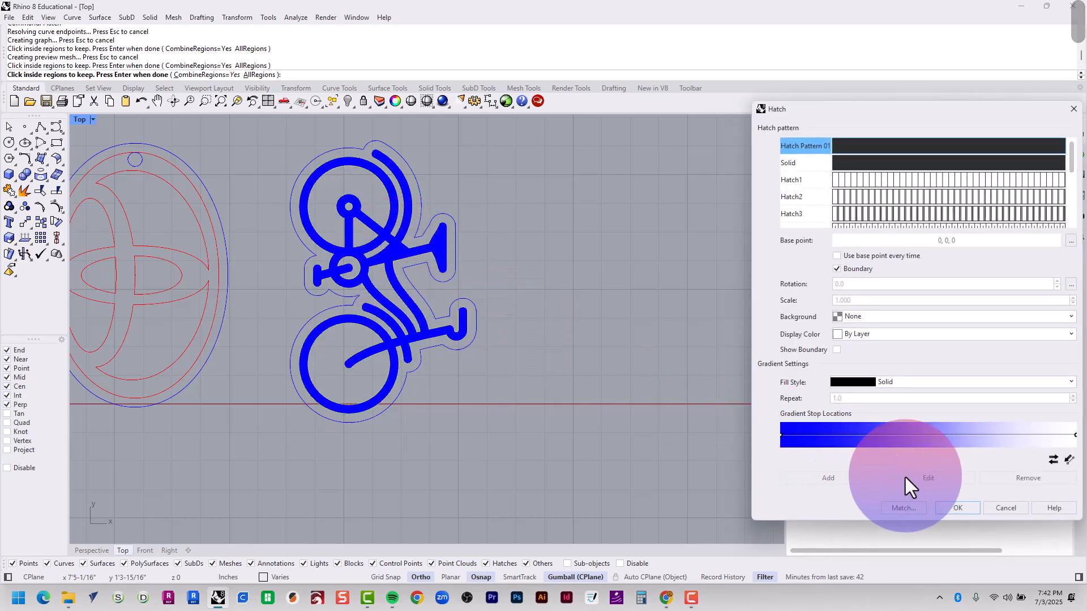
left_click(956, 507)
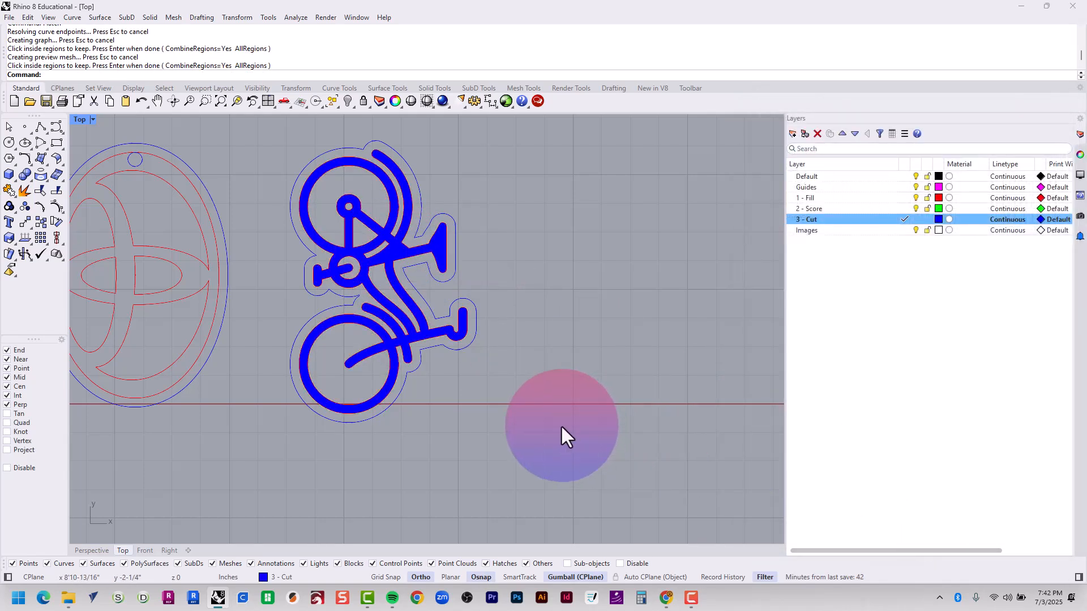
key("ctrl+z")
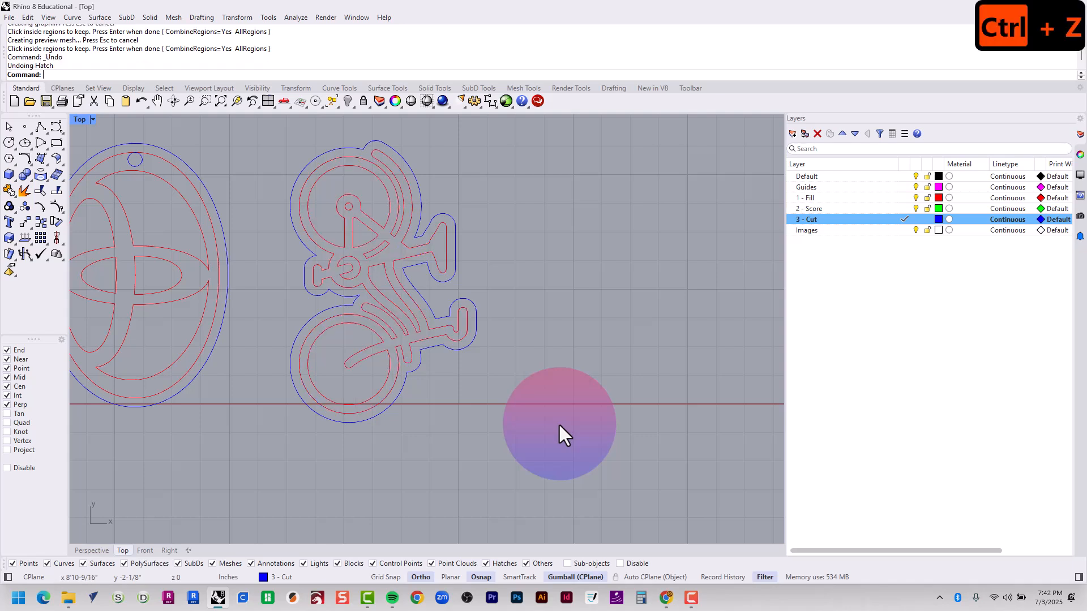
right_click_drag(504, 396, 656, 422)
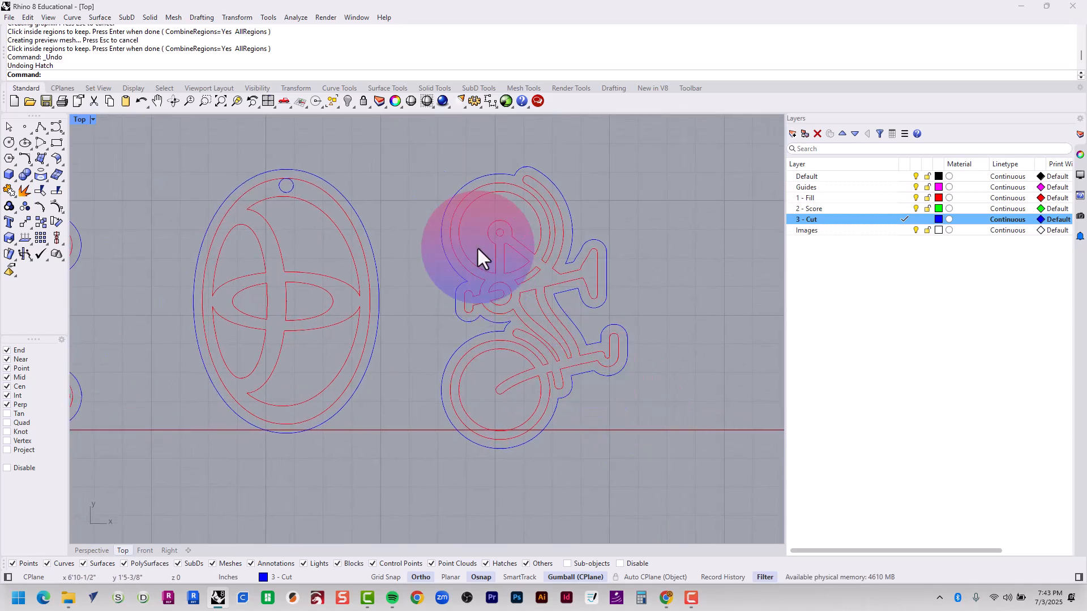
left_click(488, 233)
key("Escape")
key("Escape")
key("Escape")
key("Escape")
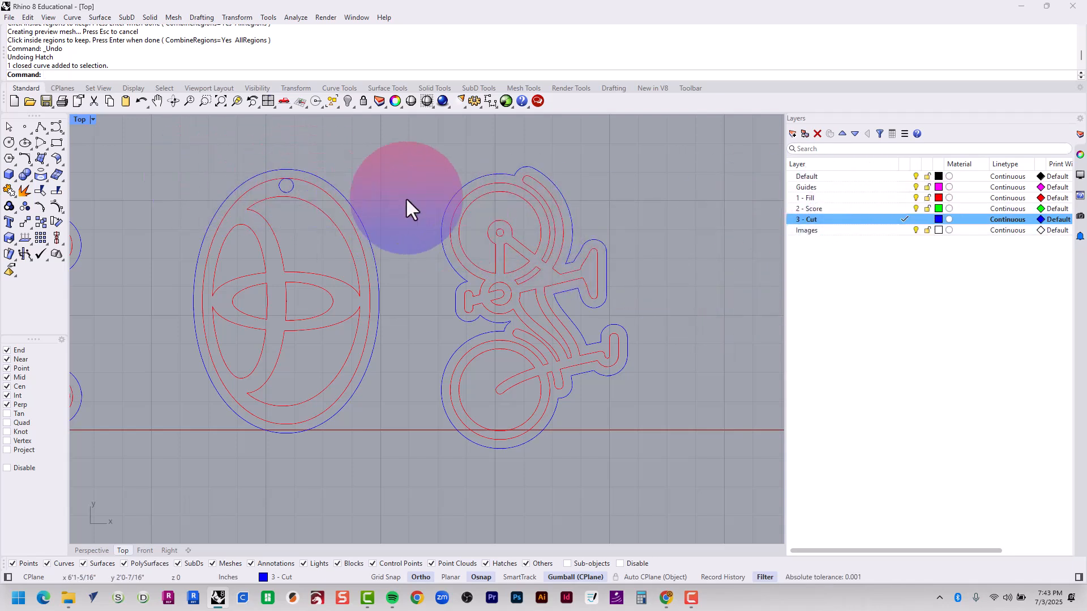
- Draw a 1/8 inch diameter circle inside the bicycle's upper wheel, above the hub
left_click(9, 143)
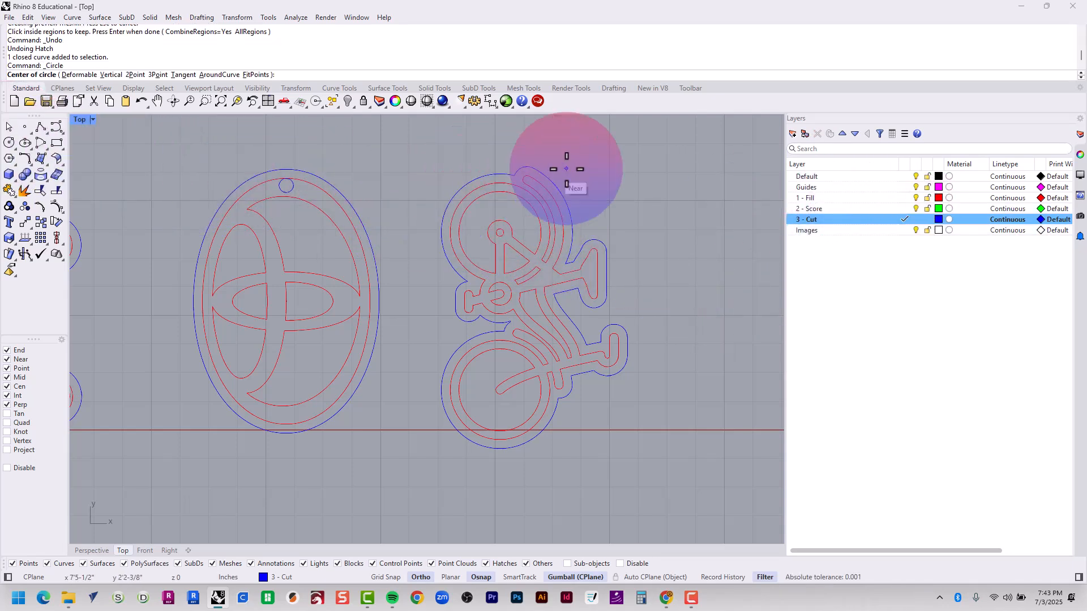
scroll(504, 207, "up", 3)
scroll(503, 209, "up", 2)
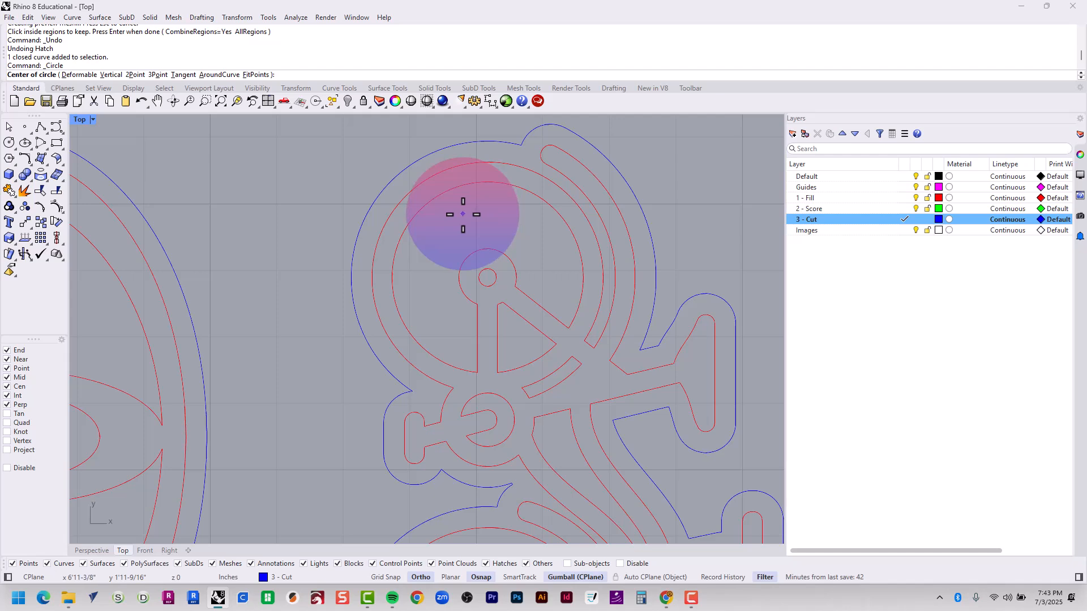
left_click(477, 215)
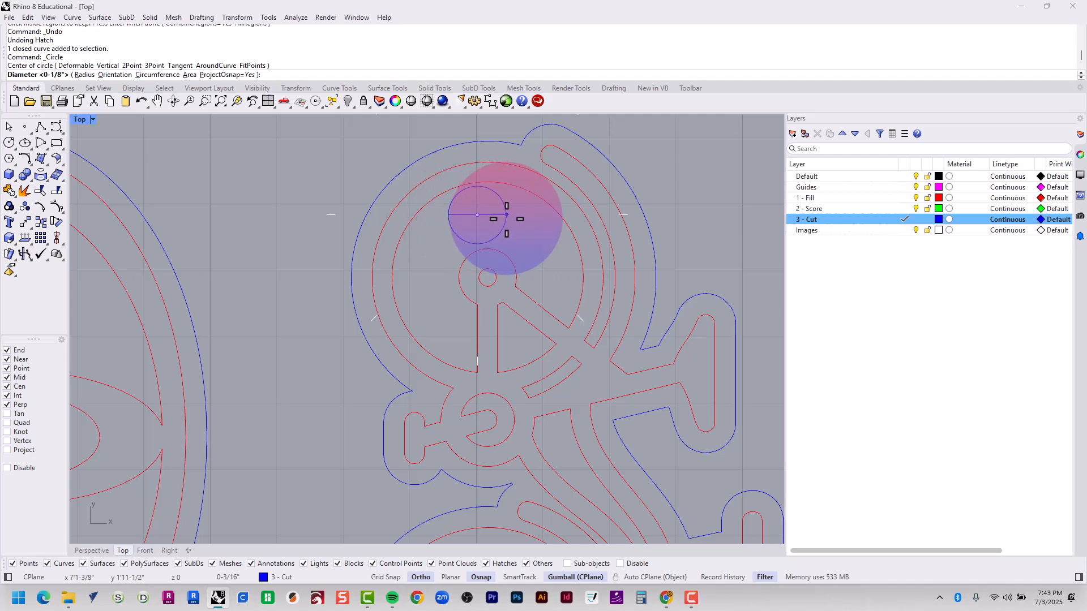
key("Return")
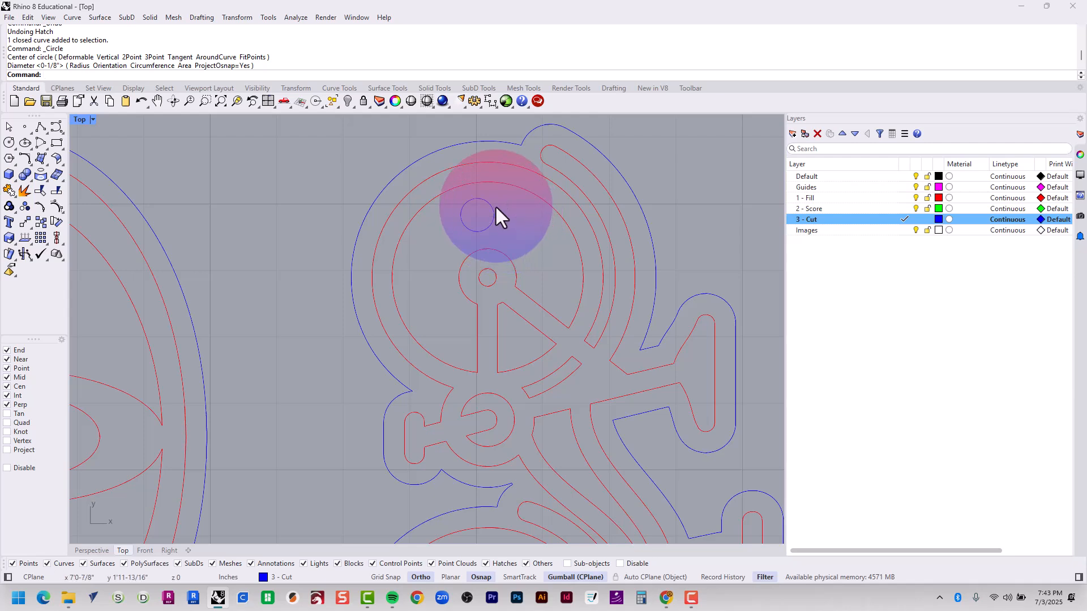
- Move the small circle straight up by its top point onto the cut outline above the upper wheel
left_click(490, 206)
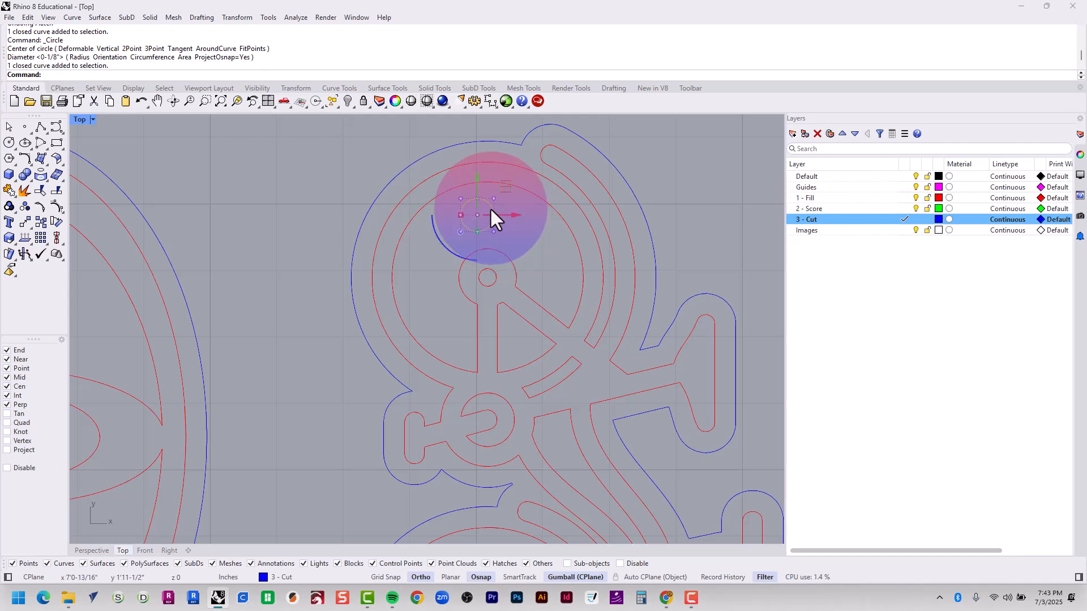
type("M")
key("Return")
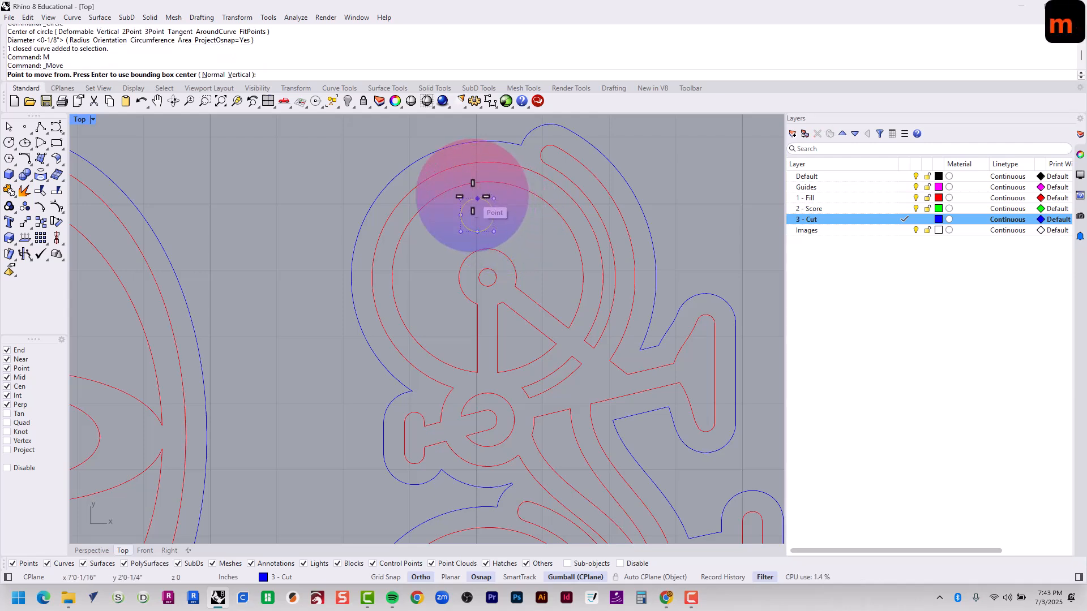
left_click(477, 199)
left_click(480, 139)
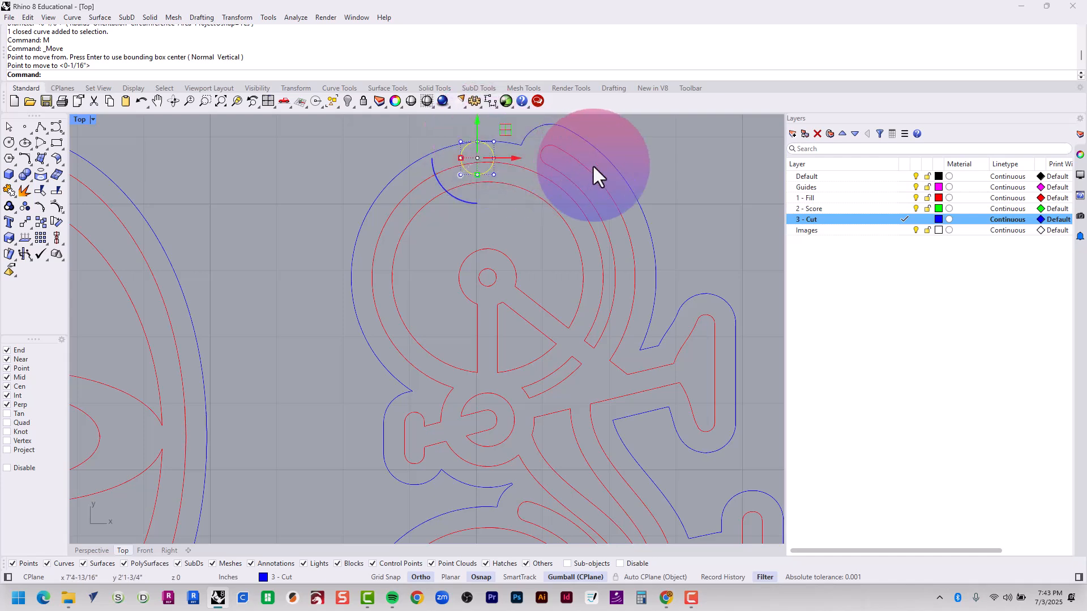
- Move the hole circle 2 mm straight down from the cut outline above the bicycle's upper wheel
type("M")
key("Return")
key("Return")
left_click(711, 136)
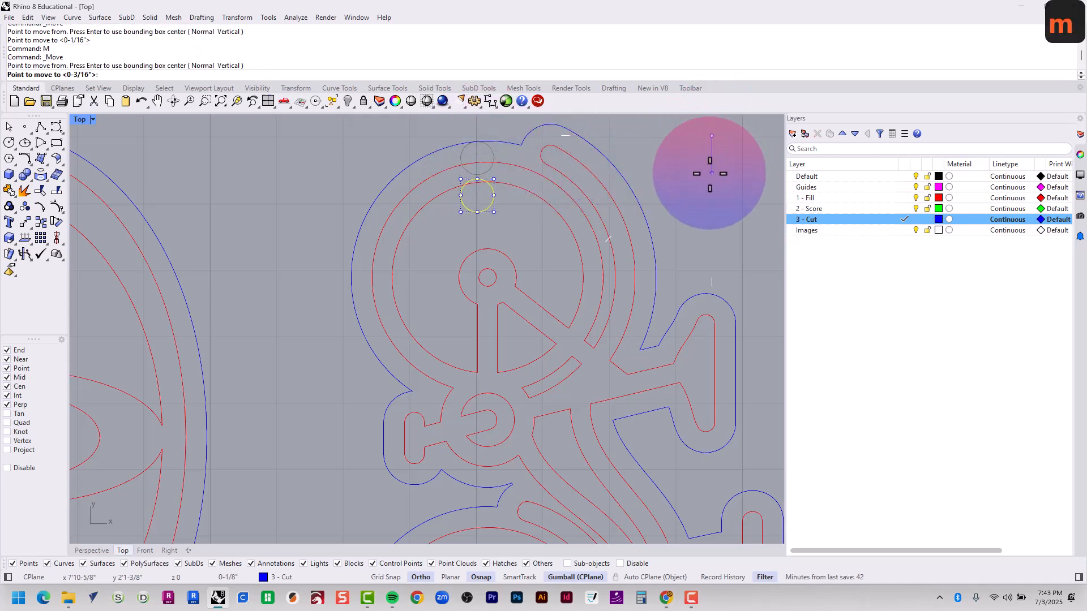
type("2mm")
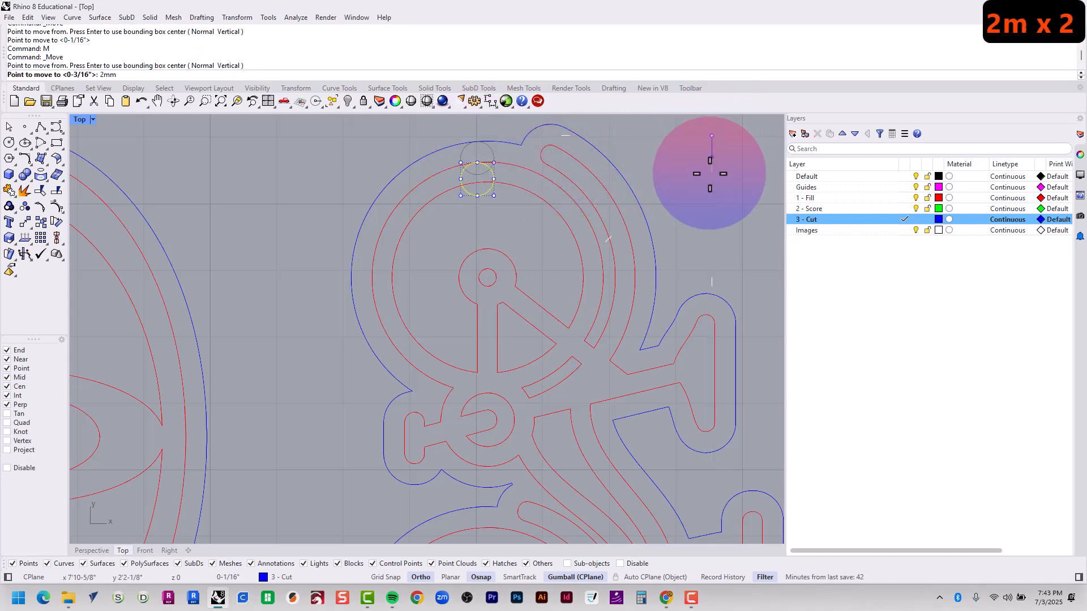
key("Return")
left_click(709, 174)
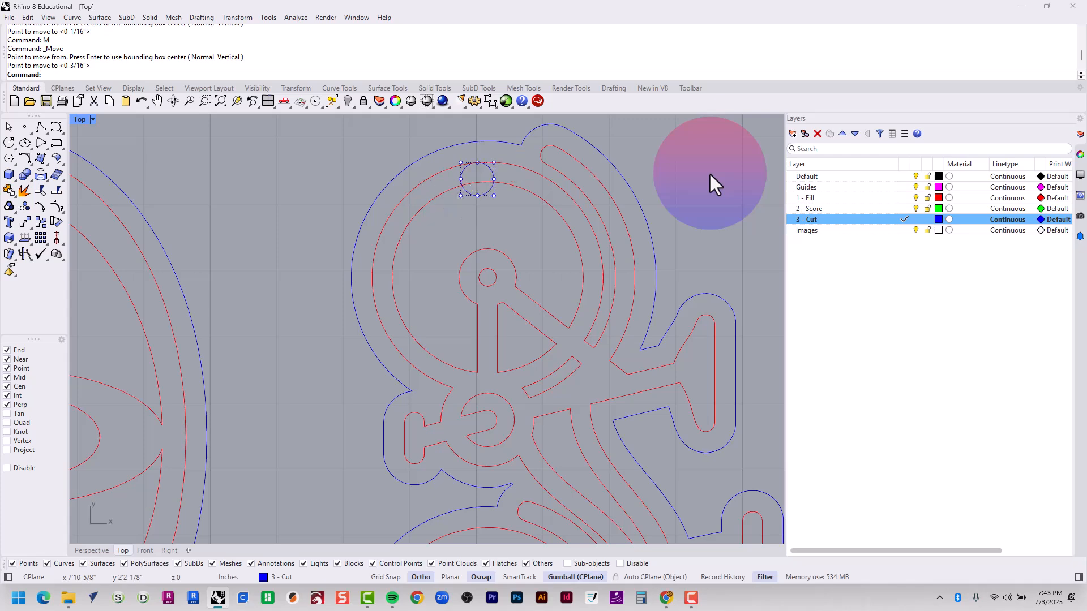
scroll(637, 209, "down", 10)
right_click_drag(633, 218, 519, 207)
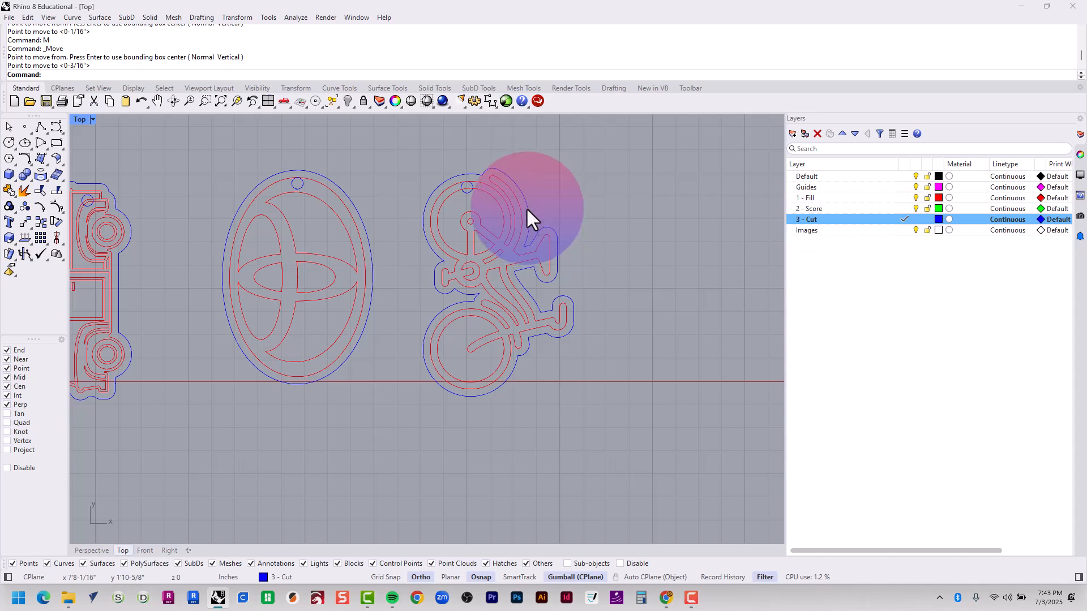
scroll(509, 265, "up", 2)
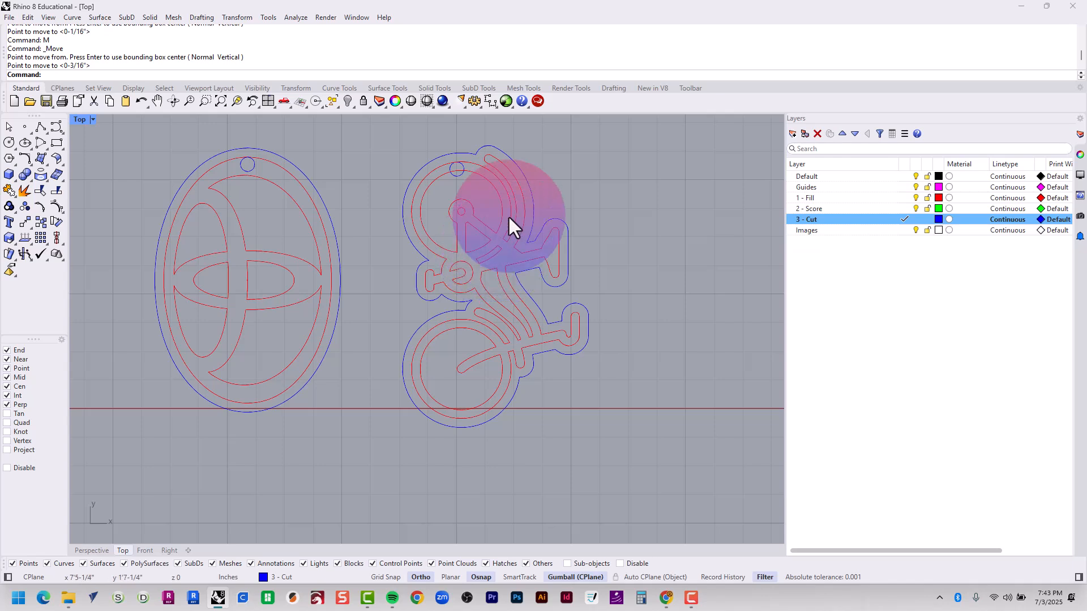
- Move the hole circle by its top point onto the cut outline's rounded bump above the fender end
scroll(461, 151, "up", 7)
right_click_drag(526, 179, 422, 210)
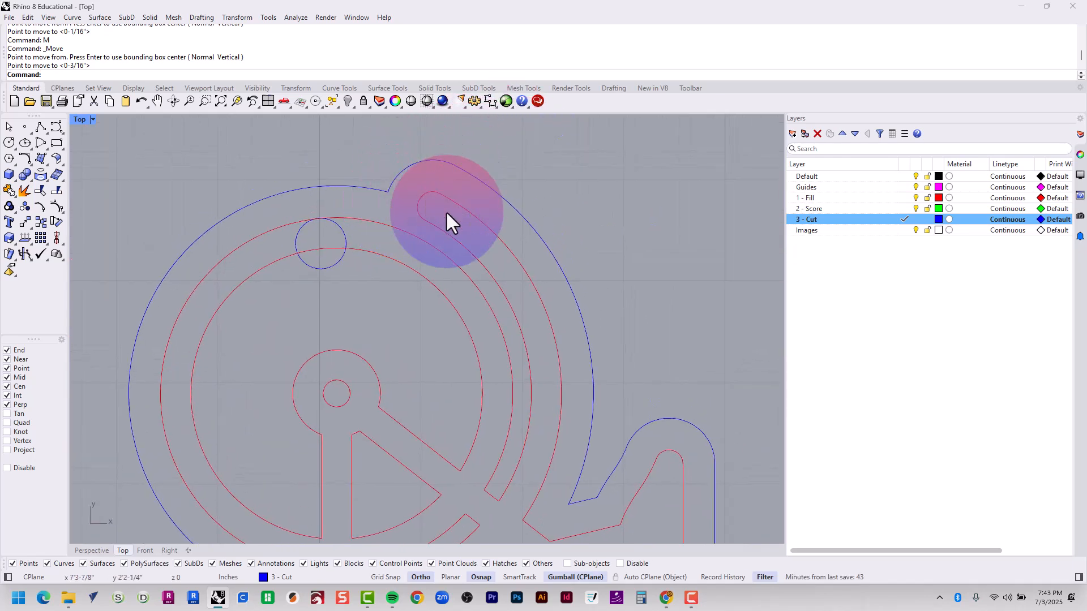
left_click(316, 269)
type("M")
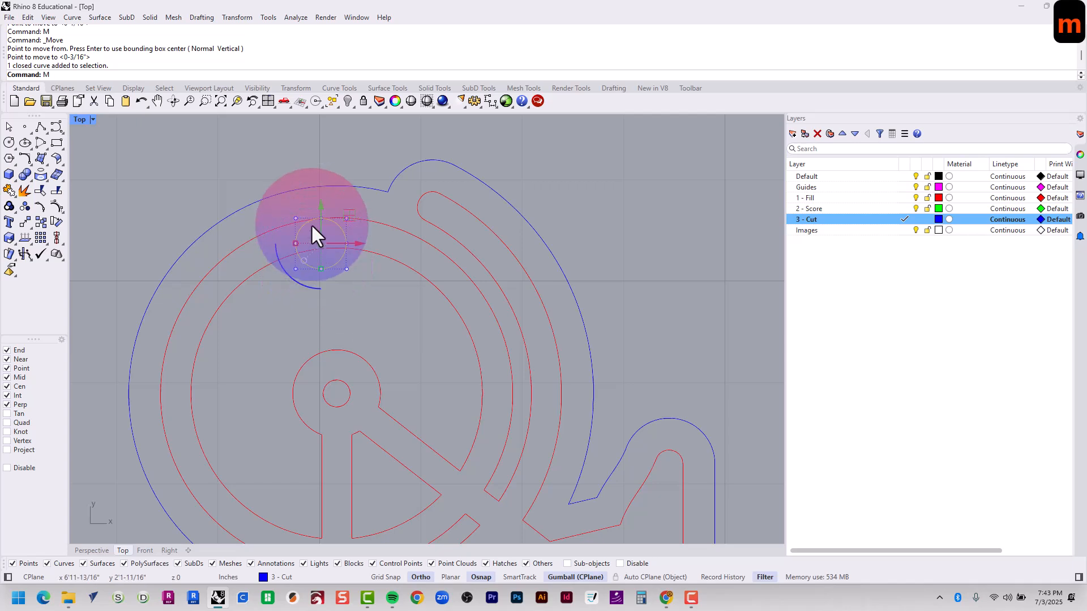
type("m")
key("Return")
type("m")
key("Return")
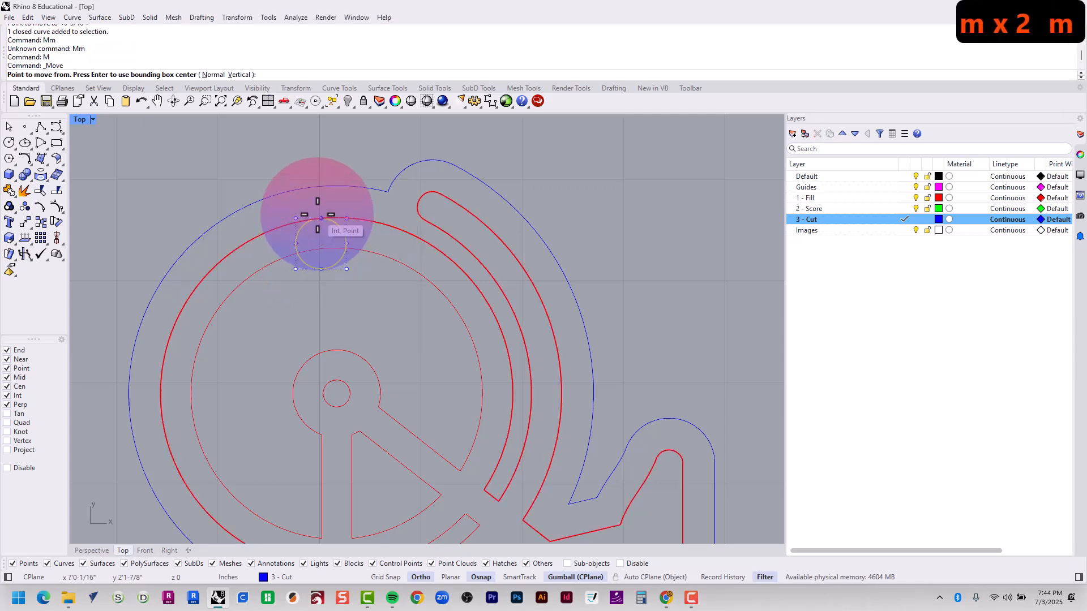
left_click(319, 217)
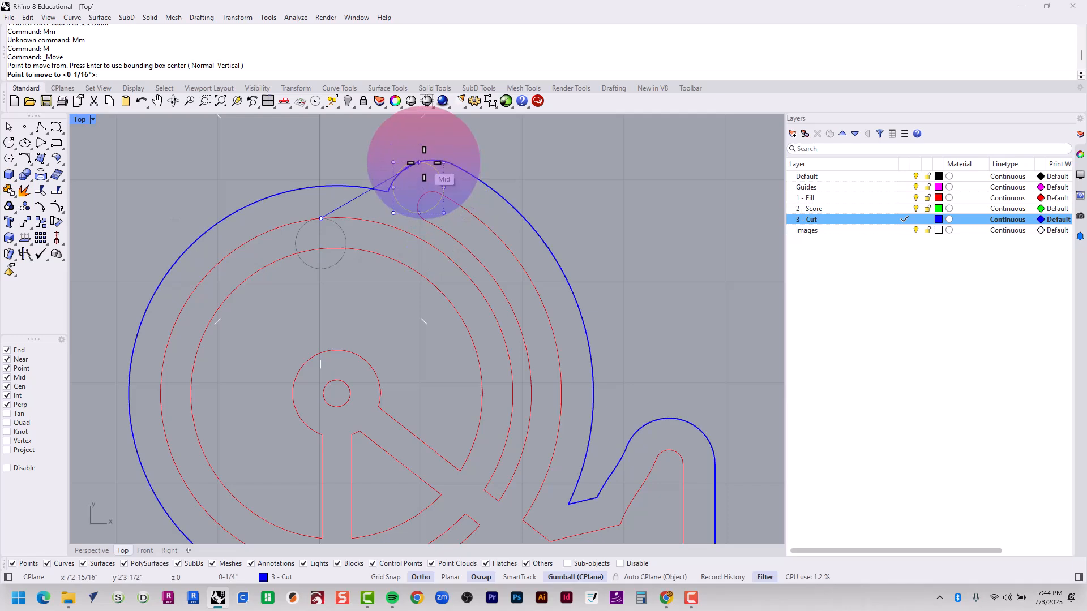
left_click(423, 163)
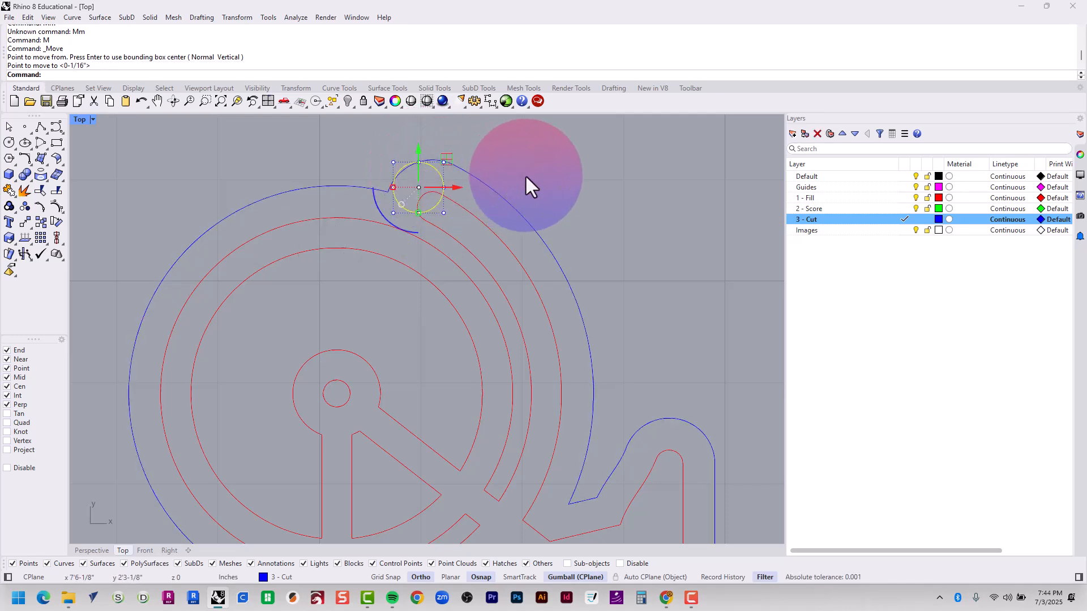
- Move the hole circle 2 mm straight down, inward from the cut outline above the fender end
type("m")
key("Return")
left_click(626, 161)
type("2mm")
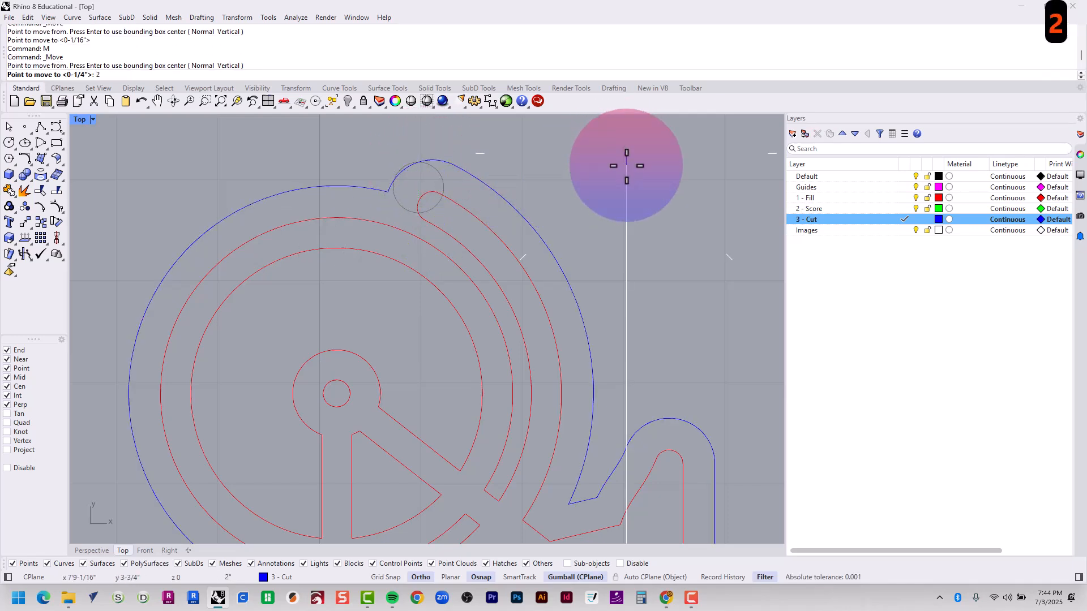
key("Return")
left_click(635, 246)
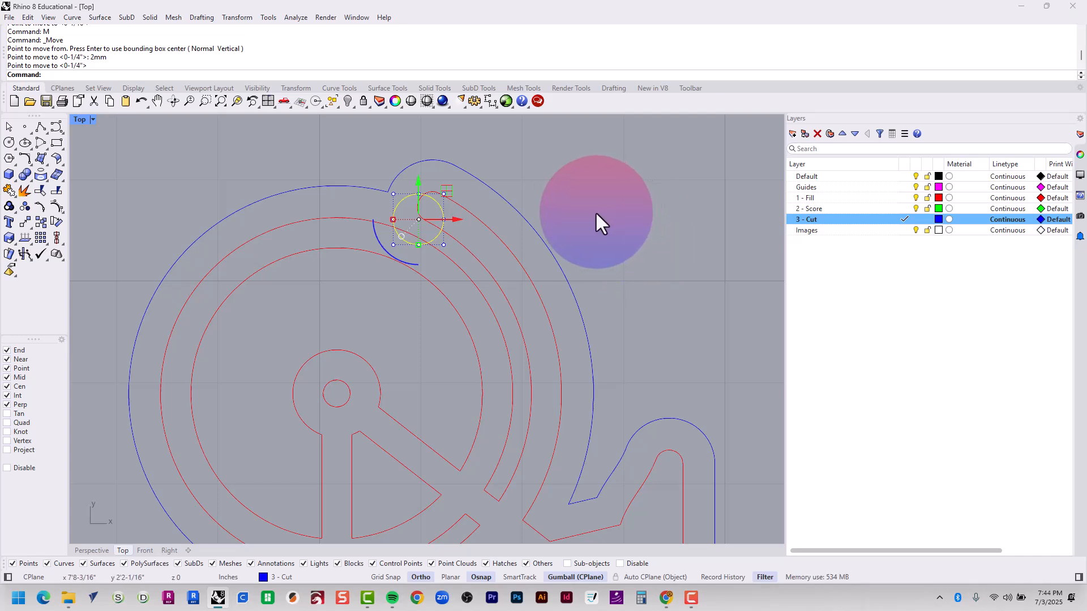
- Shift the hole circle 2 mm horizontally to the right, over the fender's rounded end, and deselect it
type("m")
key("Return")
left_click(587, 212)
type("2mm")
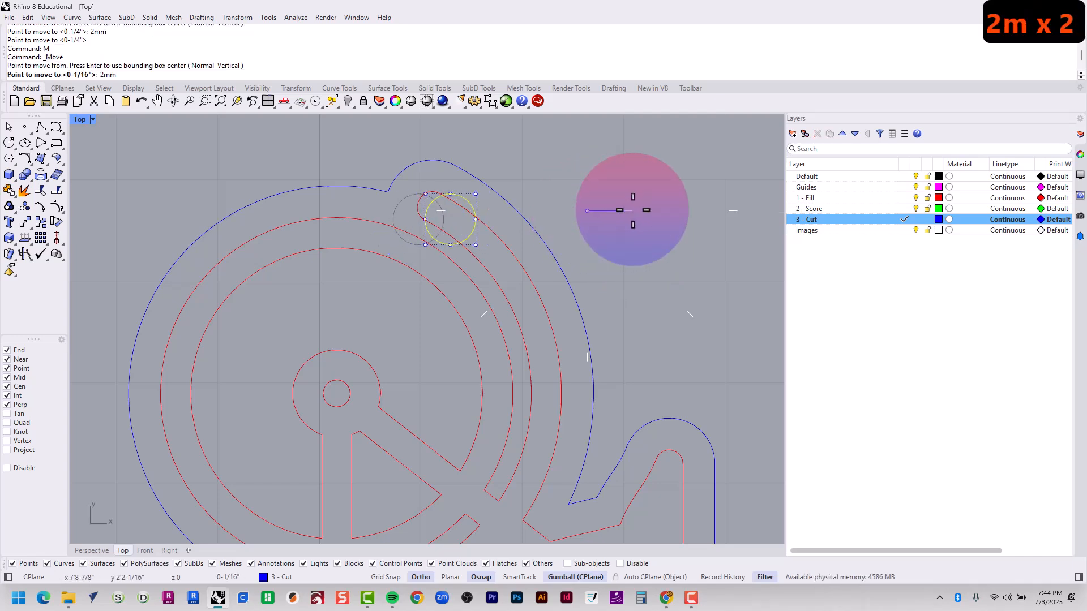
key("Return")
left_click(632, 210)
key("Escape")
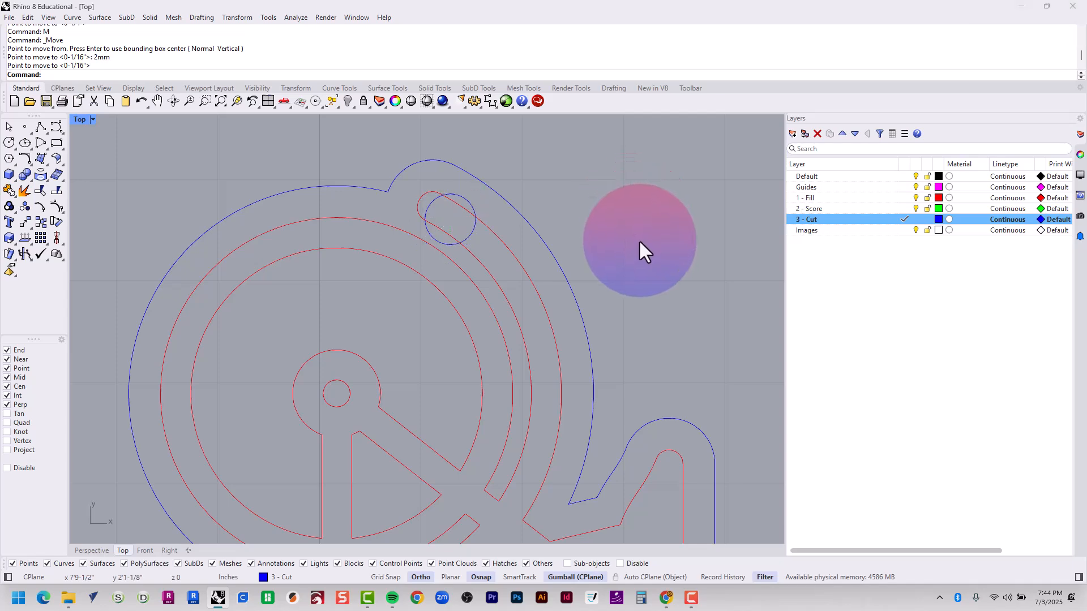
- Hide the Guides layer so that only the four tags' fill and cut curves are displayed
scroll(597, 234, "down", 3)
scroll(592, 236, "down", 3)
right_click_drag(613, 291, 590, 262)
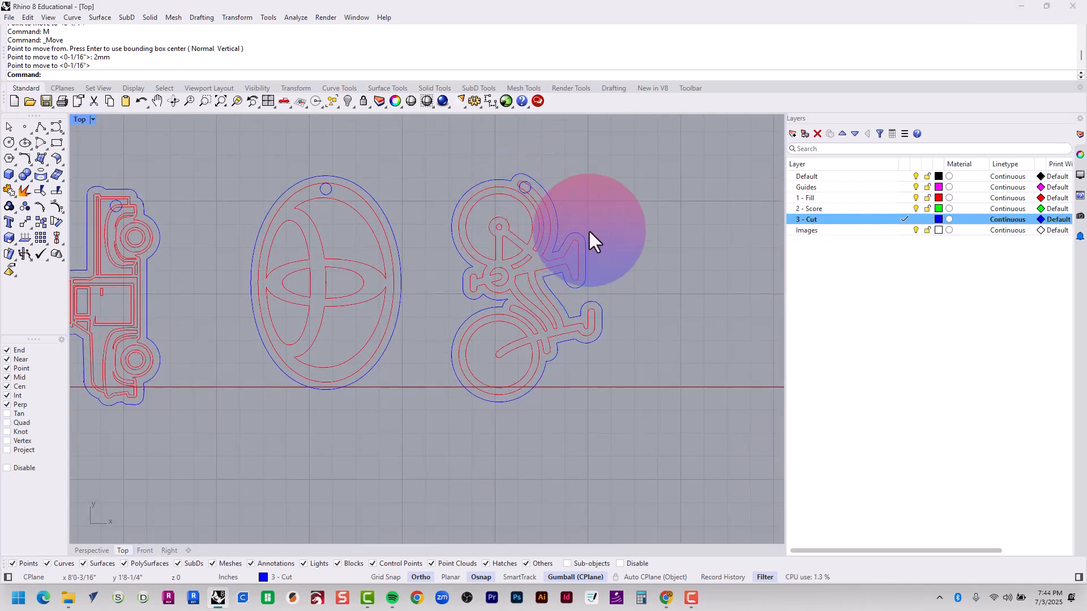
scroll(622, 248, "down", 5)
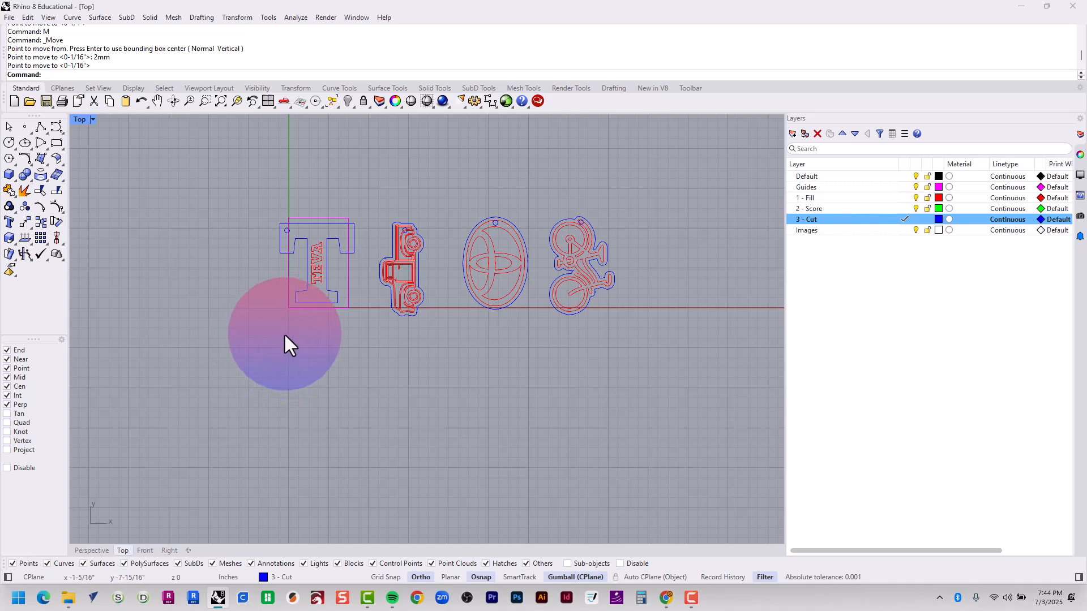
left_click(915, 188)
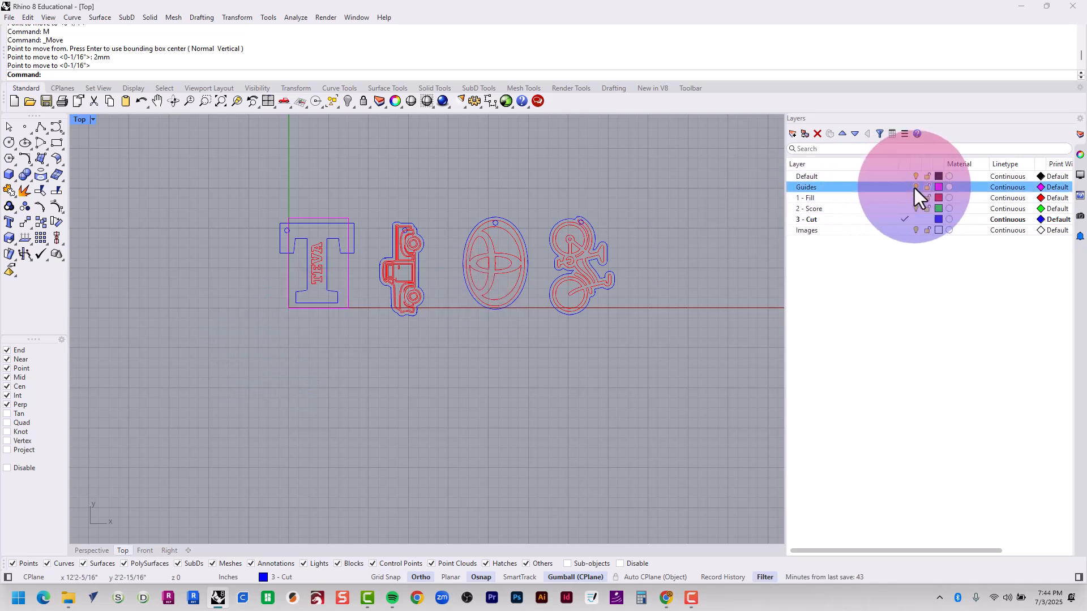
- Examine the fill curves, cut outlines and holes of the T-shaped, truck, oval logo and bicycle tags
scroll(332, 274, "up", 2)
scroll(333, 277, "up", 3)
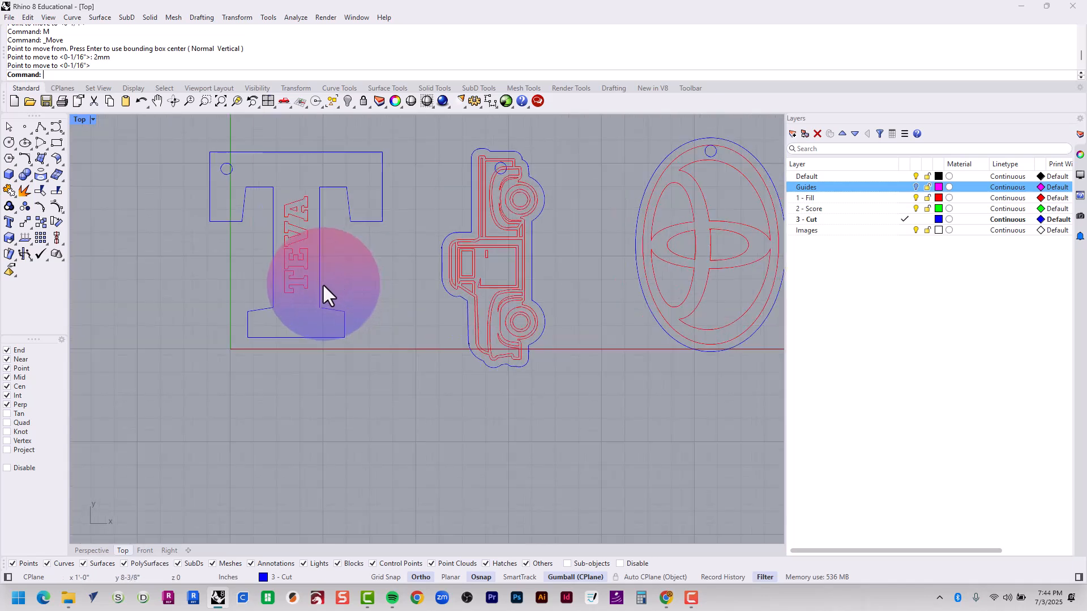
left_click(301, 249)
left_click(570, 273)
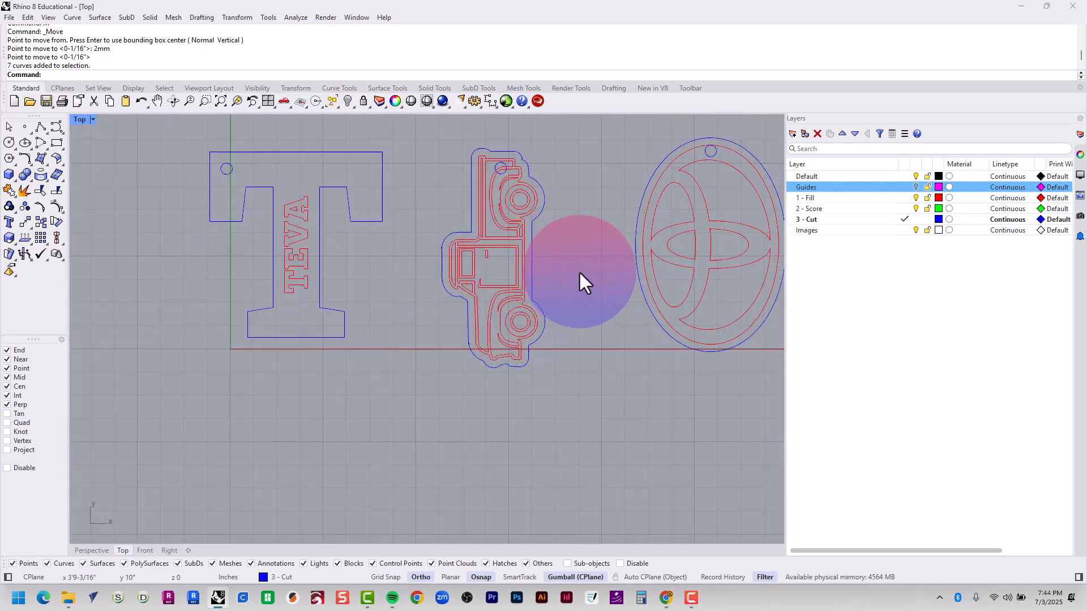
right_click_drag(547, 275, 361, 280)
scroll(467, 244, "down", 2)
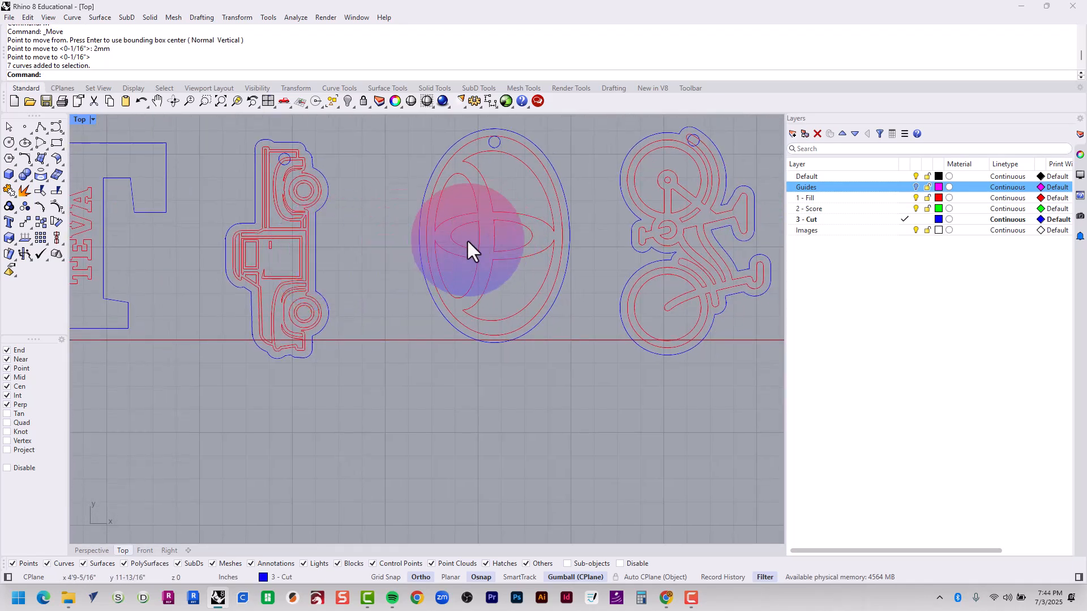
scroll(623, 226, "down", 1)
scroll(611, 244, "down", 2)
scroll(601, 251, "down", 1)
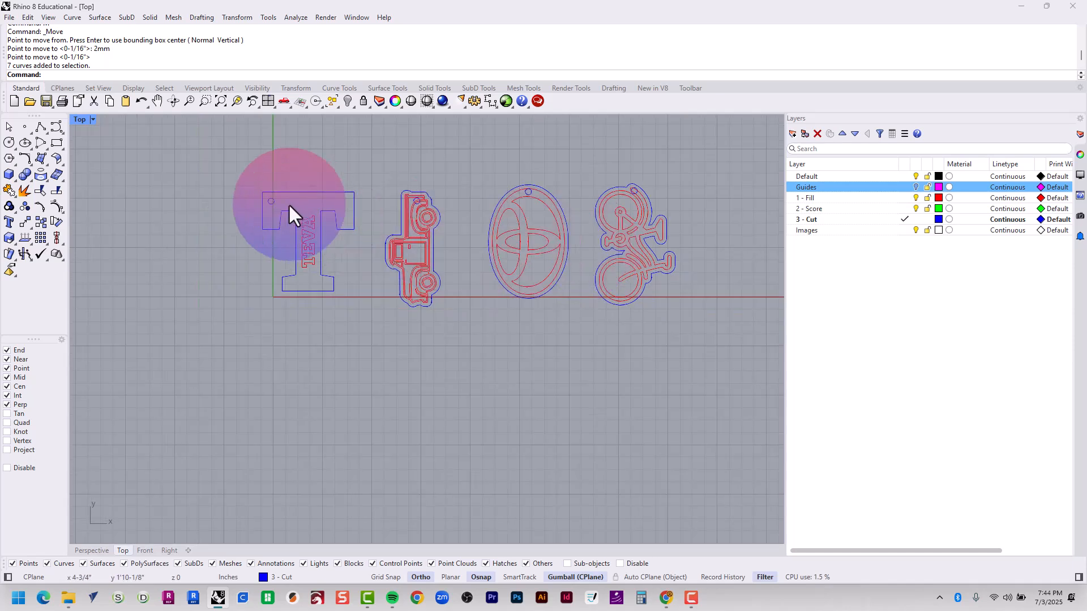
scroll(288, 203, "up", 2)
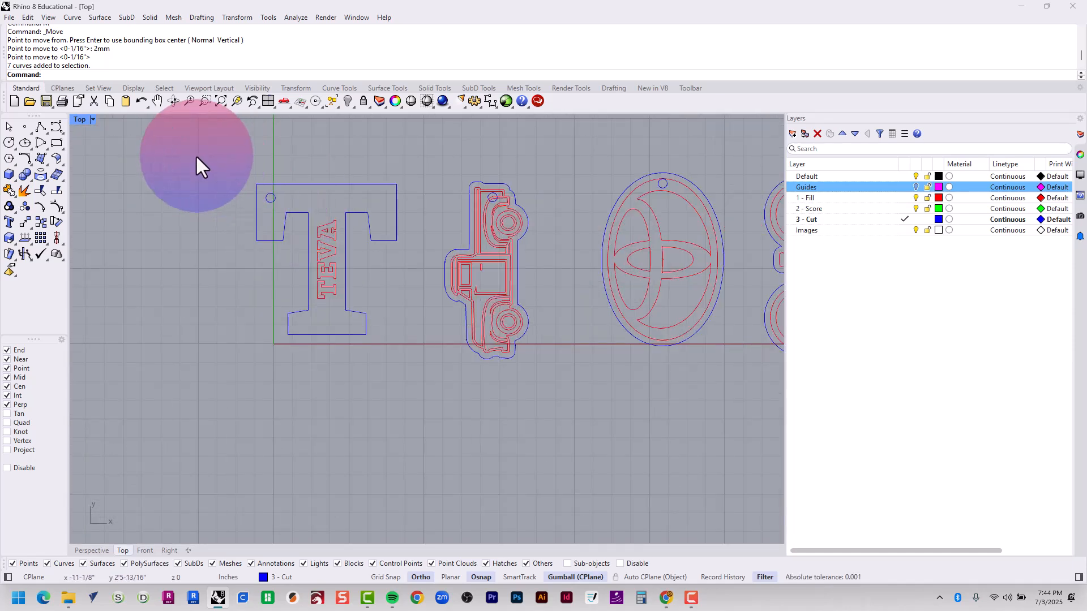
- Start saving the model under a new name and browse to the ARCH A170 (OCC) folder within 3 - Summer 2025
left_click(7, 18)
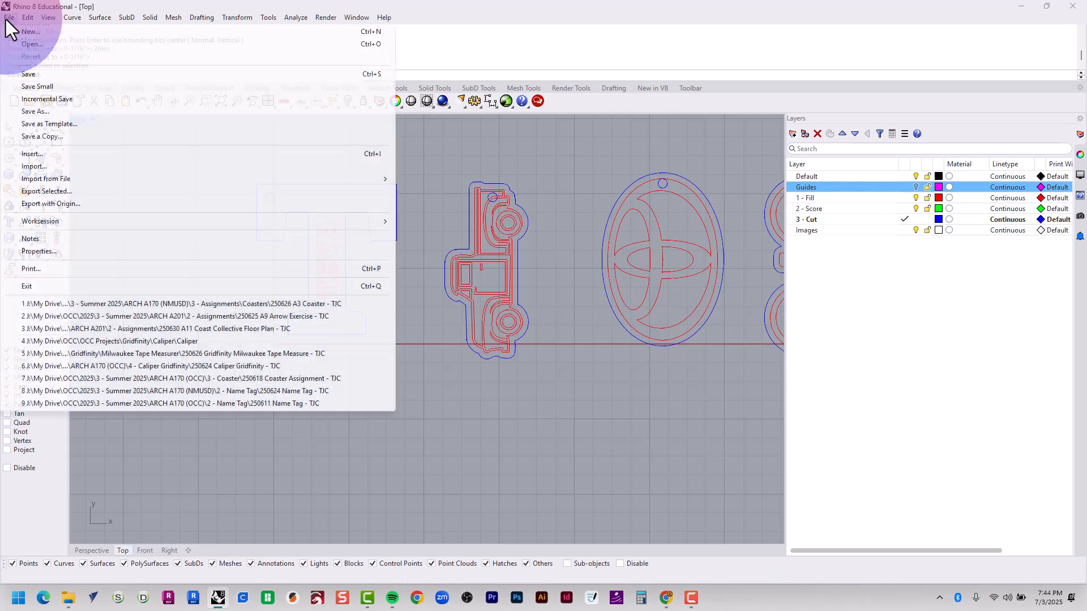
left_click(62, 112)
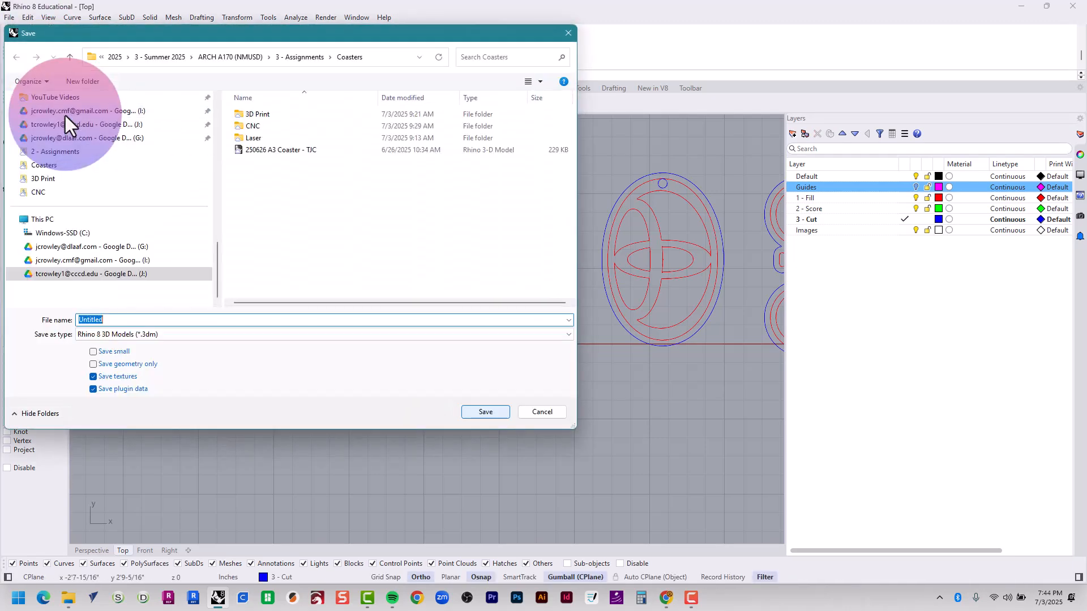
left_click(301, 57)
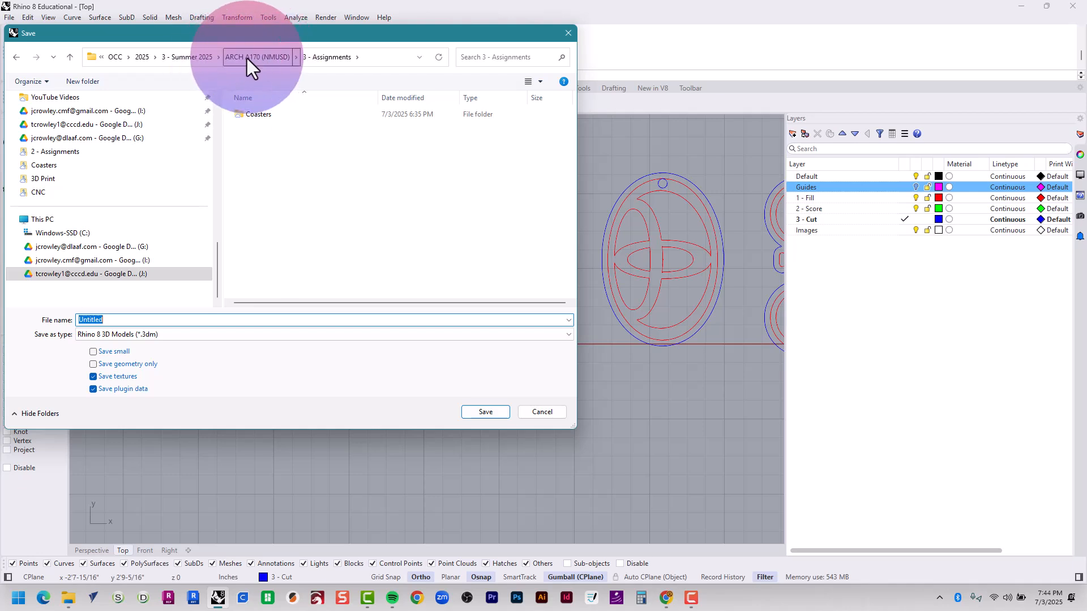
left_click(198, 61)
left_click(256, 130)
double_click(256, 135)
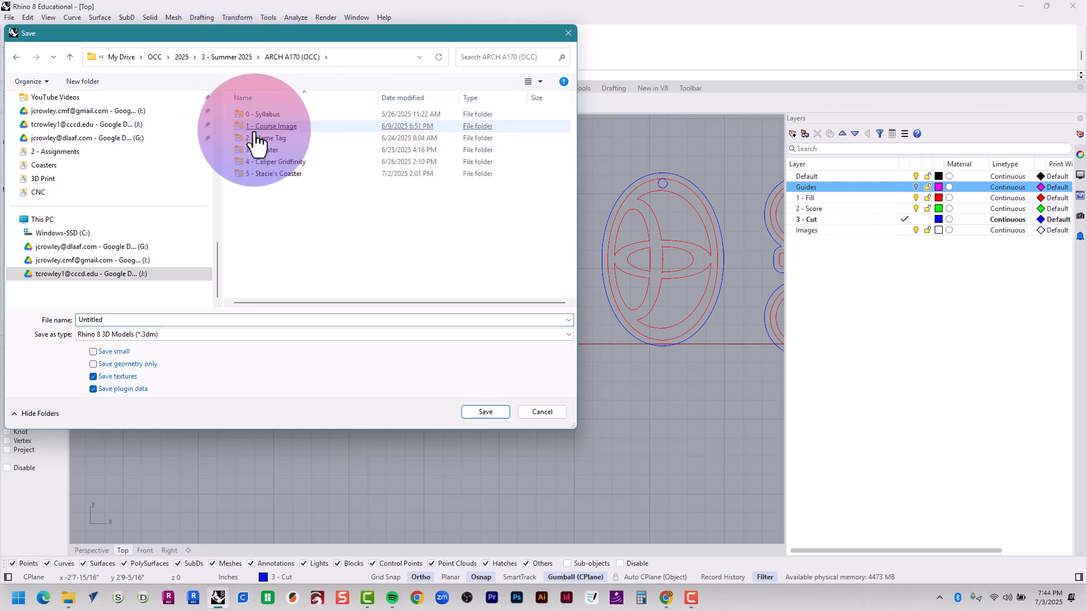
- Create a folder named "6 - Keychains" inside ARCH A170 (OCC) and open it as the save location
left_click(98, 85)
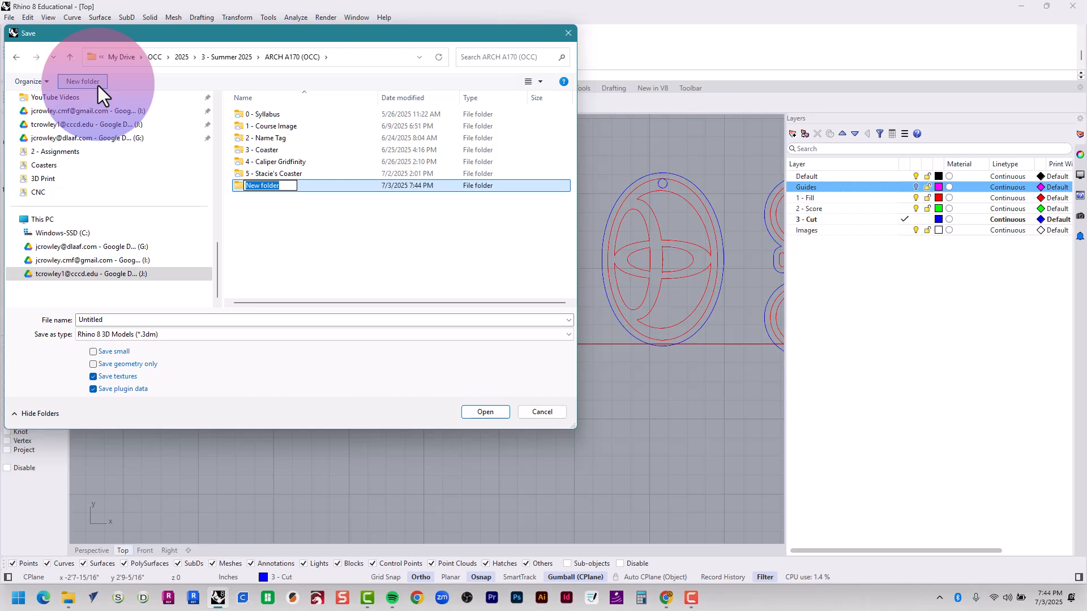
type("6")
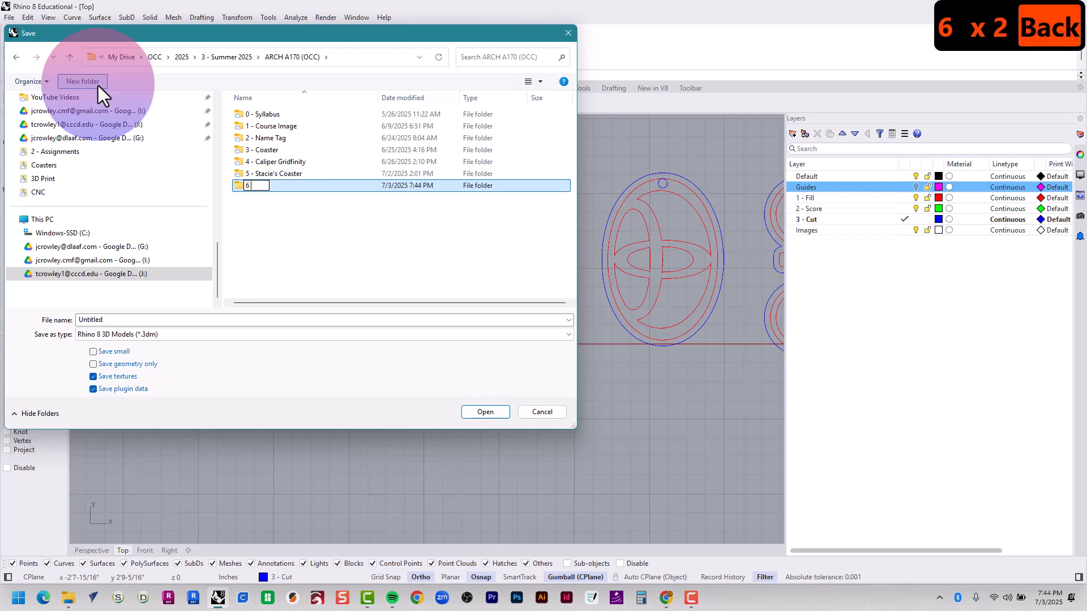
type(" - Keychains")
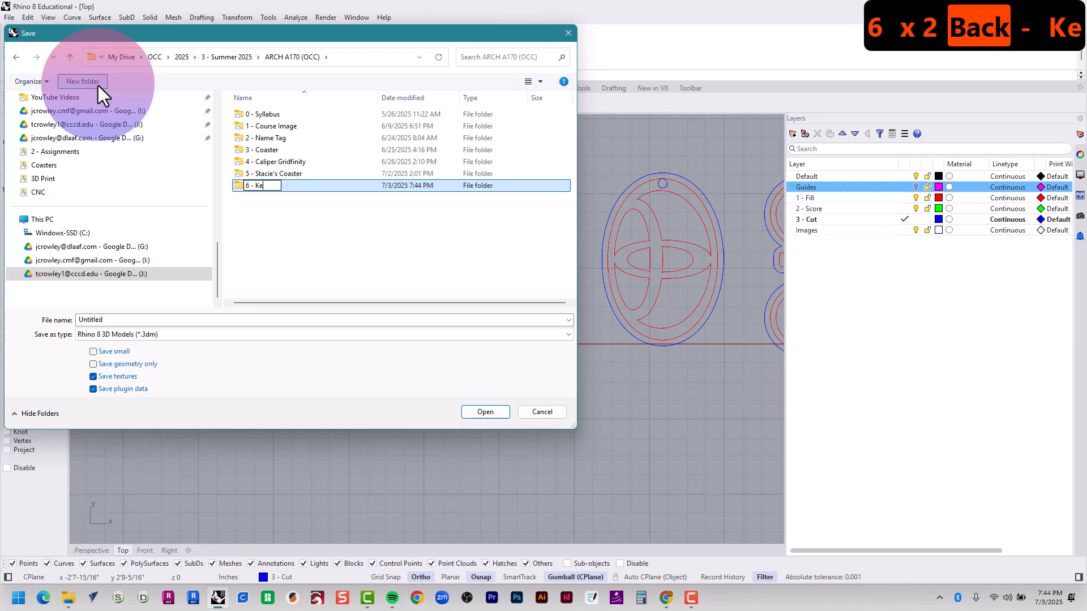
key("Return")
key("Return")
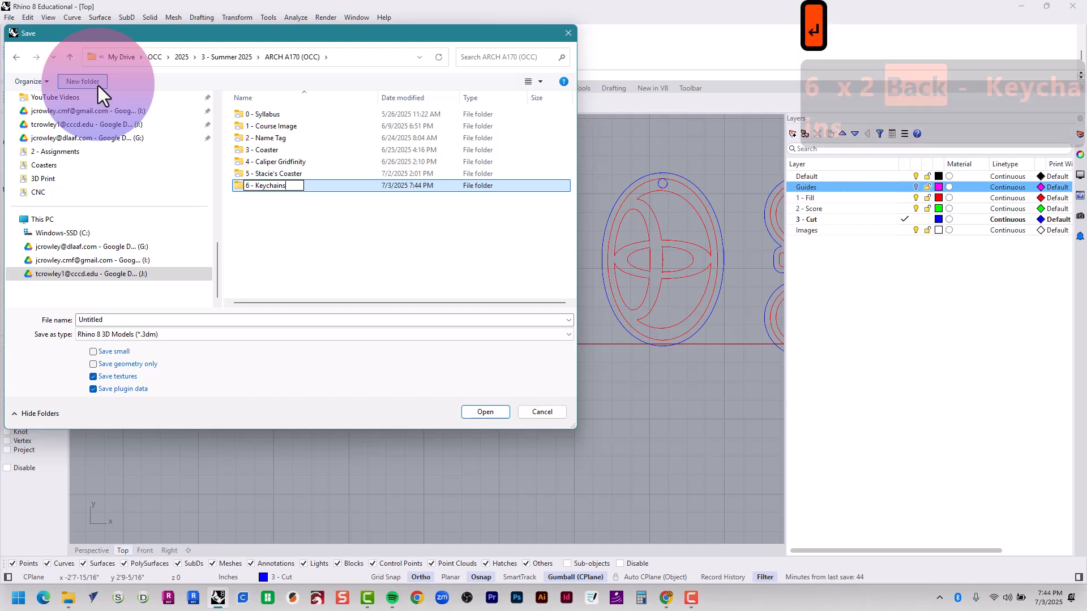
- Enter "250703 - Keychains - TJC" as the file name for the Rhino 8 model being saved in 6 - Keychains
double_click(116, 319)
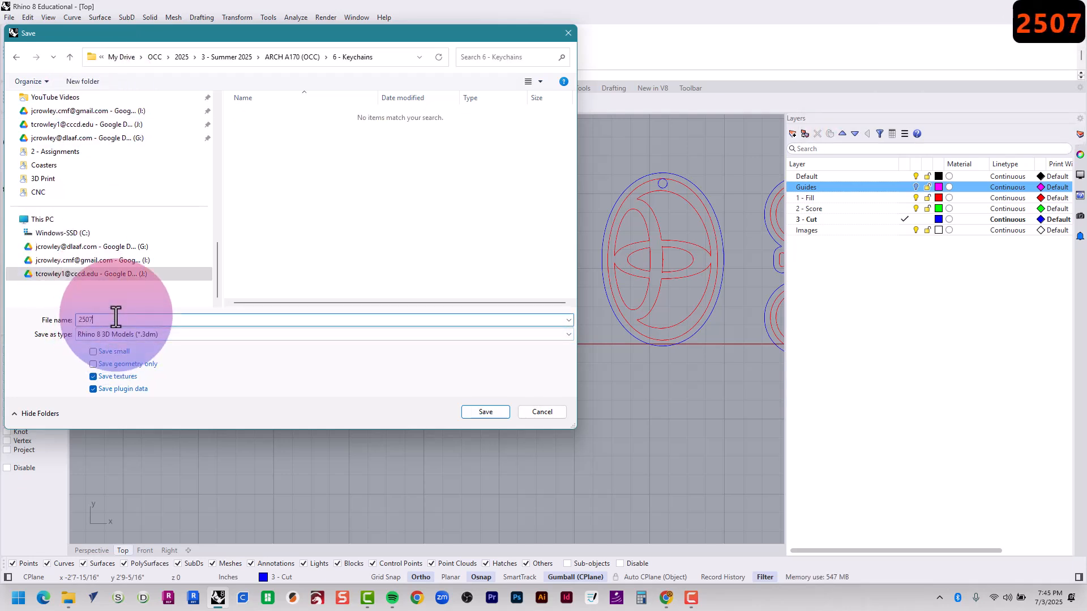
type("250703 - ")
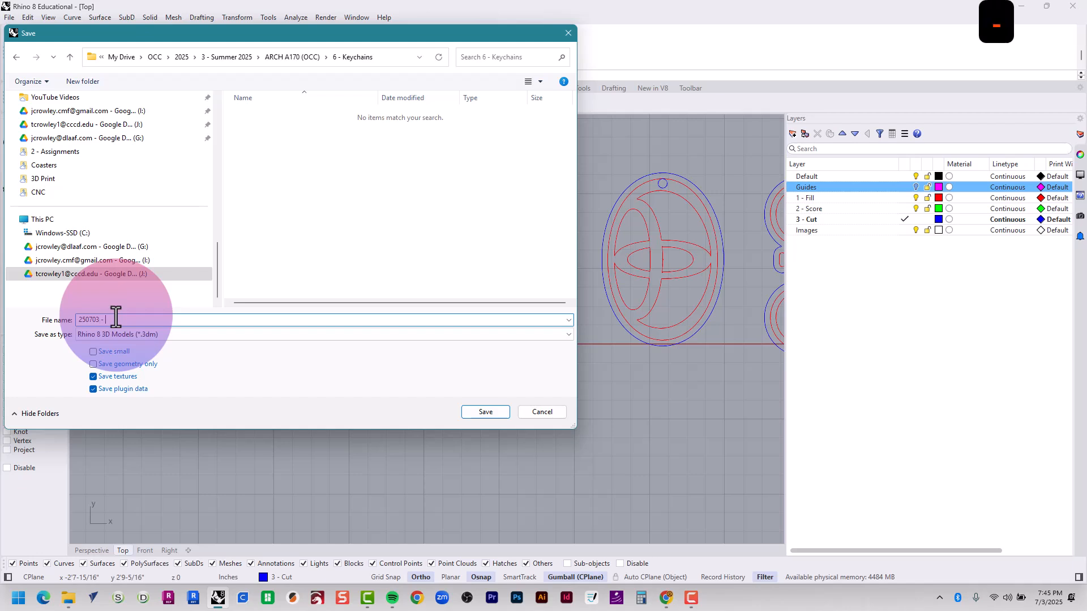
type("Keychains")
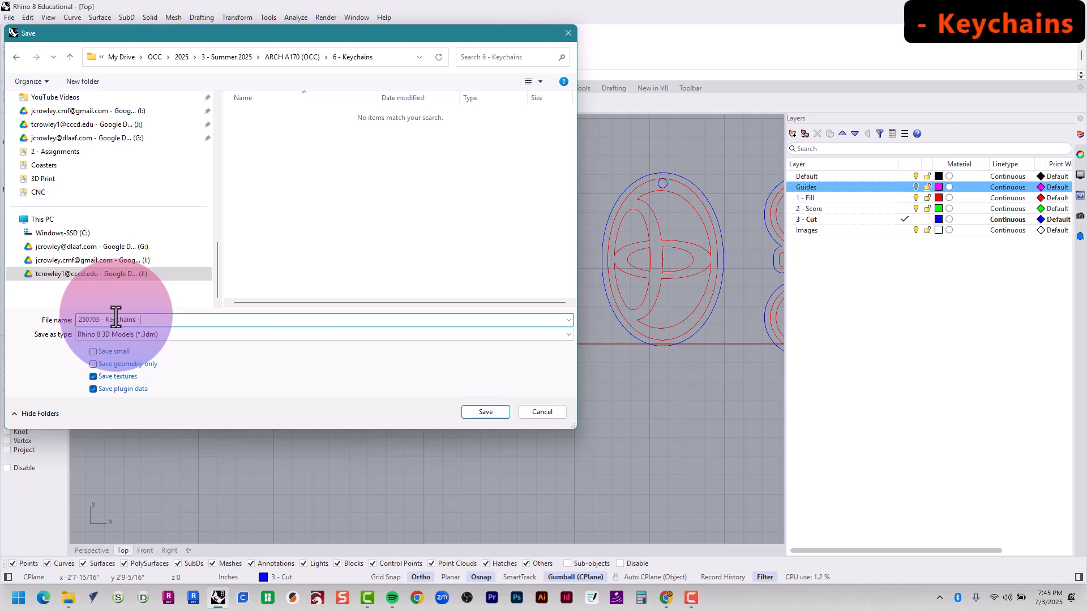
type(" - TJC")
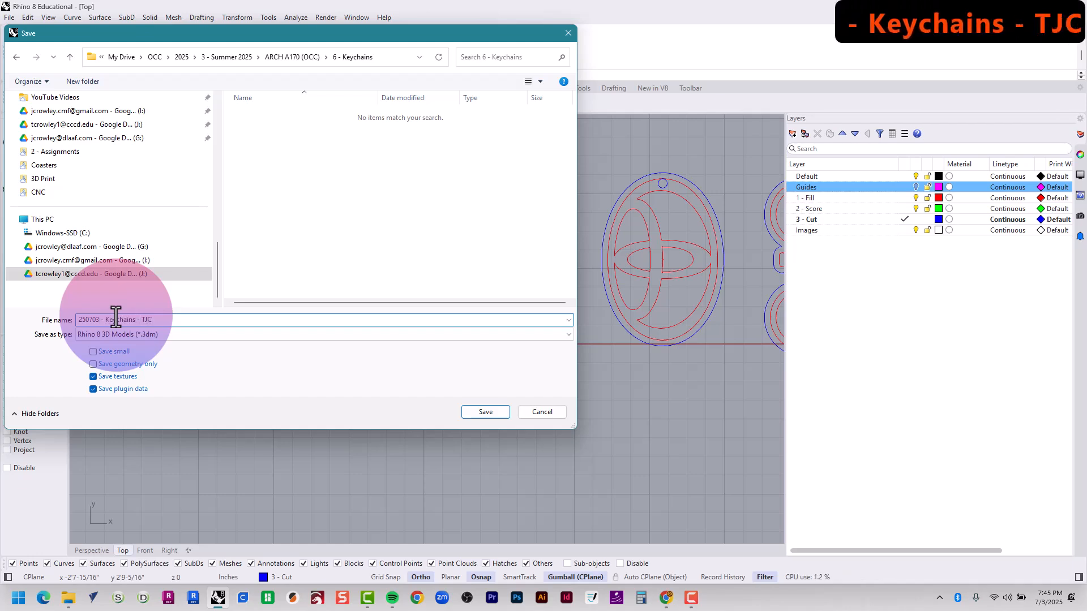
- Switch to Chrome and check the In-Class Assignment 5.0 page for its number and file naming scheme, and return to Rhino's save dialog
key("alt+Tab")
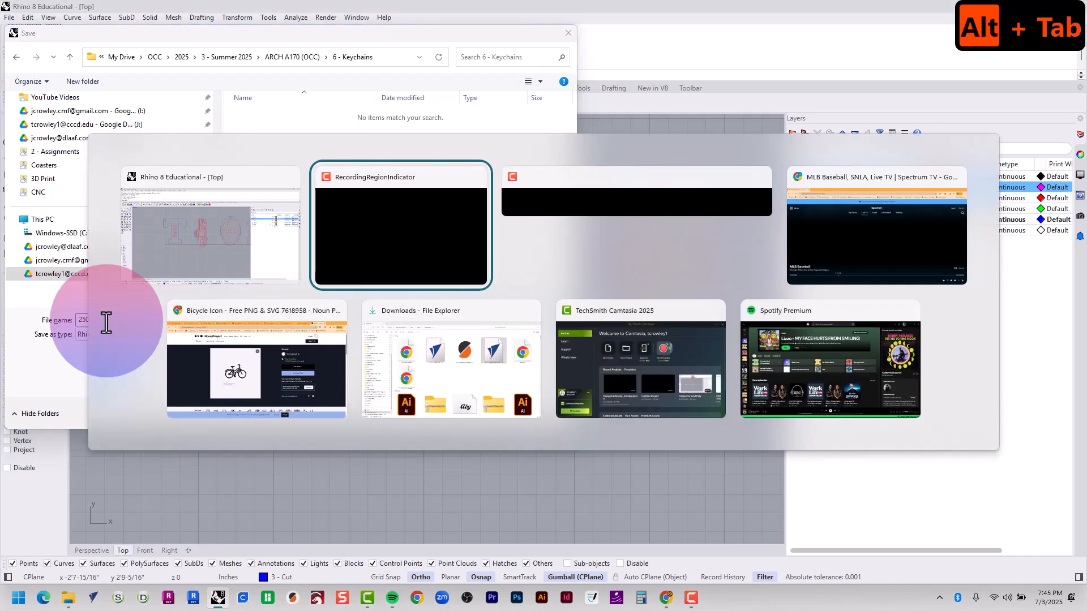
left_click(820, 215)
key("alt+Tab")
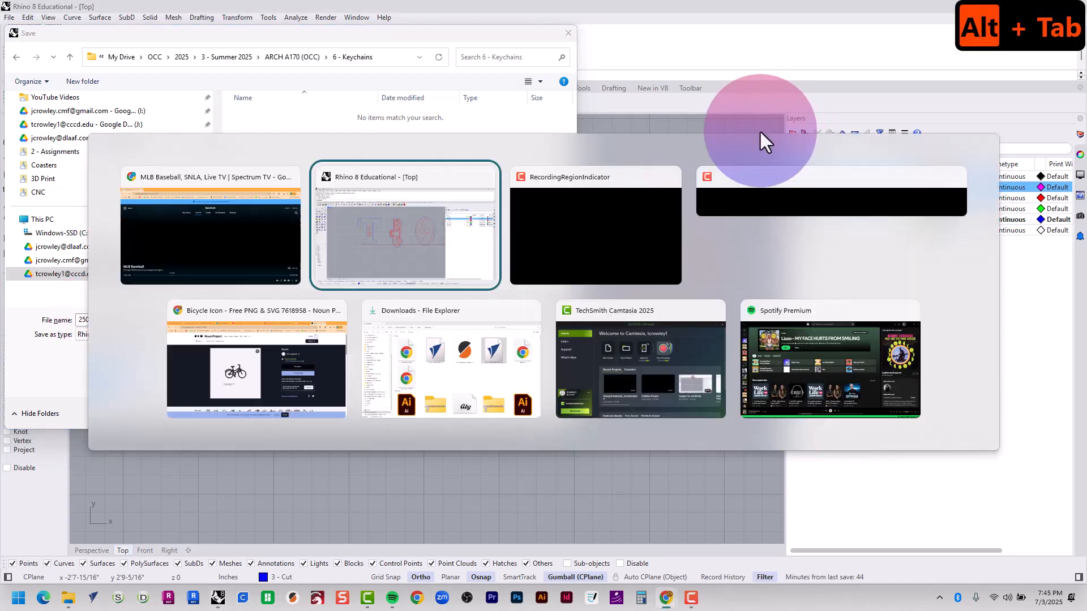
key("alt+Tab")
key("alt+Tab")
key("alt+Tab")
key("alt+Tab")
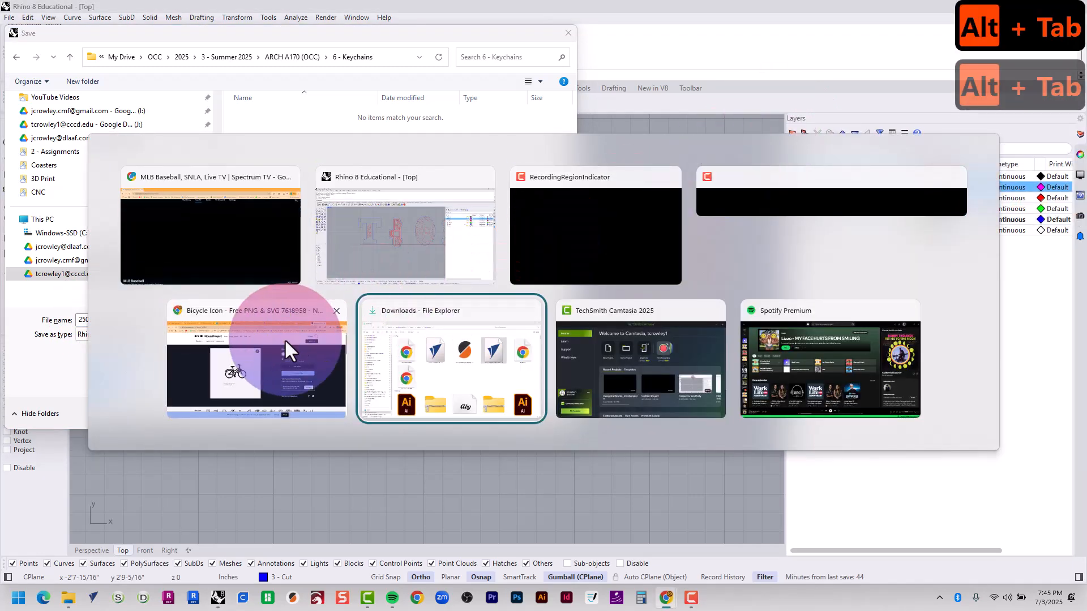
left_click(286, 342)
left_click(522, 7)
scroll(272, 169, "up", 10)
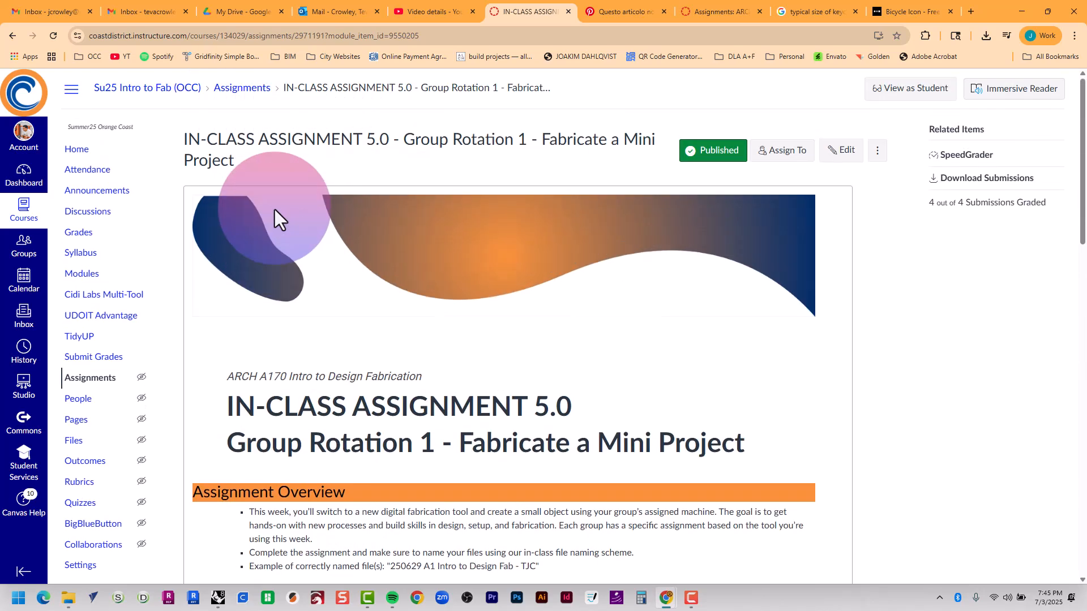
key("alt+Tab")
key("alt+Tab")
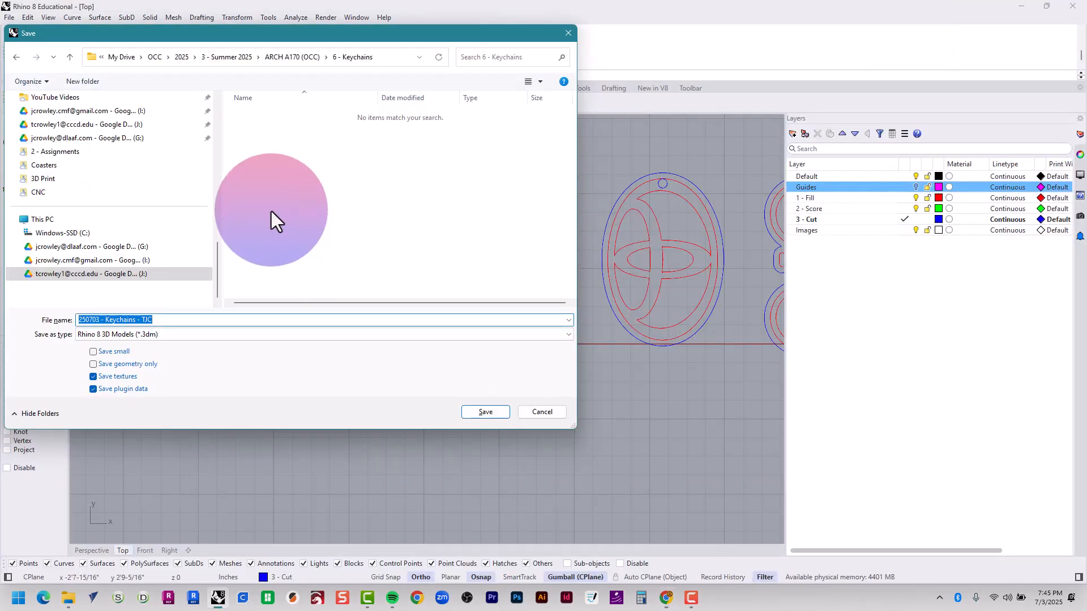
- Add the assignment code A5 to the file name, making it "250703 - A5 Keychains - TJC", and save the model
left_click(106, 320)
type("A5")
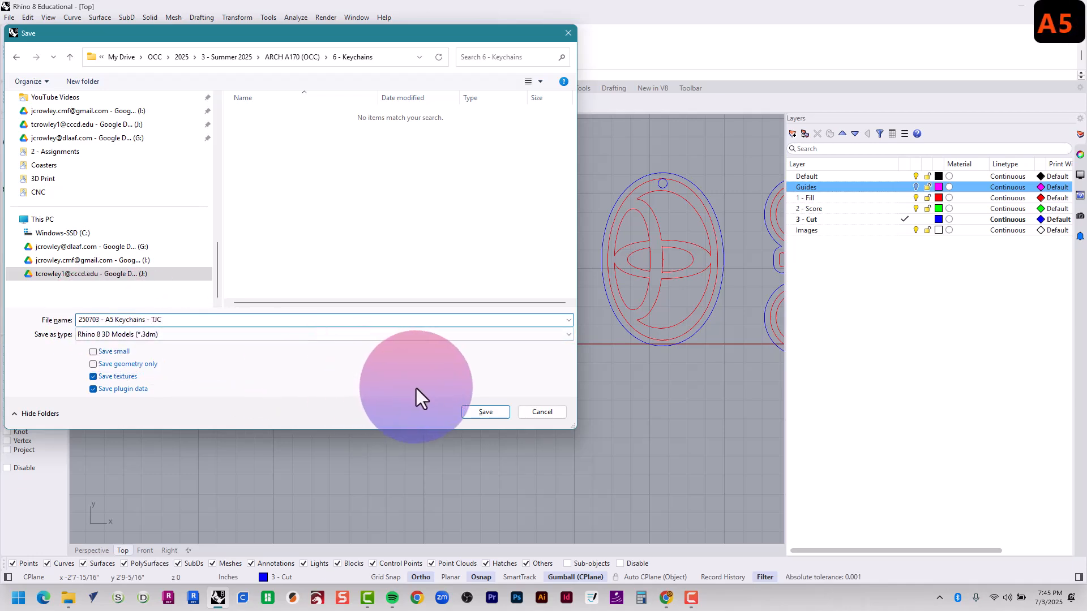
left_click(484, 413)
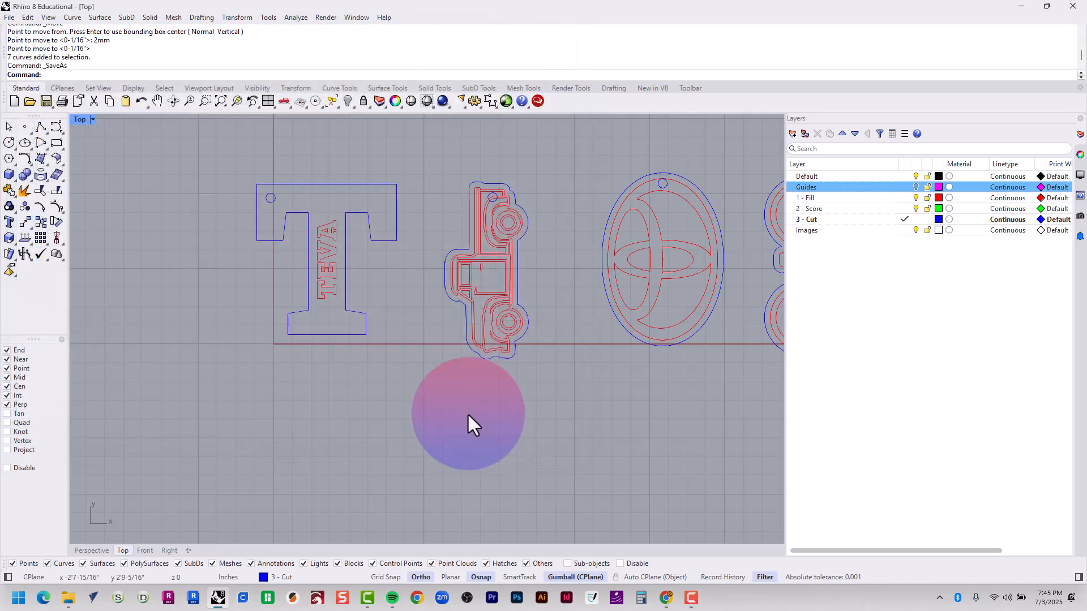
- Select the curves of all four tags, start exporting them, and browse to the 6 - Keychains folder in ARCH A170 (OCC)
scroll(261, 374, "down", 10)
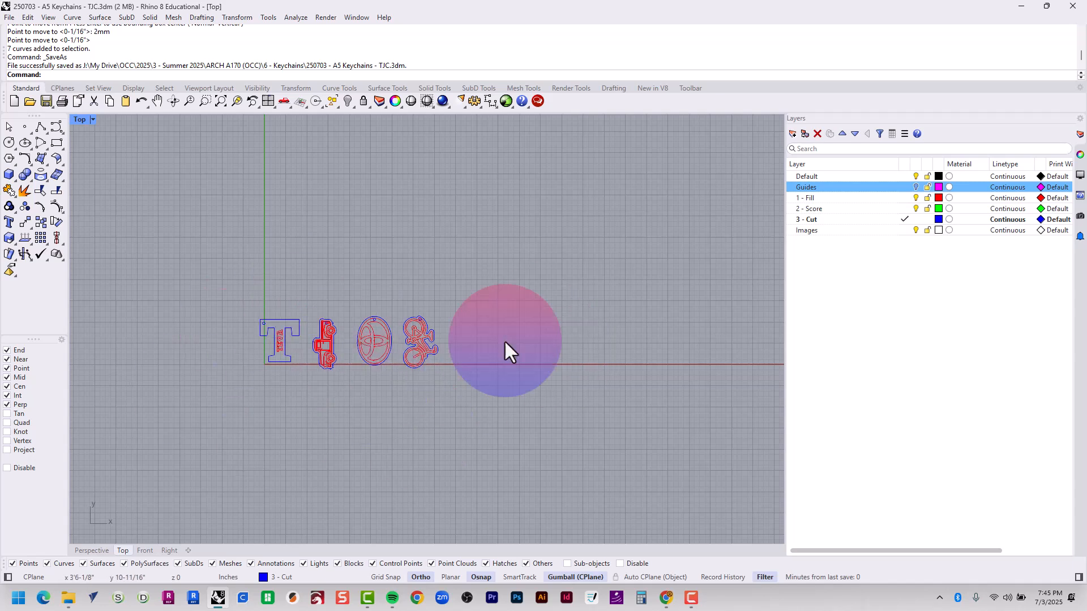
left_click_drag(576, 440, 95, 212)
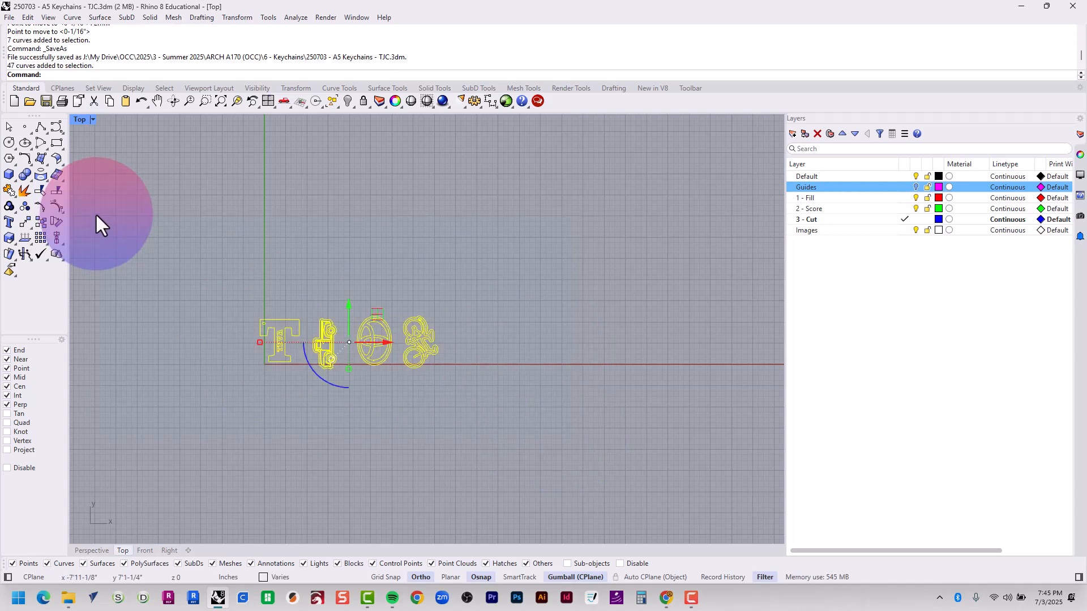
type("expo")
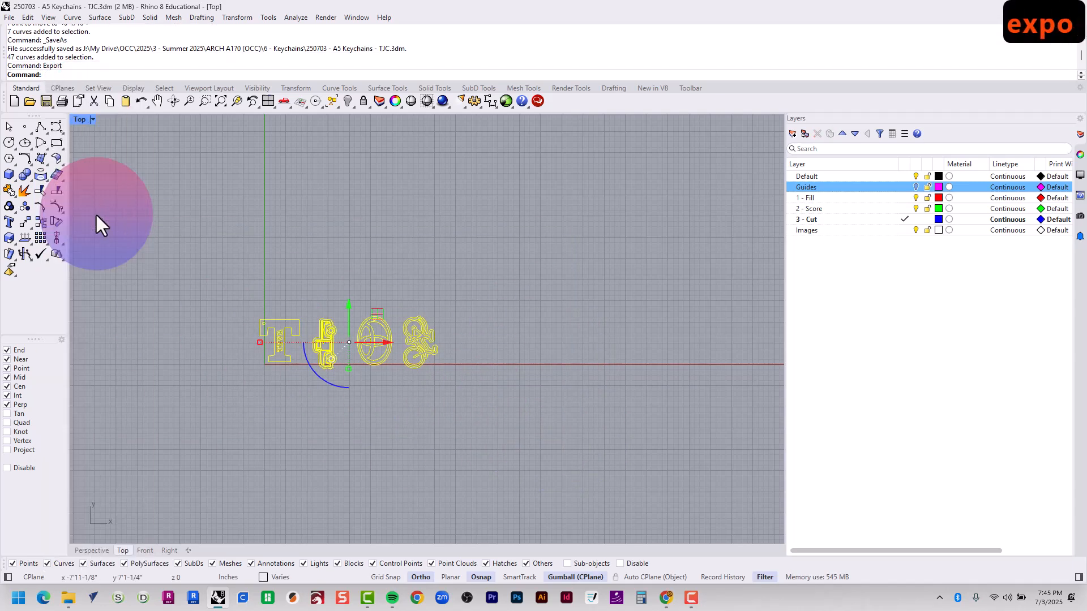
key("Return")
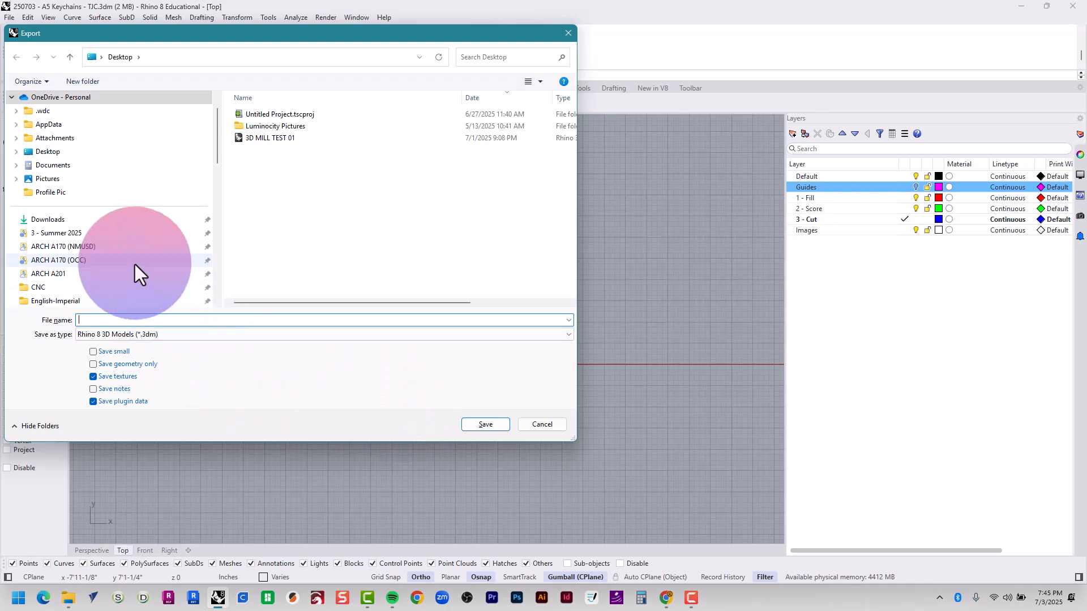
left_click(100, 260)
double_click(292, 188)
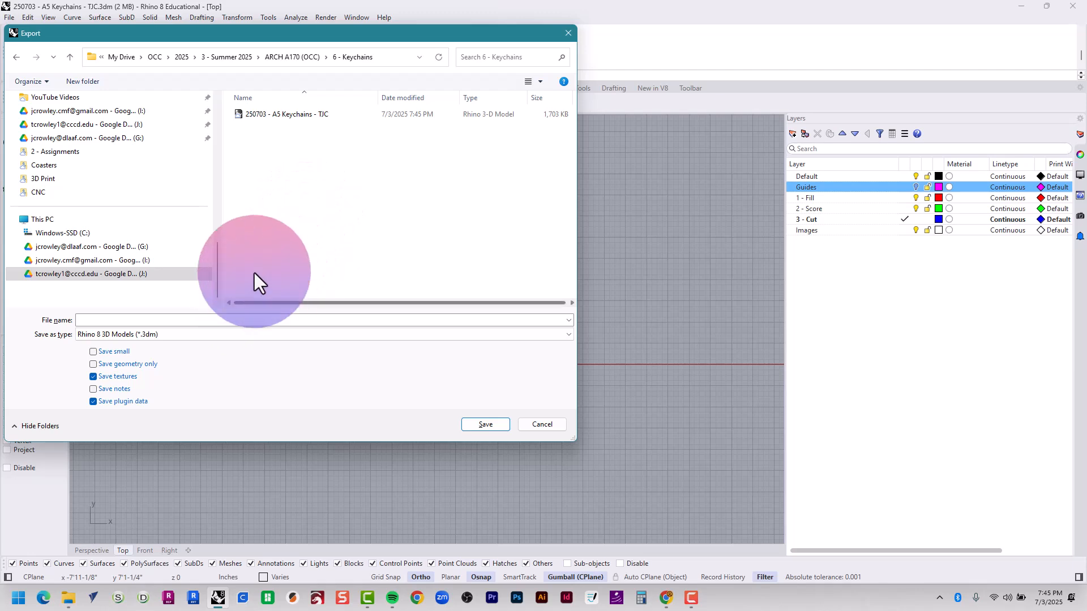
- Export the selected tags as an AutoCAD Drawing Exchange (*.dxf) file named "250703 - A5 Keychains - TJC"
left_click(311, 133)
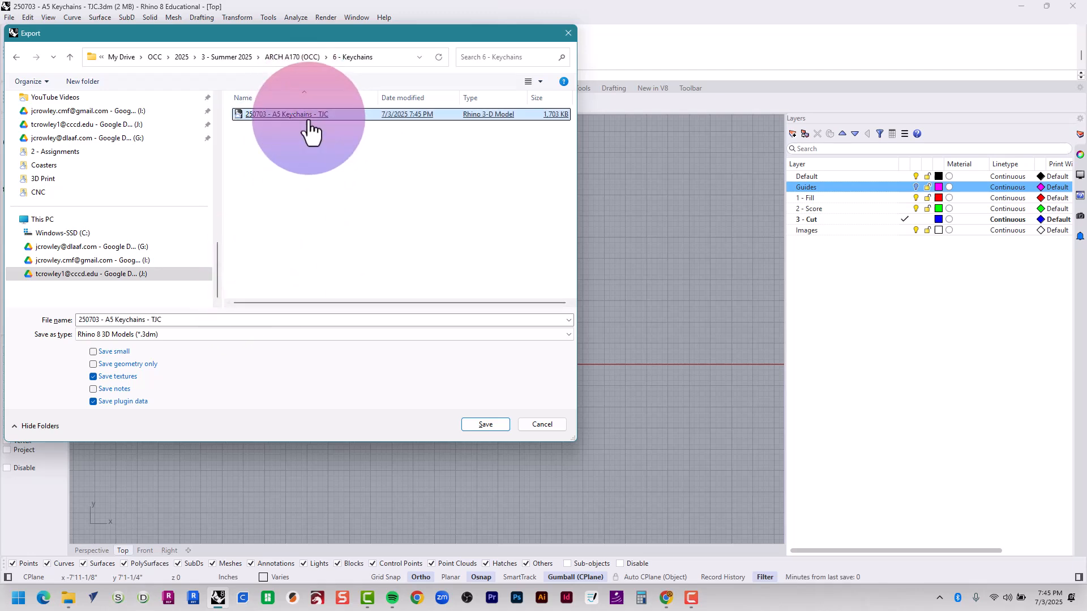
left_click(190, 335)
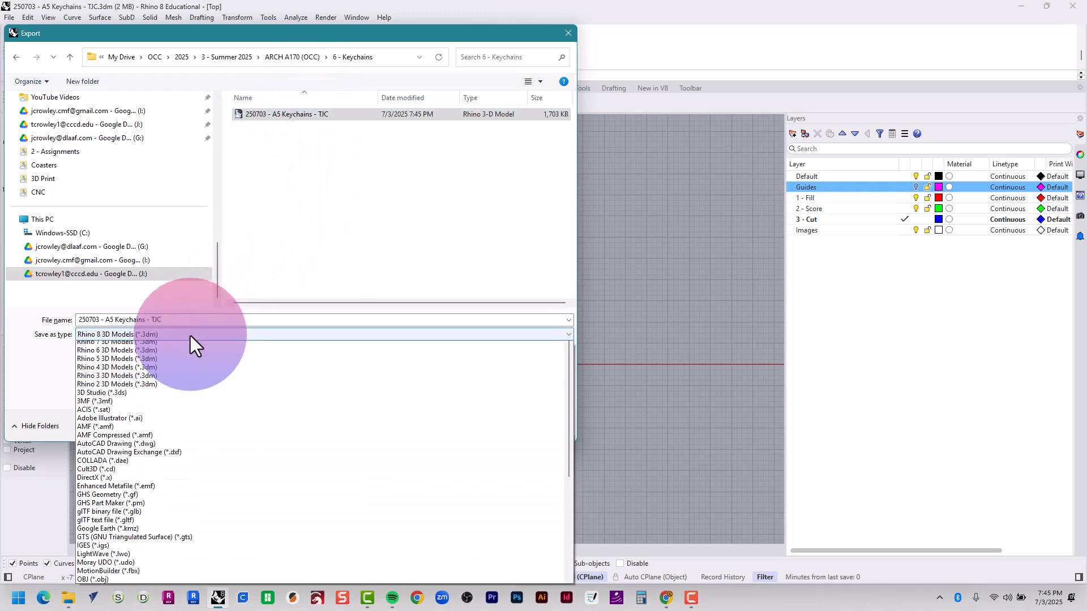
left_click(183, 452)
left_click(487, 426)
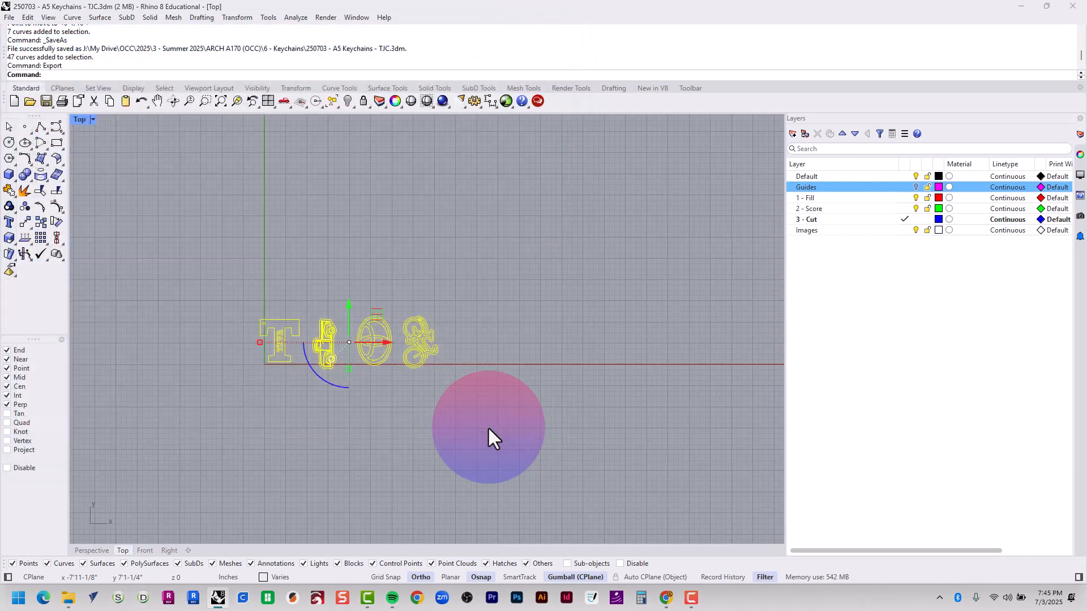
left_click(520, 327)
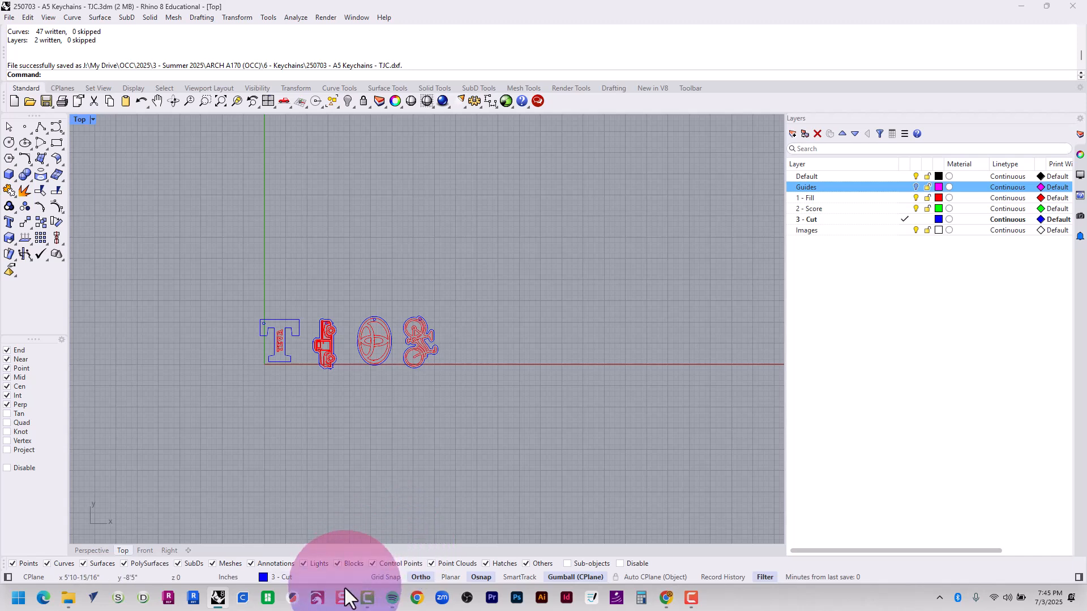
- Open LightBurn, decline the offered update, and start importing a file into the empty project
left_click(317, 601)
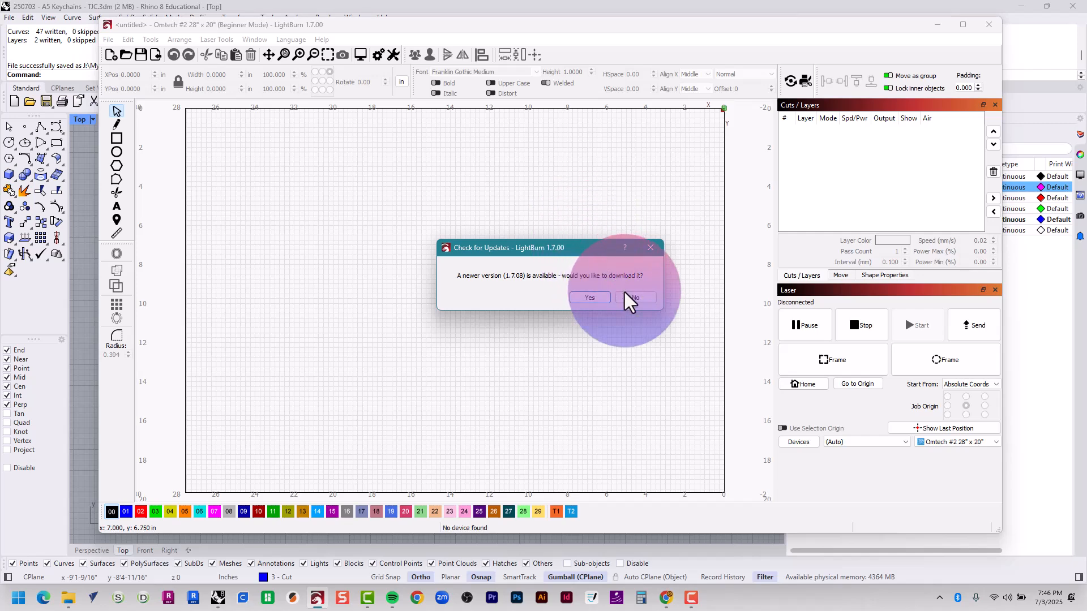
left_click(626, 294)
left_click(108, 39)
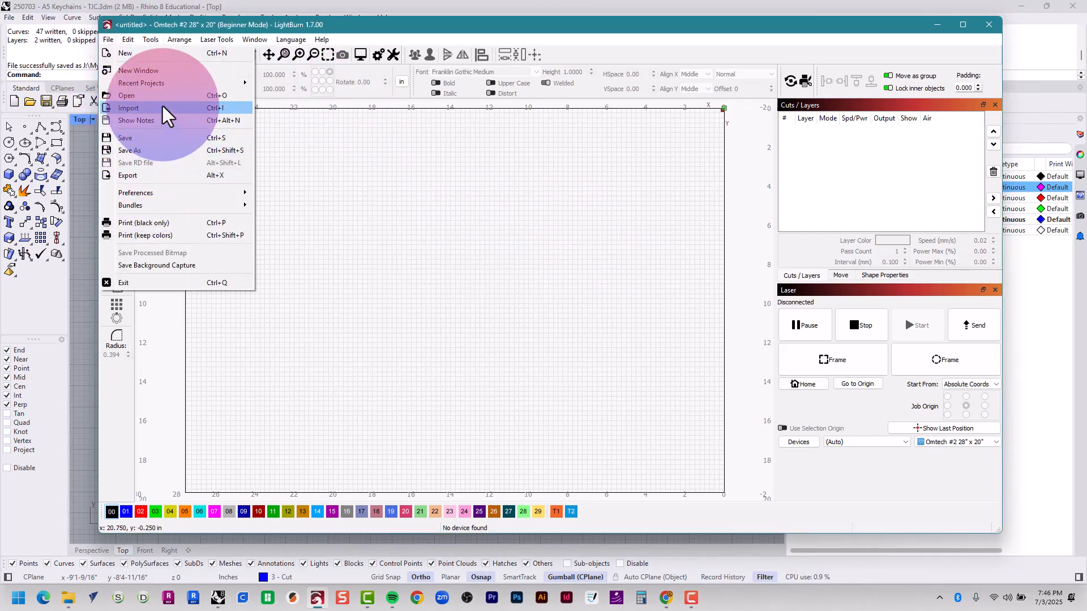
left_click(164, 108)
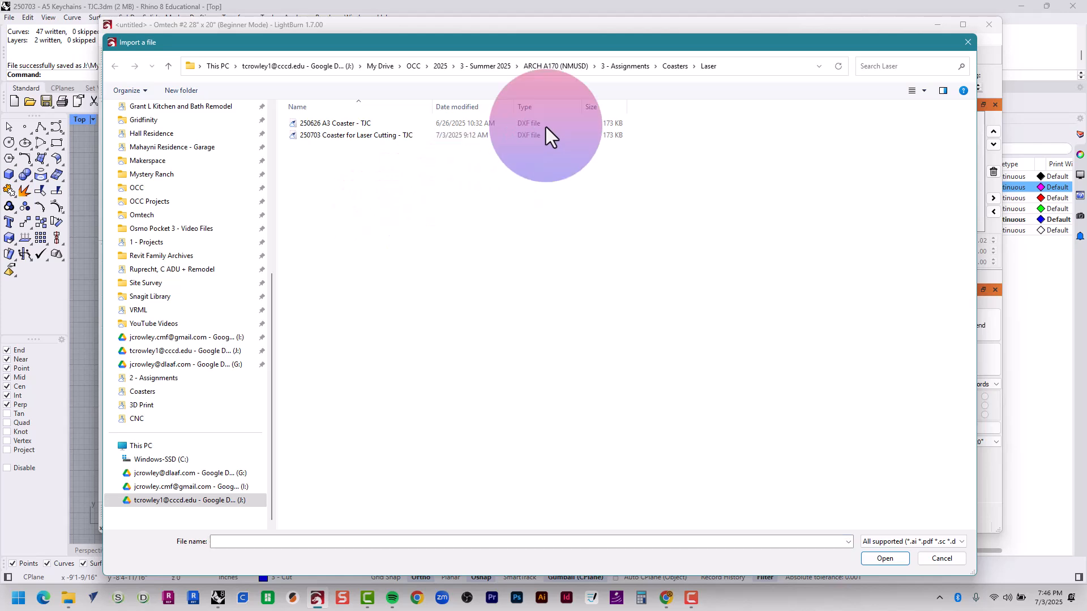
- Import the "250703 - A5 Keychains - TJC" DXF from 3 - Summer 2025, ARCH A170 (OCC), 6 - Keychains
left_click(493, 66)
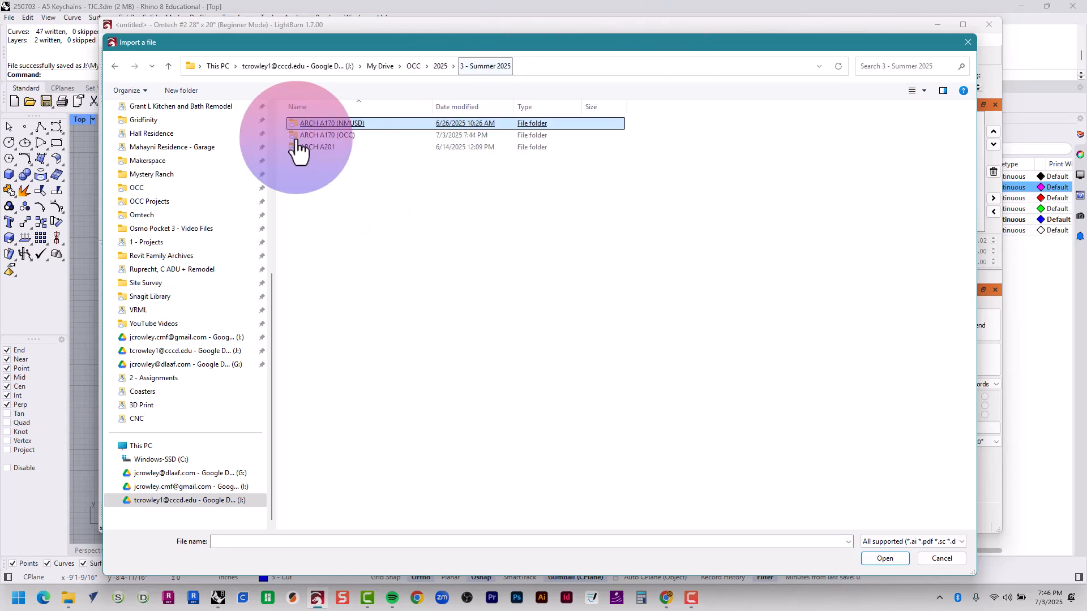
double_click(342, 139)
double_click(339, 194)
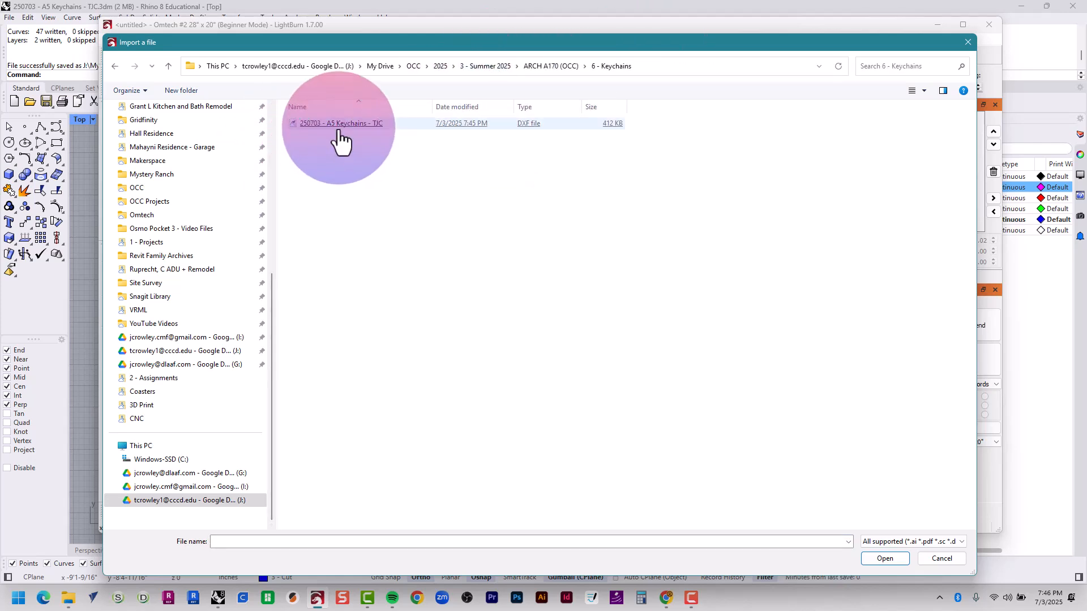
double_click(340, 139)
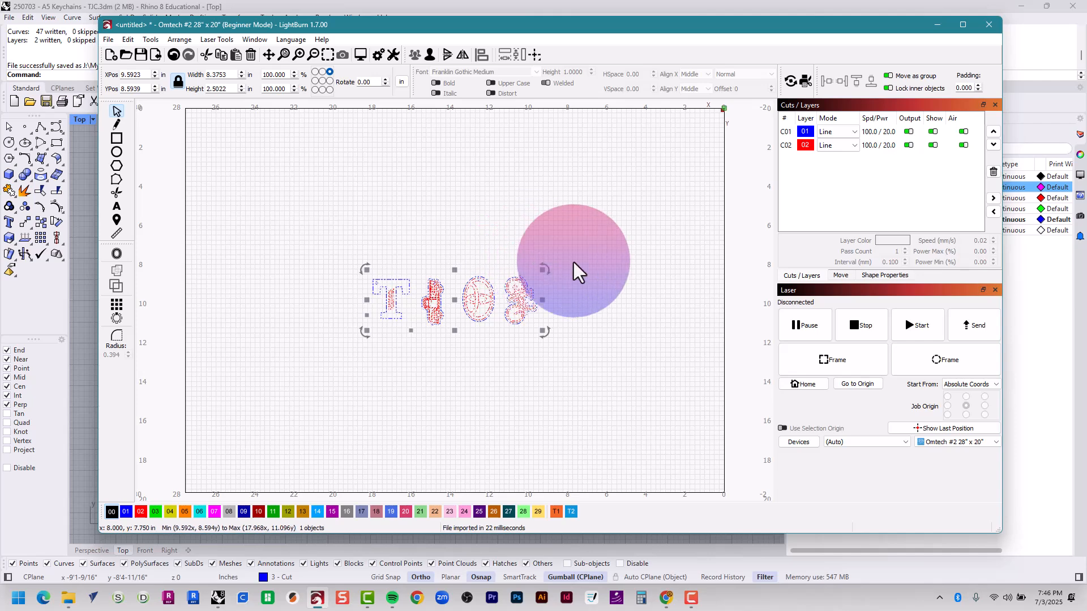
- Move the imported group of tags near the workspace origin, to about X 0.80 in and Y 1.00 in, and deselect it
left_click_drag(518, 291, 689, 151)
scroll(702, 135, "up", 5)
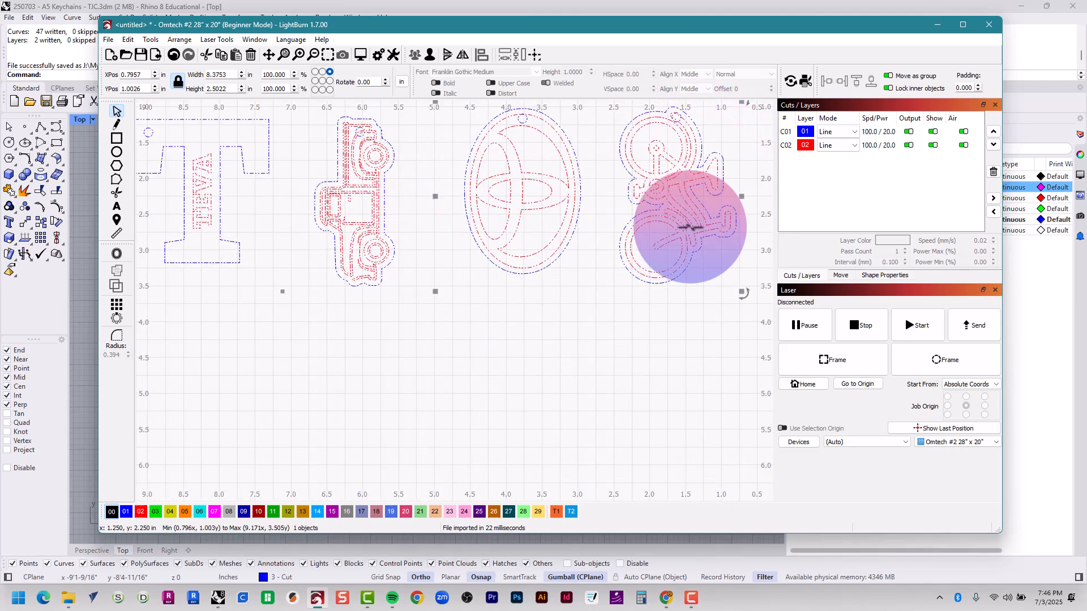
left_click(601, 380)
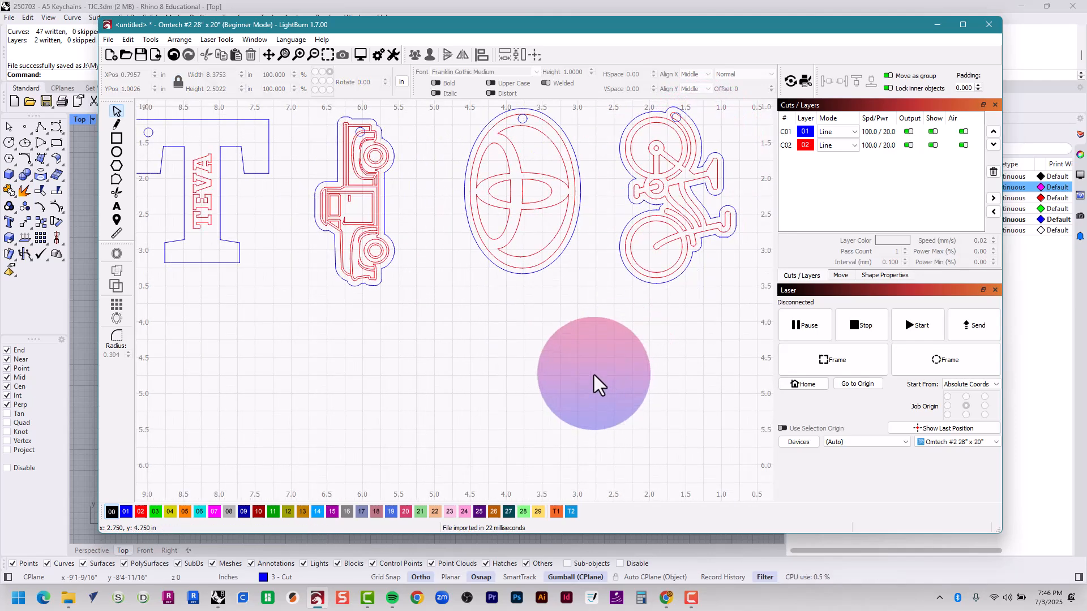
- Move the blue cut layer C01 below the red layer C02 in the cut order
left_click(838, 142)
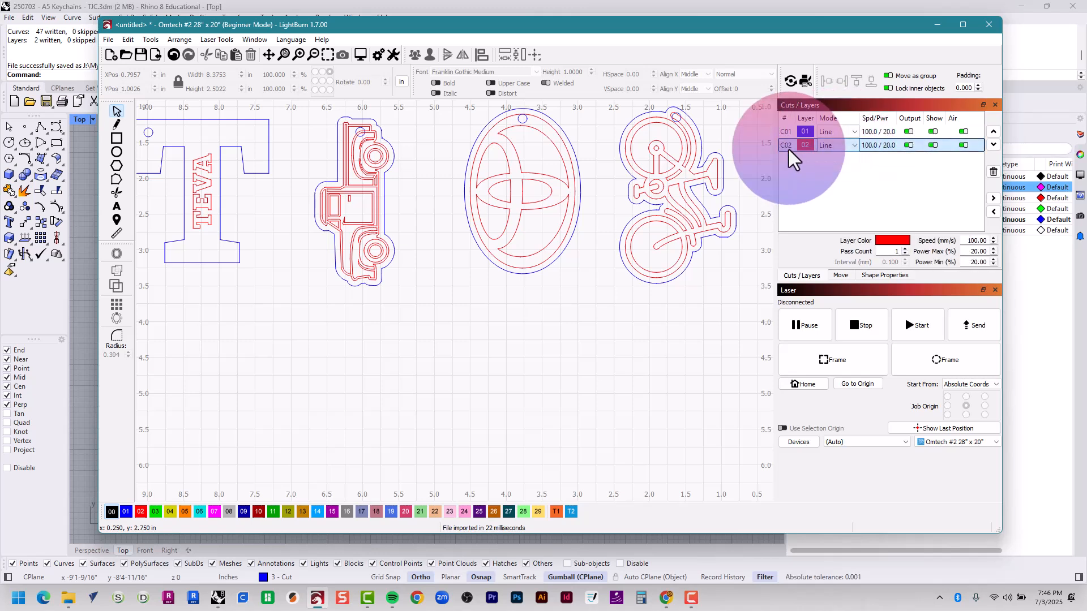
left_click(786, 132)
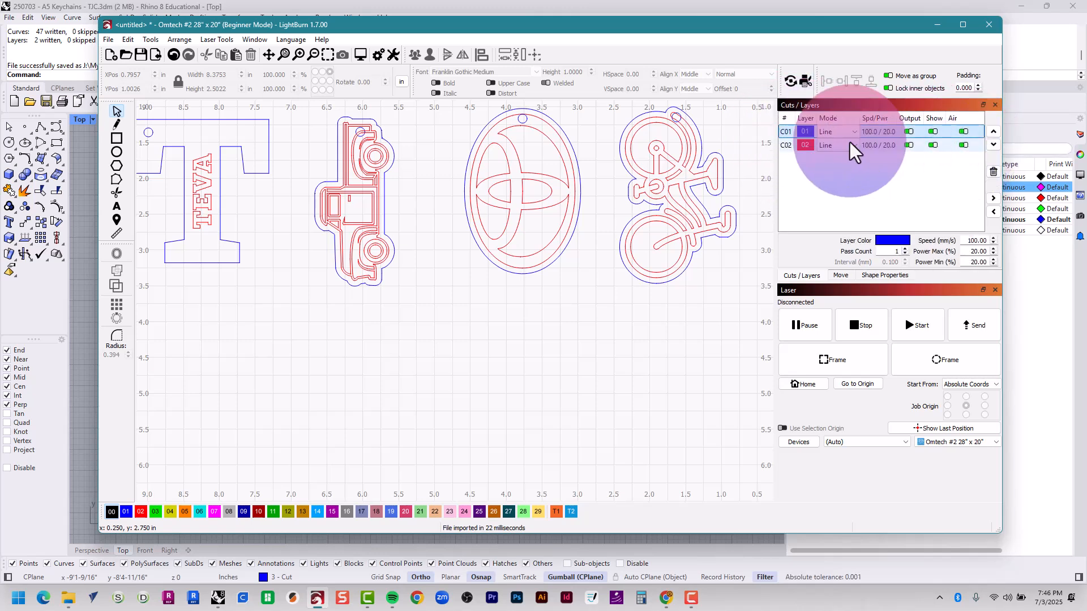
left_click(994, 144)
- Set the mode of the red layer C02 to Fill
left_click(787, 131)
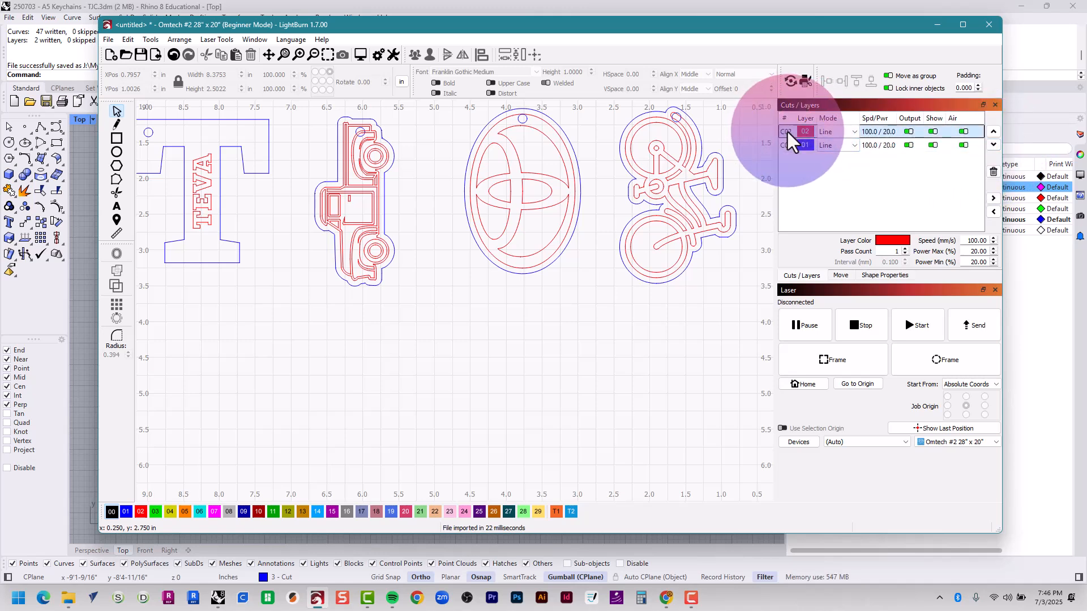
left_click(836, 131)
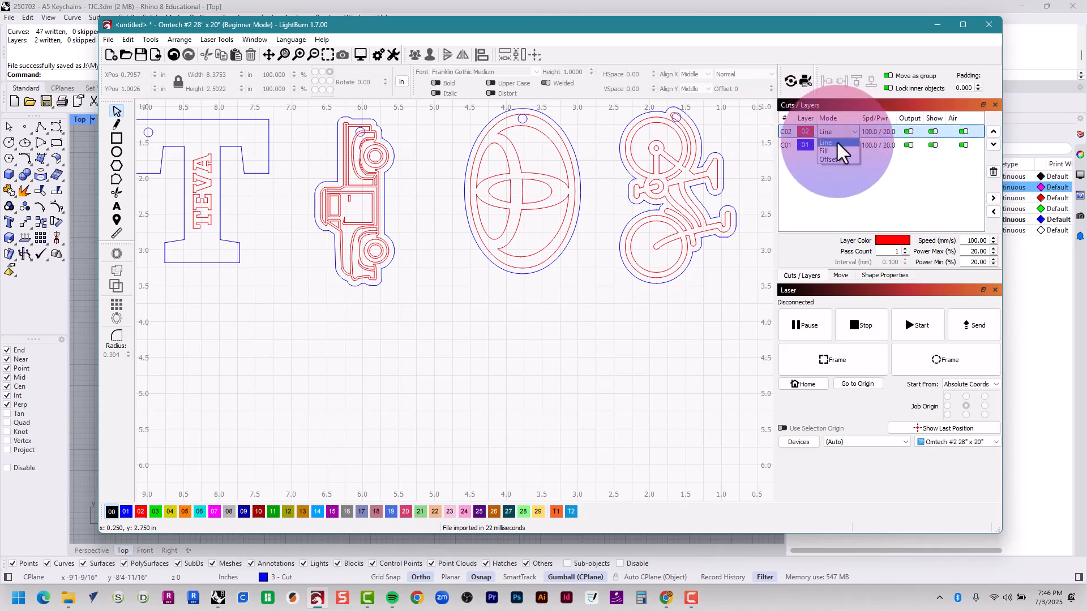
left_click(837, 143)
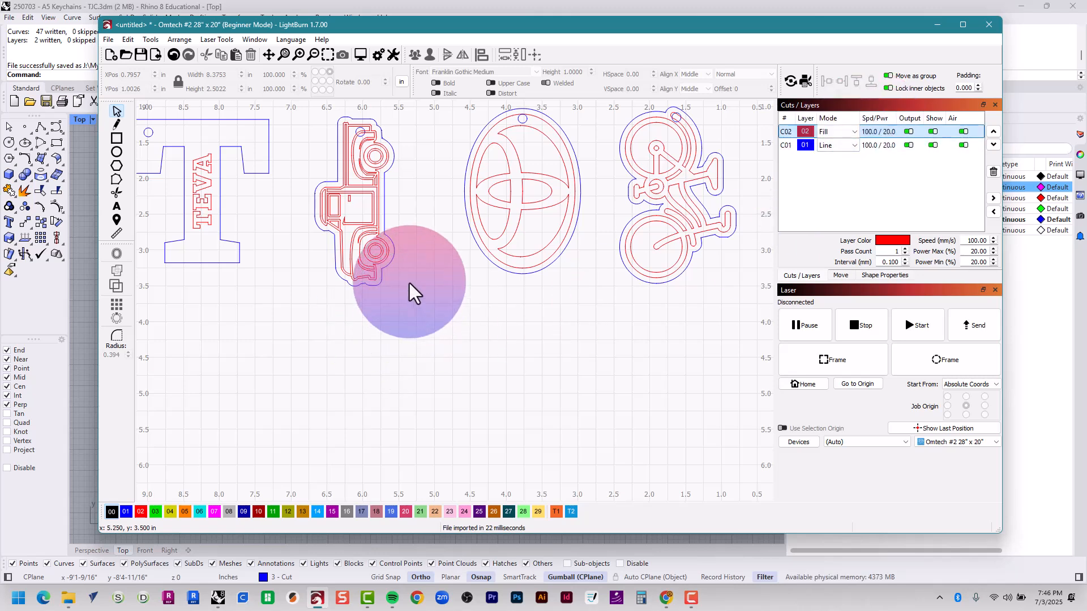
- Preview the laser job, continuing past the skipped open shapes, scrub through the cut sequence, and close the preview
scroll(403, 291, "down", 3)
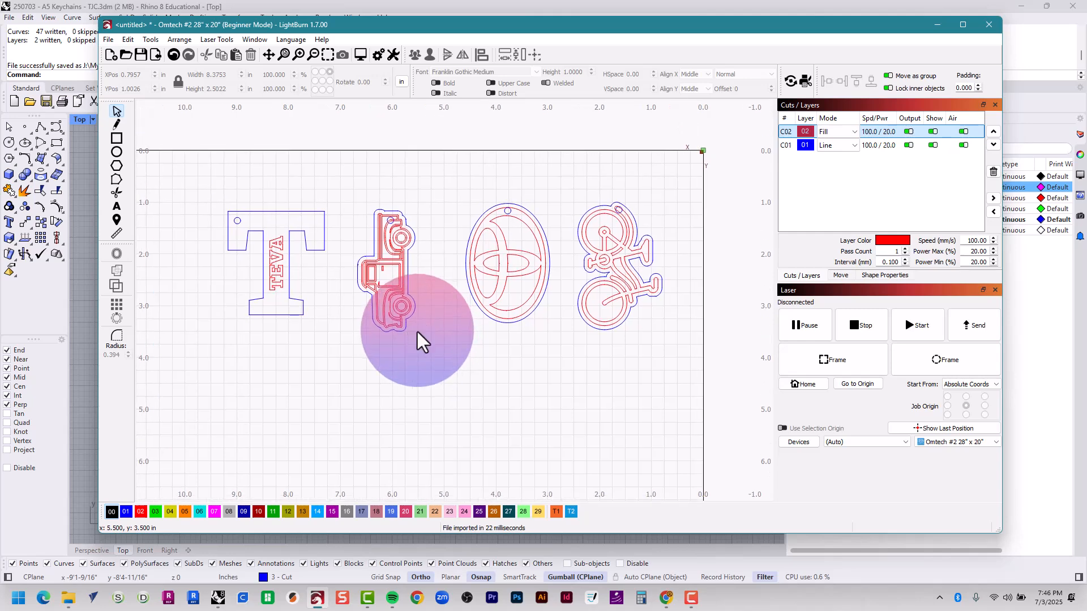
left_click(257, 40)
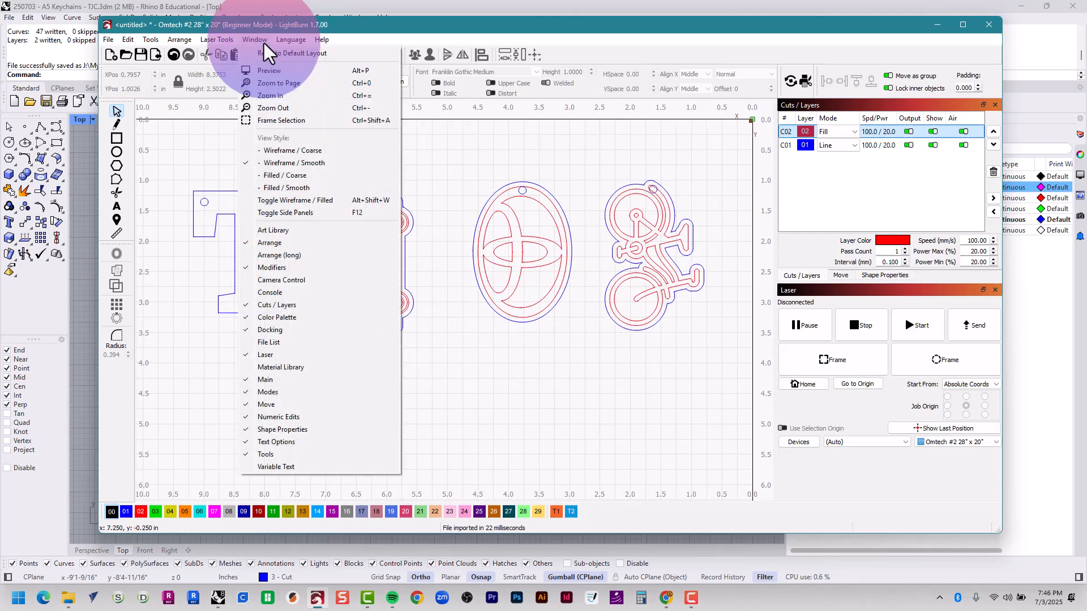
left_click(261, 71)
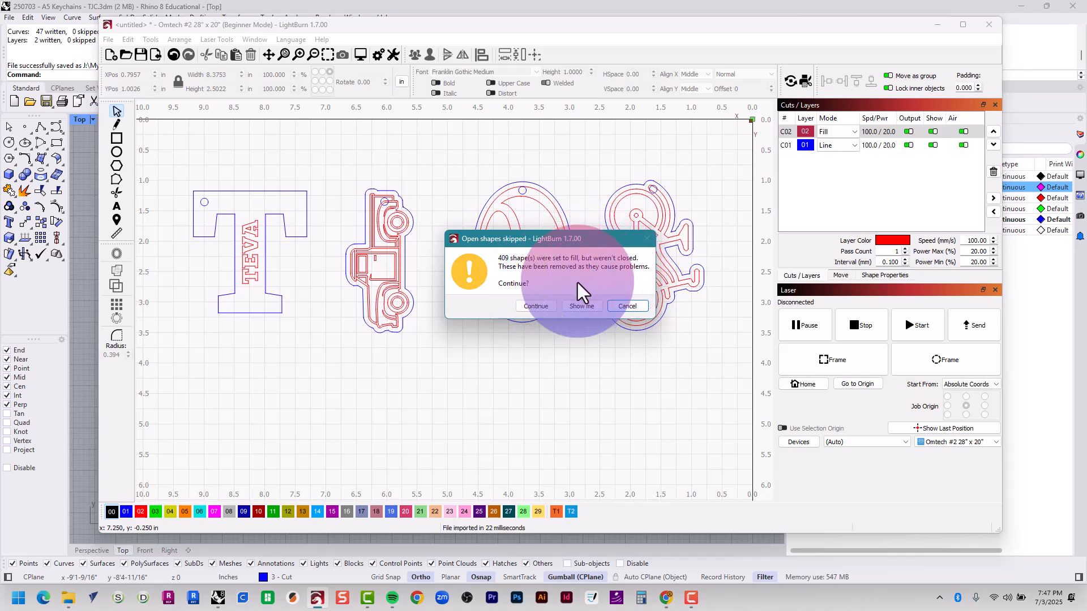
left_click(536, 306)
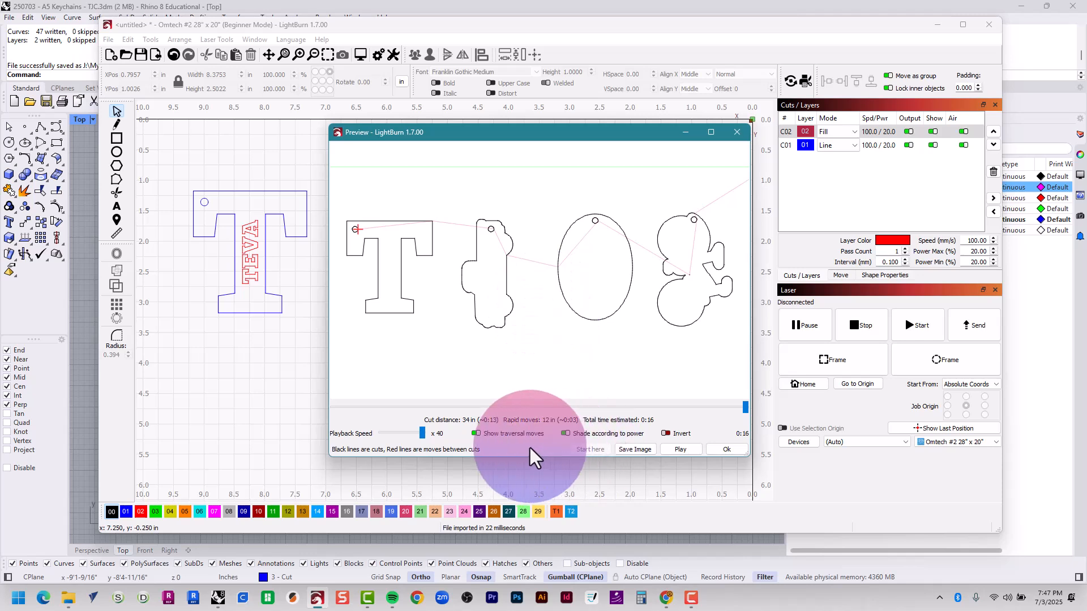
left_click(662, 450)
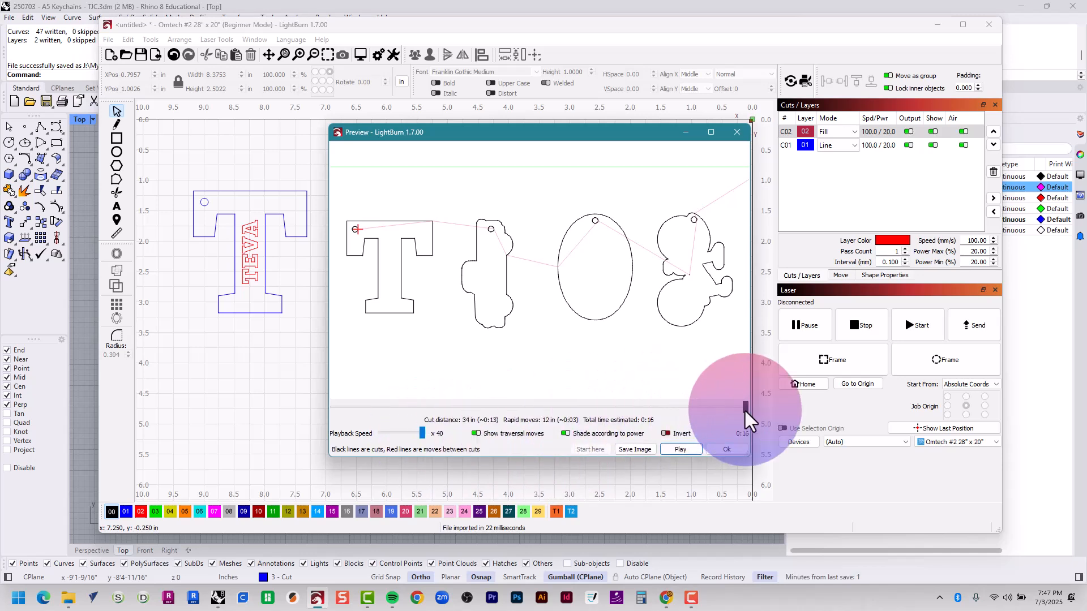
left_click(694, 408)
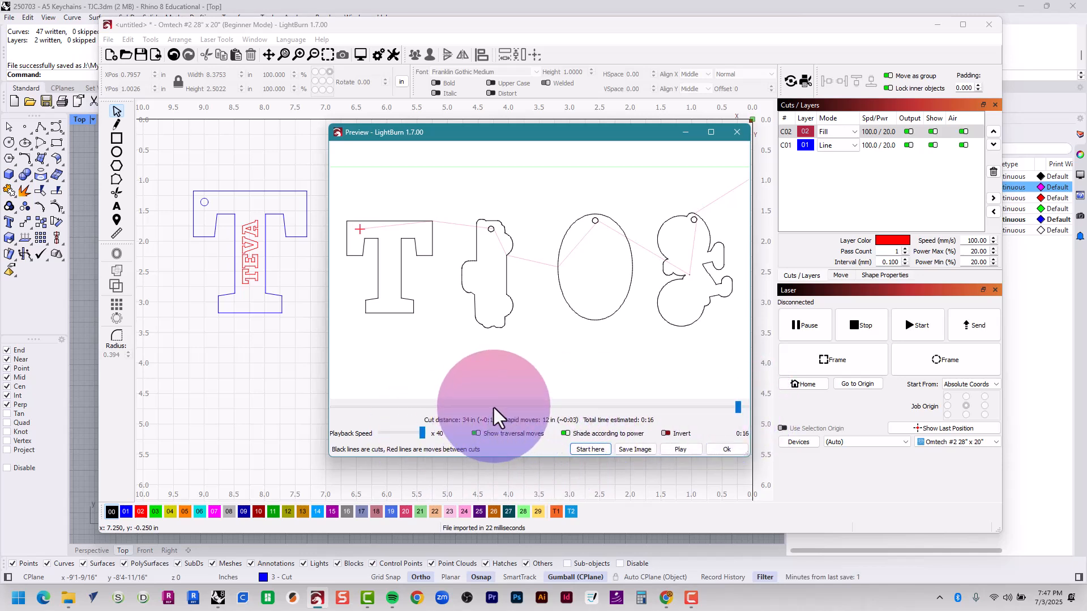
left_click(439, 407)
left_click(436, 407)
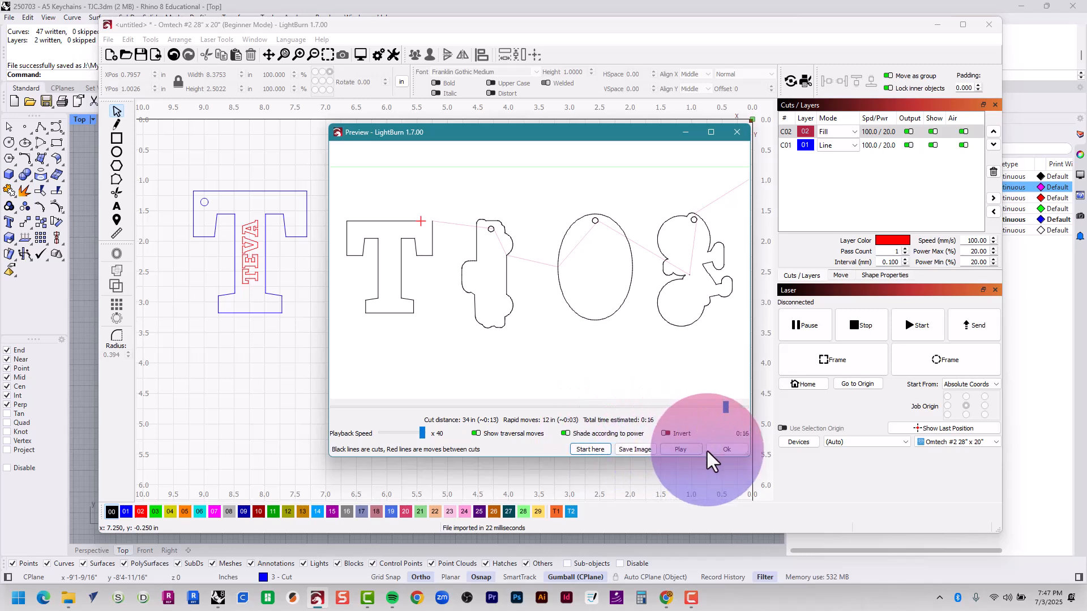
left_click(725, 450)
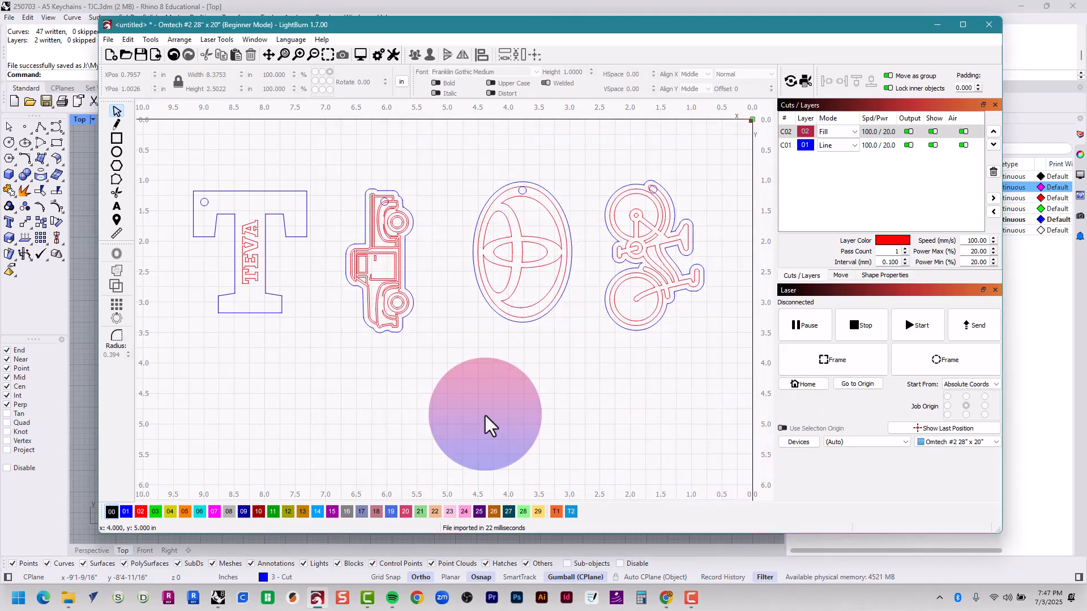
- Ungroup the imported keychain artwork into individual shapes
scroll(209, 263, "up", 8)
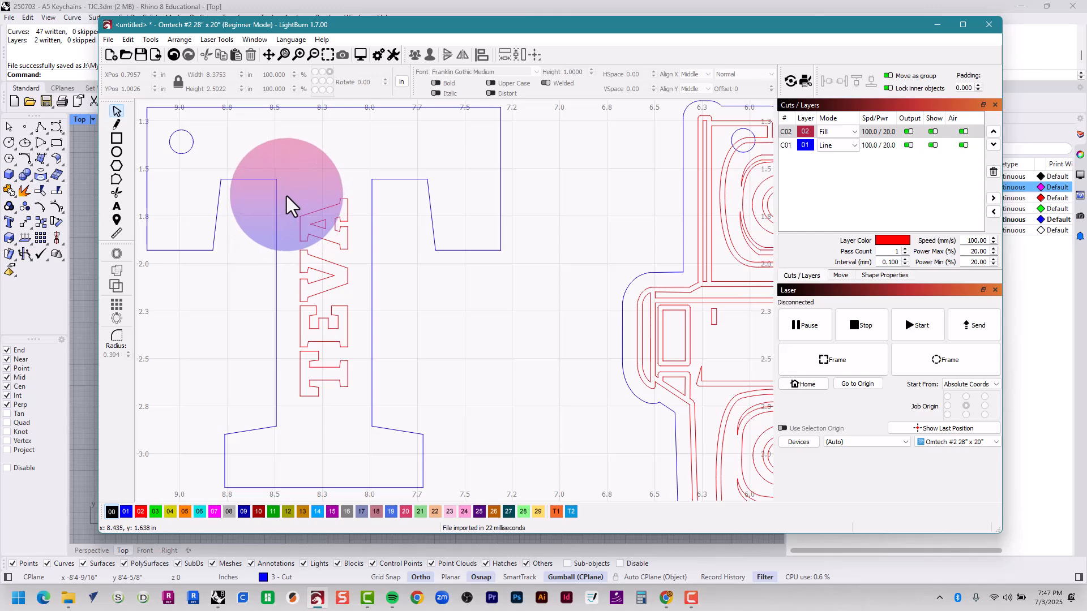
left_click_drag(286, 195, 352, 428)
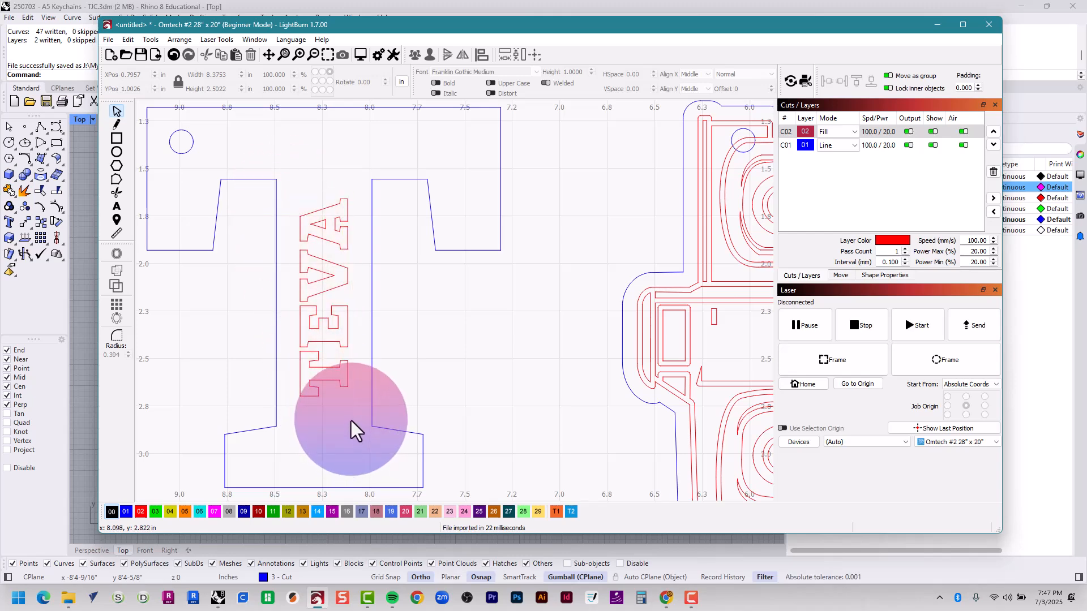
scroll(341, 382, "down", 6)
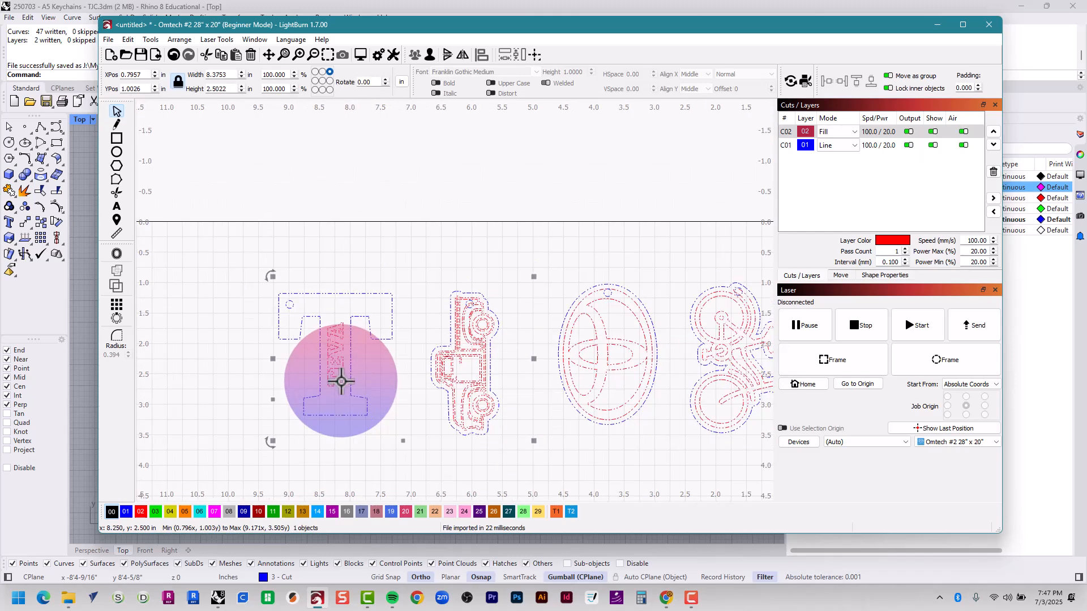
left_click(218, 380)
scroll(345, 382, "down", 4)
left_click(331, 376)
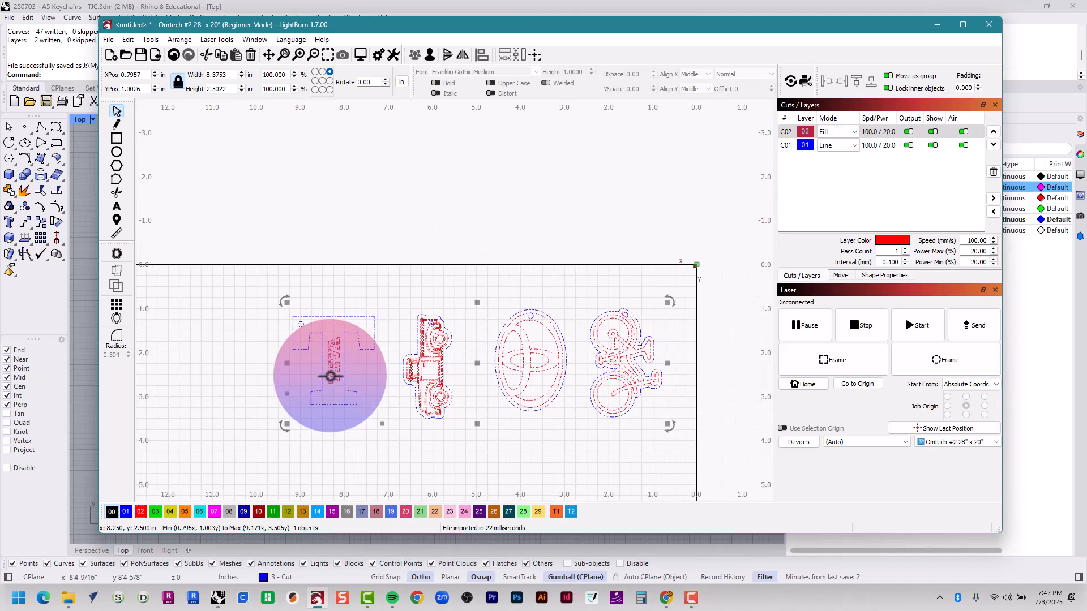
right_click(331, 376)
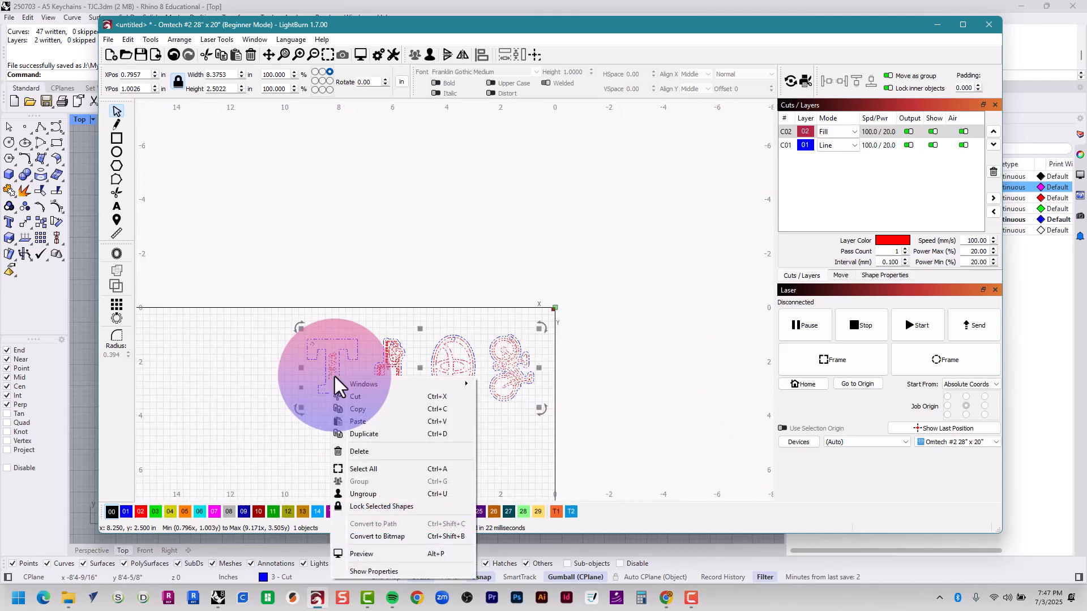
left_click(359, 498)
- Delete one short edge segment from the T of the TEVA lettering, and undo the deletion
scroll(342, 391, "up", 5)
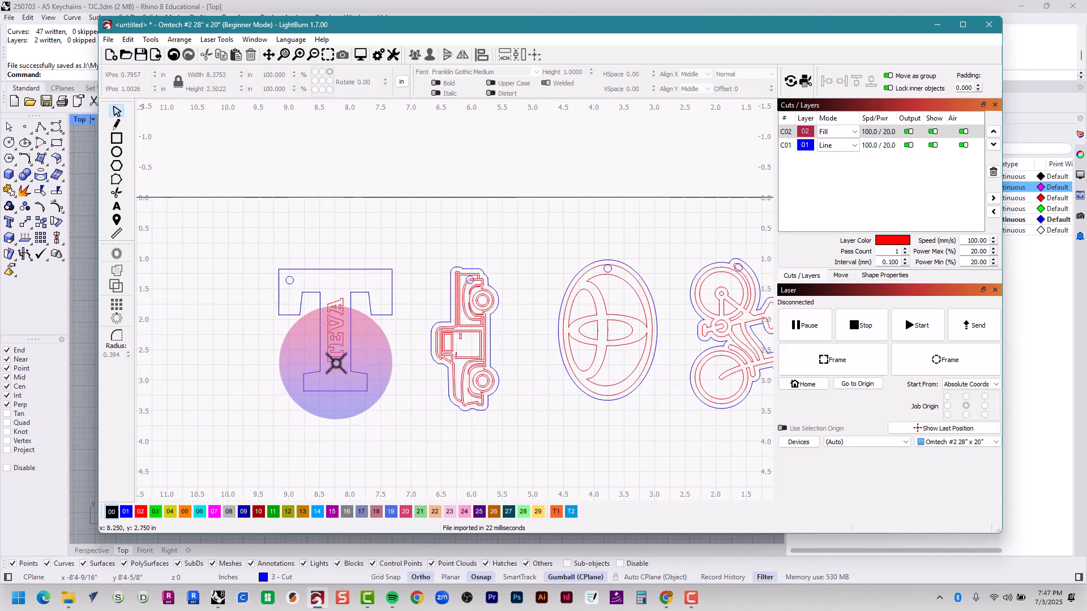
left_click(334, 362)
scroll(335, 364, "up", 12)
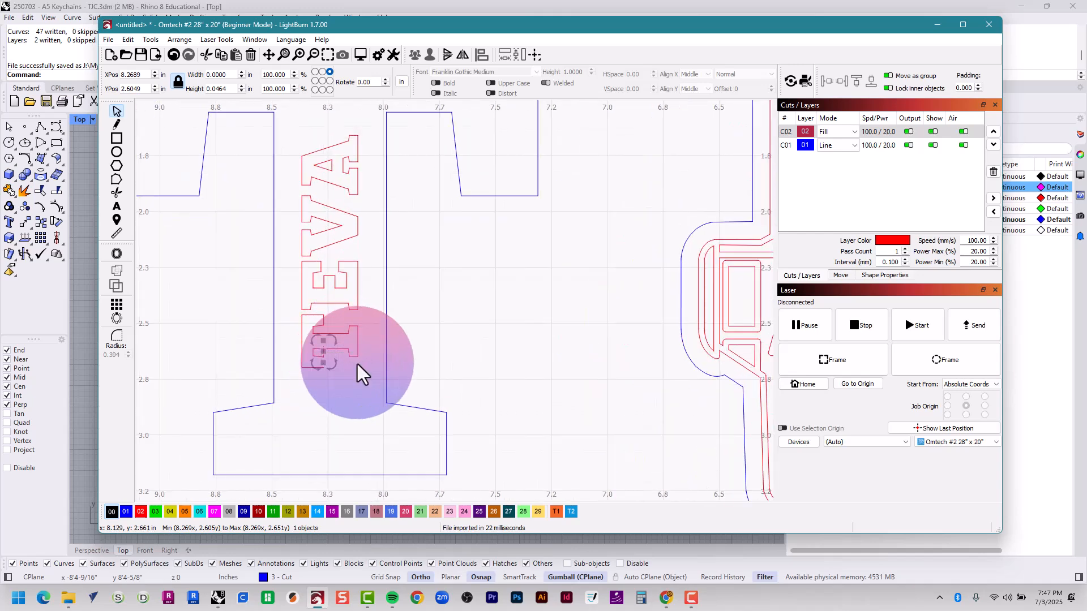
key("Delete")
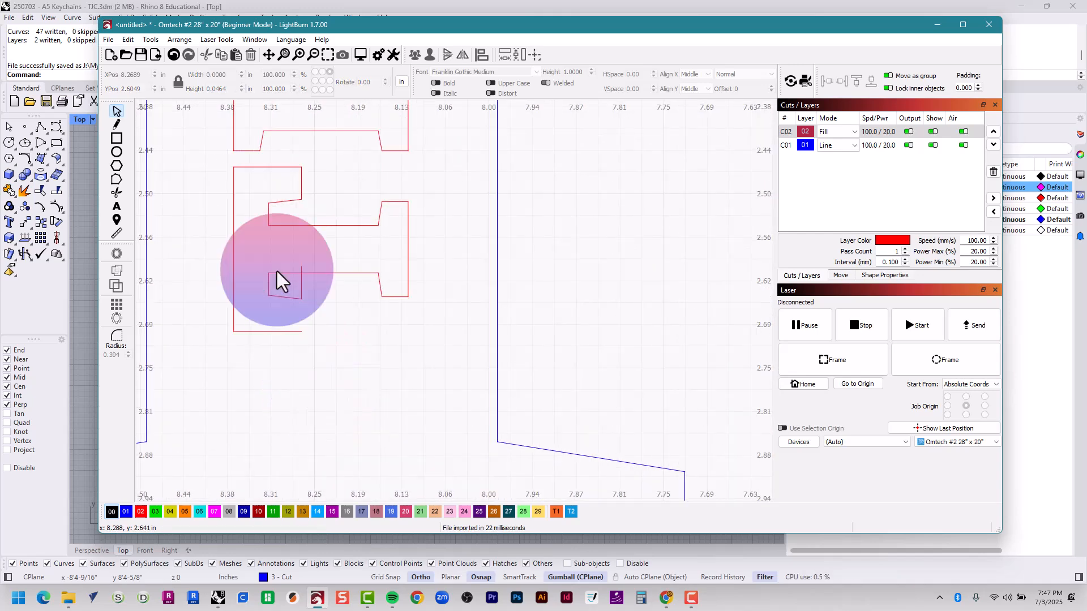
left_click(173, 56)
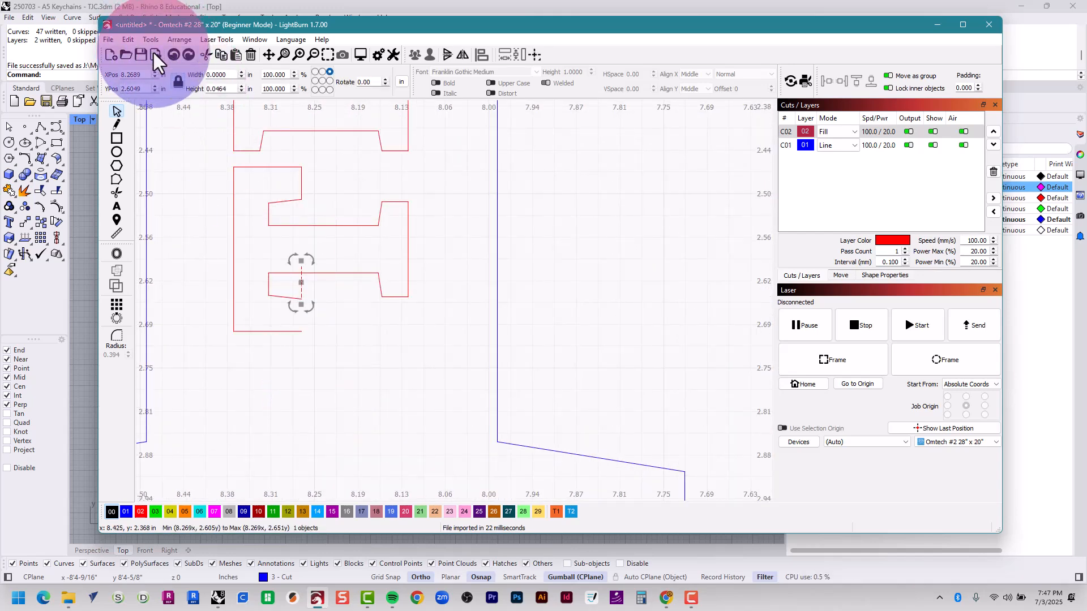
left_click(359, 393)
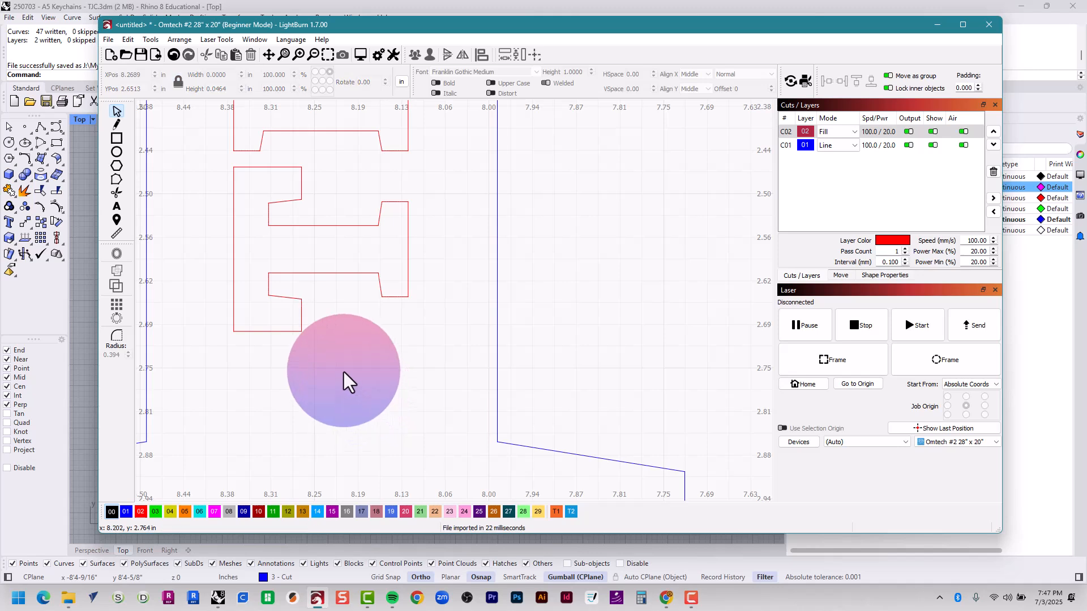
- Select individual edges of the letter T in TEVA to check whether its outline is joined
scroll(345, 372, "down", 1)
scroll(301, 289, "up", 1)
left_click(304, 286)
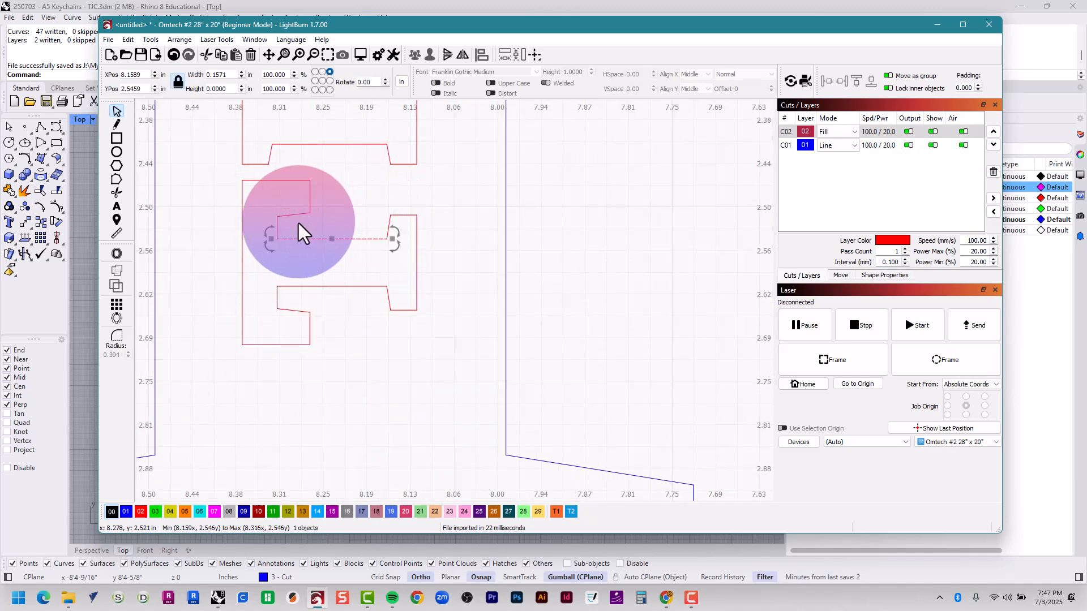
left_click(277, 226)
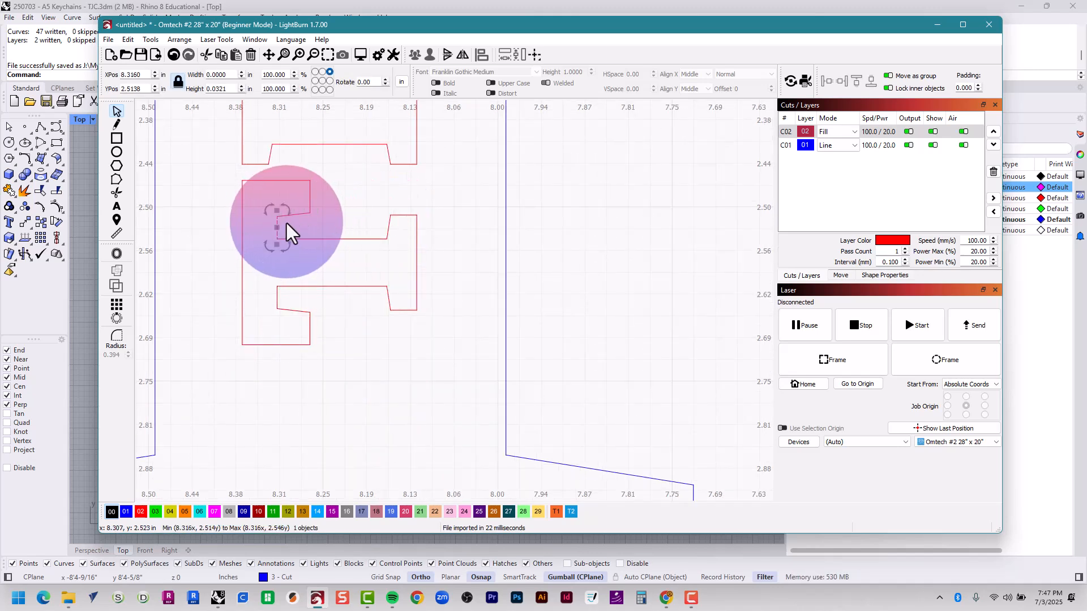
- Switch to Rhino, ungroup the T-shaped tag, and show the object properties of its TEVA lettering
left_click(71, 168)
scroll(272, 343, "up", 8)
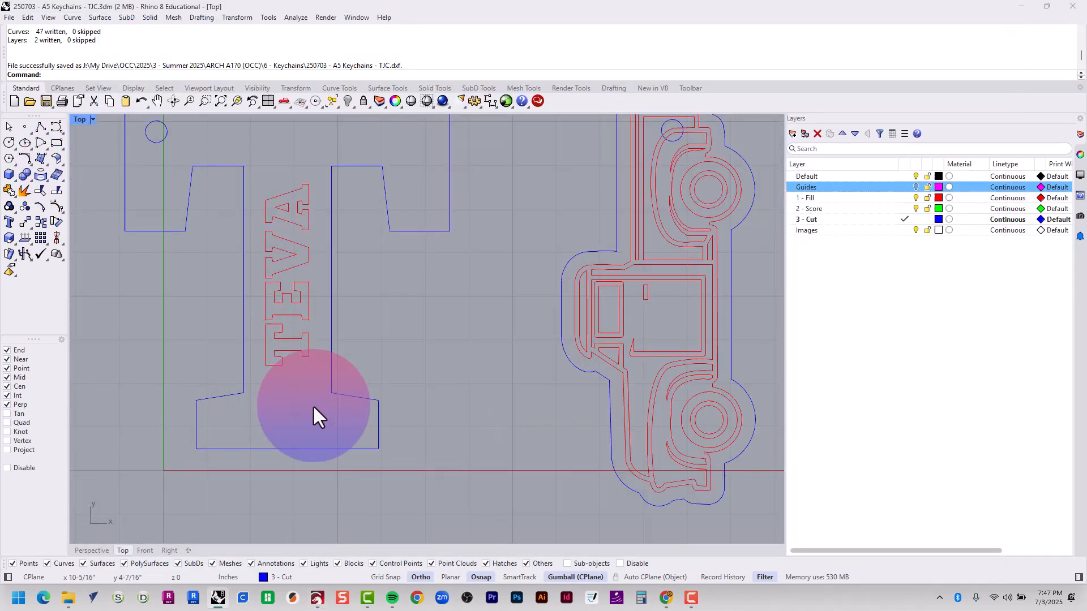
left_click(283, 352)
scroll(324, 371, "down", 5)
scroll(318, 369, "up", 4)
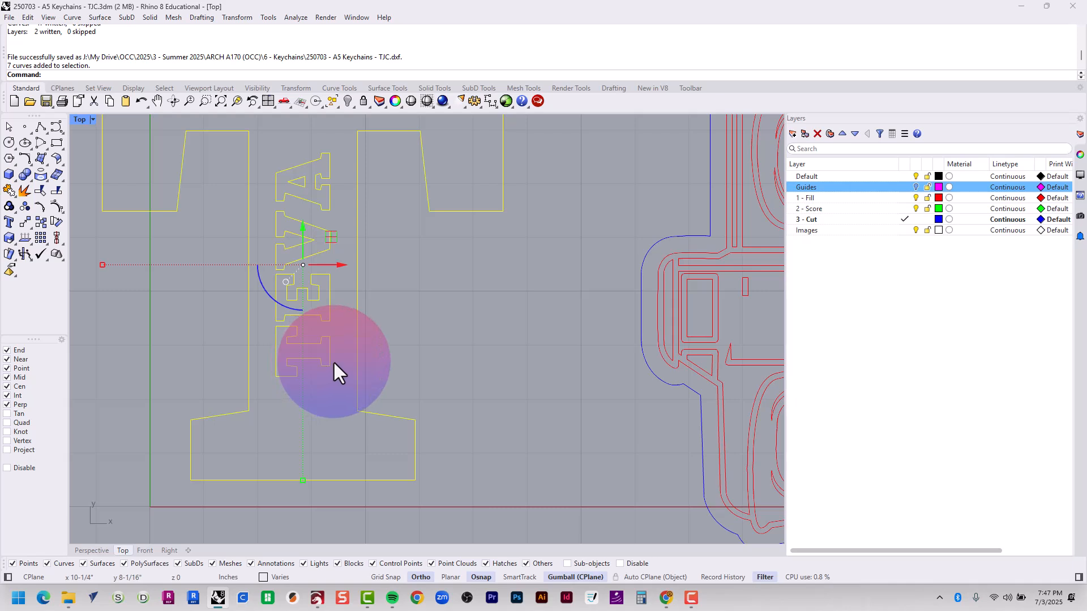
key("ctrl+shift+g")
left_click(294, 376)
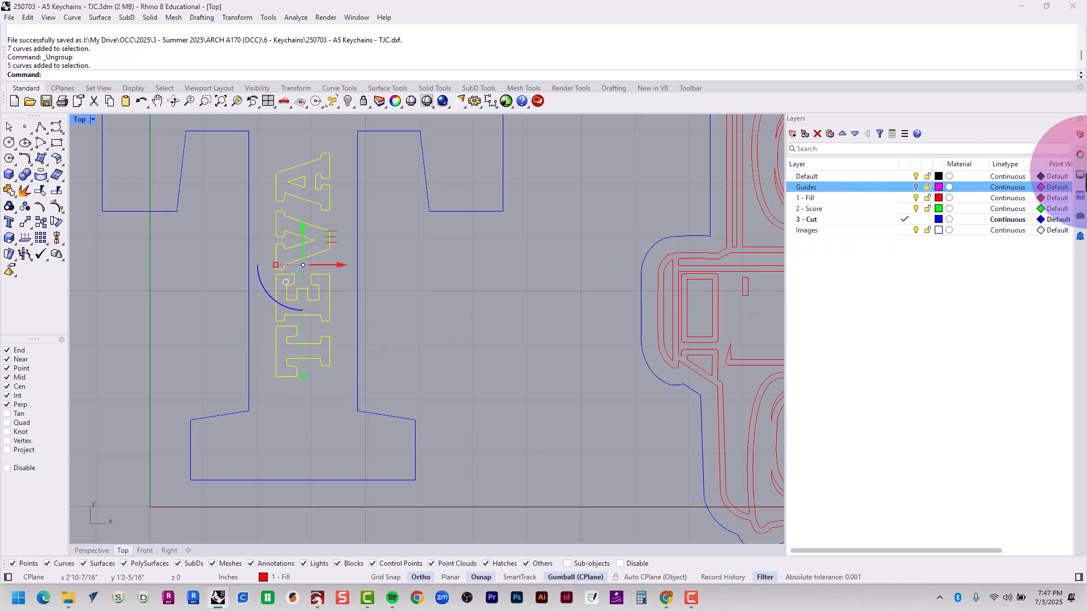
left_click(1080, 162)
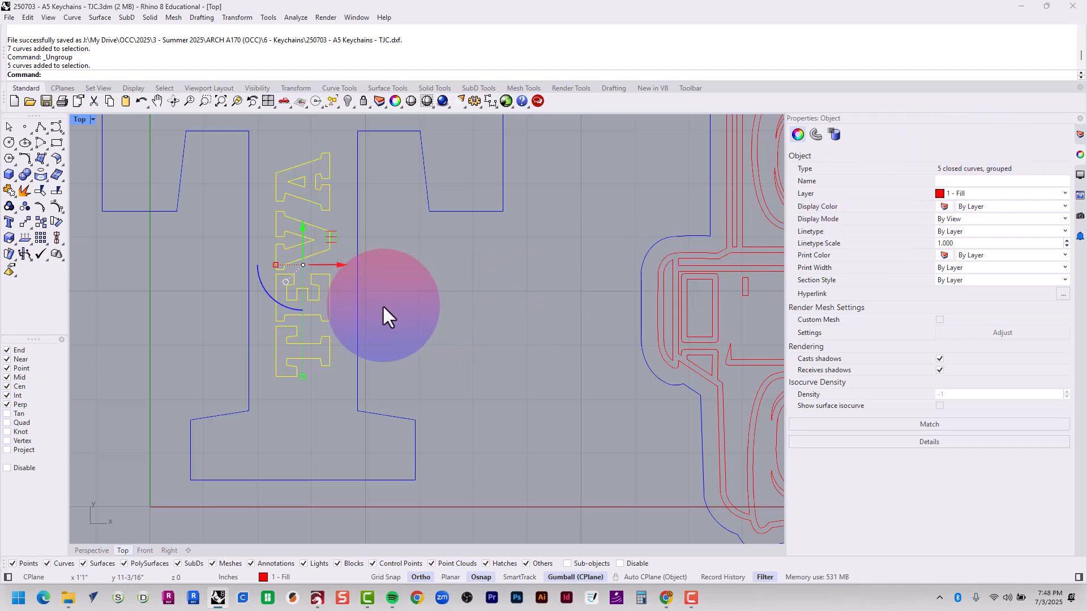
- Switch back to LightBurn, clear the selection, and select all segments of the TEVA lettering
key("alt+Tab")
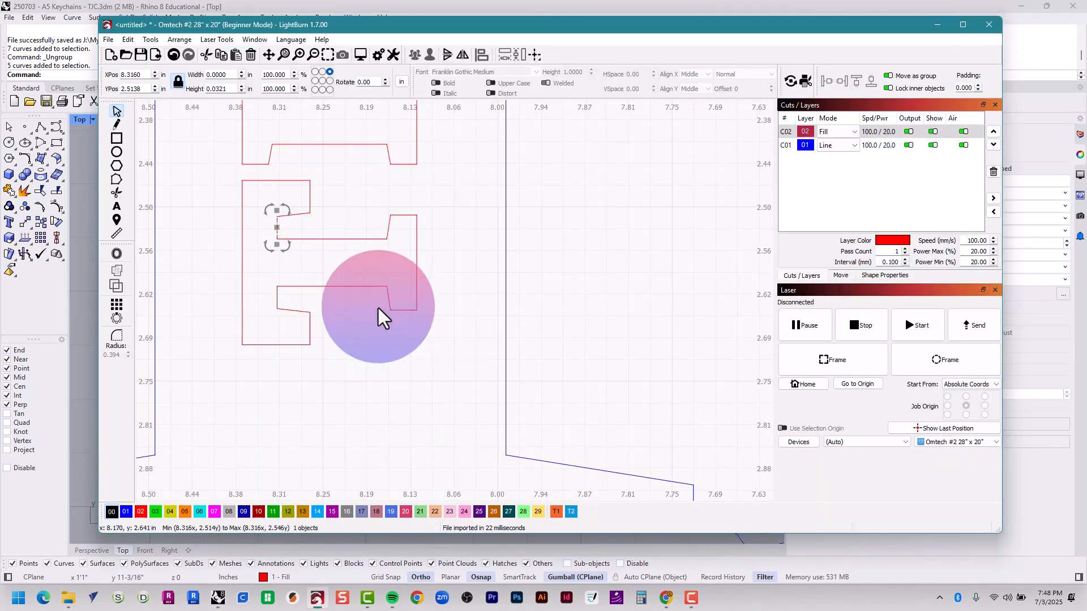
scroll(379, 311, "down", 7)
middle_click_drag(379, 317, 381, 412)
key("Escape")
key("Escape")
key("Escape")
scroll(378, 418, "up", 1)
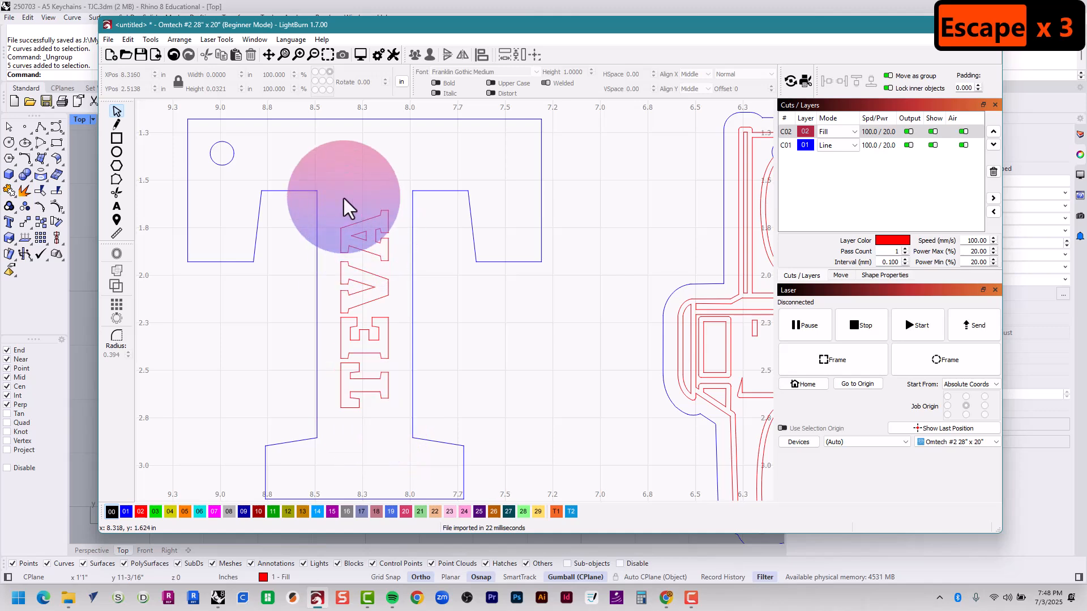
left_click(397, 453)
scroll(399, 454, "up", 1)
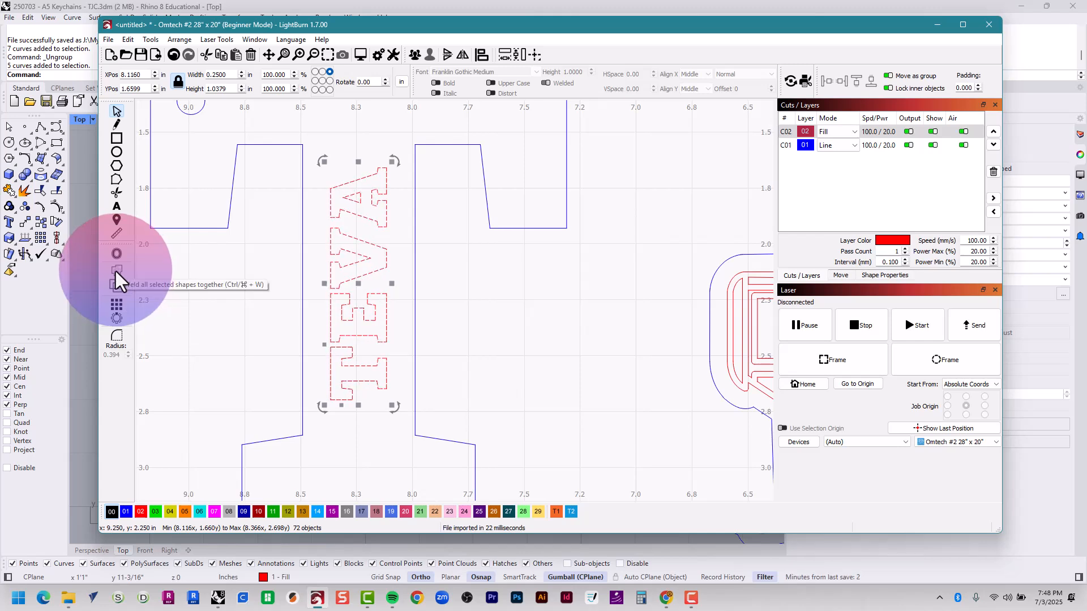
right_click(353, 214)
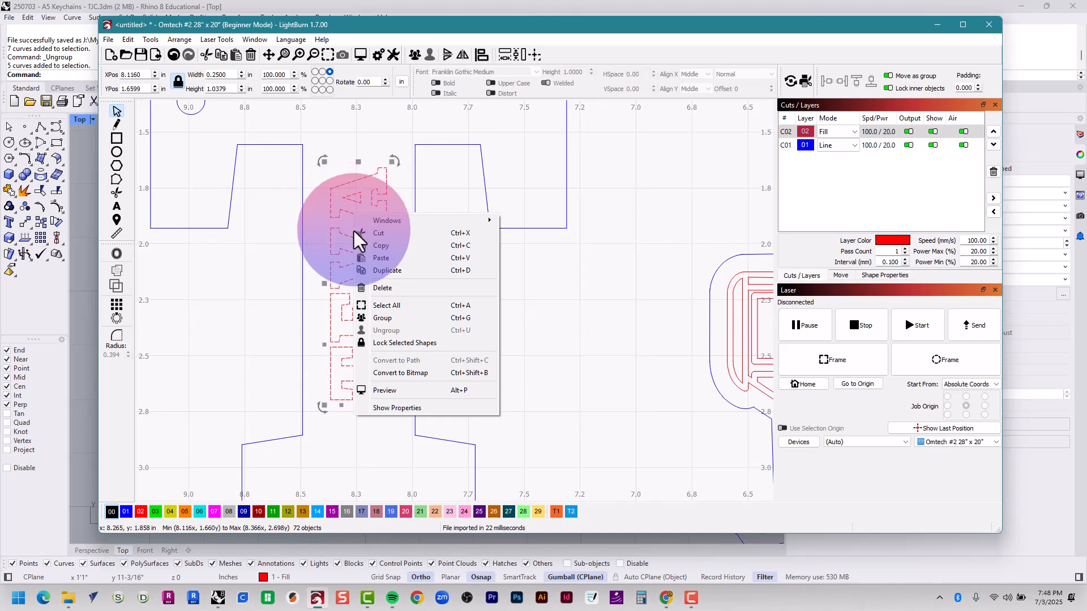
left_click(104, 375)
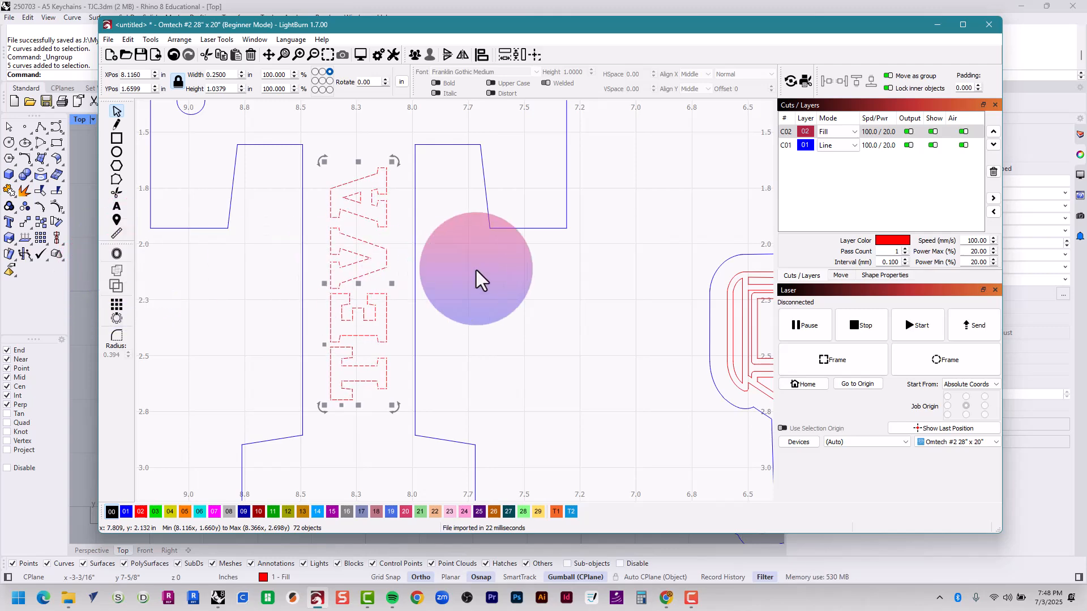
left_click(148, 39)
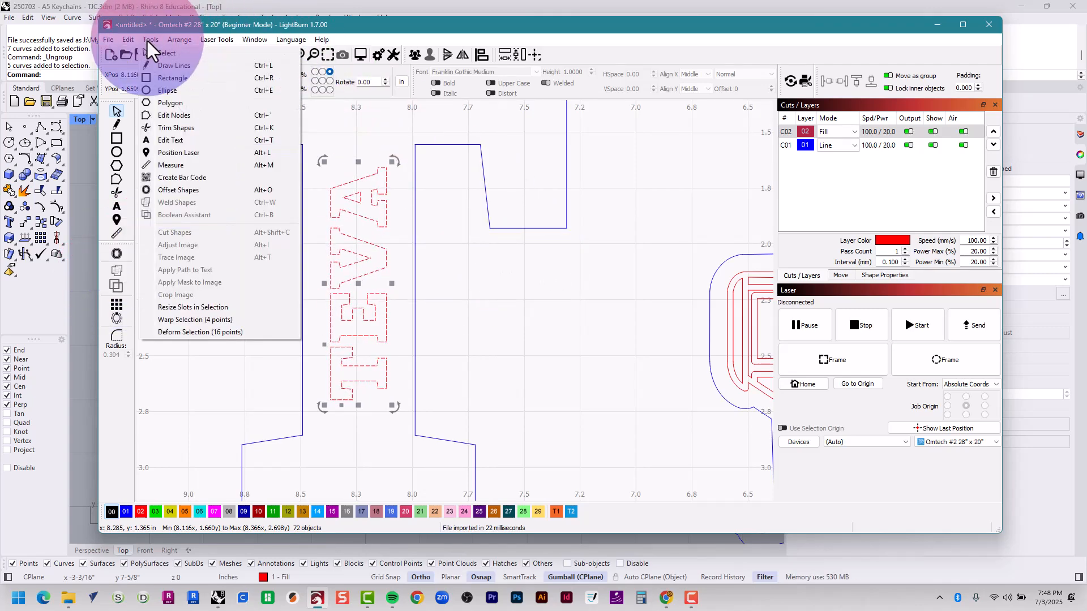
mouse_move(133, 43)
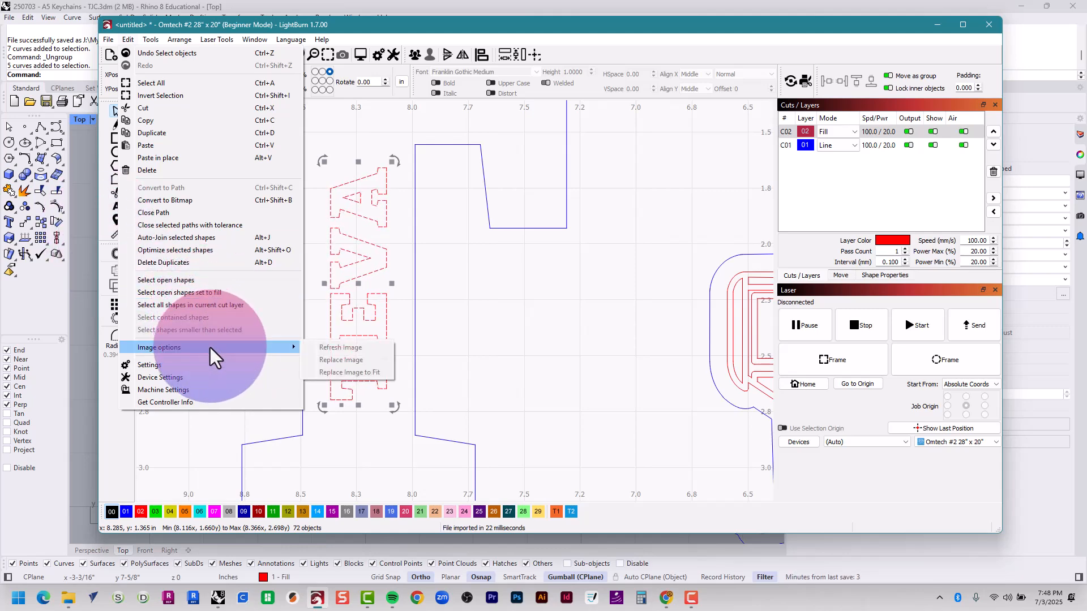
mouse_move(211, 35)
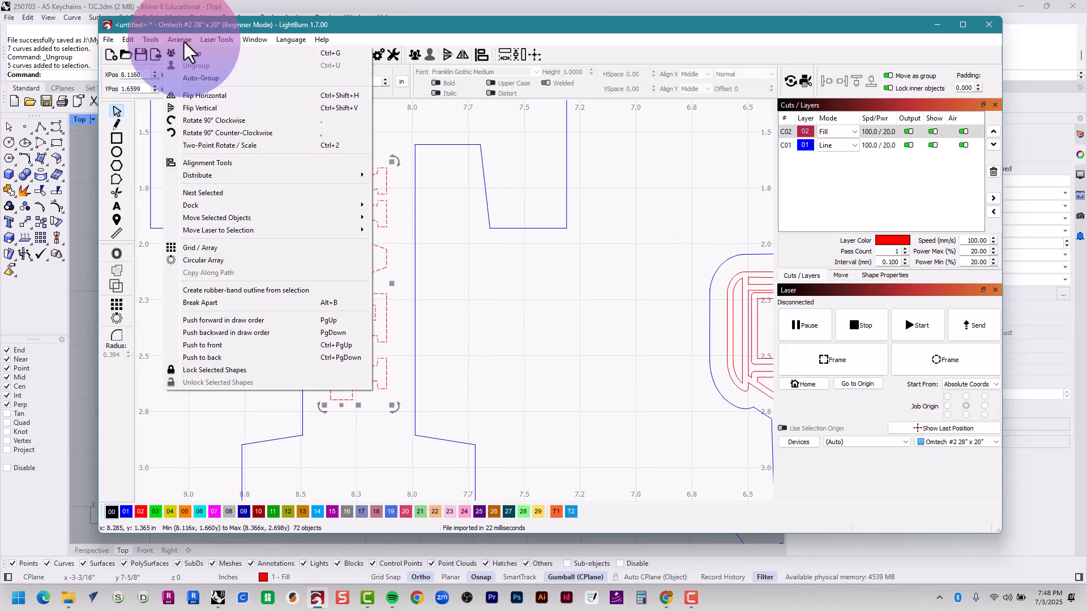
left_click(127, 40)
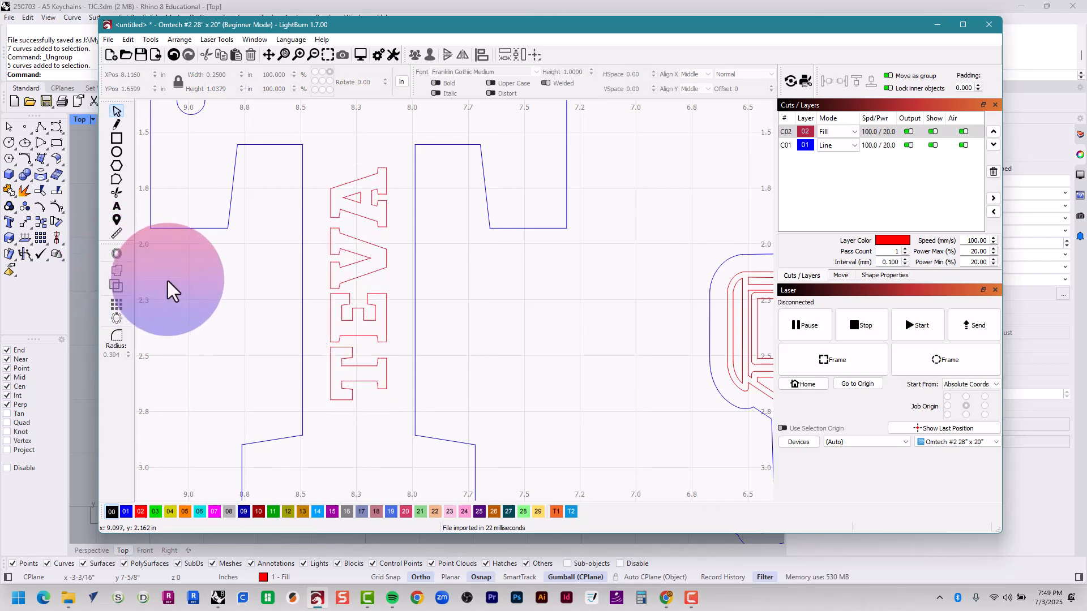
- Select all segments of the letter A in TEVA and try to join them with Close Path
left_click(369, 218)
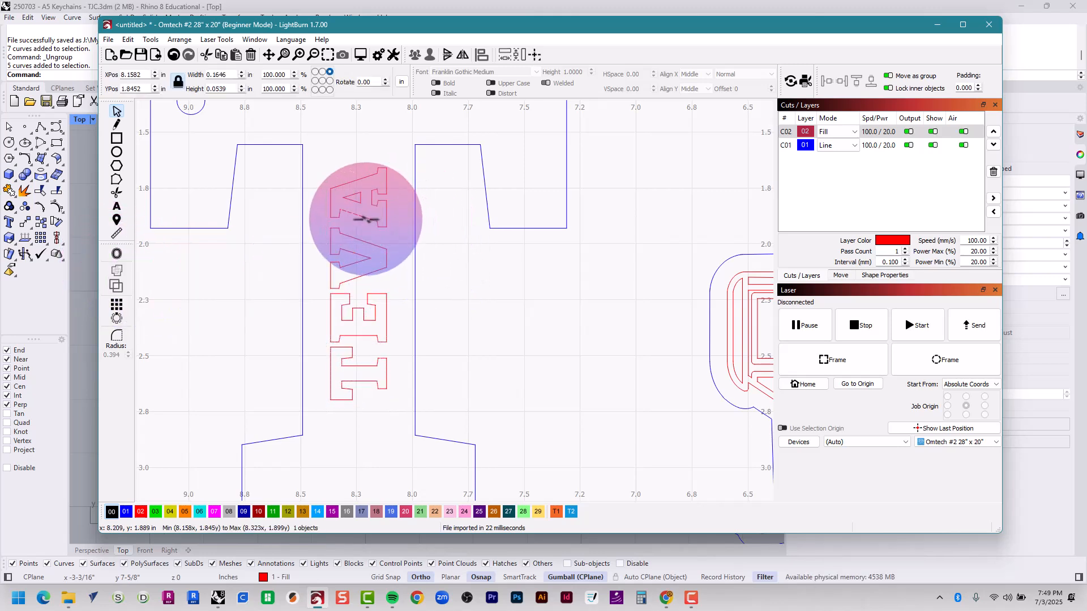
left_click(403, 242)
scroll(373, 201, "up", 3)
left_click_drag(420, 110, 285, 253)
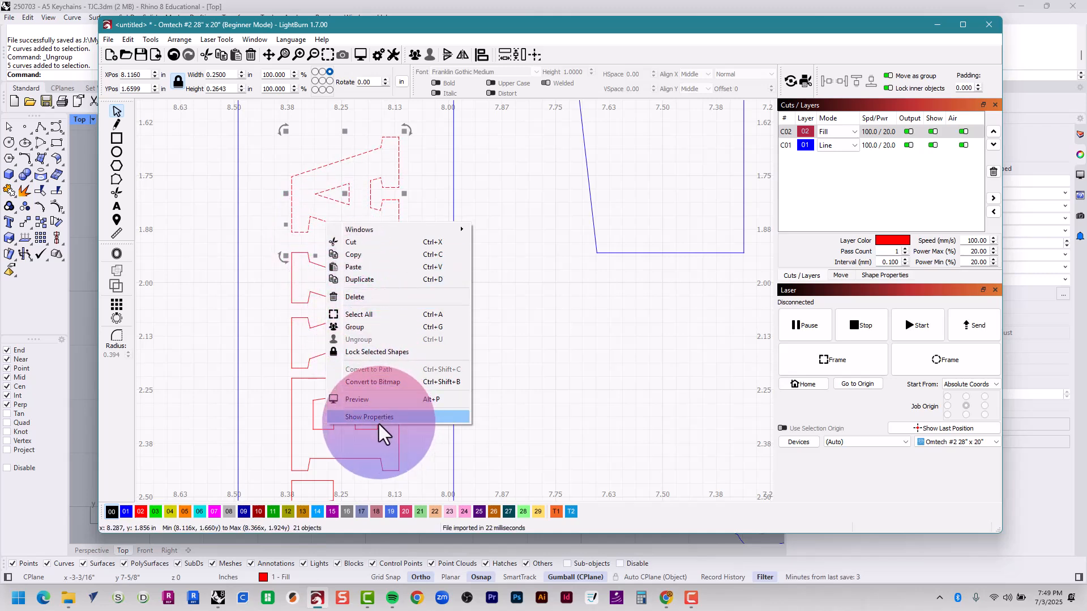
left_click(650, 29)
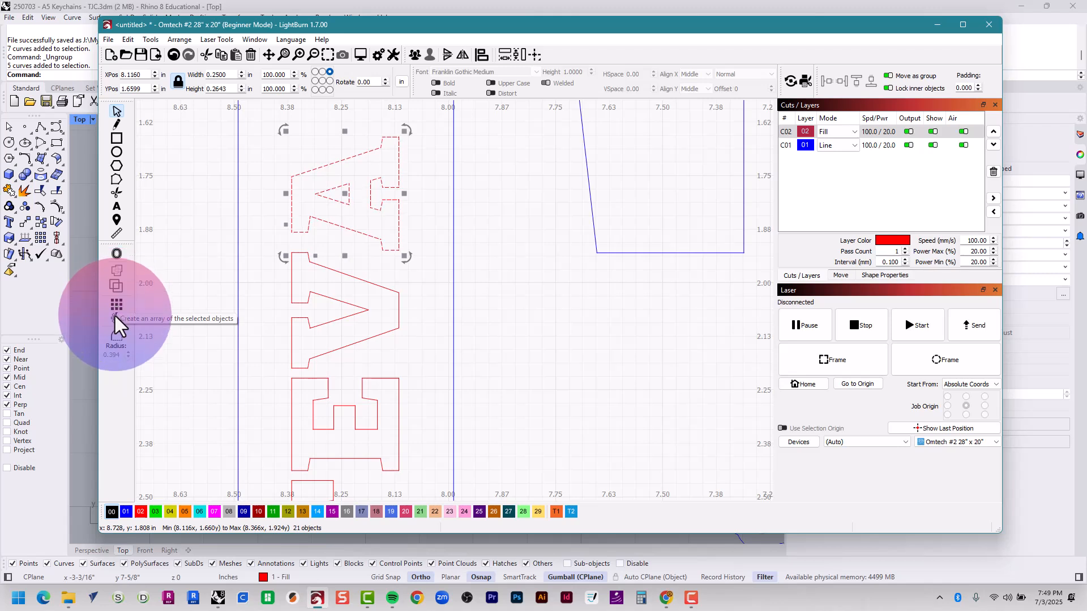
left_click(127, 41)
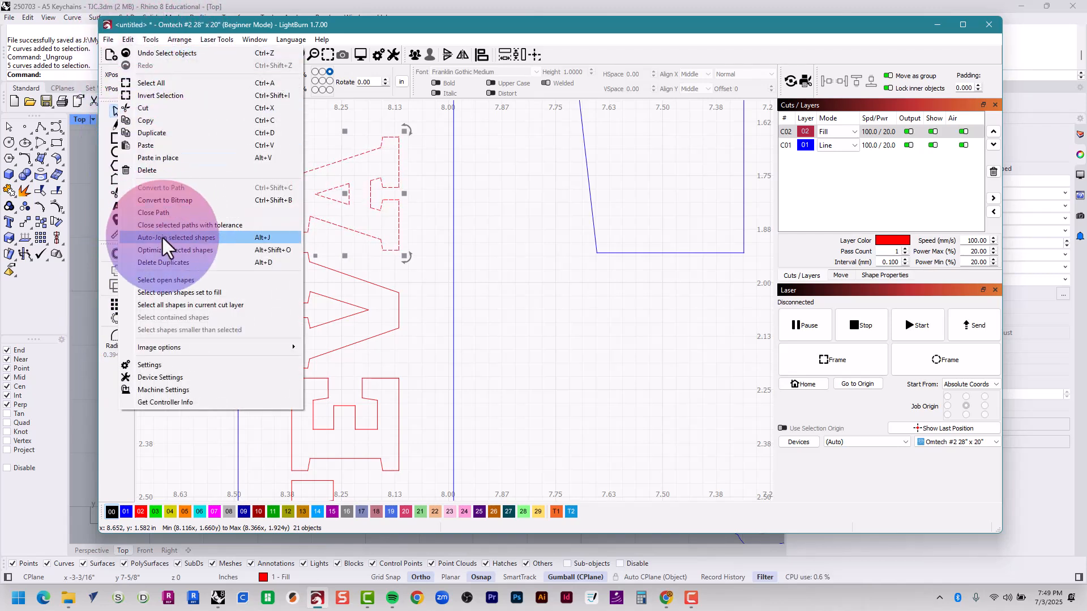
left_click(161, 213)
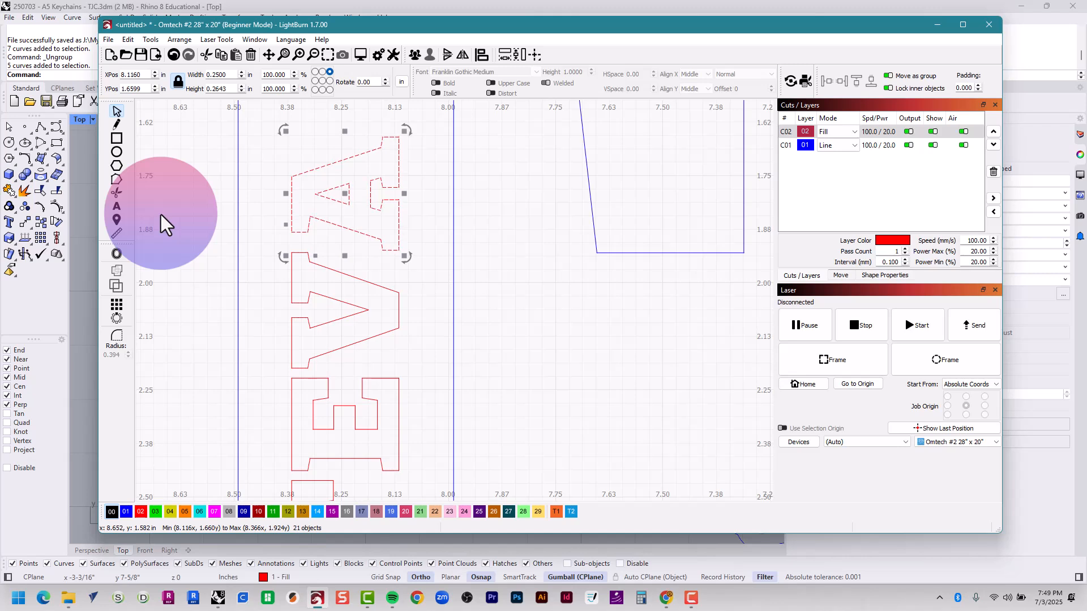
left_click(338, 225)
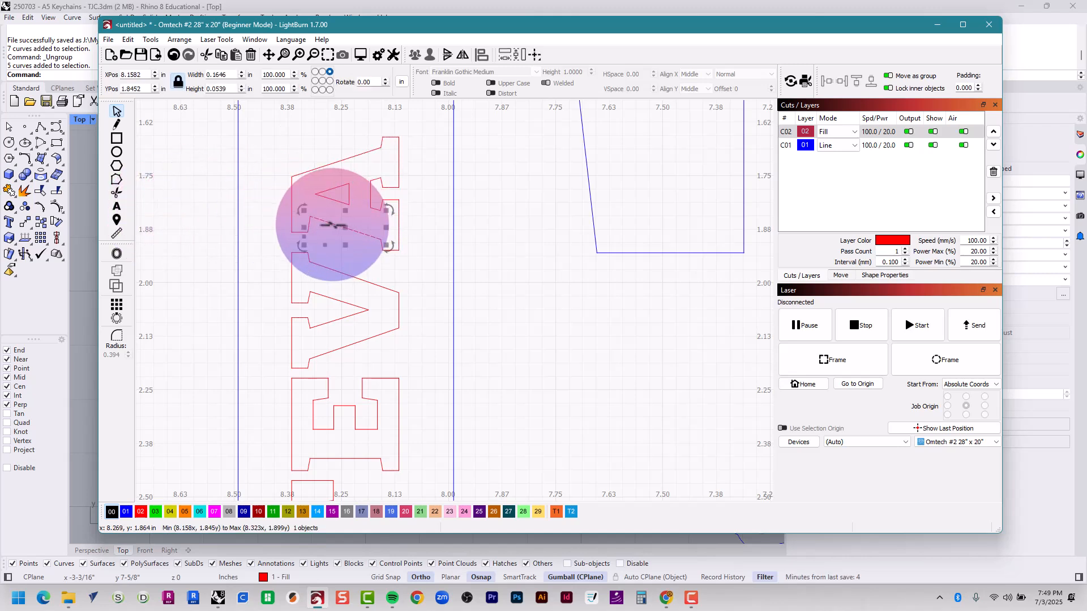
- Auto-join all segments of the letter A, and select its inner triangle to check the joined shape
left_click(266, 133)
left_click_drag(265, 124, 407, 253)
left_click(128, 40)
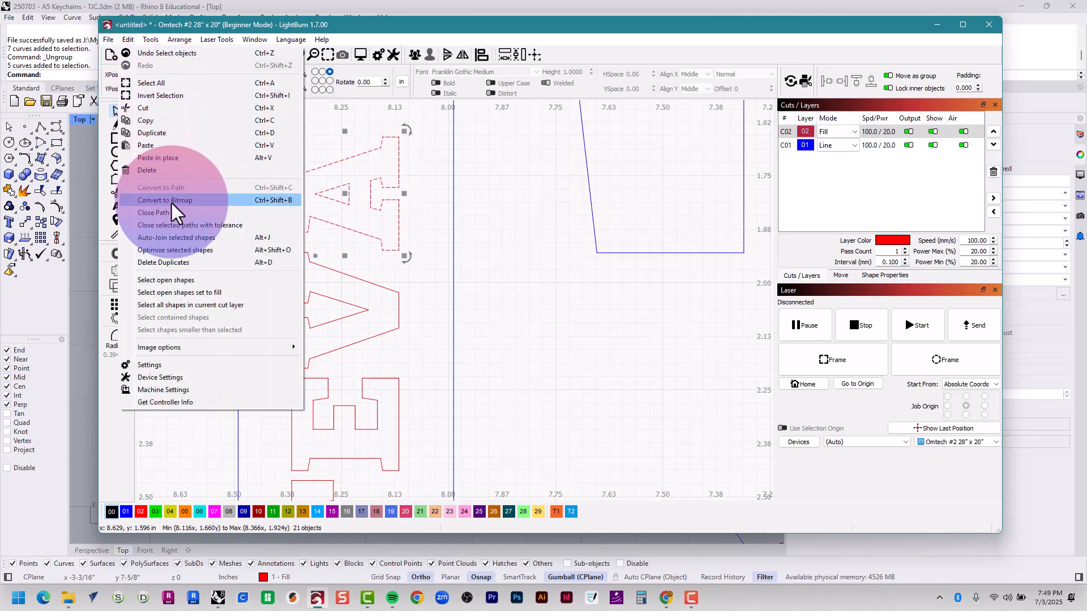
left_click(232, 238)
left_click(268, 211)
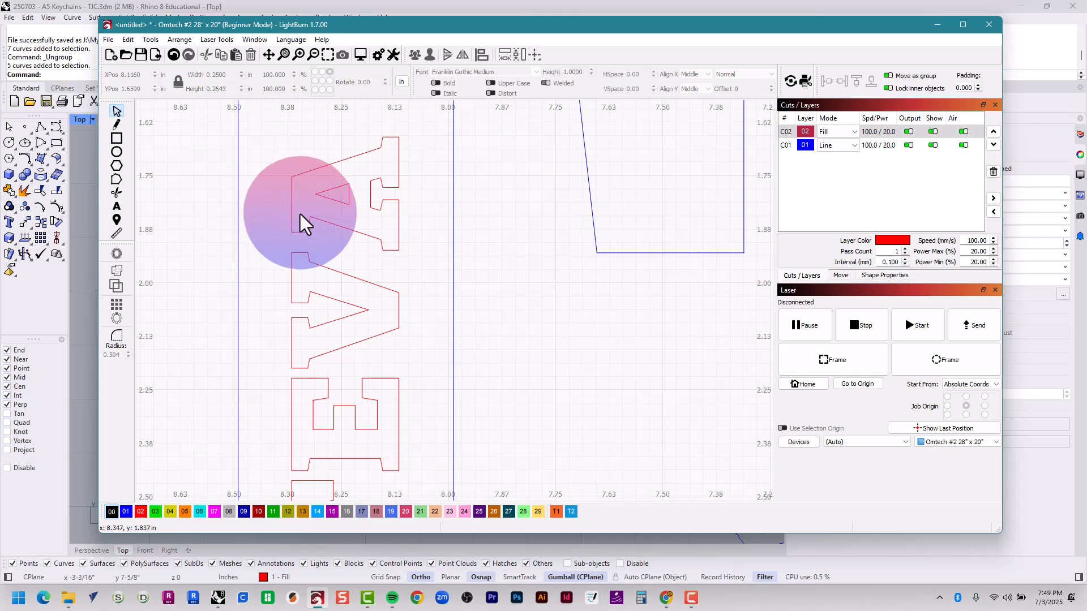
left_click(291, 208)
left_click(328, 197)
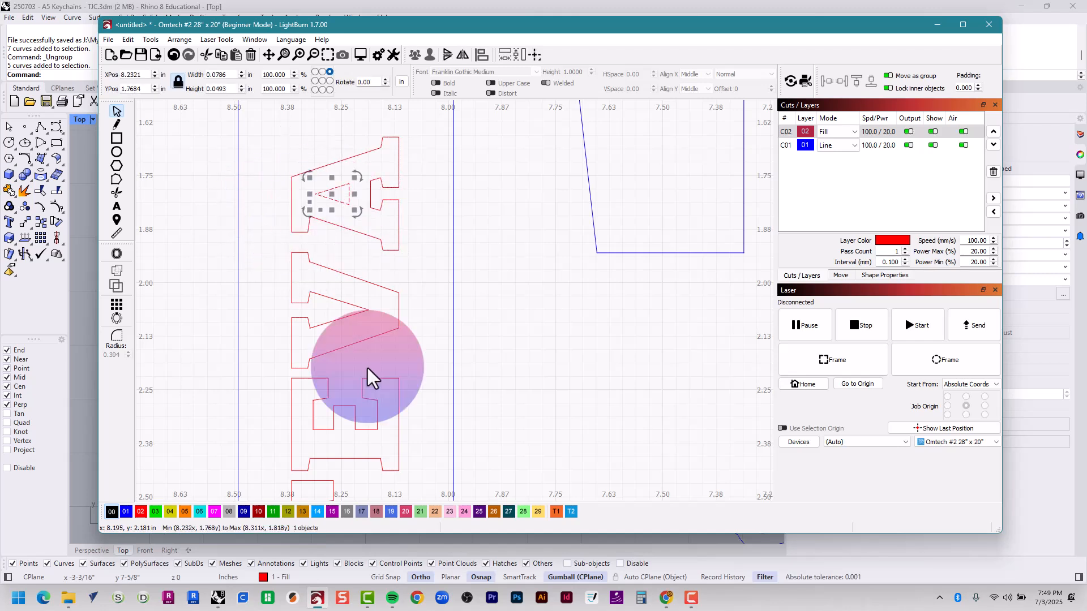
- Auto-join the segments of the letters T, E and V in the TEVA lettering, and select the V to check it
scroll(369, 362, "down", 2)
middle_click_drag(368, 359, 366, 244)
scroll(366, 244, "down", 2)
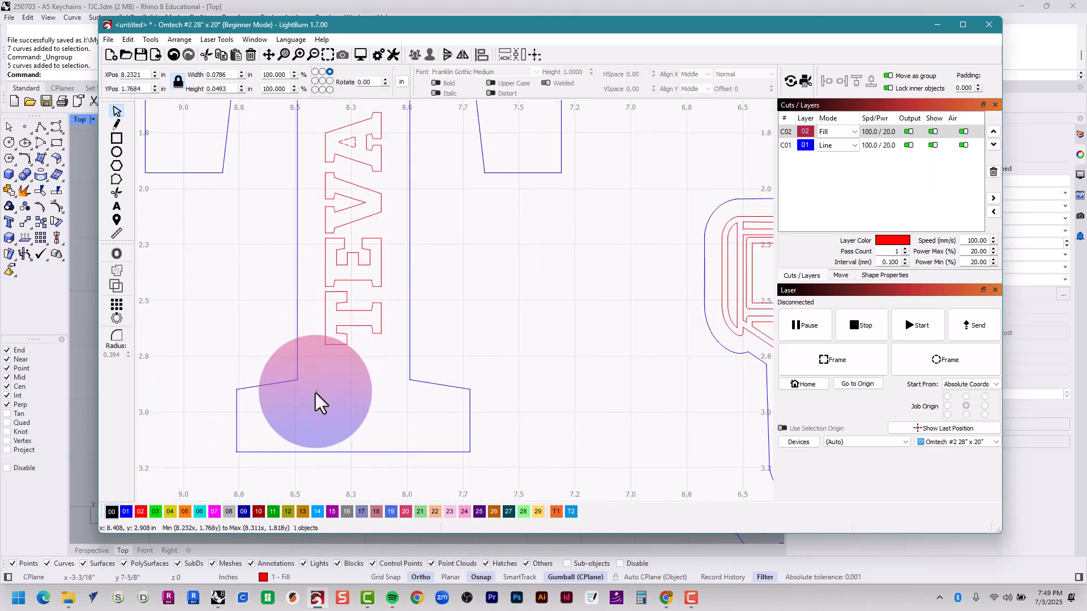
left_click_drag(315, 392, 393, 173)
left_click(125, 40)
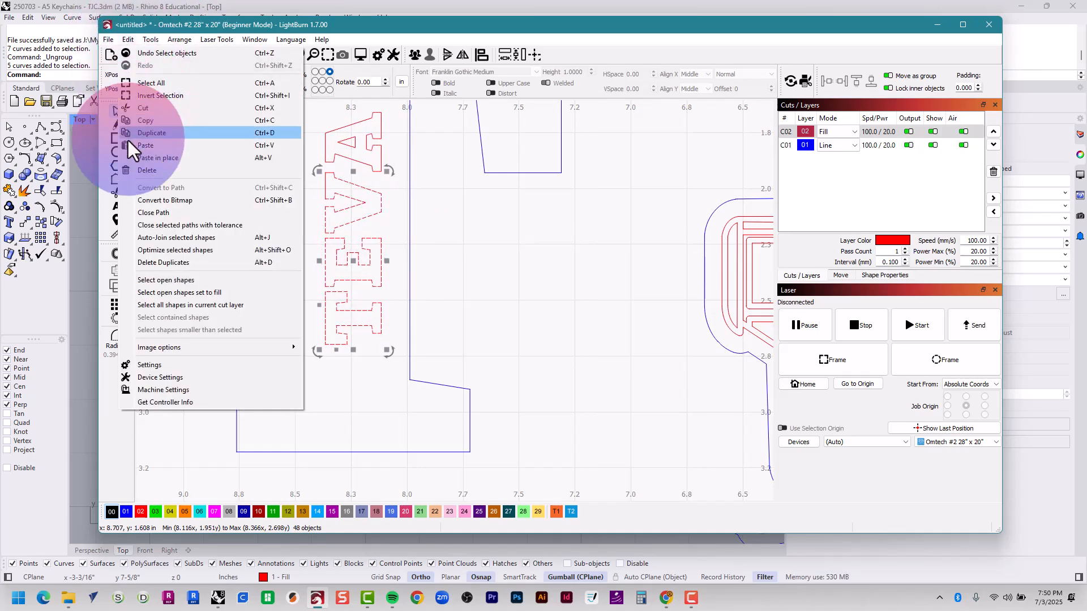
left_click(148, 244)
left_click(282, 249)
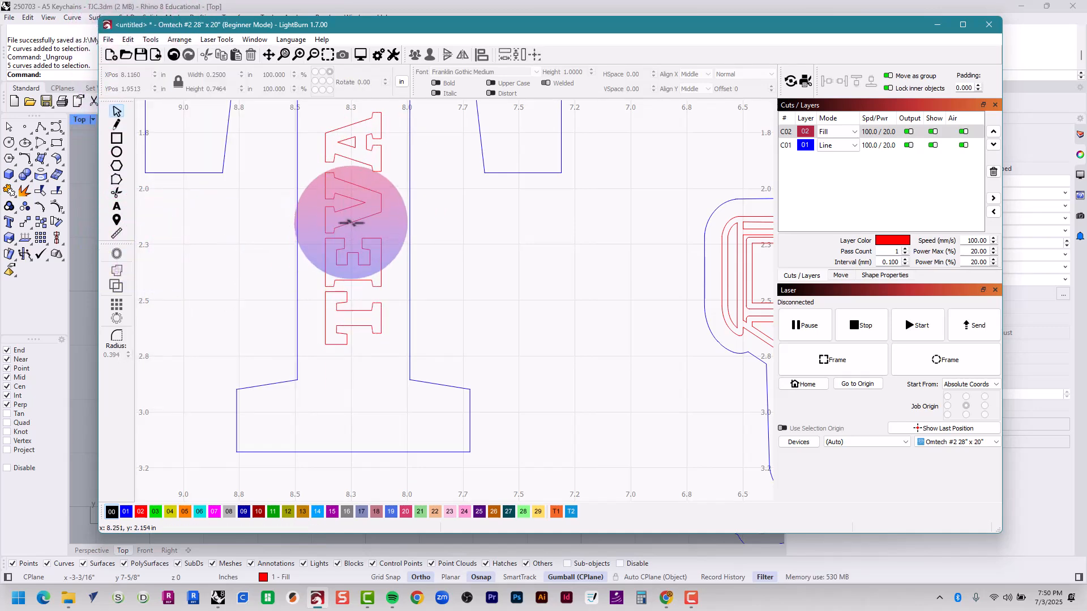
left_click(351, 223)
- Hide the blue Line layer so that only the red Fill artwork is displayed
scroll(284, 341, "down", 5)
middle_click_drag(553, 351, 412, 359)
scroll(410, 358, "up", 2)
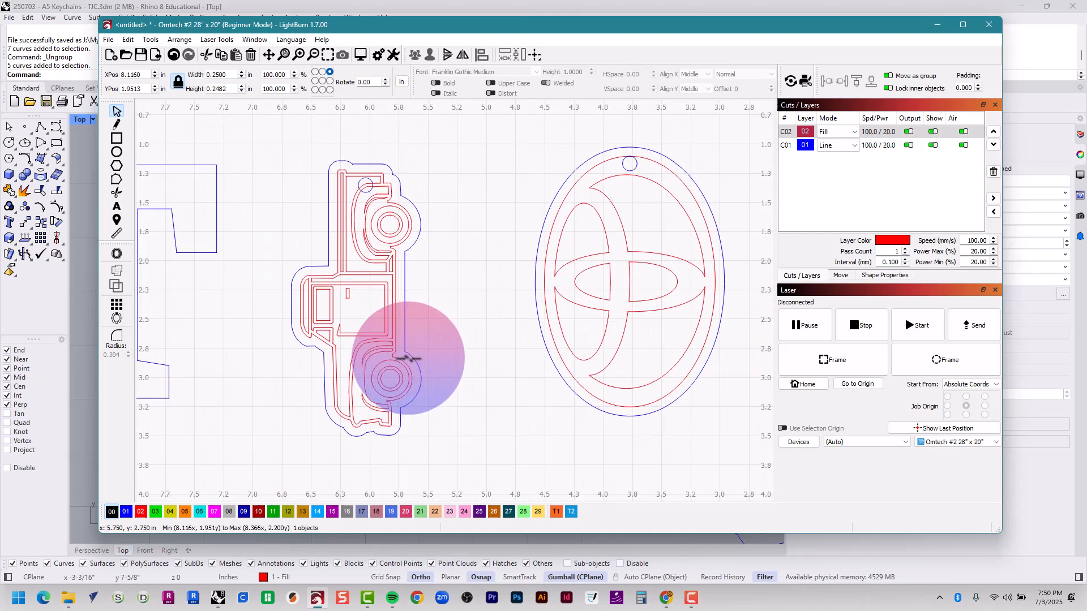
left_click(933, 131)
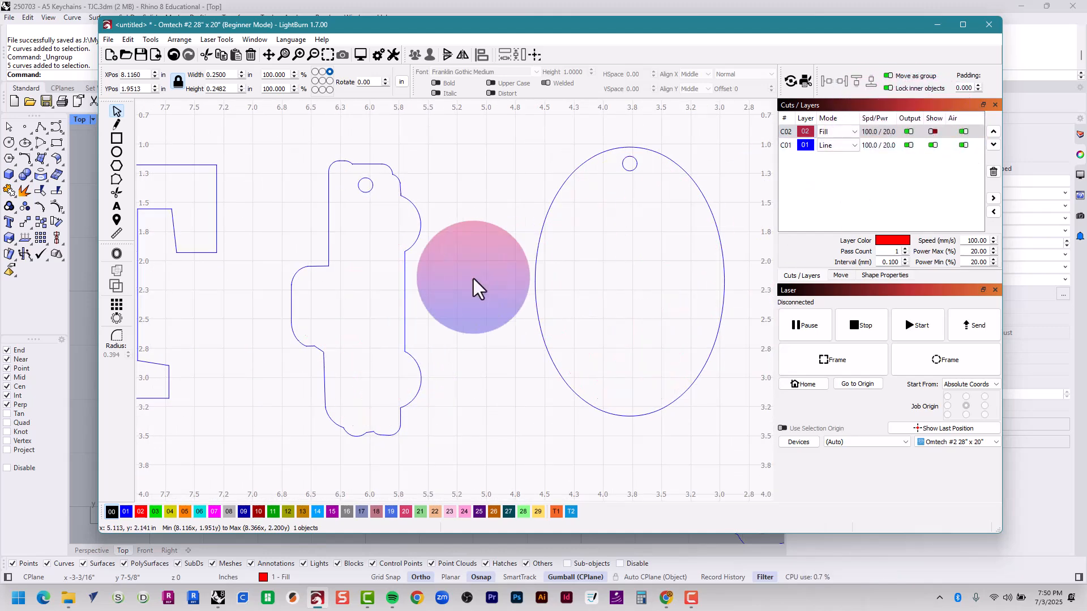
left_click(932, 132)
left_click(933, 146)
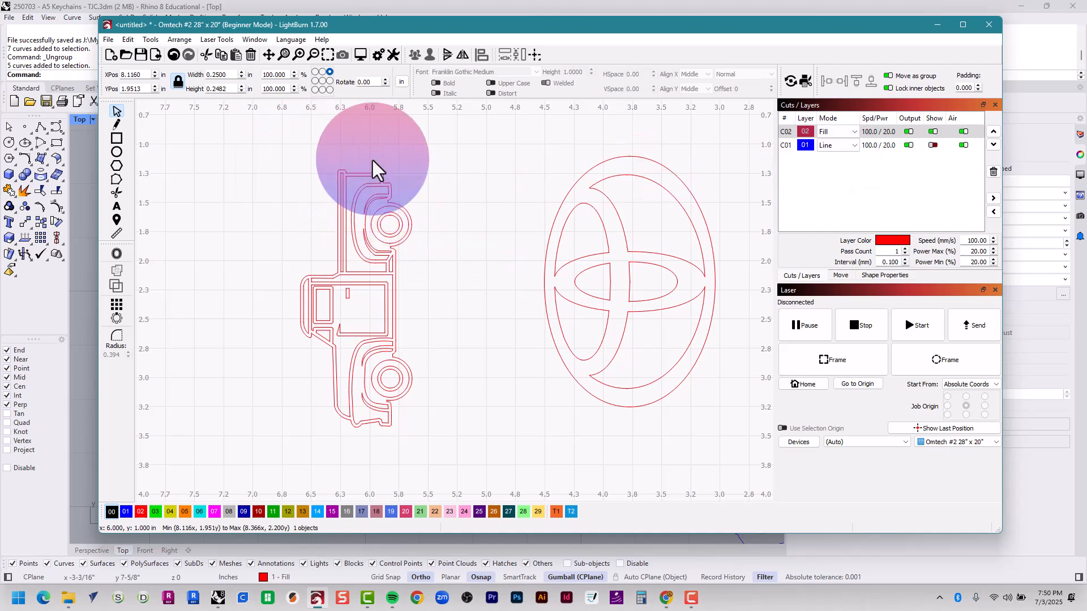
- Auto-join the fill shapes of the truck, Toyota emblem and bicycle, and select several truck outlines to check them
left_click_drag(474, 152, 757, 193)
scroll(293, 375, "down", 4)
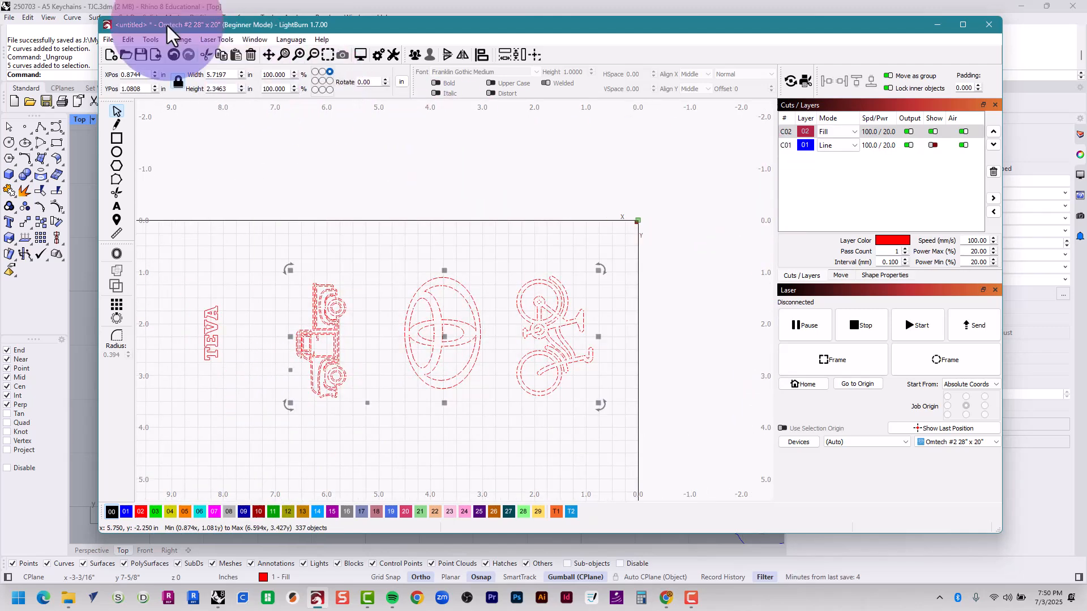
left_click(127, 40)
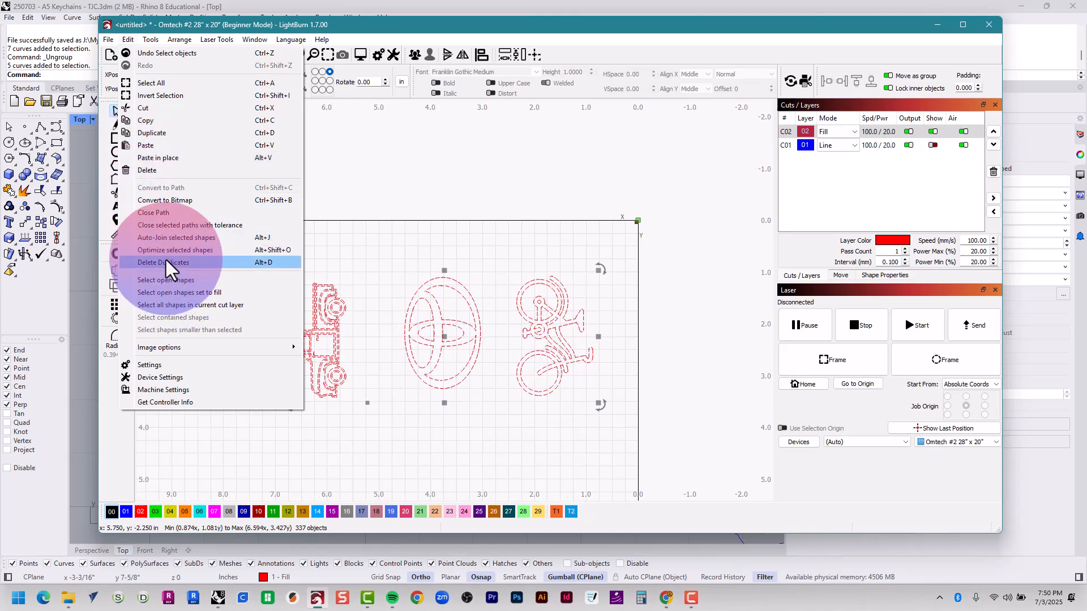
left_click(163, 239)
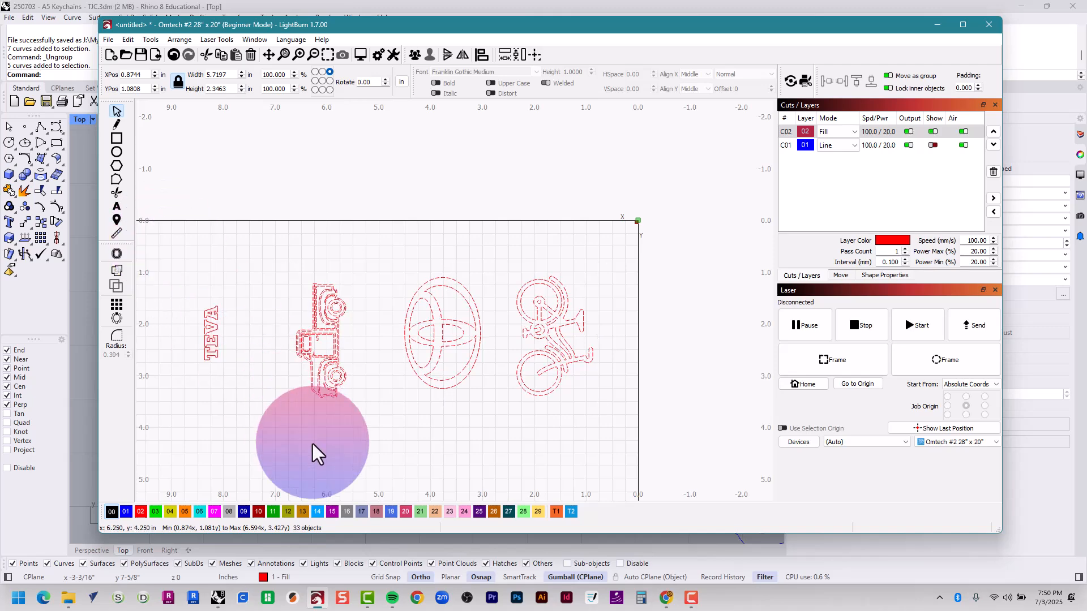
scroll(315, 347, "up", 5)
left_click(326, 322)
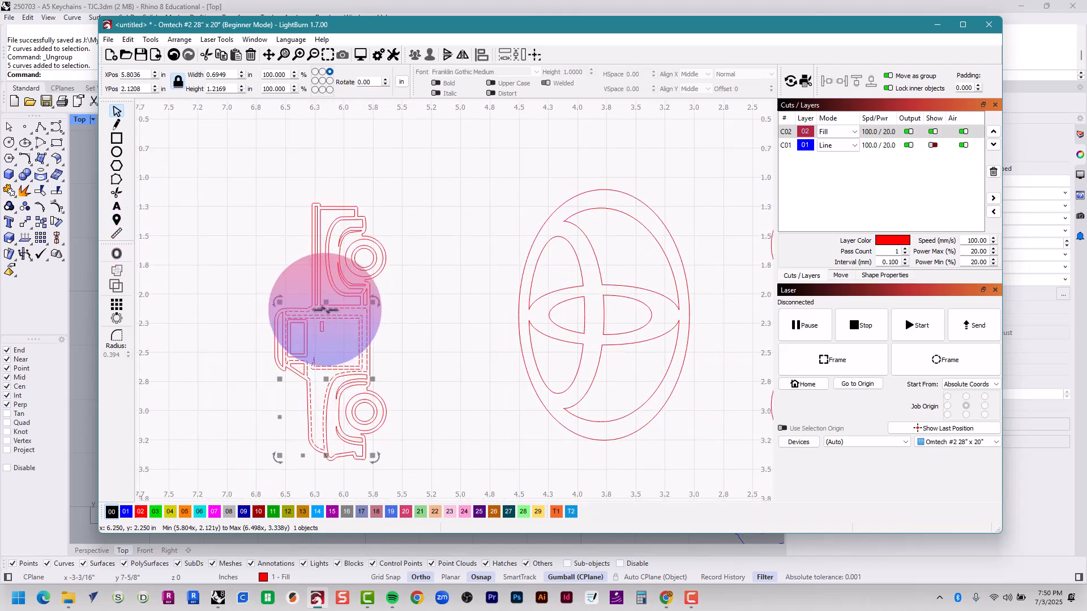
scroll(320, 287, "up", 2)
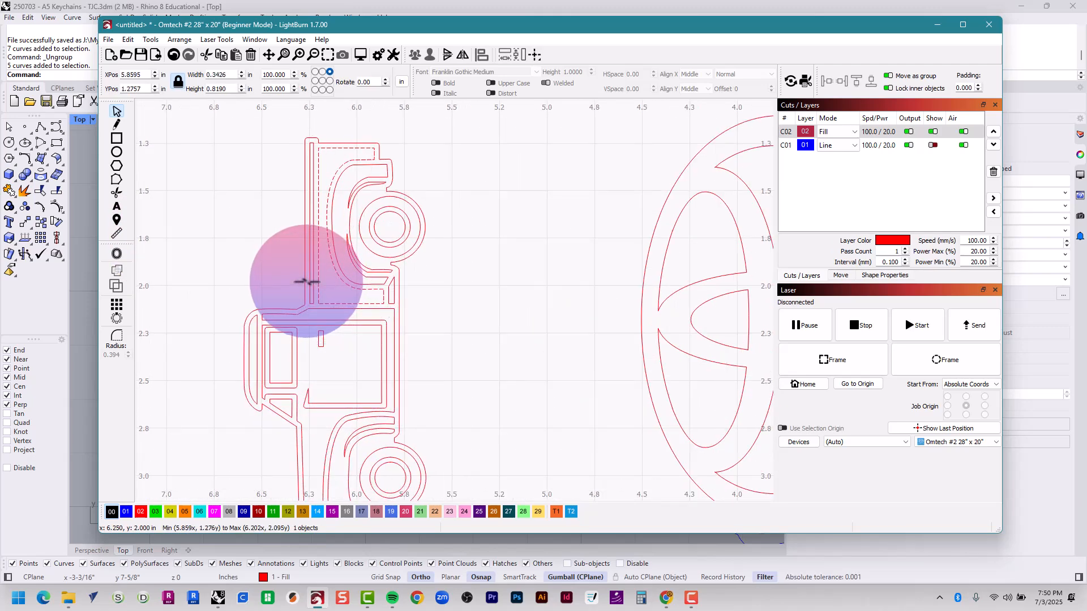
left_click(307, 283)
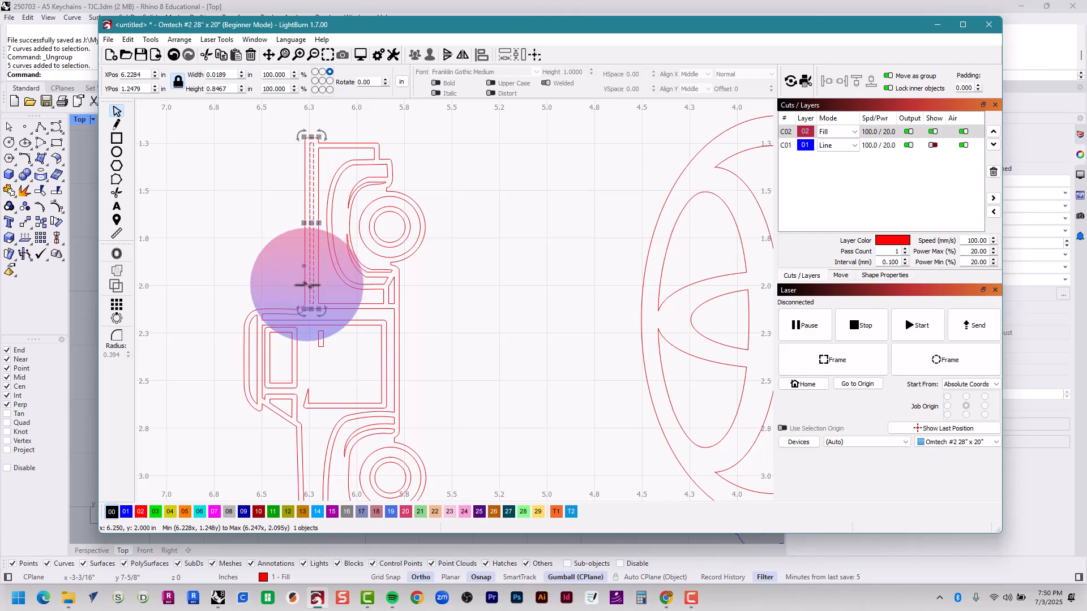
left_click(498, 236)
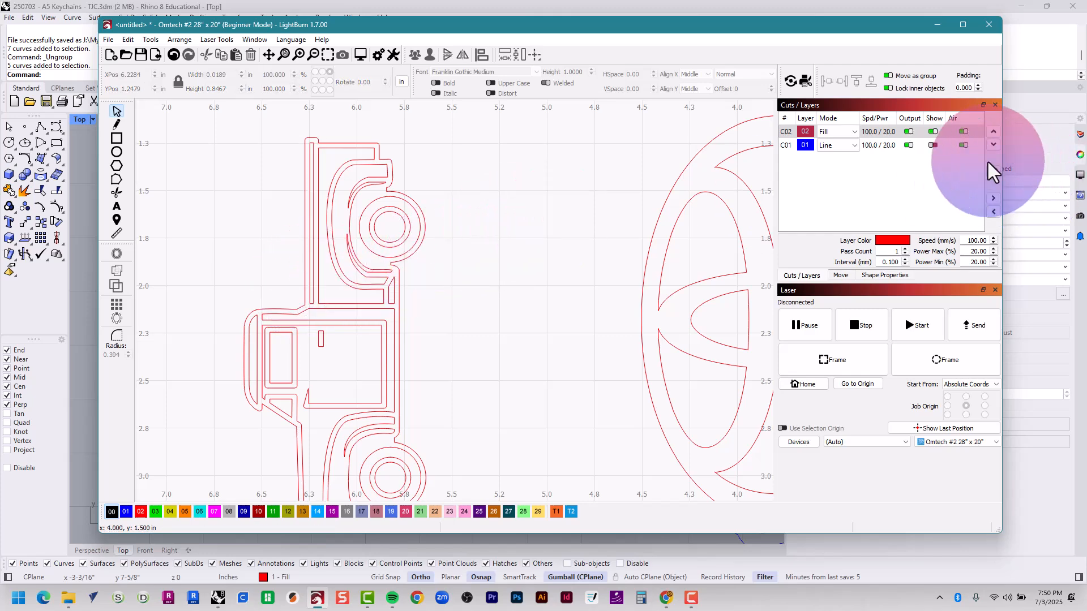
- Show the Line layer again, preview the job without the open shapes, and play the simulation in a maximized window
left_click(934, 145)
left_click(254, 40)
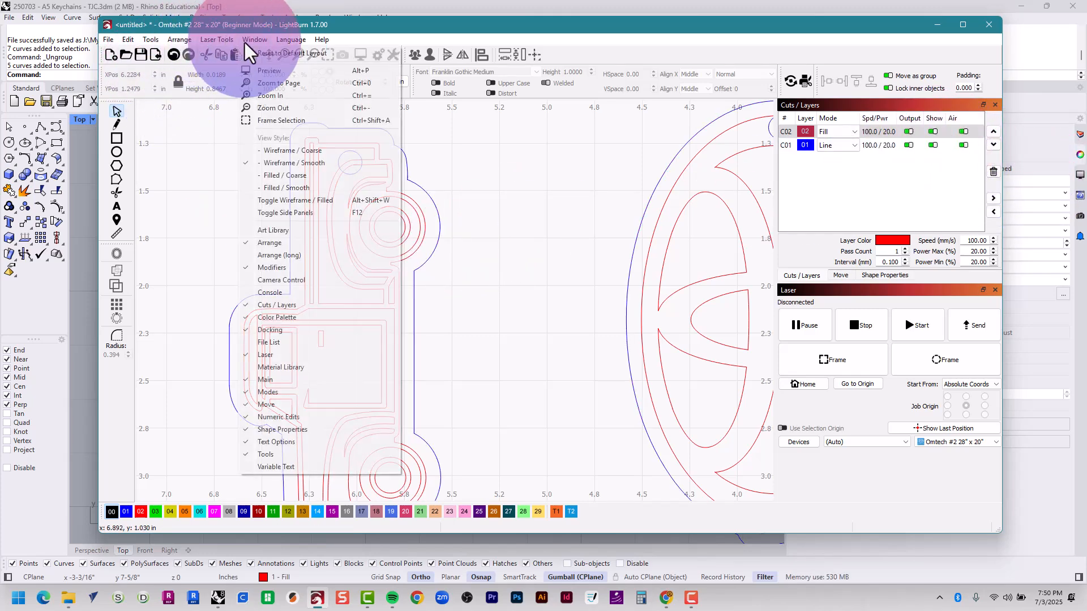
left_click(253, 71)
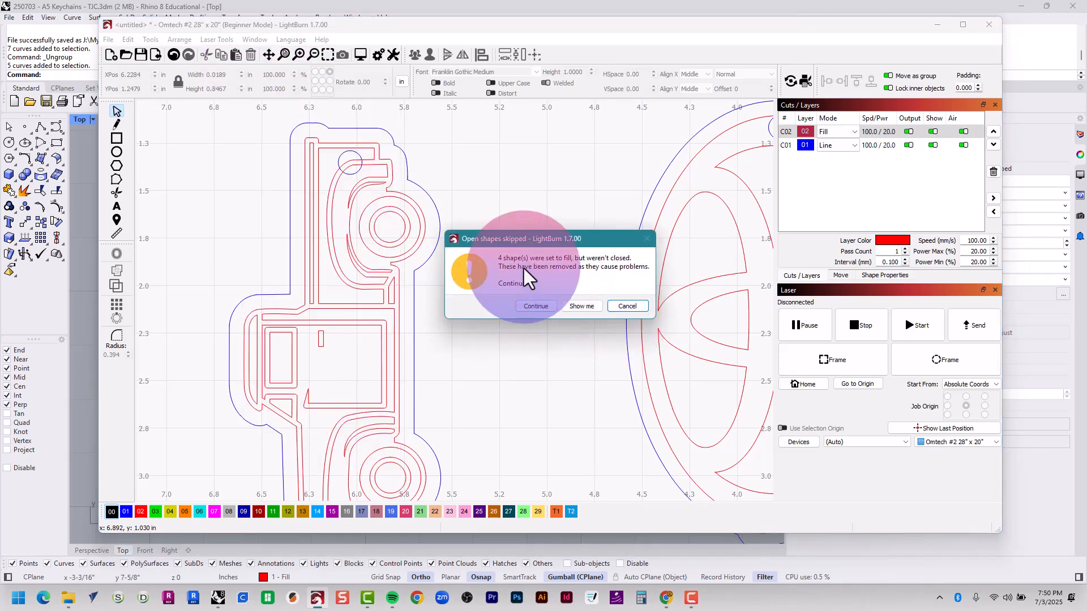
left_click(527, 305)
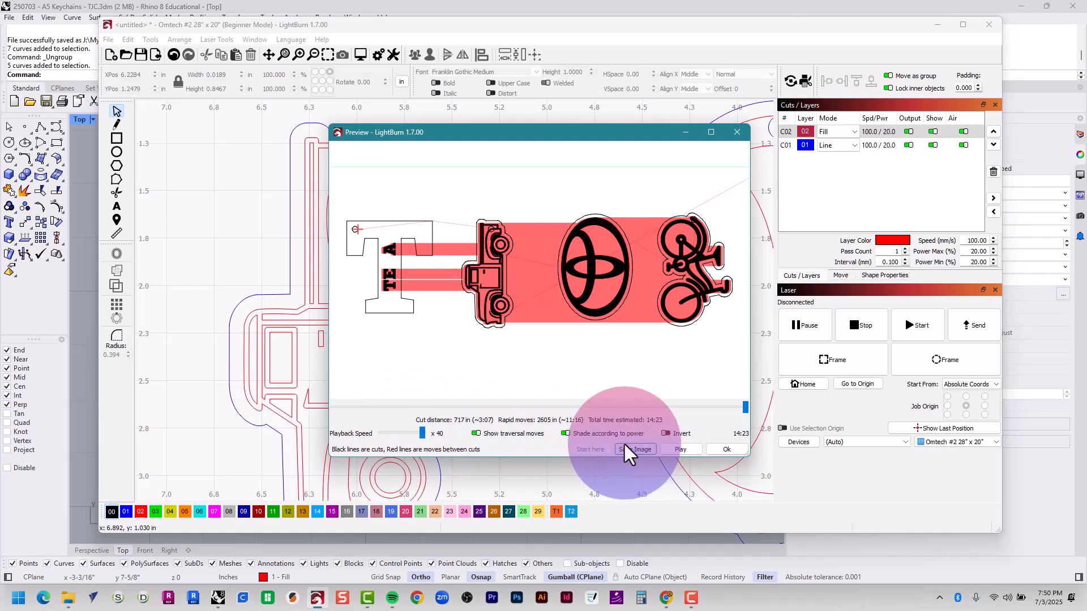
left_click(667, 450)
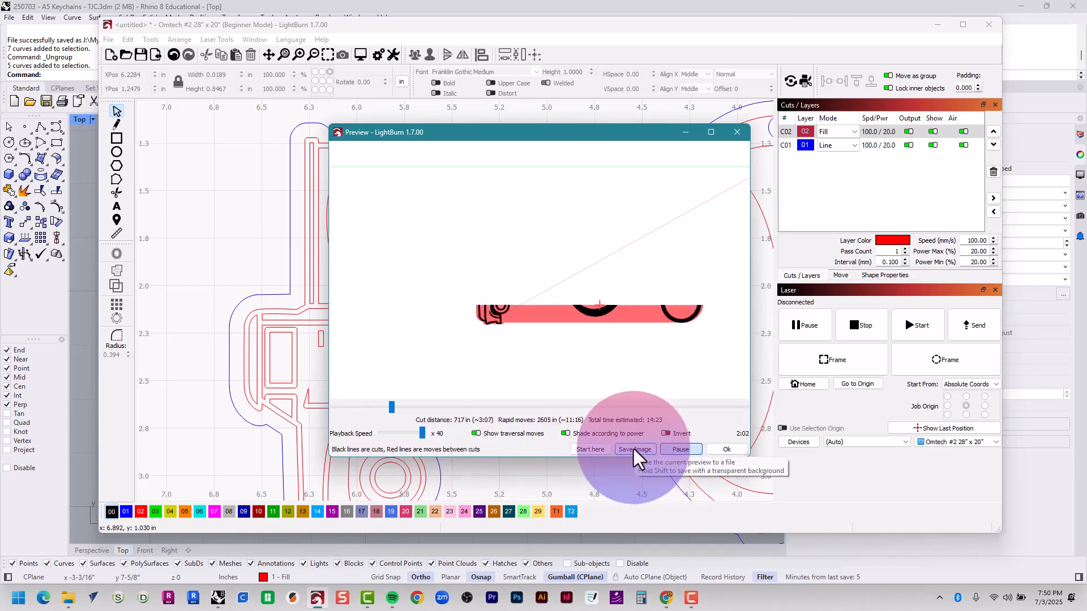
left_click(711, 132)
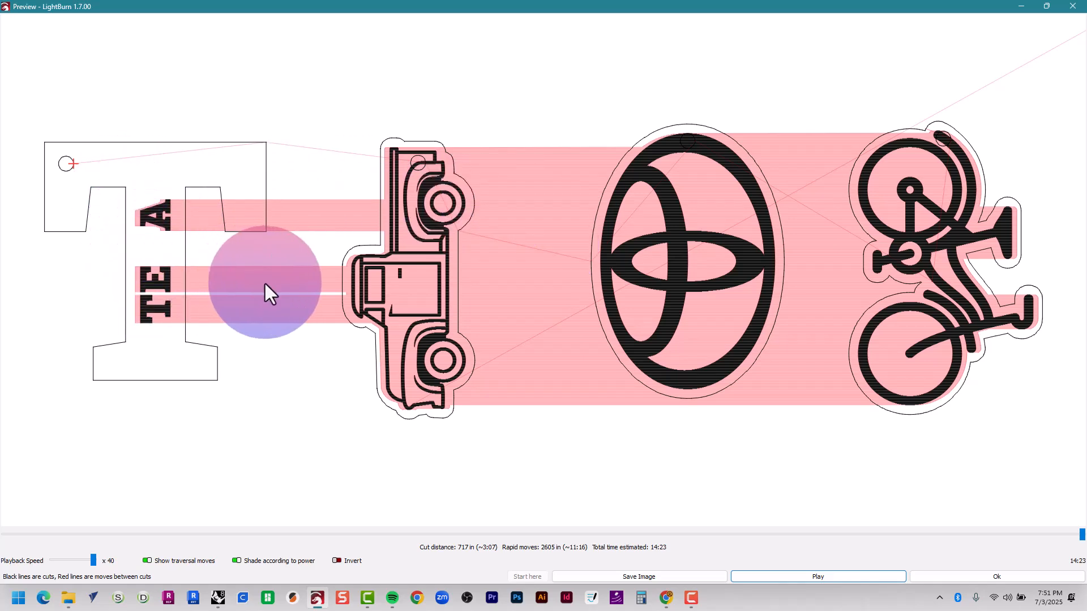
- Close the preview and inspect the letter V's outline up close to find where it is not joined
key("Escape")
key("Escape")
key("Escape")
scroll(594, 244, "down", 3)
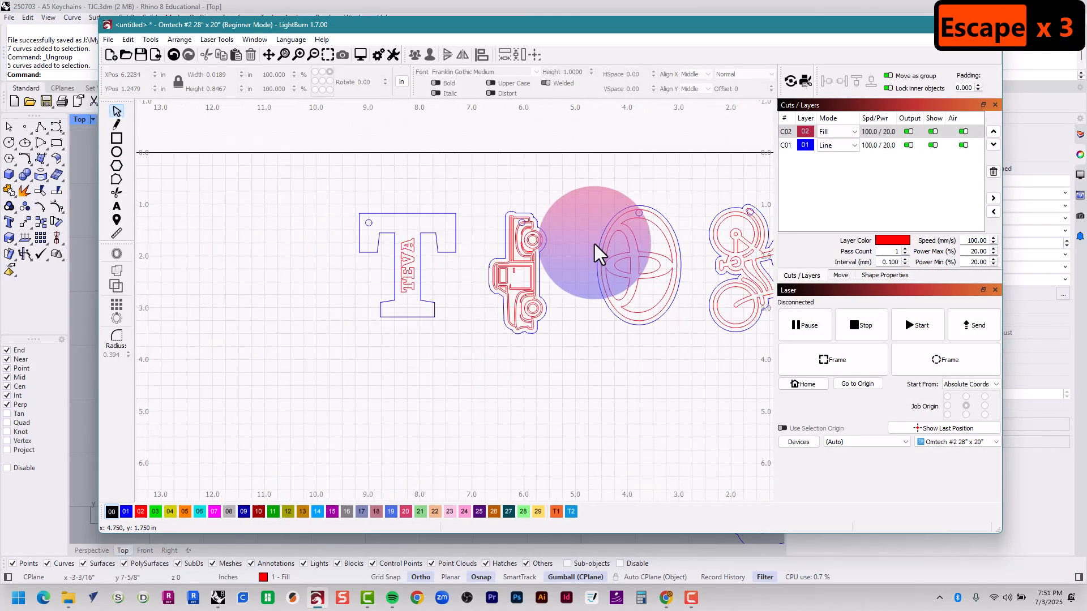
scroll(407, 266, "up", 10)
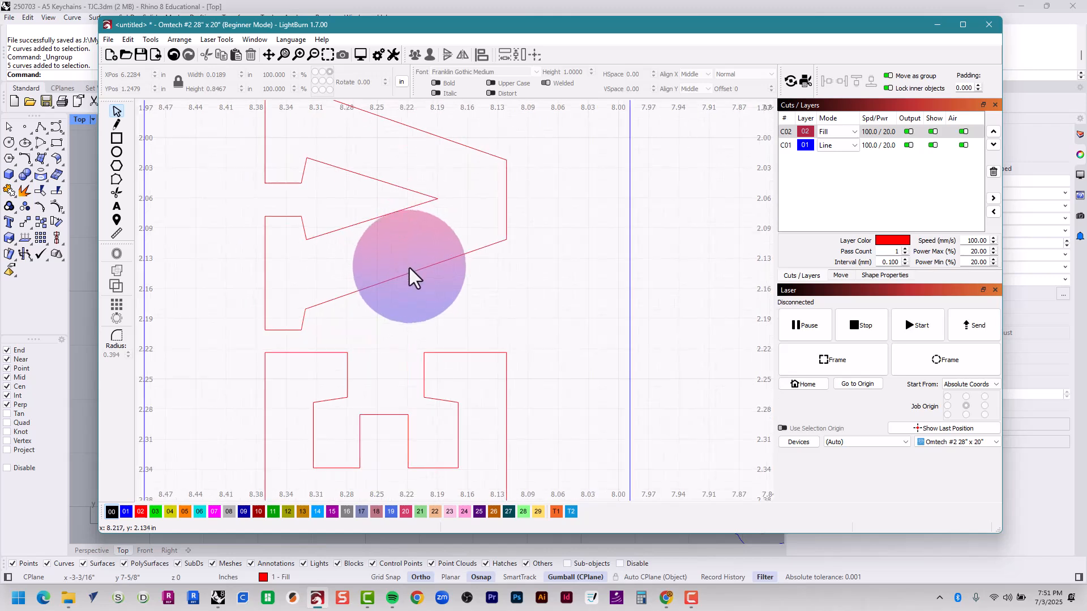
middle_click_drag(409, 268, 439, 332)
left_click(448, 342)
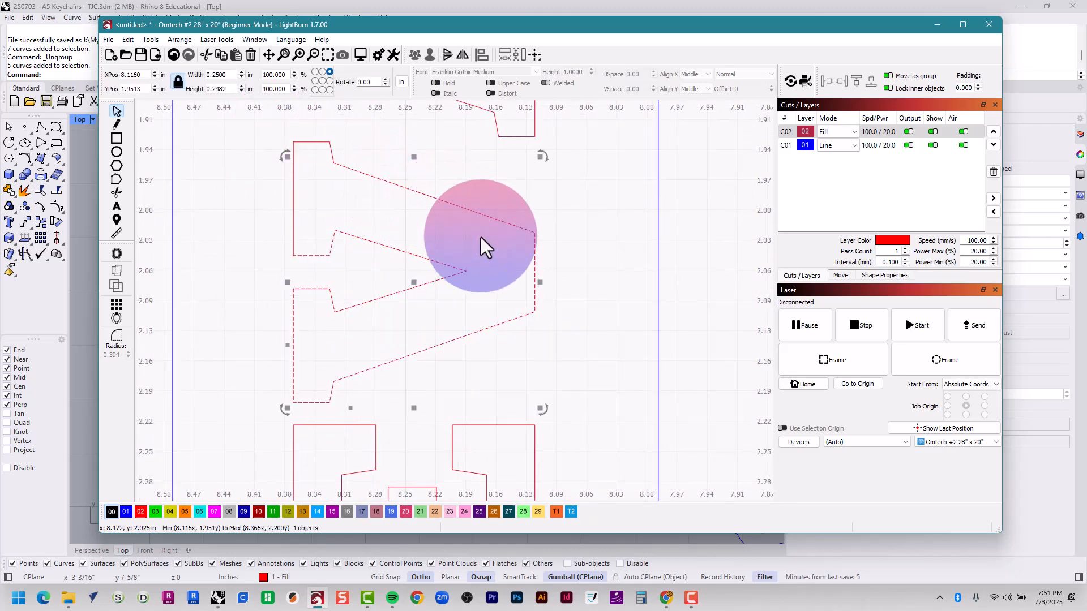
scroll(295, 407, "up", 1)
middle_click_drag(424, 219, 498, 311)
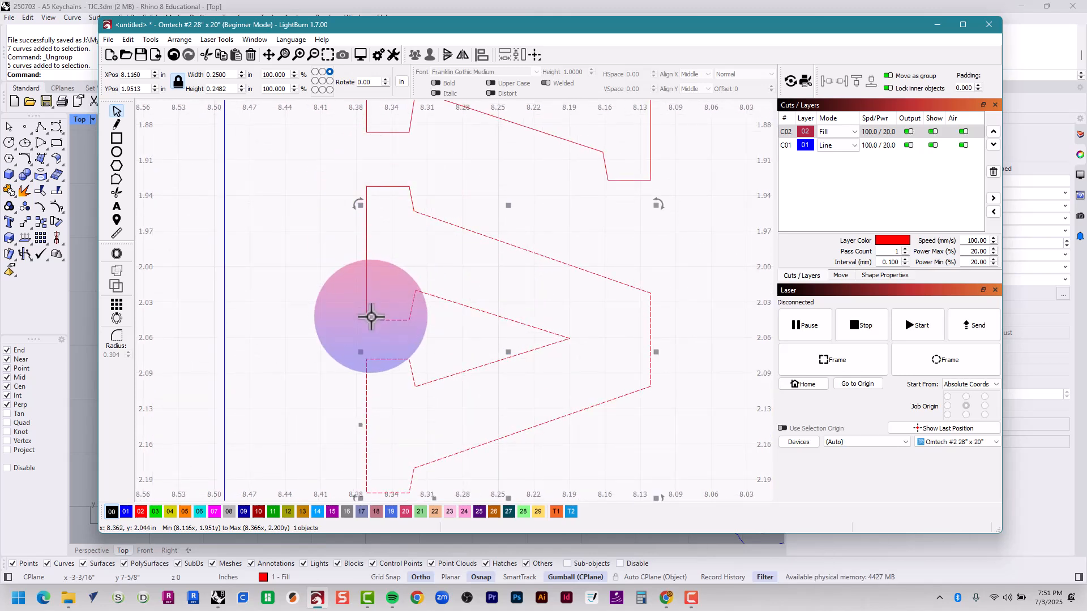
scroll(372, 306, "up", 15)
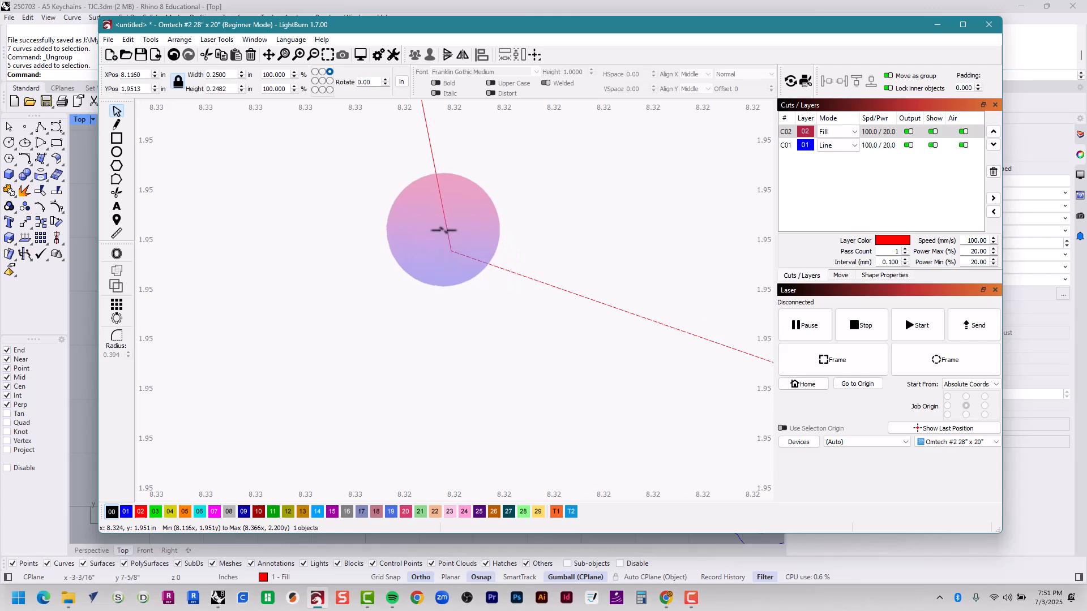
left_click(437, 243)
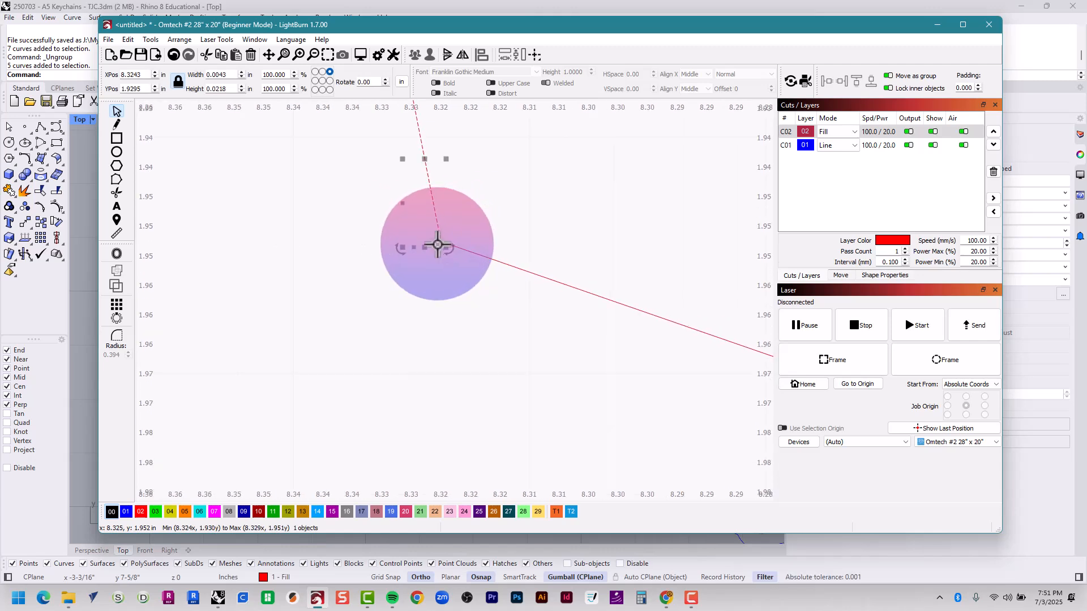
scroll(436, 247, "down", 10)
scroll(436, 246, "down", 5)
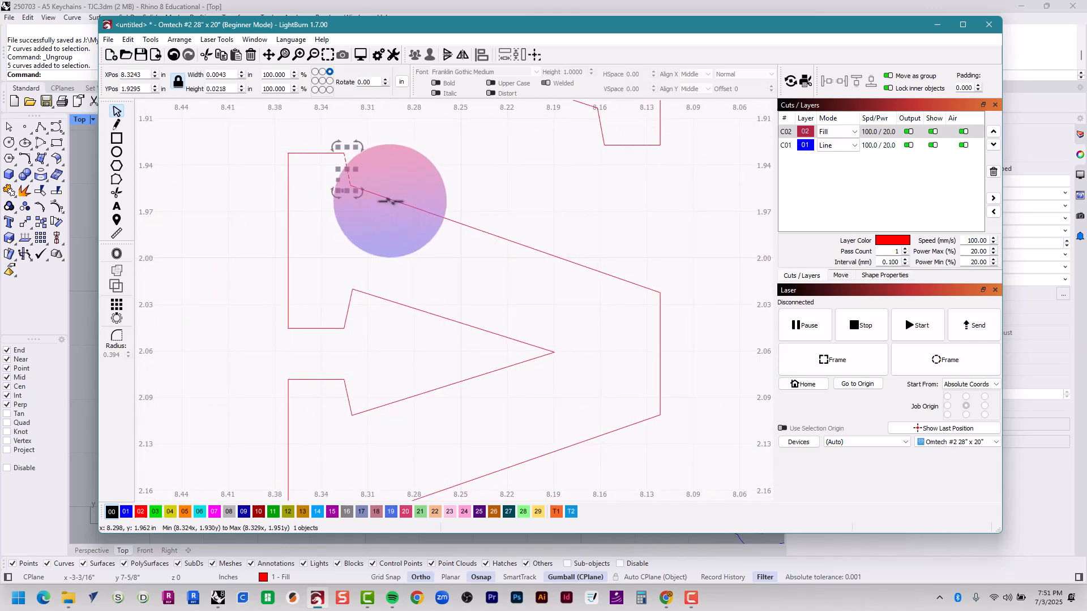
left_click(128, 39)
mouse_move(151, 39)
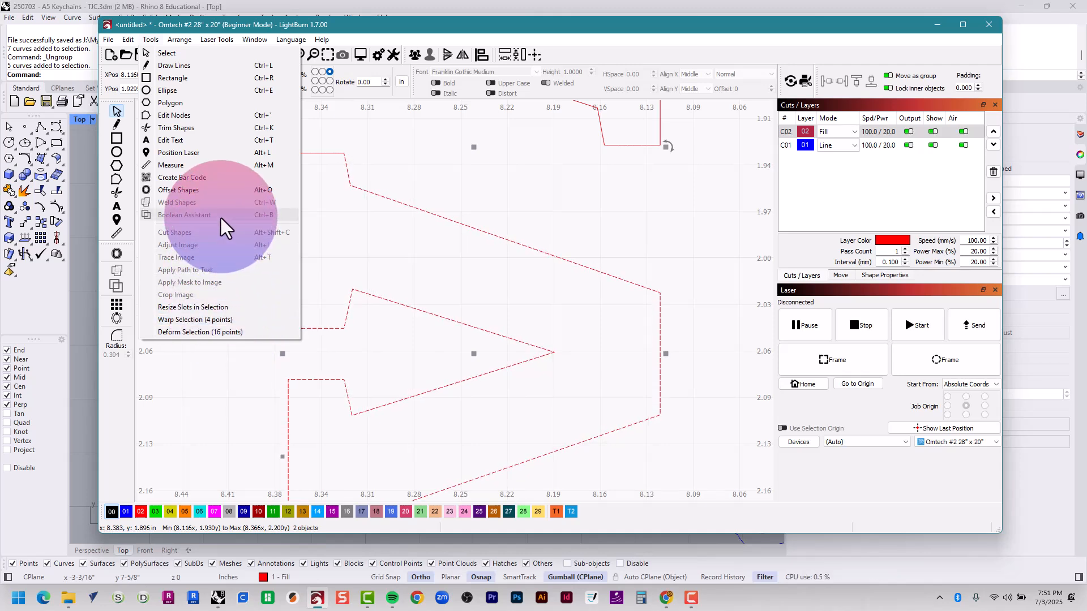
left_click(190, 130)
left_click(127, 39)
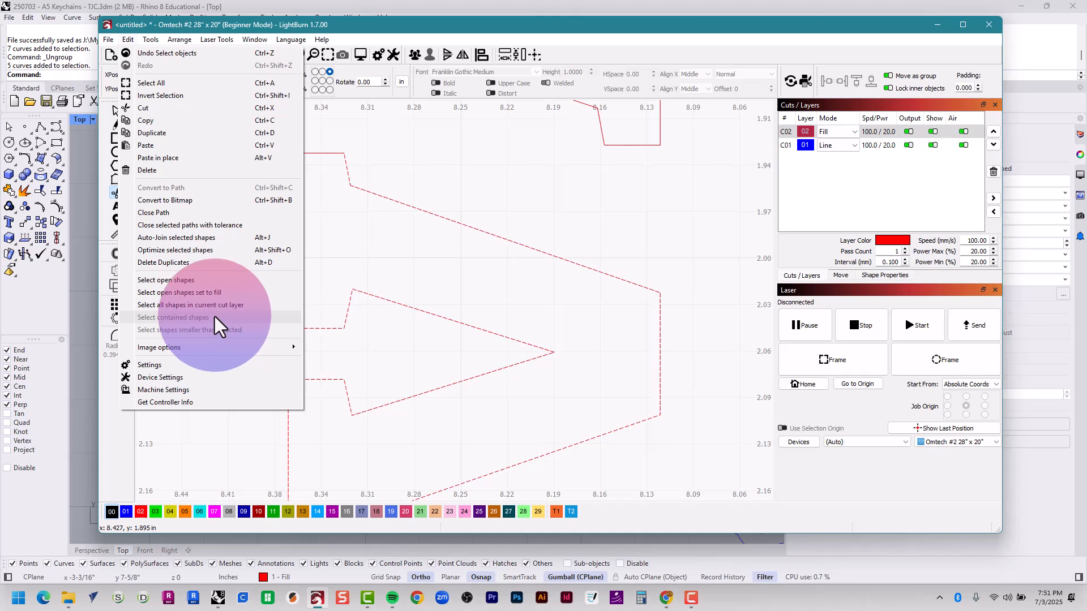
mouse_move(149, 39)
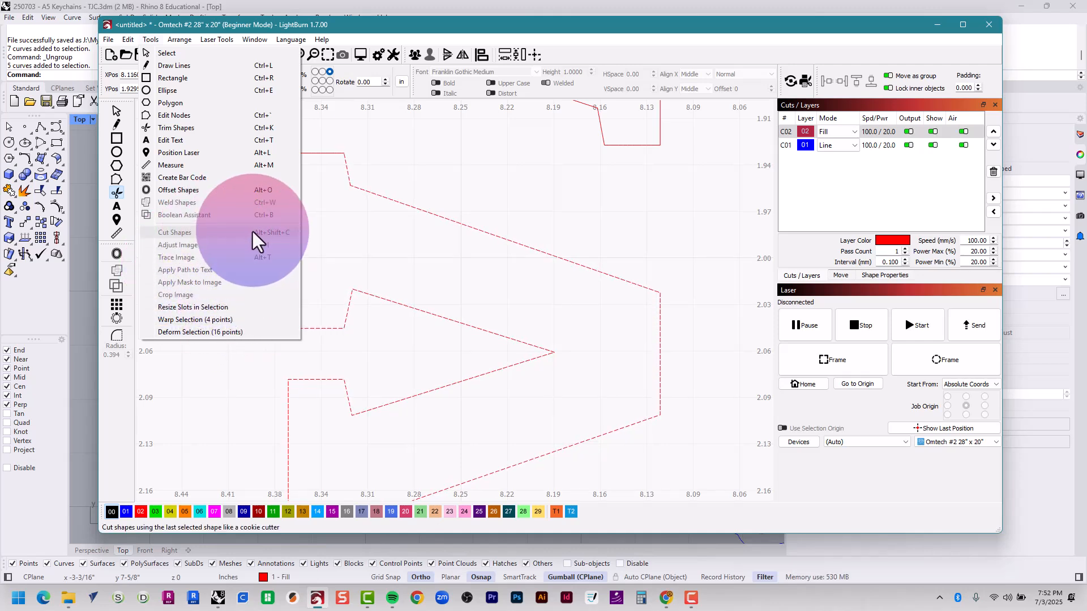
left_click(343, 193)
scroll(345, 192, "up", 10)
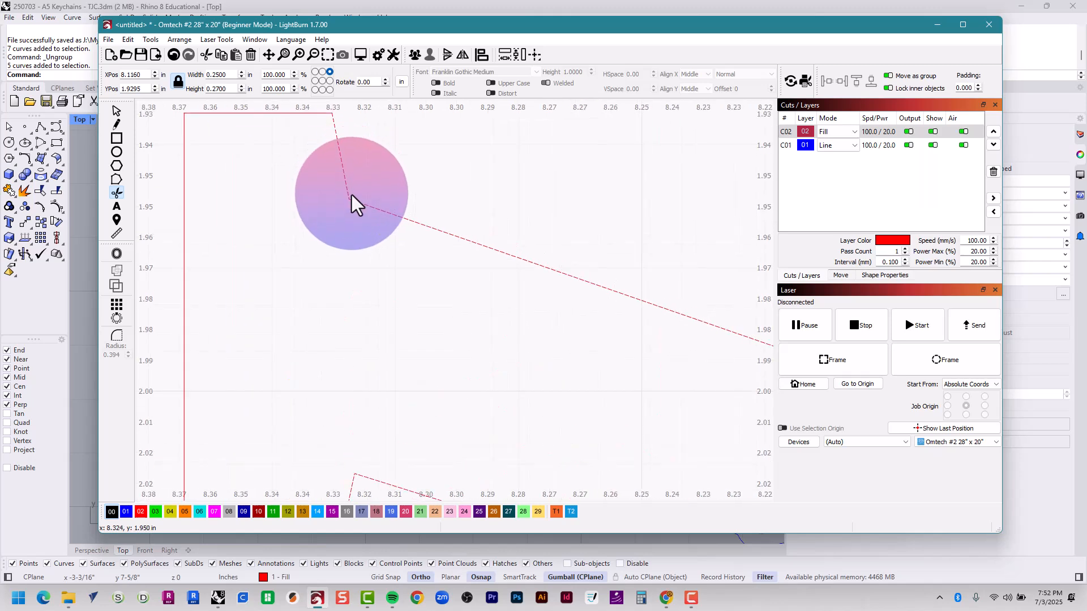
key("Escape")
key("Escape")
key("Escape")
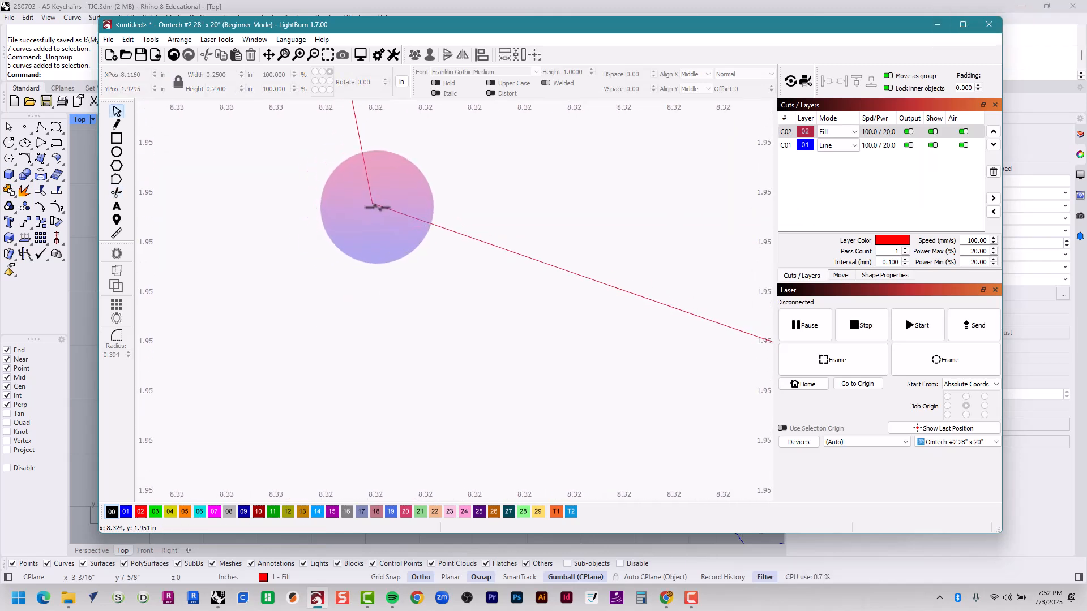
- Select the short diagonal segment and the adjoining straight edge at the letter V's open corner, and auto-join them
left_click(371, 193)
scroll(452, 231, "down", 3)
scroll(447, 227, "up", 5)
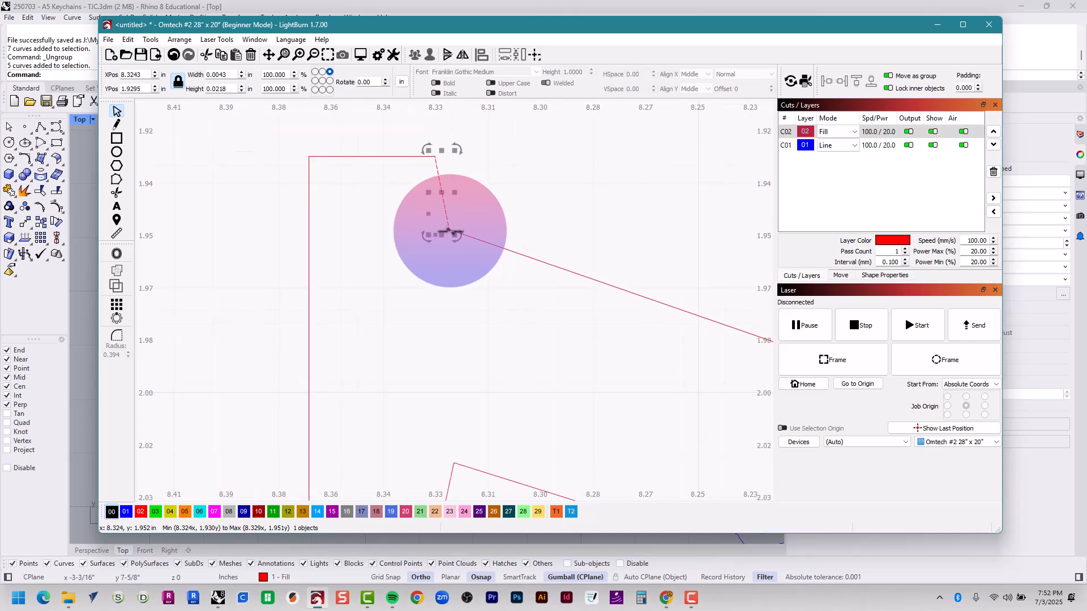
scroll(419, 135, "up", 4)
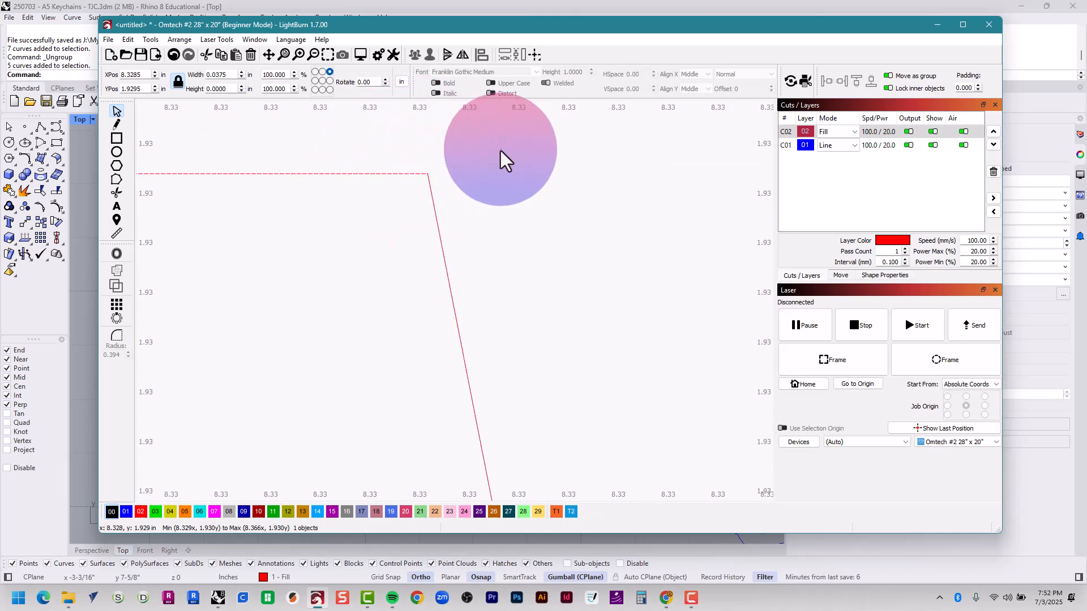
left_click_drag(499, 150, 371, 225)
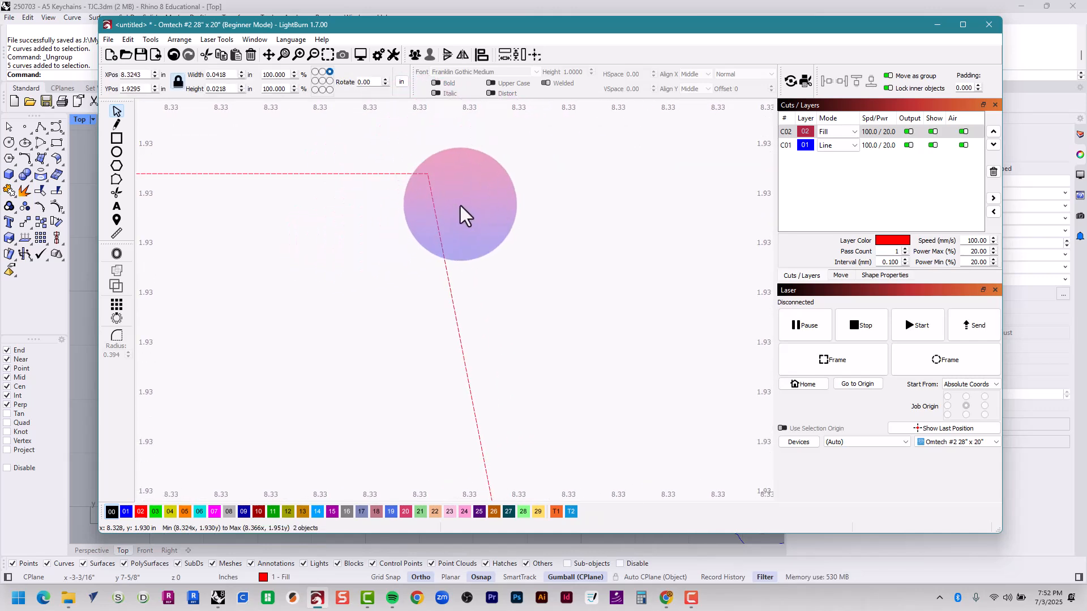
right_click(430, 187)
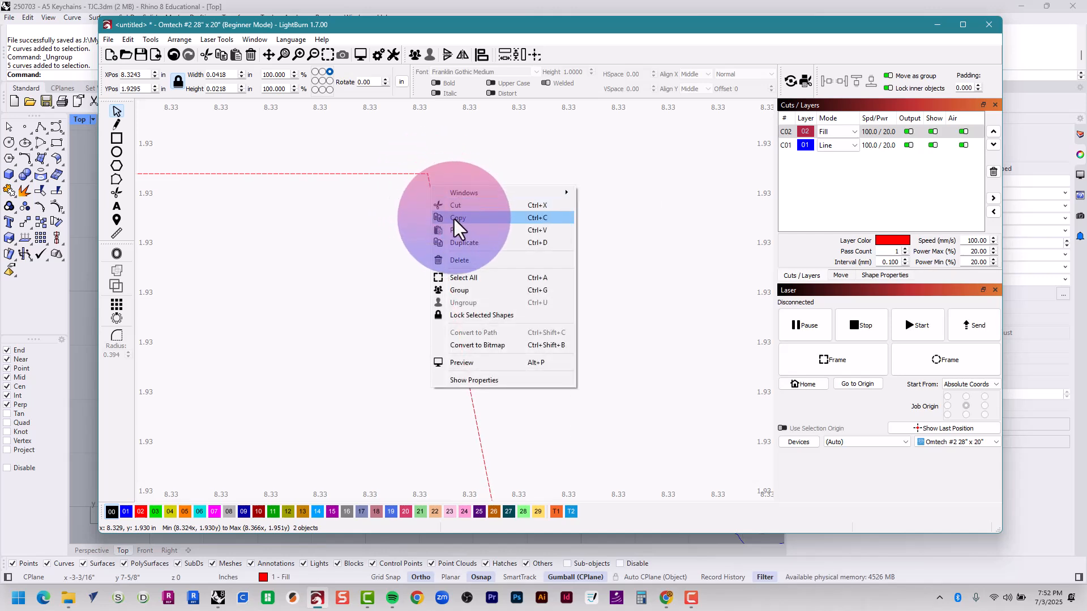
left_click(129, 40)
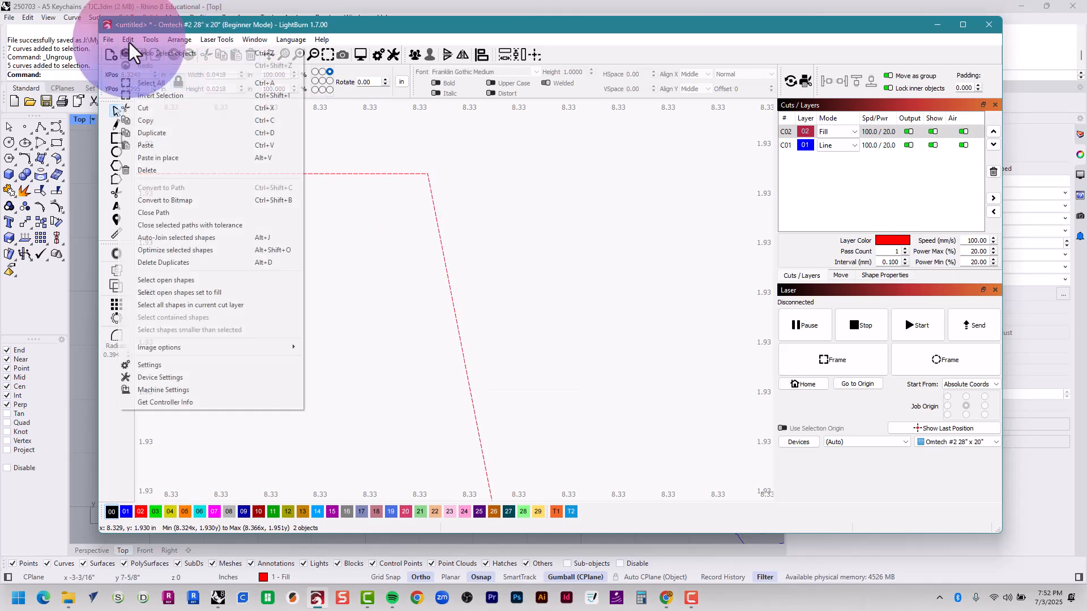
left_click(202, 238)
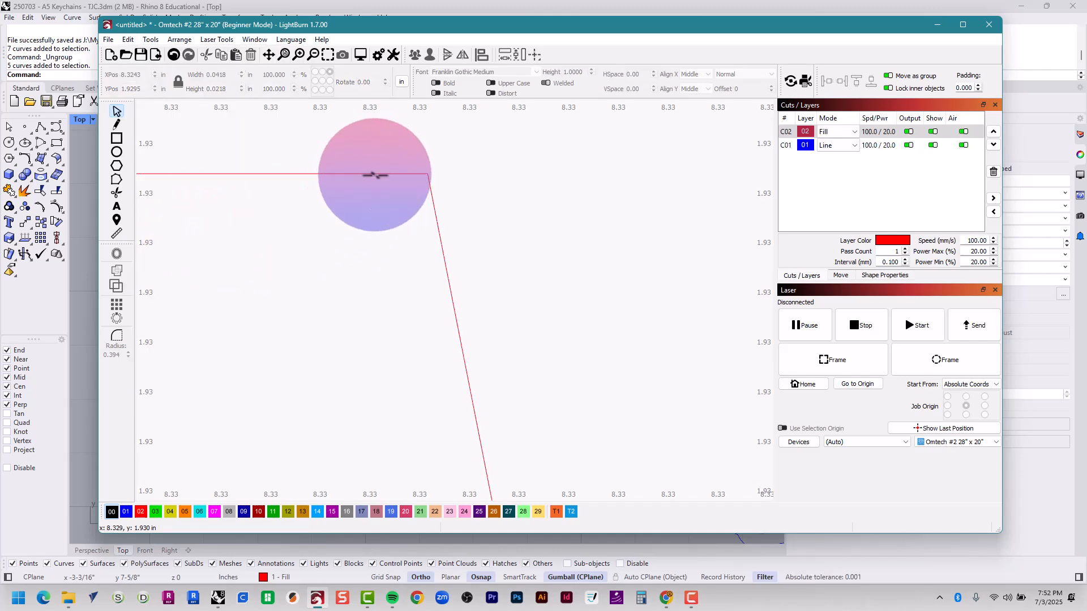
- Select all pieces of the letter V in TEVA and auto-join them into one shape
scroll(405, 226, "down", 5)
scroll(404, 225, "down", 4)
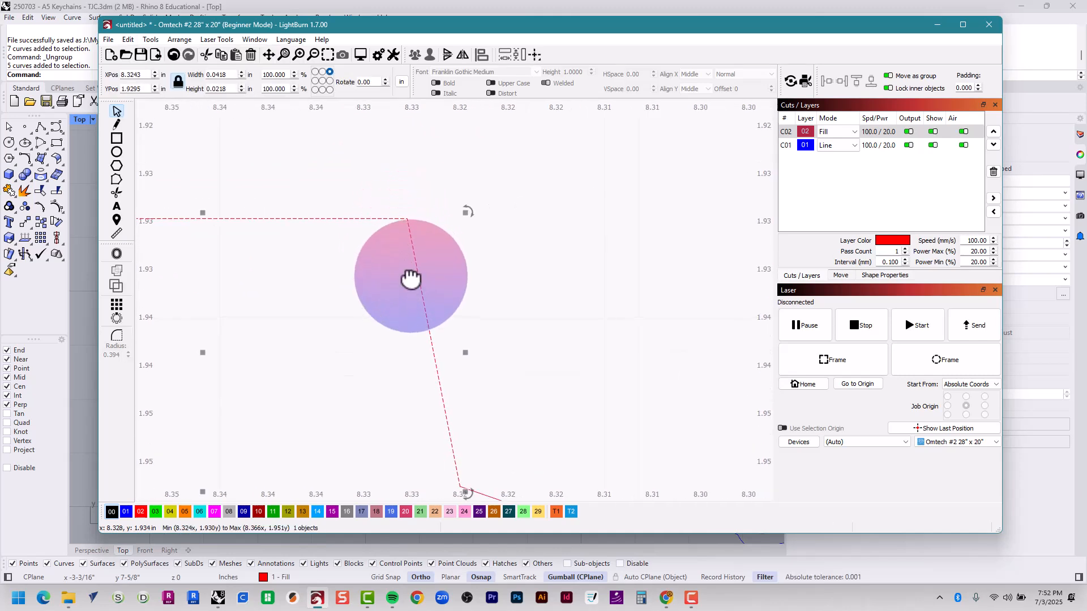
middle_click_drag(411, 276, 465, 128)
scroll(464, 145, "down", 6)
scroll(482, 223, "up", 1)
scroll(510, 228, "down", 8)
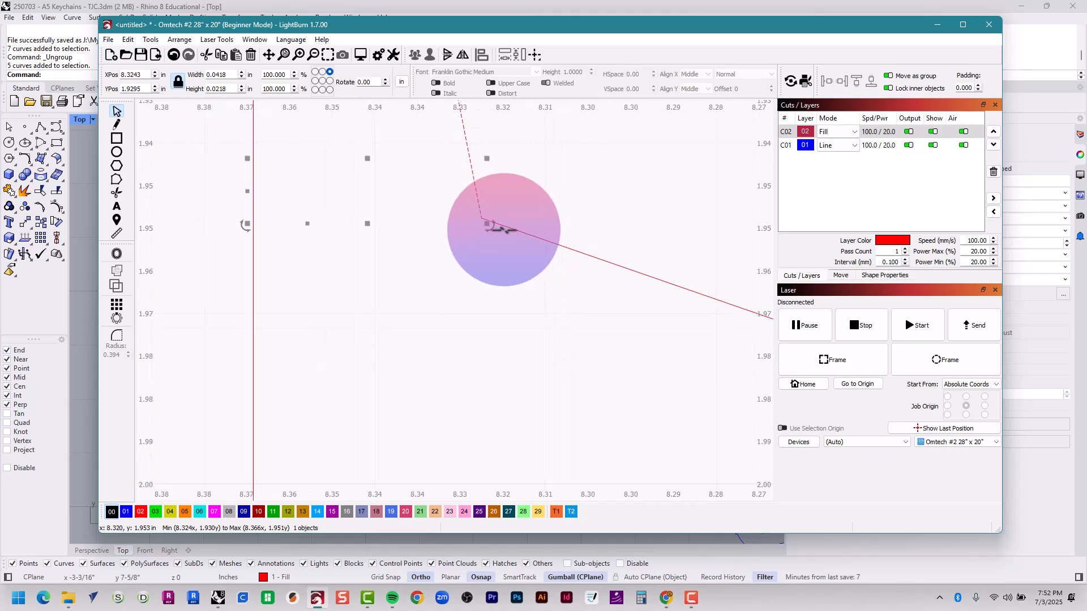
key("Escape")
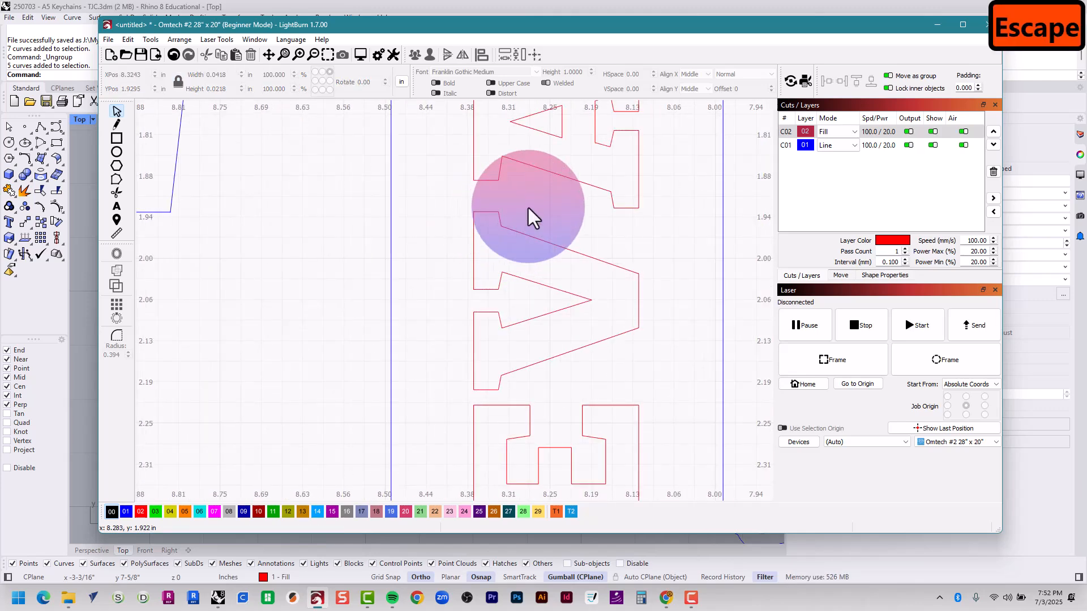
left_click_drag(528, 206, 453, 351)
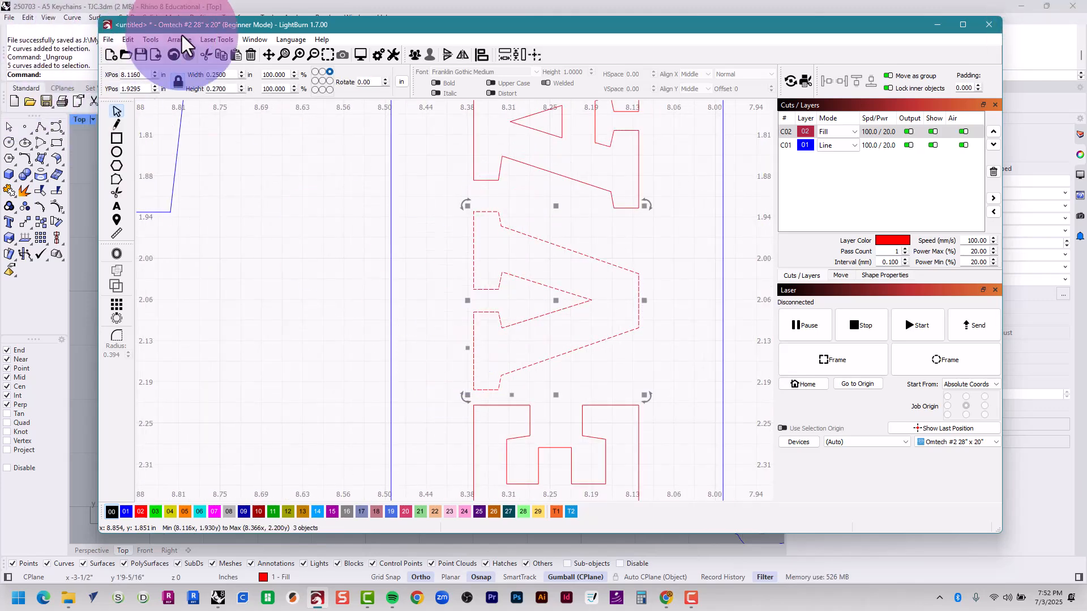
left_click(128, 40)
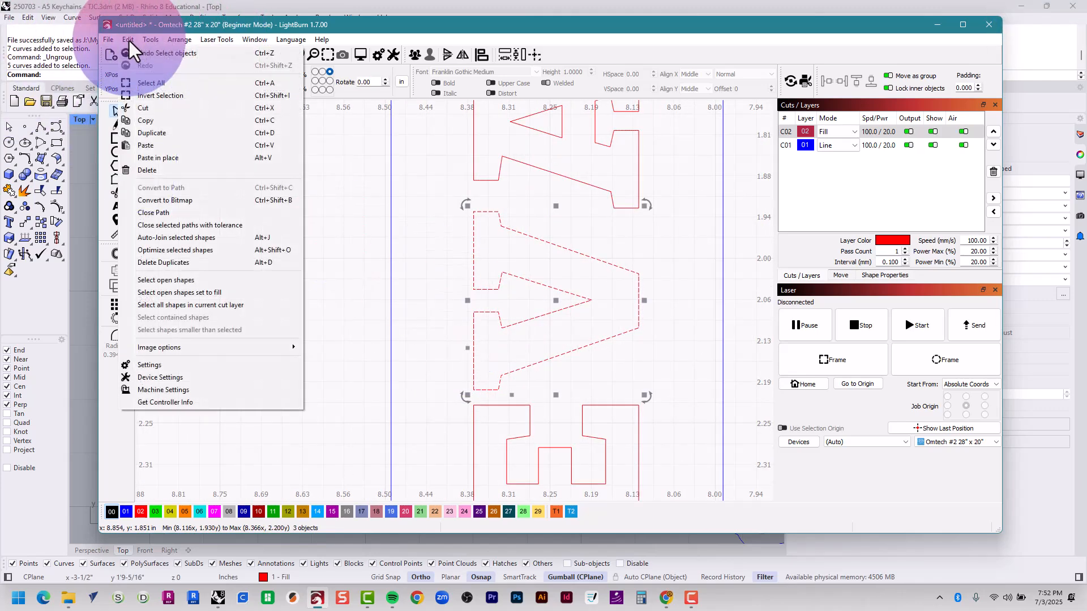
left_click(209, 240)
left_click(474, 249)
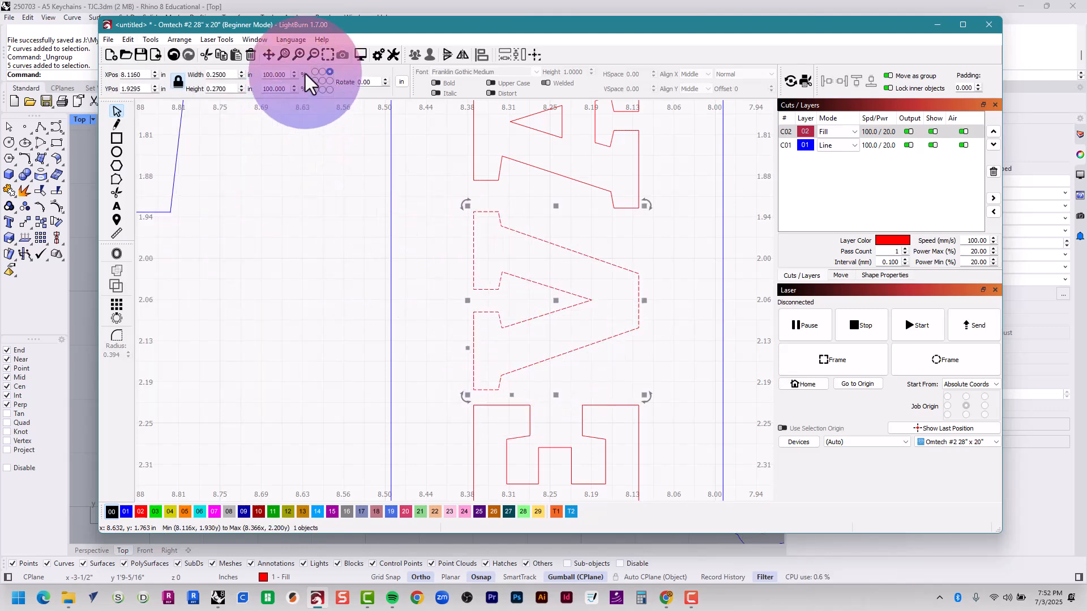
- Preview the job, play the simulation through to its end, and close the preview
left_click(254, 40)
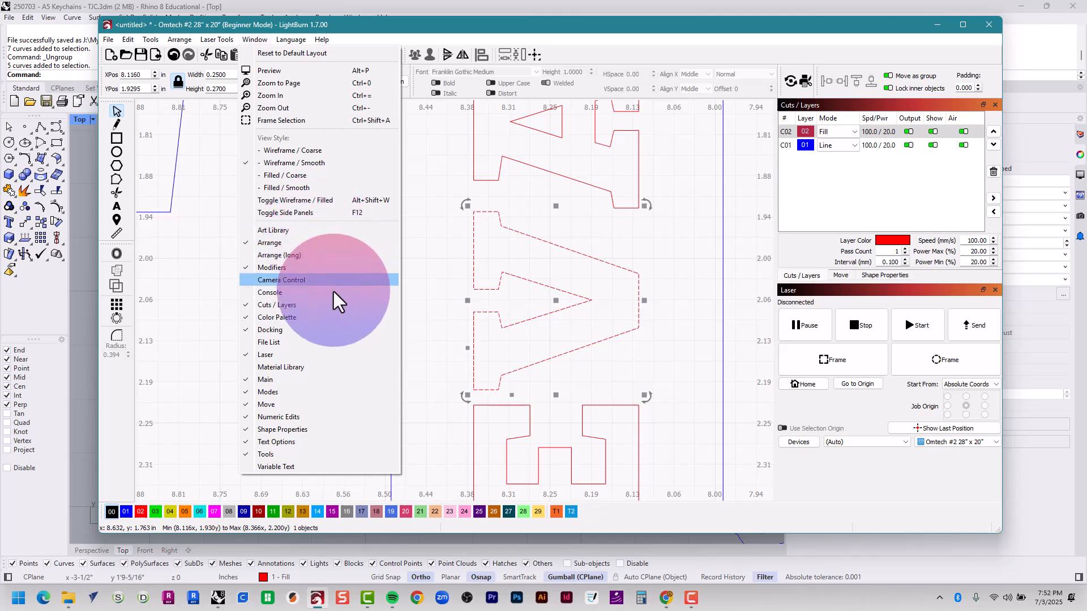
left_click(284, 74)
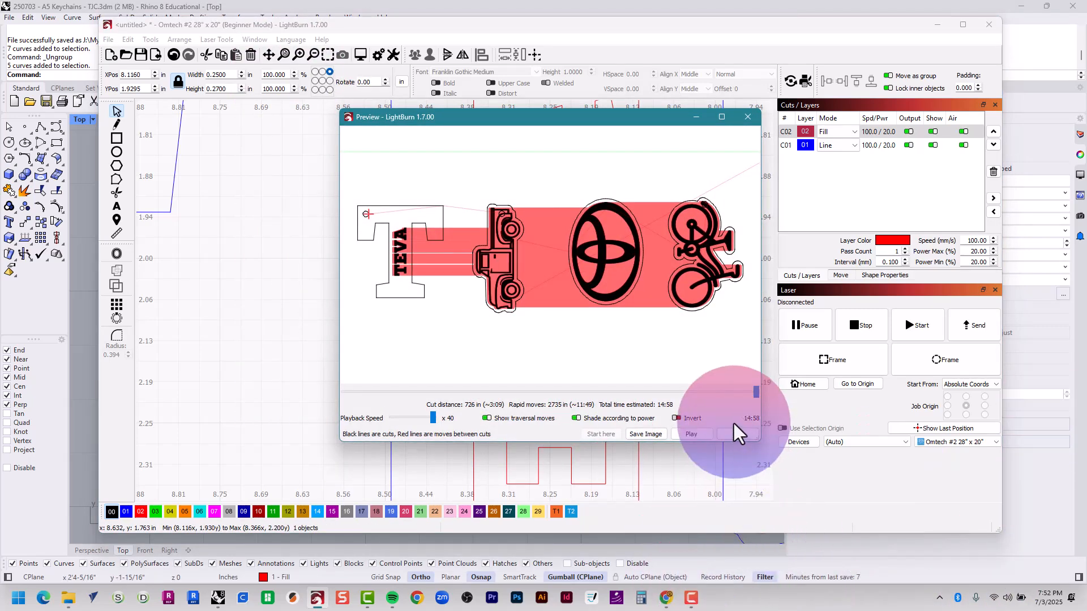
left_click(695, 434)
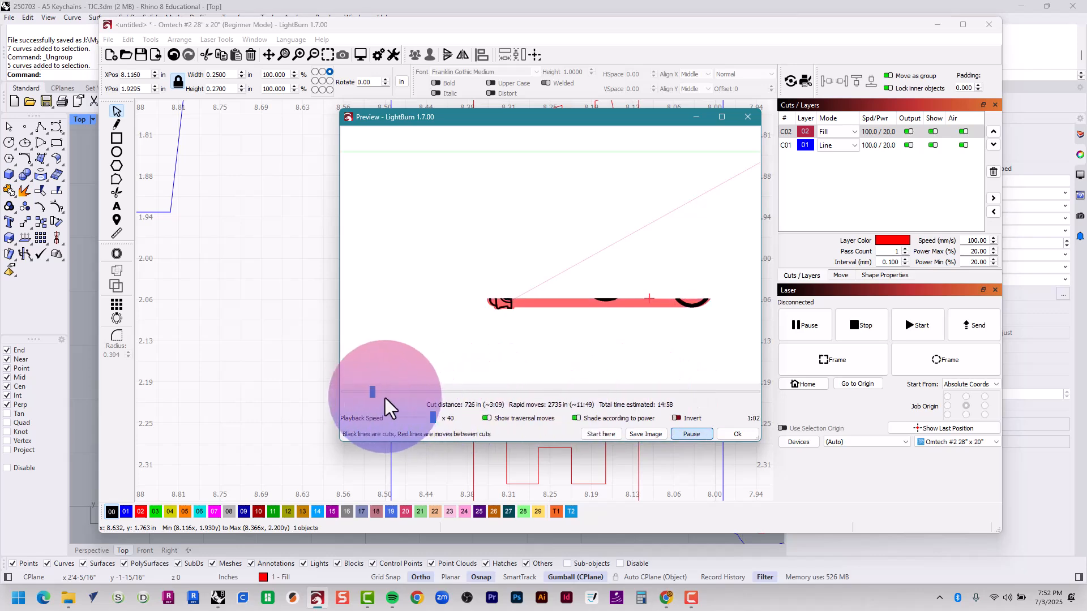
left_click_drag(378, 395, 859, 406)
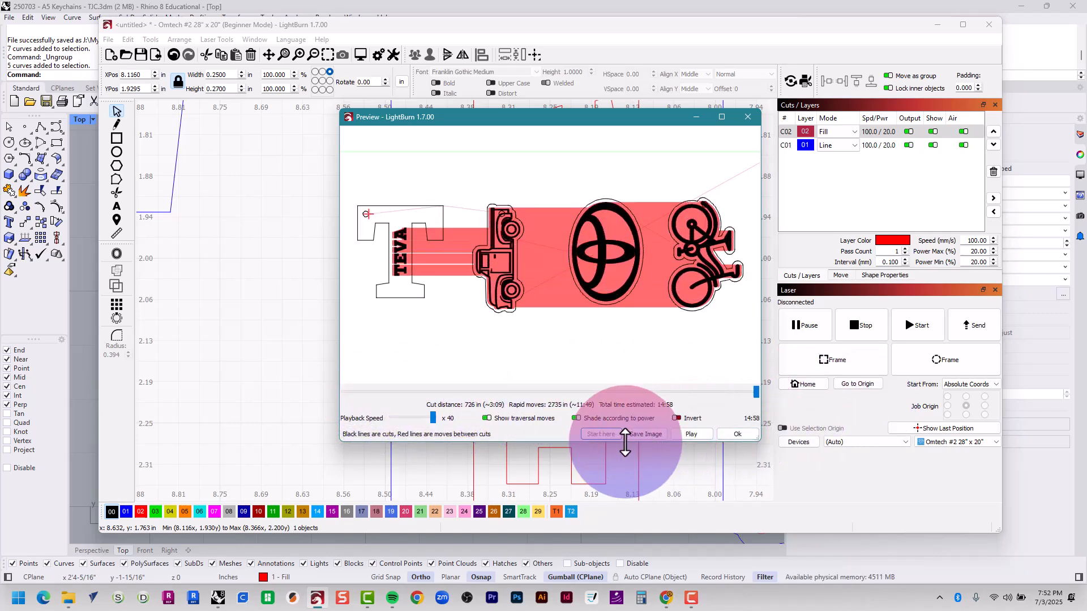
left_click(735, 434)
- Group the shapes of the bicycle tag, and group the shapes of the Toyota emblem tag separately
scroll(419, 283, "down", 10)
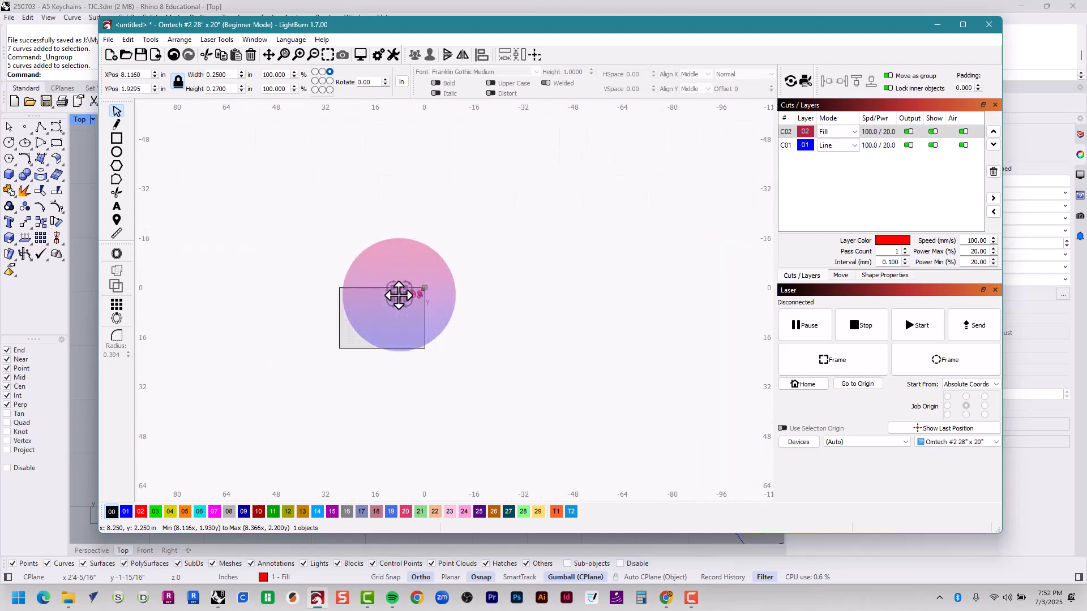
scroll(405, 303, "up", 10)
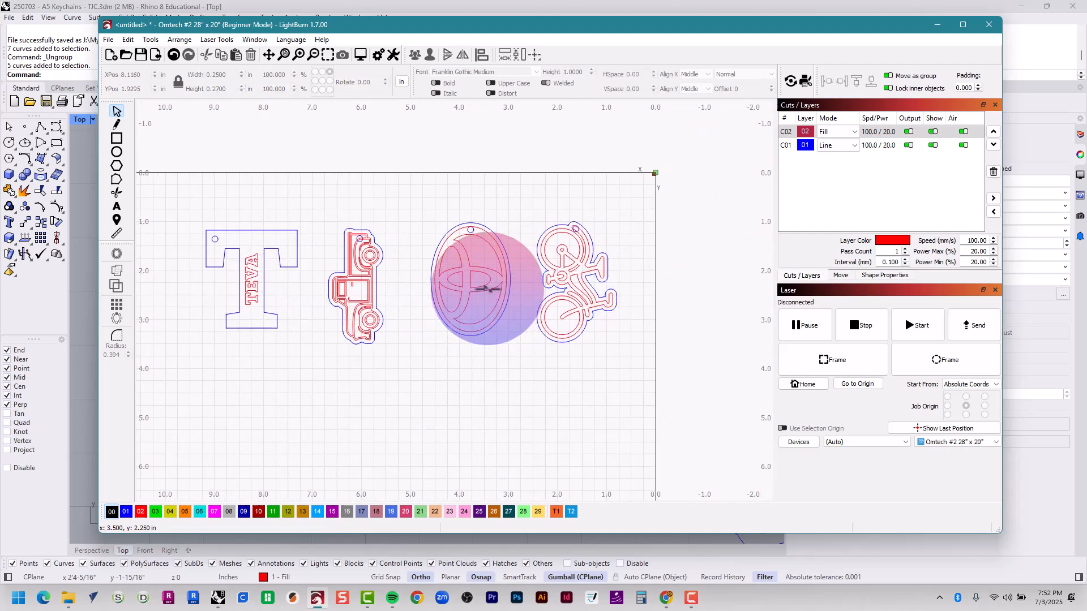
left_click(486, 276)
left_click_drag(631, 200, 406, 207)
right_click(572, 291)
left_click(612, 396)
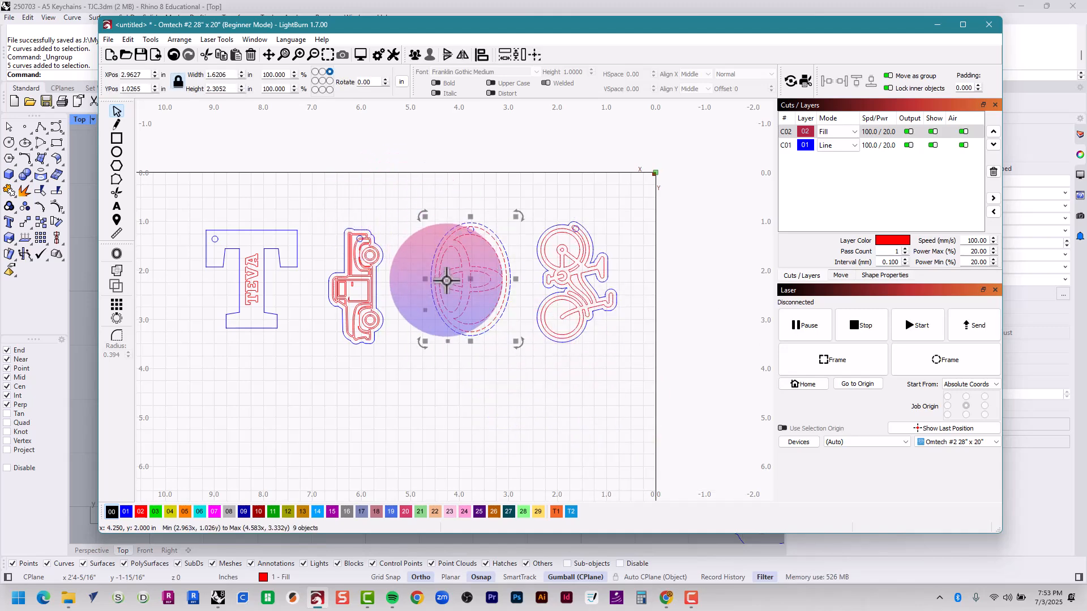
right_click(452, 281)
left_click(518, 387)
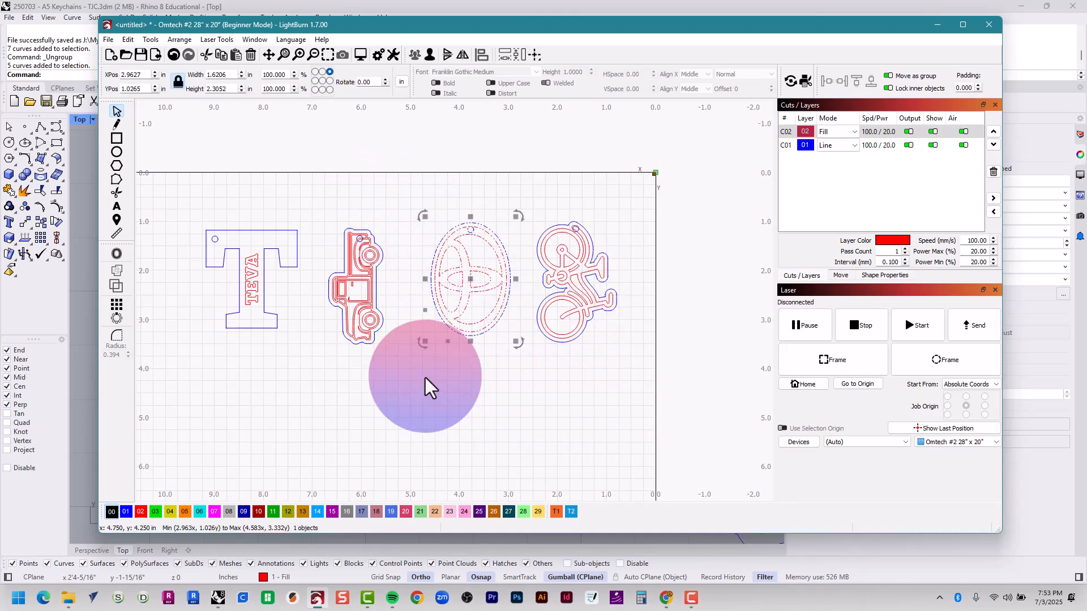
- Group the shapes of the truck tag, and group the T-shaped TEVA tag with its lettering separately
left_click_drag(422, 375, 327, 239)
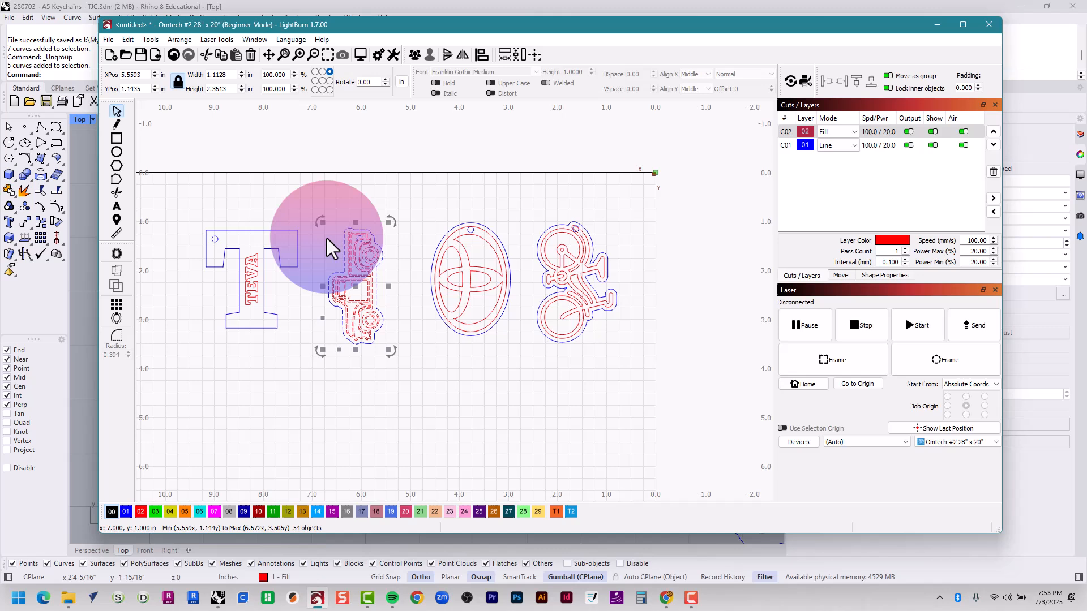
right_click(345, 304)
left_click(391, 403)
left_click(321, 369)
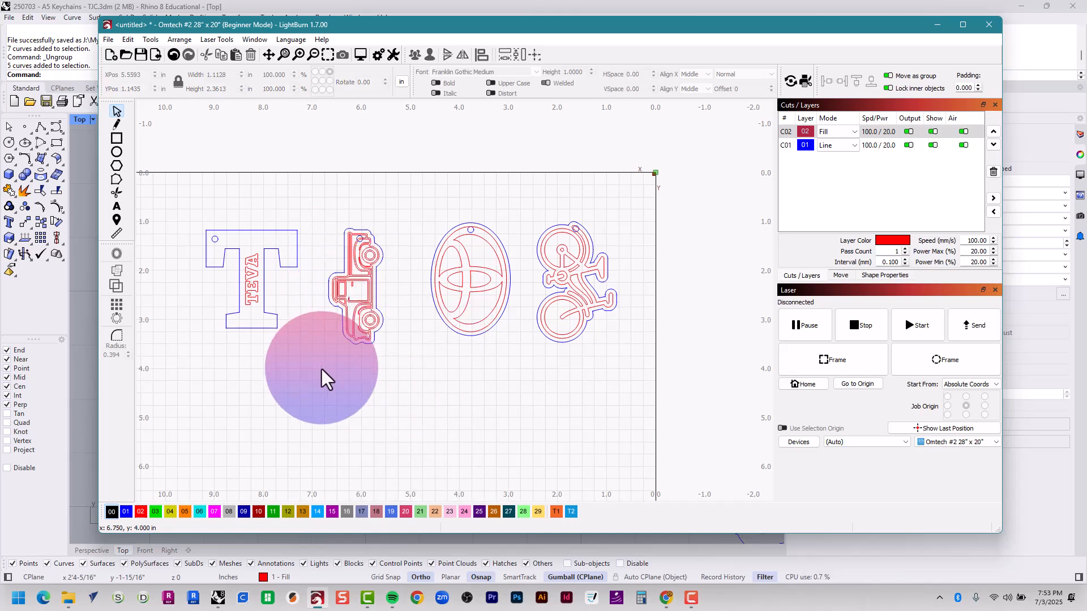
left_click_drag(181, 215, 320, 362)
right_click(253, 267)
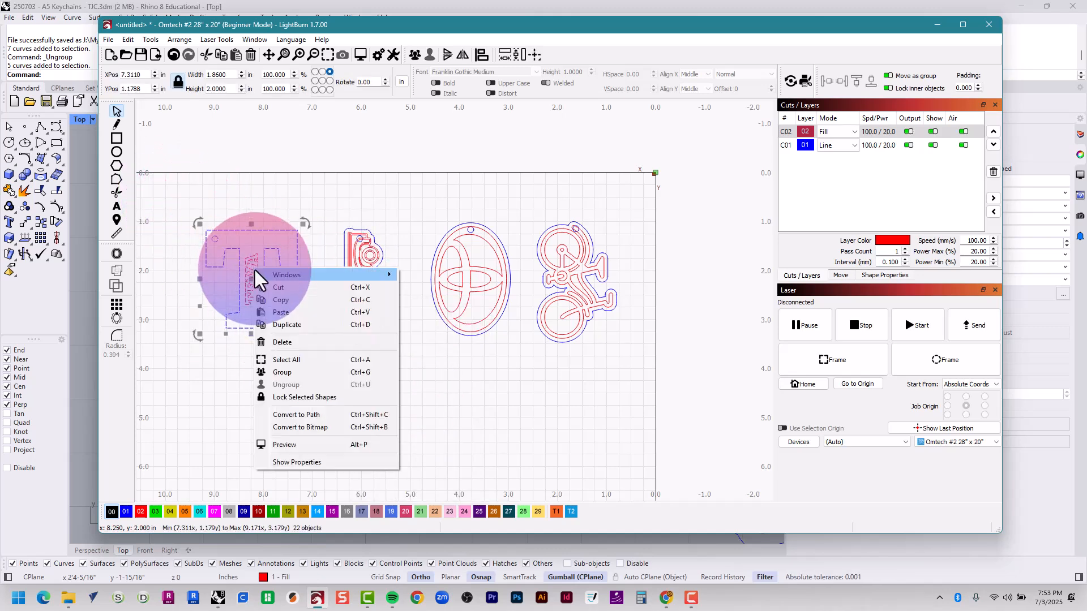
left_click(283, 372)
left_click(283, 373)
- Move the bicycle tag closer to the origin corner and the Toyota tag beside it, to about X 2.22, Y 0.79 in
scroll(284, 372, "down", 3)
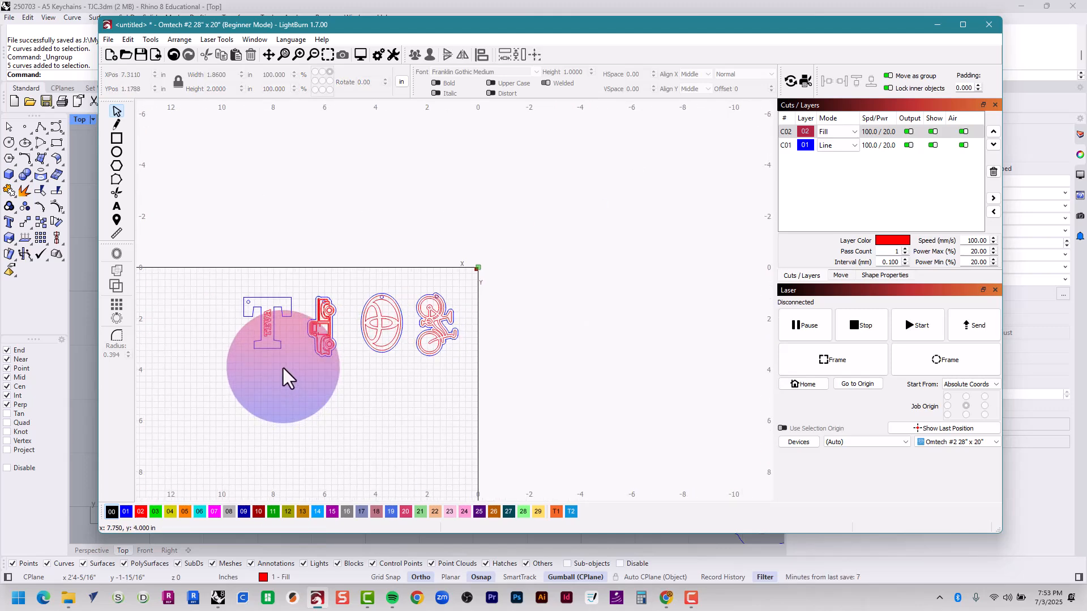
scroll(411, 334, "up", 4)
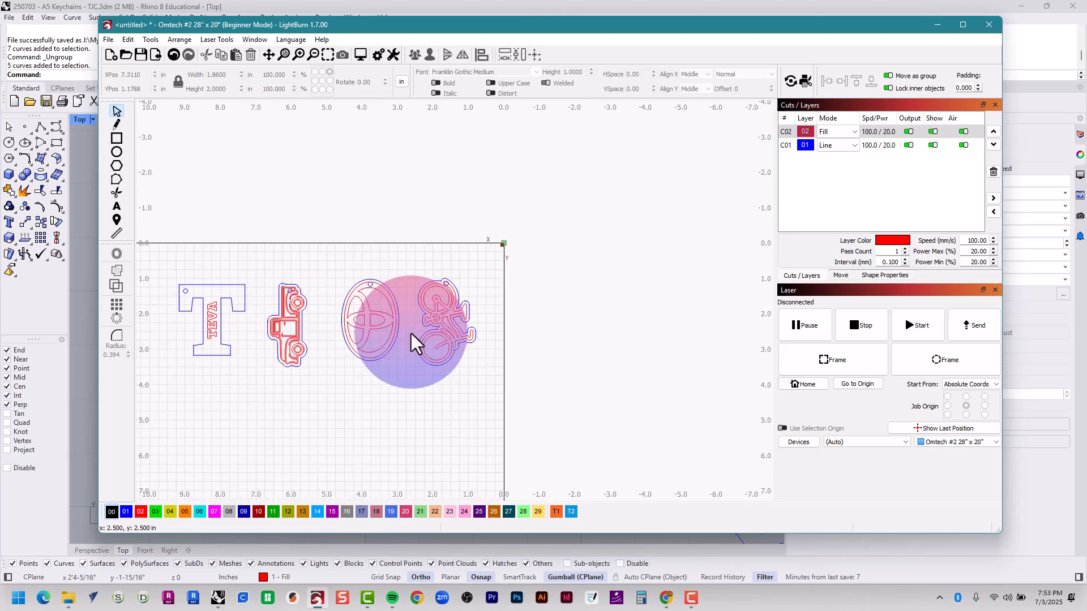
left_click_drag(431, 320, 450, 308)
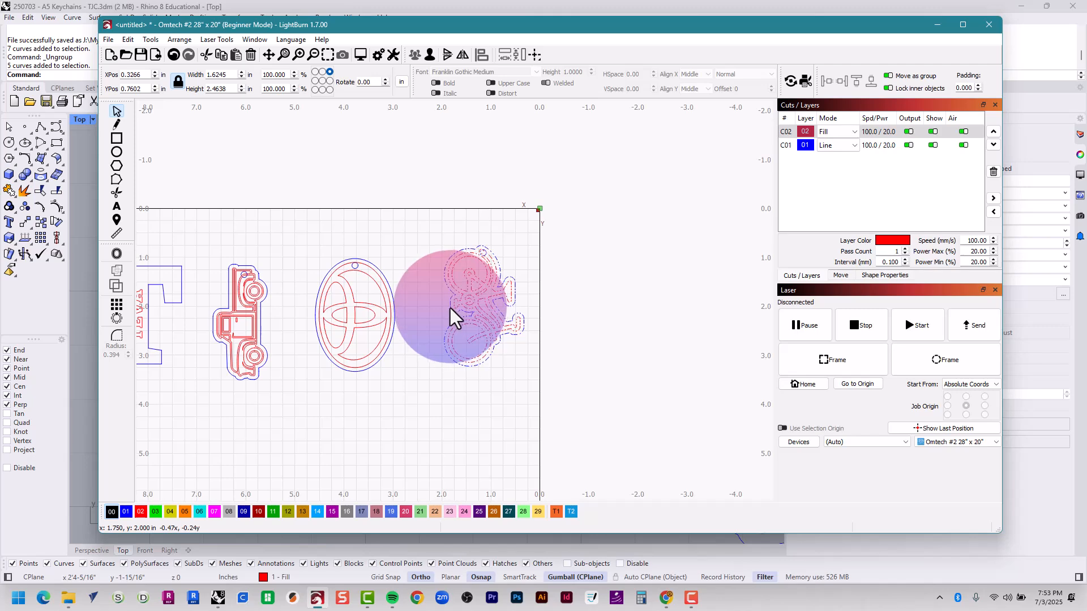
left_click_drag(389, 327, 444, 311)
scroll(423, 314, "up", 5)
left_click(436, 307)
scroll(445, 311, "down", 5)
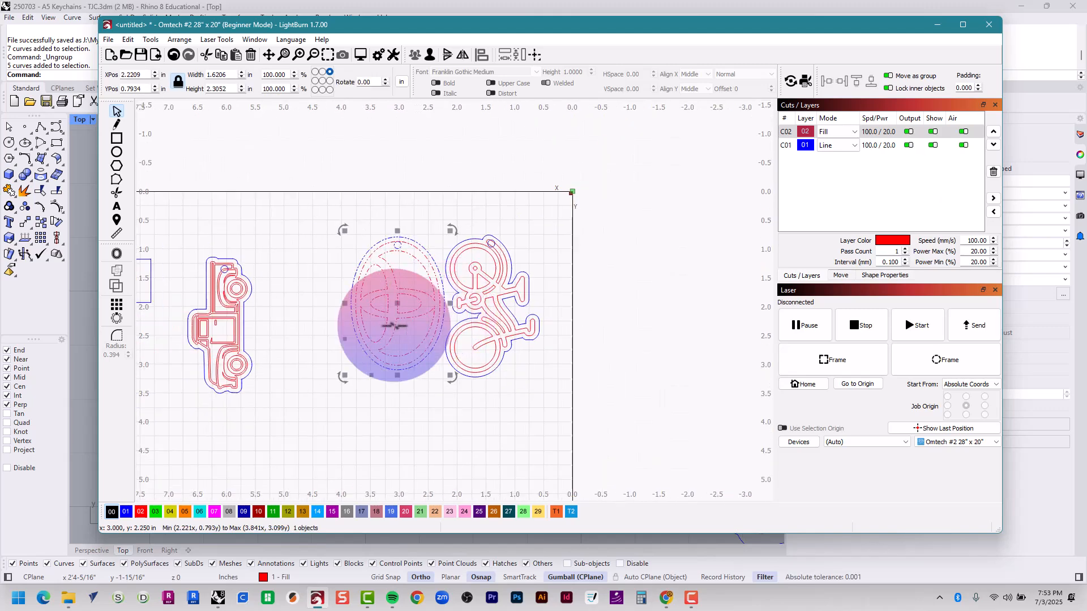
- Move the grouped truck tag close beside the Toyota tag, to about X 4.11, Y 0.80 in
scroll(476, 324, "up", 3)
left_click_drag(487, 182, 334, 450)
right_click(418, 357)
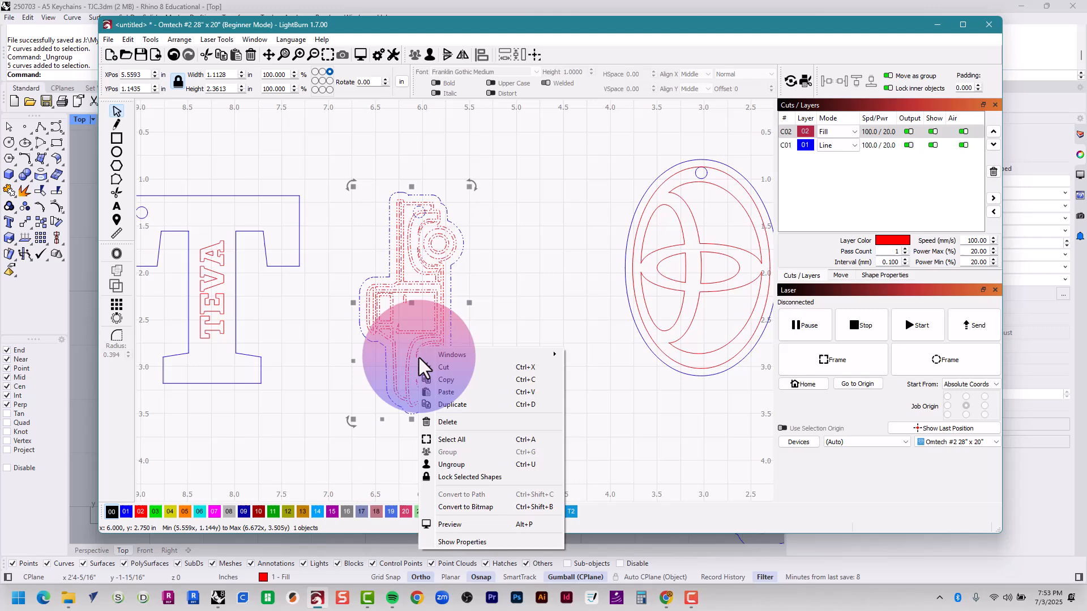
left_click(438, 391)
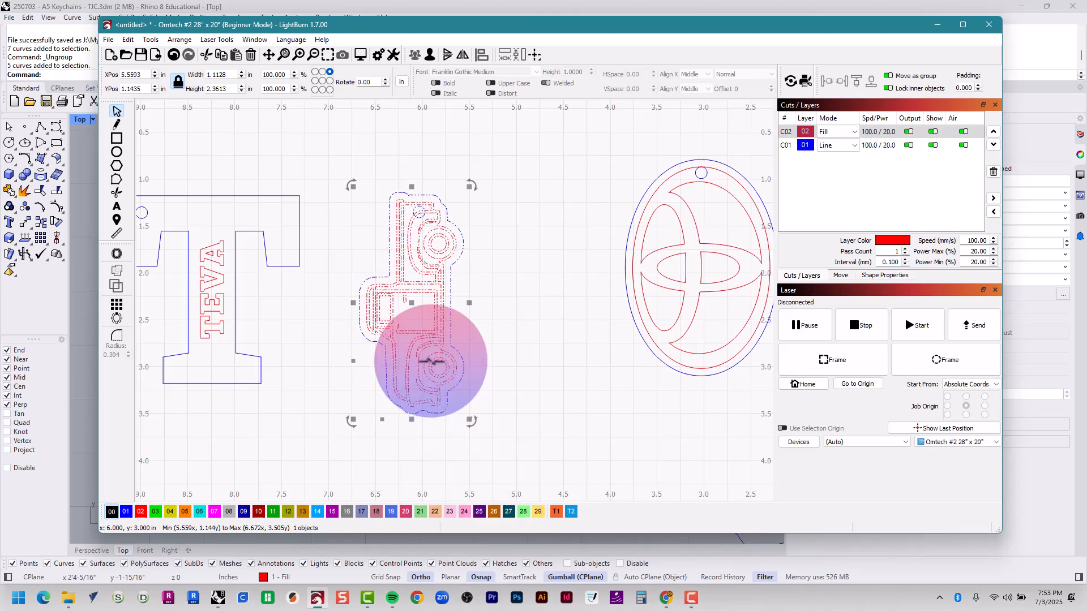
left_click_drag(441, 361, 569, 331)
- Move the T-shaped TEVA tag close beside the truck tag, to about X 5.09, Y 0.8 in, and deselect it
scroll(476, 384, "down", 3)
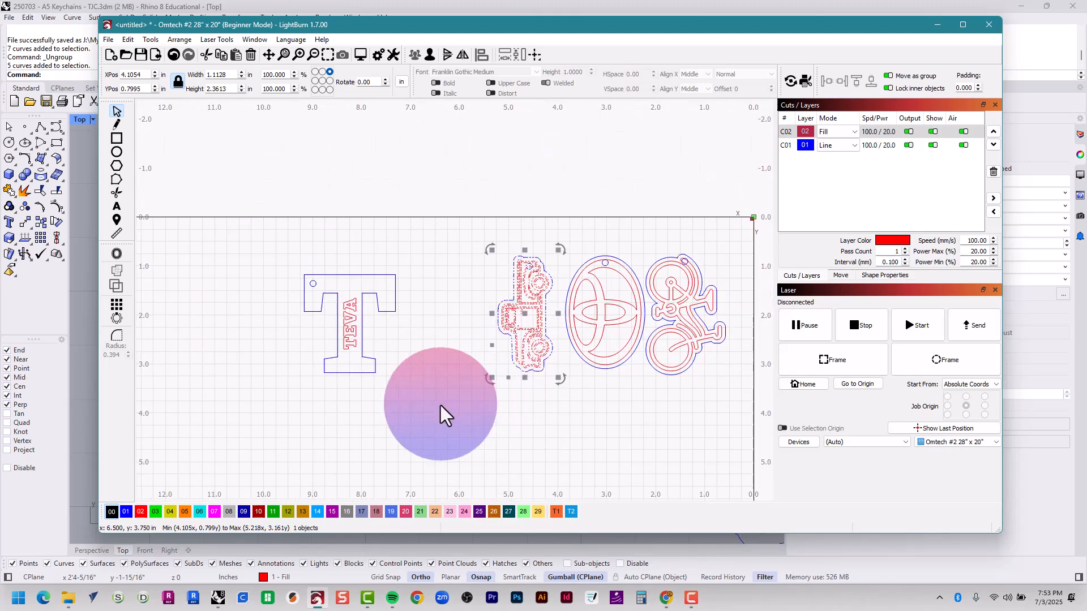
left_click_drag(445, 406, 279, 276)
right_click(345, 321)
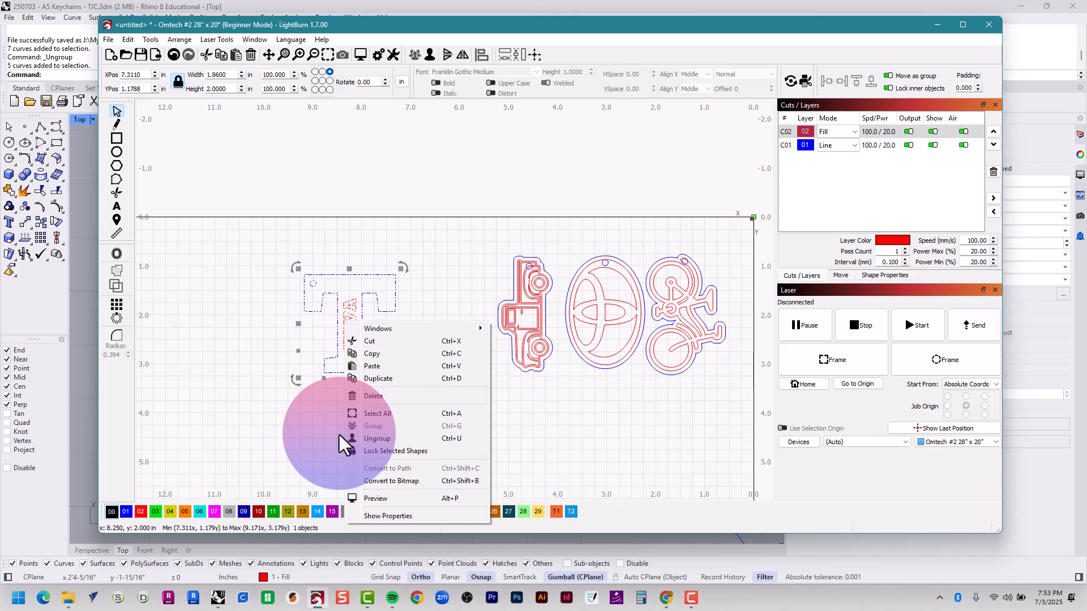
left_click(399, 437)
left_click(322, 437)
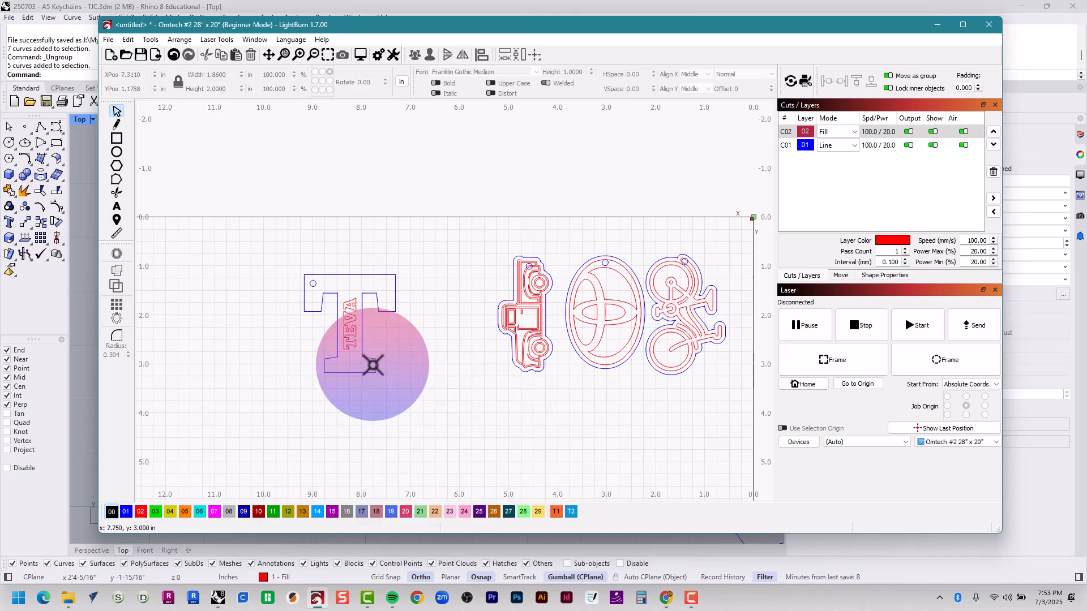
left_click_drag(380, 361, 487, 342)
left_click(475, 417)
scroll(471, 416, "down", 3)
middle_click_drag(532, 414, 420, 402)
scroll(425, 396, "up", 3)
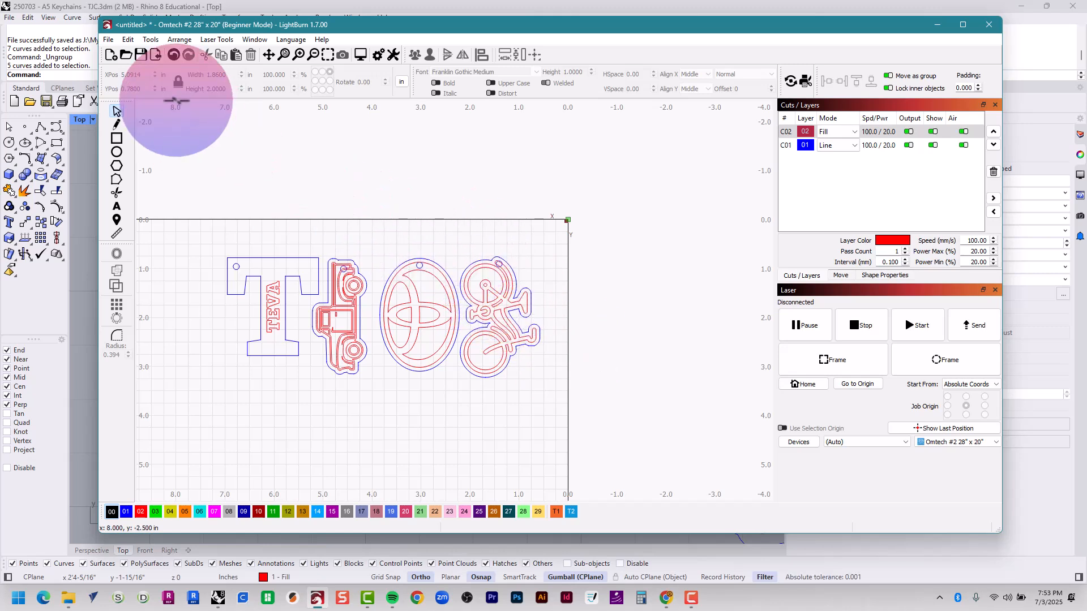
- Start saving the untitled layout as a LightBurn project file (*.lbrn2)
left_click(107, 40)
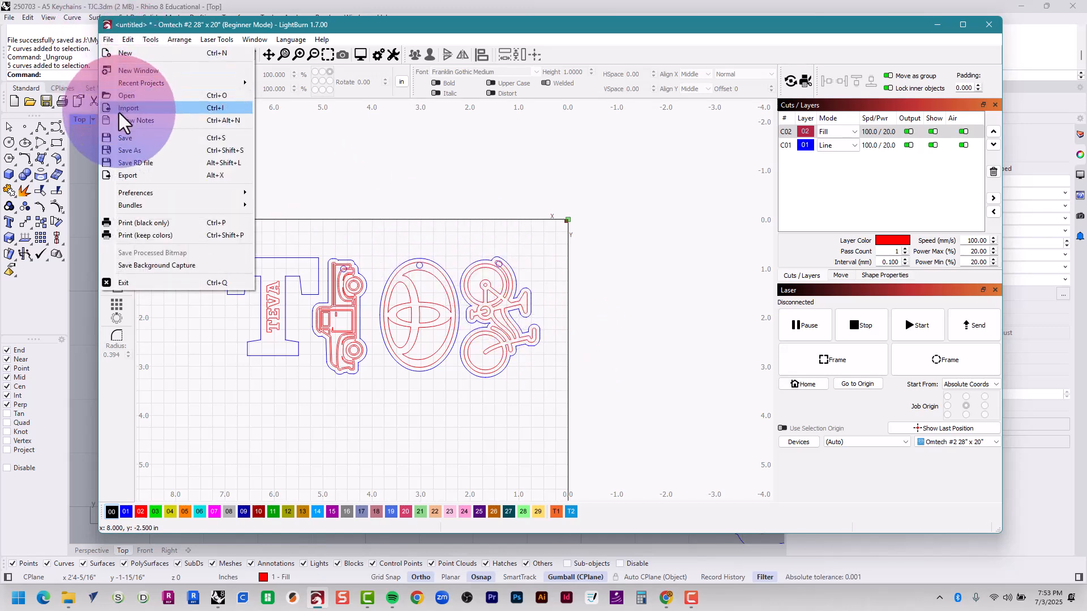
left_click(124, 146)
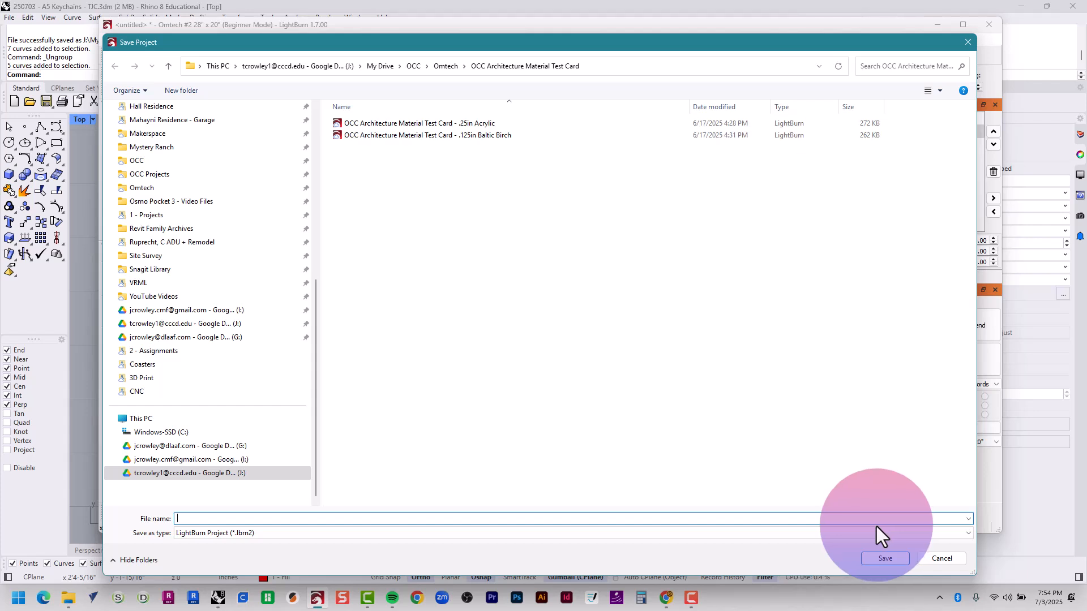
left_click(691, 598)
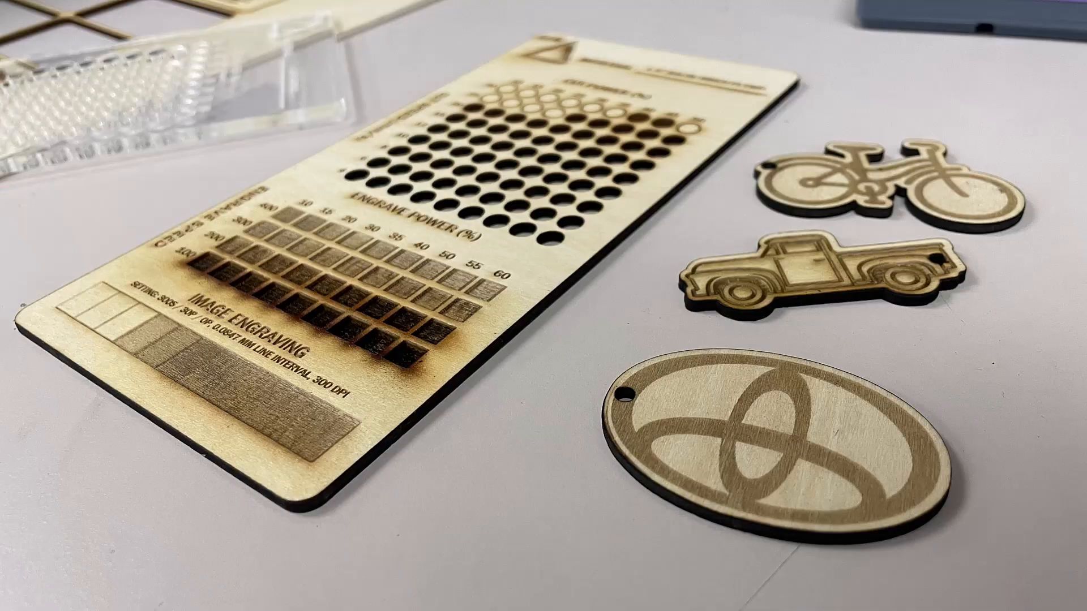